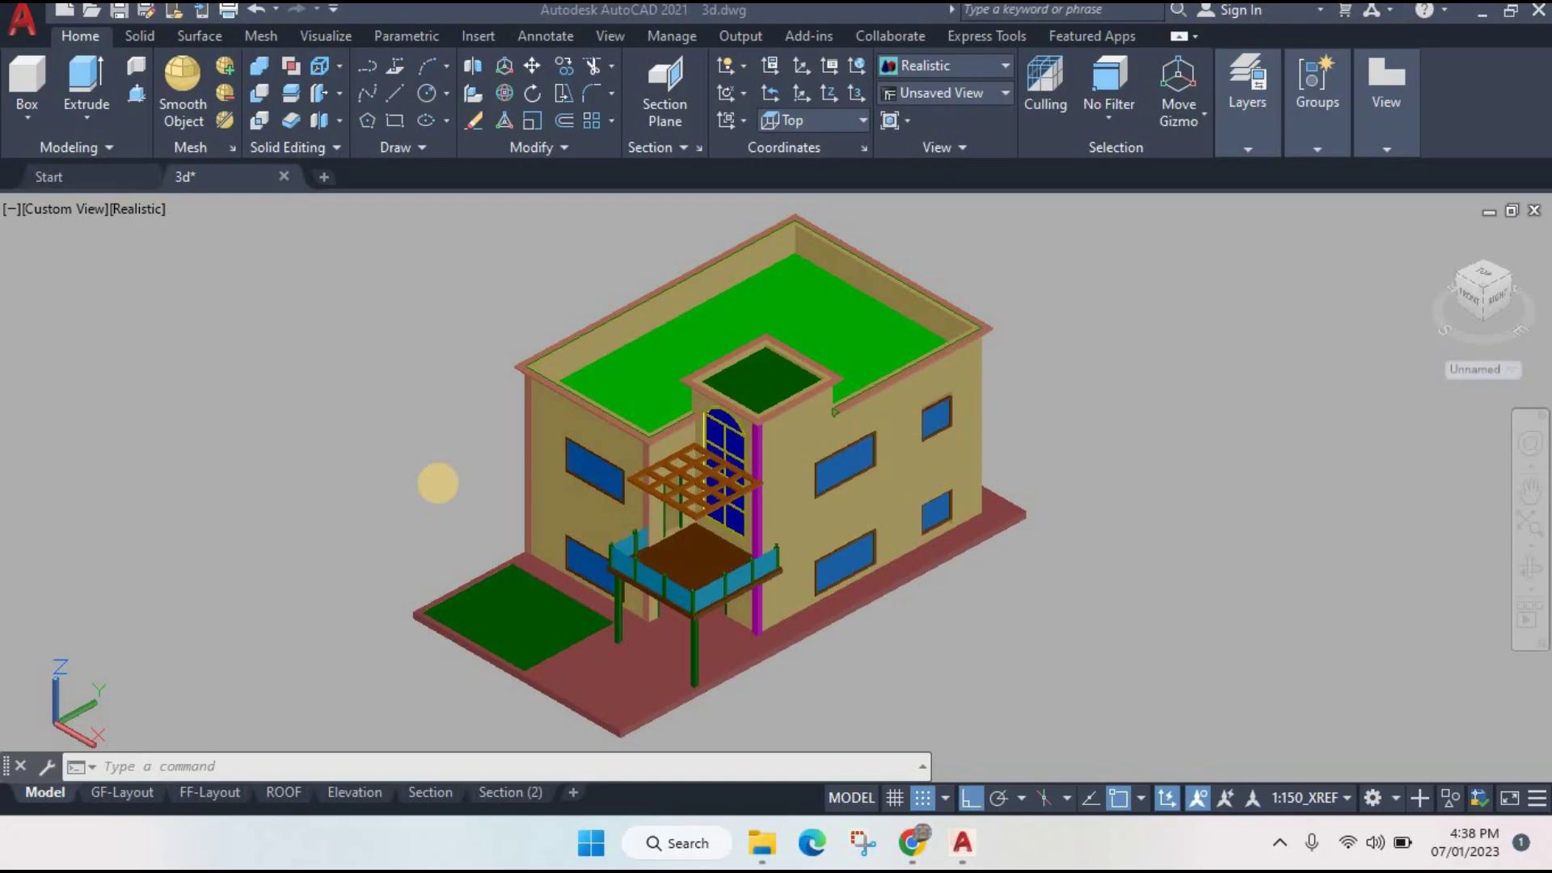
# - Zoom and pan the view to centre the house model
pyautogui.click(406, 458)
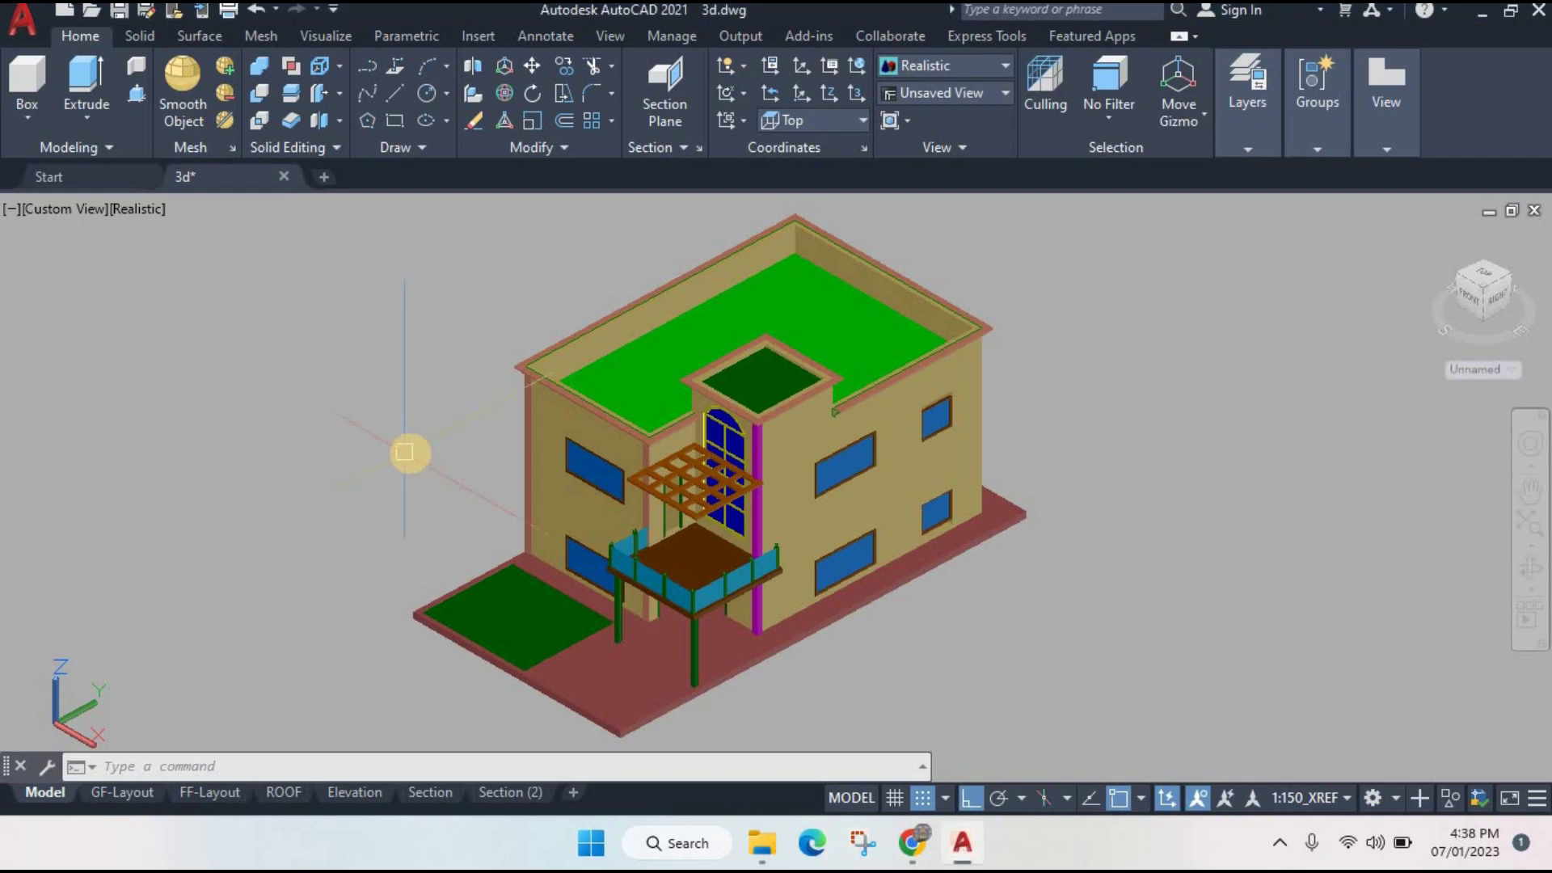
pyautogui.scroll(-1, 575, 350)
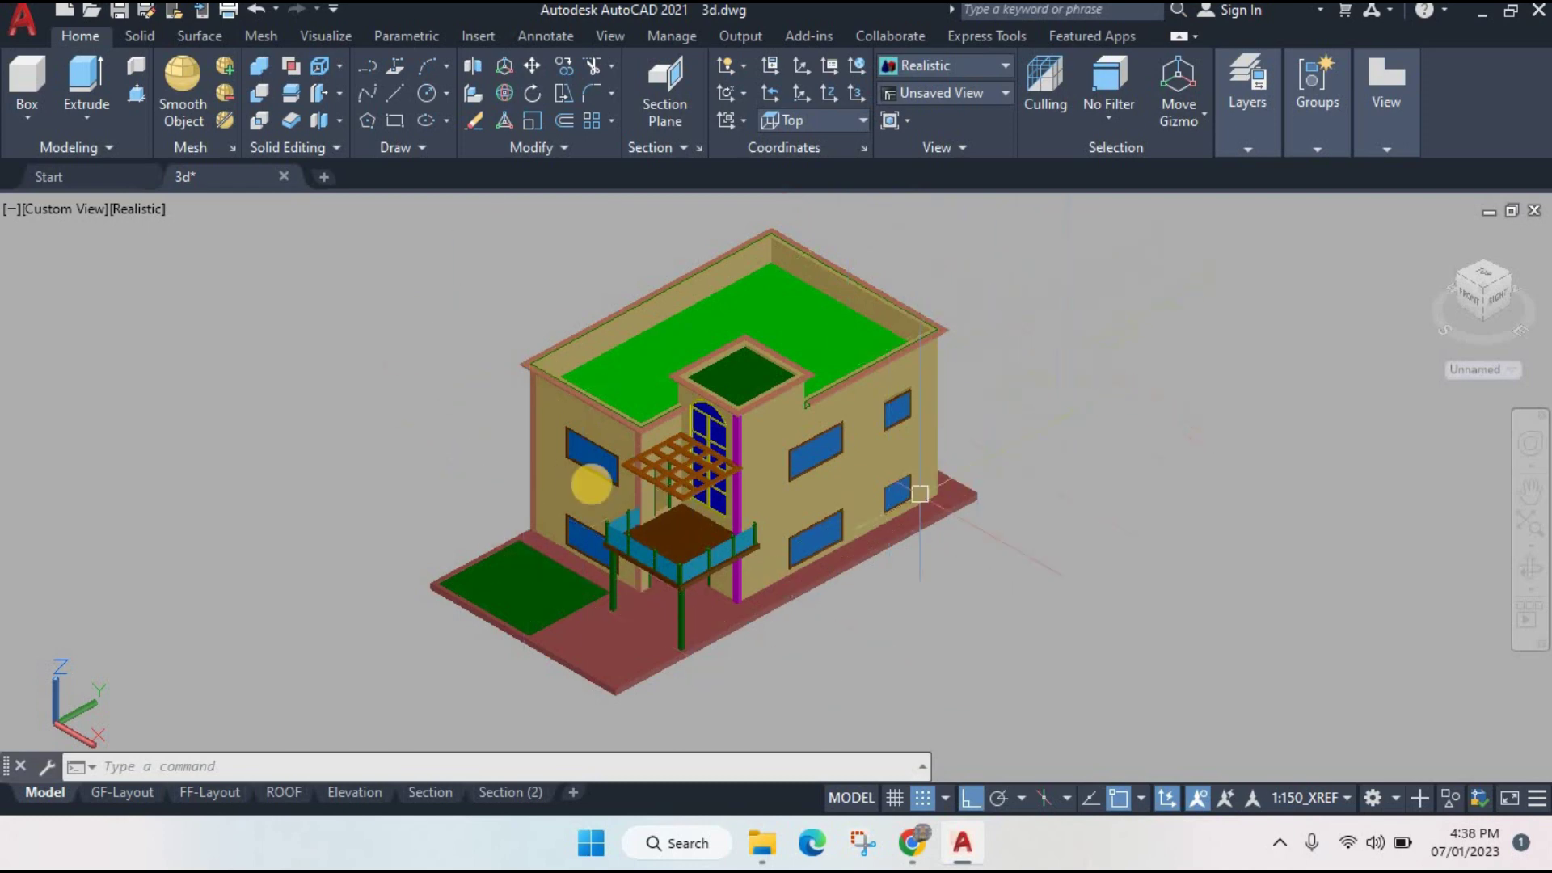
pyautogui.scroll(1, 609, 443)
pyautogui.scroll(2, 589, 444)
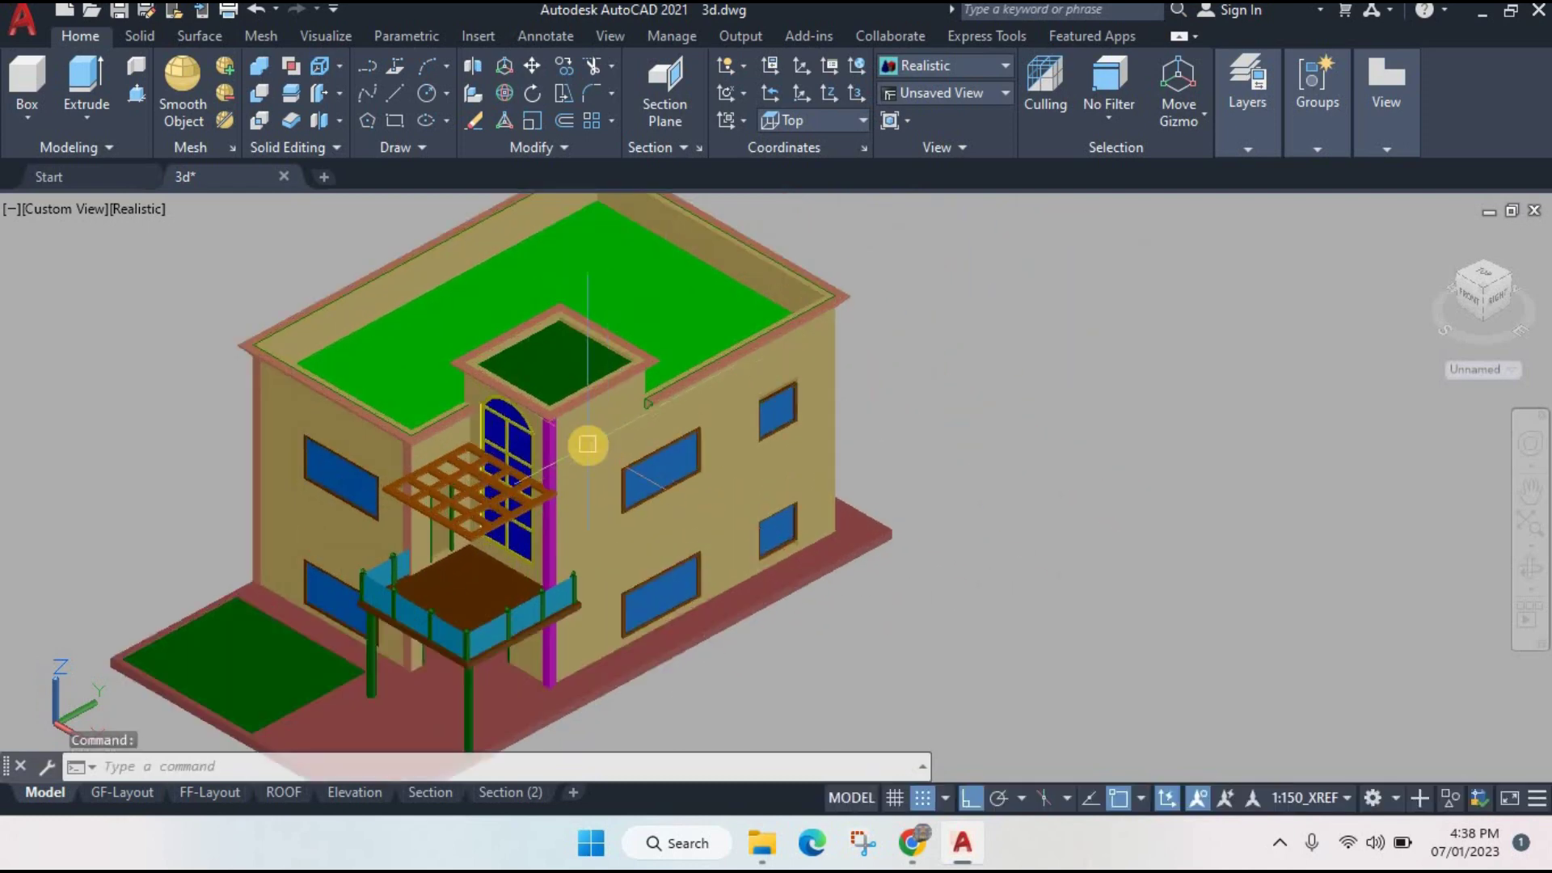
pyautogui.scroll(4, 588, 443)
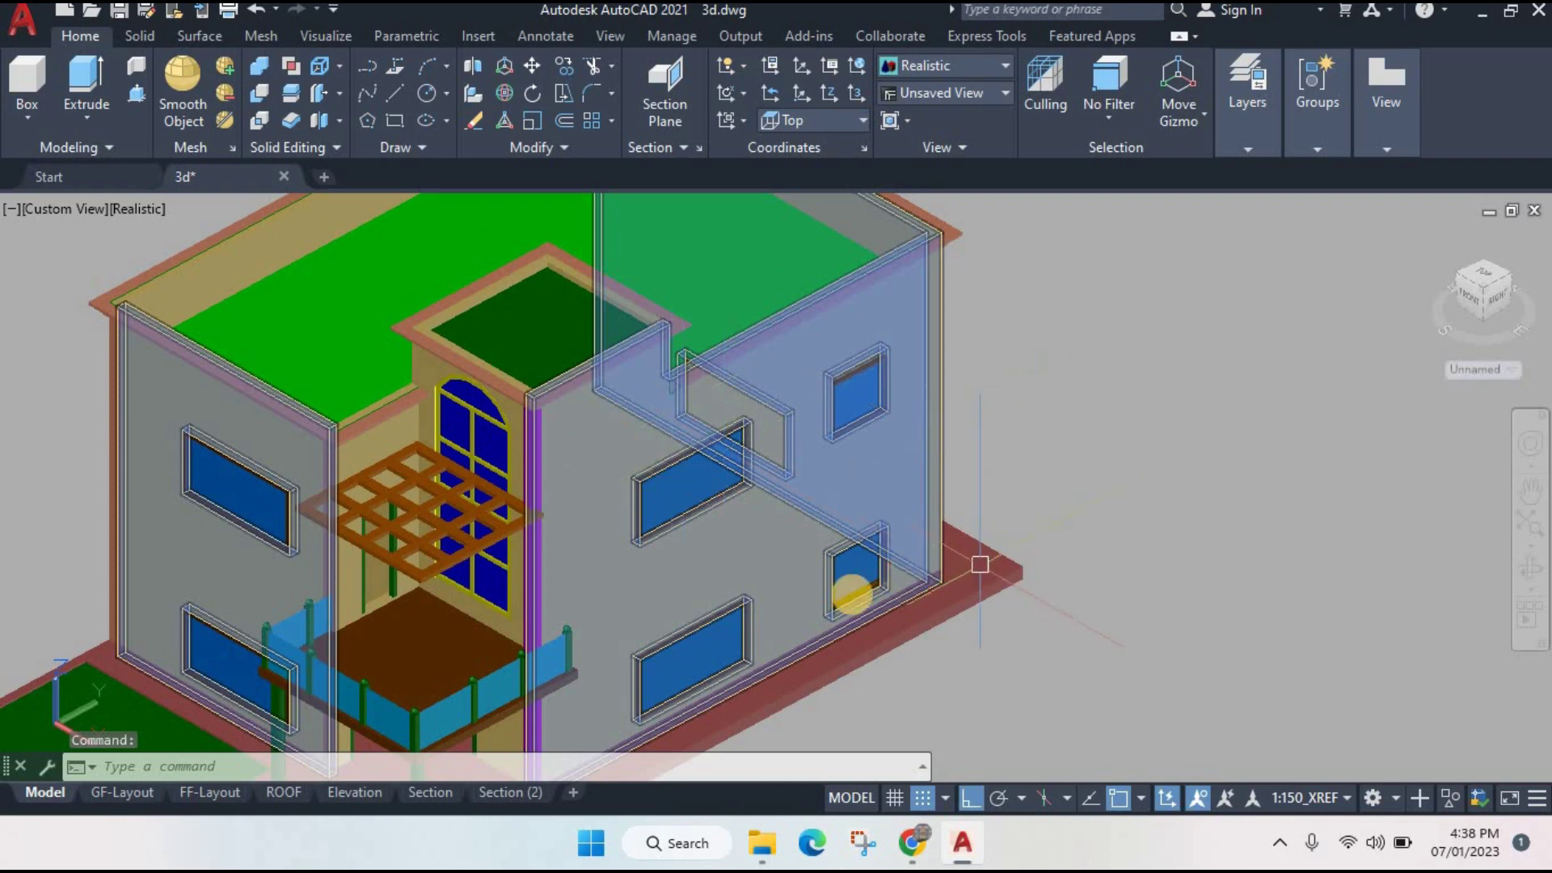
pyautogui.scroll(-3, 845, 623)
pyautogui.scroll(1, 1043, 540)
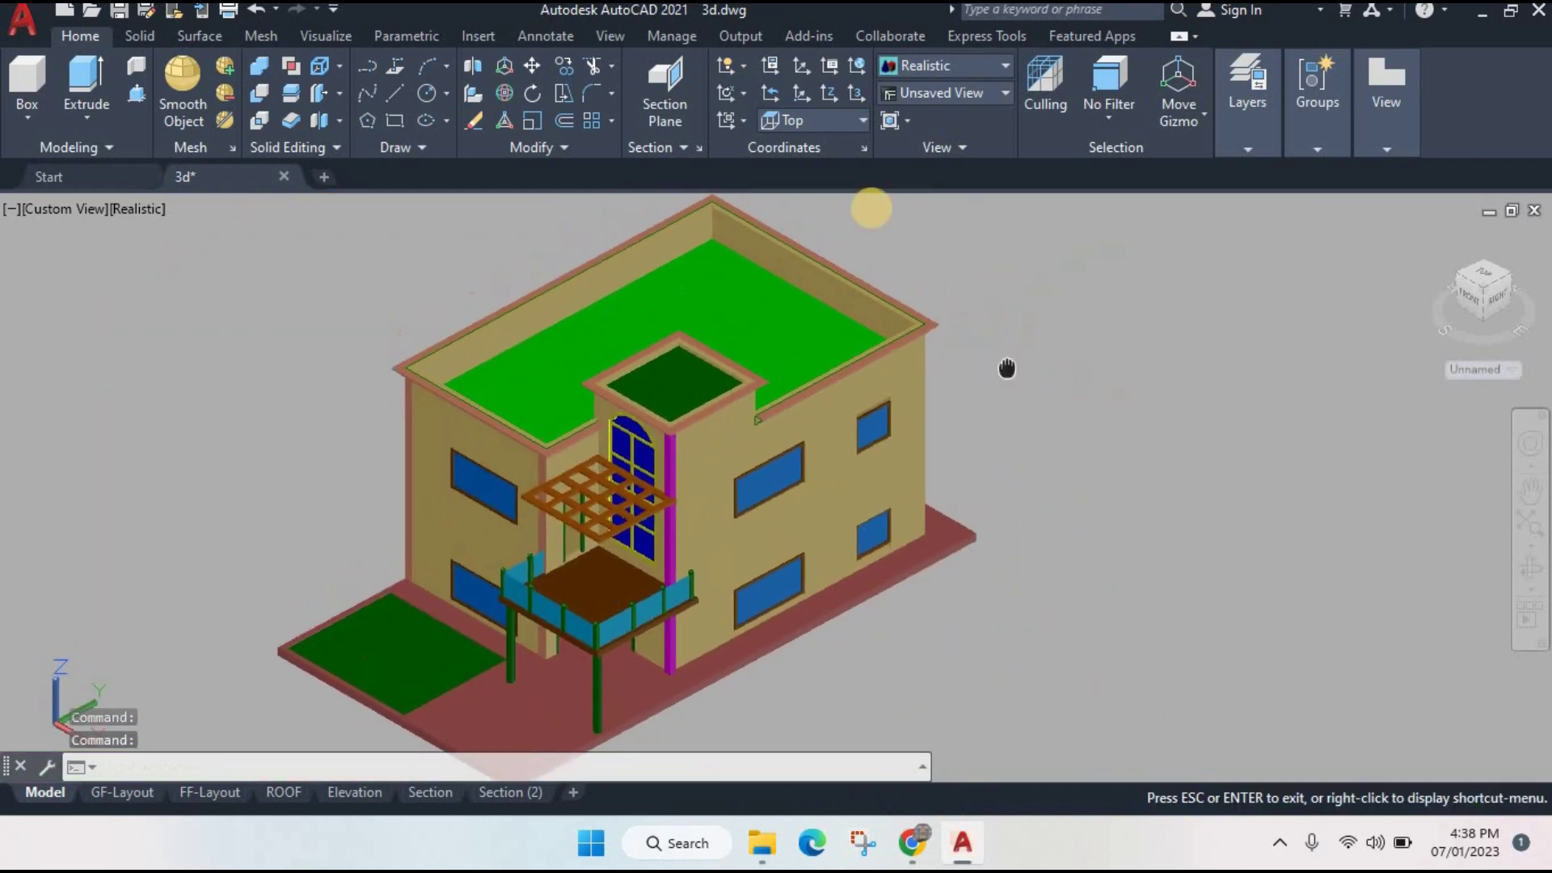
pyautogui.scroll(2, 468, 461)
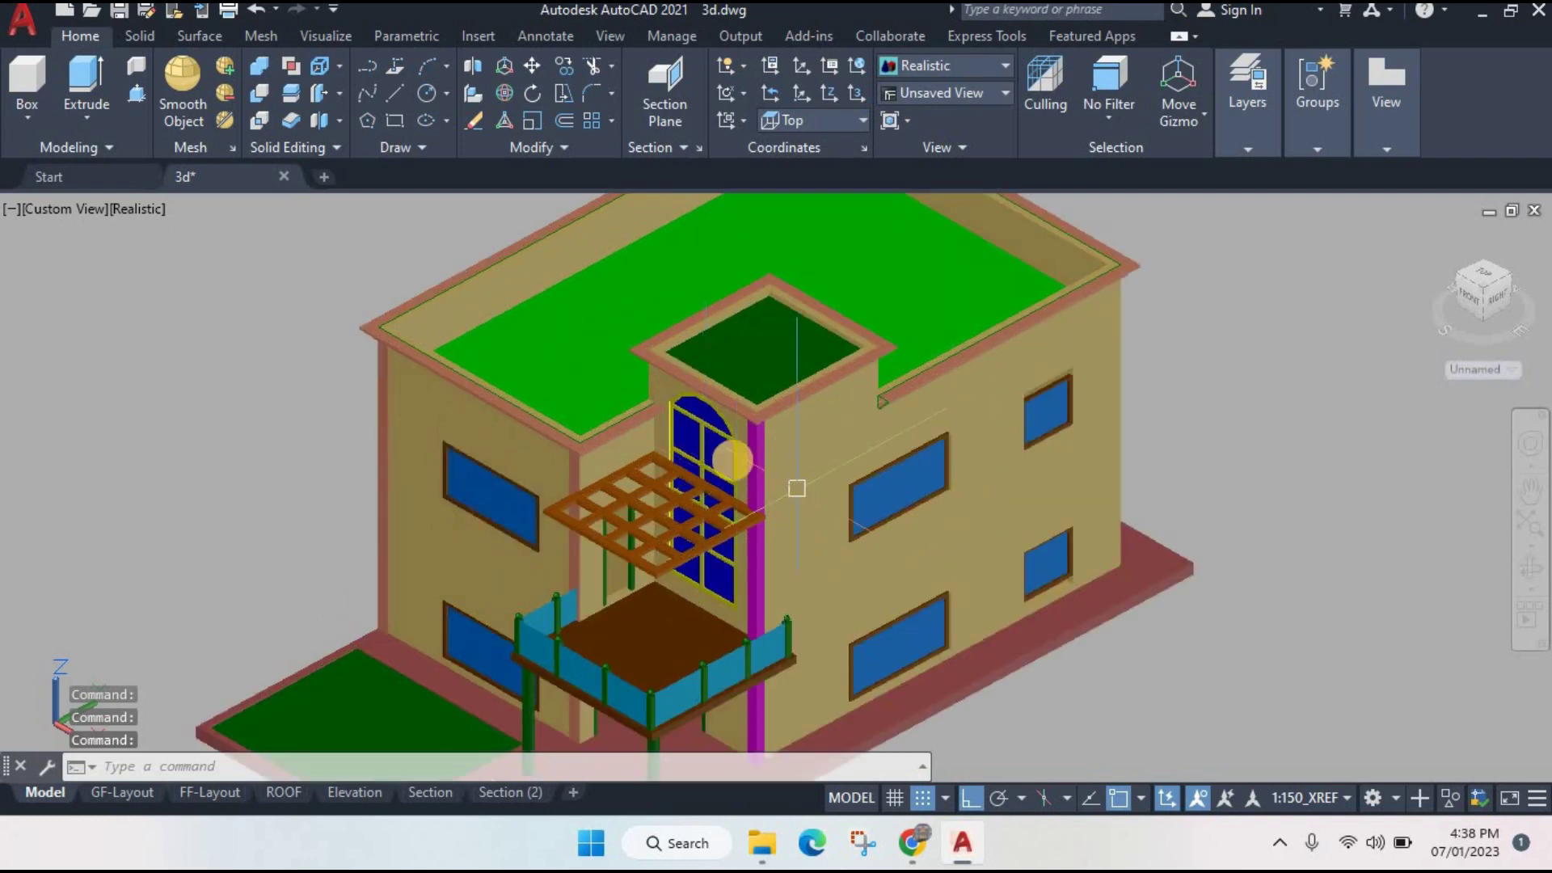
pyautogui.moveTo(996, 555); pyautogui.dragTo(874, 489, button='middle')
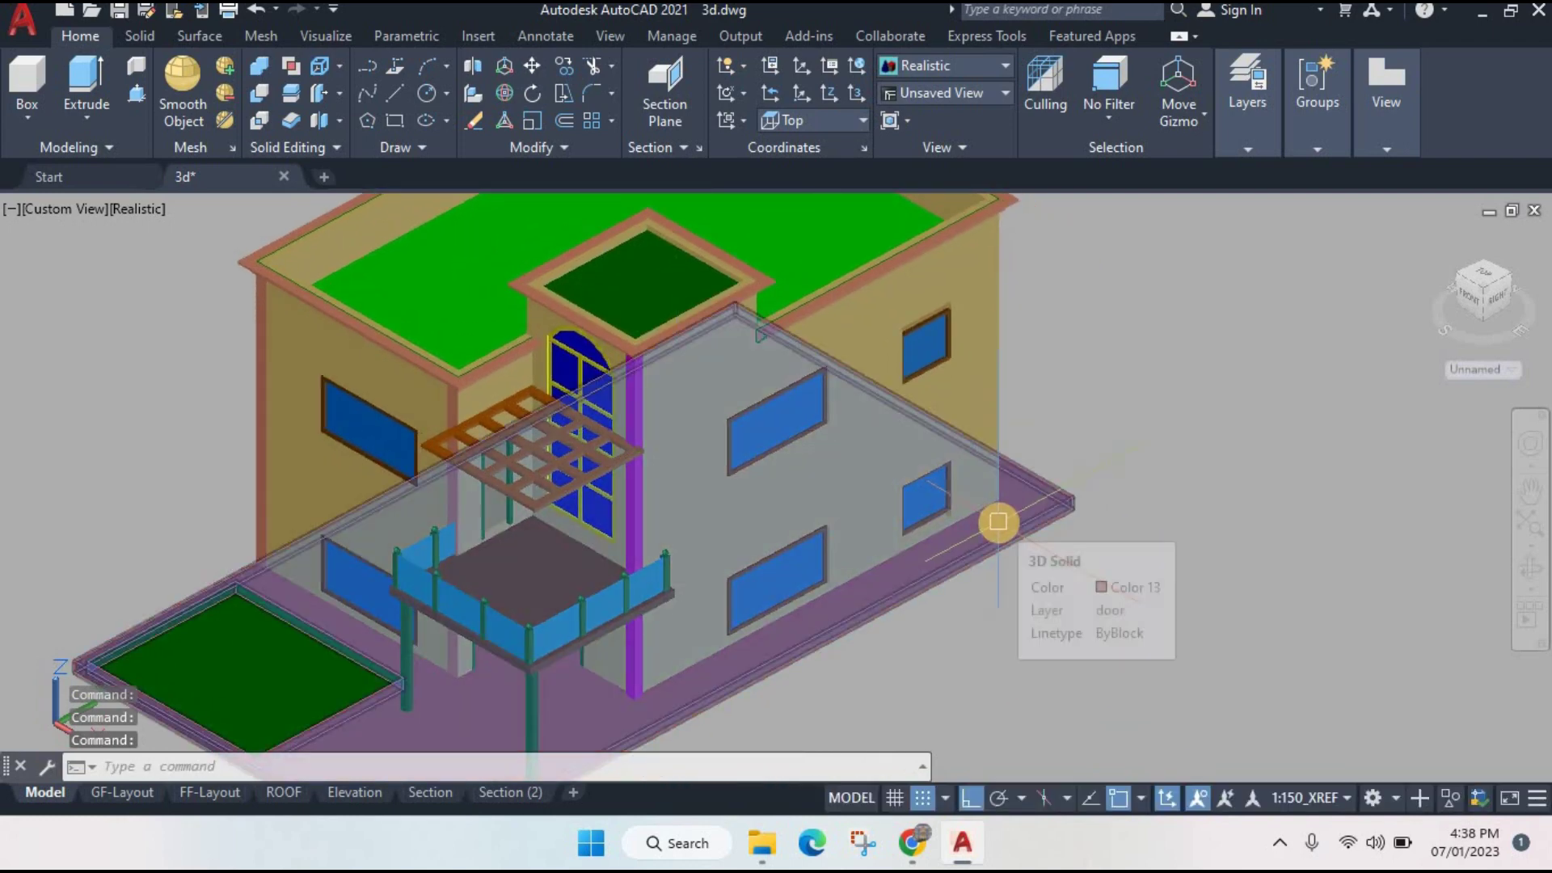
pyautogui.scroll(-2, 1168, 535)
pyautogui.moveTo(1148, 534); pyautogui.dragTo(1047, 578, button='middle')
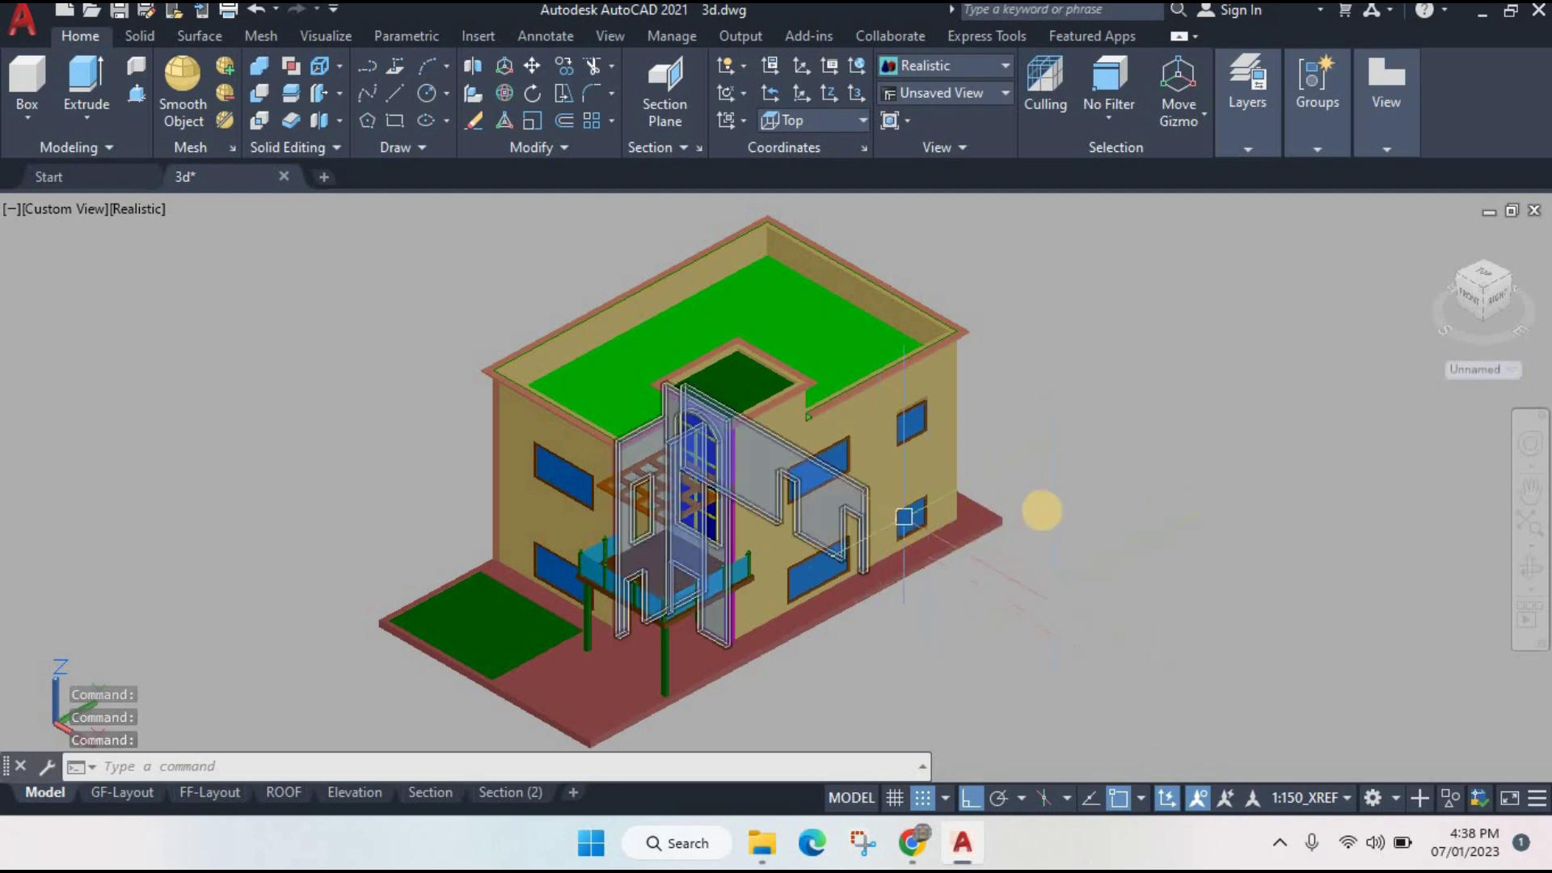
pyautogui.moveTo(1055, 592)
pyautogui.mouseDown(button='middle')
pyautogui.moveTo(932, 581)
pyautogui.moveTo(1089, 582)
pyautogui.mouseUp(button='middle')
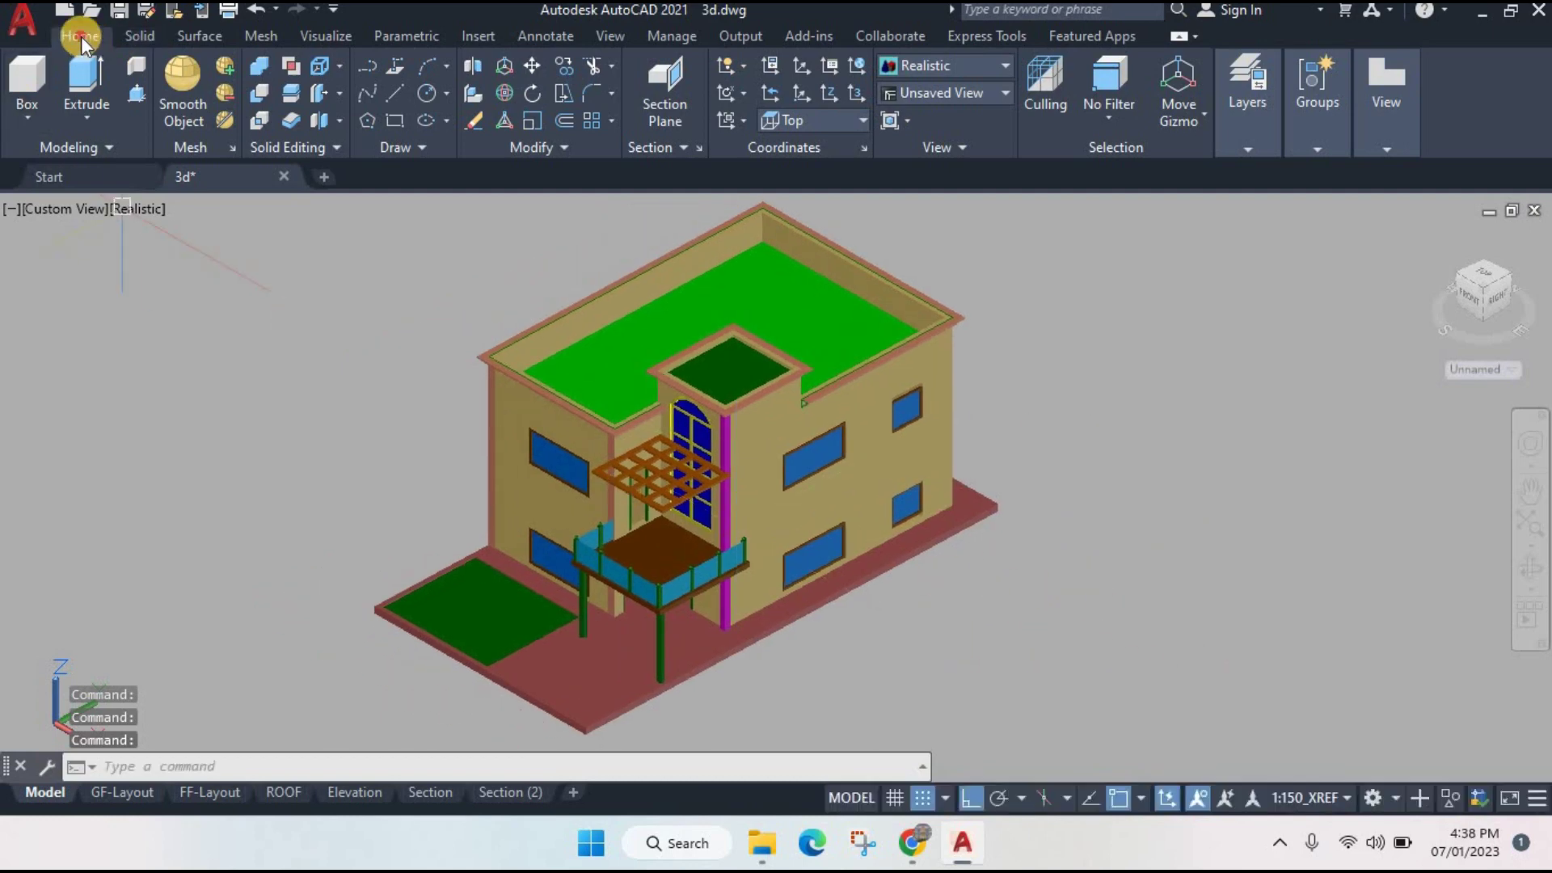
# - Open the Materials Browser from the Visualize tab
pyautogui.click(325, 37)
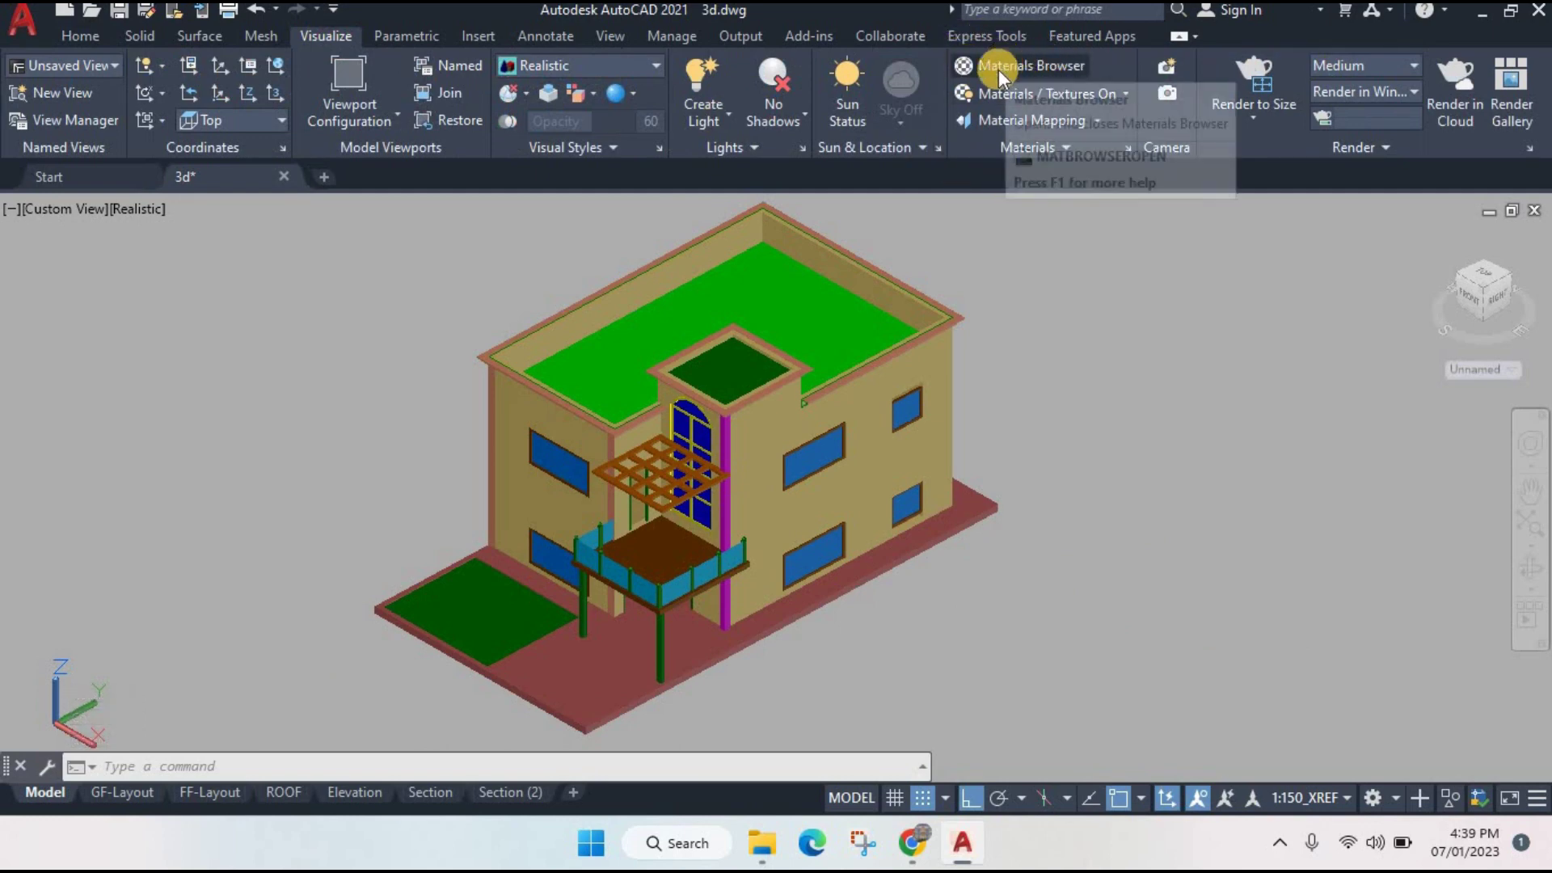
pyautogui.moveTo(1043, 279); pyautogui.dragTo(902, 271, button='middle')
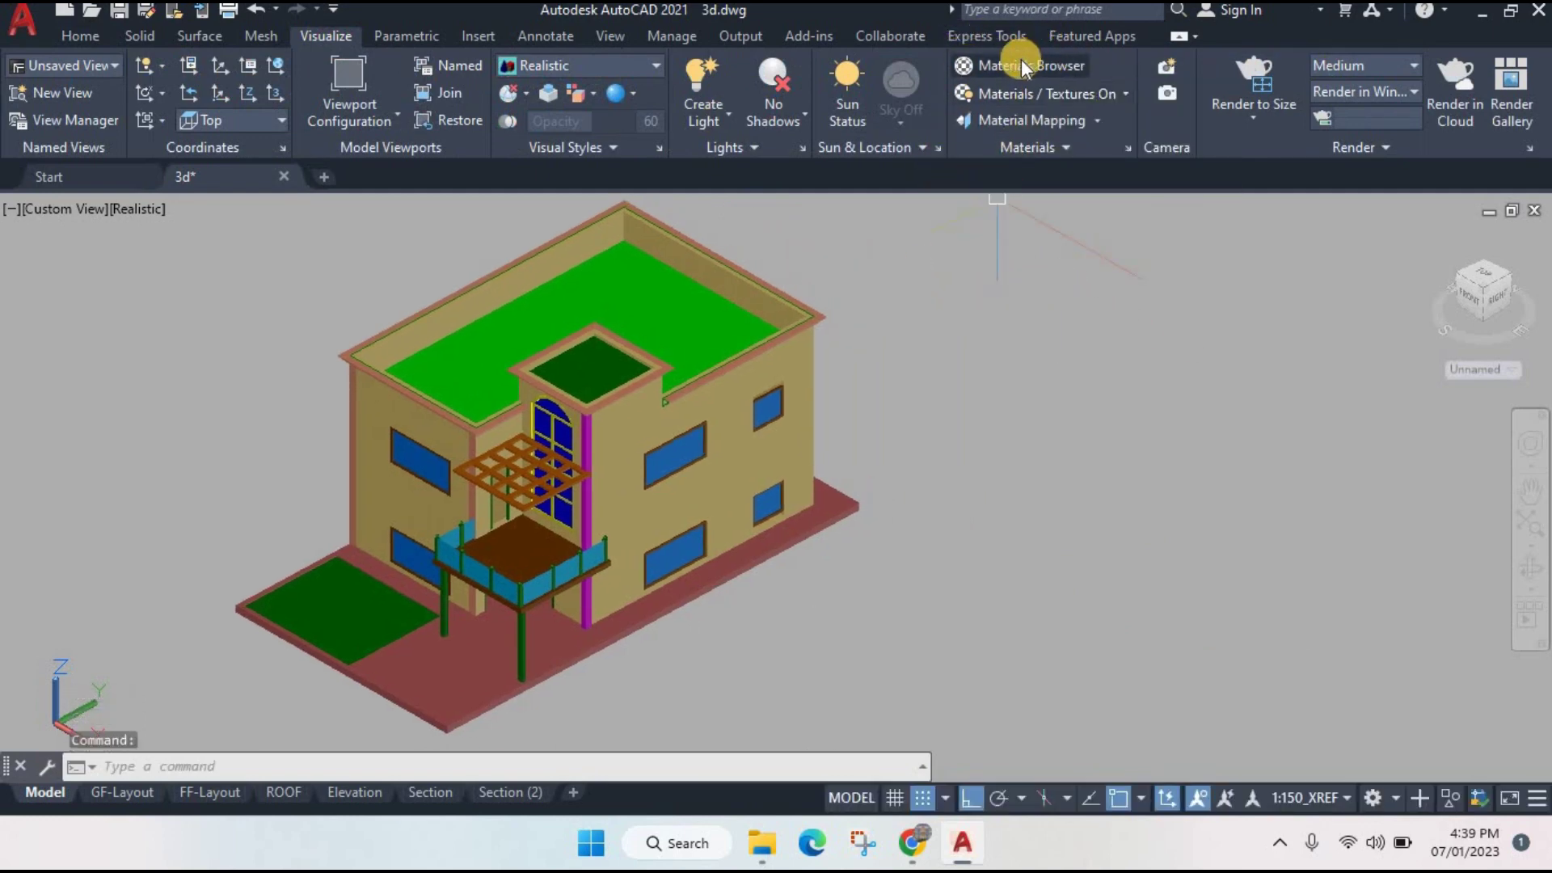
pyautogui.click(1021, 65)
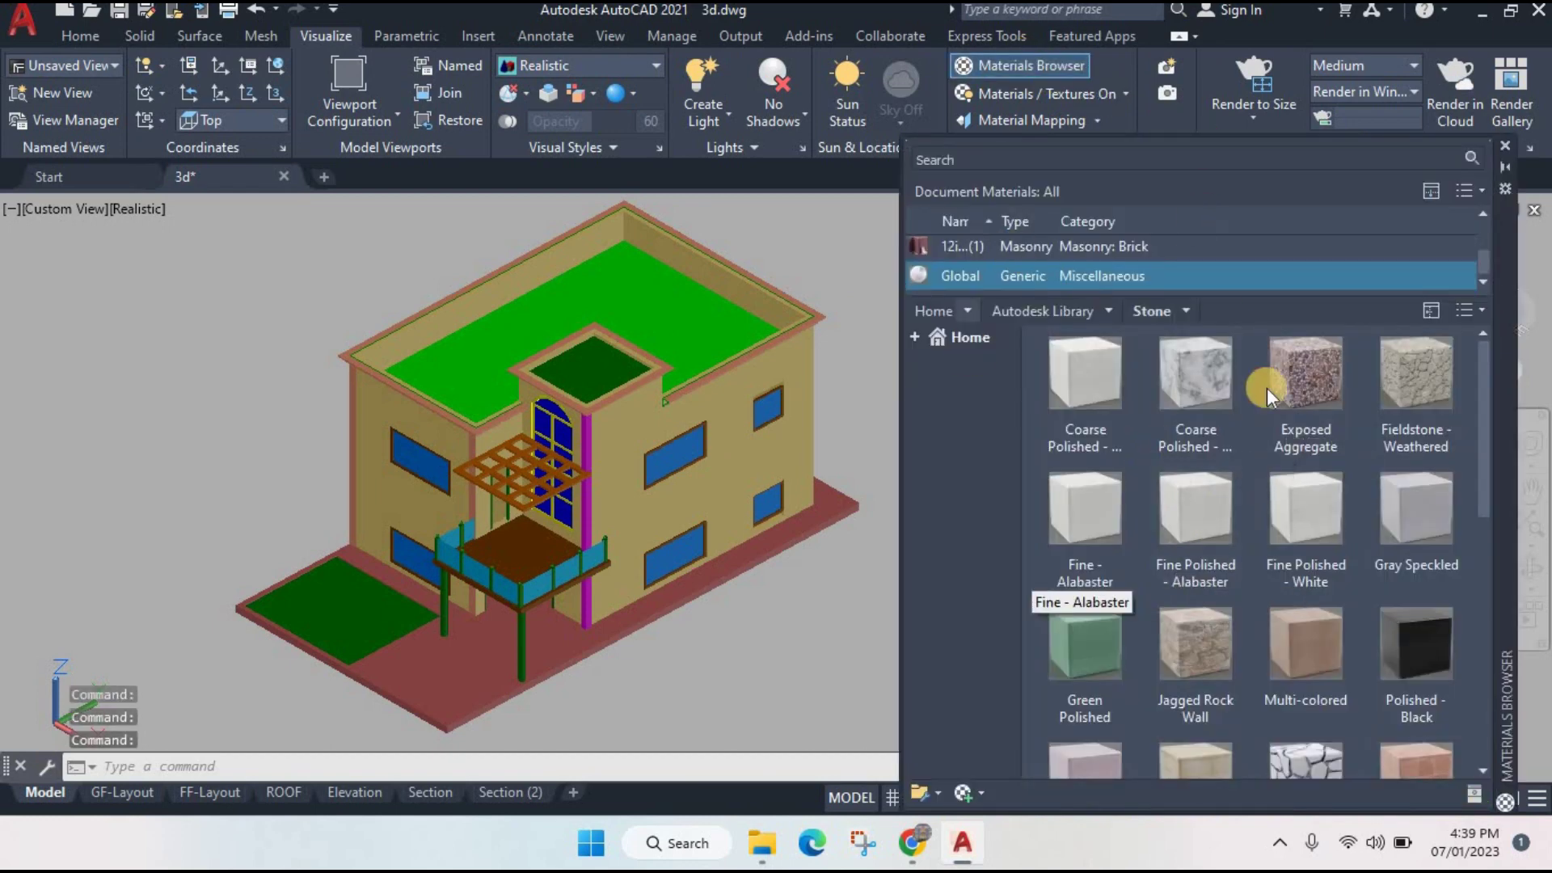
pyautogui.scroll(-3, 1227, 425)
pyautogui.scroll(3, 1189, 404)
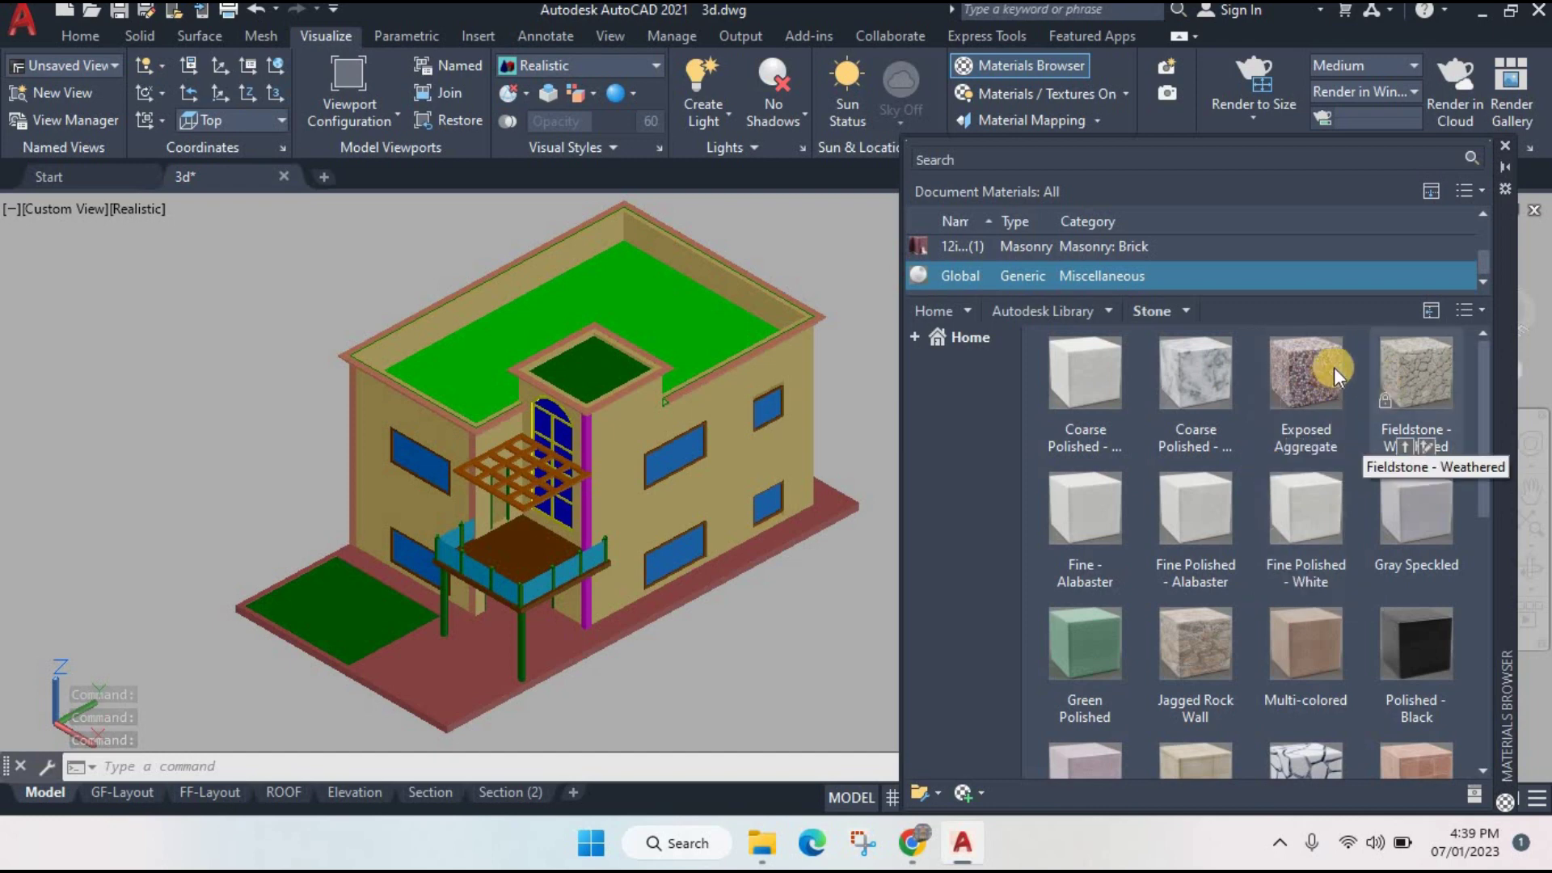
# - Show library materials in List View, widen the Name column, and list the material categories
pyautogui.click(1465, 311)
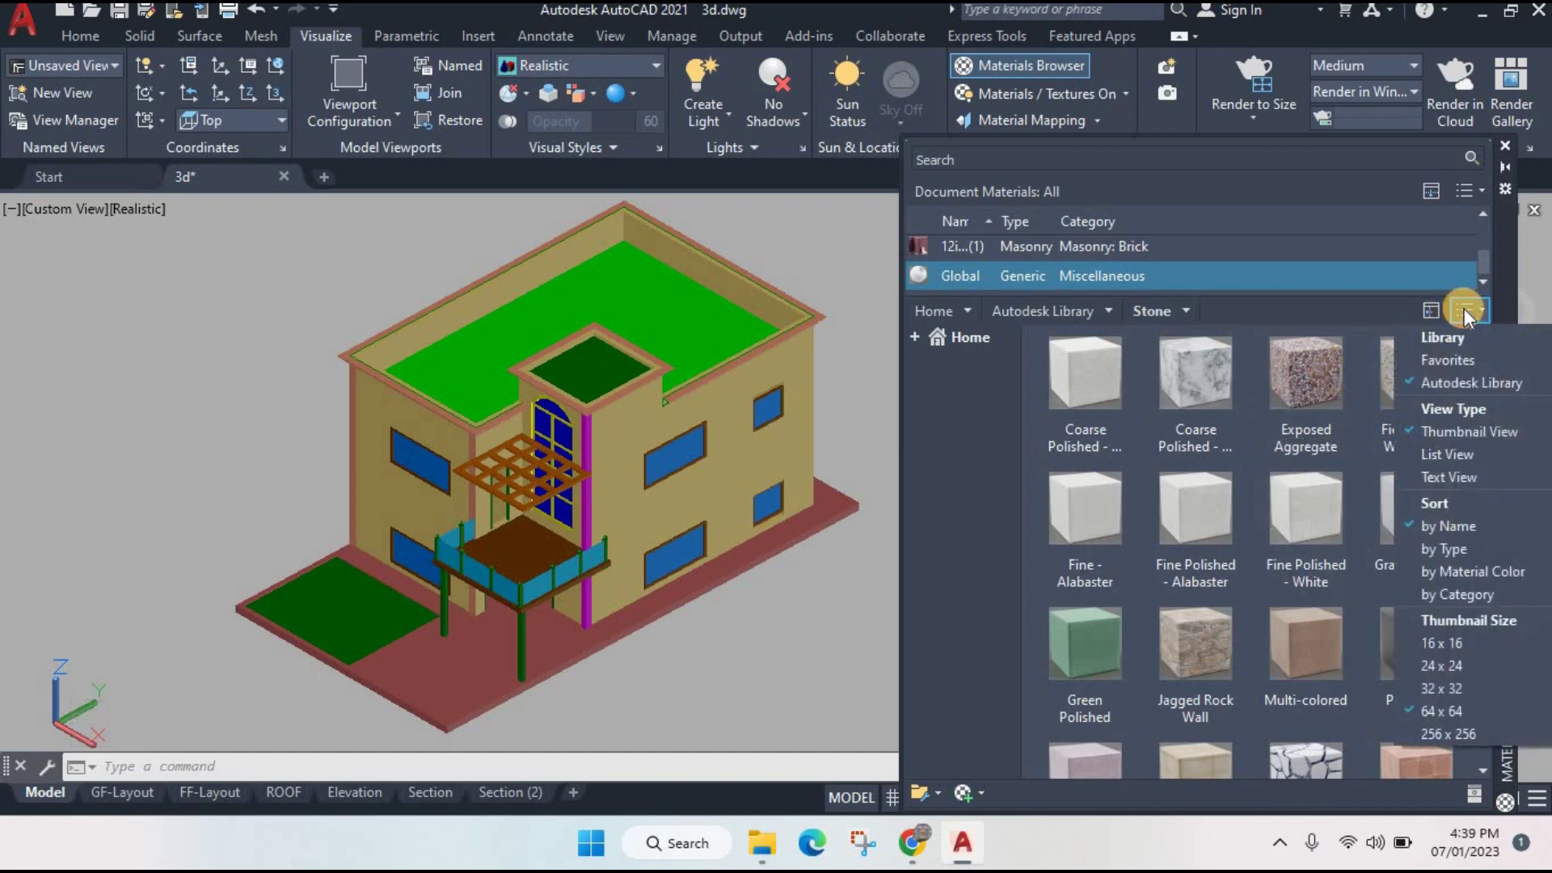
pyautogui.click(1447, 454)
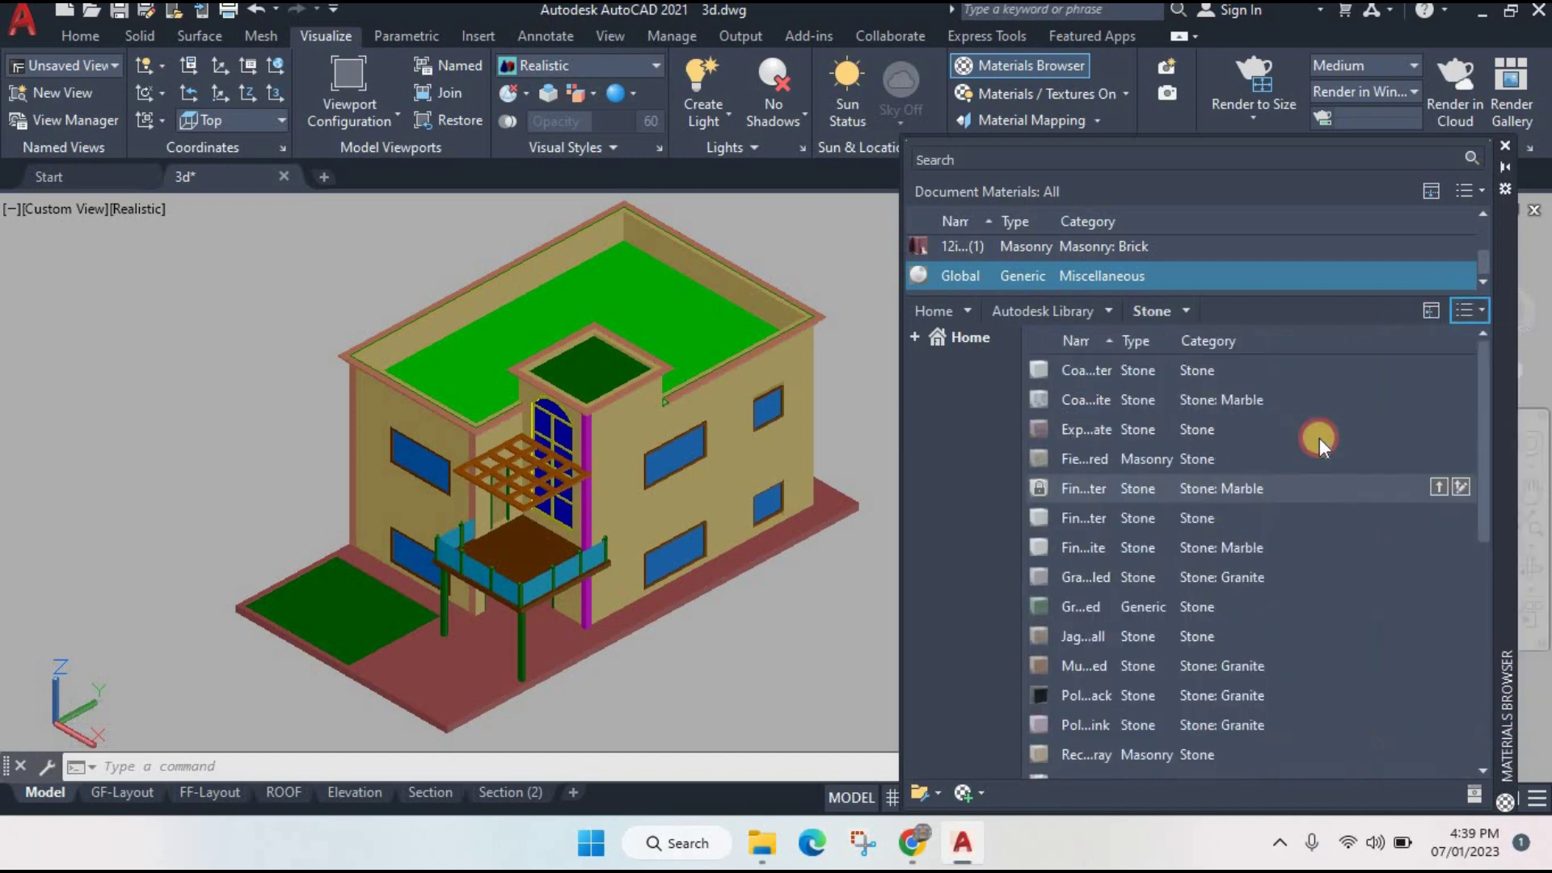
pyautogui.click(1467, 313)
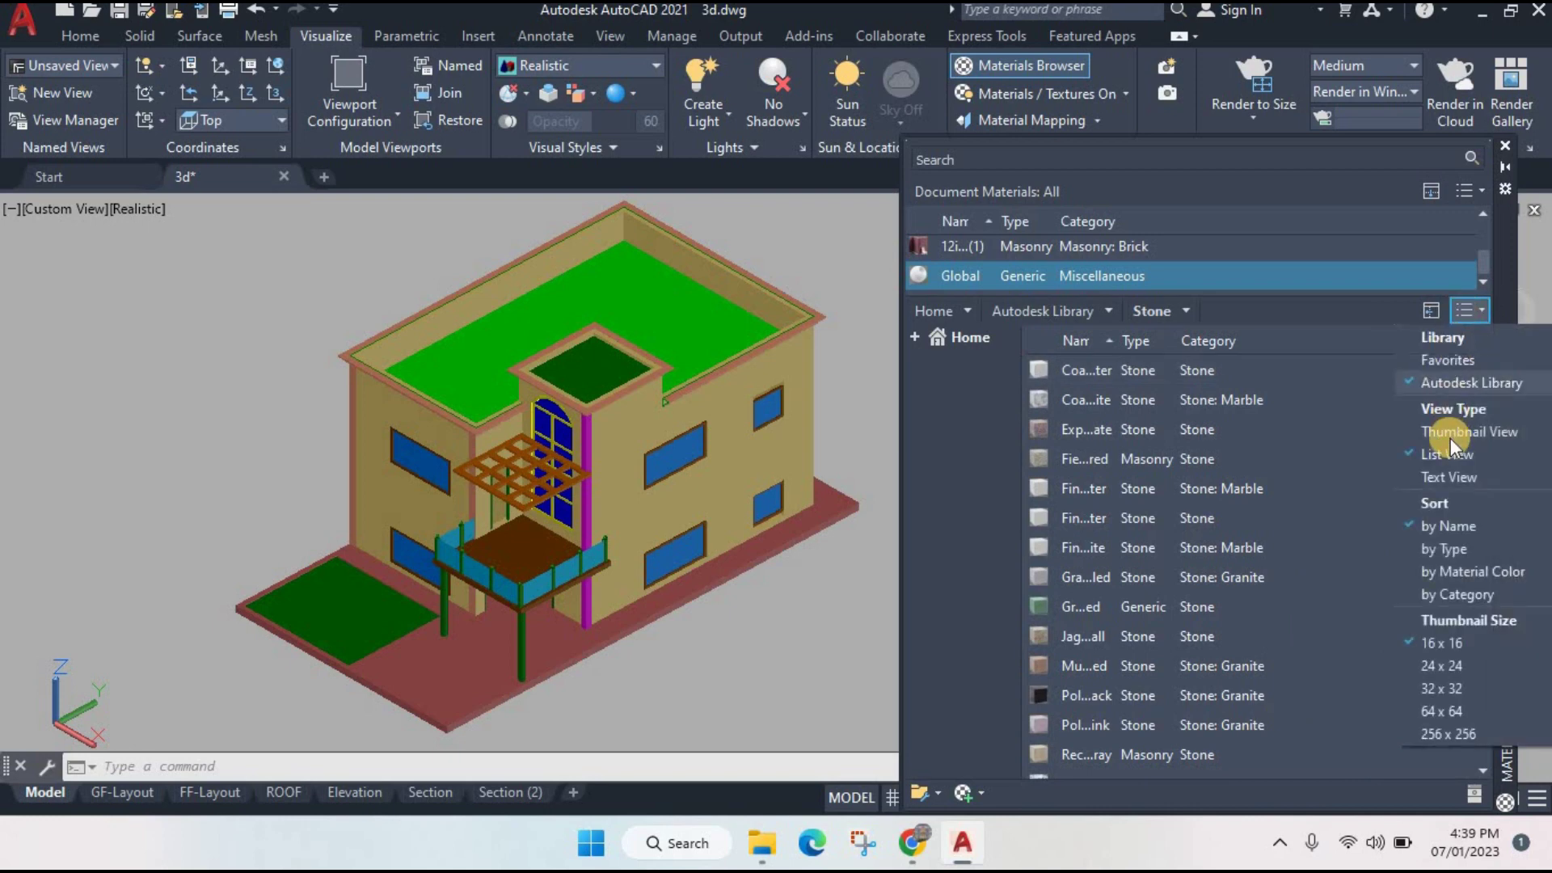
pyautogui.click(1419, 475)
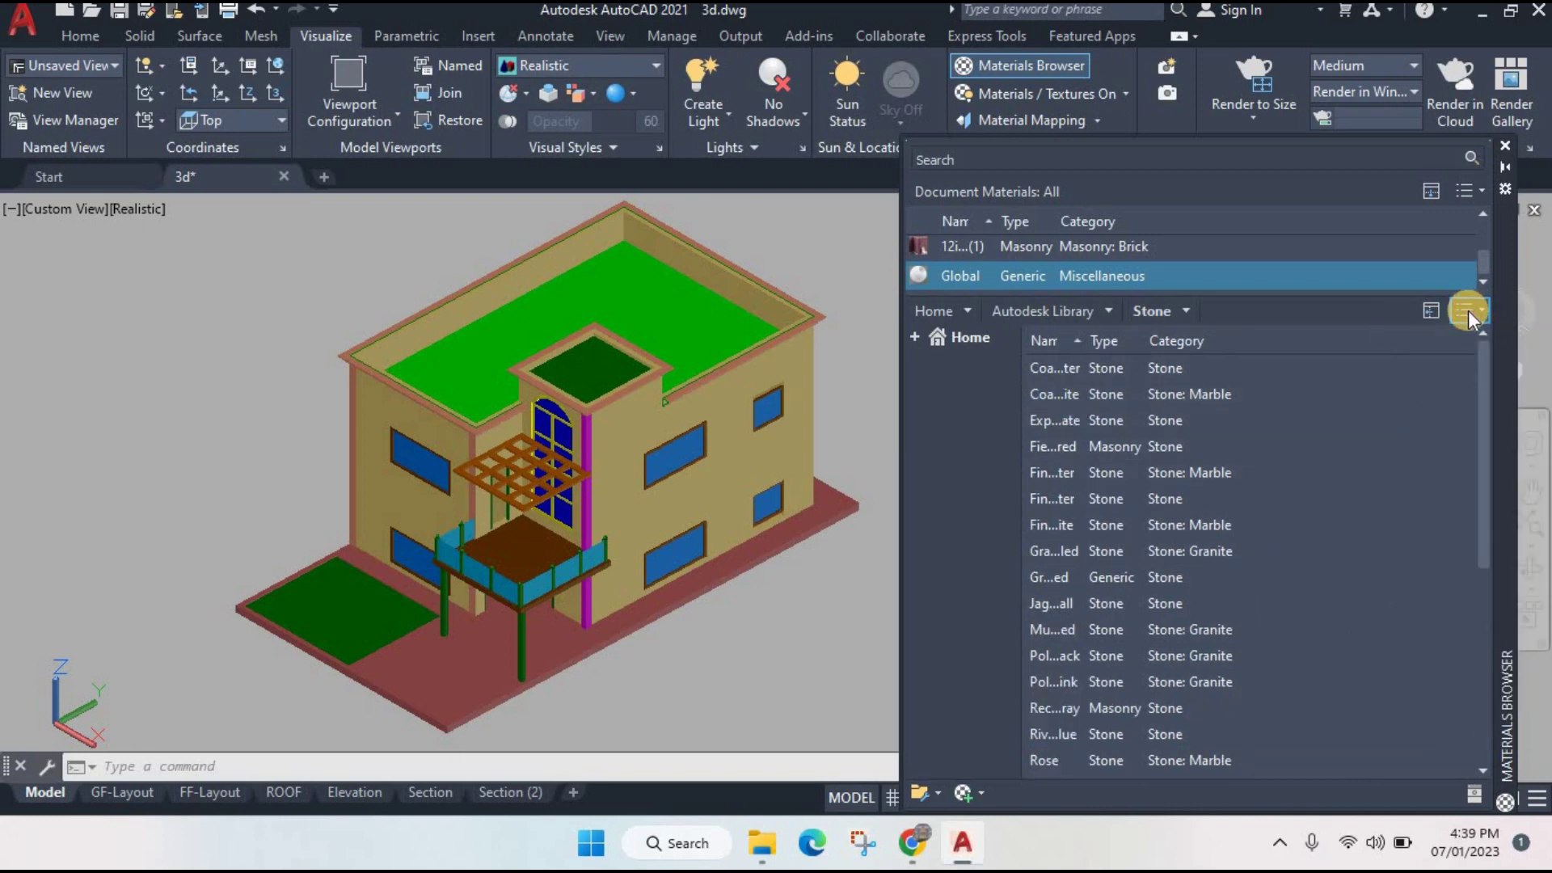
pyautogui.click(1468, 310)
pyautogui.click(1434, 455)
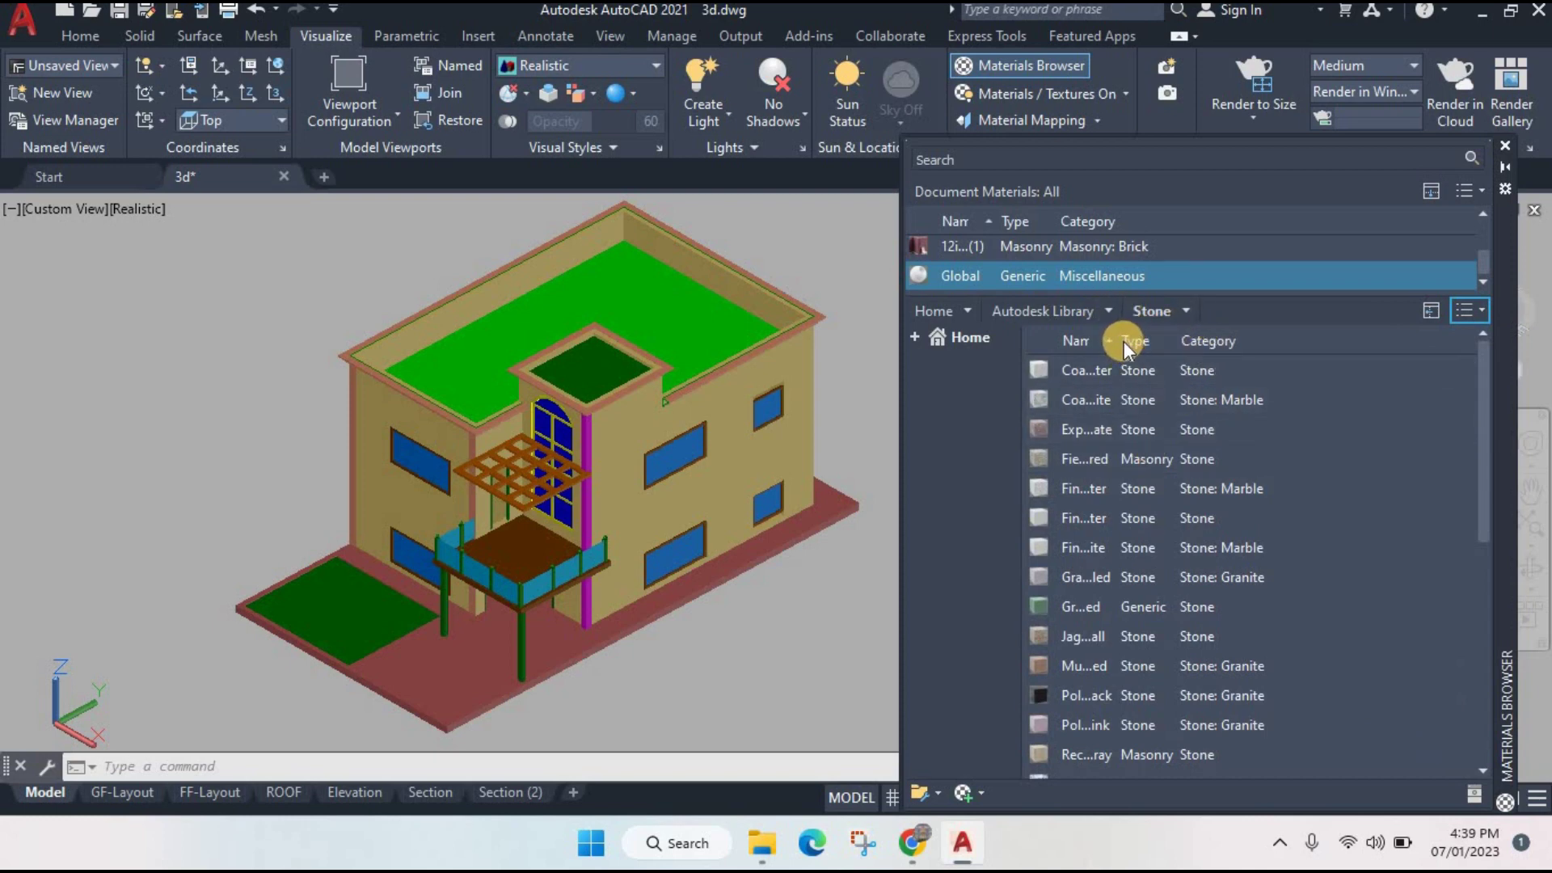
pyautogui.moveTo(1213, 370)
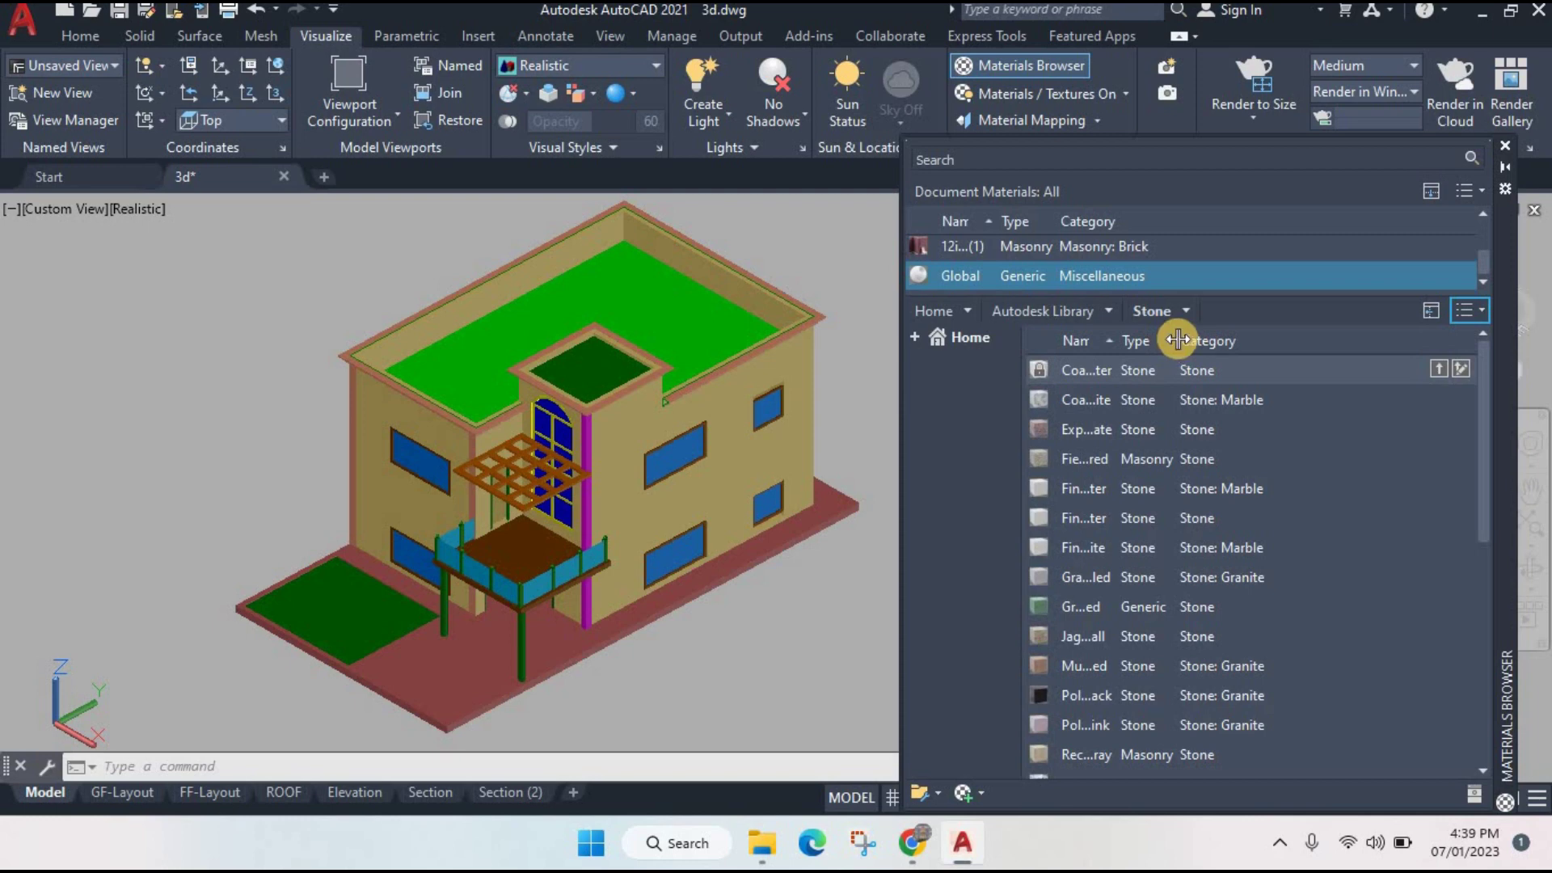
pyautogui.doubleClick(1171, 341)
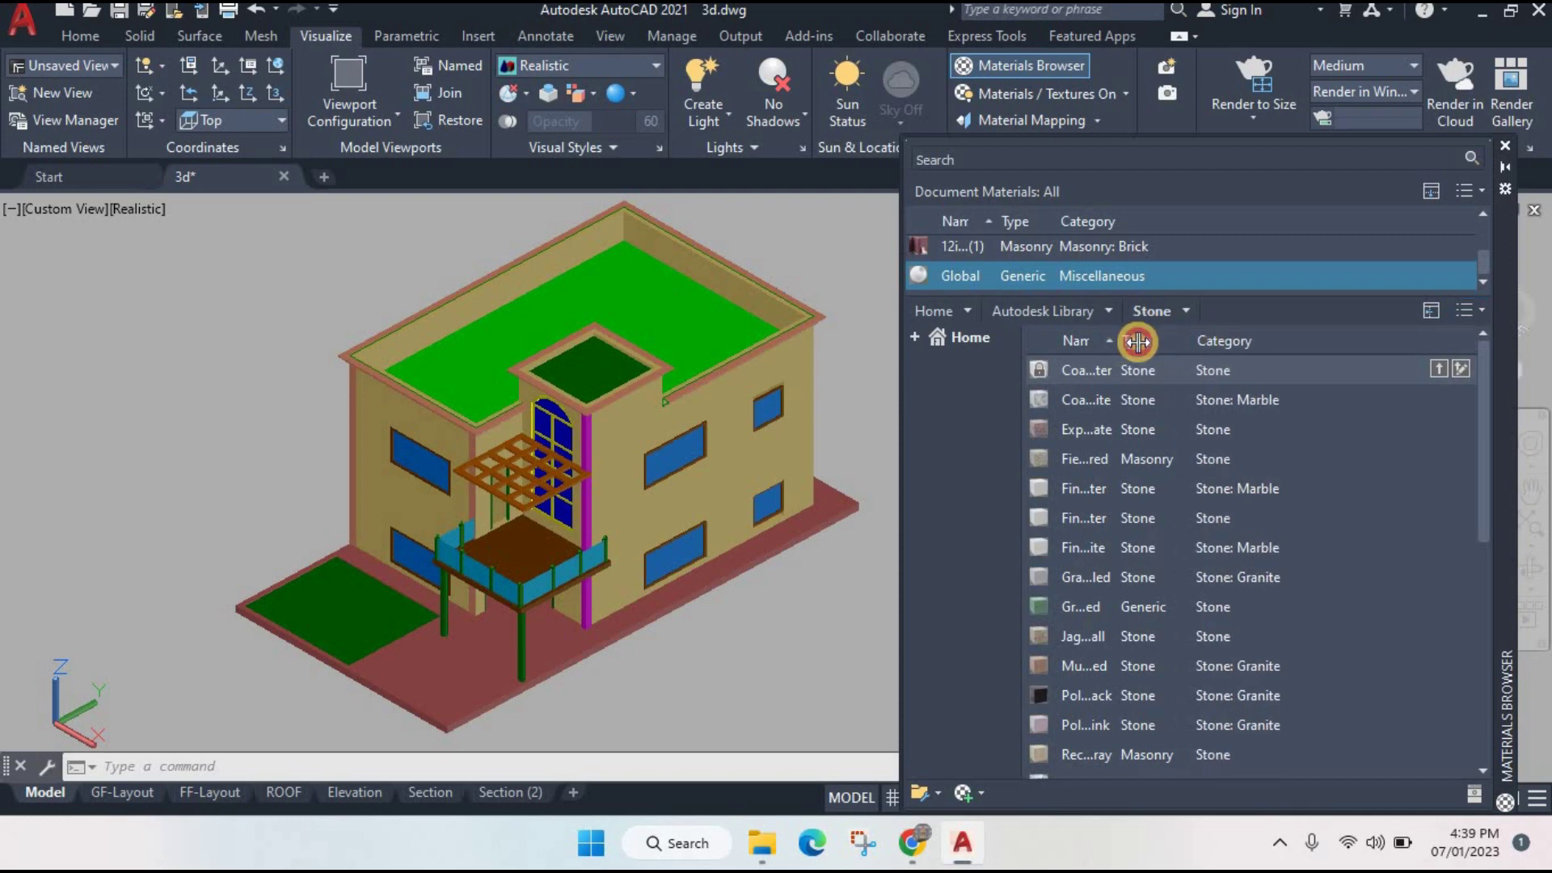
pyautogui.moveTo(1138, 342); pyautogui.dragTo(1188, 340)
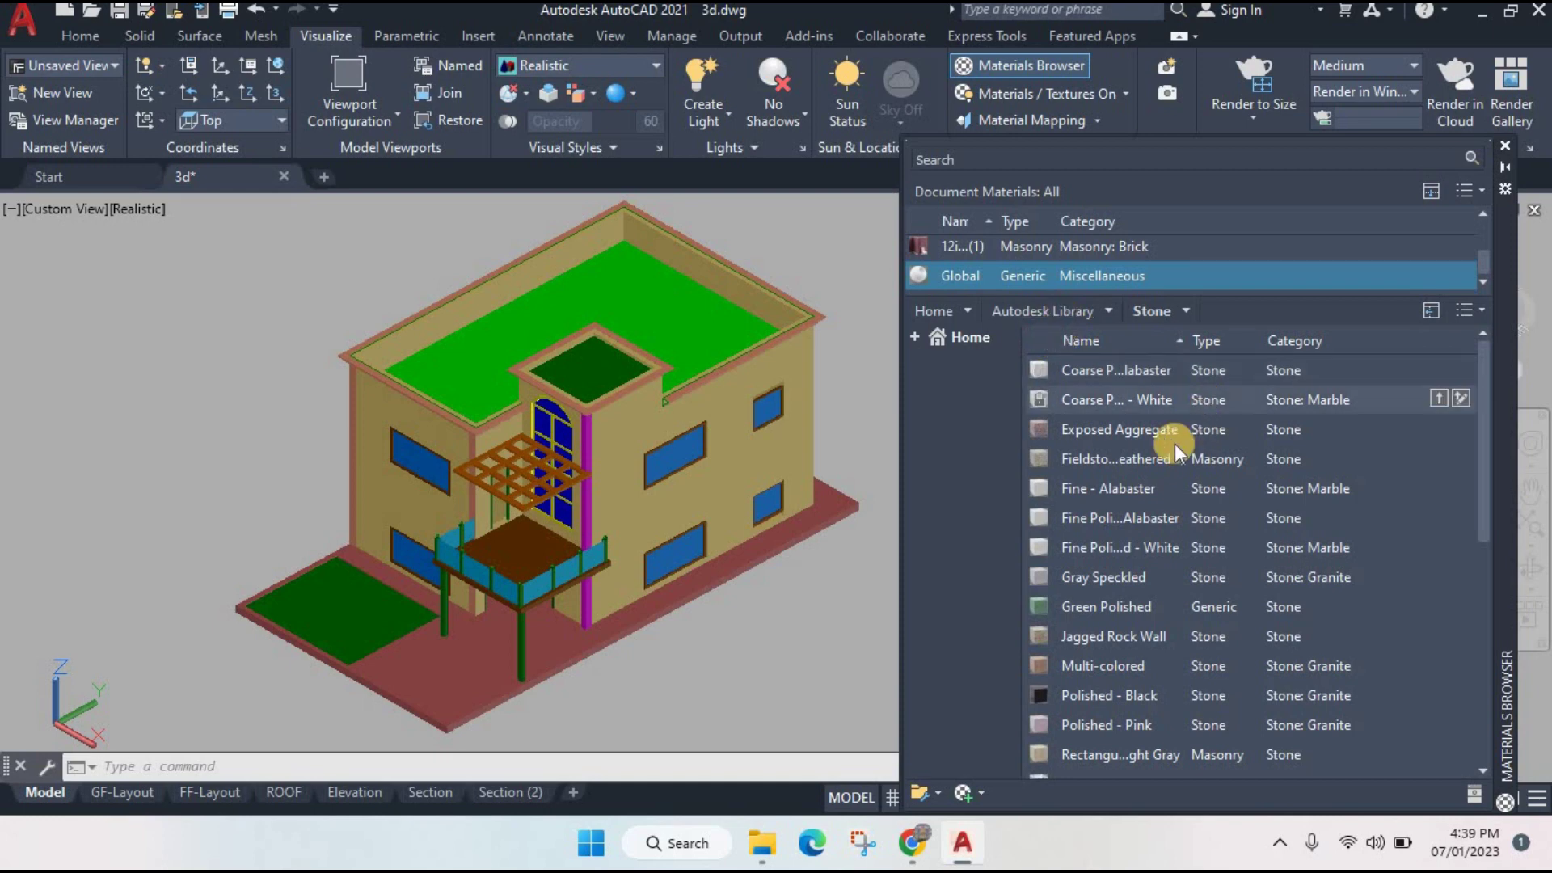
pyautogui.click(1106, 312)
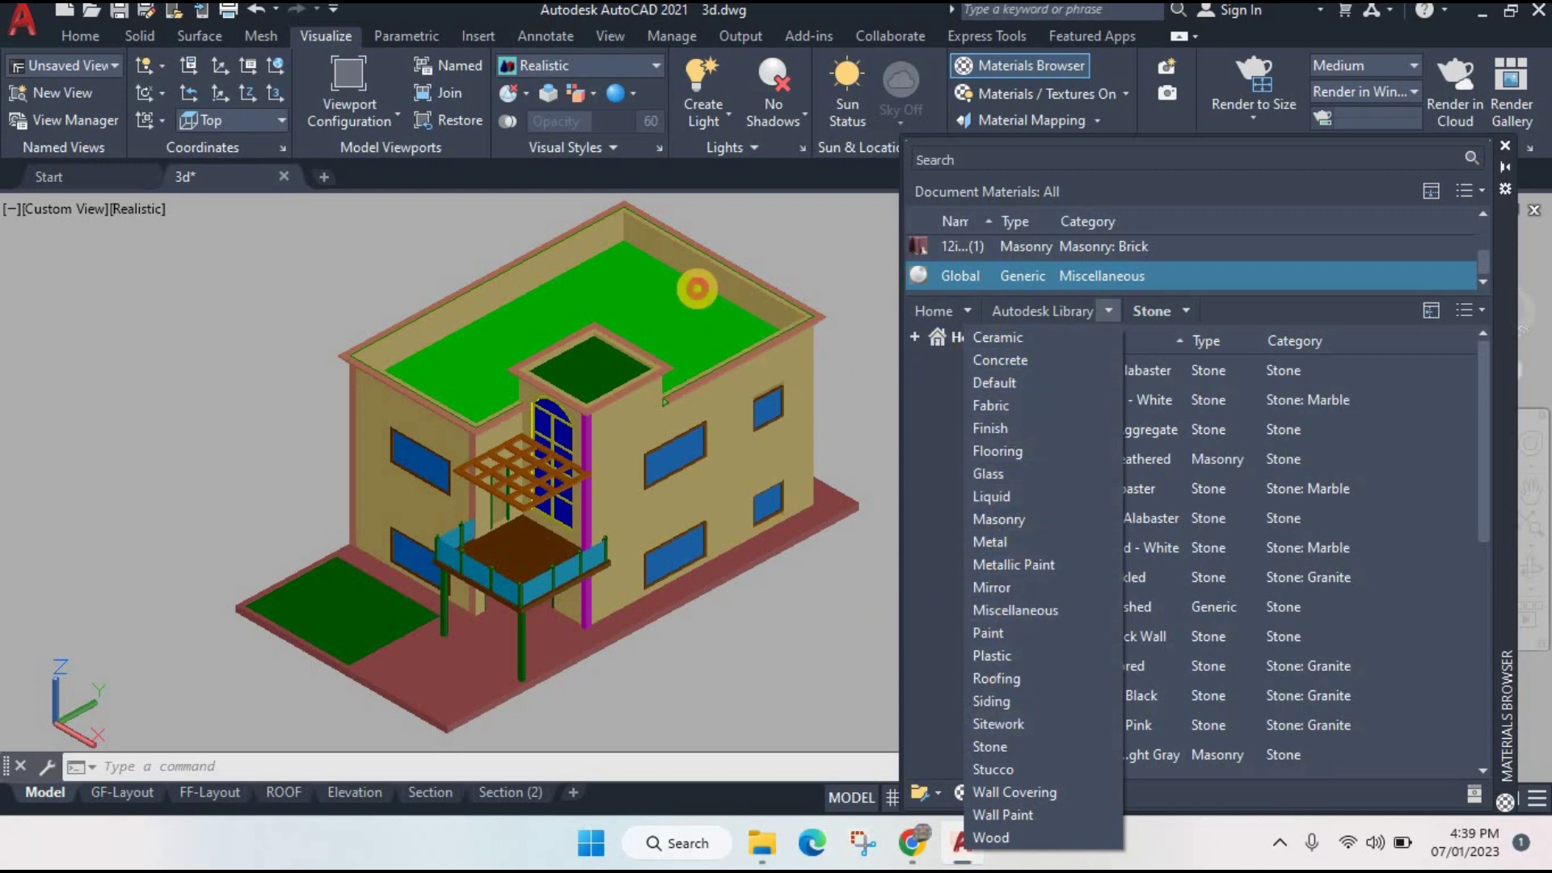
# - Close the category list and set the Home tab's subobject filter to No Filter
pyautogui.click(697, 289)
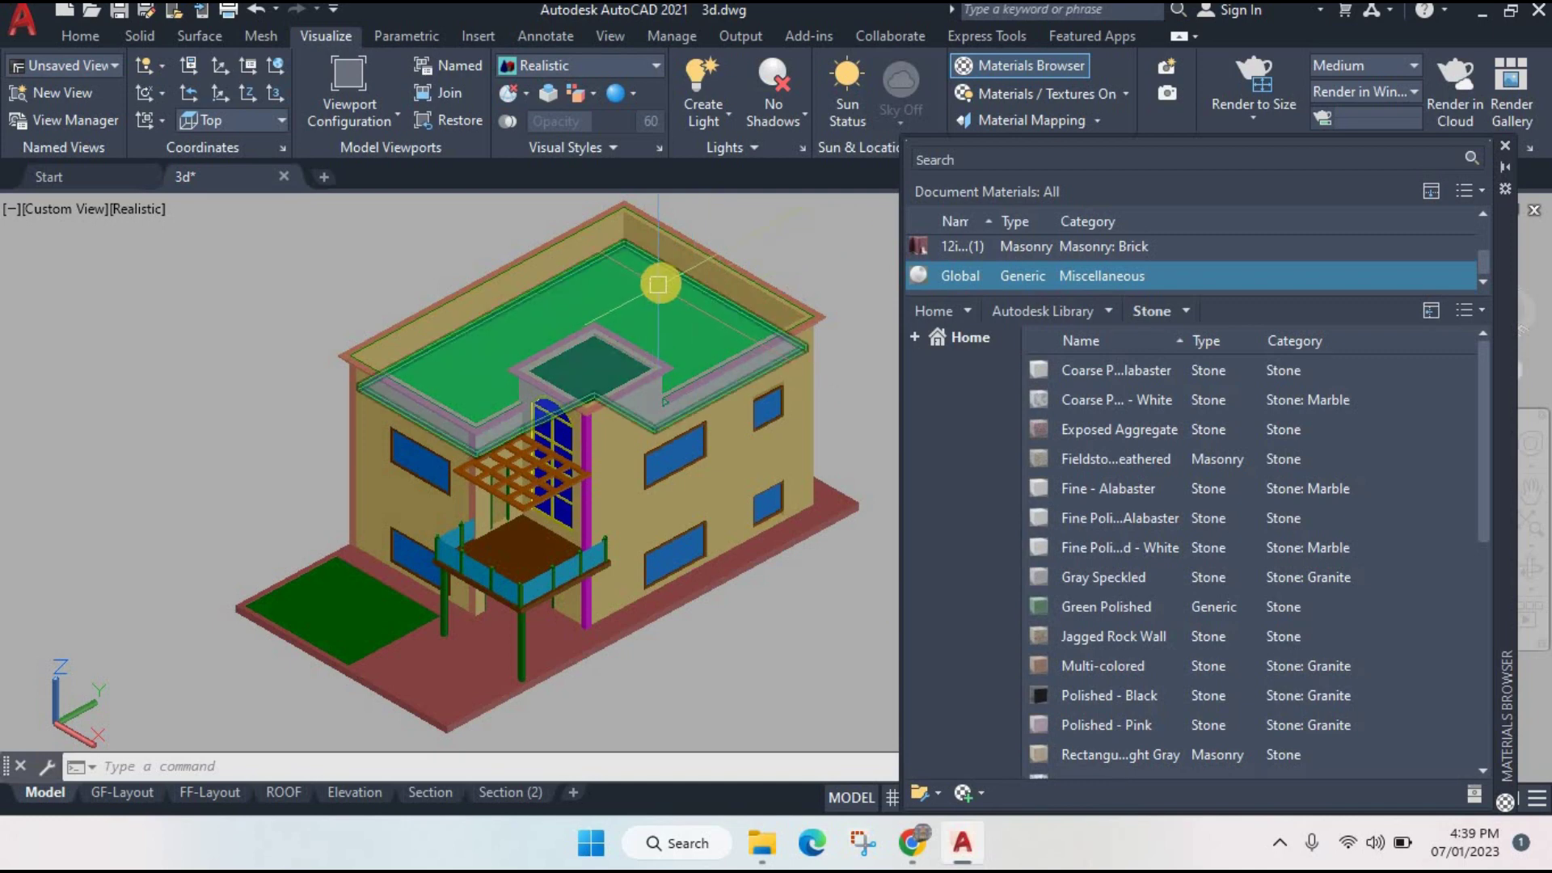
pyautogui.click(87, 37)
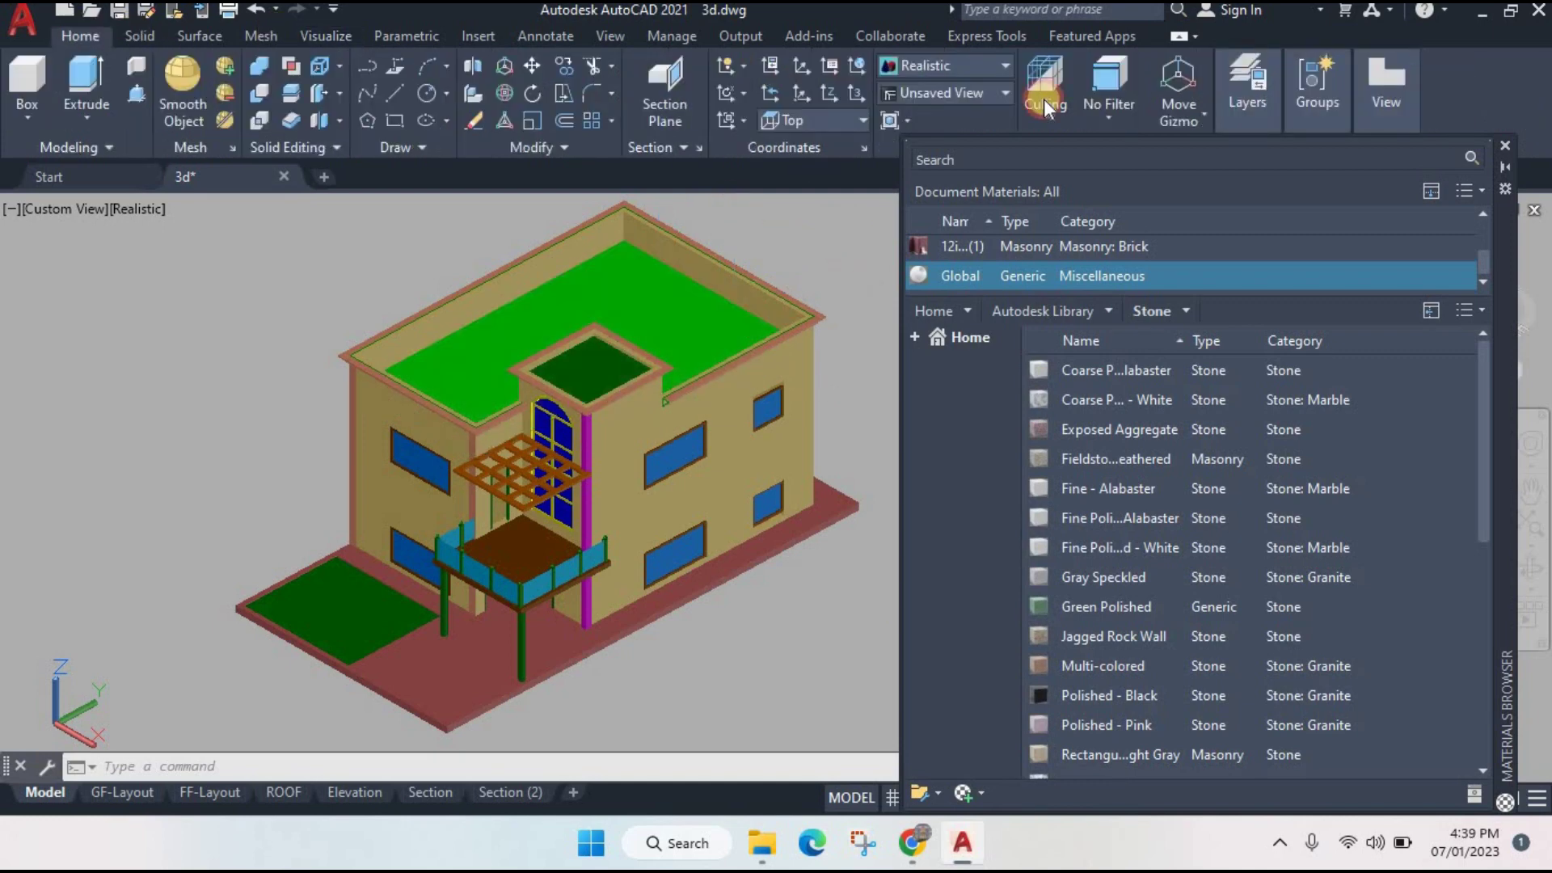
pyautogui.click(1109, 118)
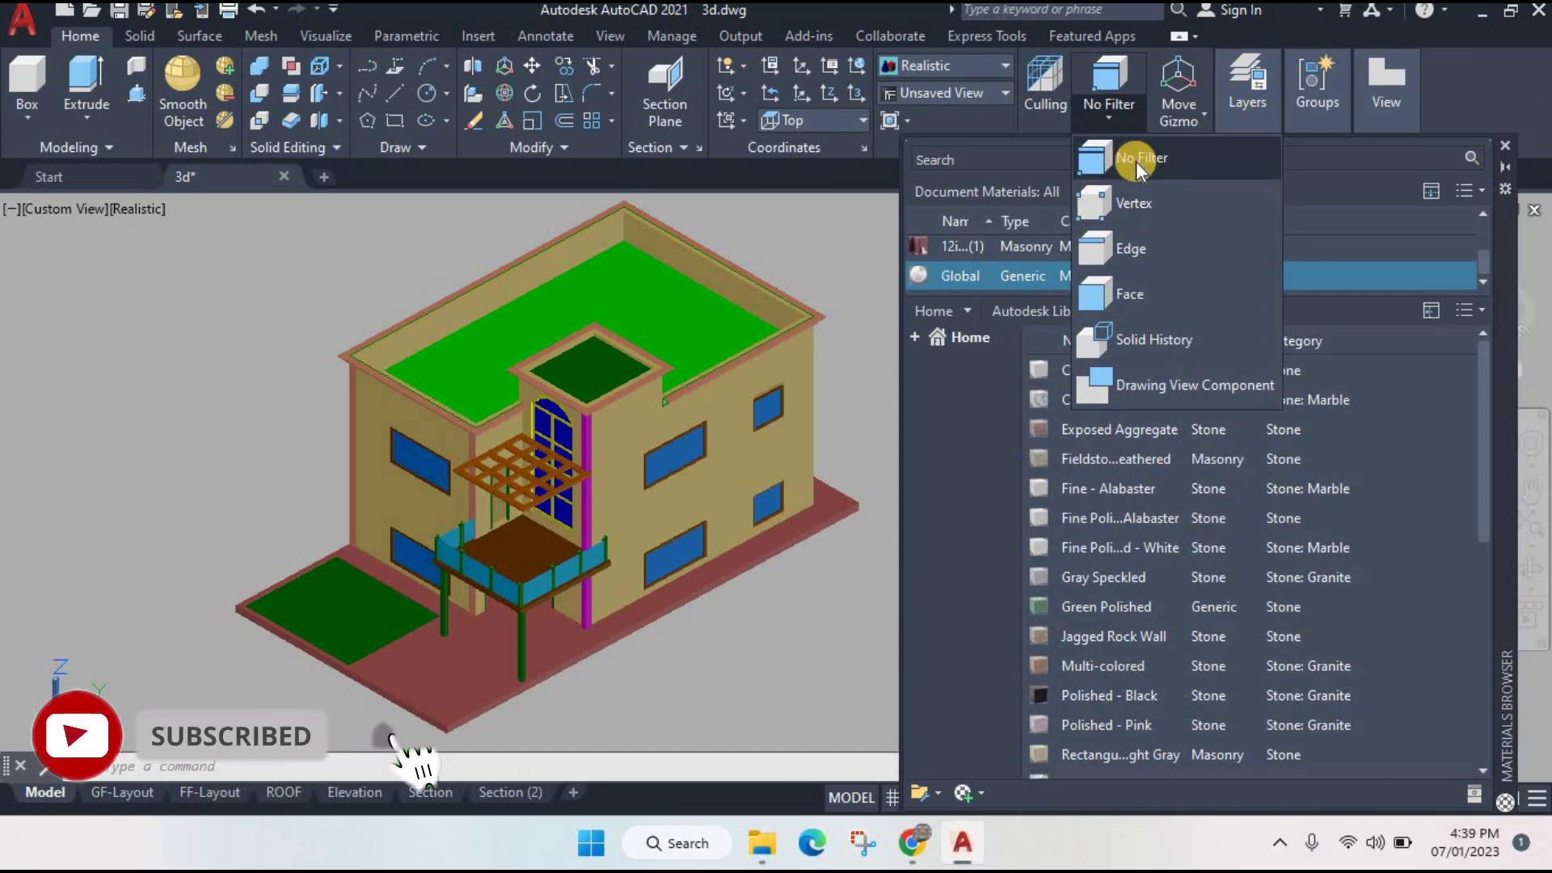
pyautogui.click(1137, 162)
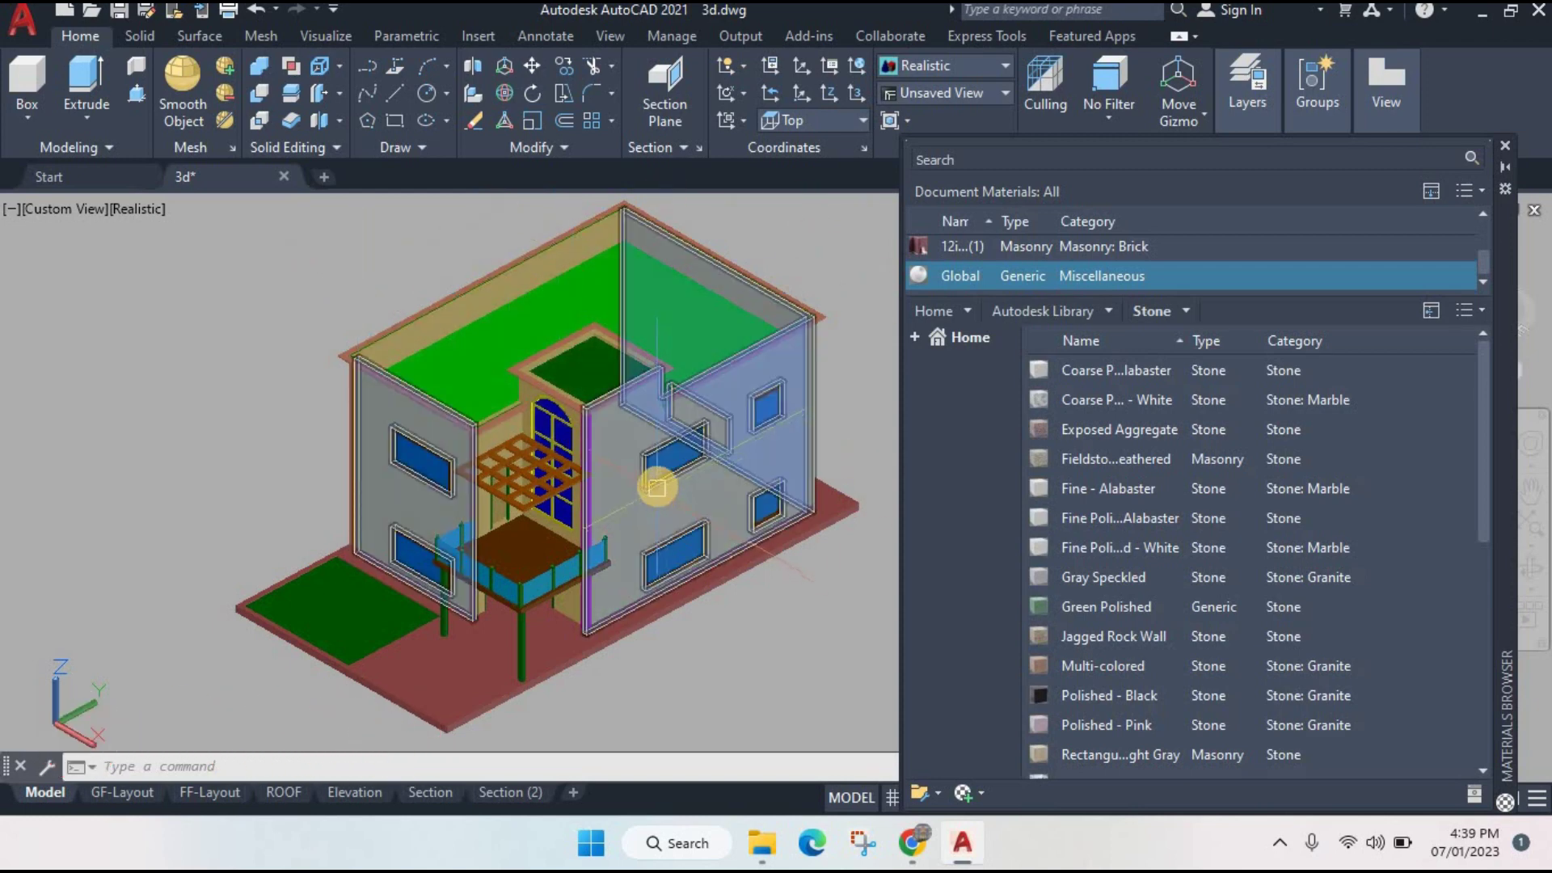
# - Switch the subobject filter to Face and select the roof's top face
pyautogui.moveTo(784, 235); pyautogui.dragTo(800, 369)
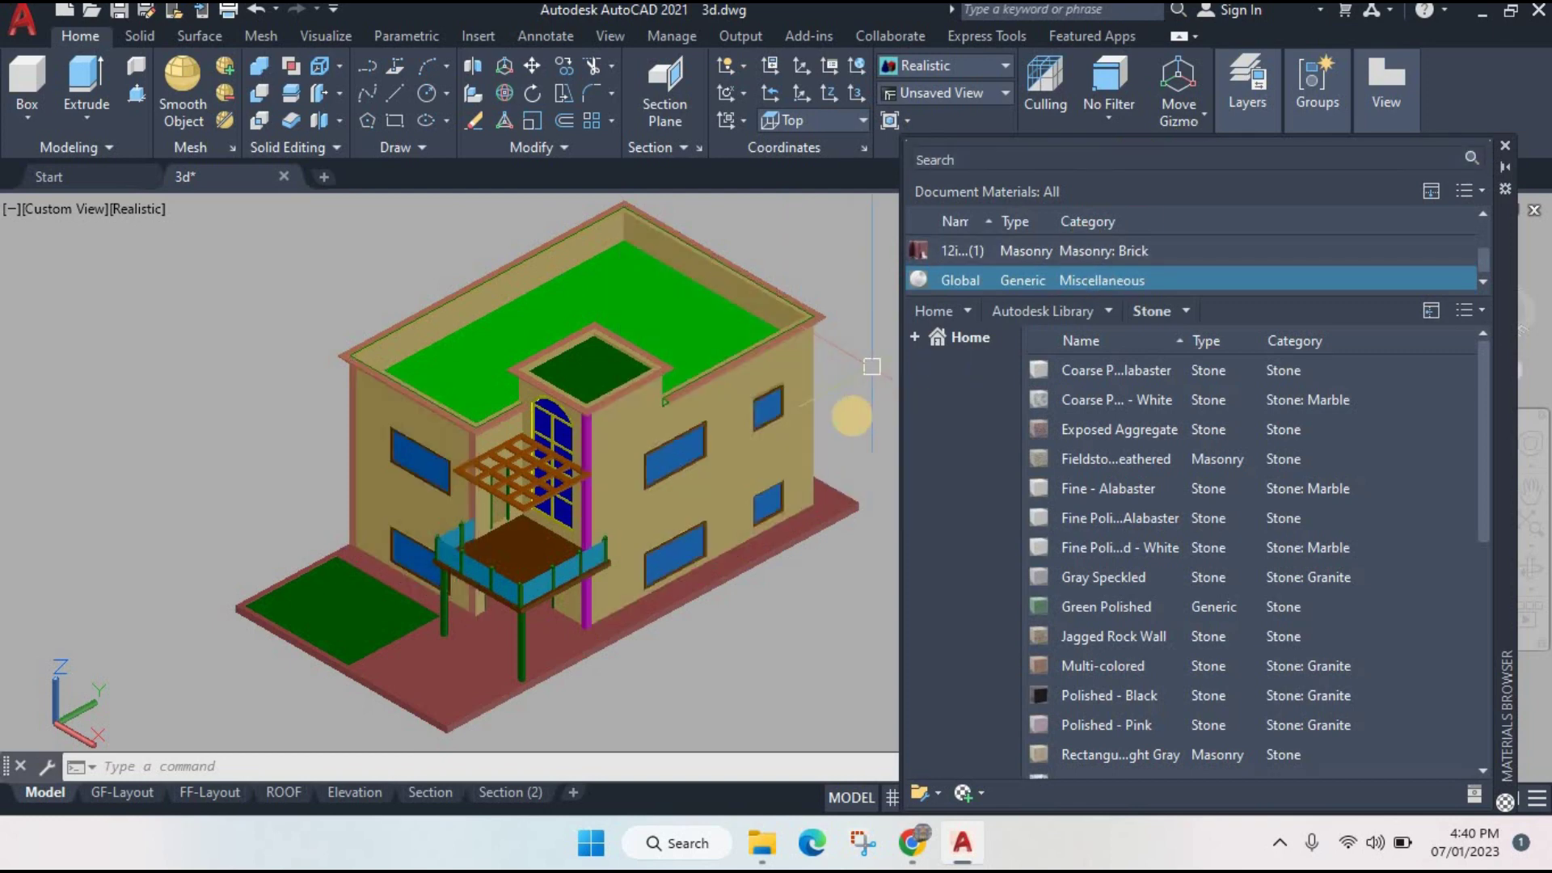
pyautogui.moveTo(587, 433); pyautogui.dragTo(599, 386)
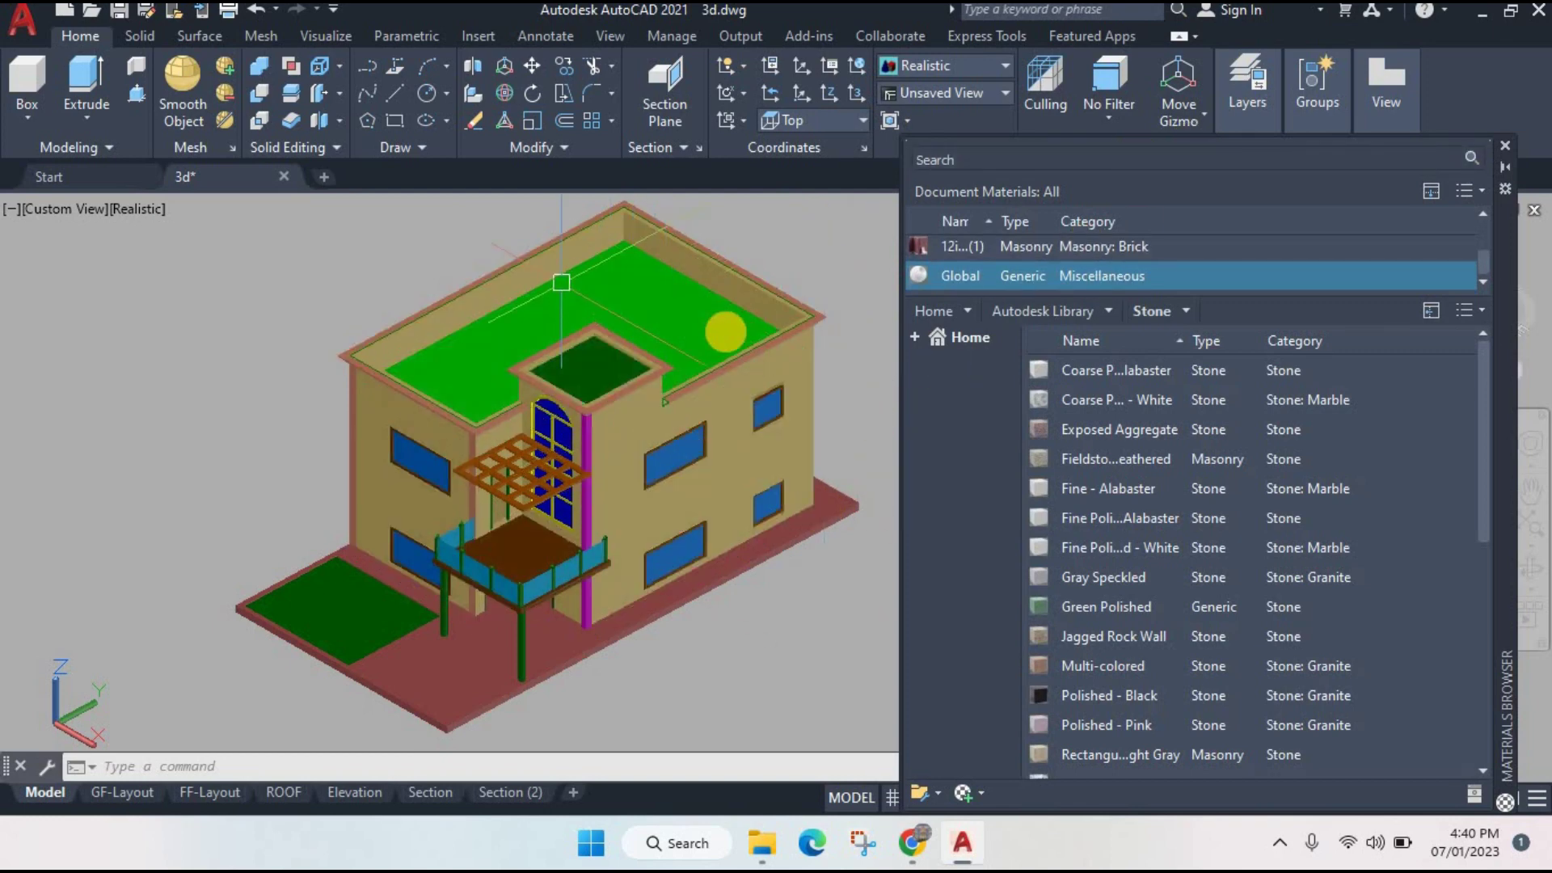
pyautogui.moveTo(599, 386); pyautogui.dragTo(1146, 128)
pyautogui.click(1122, 120)
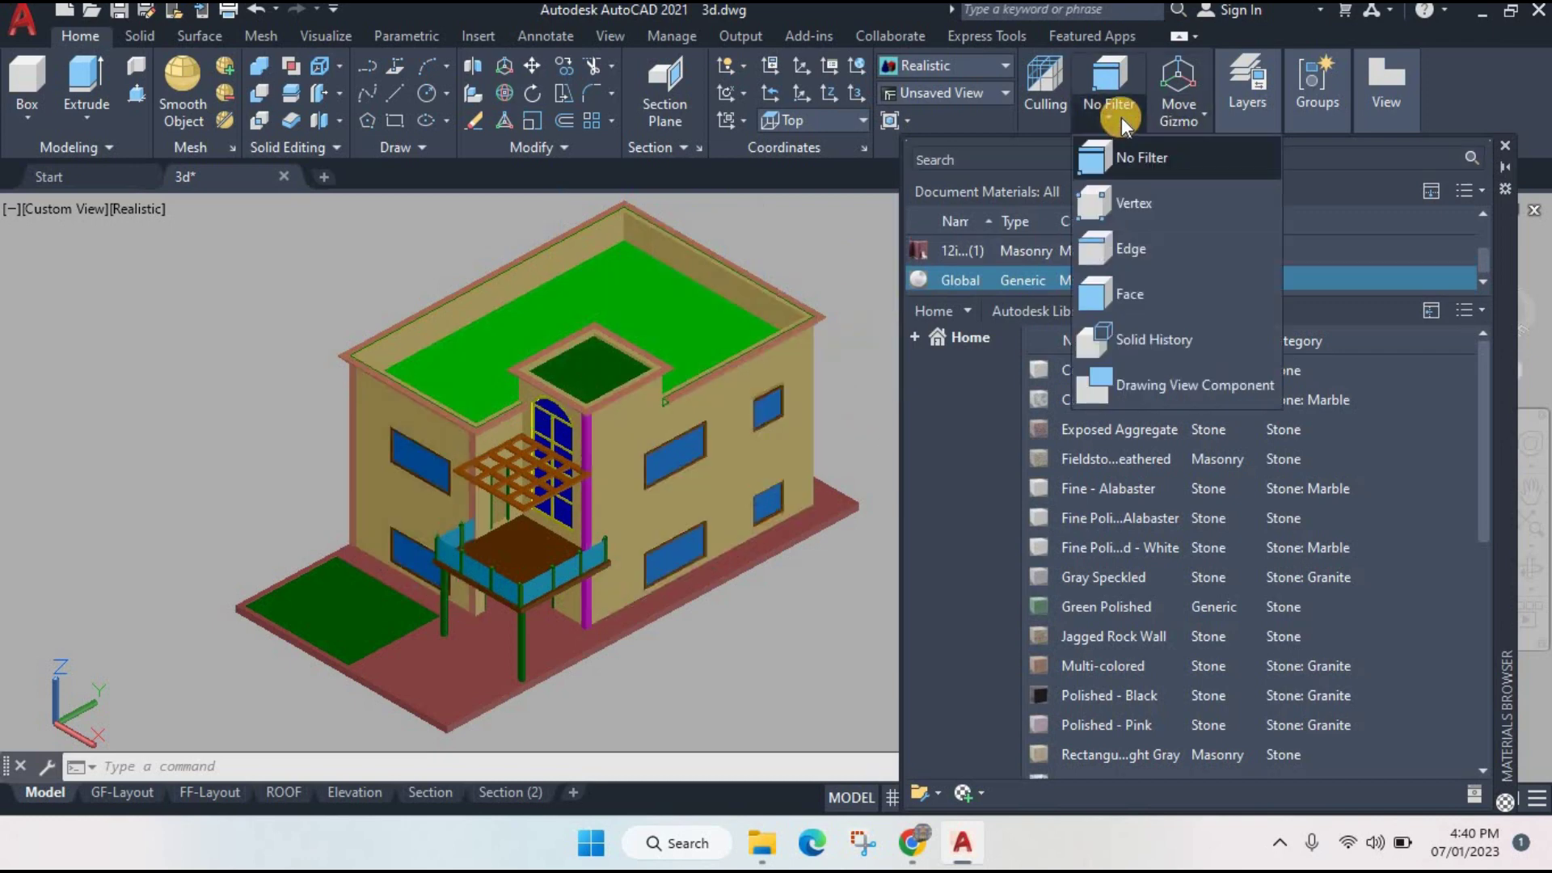
pyautogui.click(1138, 292)
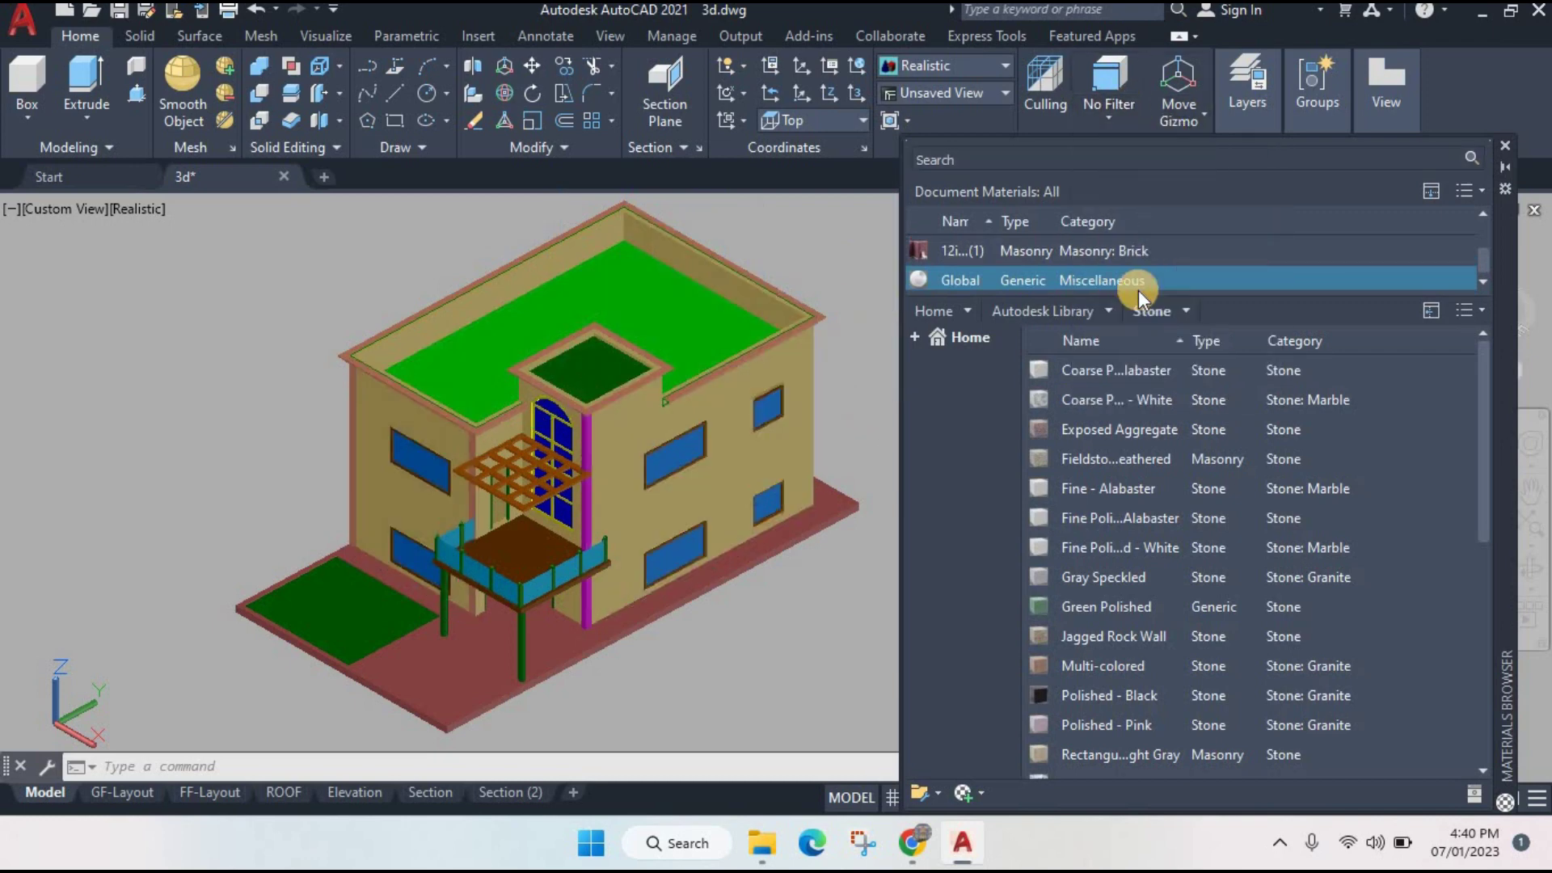
pyautogui.click(625, 285)
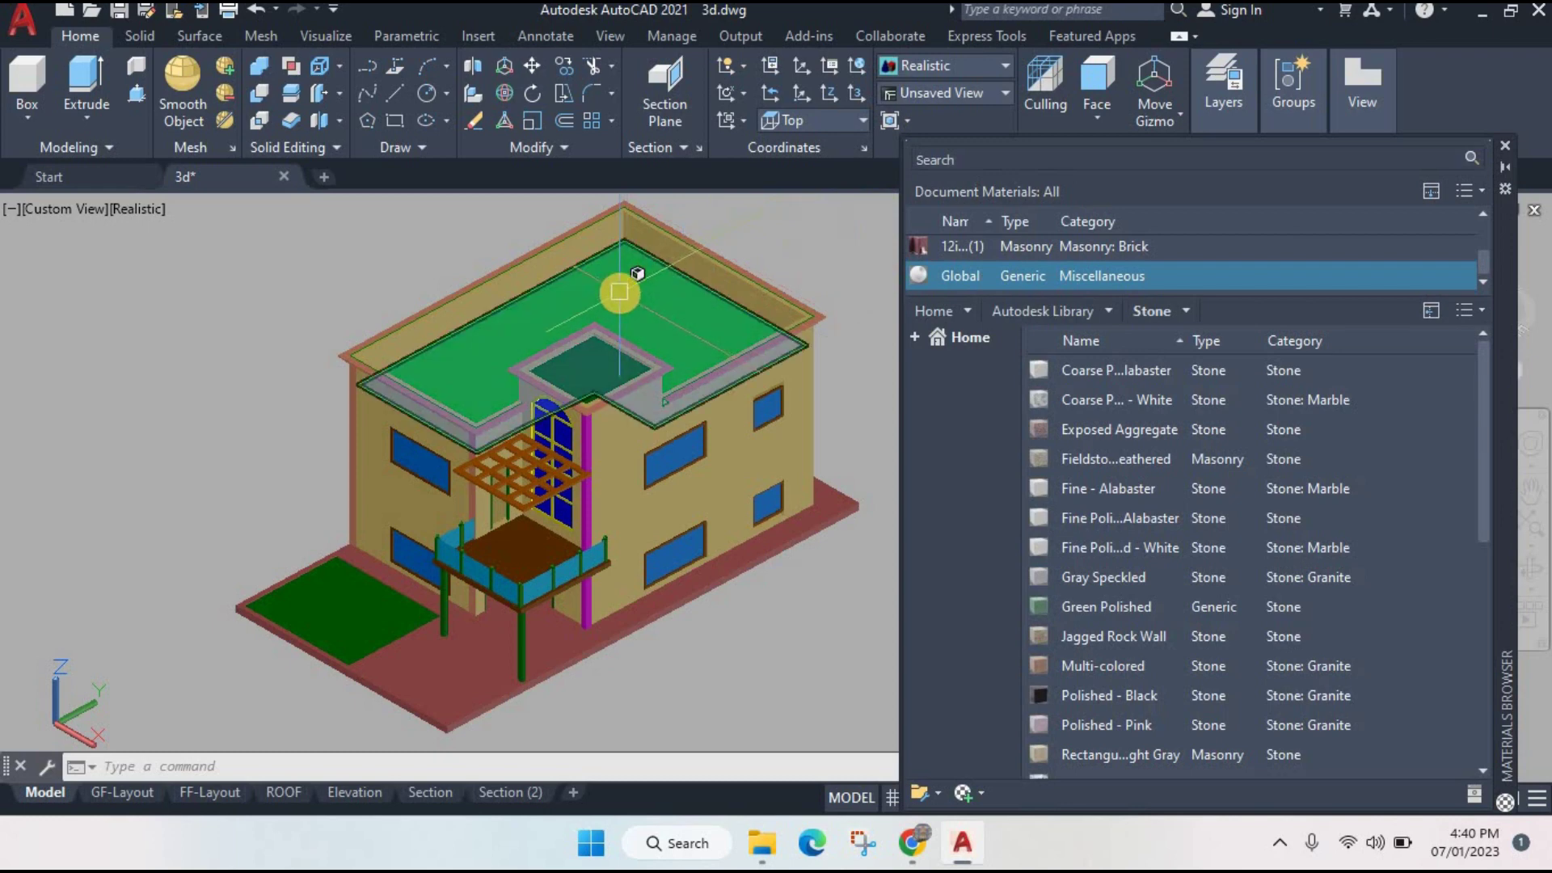
# - Apply Spanish Tile - Red 3 from the library's Roofing category to the roof top
pyautogui.click(1108, 309)
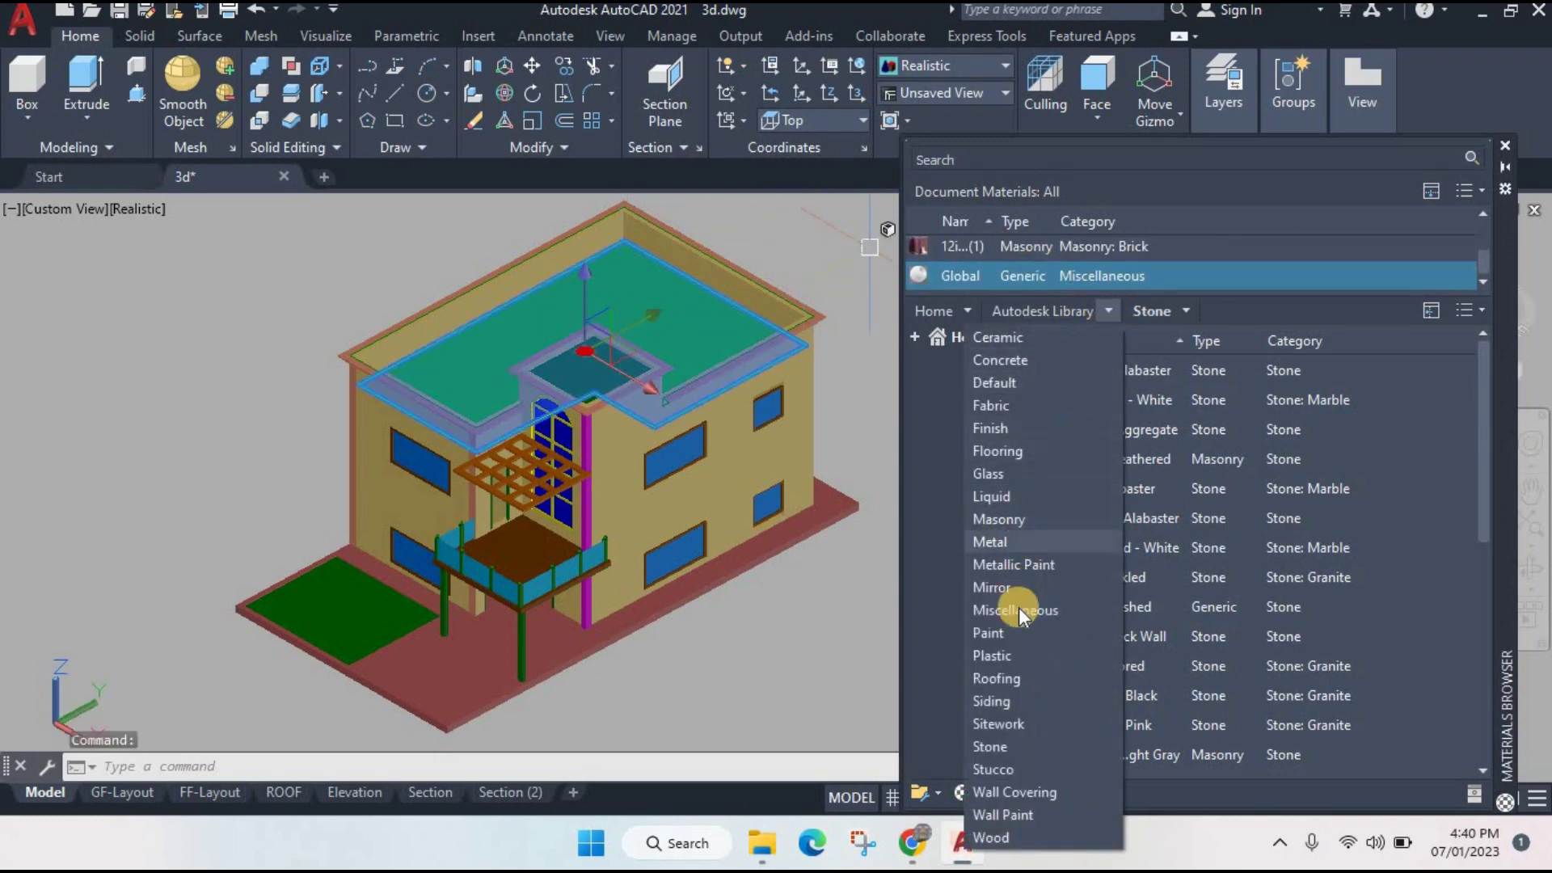
pyautogui.click(1020, 680)
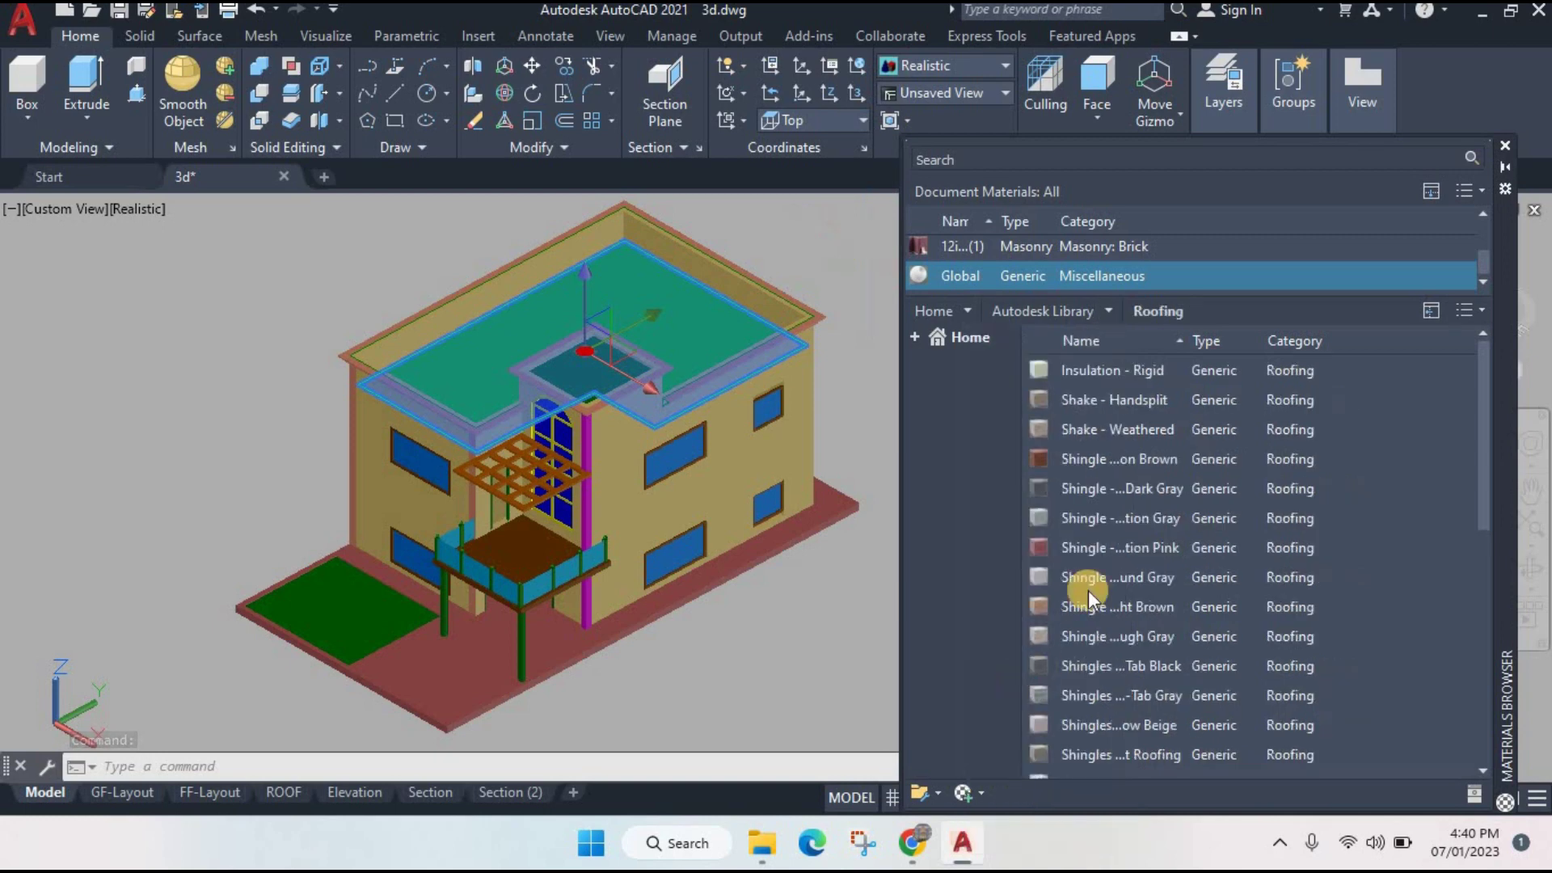
pyautogui.moveTo(1119, 546)
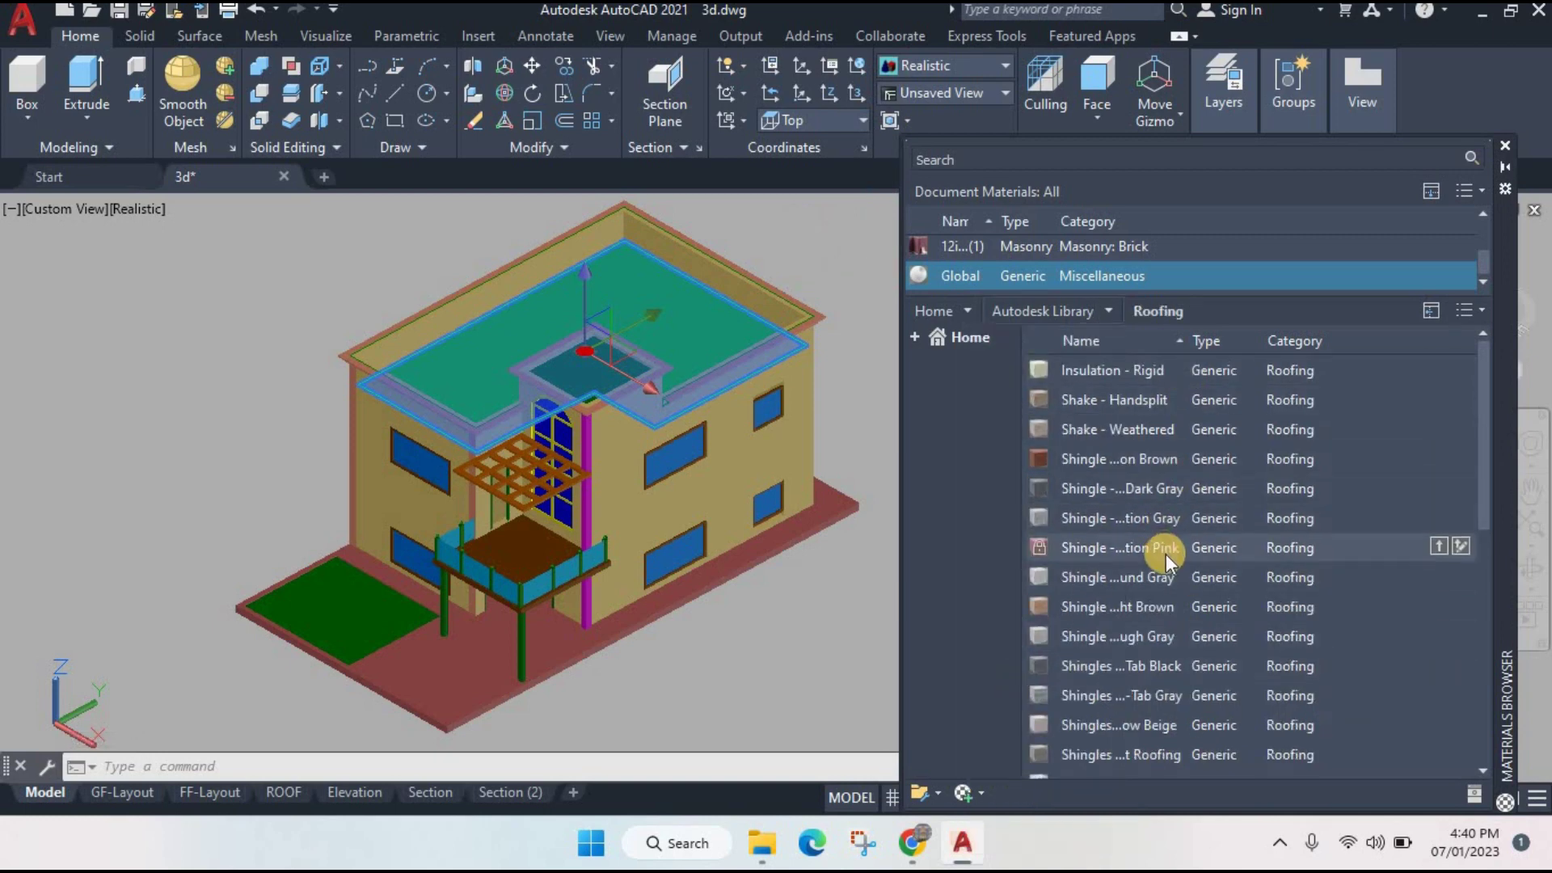
pyautogui.scroll(-3, 1168, 561)
pyautogui.scroll(-2, 1173, 576)
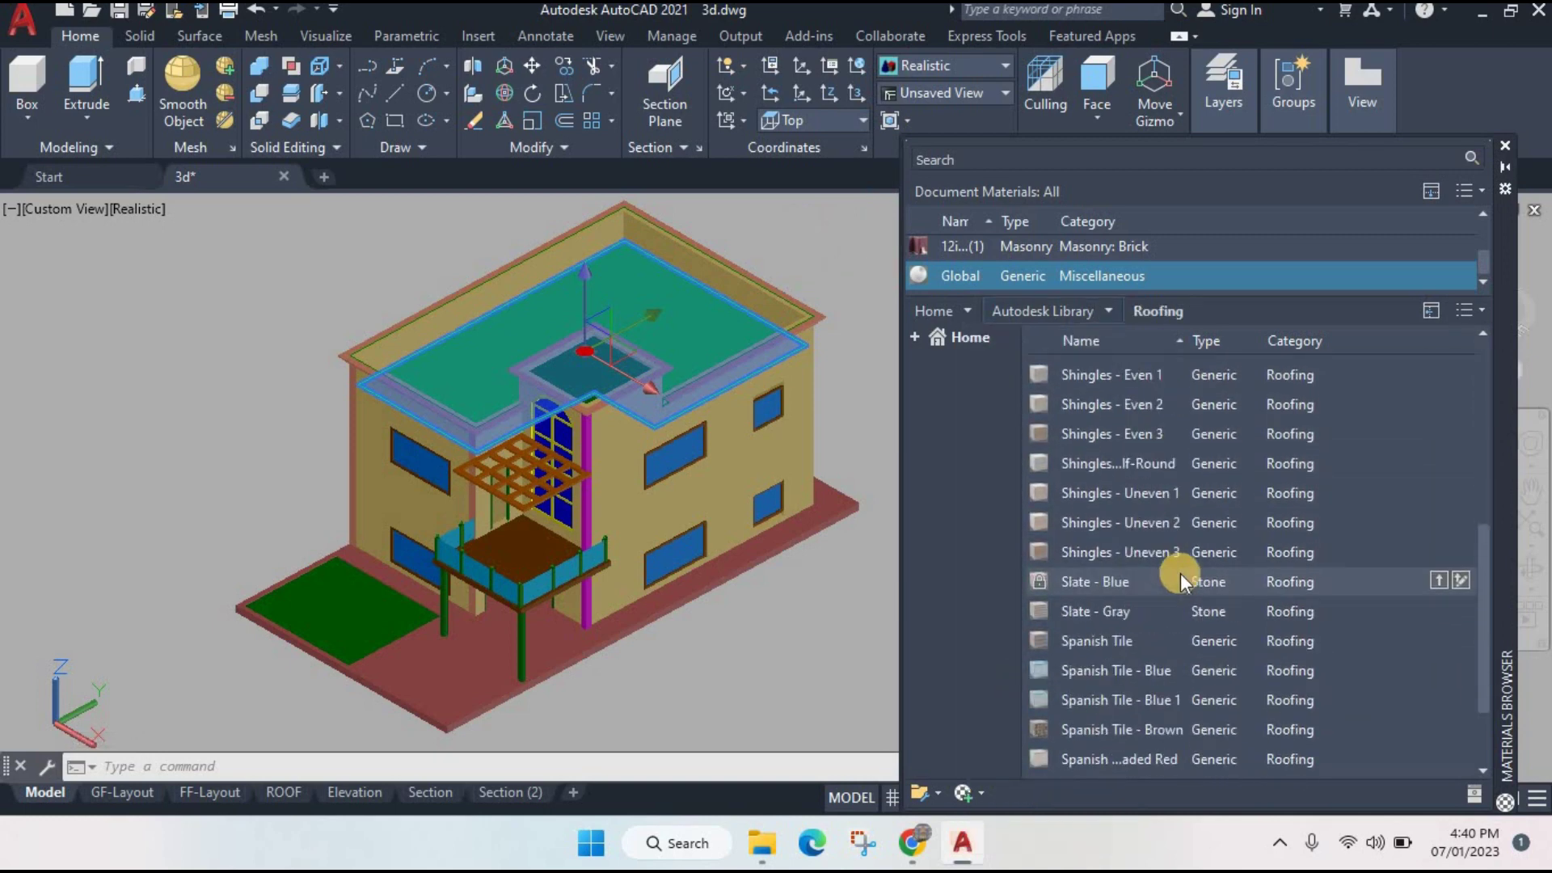
pyautogui.scroll(-3, 1181, 575)
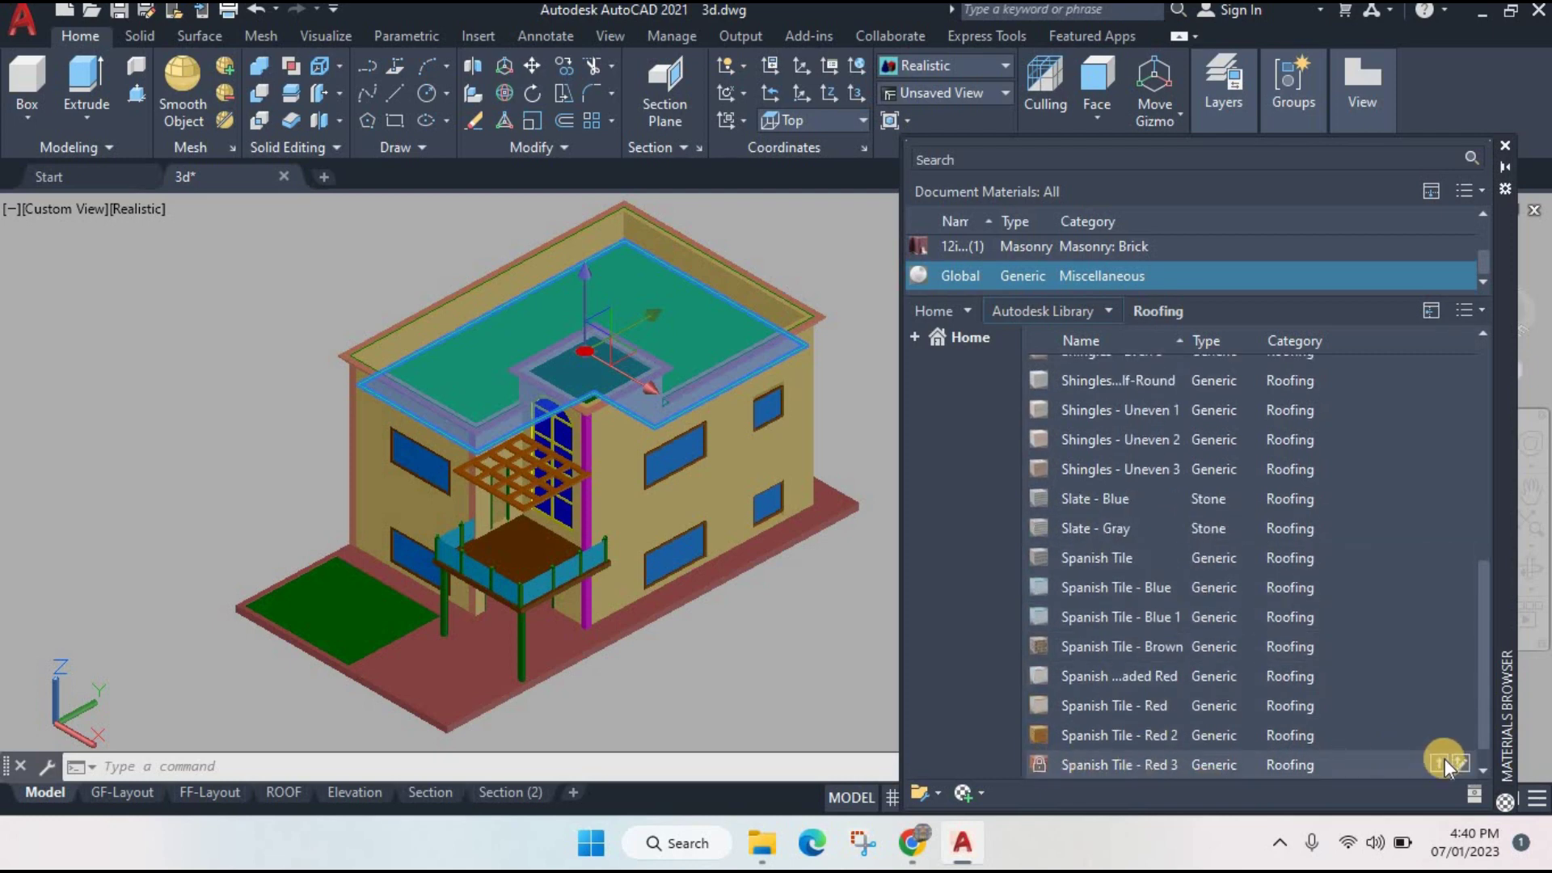
pyautogui.click(1439, 763)
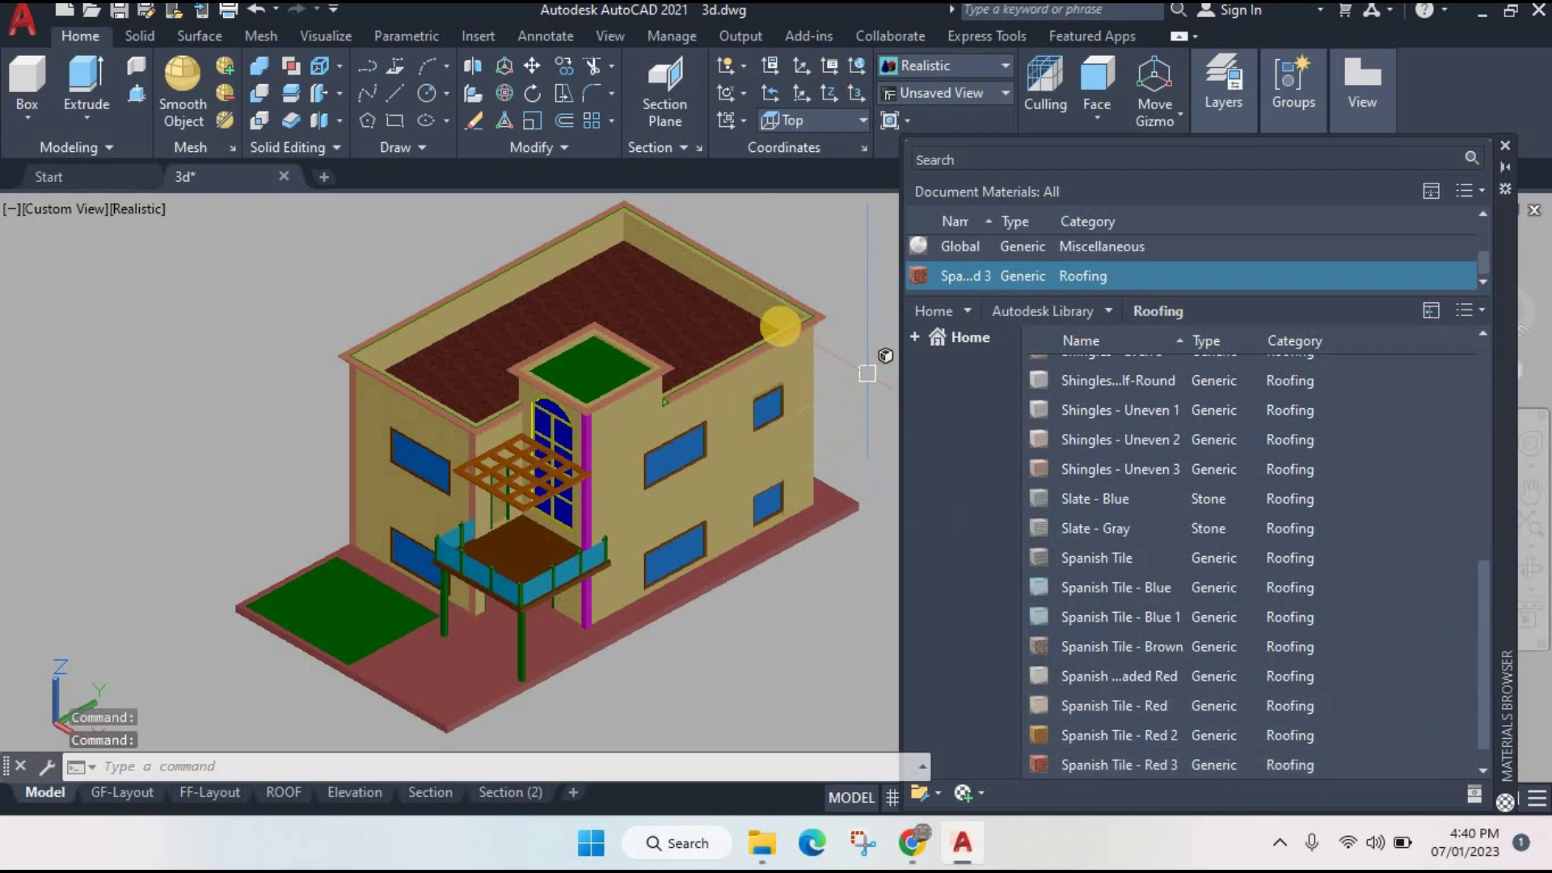
pyautogui.scroll(4, 714, 435)
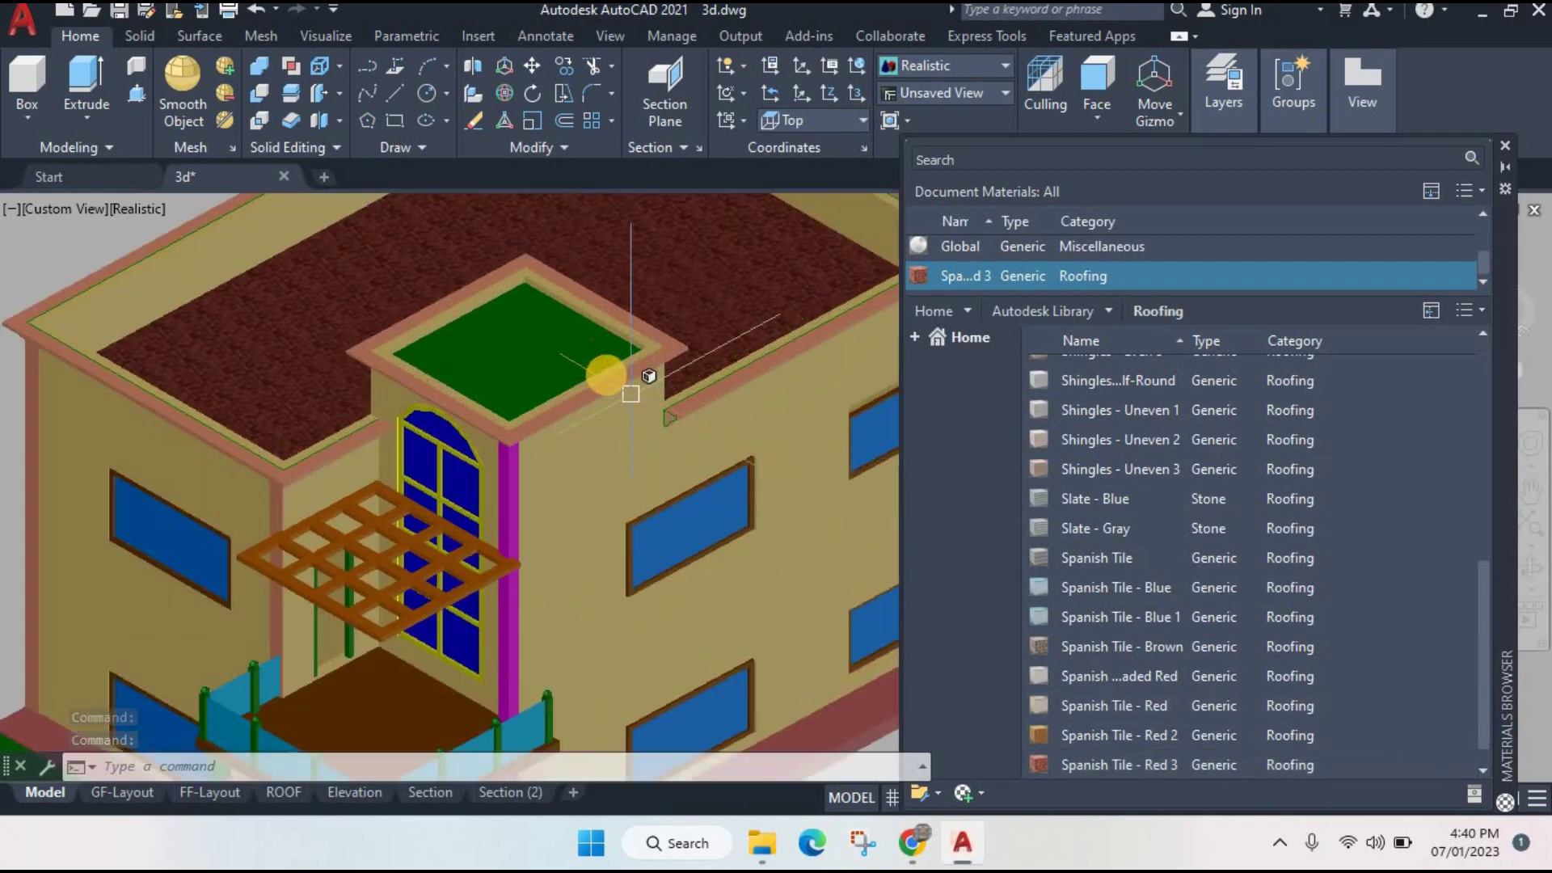
pyautogui.scroll(-3, 712, 485)
pyautogui.moveTo(731, 540); pyautogui.dragTo(690, 487, button='middle')
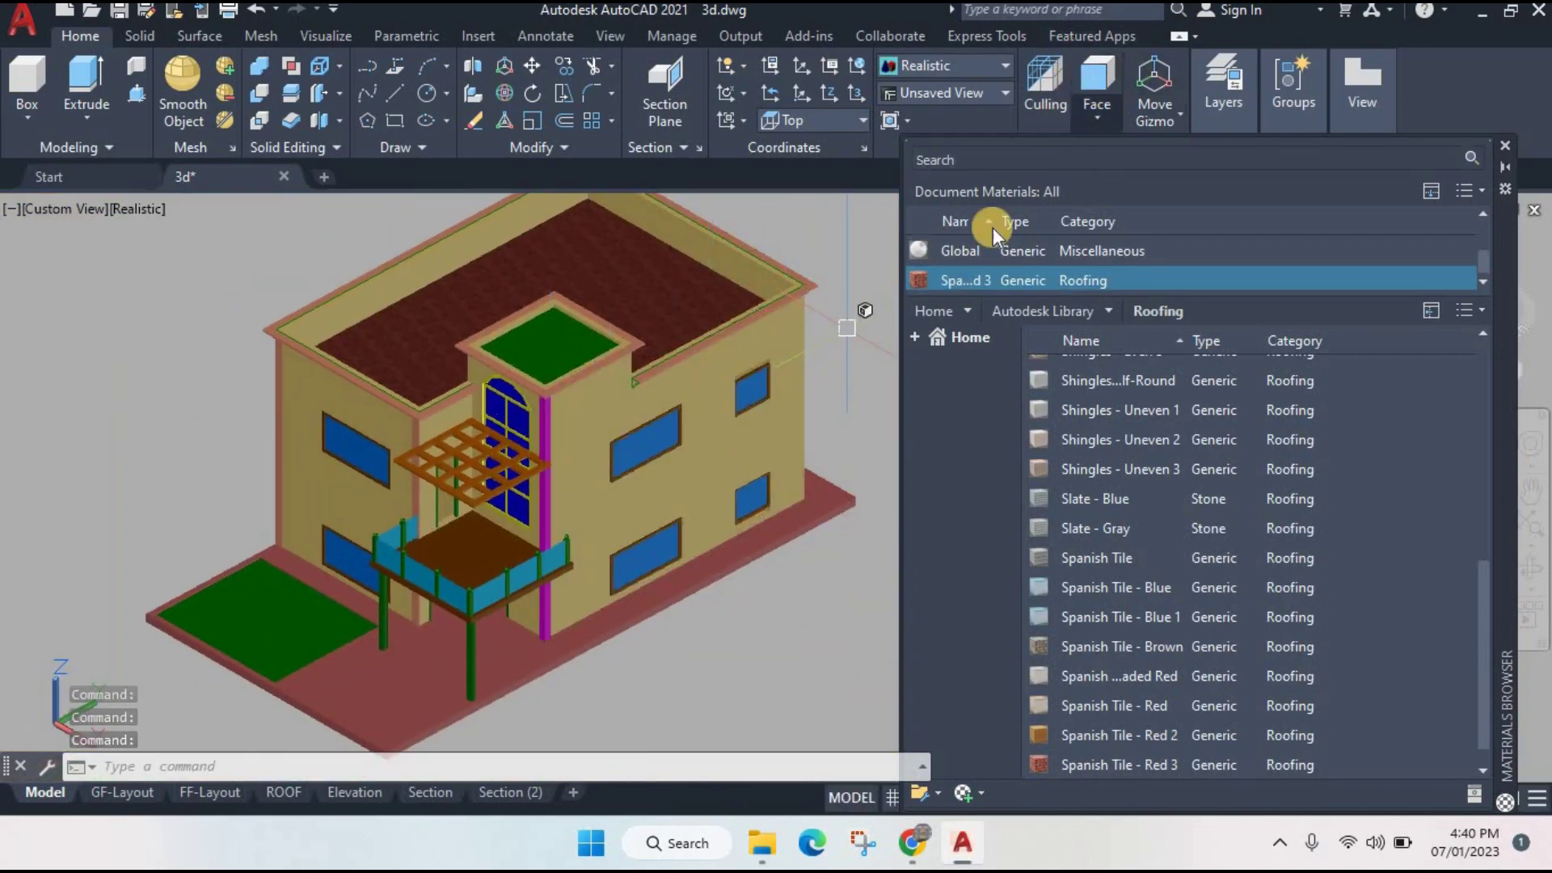
# - Select the right-side wall and show the library's Wall Paint materials
pyautogui.moveTo(962, 276); pyautogui.dragTo(716, 379)
pyautogui.click(716, 379)
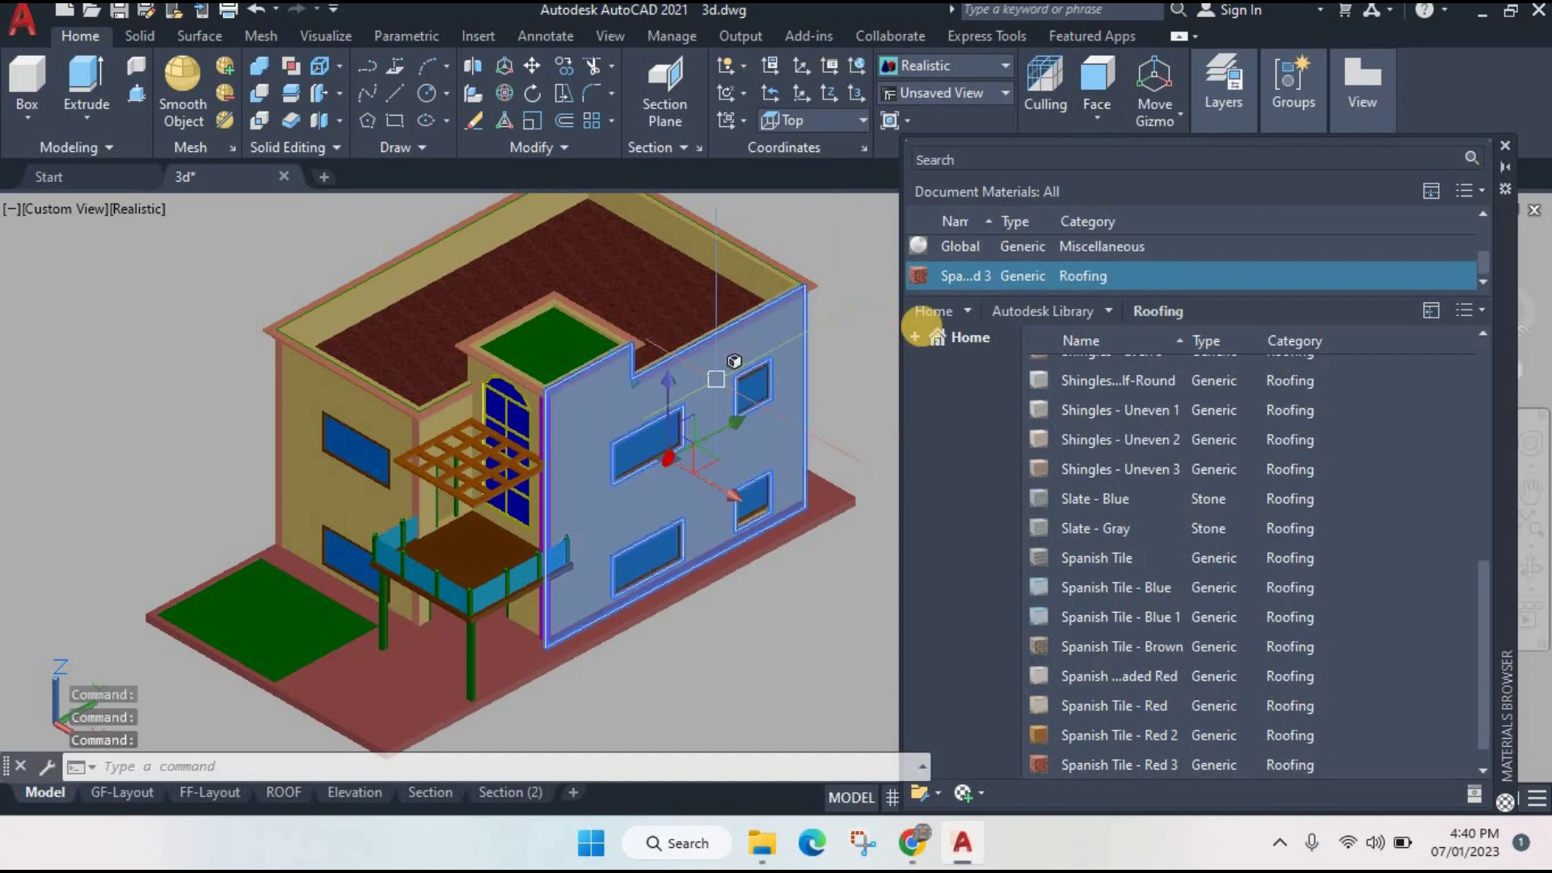
pyautogui.click(1108, 311)
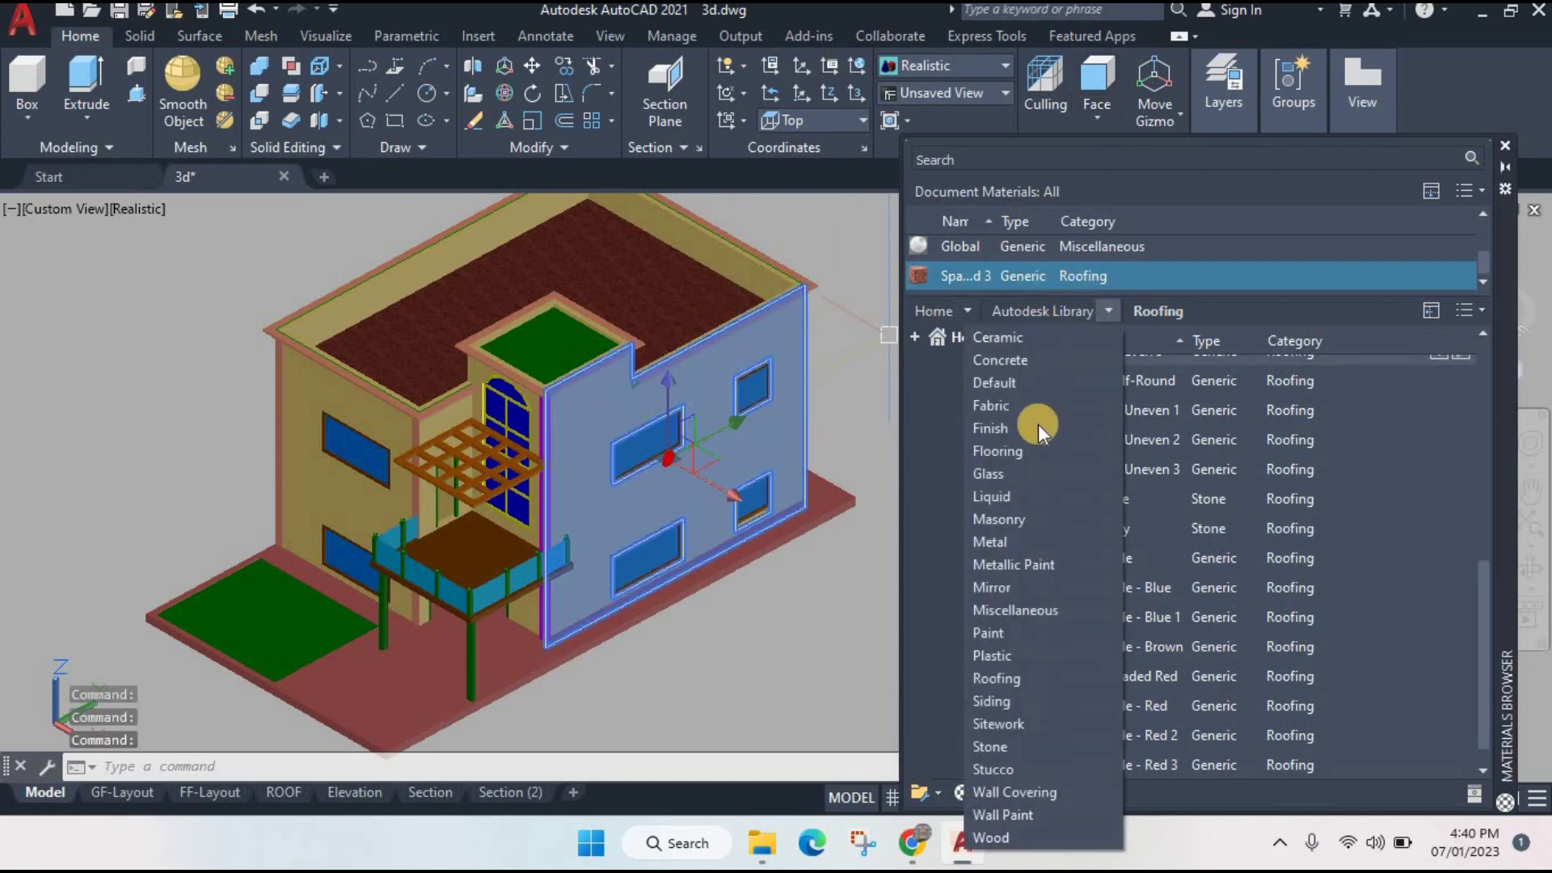
pyautogui.click(1043, 784)
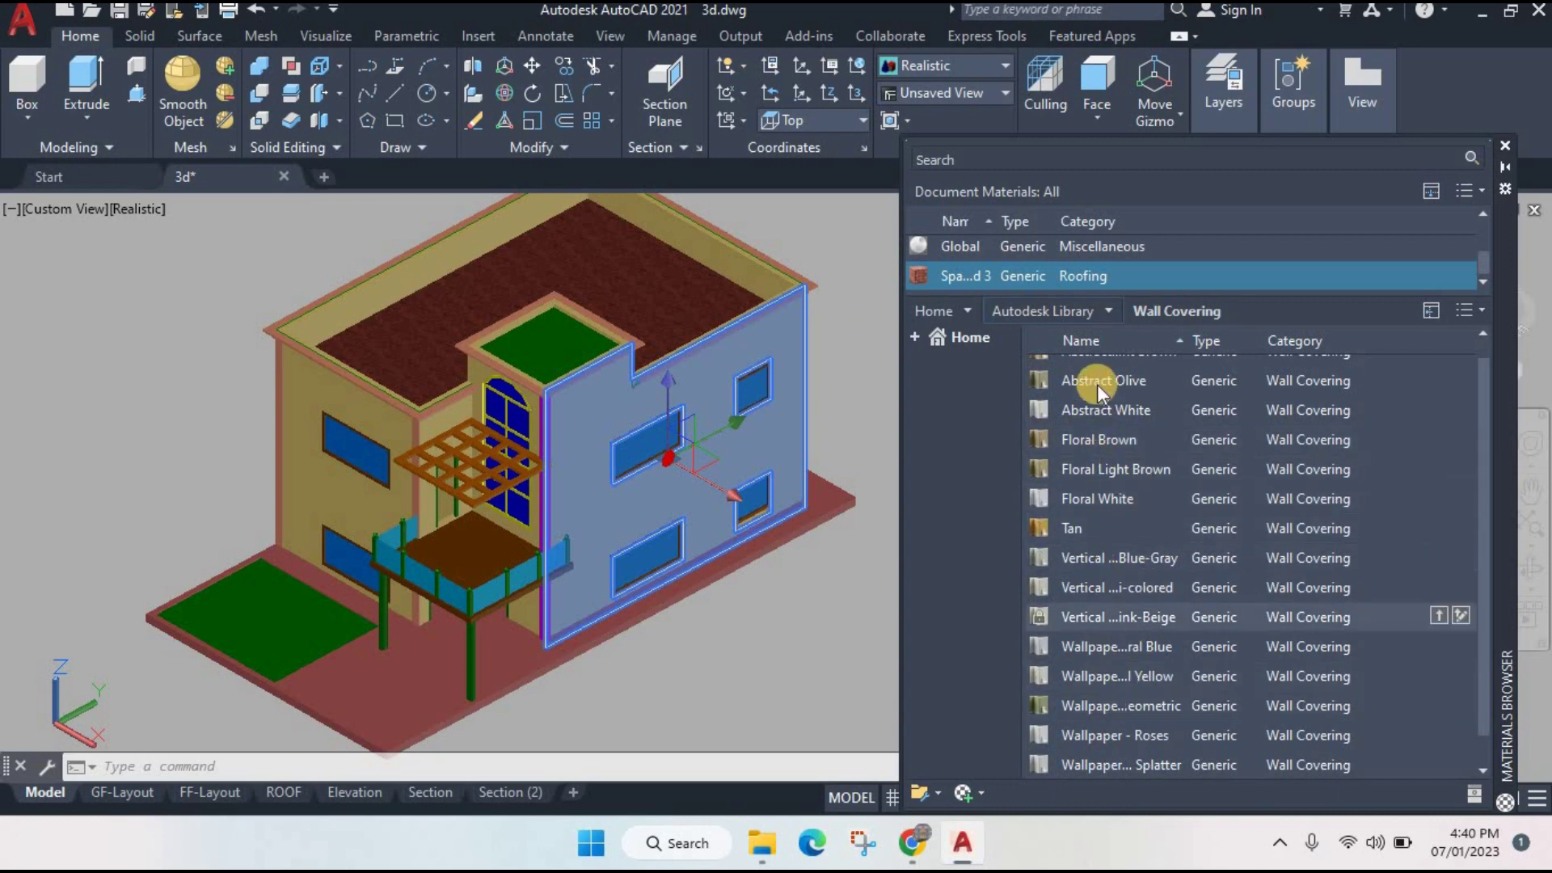
pyautogui.scroll(1, 1098, 385)
pyautogui.click(1108, 313)
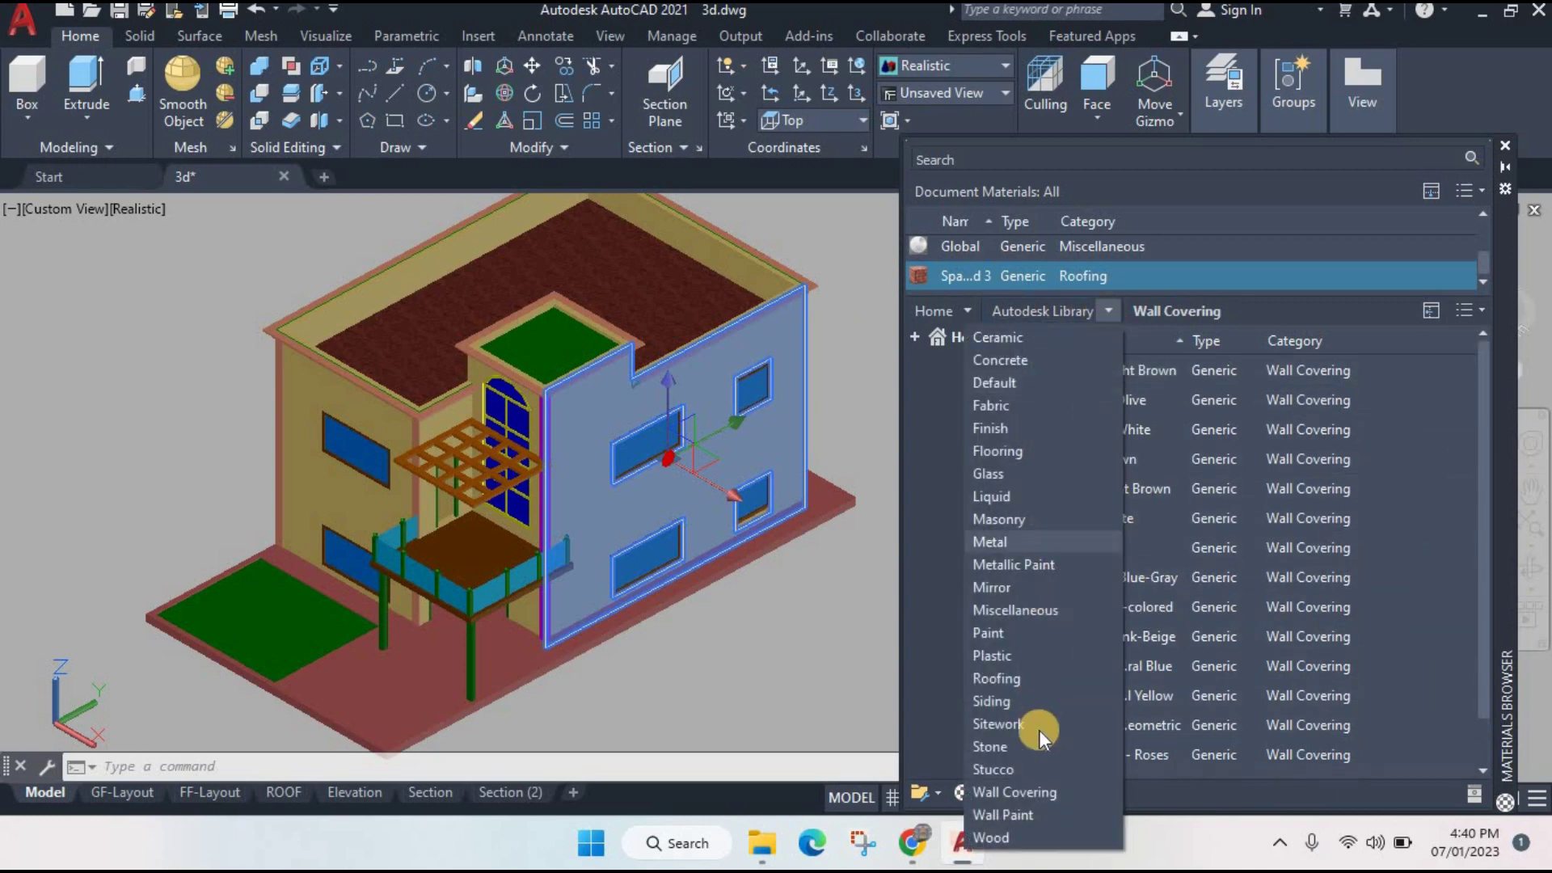
pyautogui.click(1017, 817)
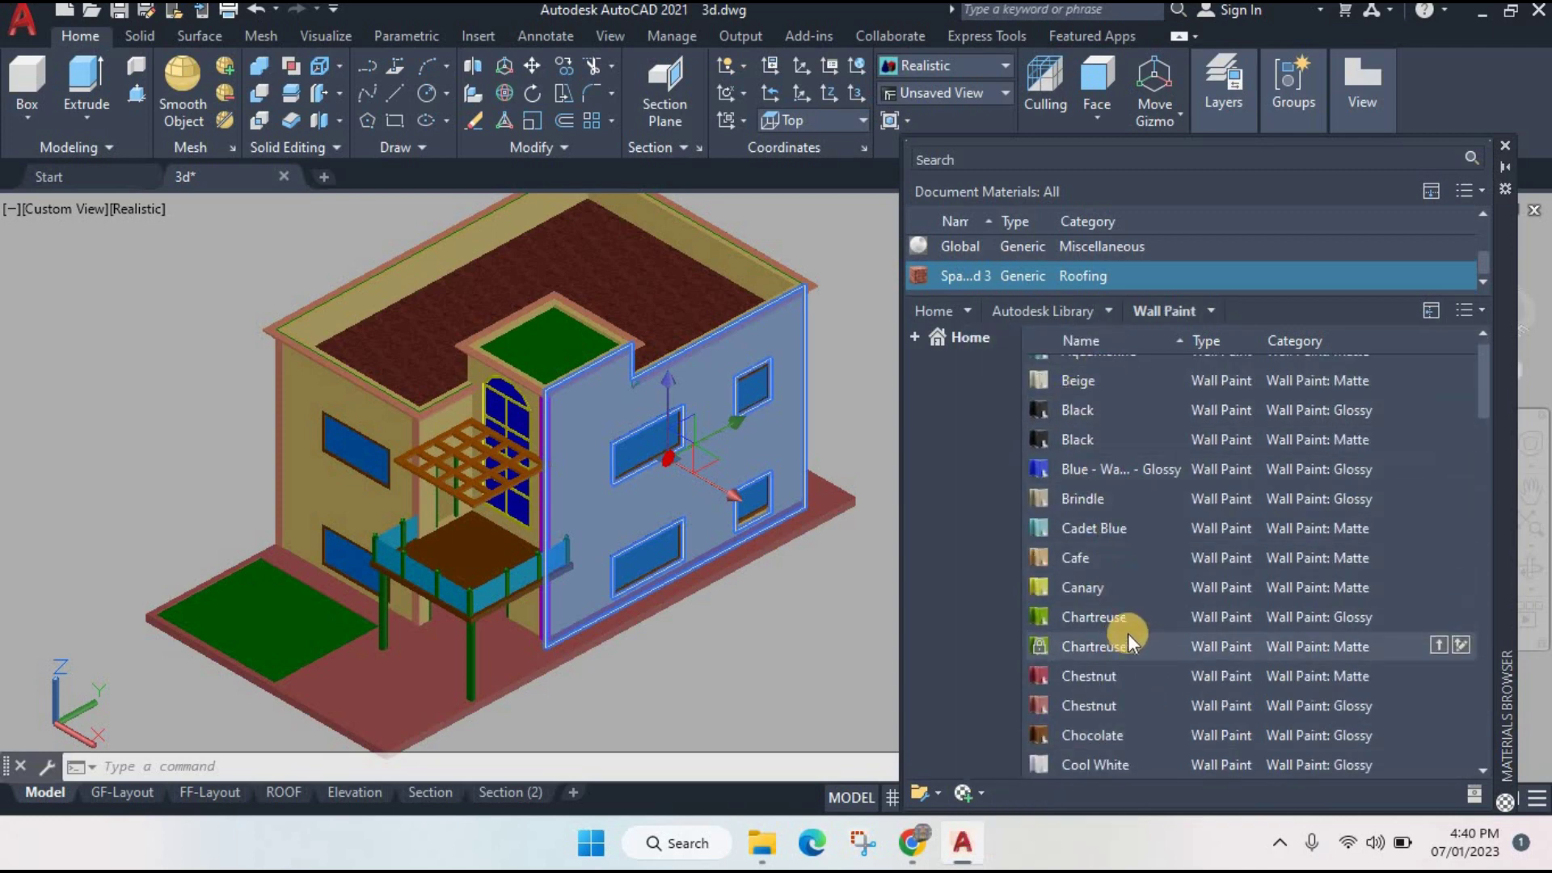
# - Switch the browser to Thumbnail View and apply Sand paint to the wall
pyautogui.scroll(-1, 1132, 632)
pyautogui.scroll(-1, 1129, 669)
pyautogui.scroll(-1, 1128, 674)
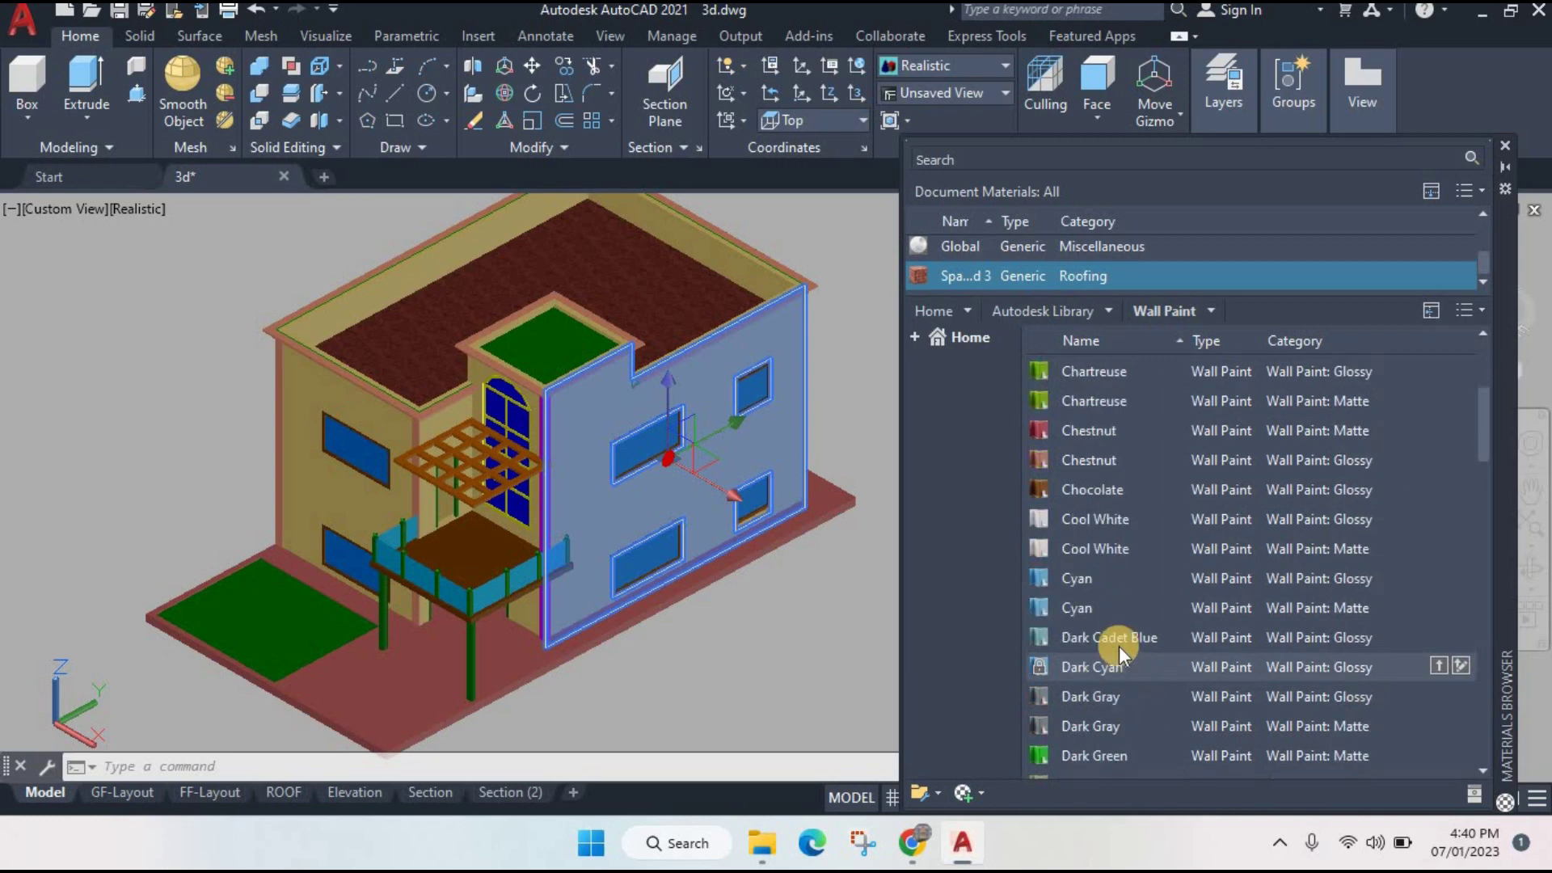
pyautogui.moveTo(1104, 519)
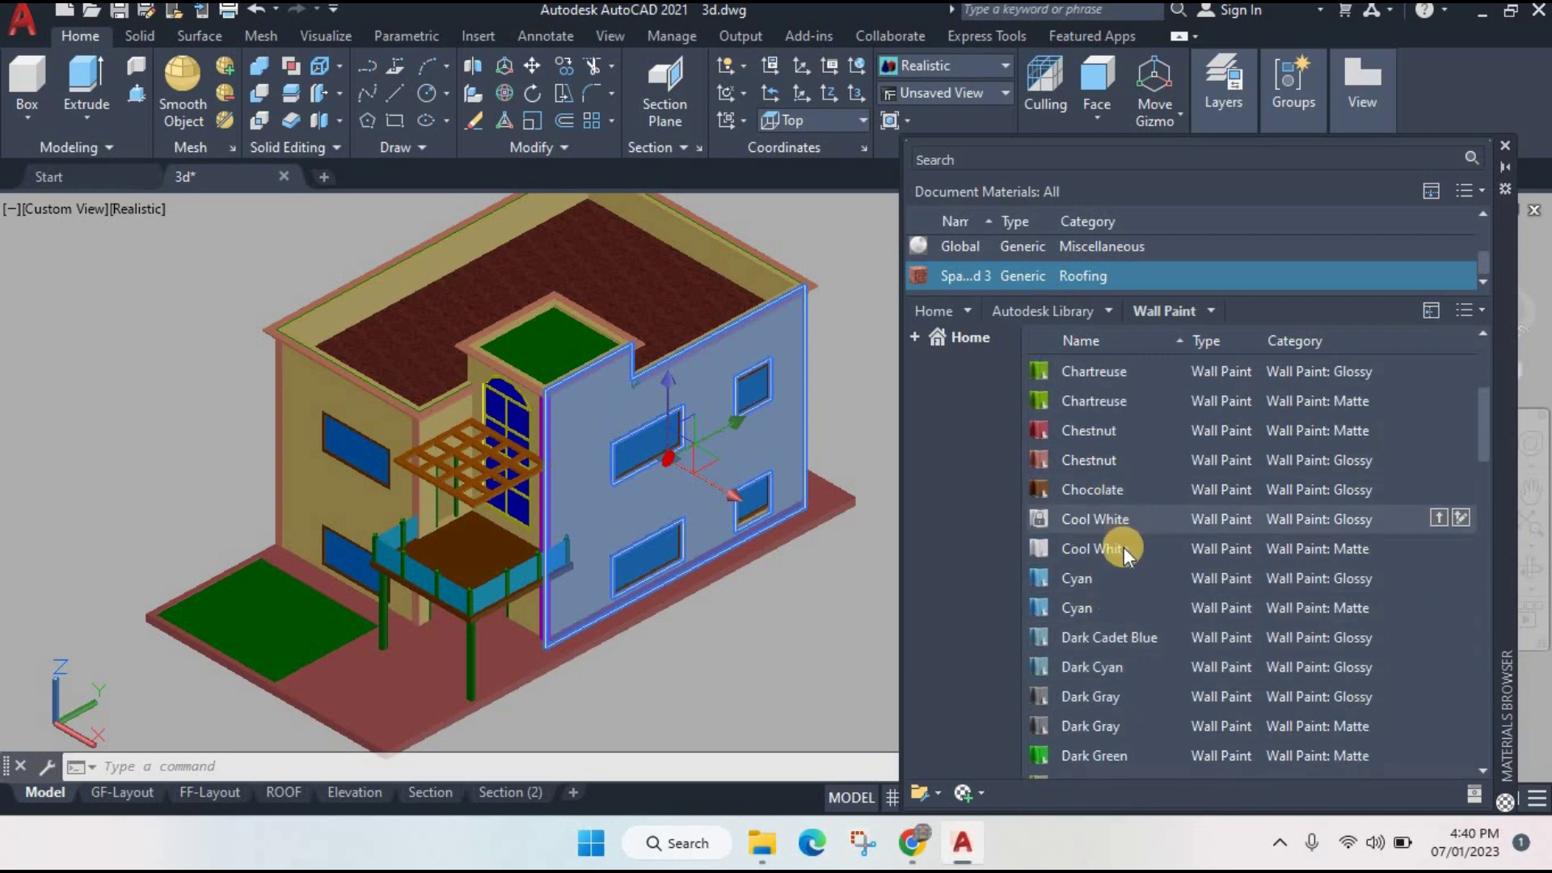
pyautogui.scroll(-1, 1125, 646)
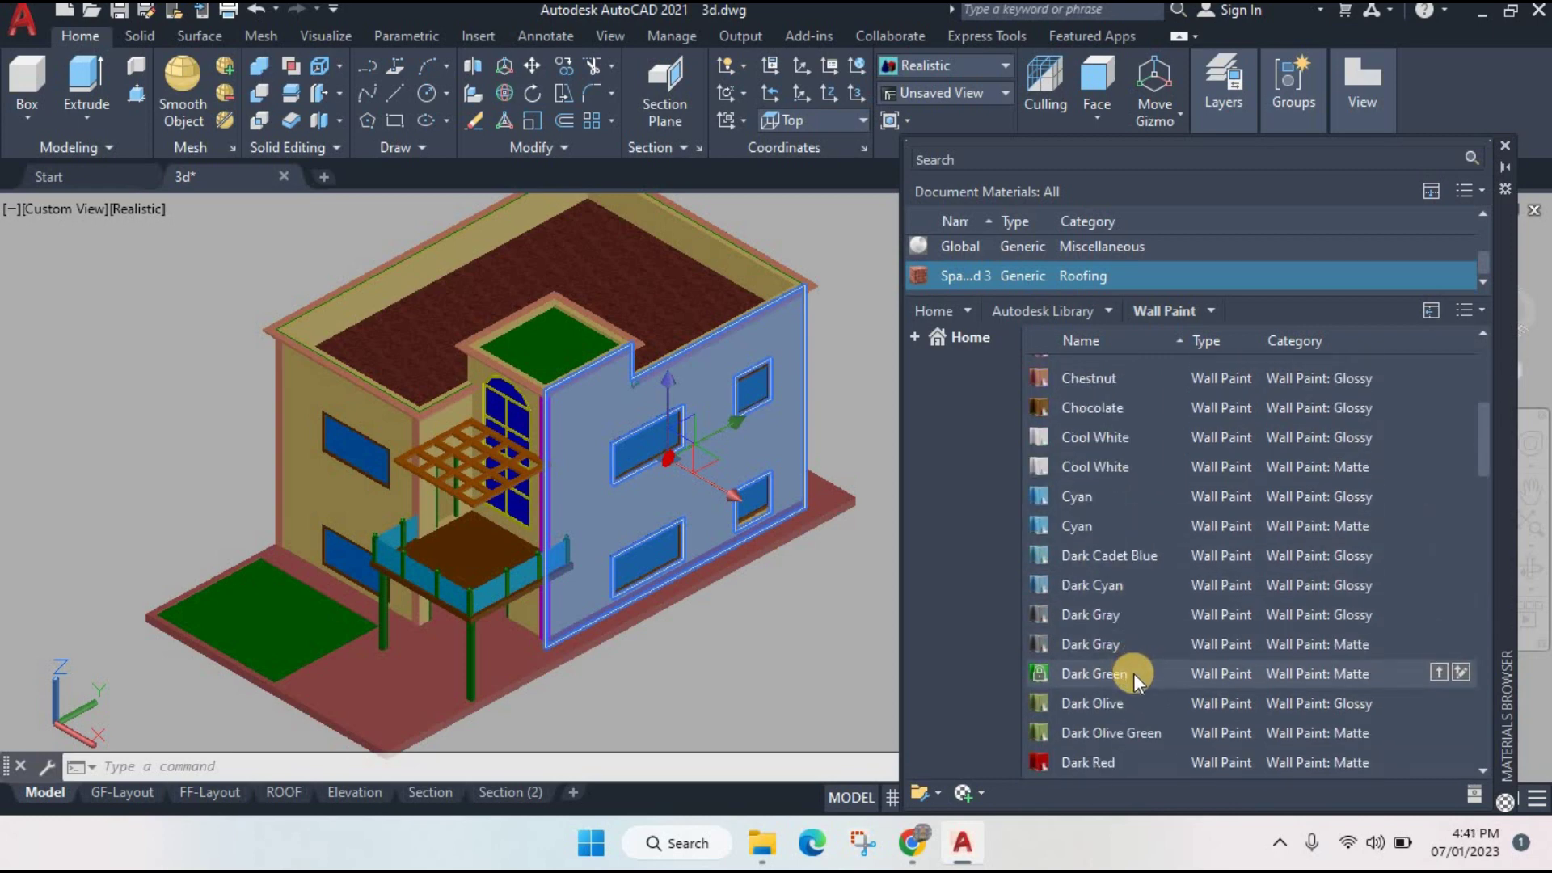
pyautogui.scroll(-2, 1133, 672)
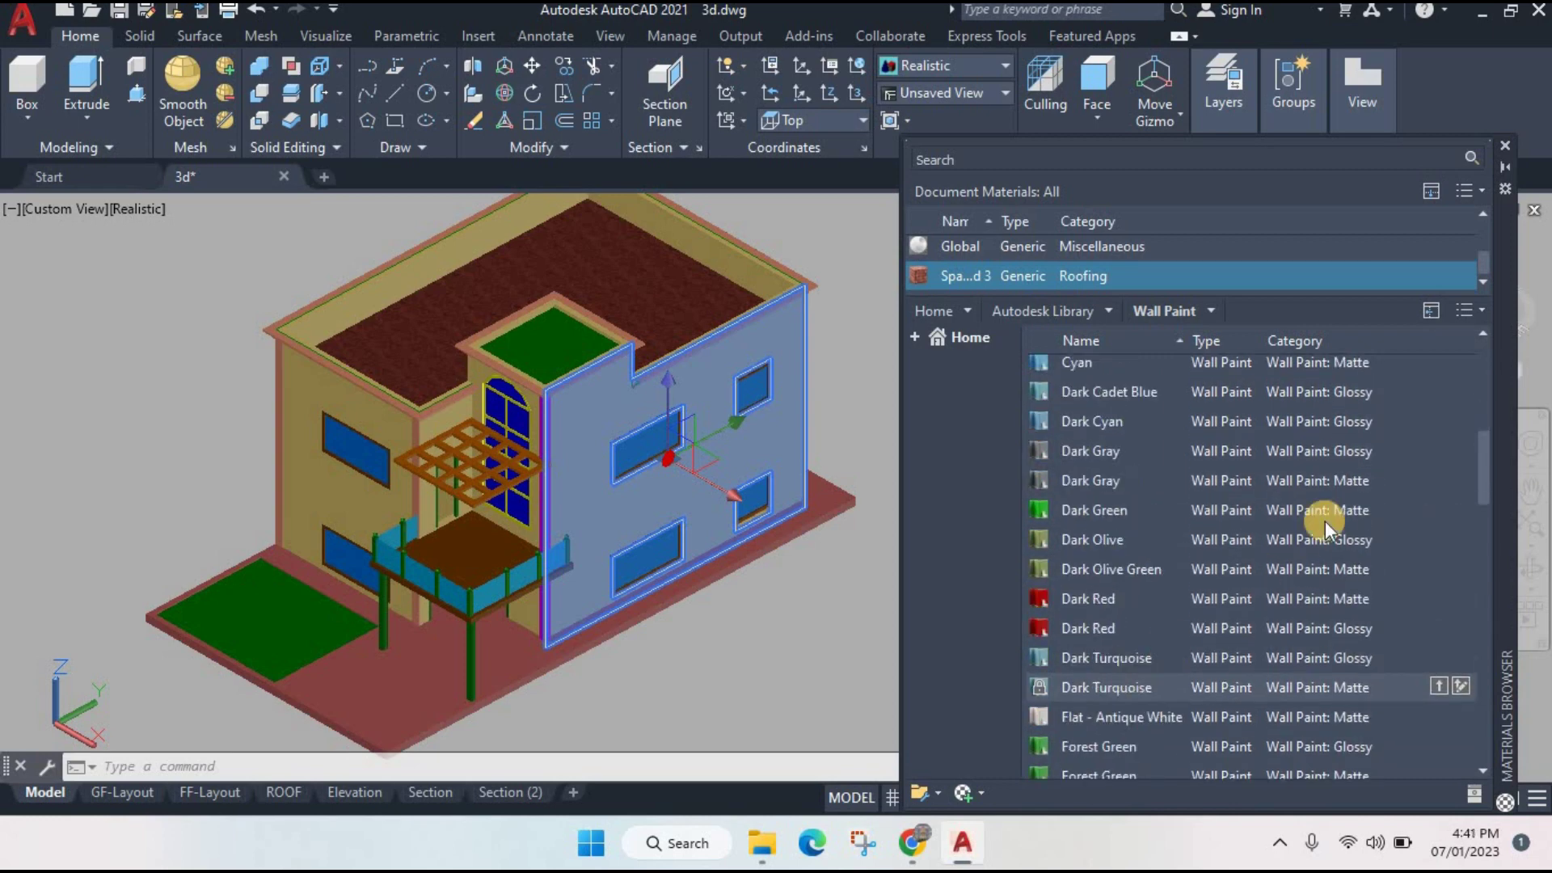
pyautogui.click(1478, 313)
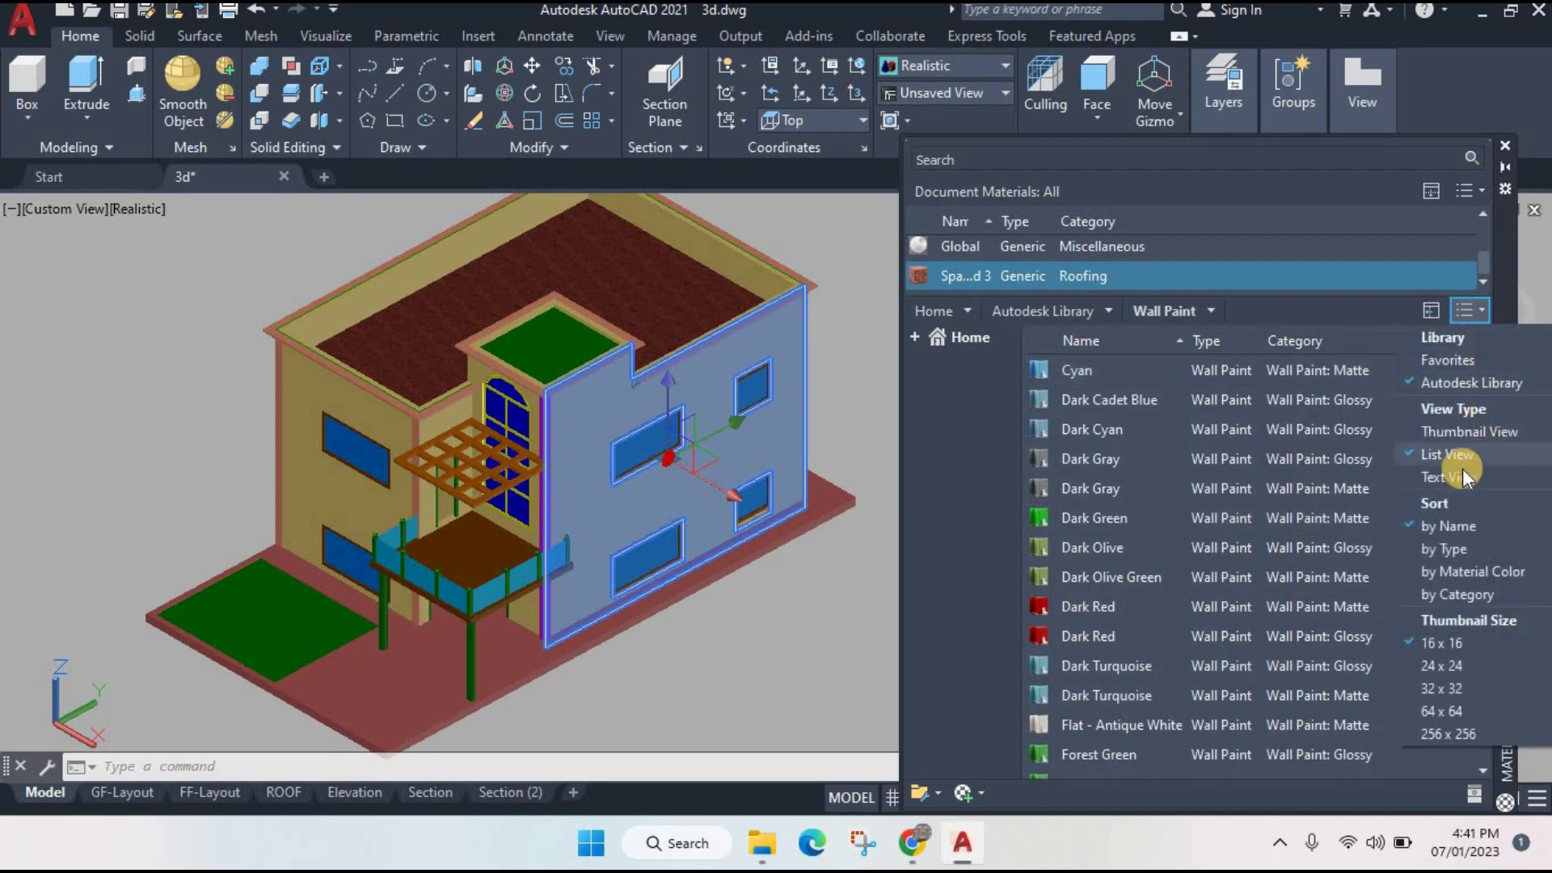
pyautogui.click(1462, 433)
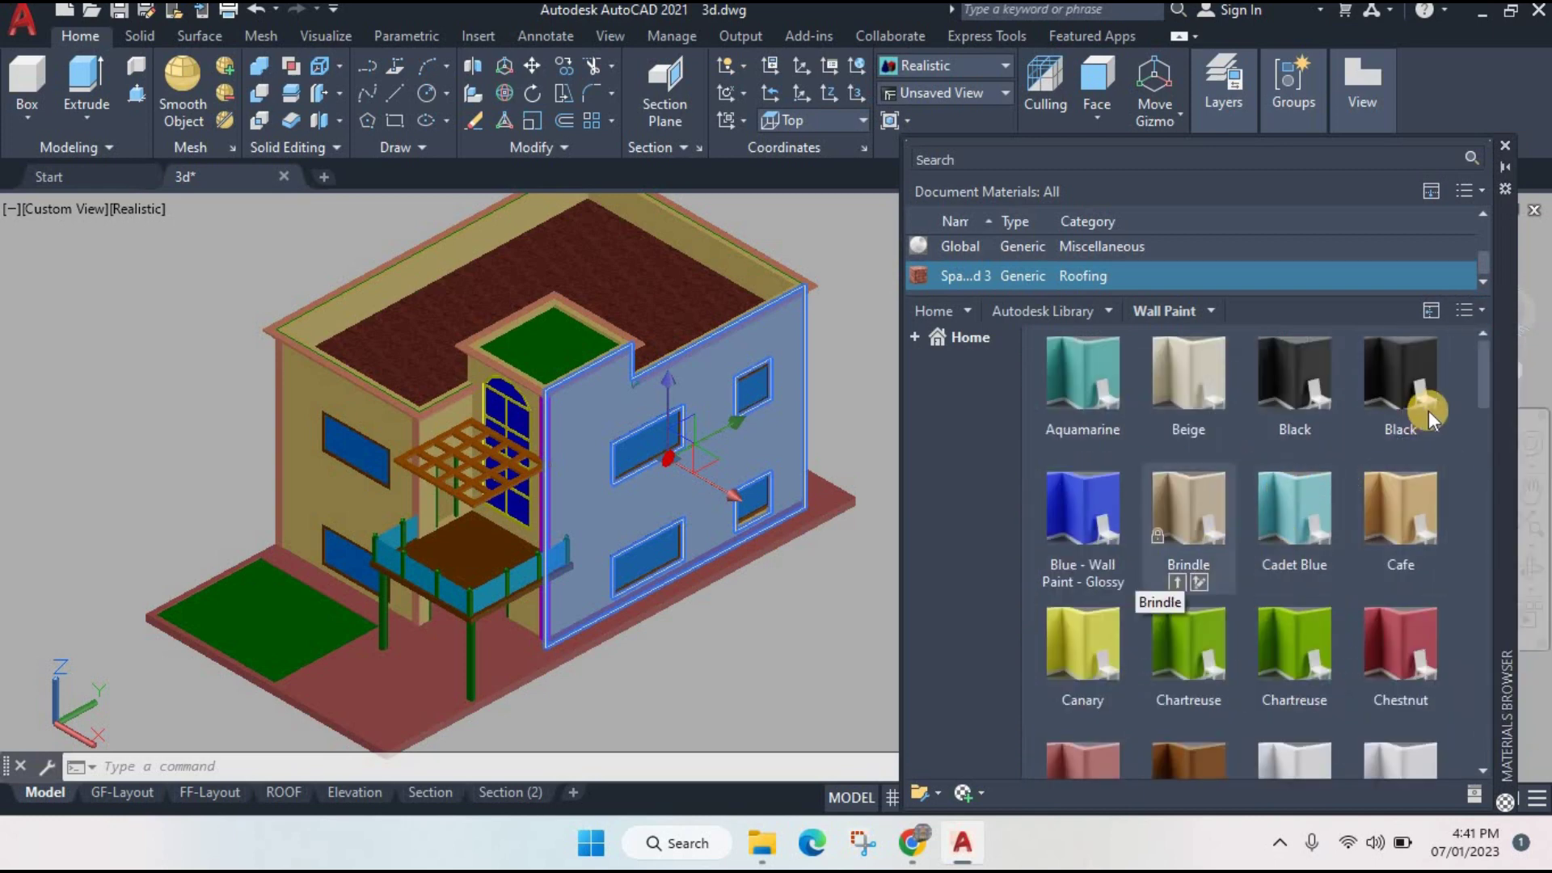
pyautogui.moveTo(1482, 375); pyautogui.dragTo(1506, 560)
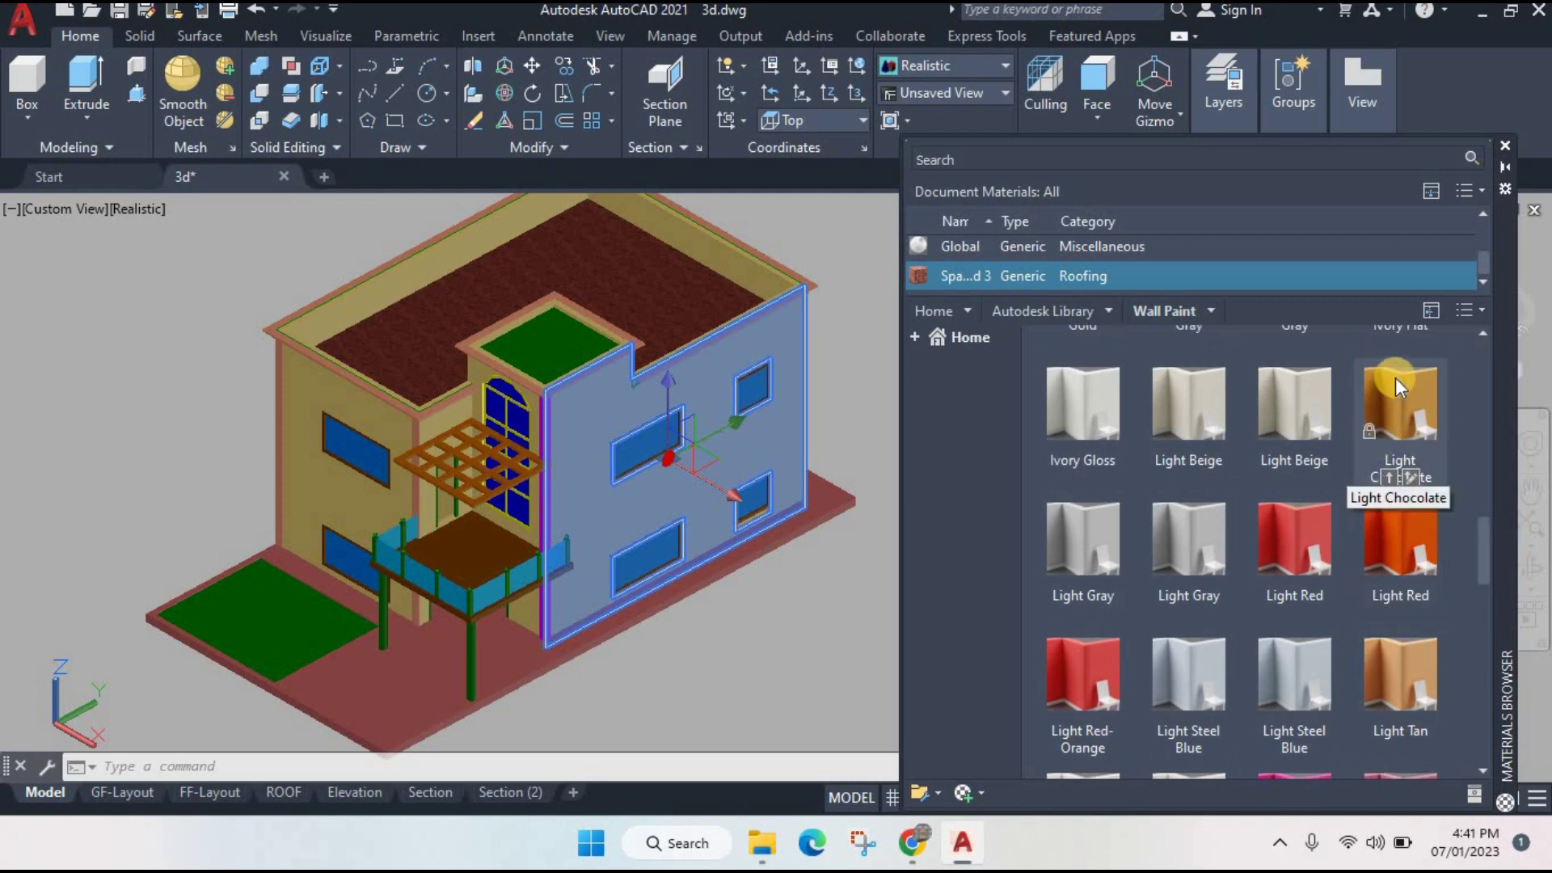
pyautogui.scroll(-5, 1325, 509)
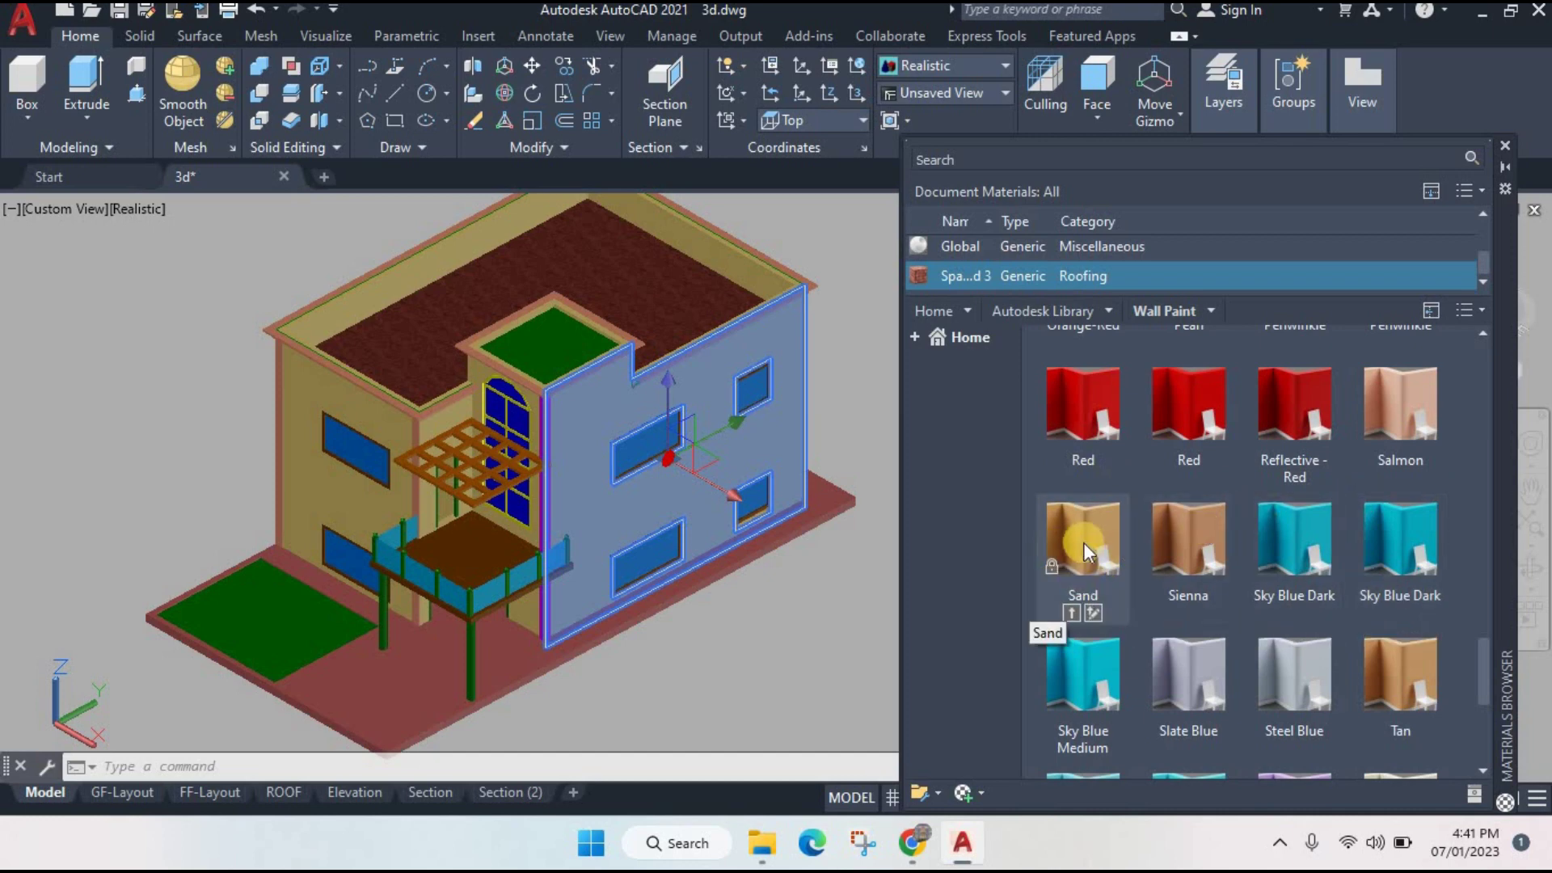
pyautogui.click(1069, 613)
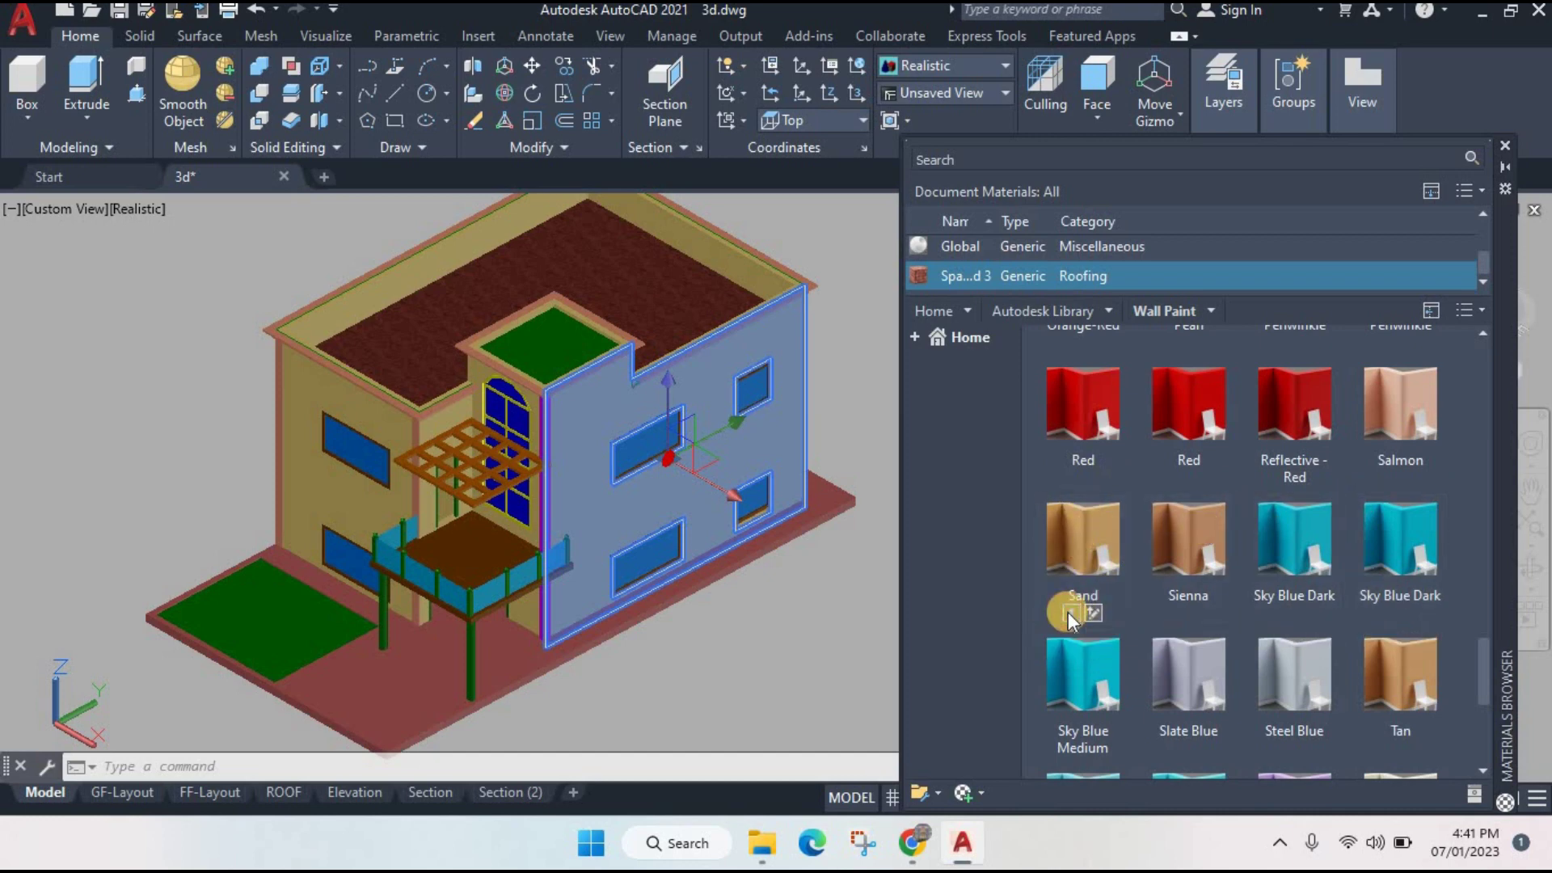
pyautogui.scroll(2, 712, 420)
# - Apply Tan wall paint to the right-side wall
pyautogui.scroll(3, 704, 413)
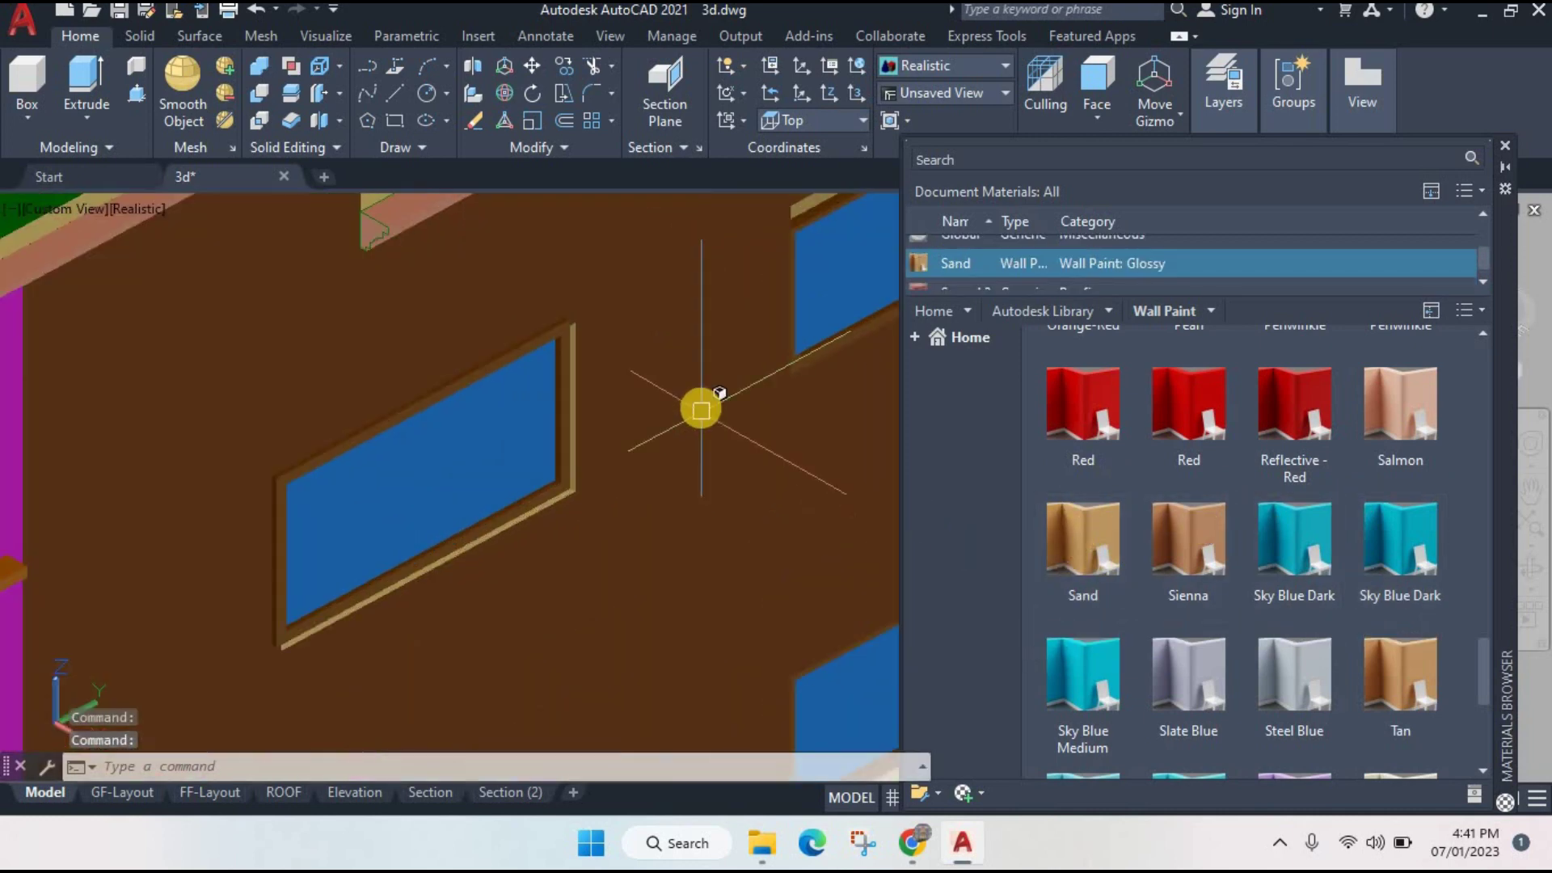
pyautogui.scroll(2, 703, 409)
pyautogui.scroll(2, 705, 416)
pyautogui.scroll(-5, 705, 424)
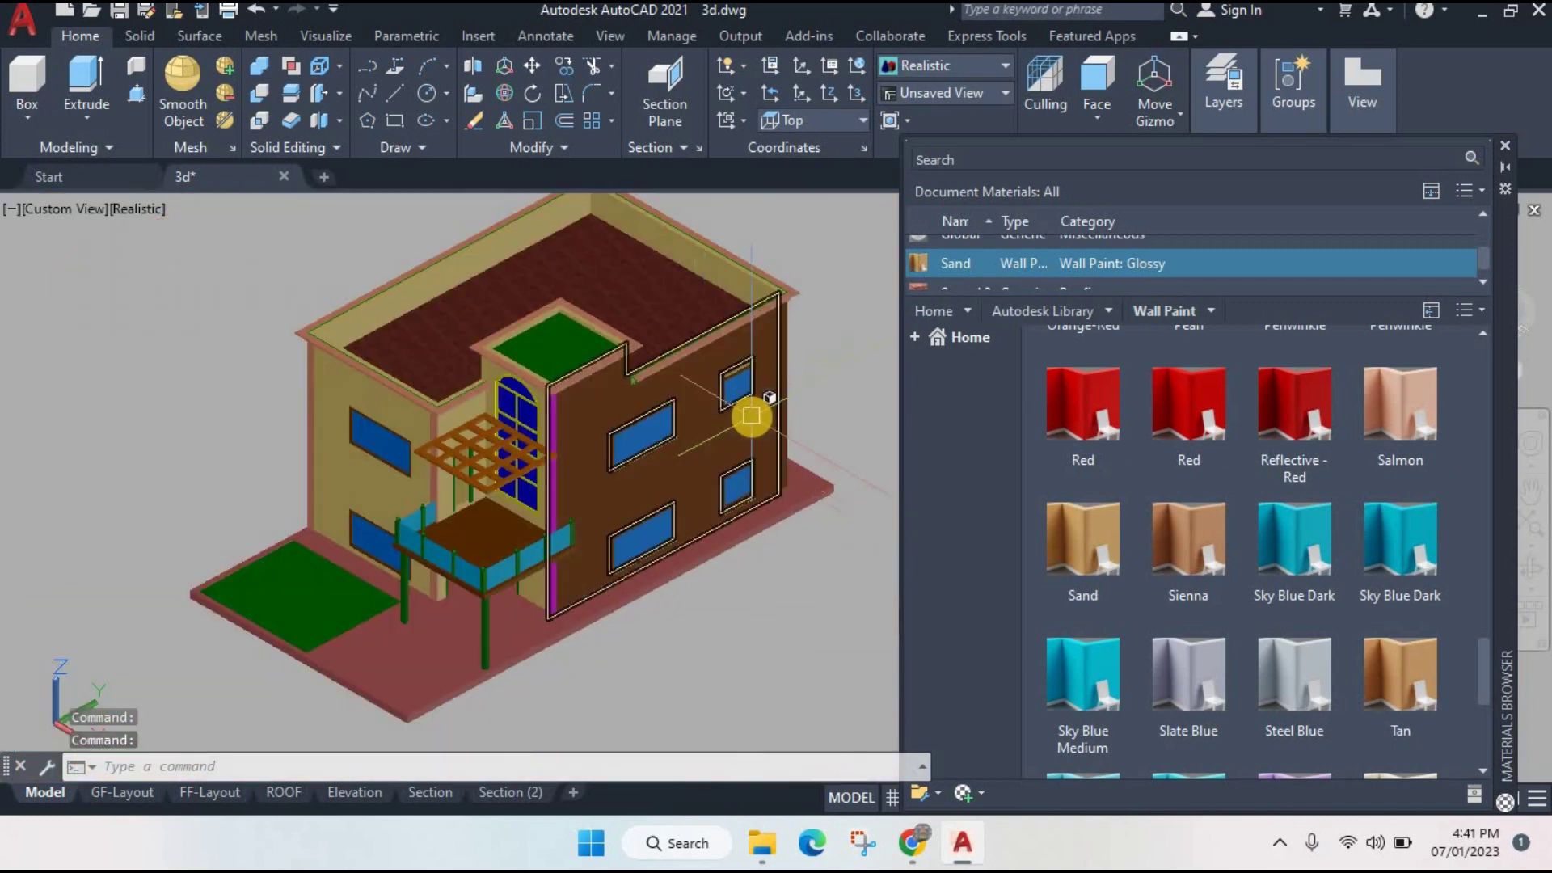
pyautogui.click(755, 443)
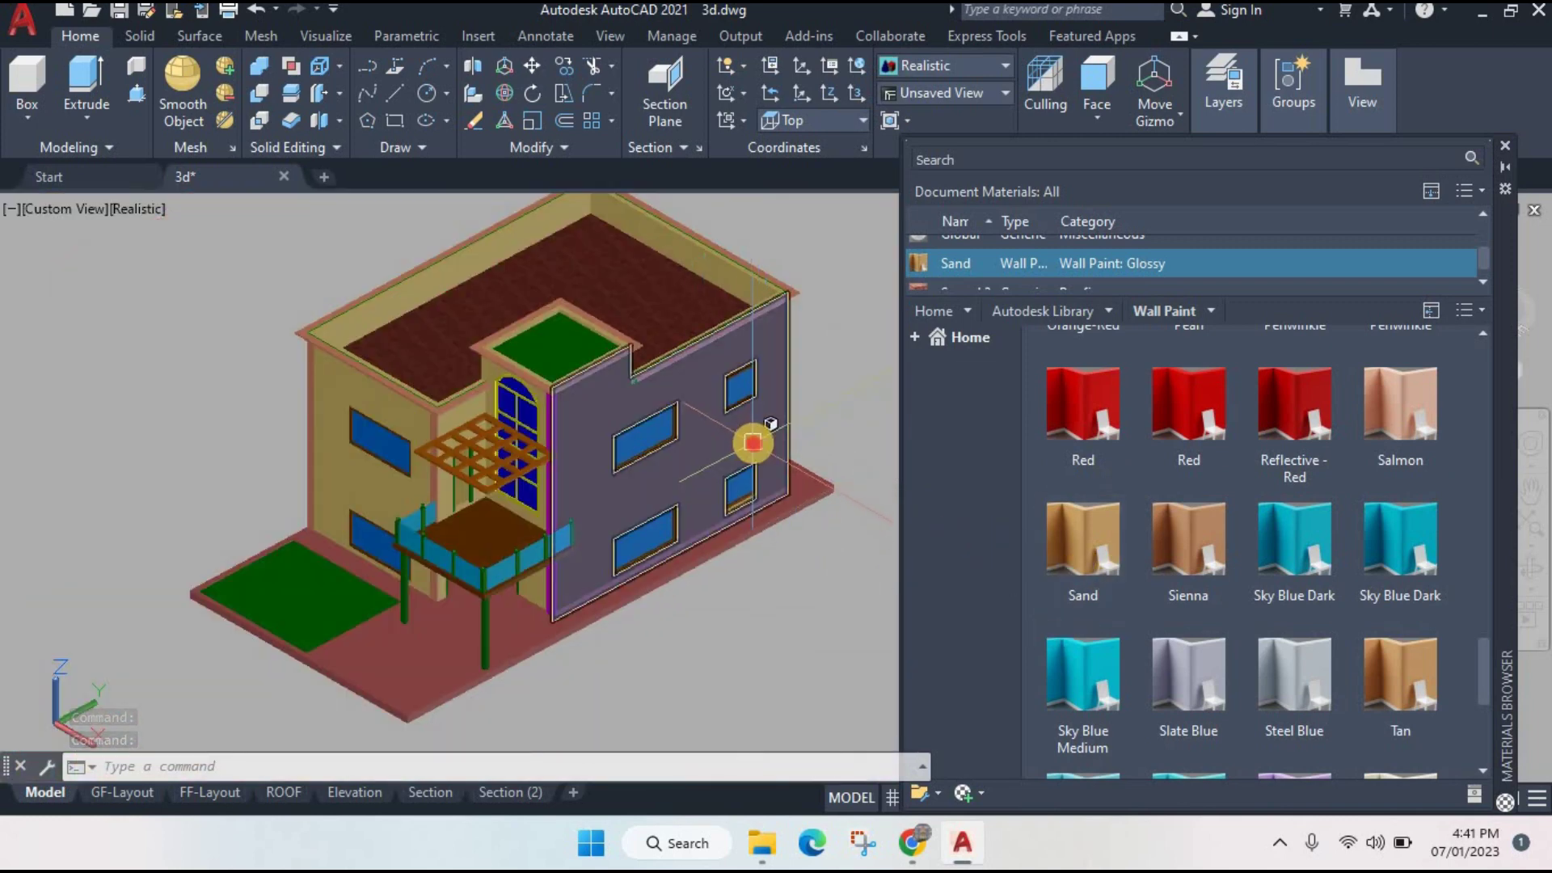
pyautogui.moveTo(1400, 676)
pyautogui.click(1389, 747)
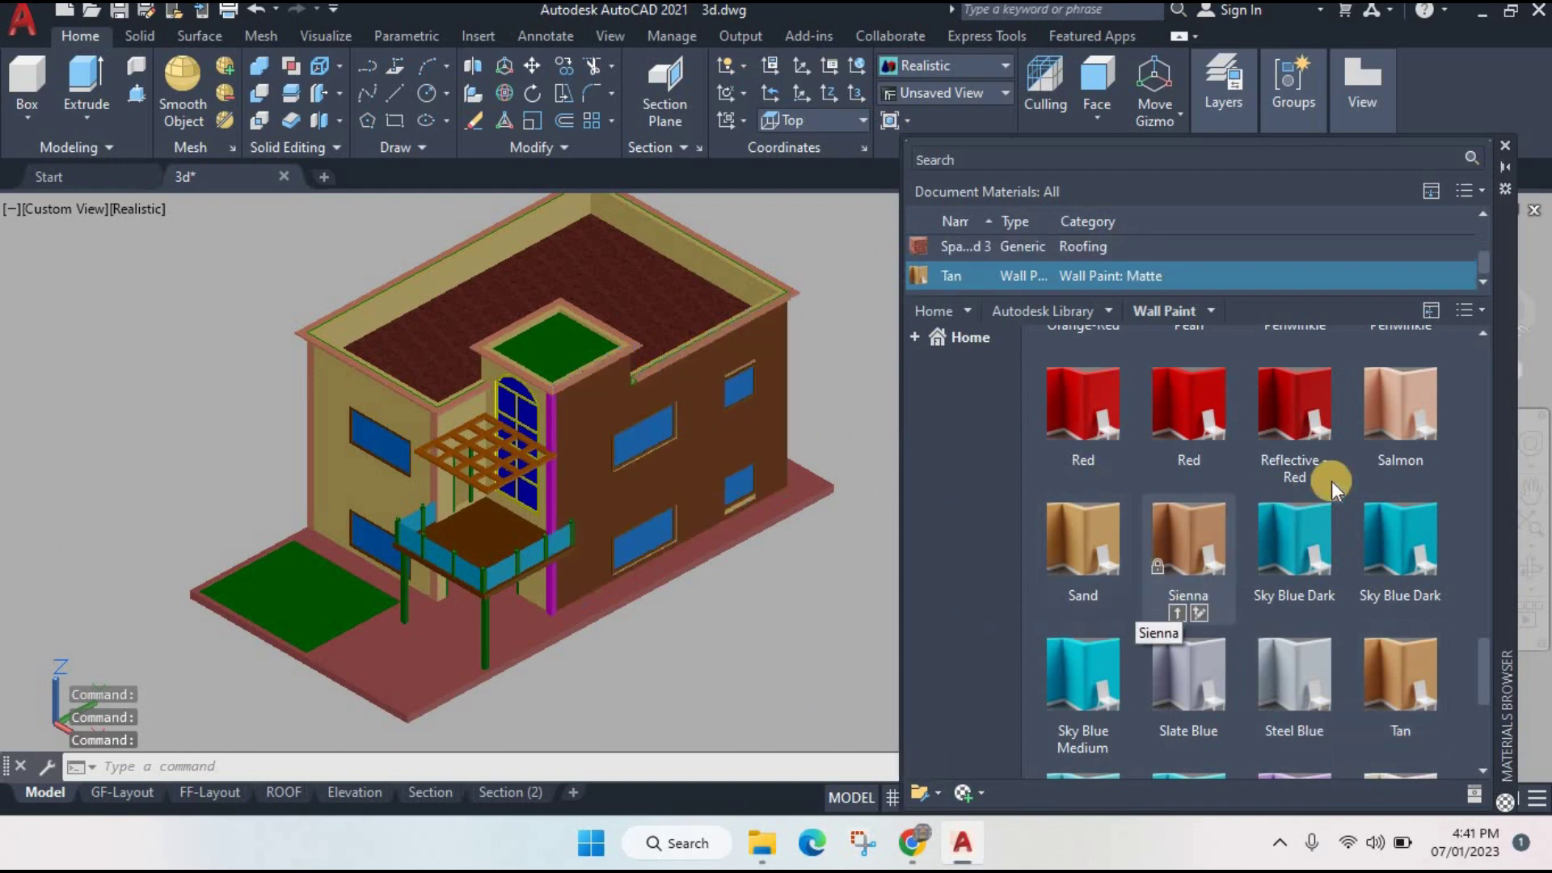
# - Repaint the right-side wall with Light Chocolate paint
pyautogui.click(762, 430)
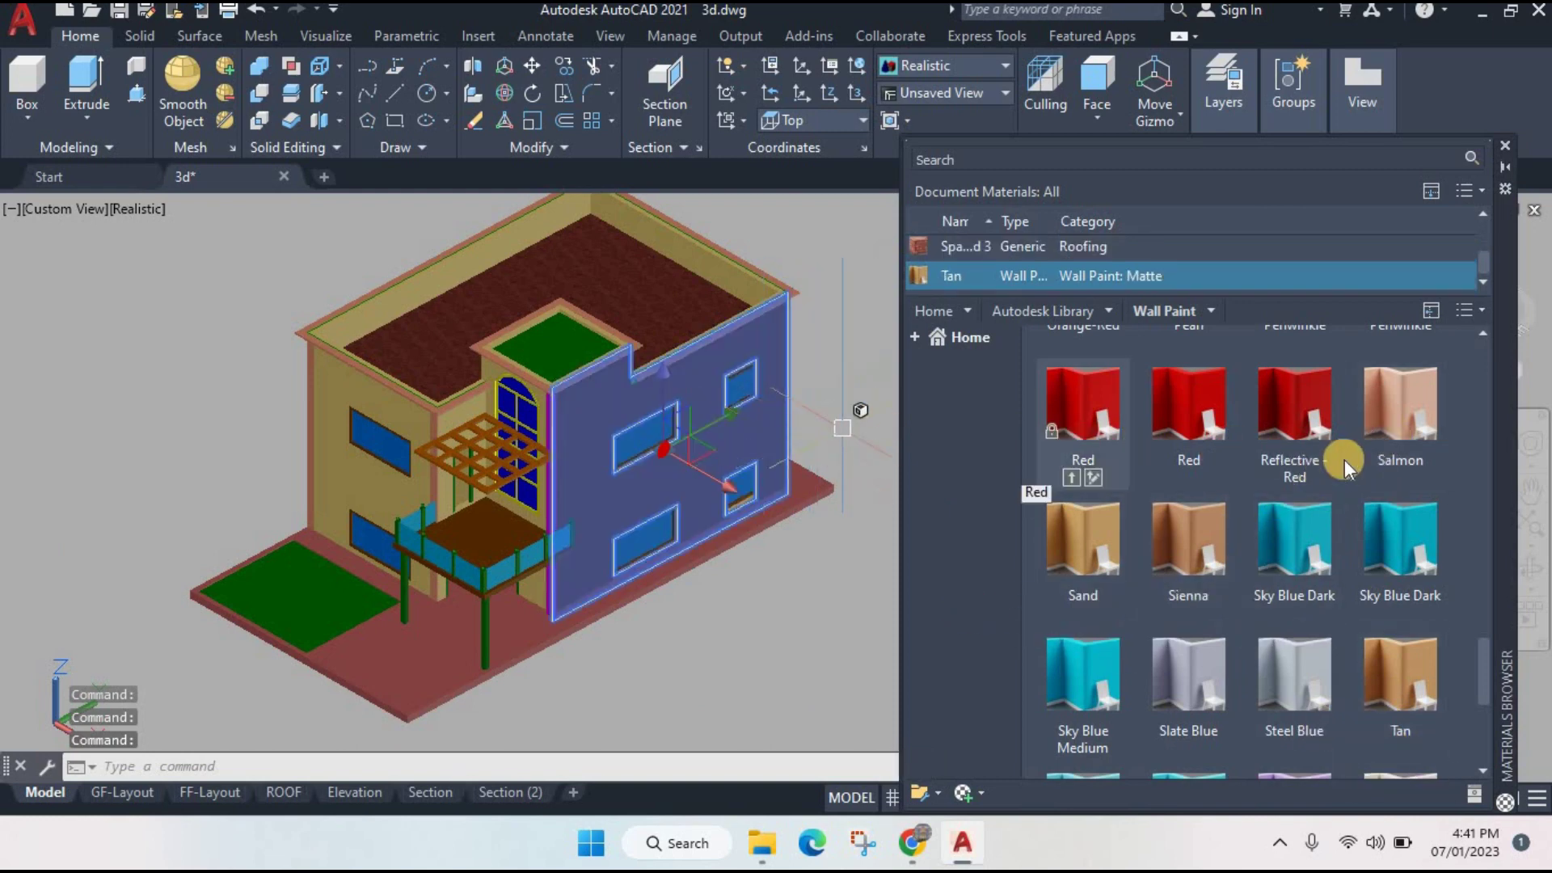
pyautogui.scroll(6, 1391, 458)
pyautogui.scroll(-3, 1408, 473)
pyautogui.scroll(-3, 1404, 490)
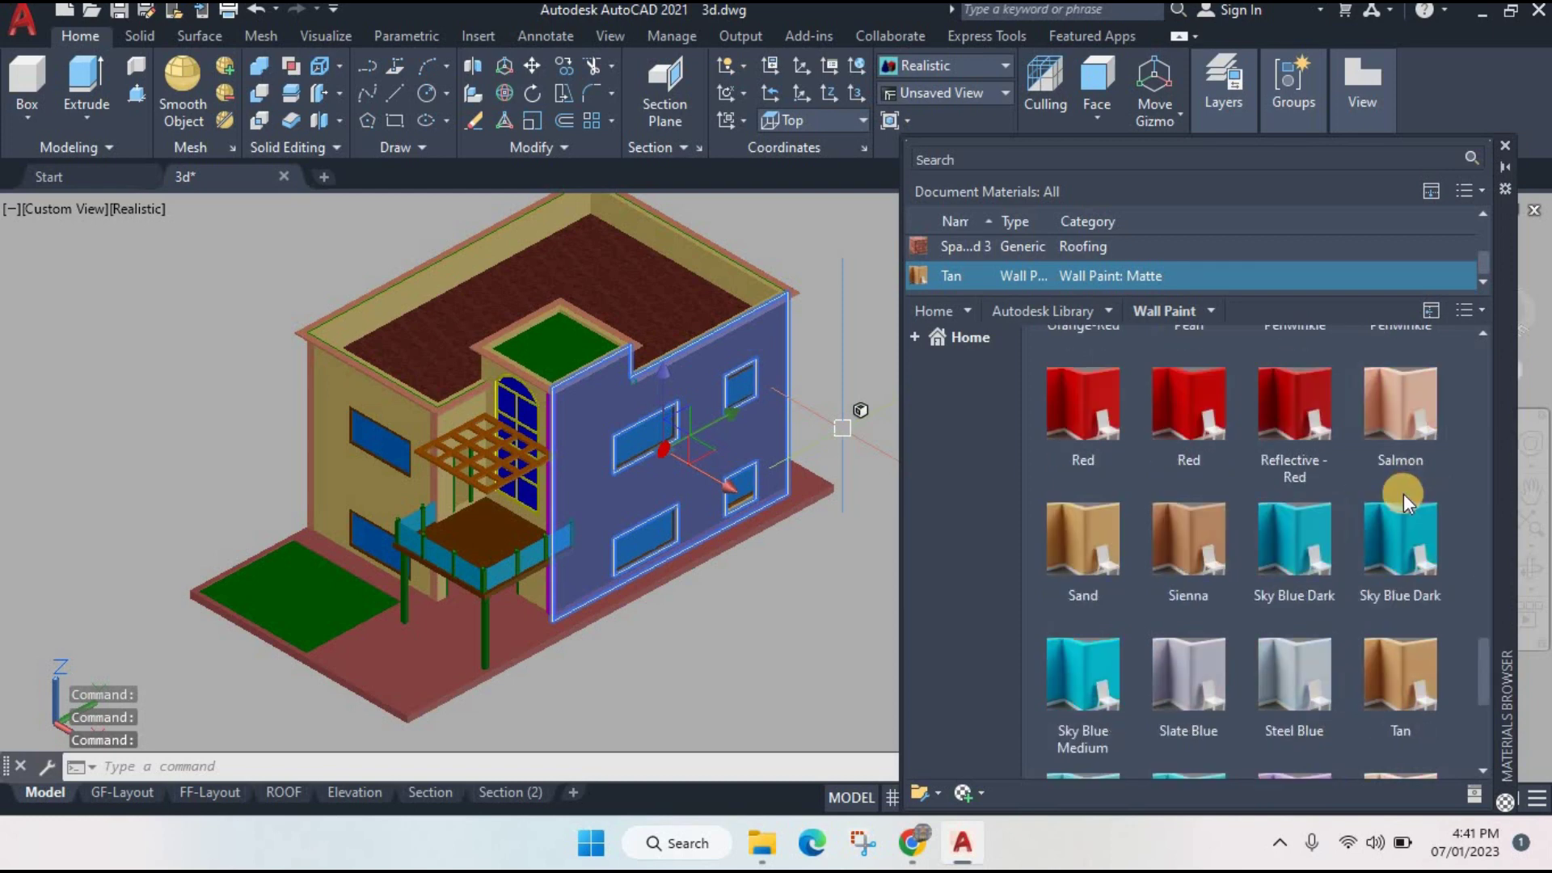
pyautogui.scroll(-2, 1403, 495)
pyautogui.scroll(3, 1405, 495)
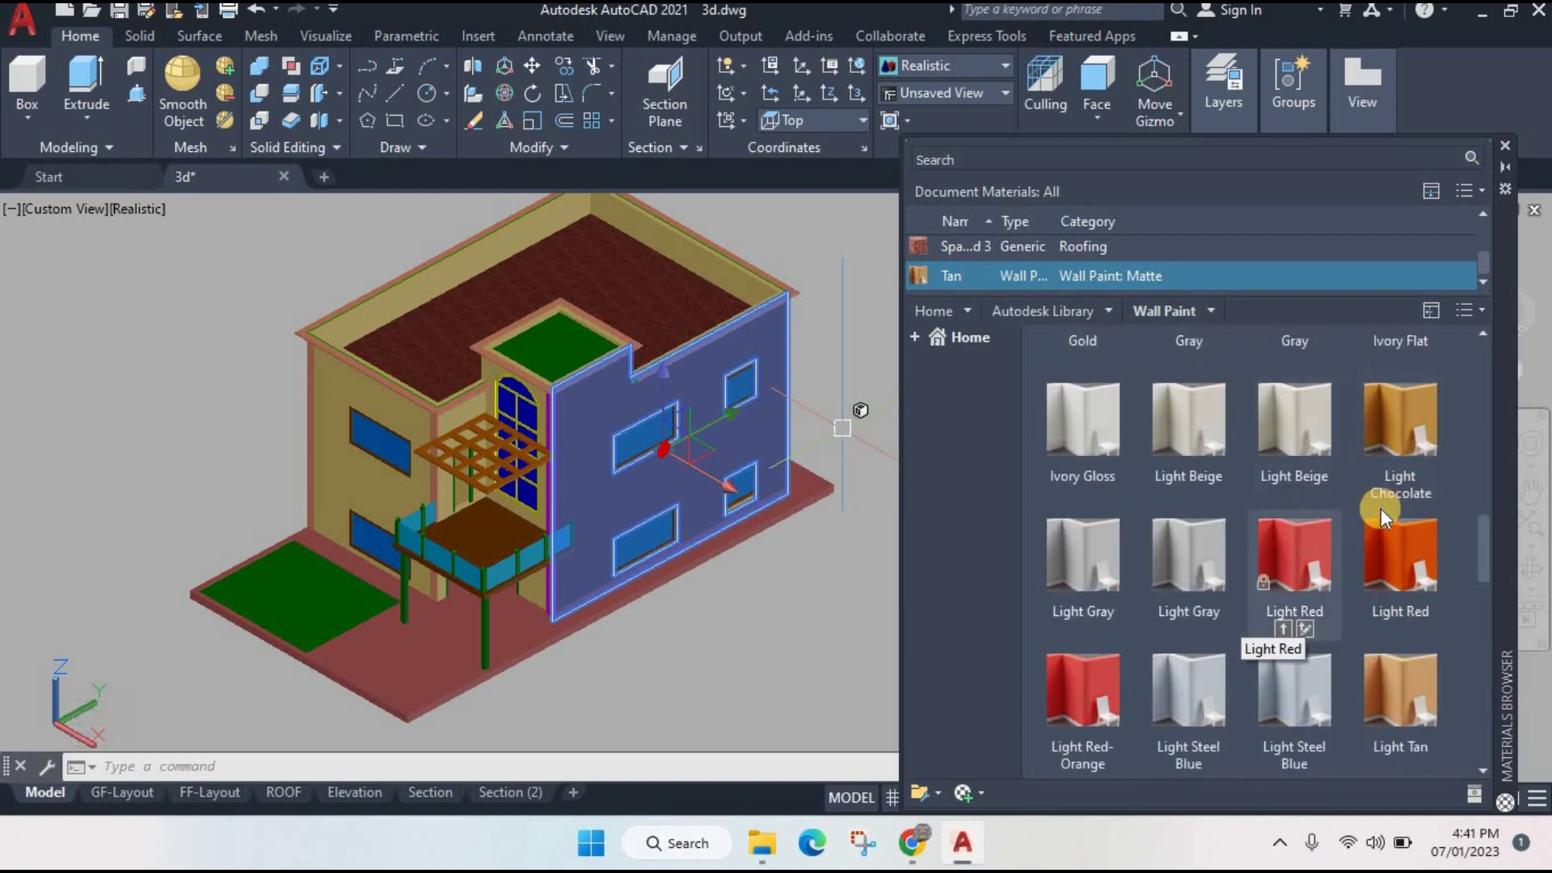
pyautogui.click(1392, 492)
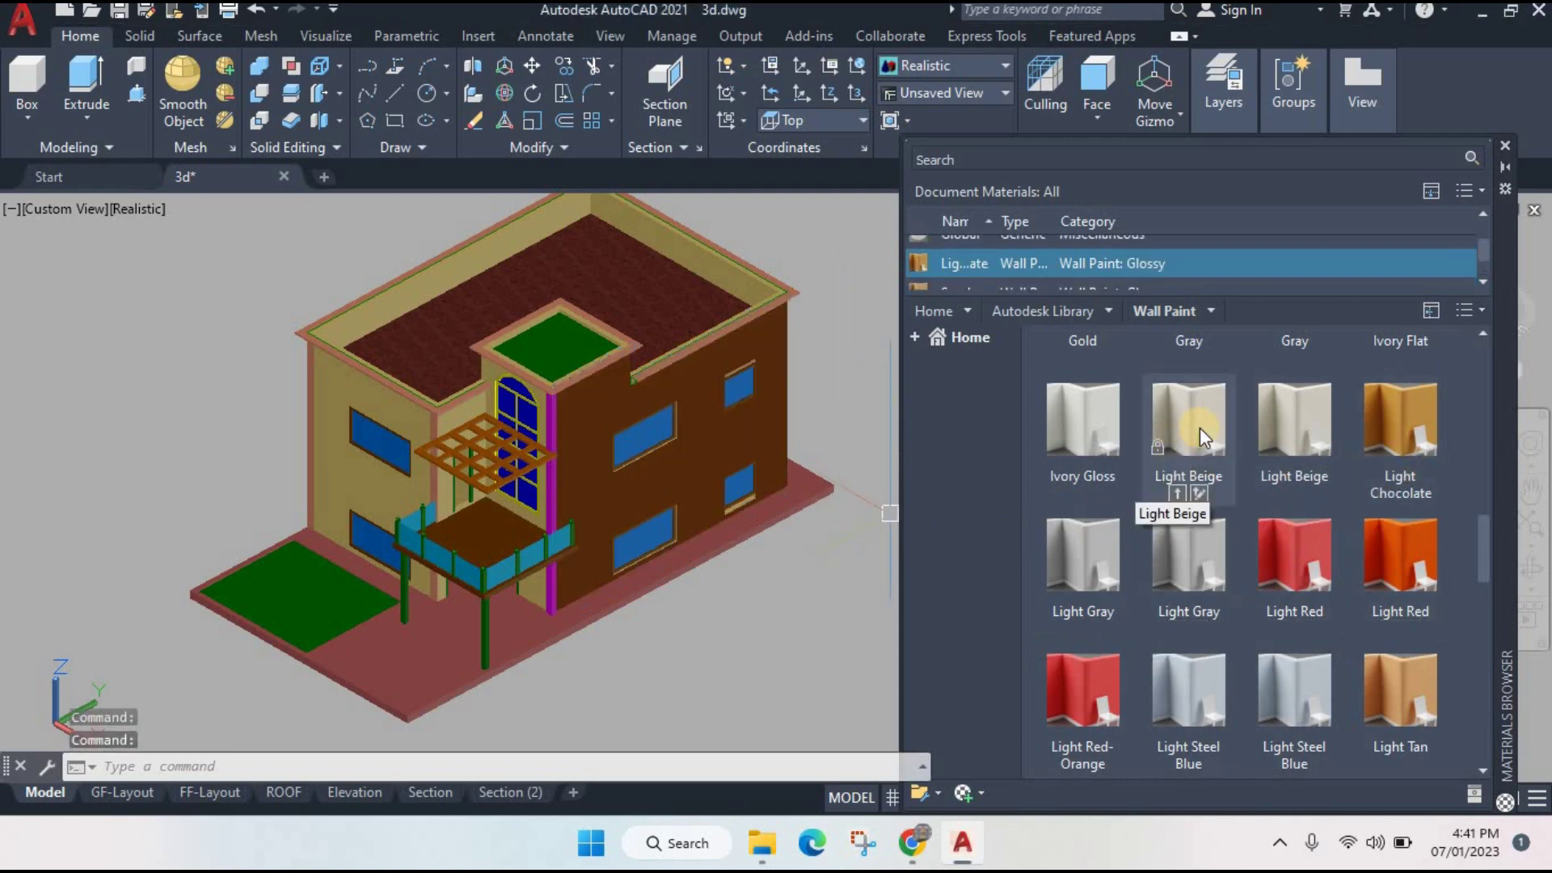
# - Paint the right brown wall Light Beige, then zoom and orbit to inspect the house
pyautogui.click(766, 430)
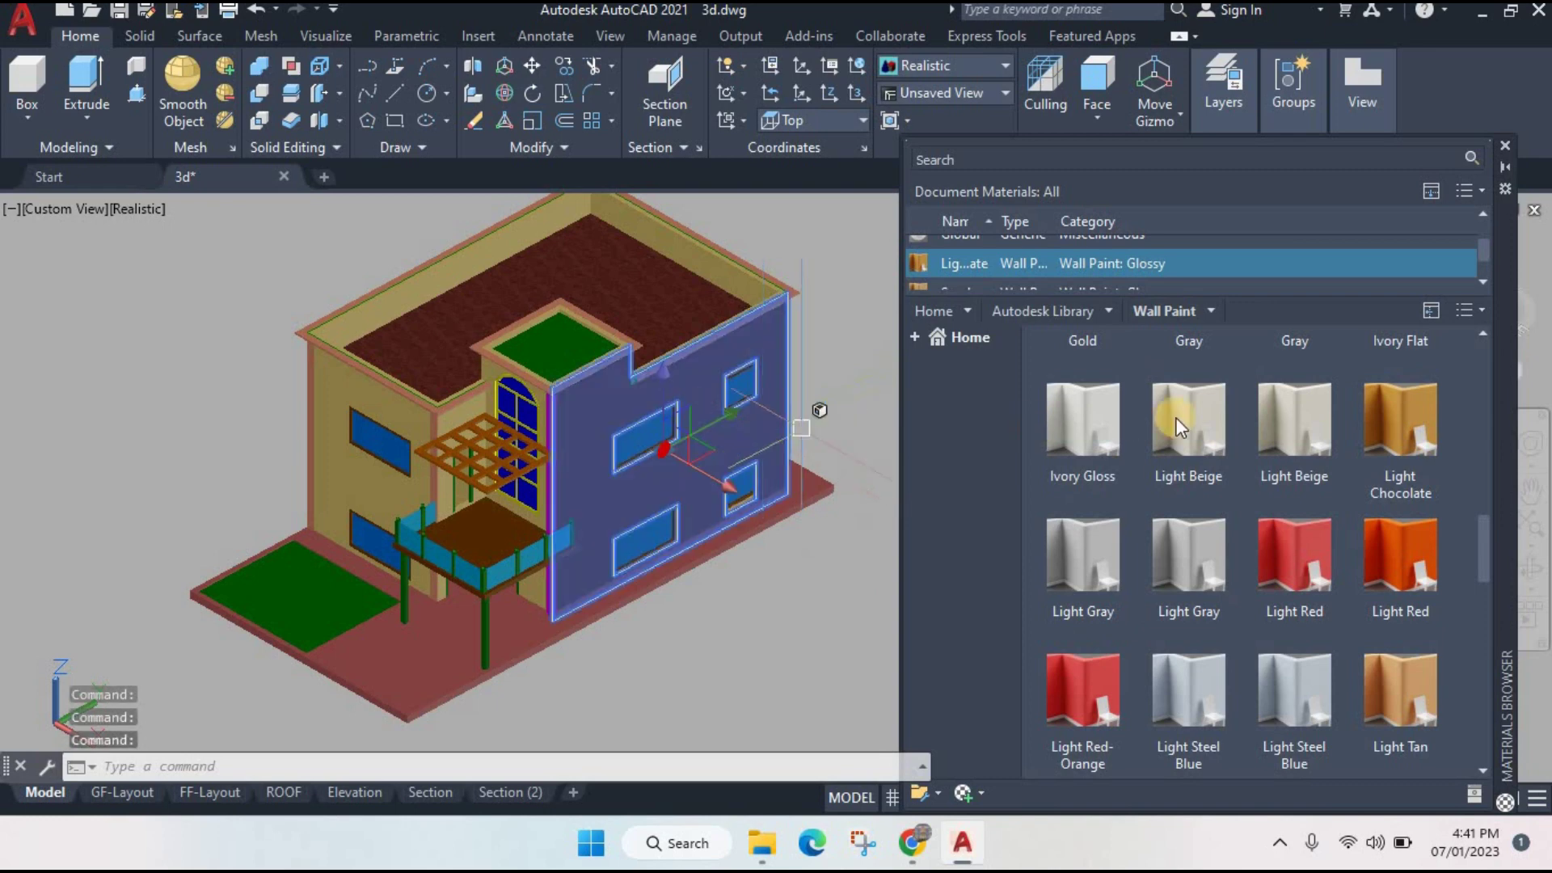
pyautogui.click(1177, 493)
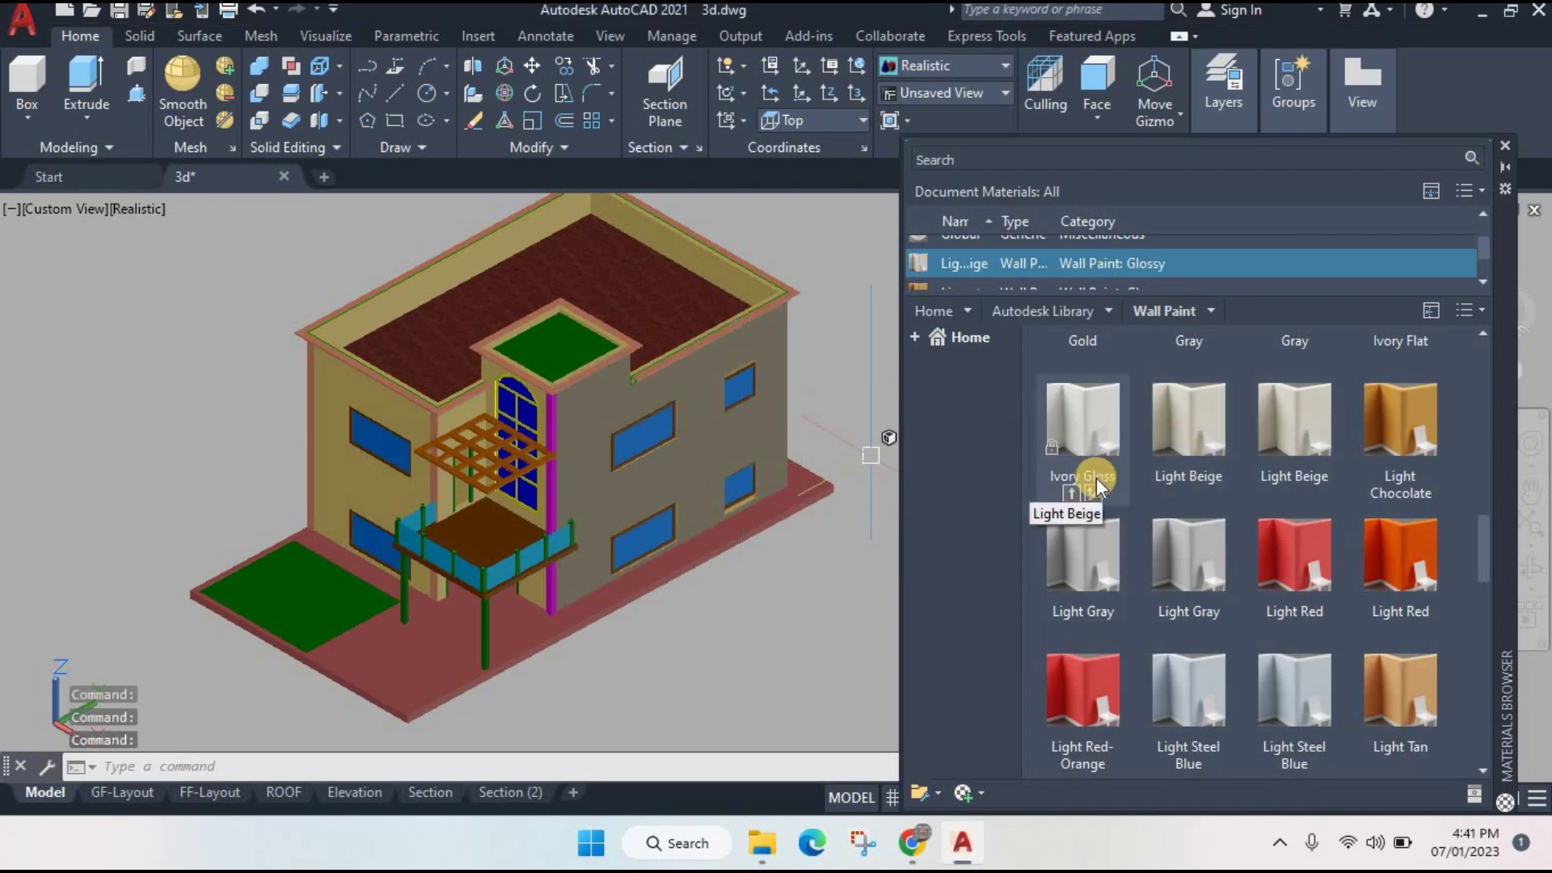
pyautogui.scroll(3, 1108, 453)
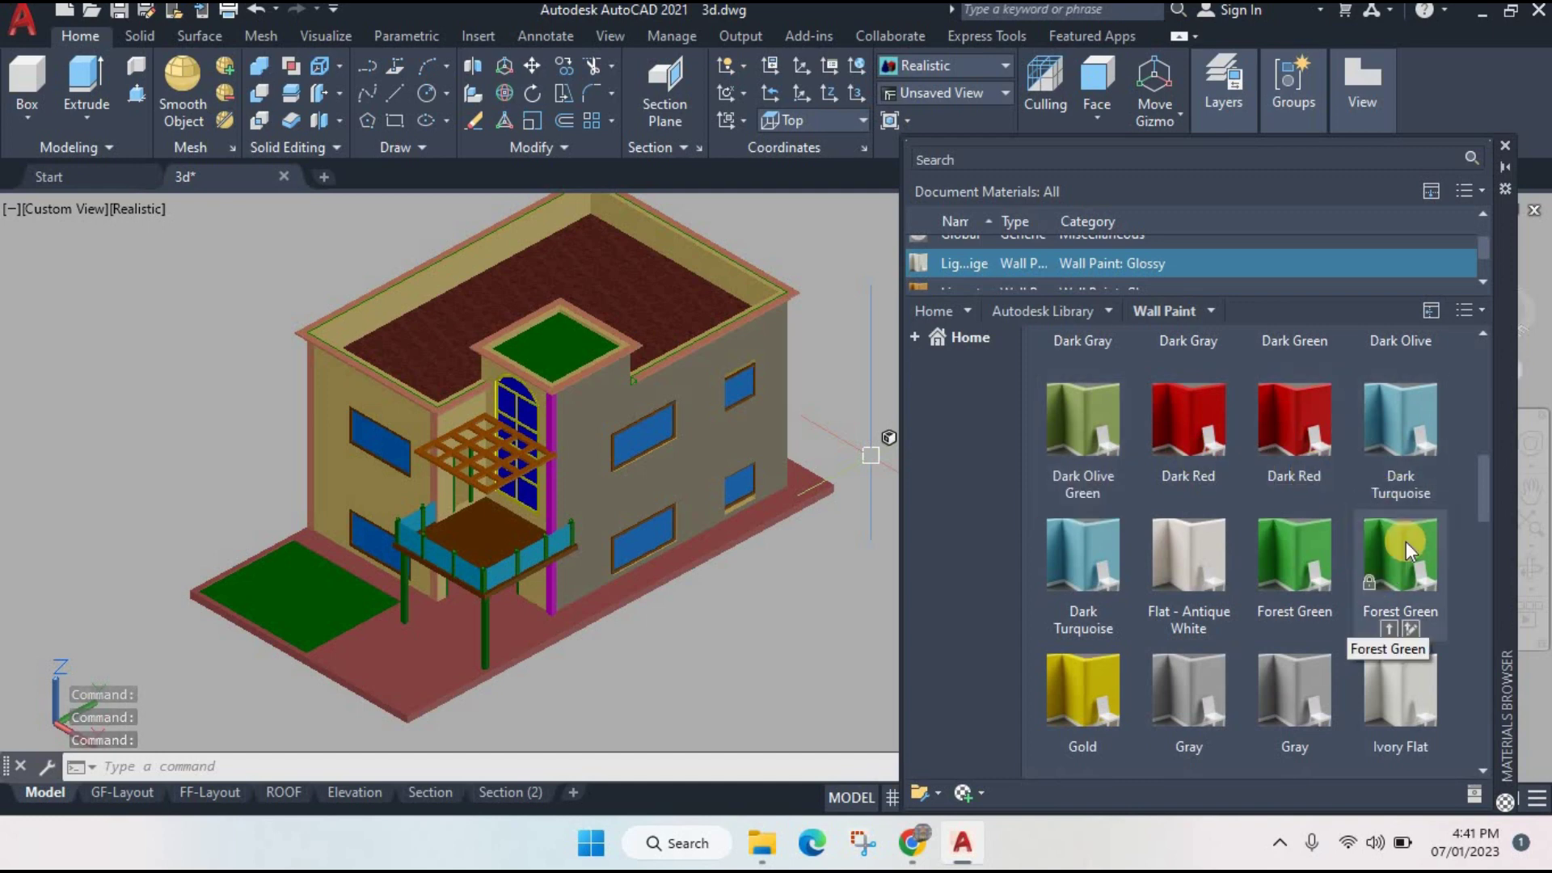
pyautogui.scroll(3, 699, 449)
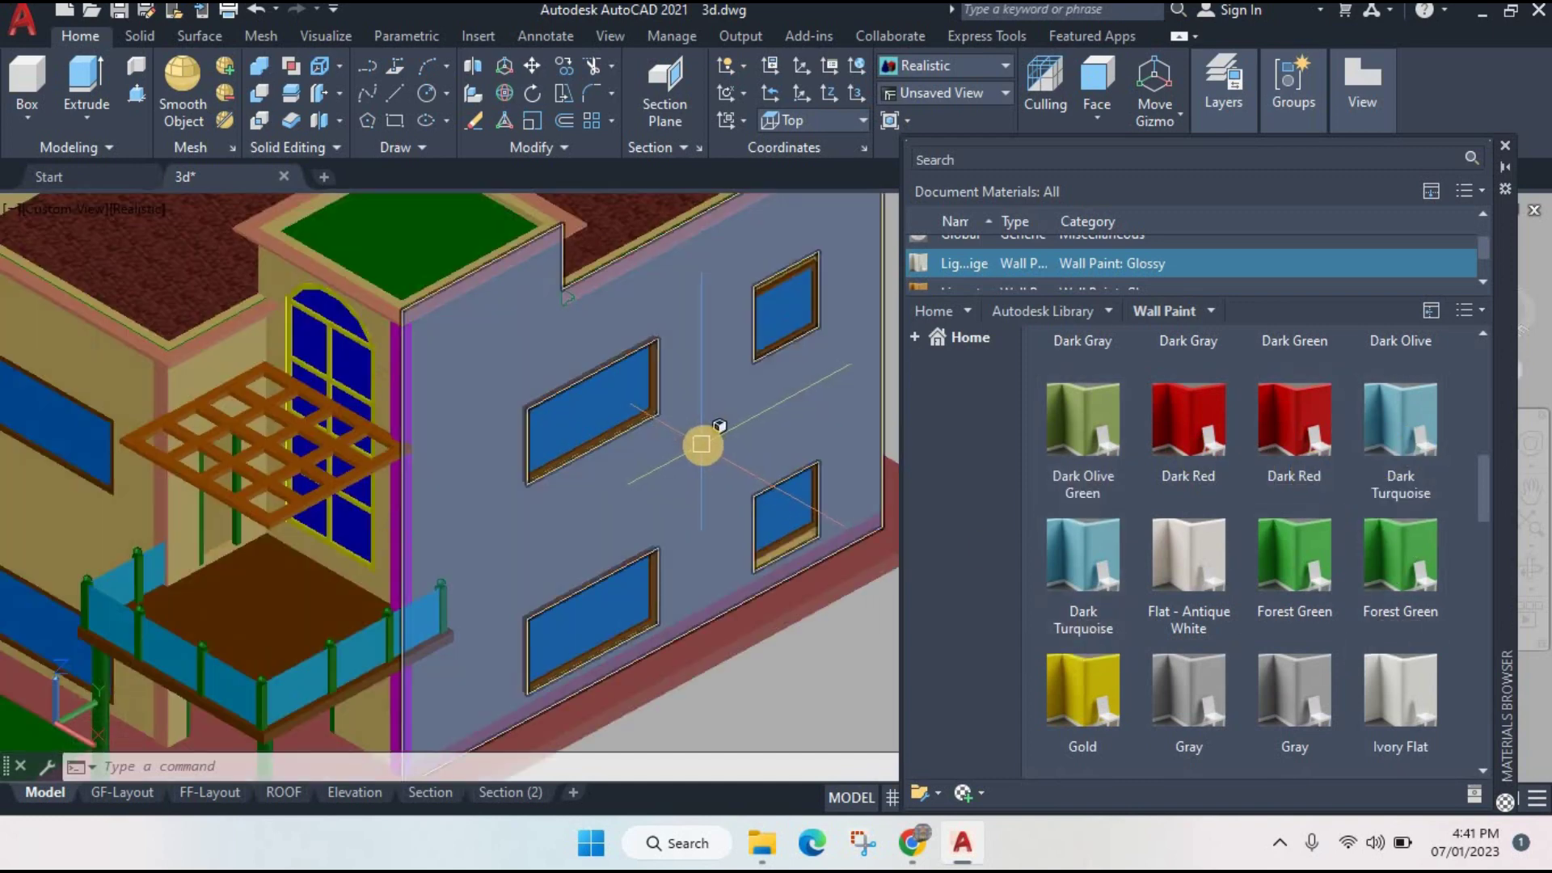
pyautogui.scroll(2, 706, 461)
pyautogui.scroll(-3, 712, 533)
pyautogui.scroll(-2, 738, 615)
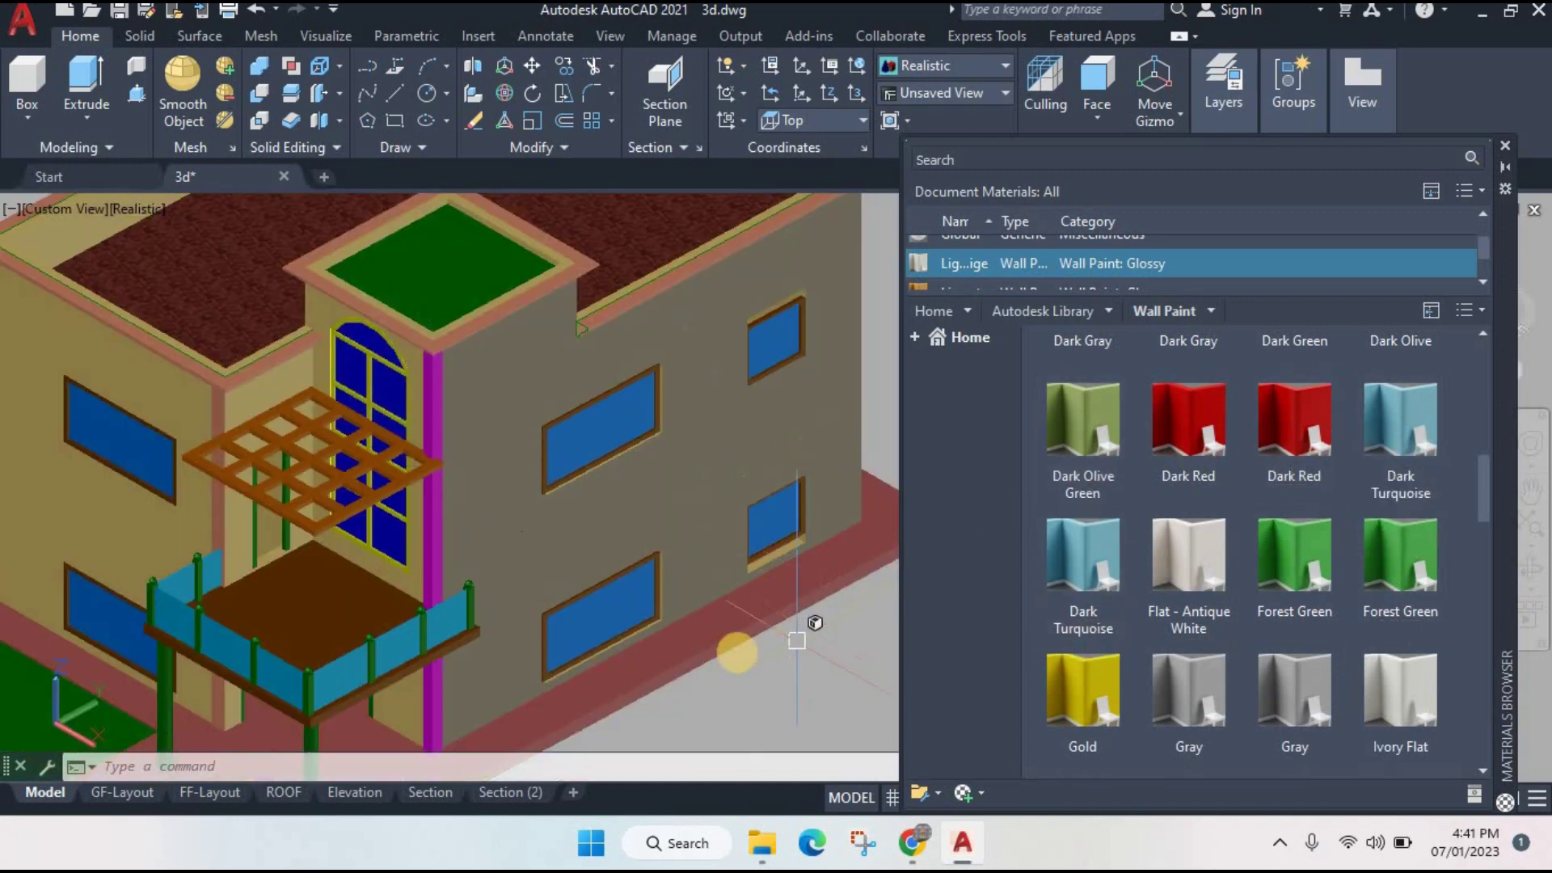
pyautogui.scroll(-2, 728, 599)
pyautogui.moveTo(776, 457); pyautogui.dragTo(825, 358)
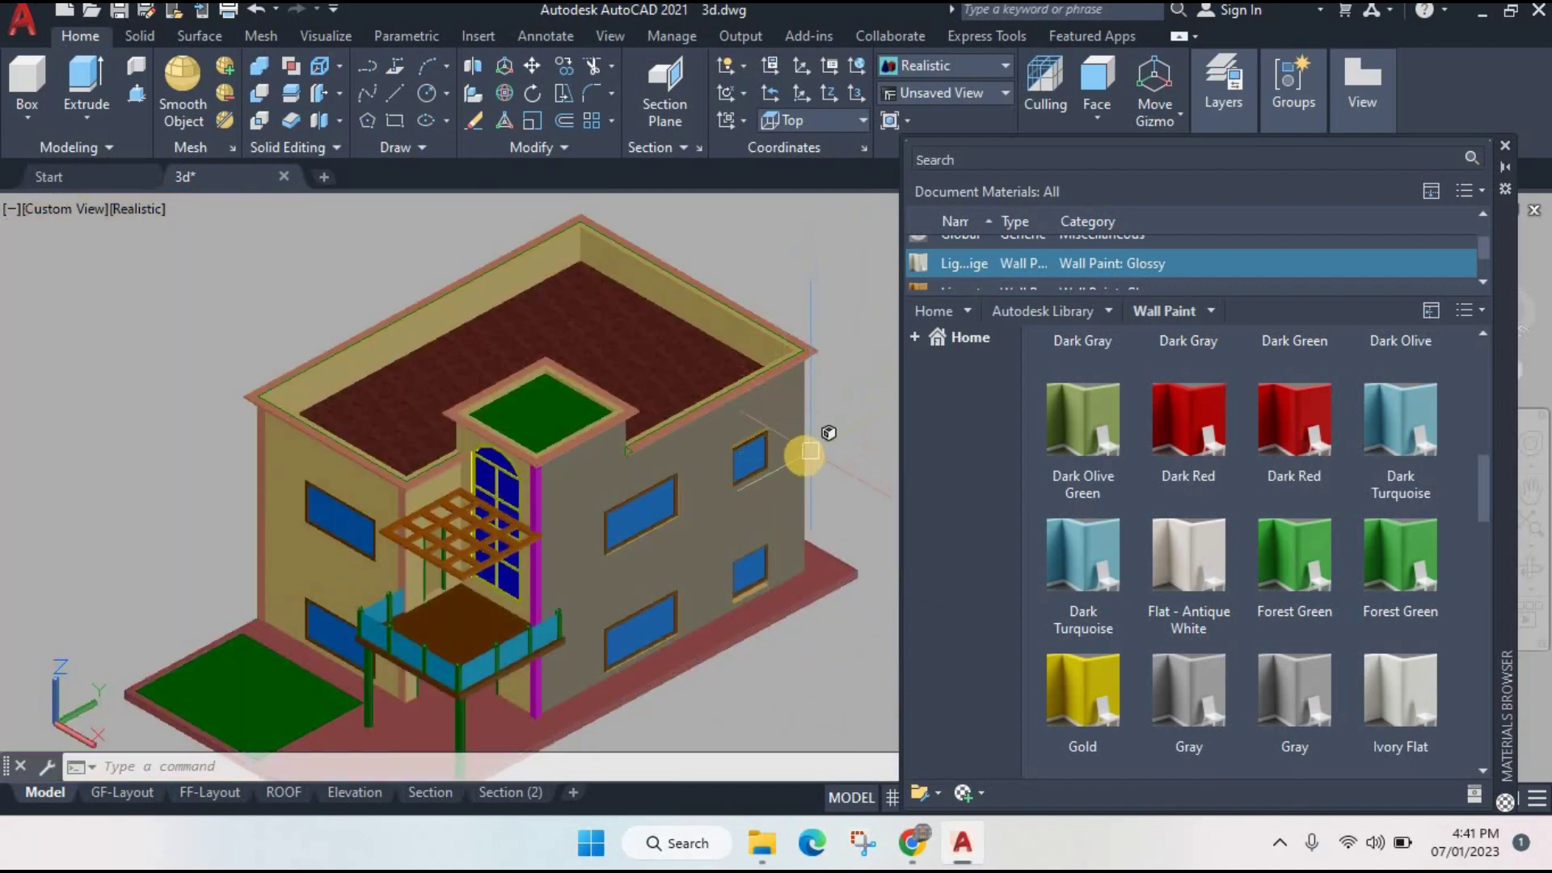
pyautogui.moveTo(804, 454)
pyautogui.keyDown('shift'); pyautogui.mouseDown(button='middle')
pyautogui.moveTo(643, 505)
pyautogui.moveTo(536, 432)
pyautogui.mouseUp(button='middle'); pyautogui.keyUp('shift')
# - Paint the rear wall and the wall face beside the corner Light Beige
pyautogui.scroll(-2, 567, 446)
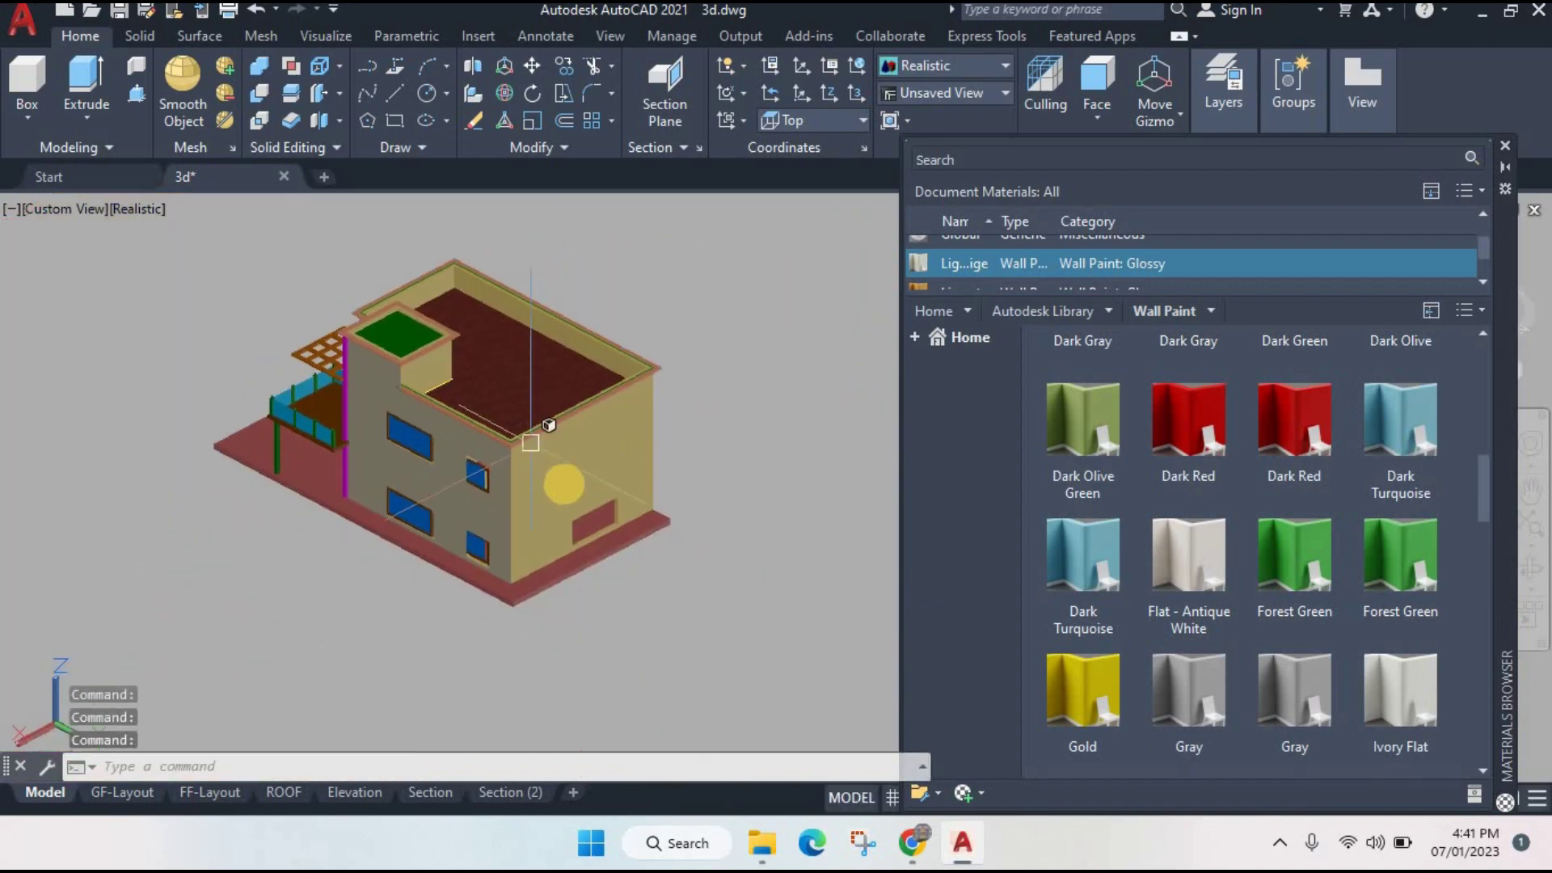
pyautogui.click(600, 465)
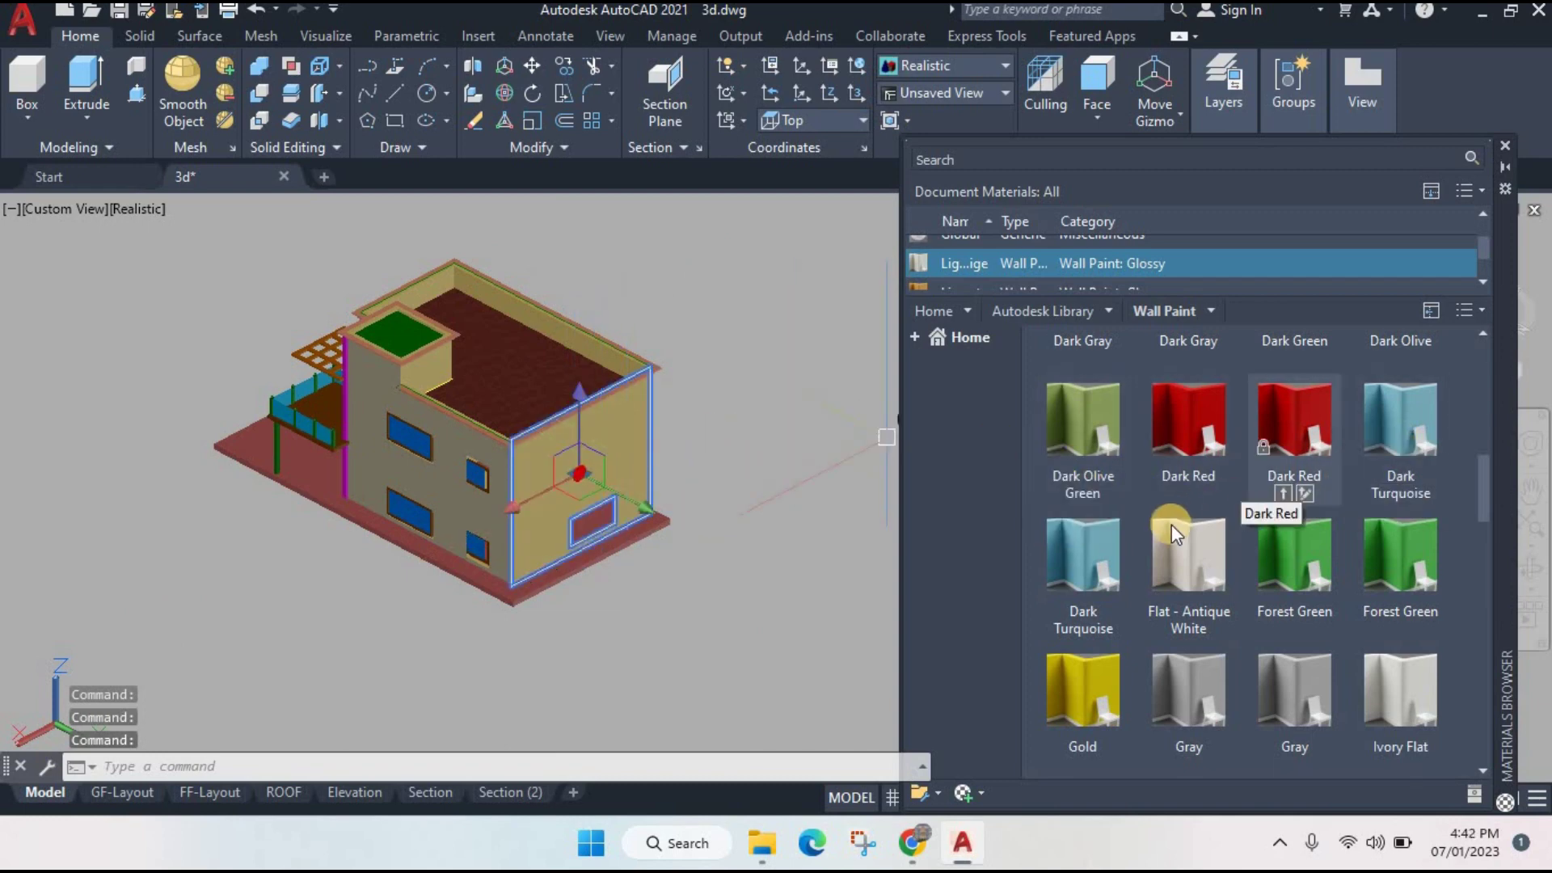
pyautogui.scroll(-3, 1269, 585)
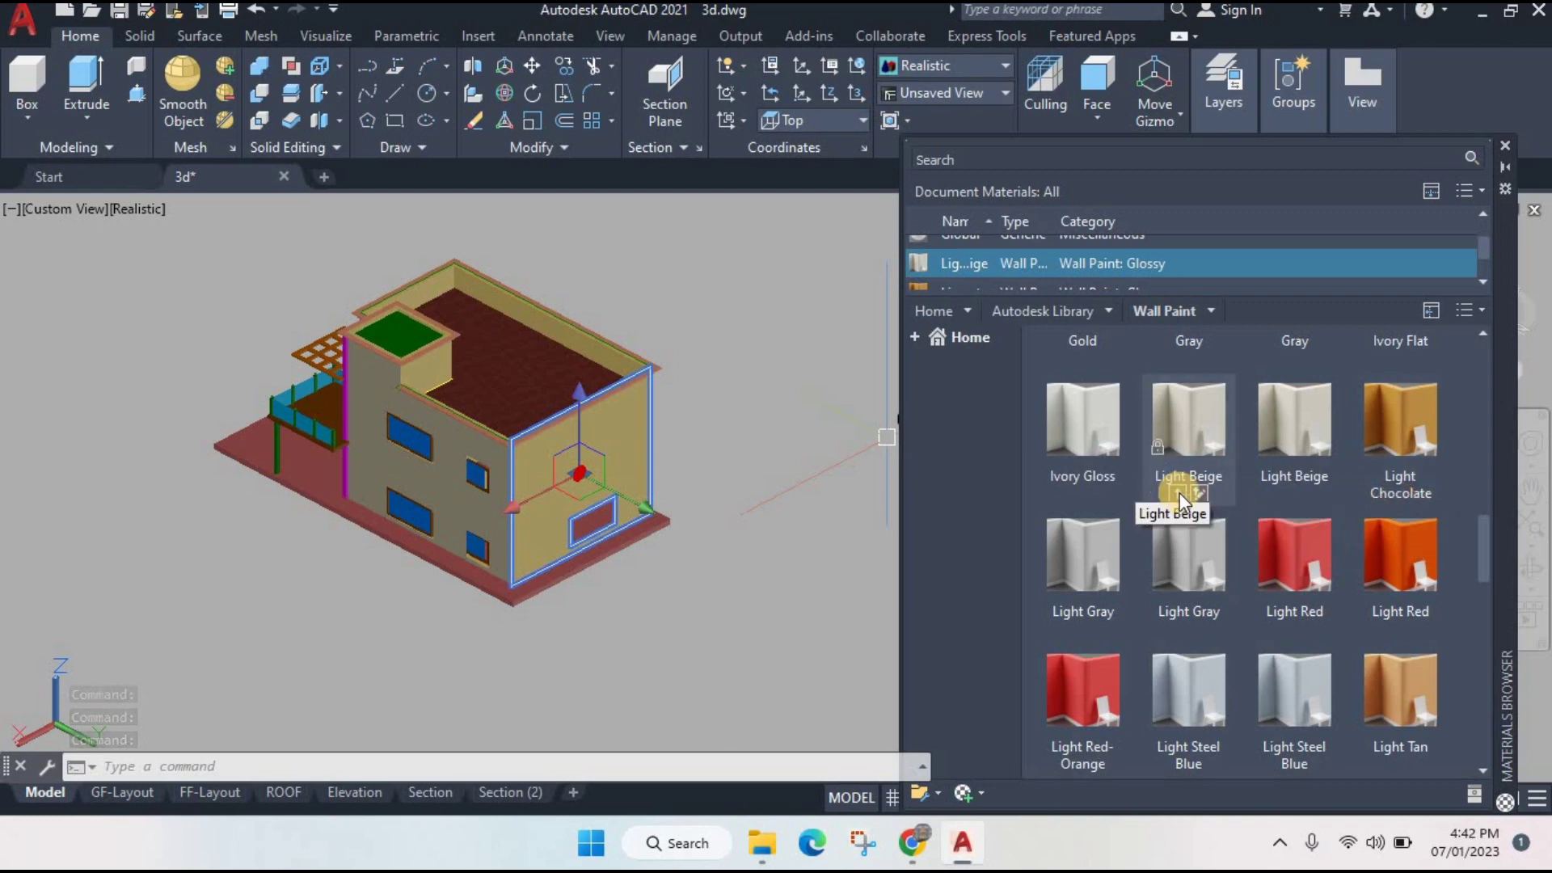
pyautogui.moveTo(1180, 492); pyautogui.dragTo(589, 474)
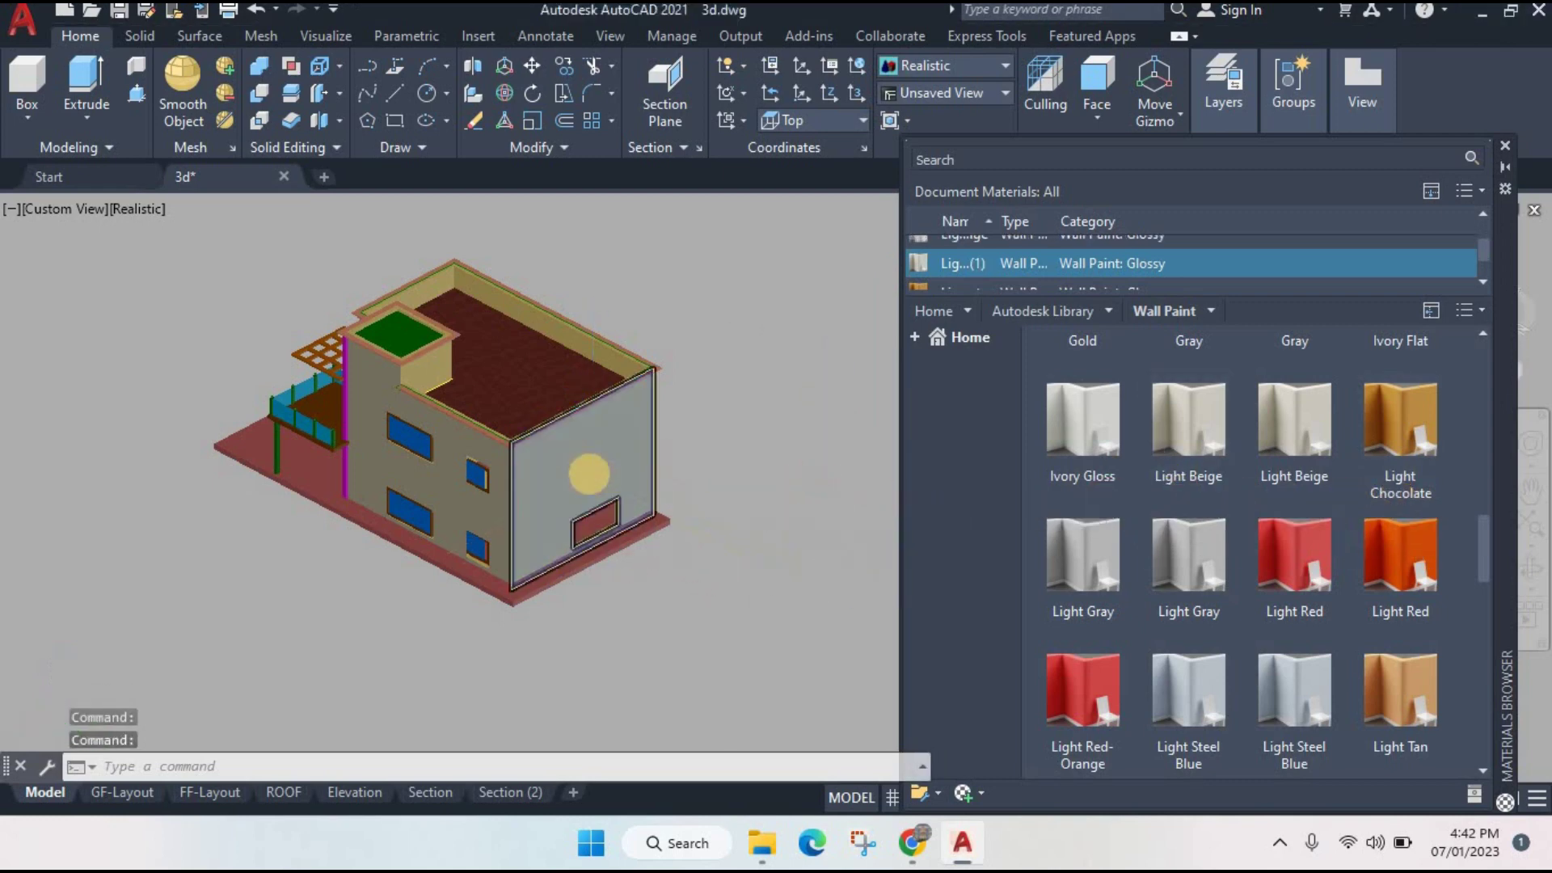
pyautogui.scroll(3, 606, 461)
pyautogui.scroll(2, 422, 478)
pyautogui.scroll(2, 675, 470)
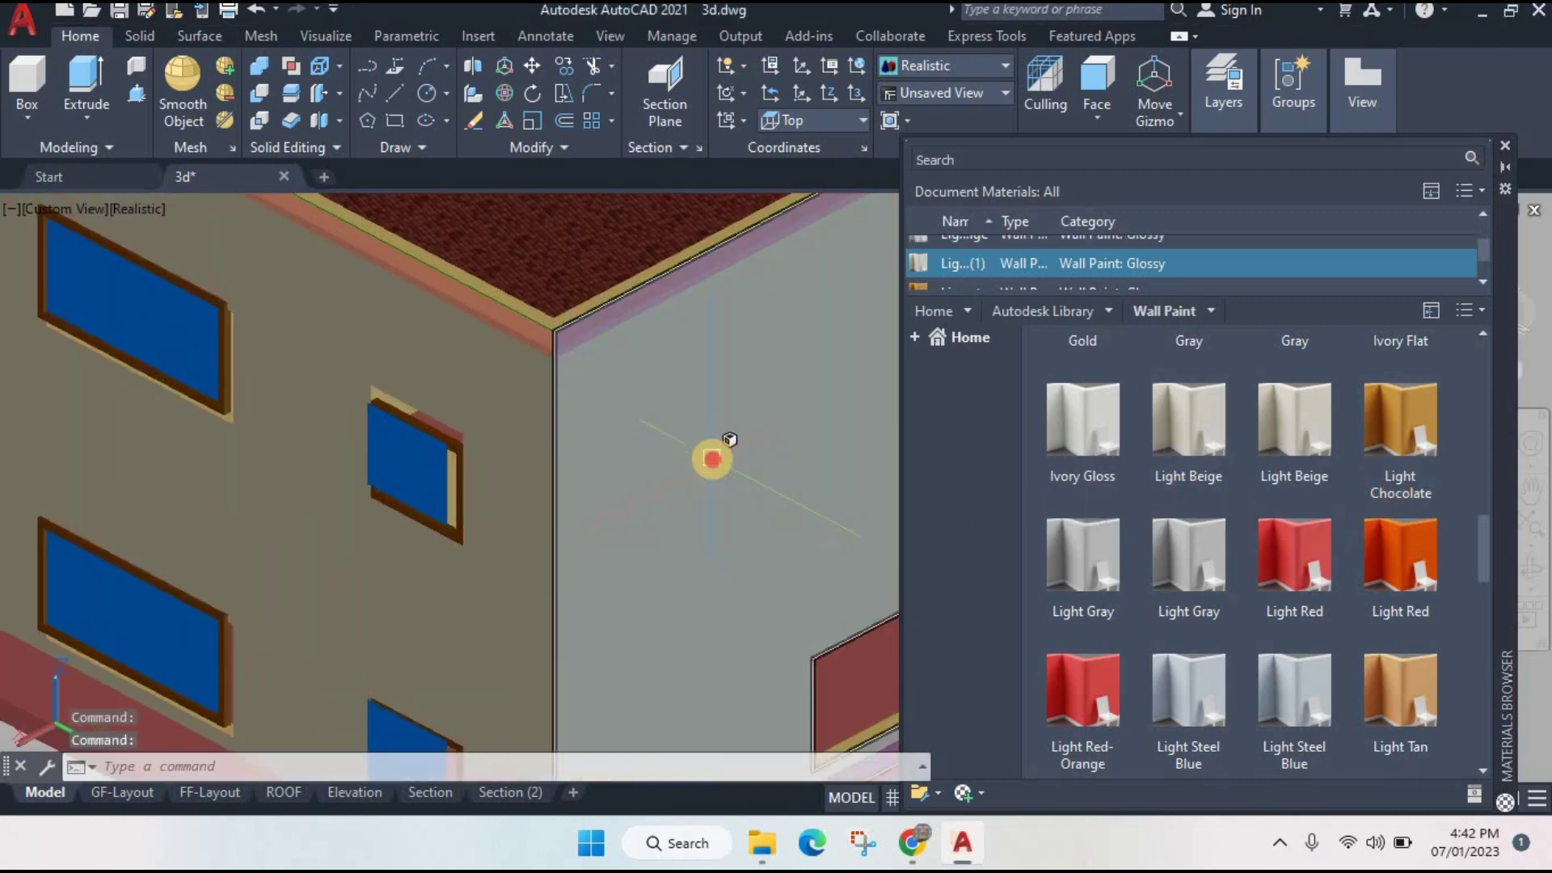
pyautogui.keyDown('ctrl'); pyautogui.click(712, 459); pyautogui.keyUp('ctrl')
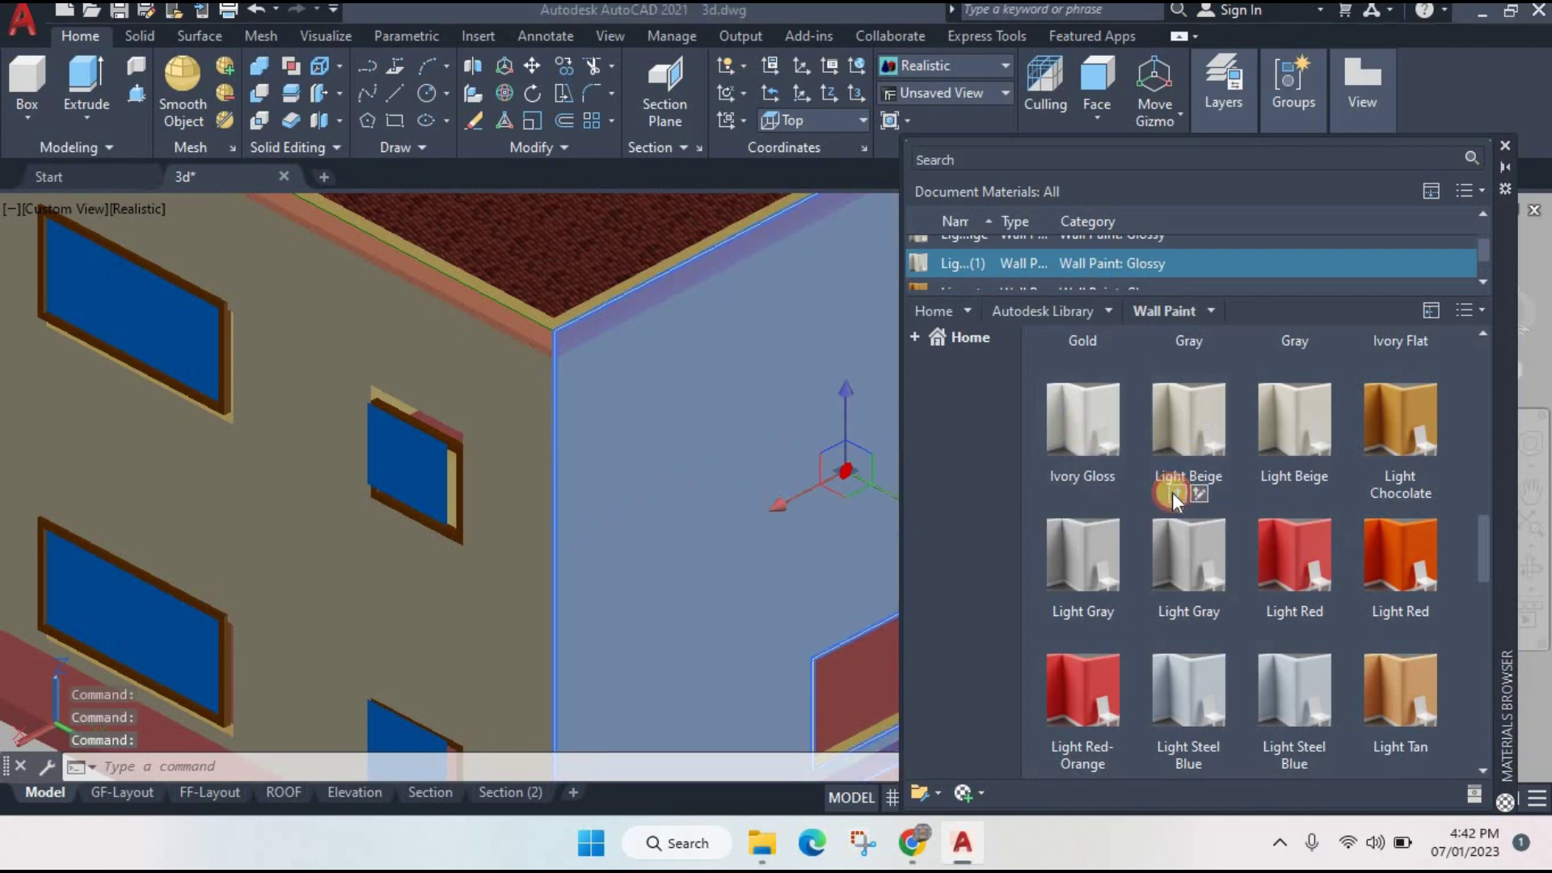
pyautogui.moveTo(1171, 485); pyautogui.dragTo(734, 432)
# - Orbit around the building and paint two more wall faces Light Beige
pyautogui.scroll(-3, 734, 433)
pyautogui.keyDown('shift'); pyautogui.moveTo(565, 440); pyautogui.dragTo(676, 360, button='middle'); pyautogui.keyUp('shift')
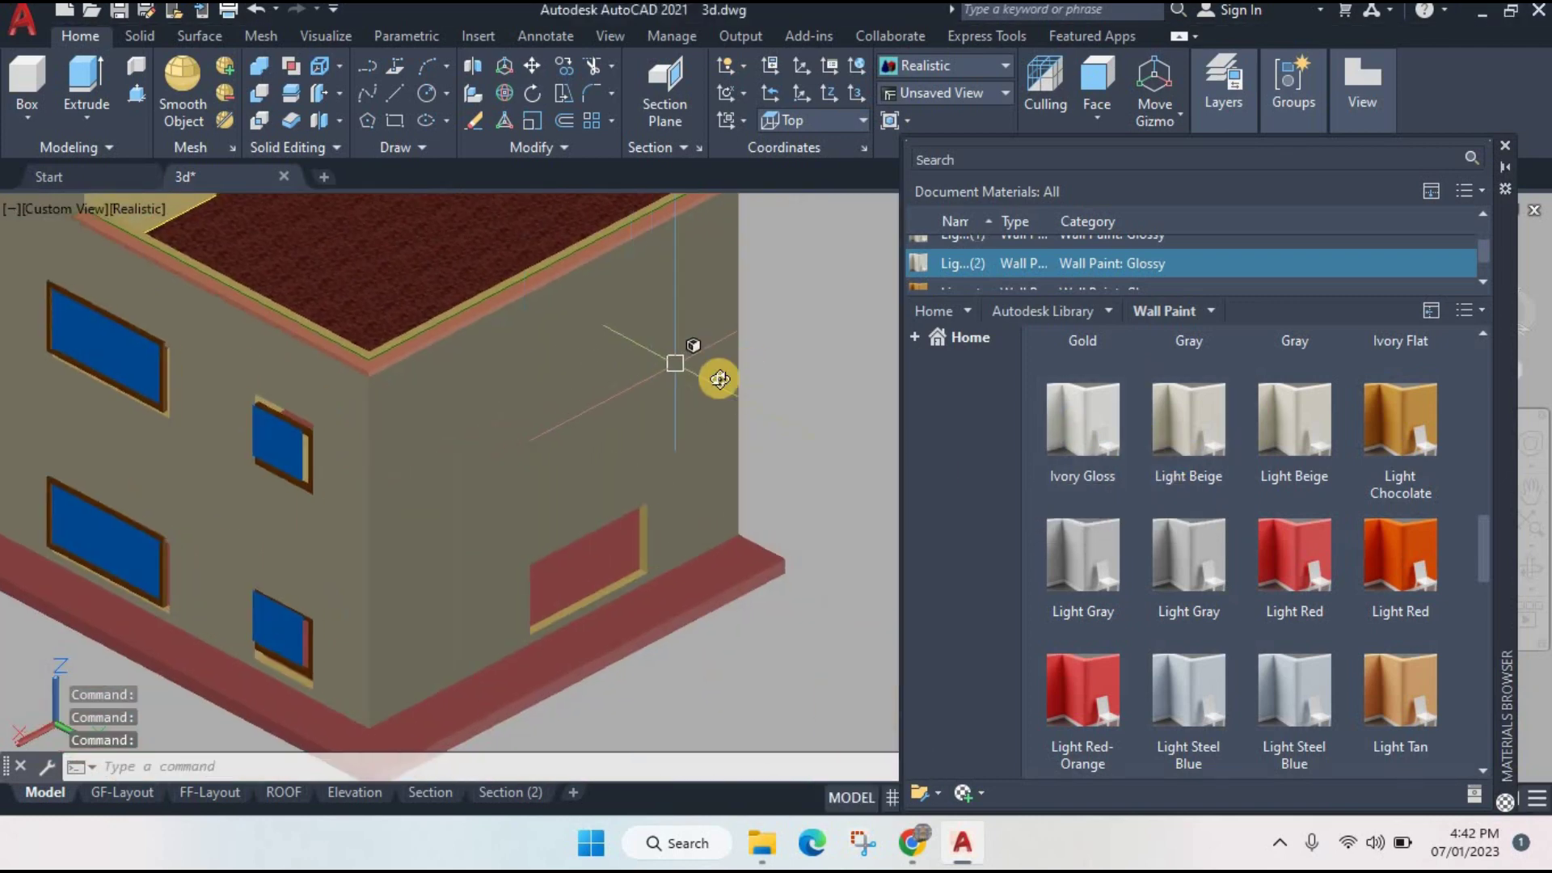
pyautogui.scroll(4, 526, 401)
pyautogui.moveTo(519, 366)
pyautogui.keyDown('shift'); pyautogui.mouseDown(button='middle')
pyautogui.moveTo(551, 353)
pyautogui.moveTo(524, 361)
pyautogui.mouseUp(button='middle'); pyautogui.keyUp('shift')
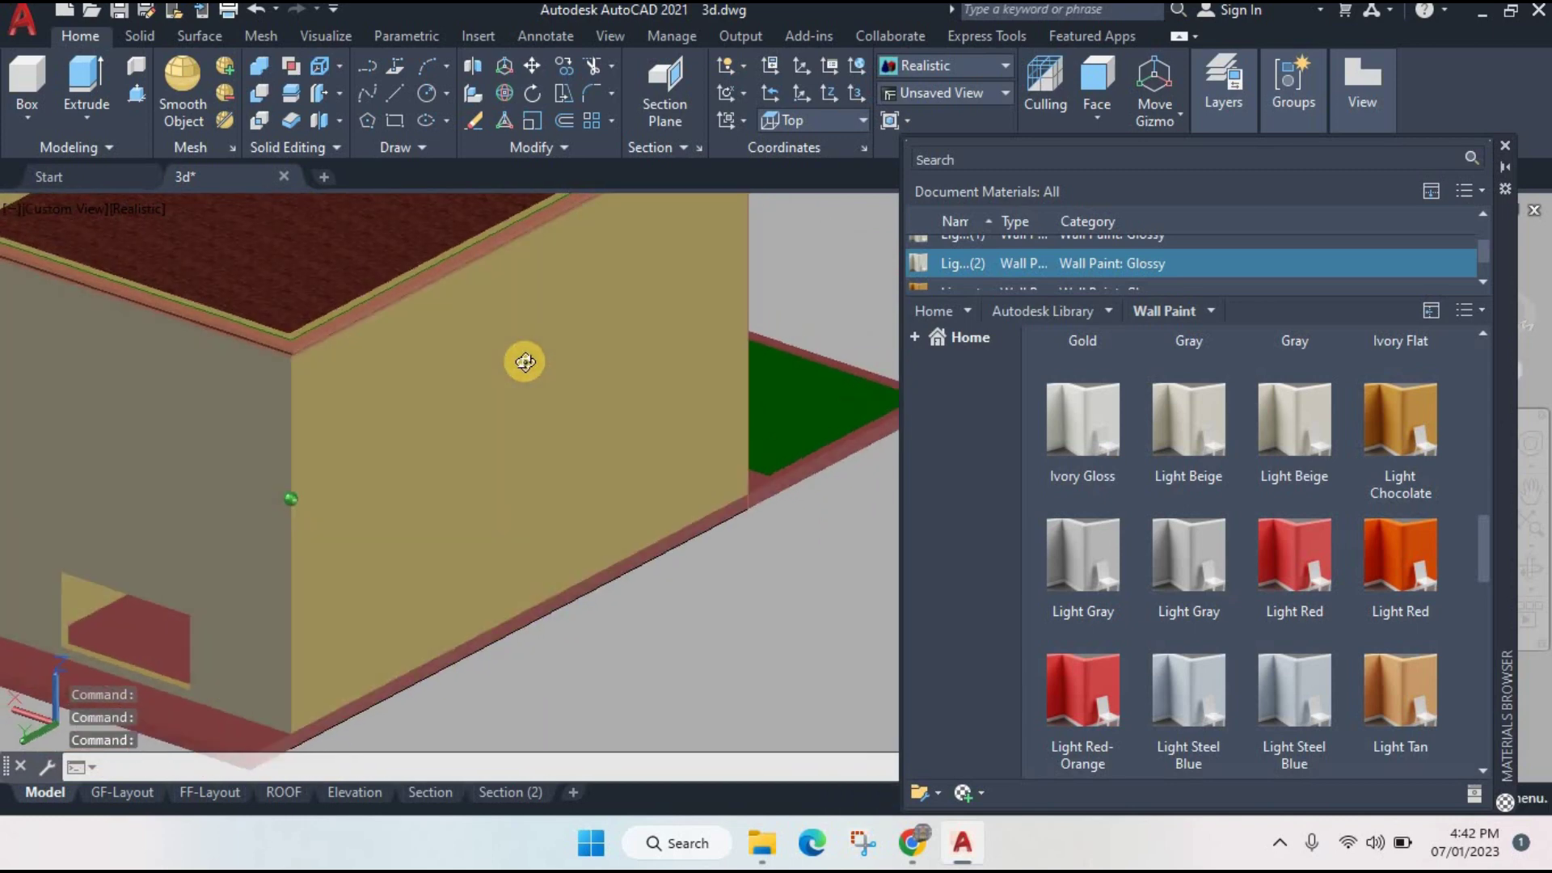
pyautogui.click(541, 398)
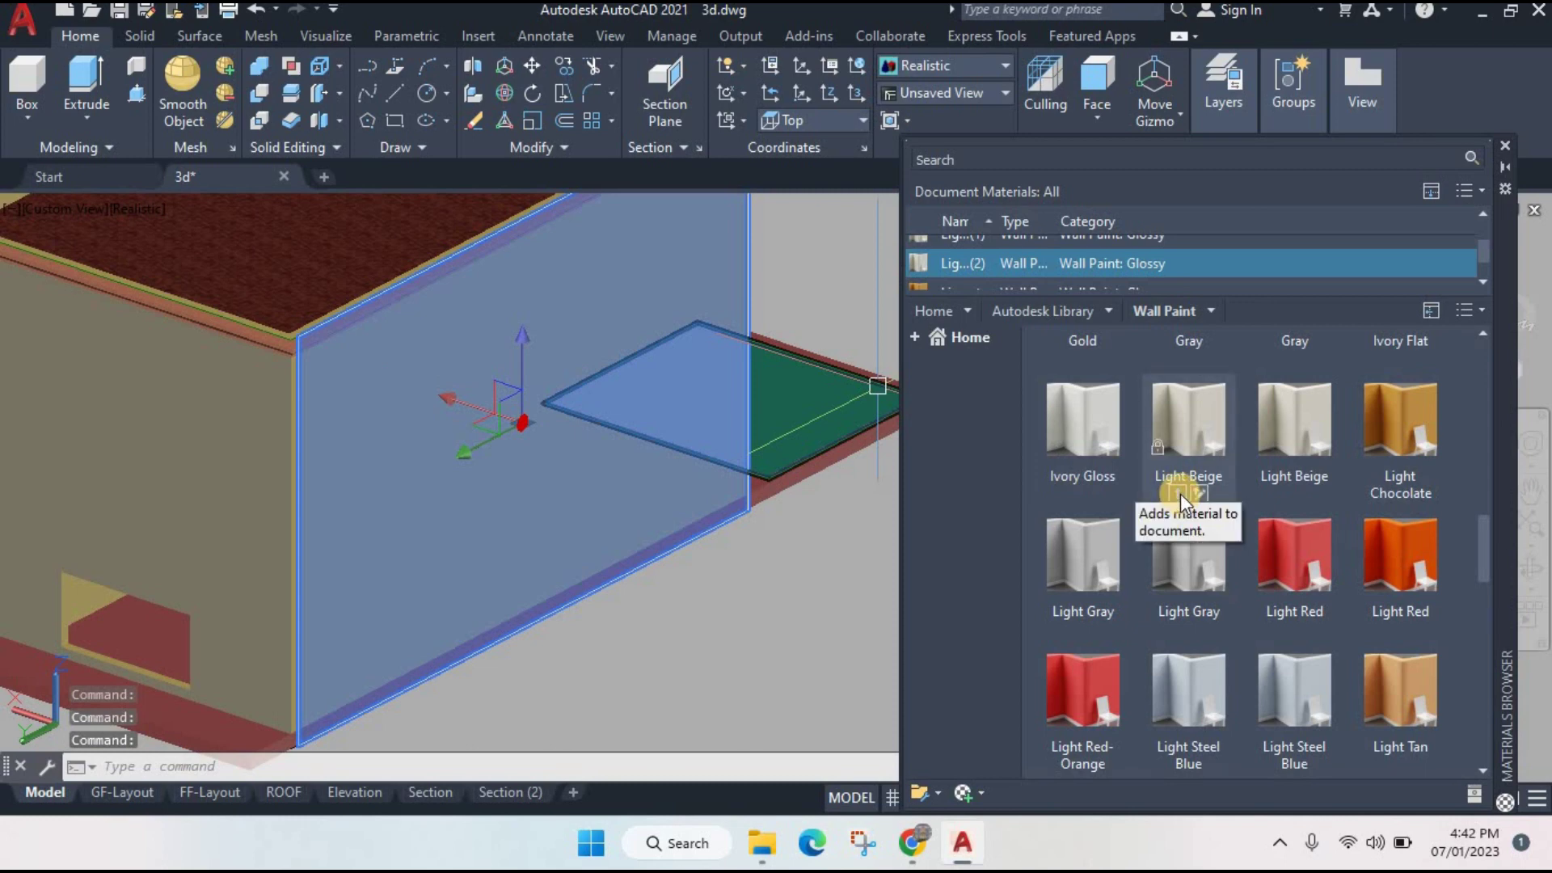
pyautogui.click(1180, 495)
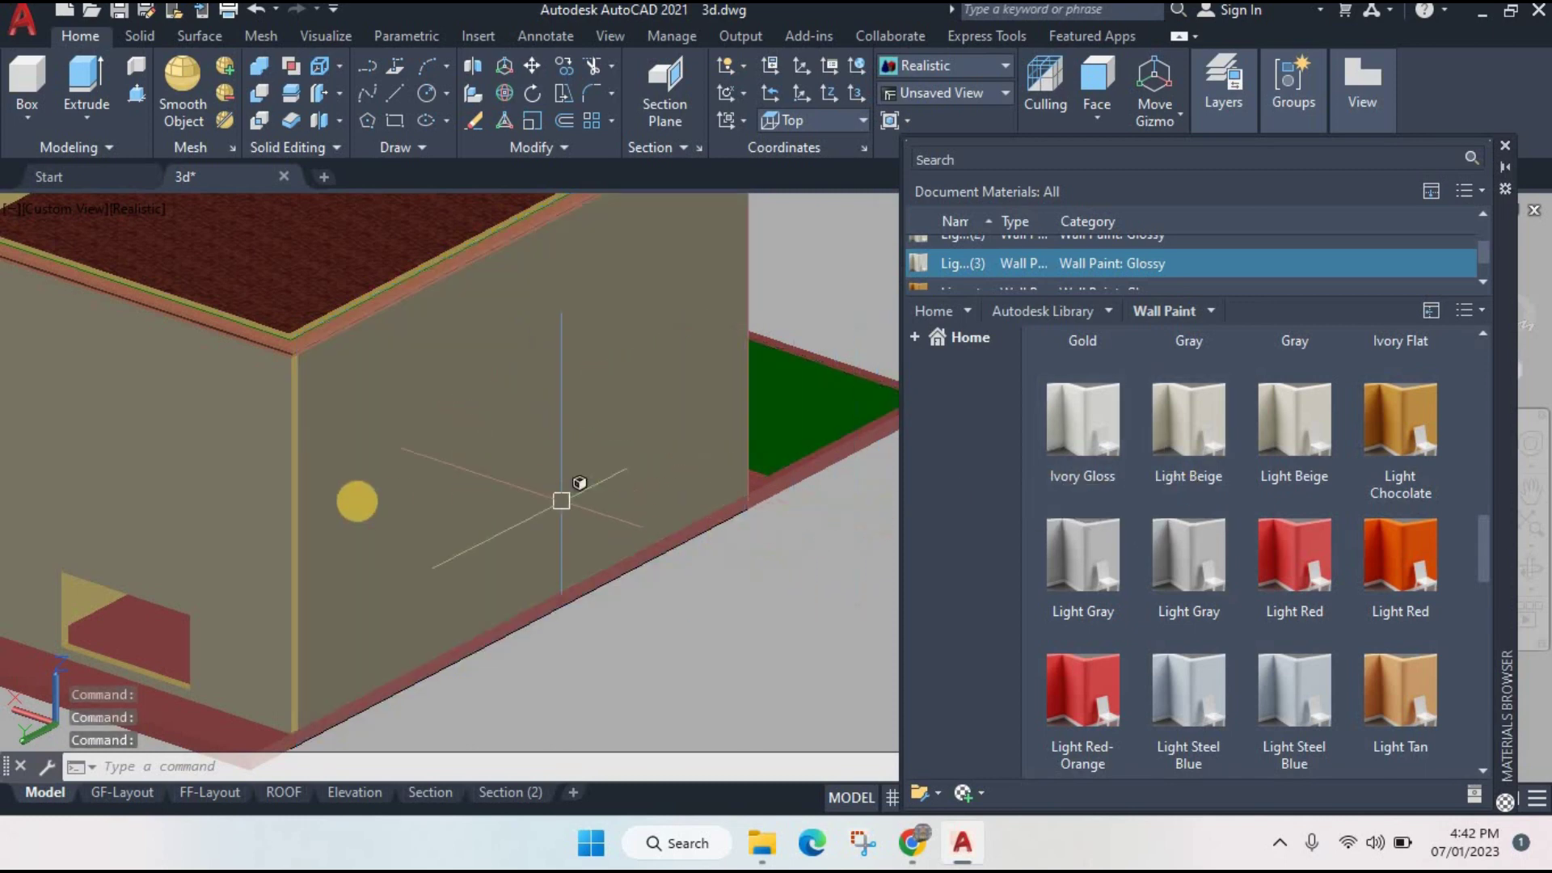
pyautogui.scroll(5, 285, 469)
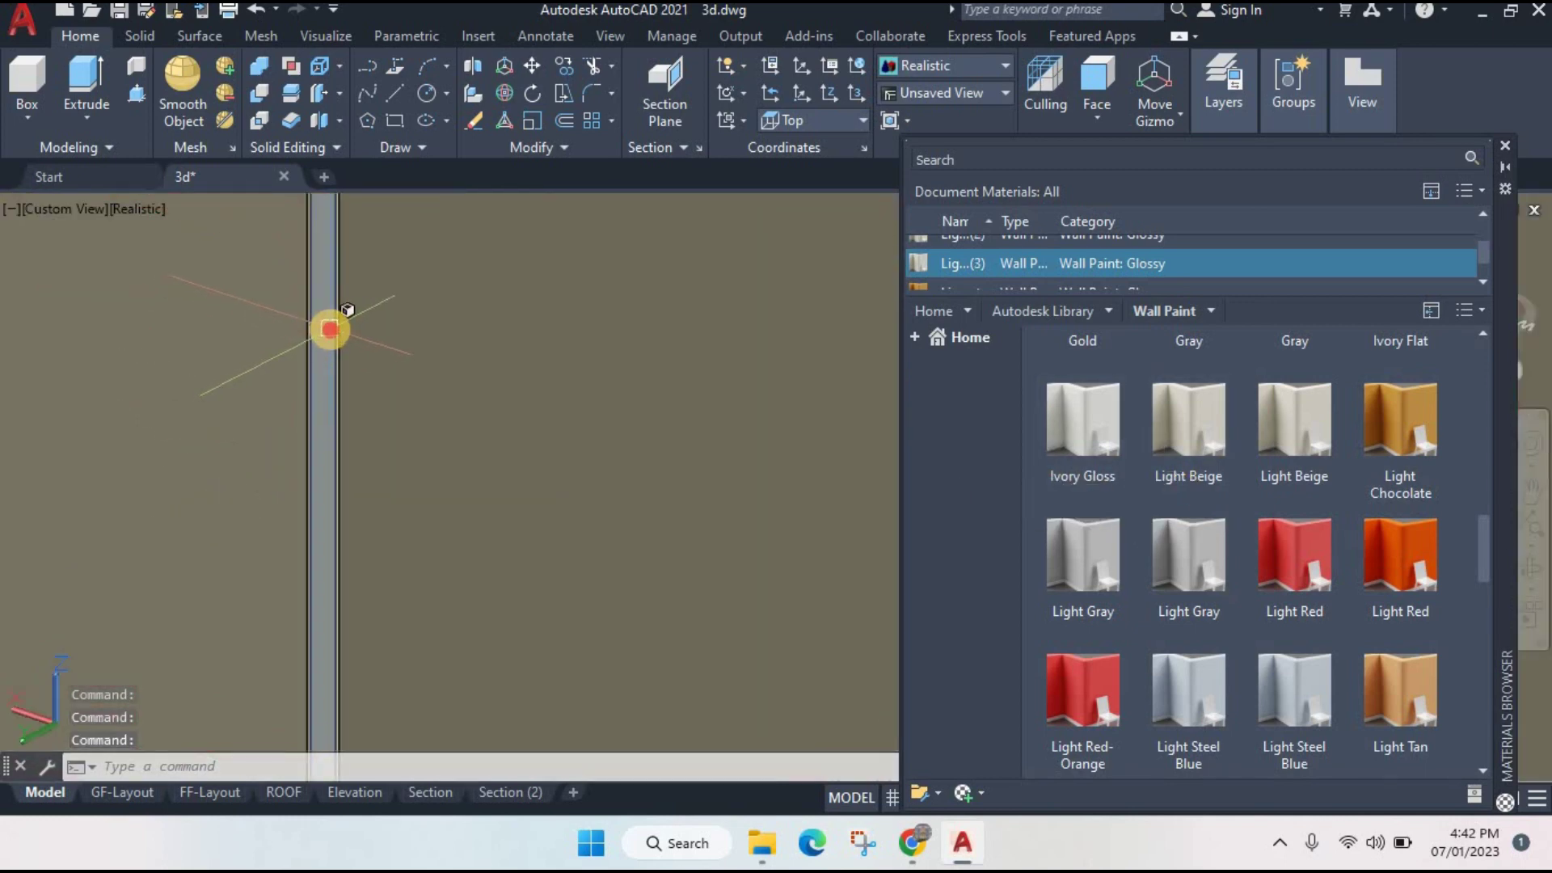
pyautogui.click(327, 330)
pyautogui.click(1174, 492)
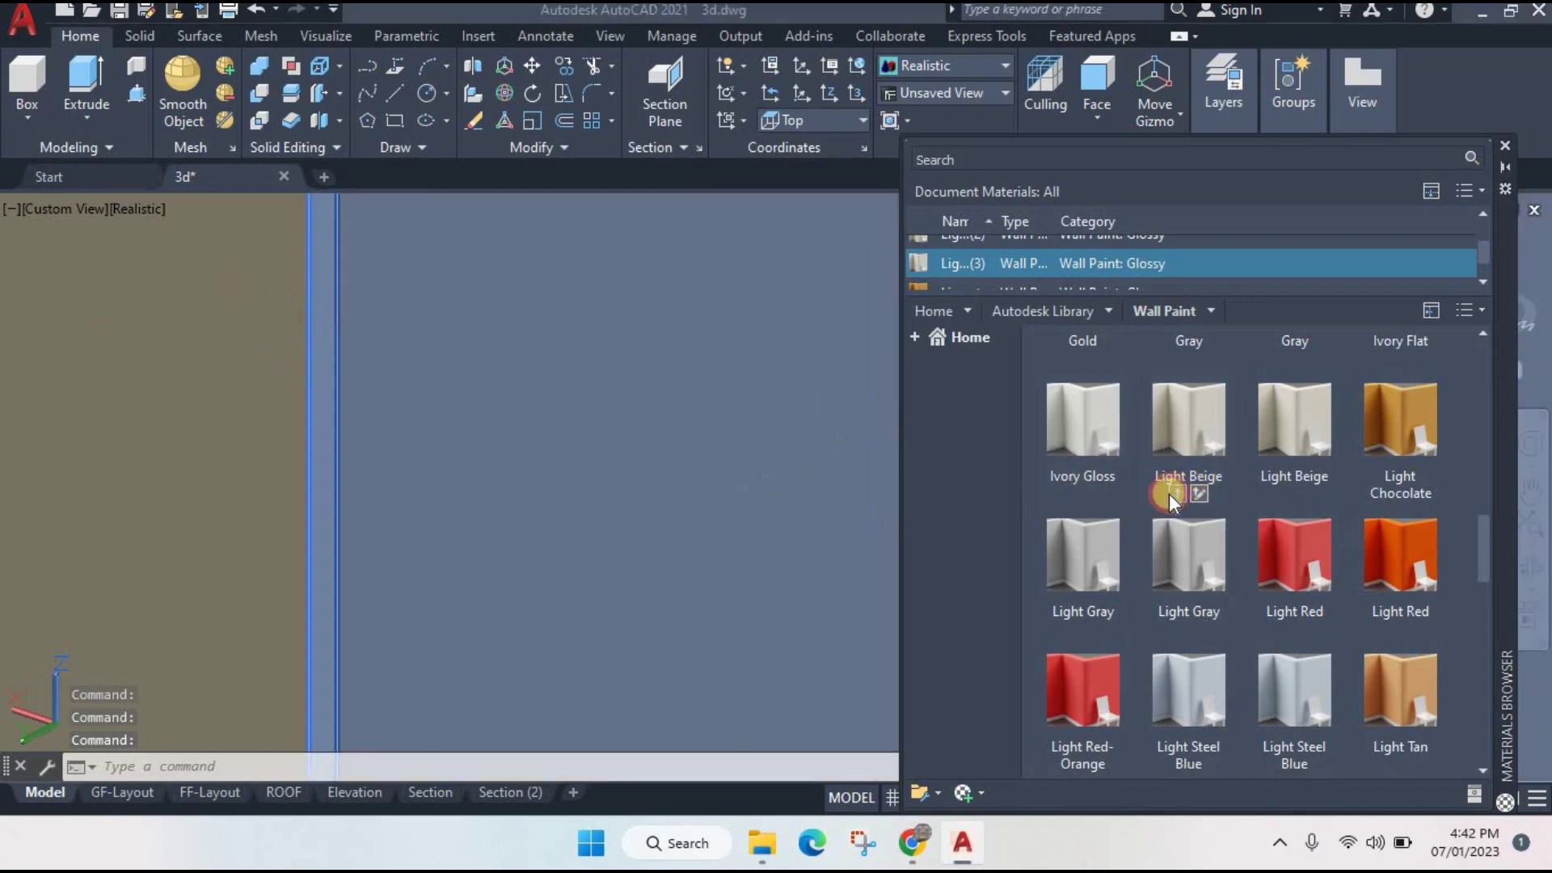
pyautogui.scroll(-5, 606, 478)
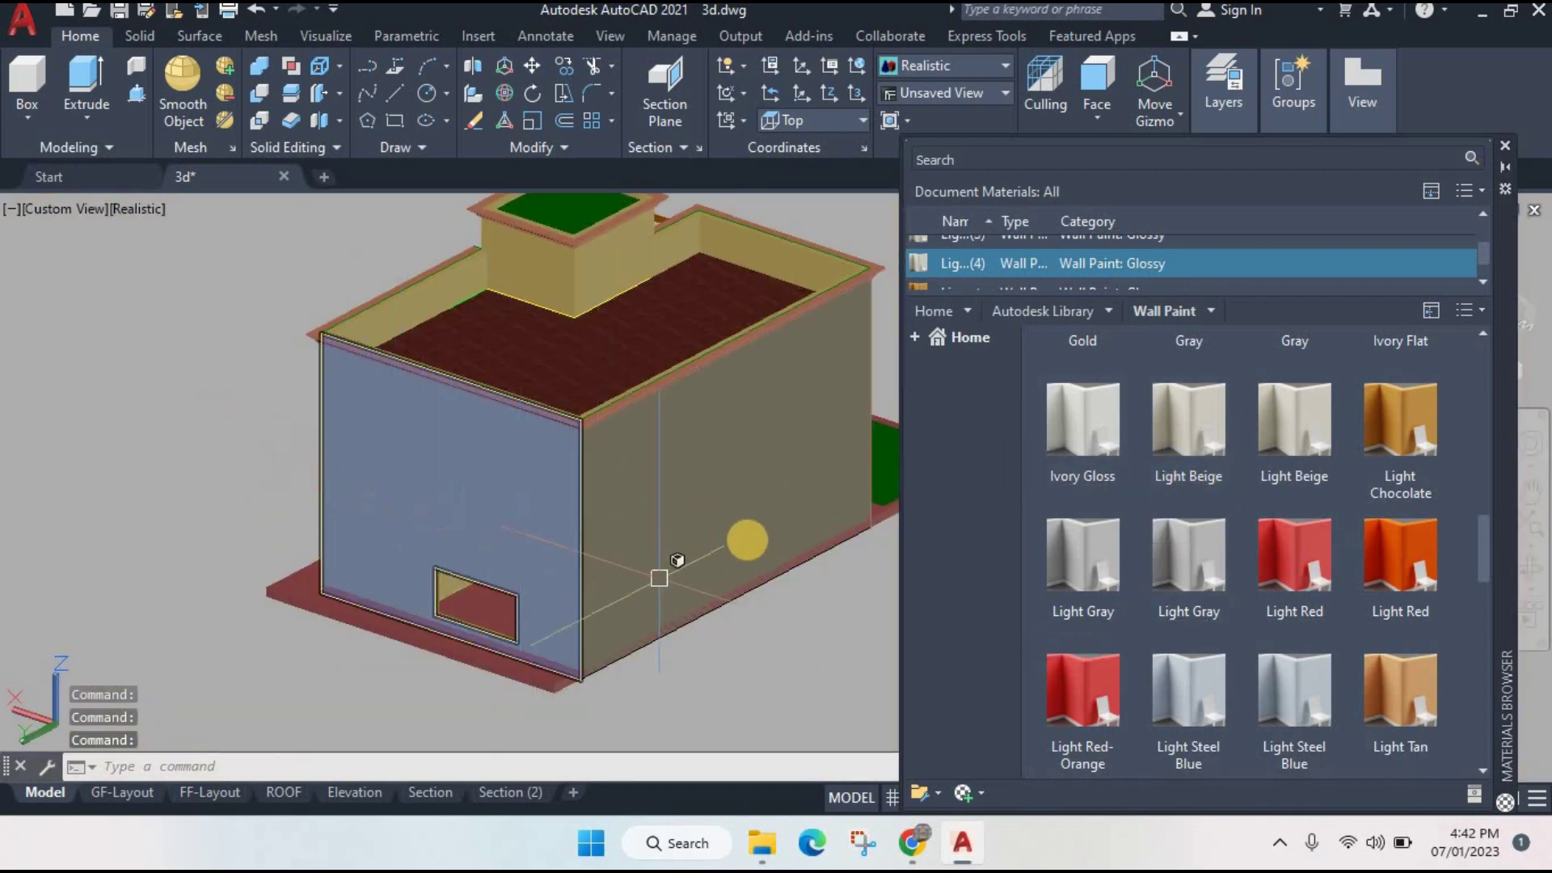
# - Orbit to the front and select the front wall with the two windows
pyautogui.moveTo(811, 468)
pyautogui.keyDown('shift'); pyautogui.mouseDown(button='middle')
pyautogui.moveTo(619, 494)
pyautogui.moveTo(421, 468)
pyautogui.moveTo(453, 465)
pyautogui.mouseUp(button='middle'); pyautogui.keyUp('shift')
pyautogui.scroll(5, 453, 465)
pyautogui.moveTo(576, 482); pyautogui.dragTo(606, 580, button='middle')
pyautogui.scroll(-5, 589, 485)
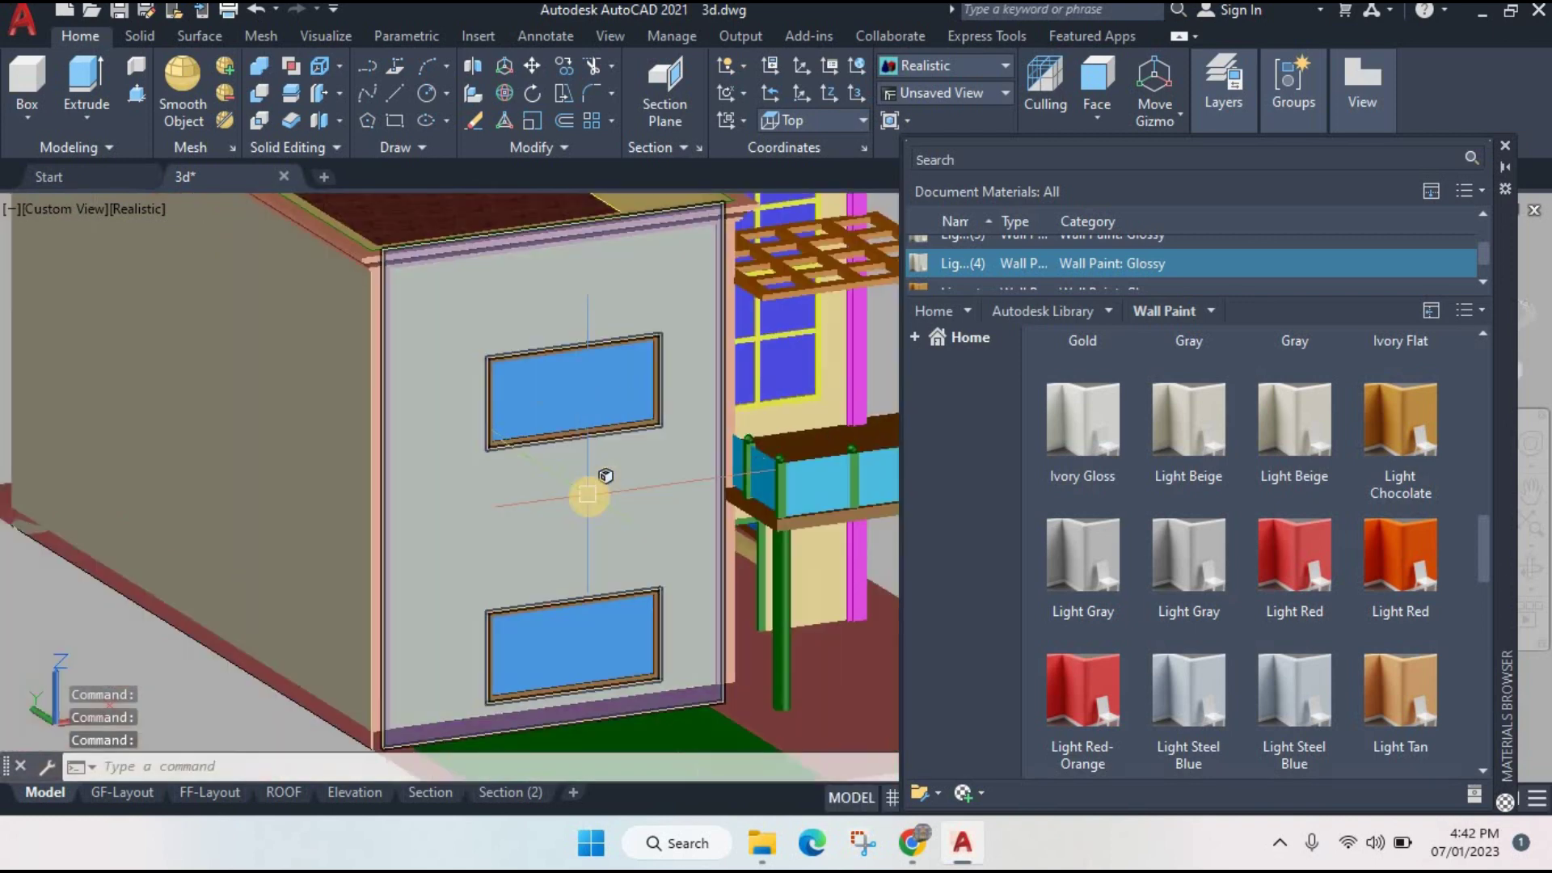
pyautogui.scroll(-3, 589, 485)
pyautogui.click(603, 478)
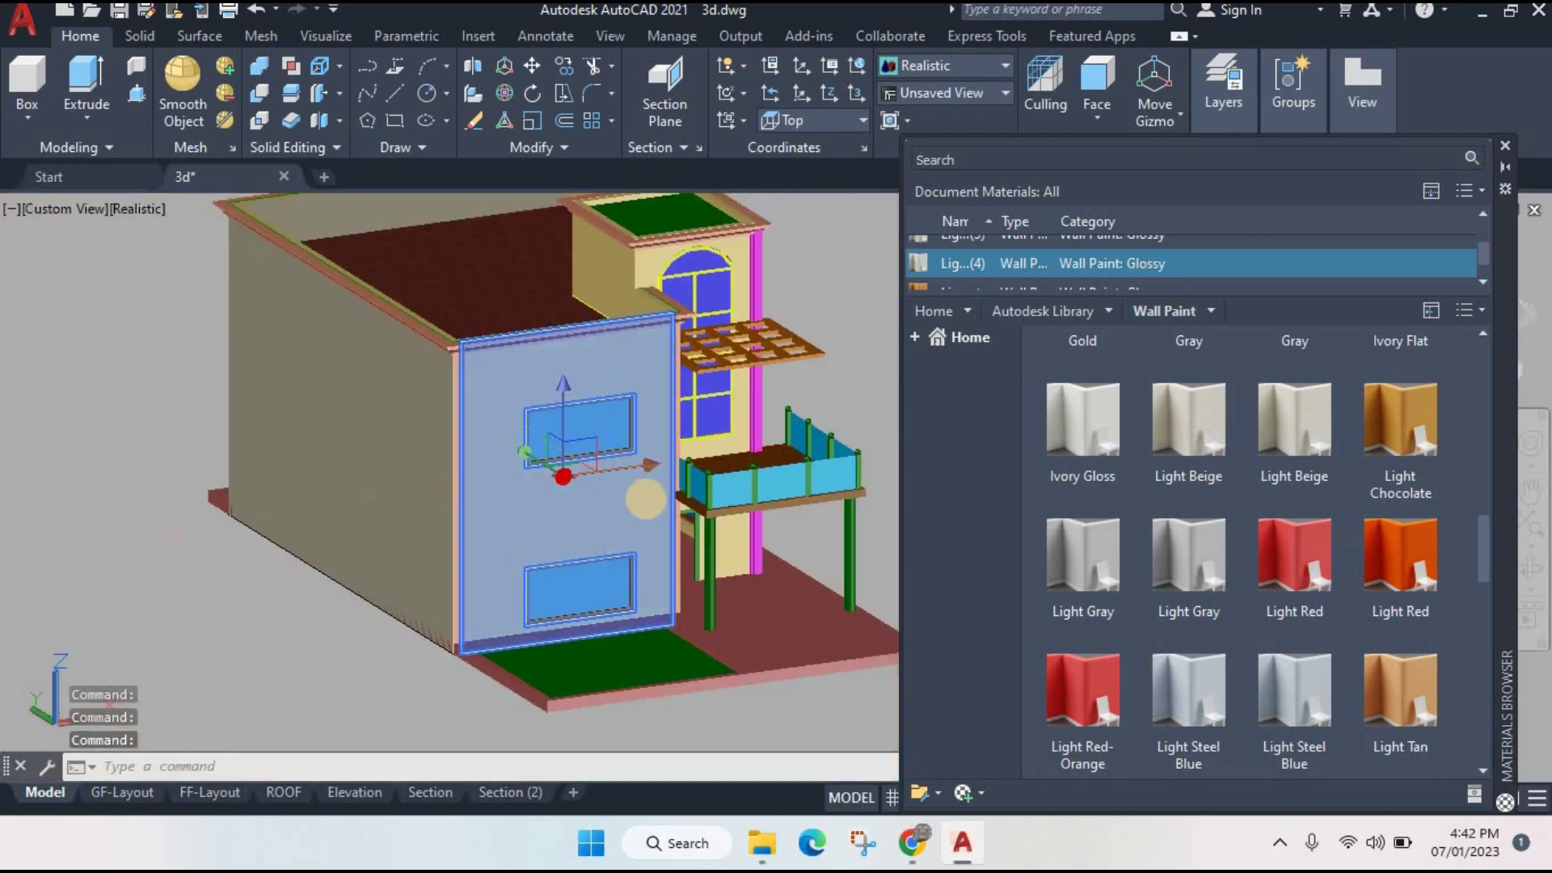
# - Browse the library's Masonry materials, then reopen the category list
pyautogui.scroll(1, 1118, 331)
pyautogui.click(1108, 310)
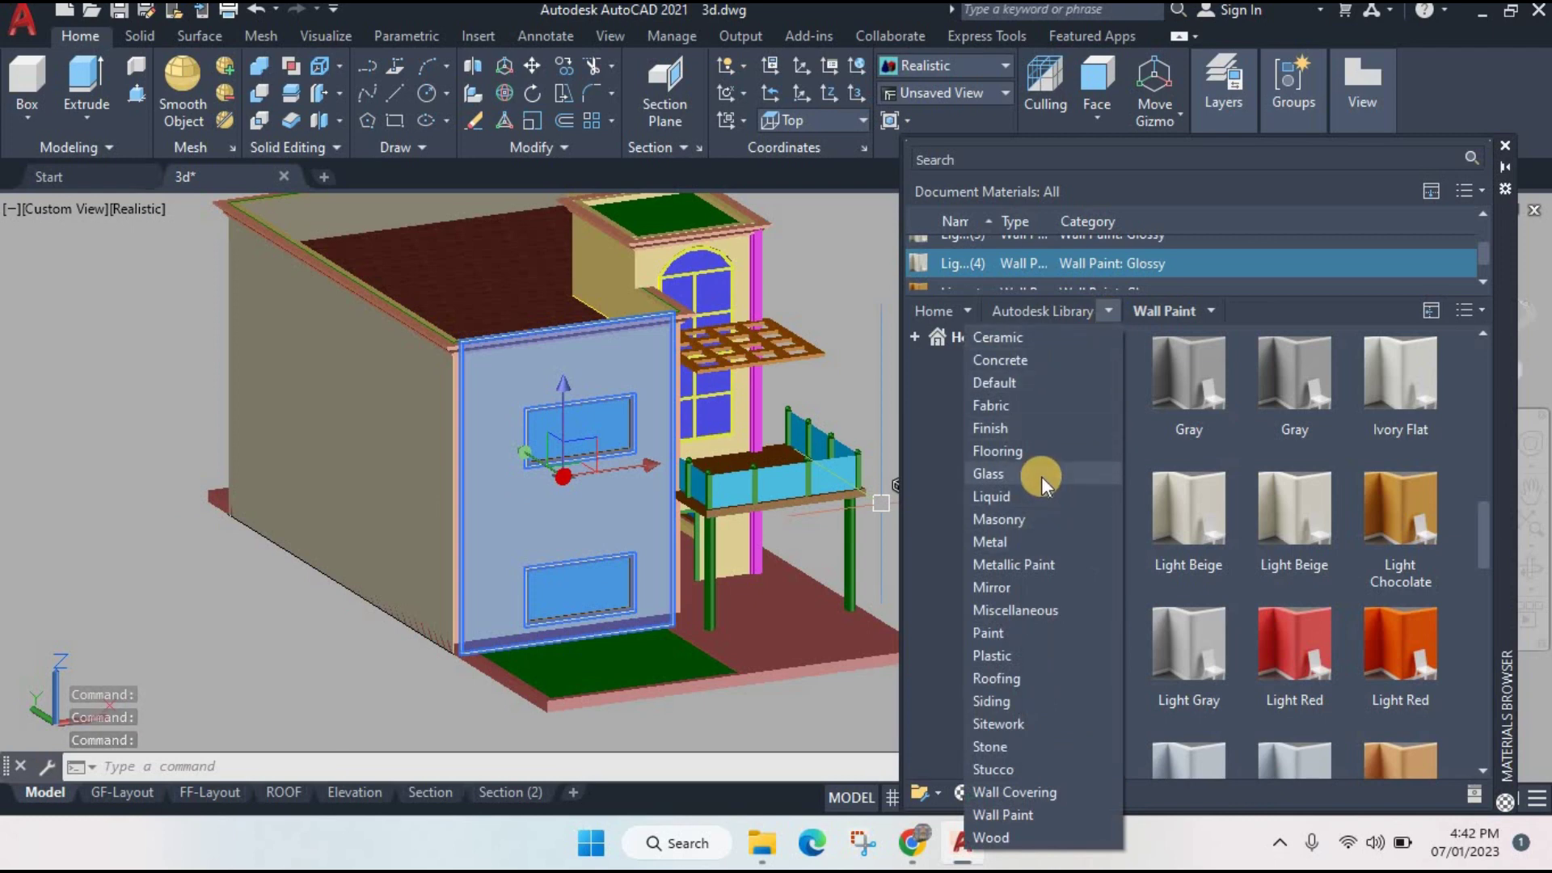
pyautogui.click(1033, 521)
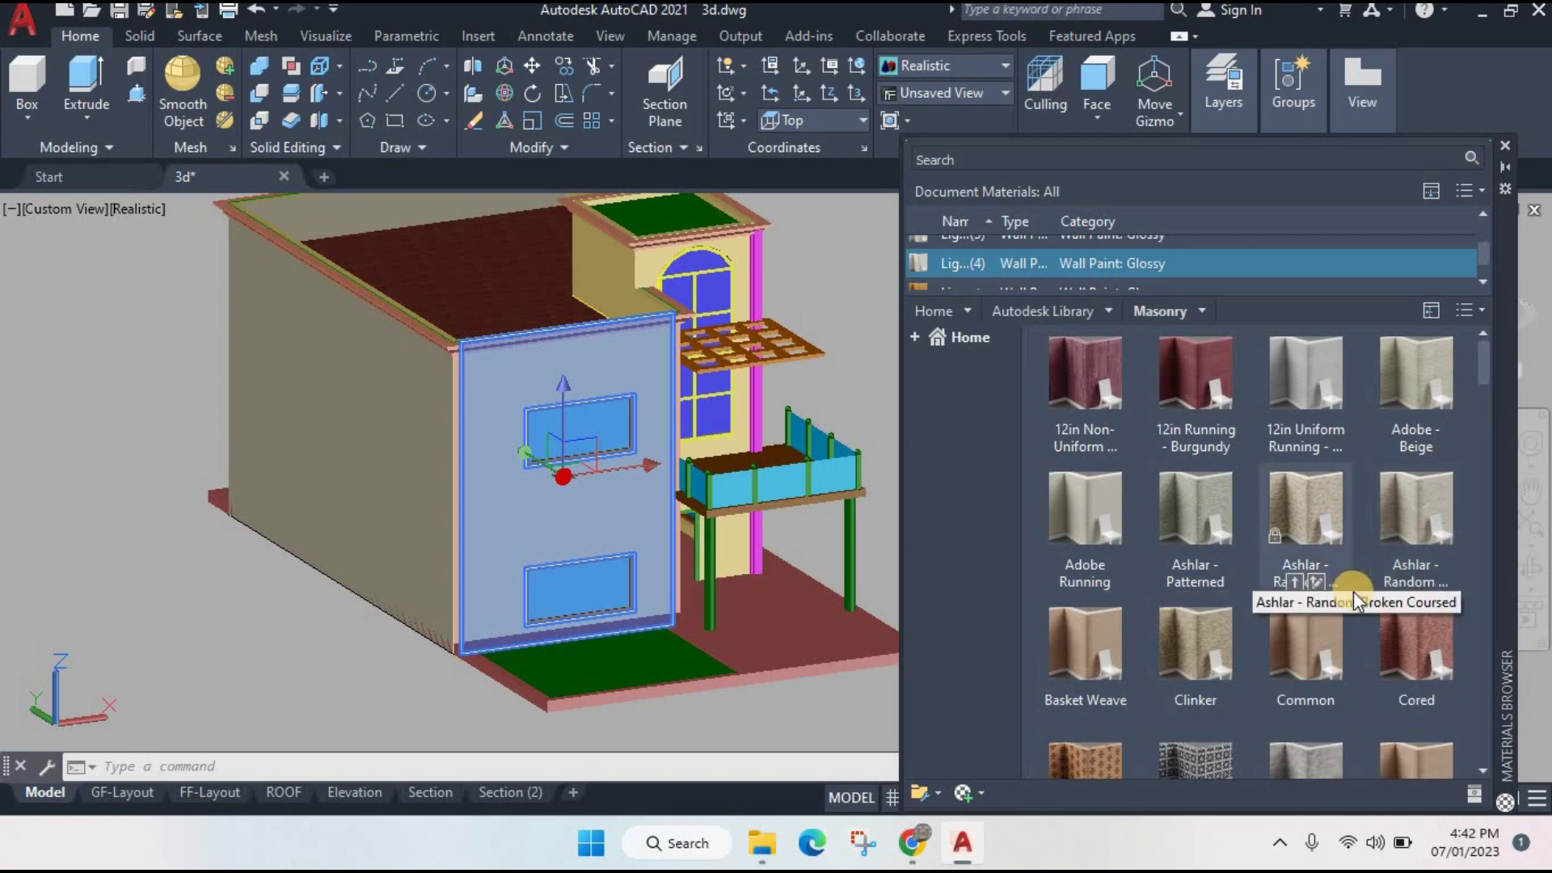
pyautogui.scroll(-3, 1351, 602)
pyautogui.scroll(-3, 1346, 622)
pyautogui.scroll(-3, 1350, 651)
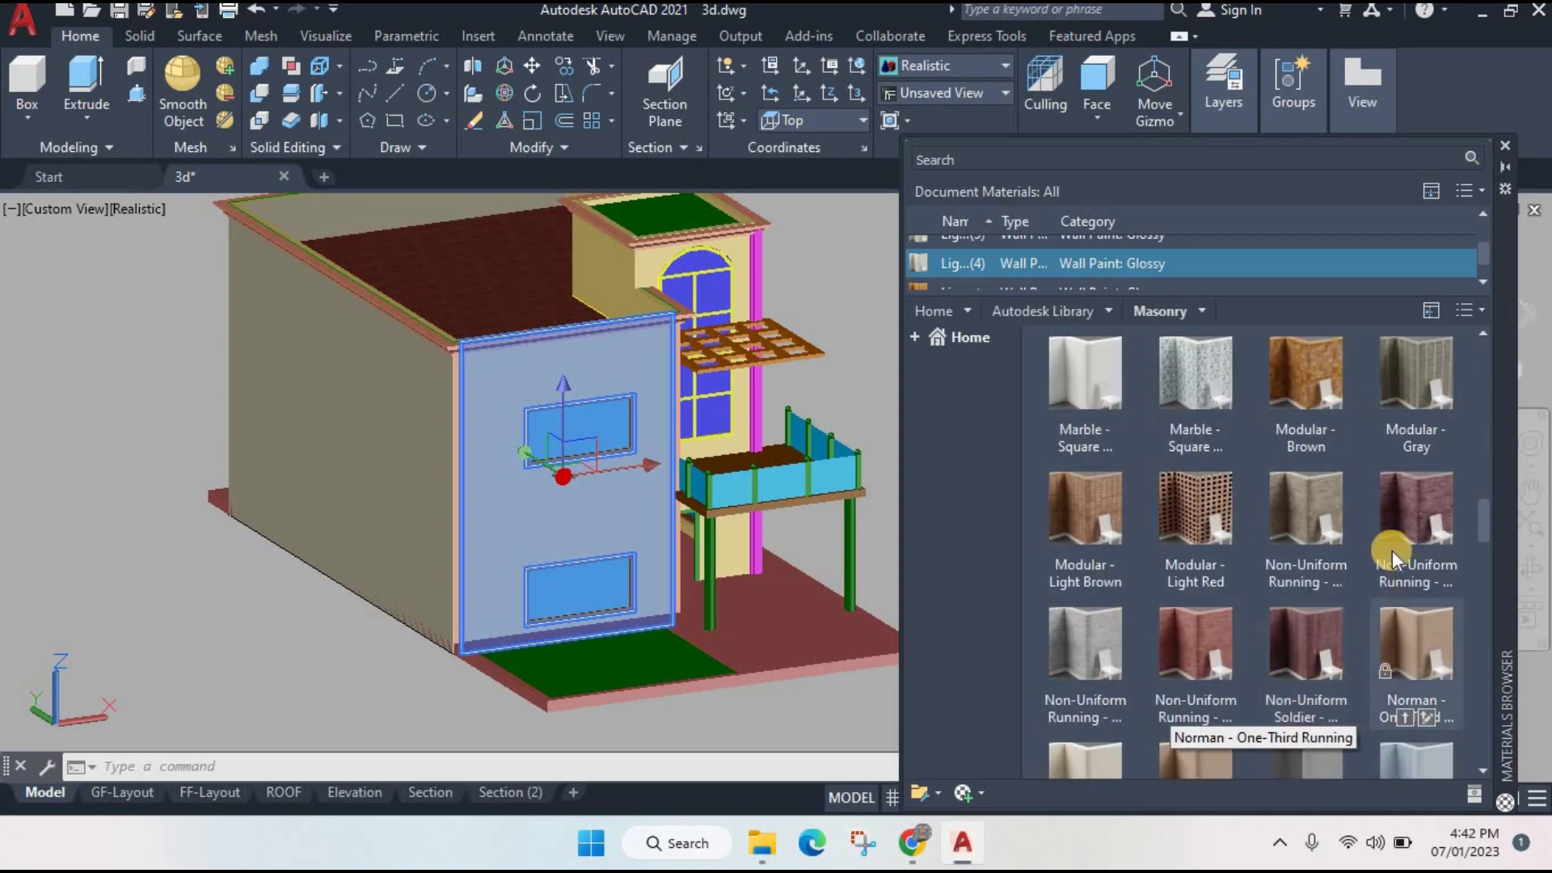
pyautogui.scroll(-3, 1329, 509)
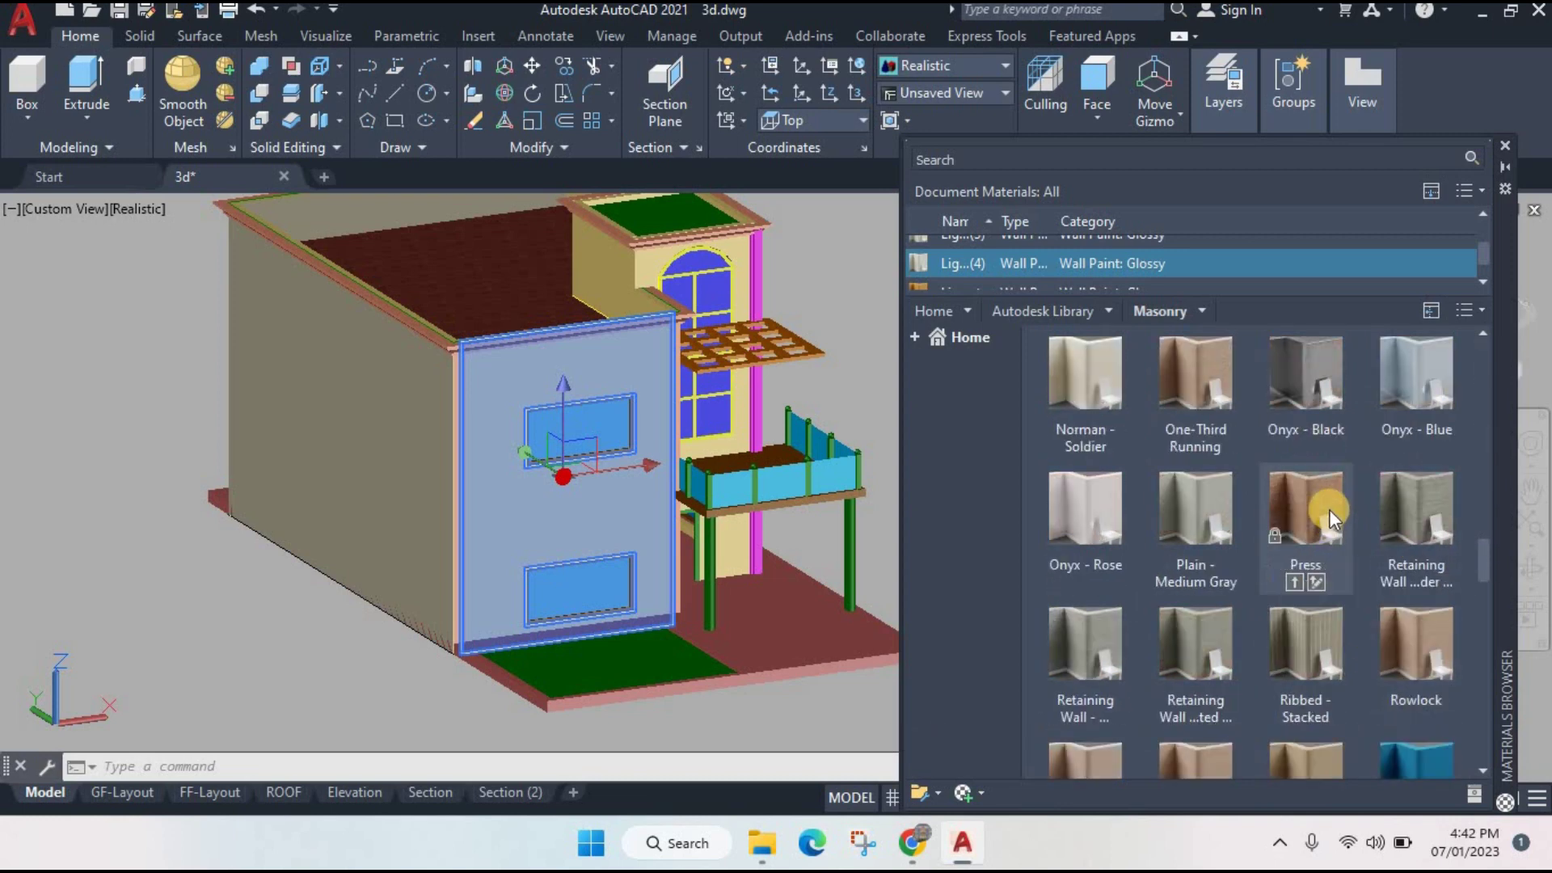
pyautogui.scroll(-3, 1343, 574)
pyautogui.scroll(-3, 1336, 582)
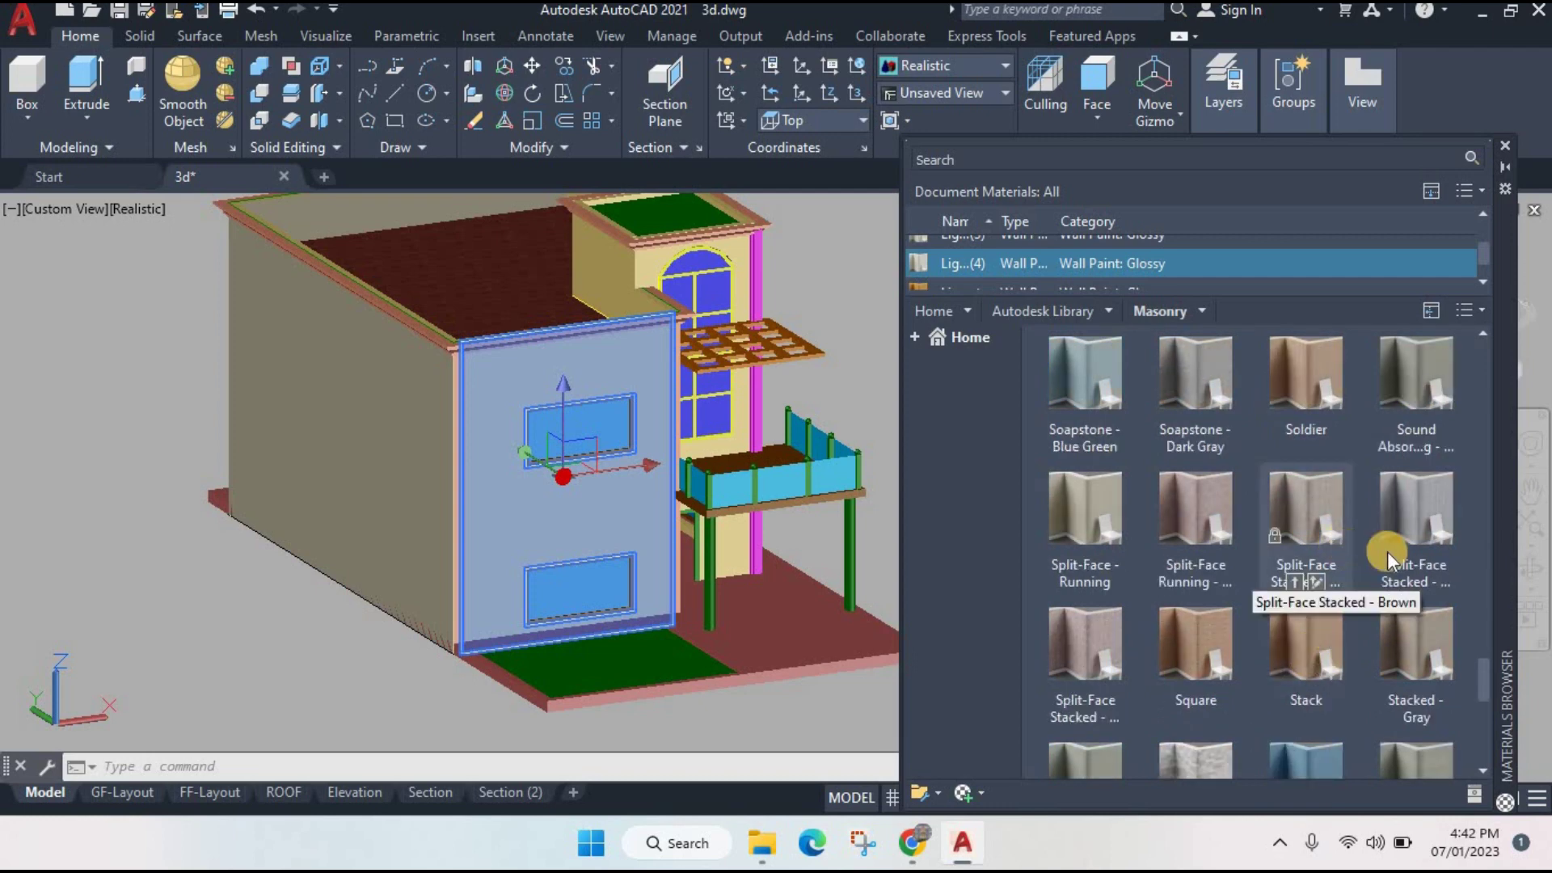
pyautogui.scroll(-3, 1326, 533)
pyautogui.scroll(-2, 1317, 599)
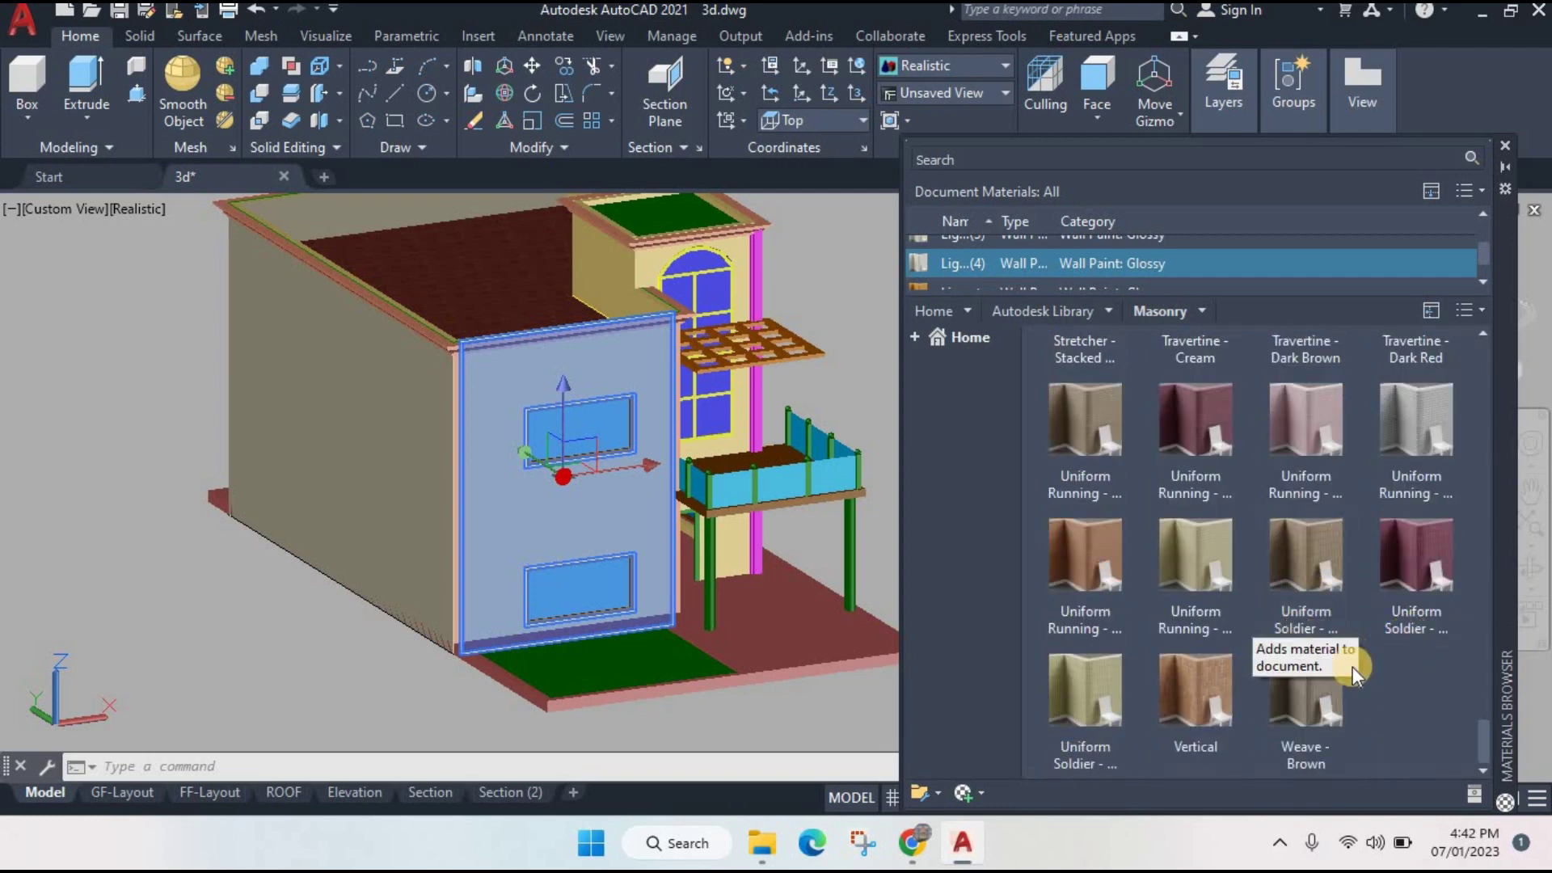
pyautogui.scroll(3, 1321, 565)
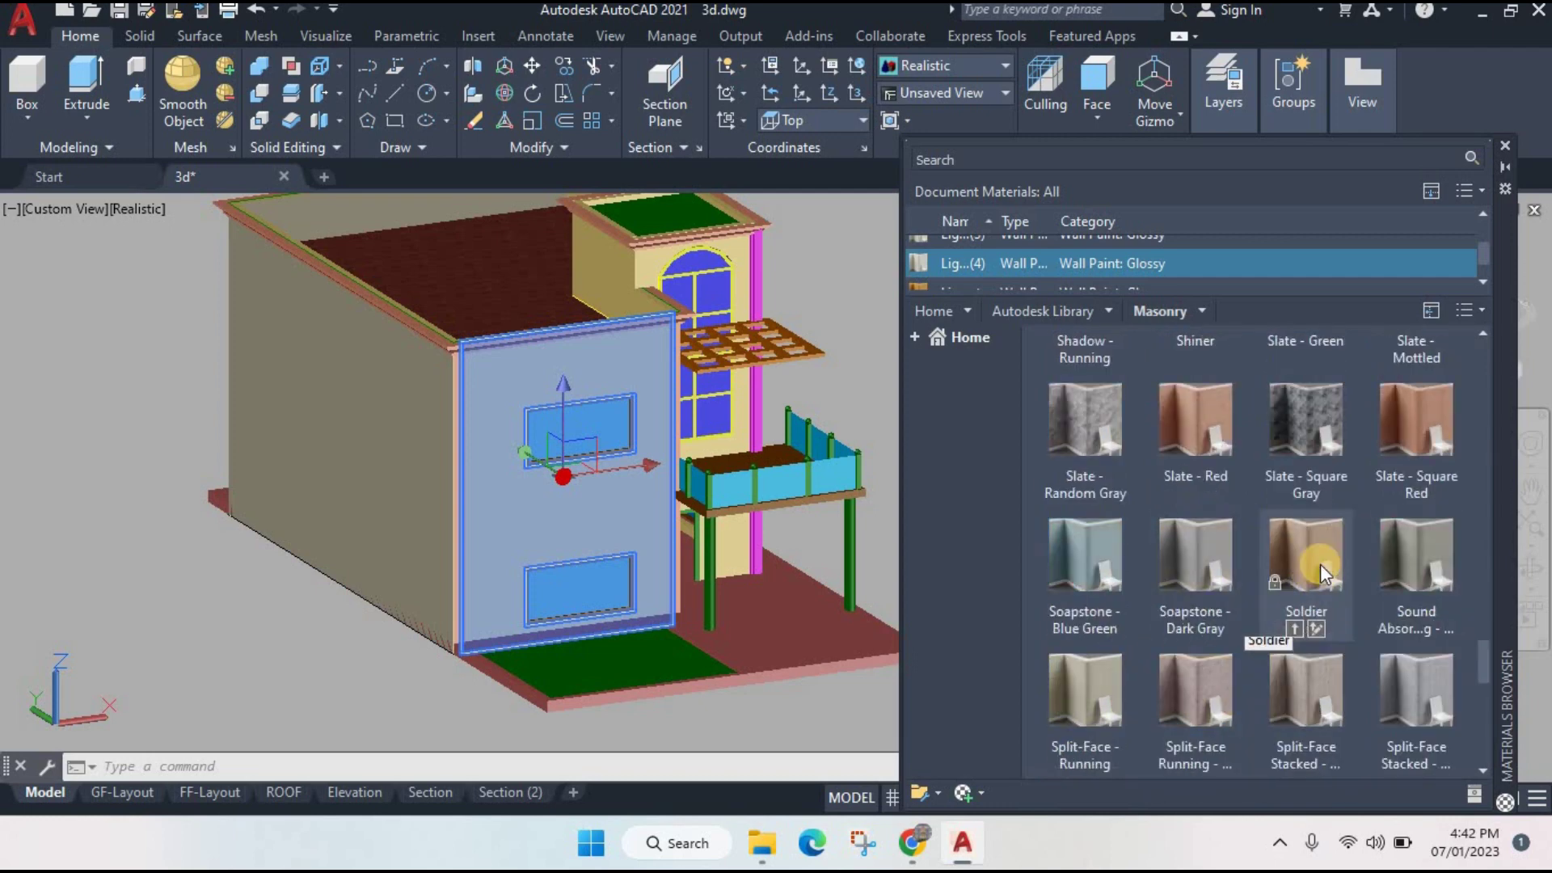
pyautogui.scroll(3, 1320, 558)
pyautogui.scroll(3, 1317, 546)
pyautogui.scroll(3, 1317, 545)
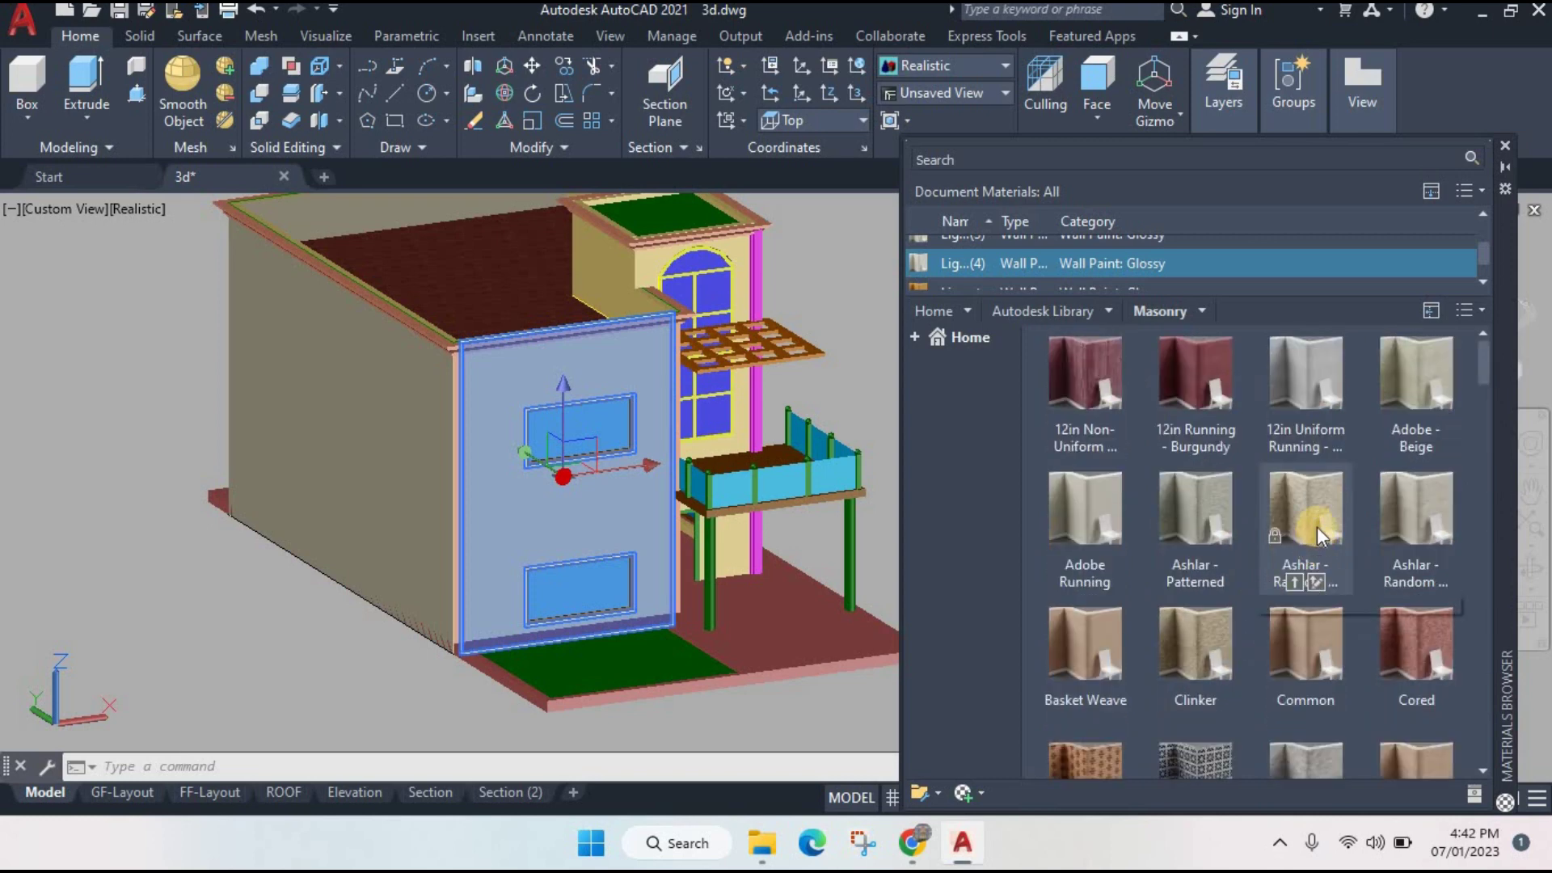
pyautogui.click(1110, 311)
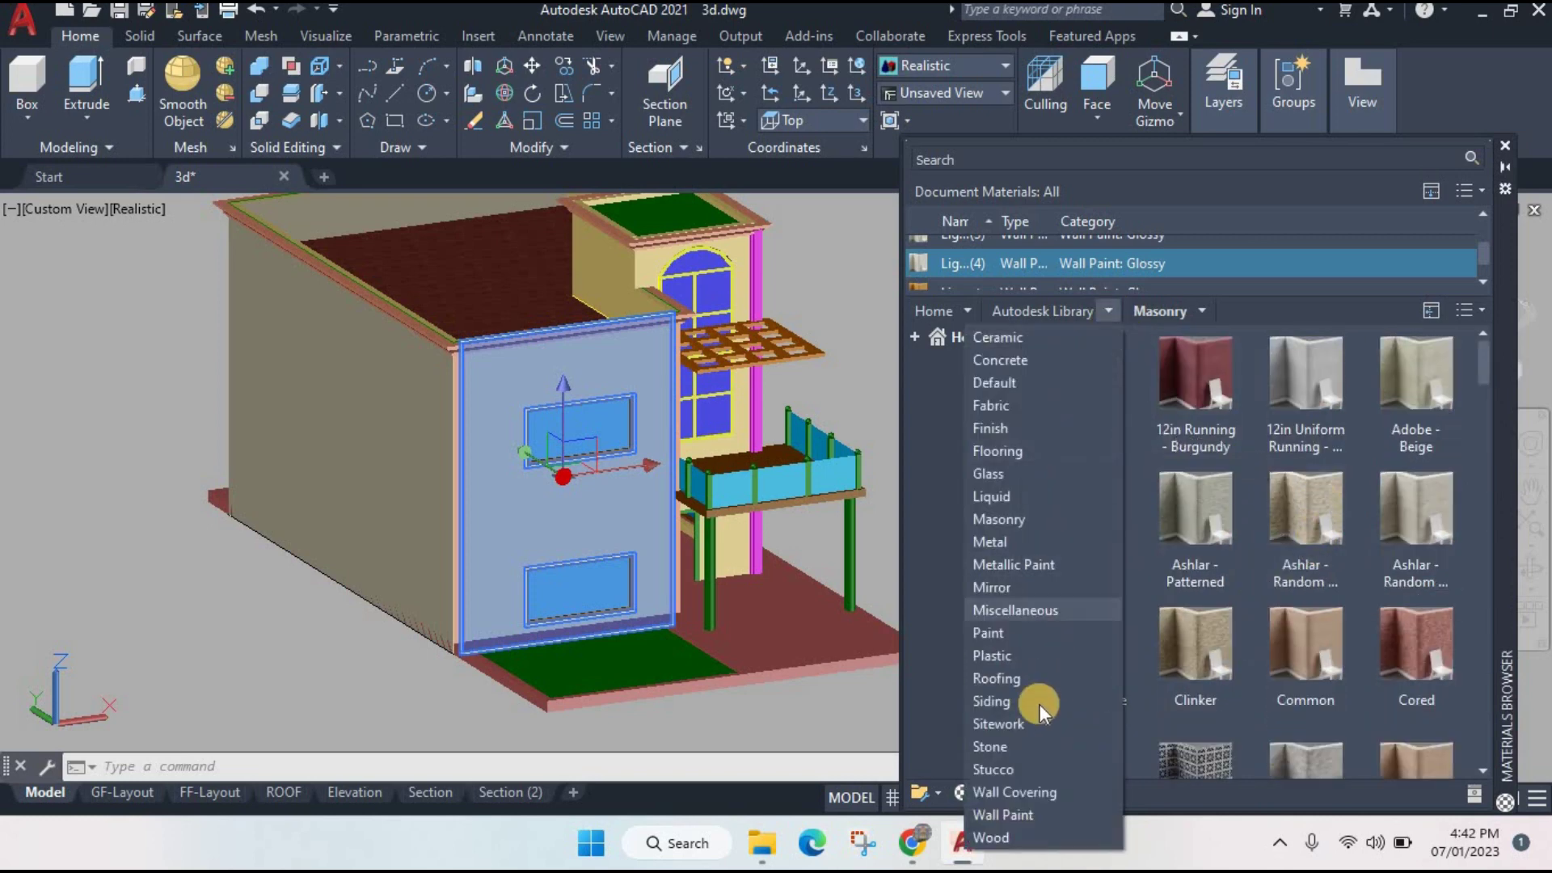
# - Apply a rectangular stone, then Coarse Polished - White marble, to the front wall
pyautogui.click(1024, 747)
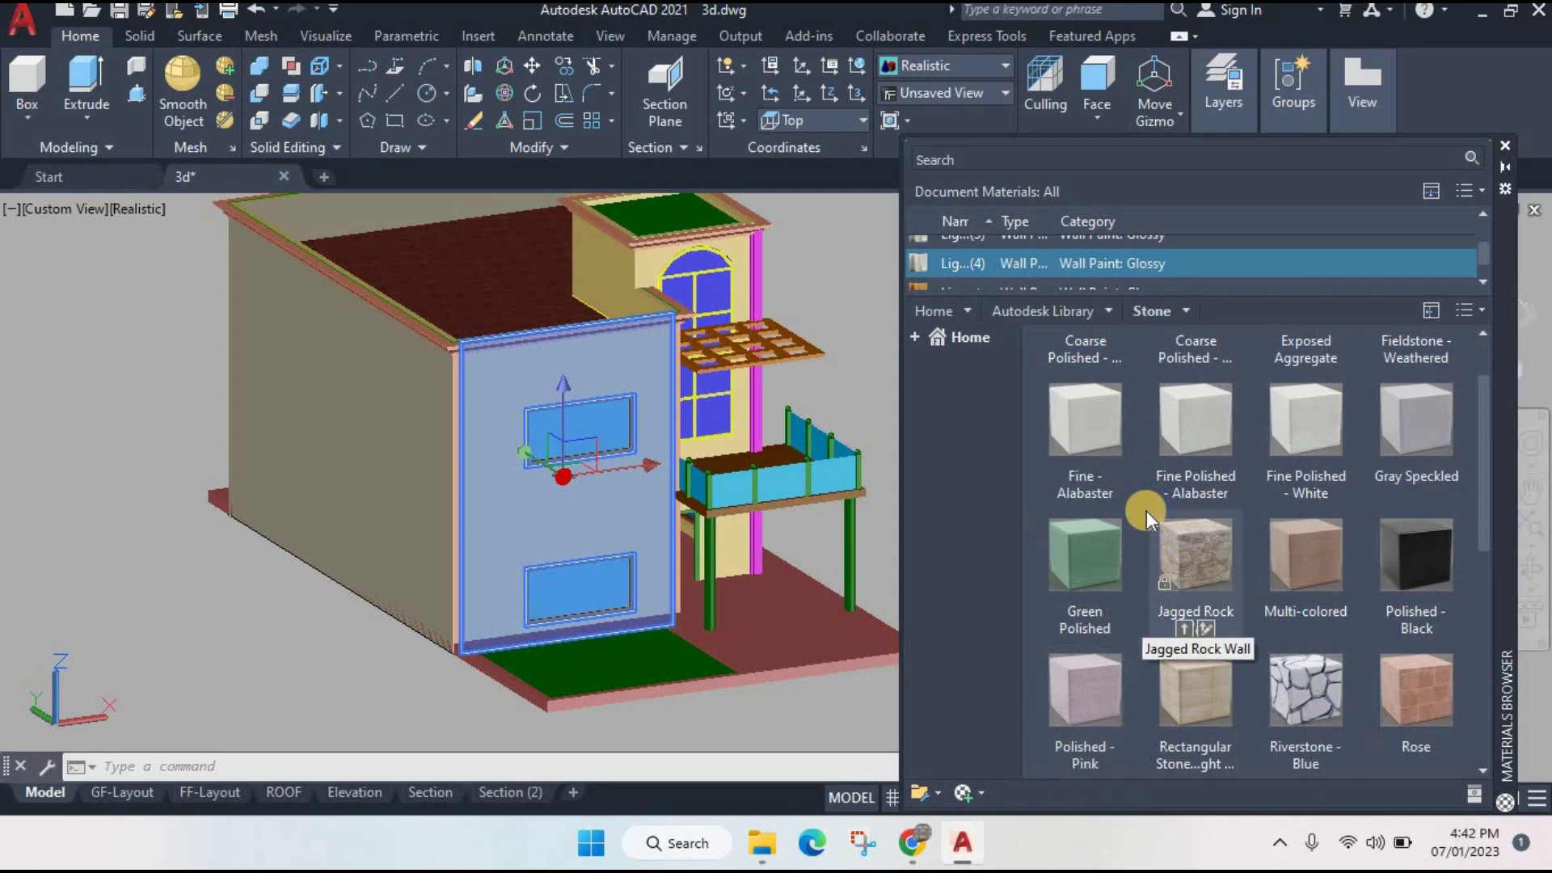
pyautogui.click(832, 600)
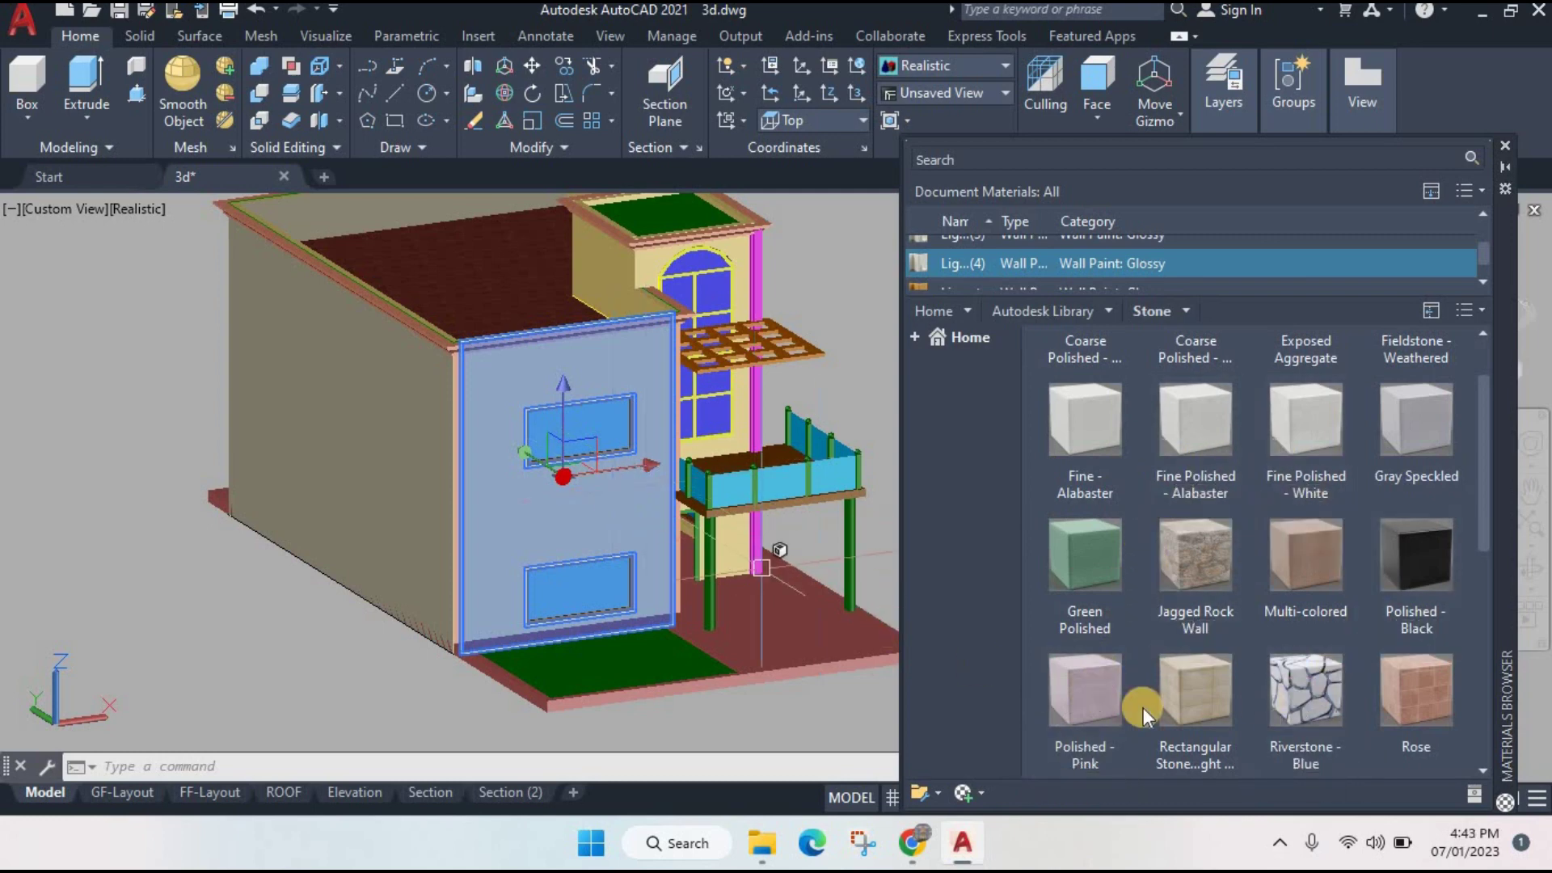
pyautogui.click(1181, 765)
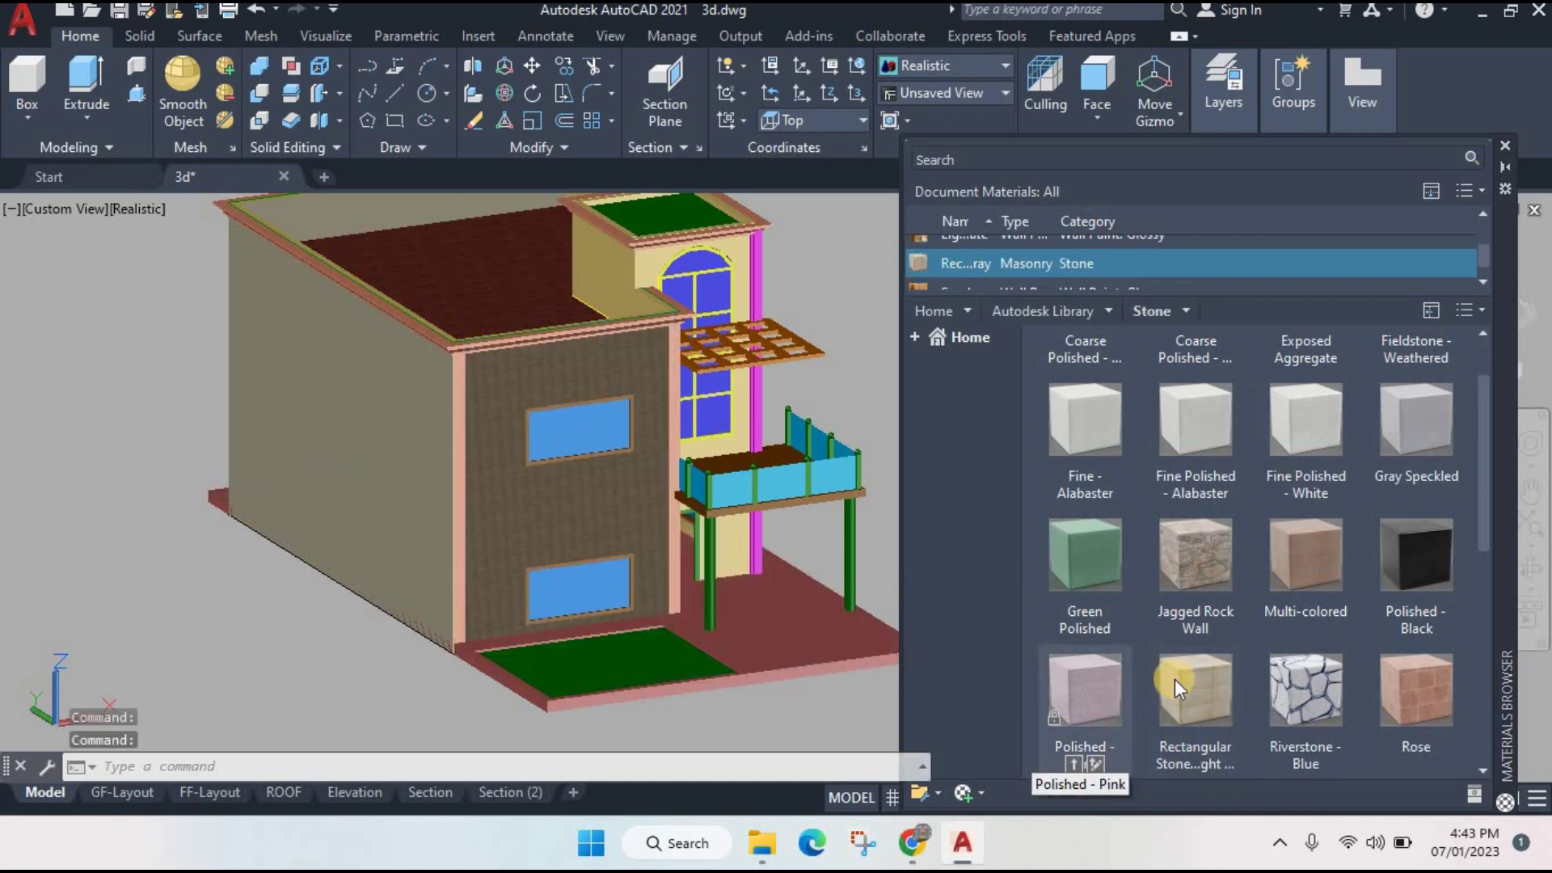
pyautogui.scroll(1, 1297, 520)
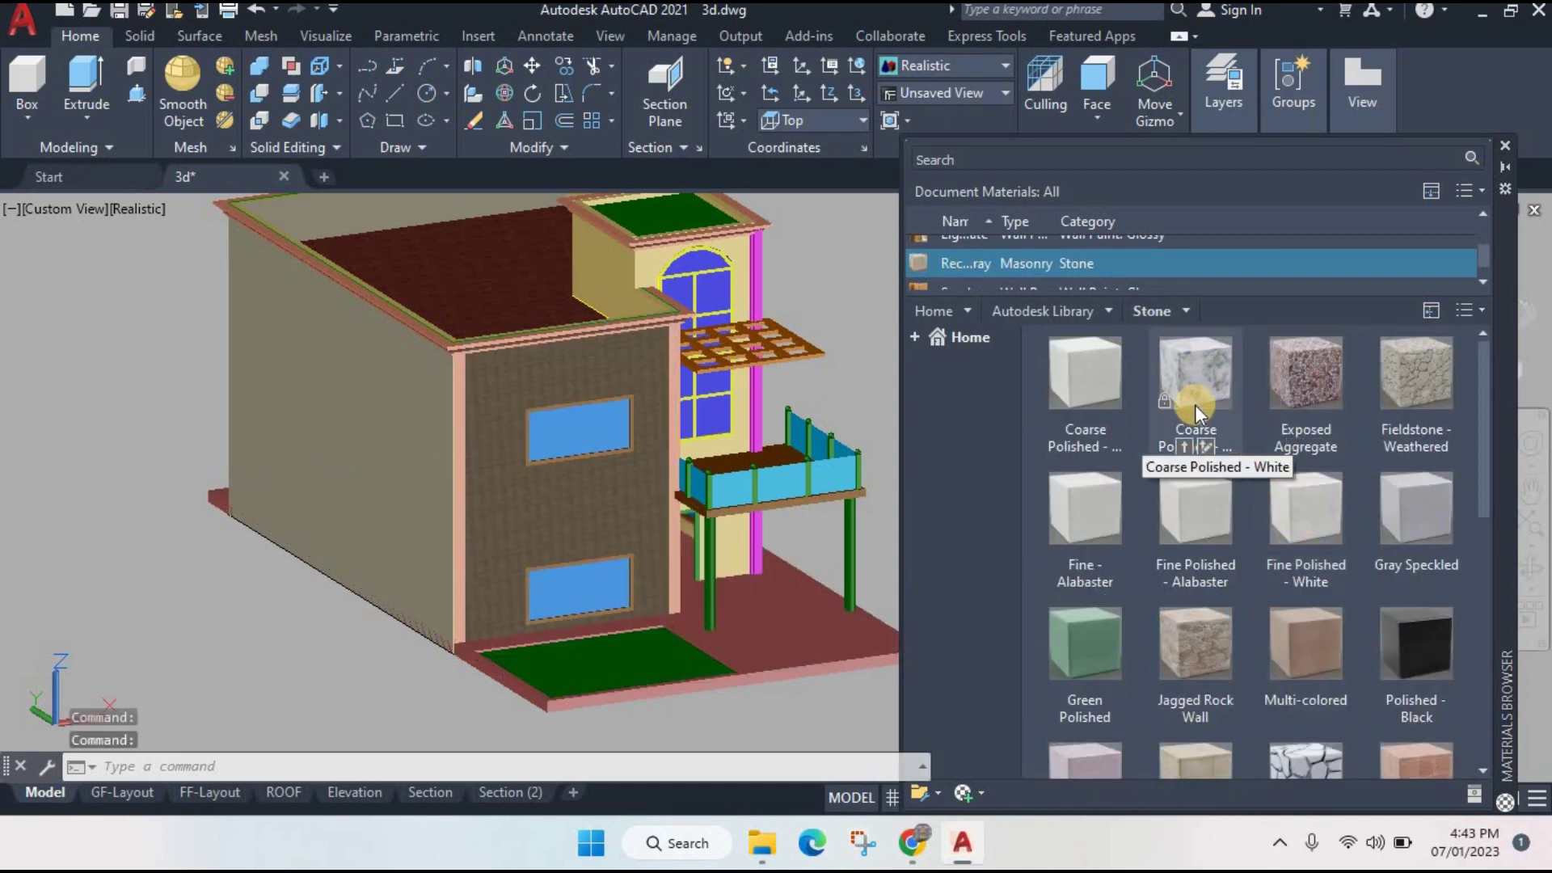
pyautogui.click(647, 388)
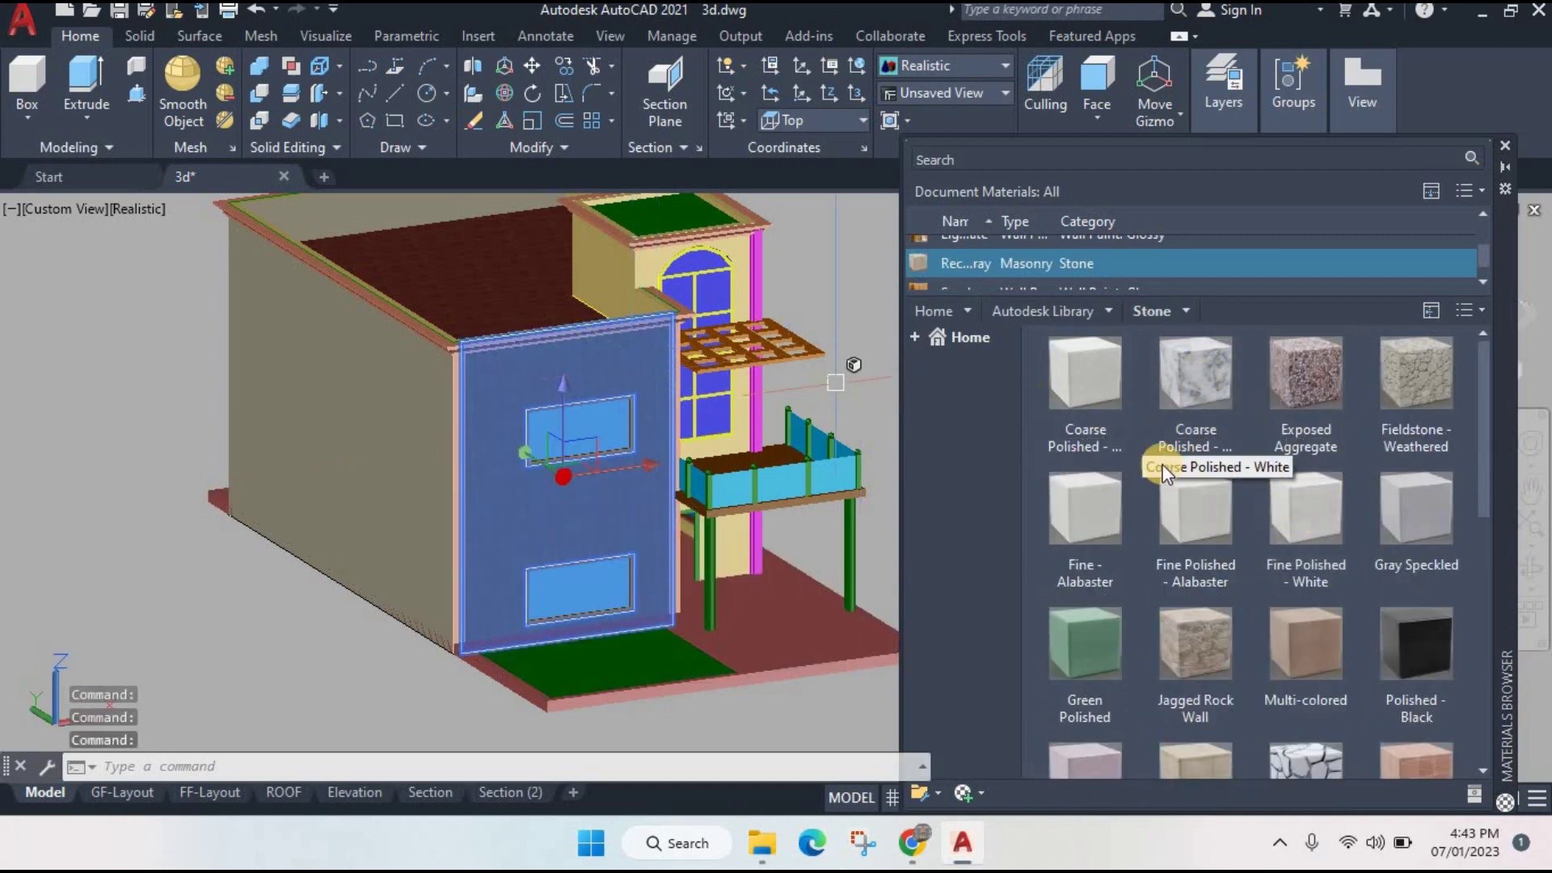
pyautogui.click(1188, 449)
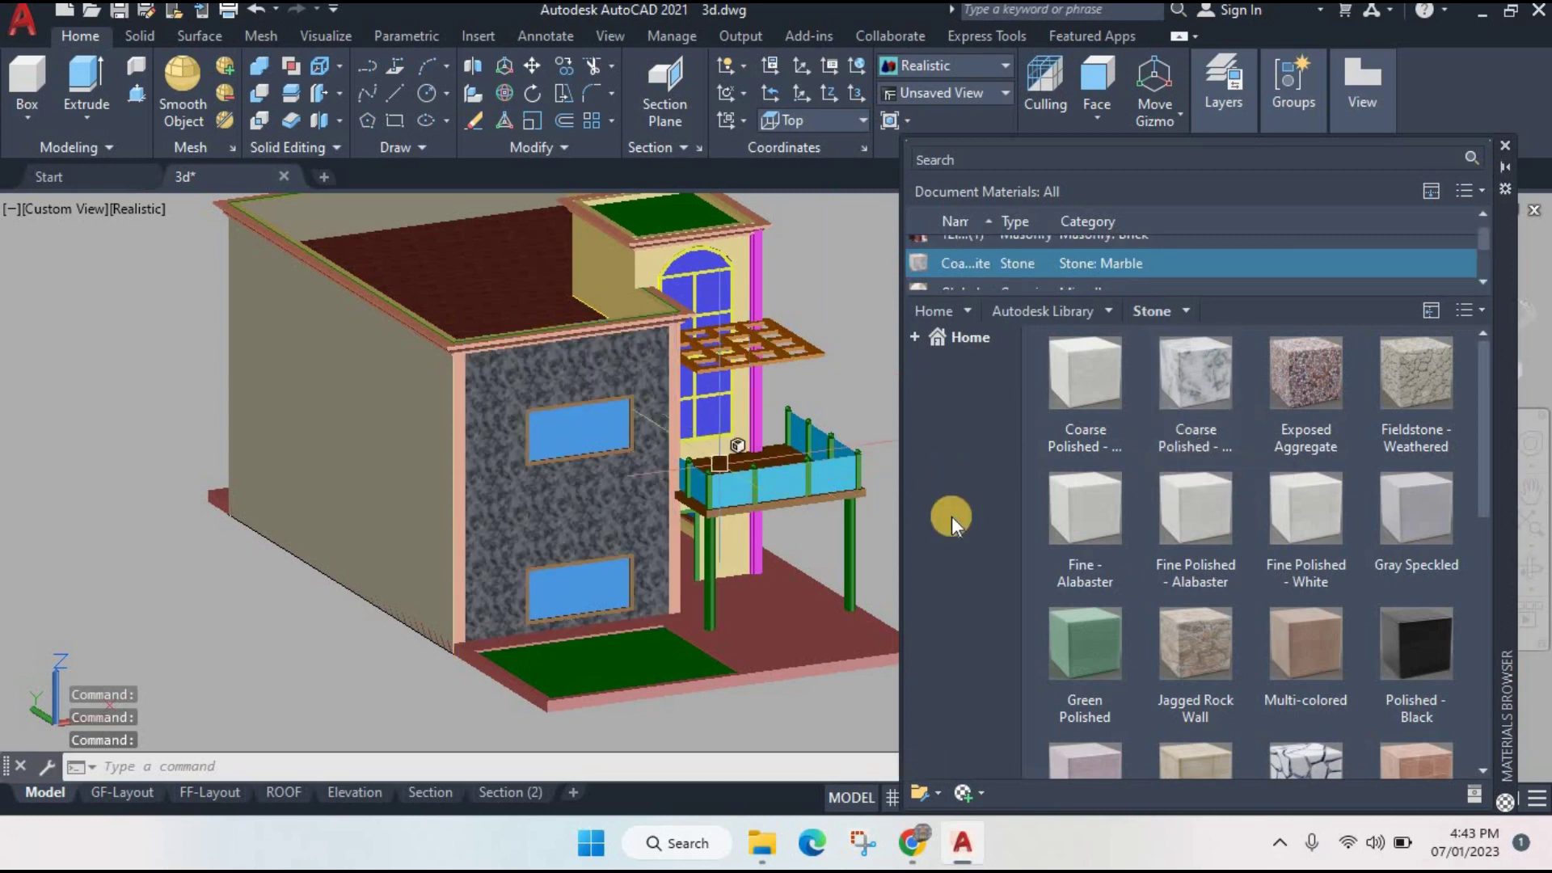
# - Add the Floral Brown wallpaper from Wall Covering and reselect the front wall
pyautogui.scroll(-5, 1230, 511)
pyautogui.scroll(-3, 1233, 526)
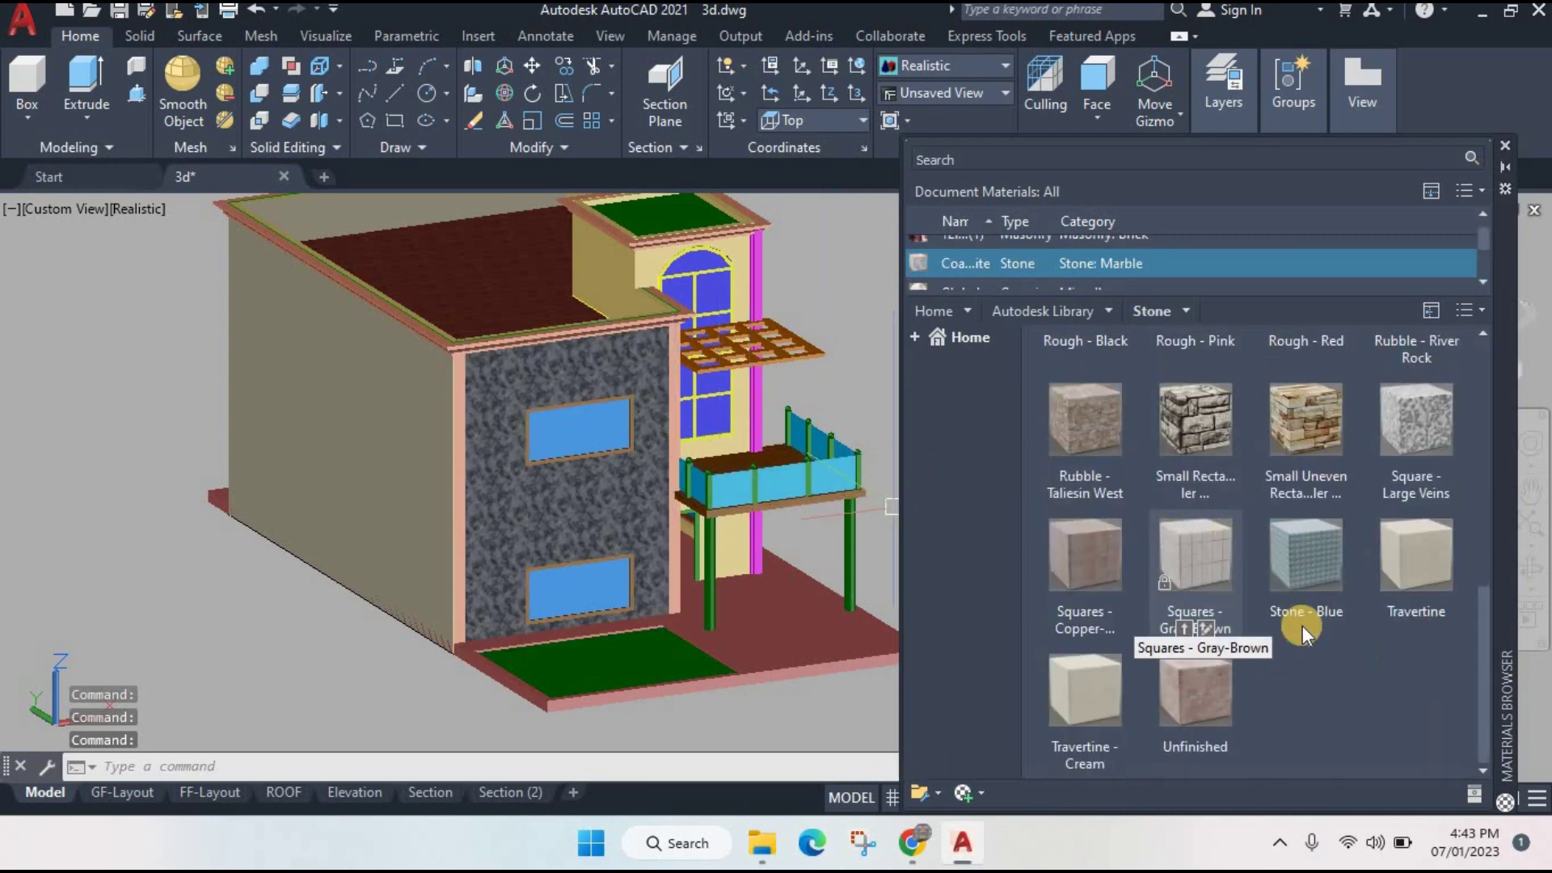
pyautogui.scroll(2, 1113, 346)
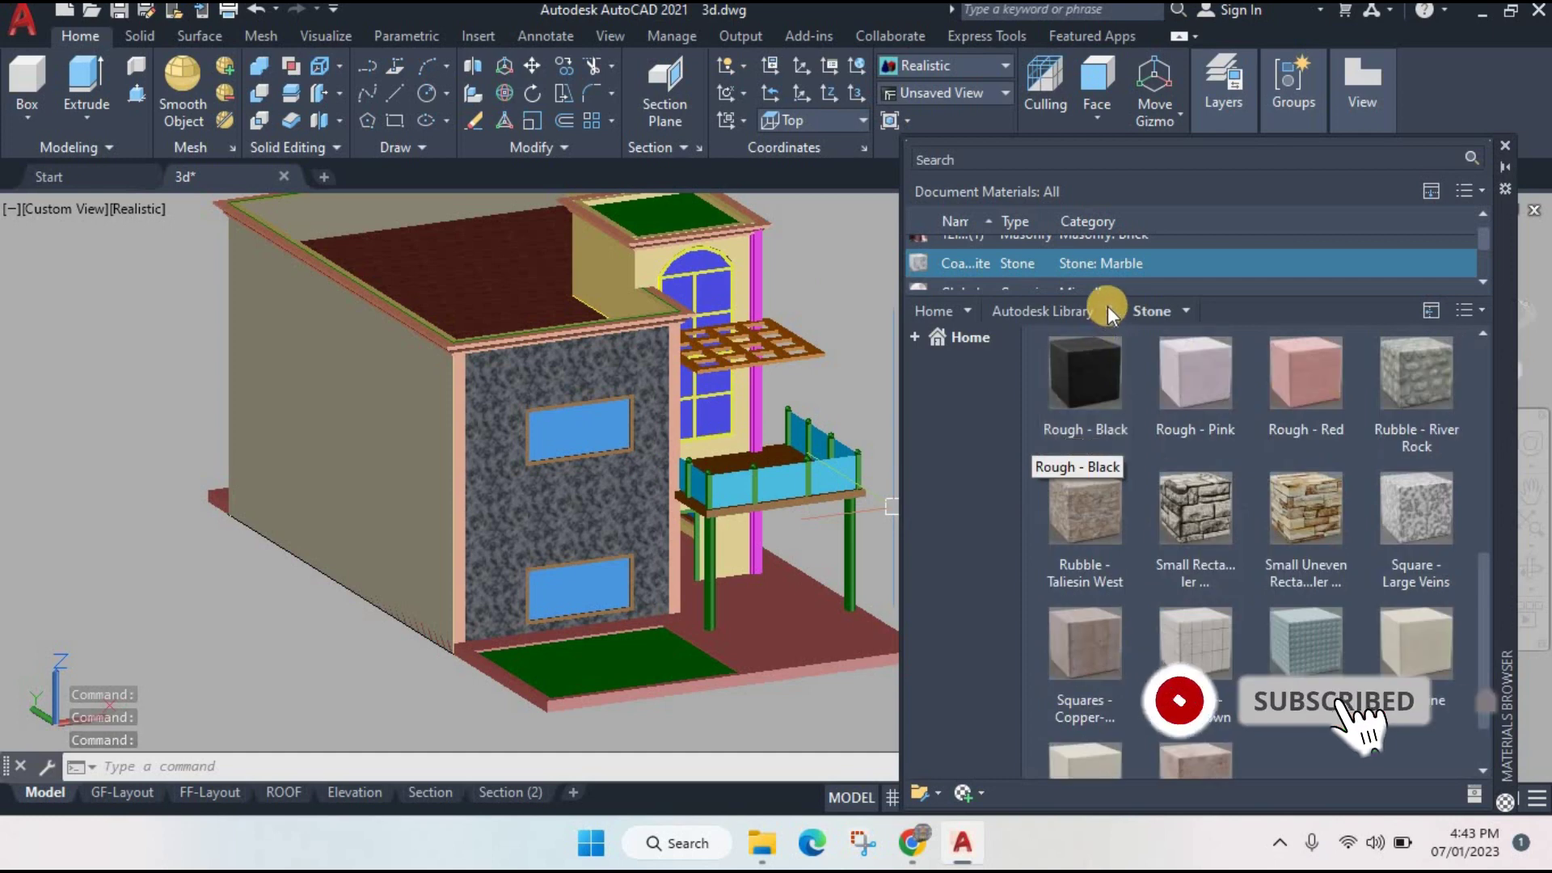
pyautogui.click(1109, 311)
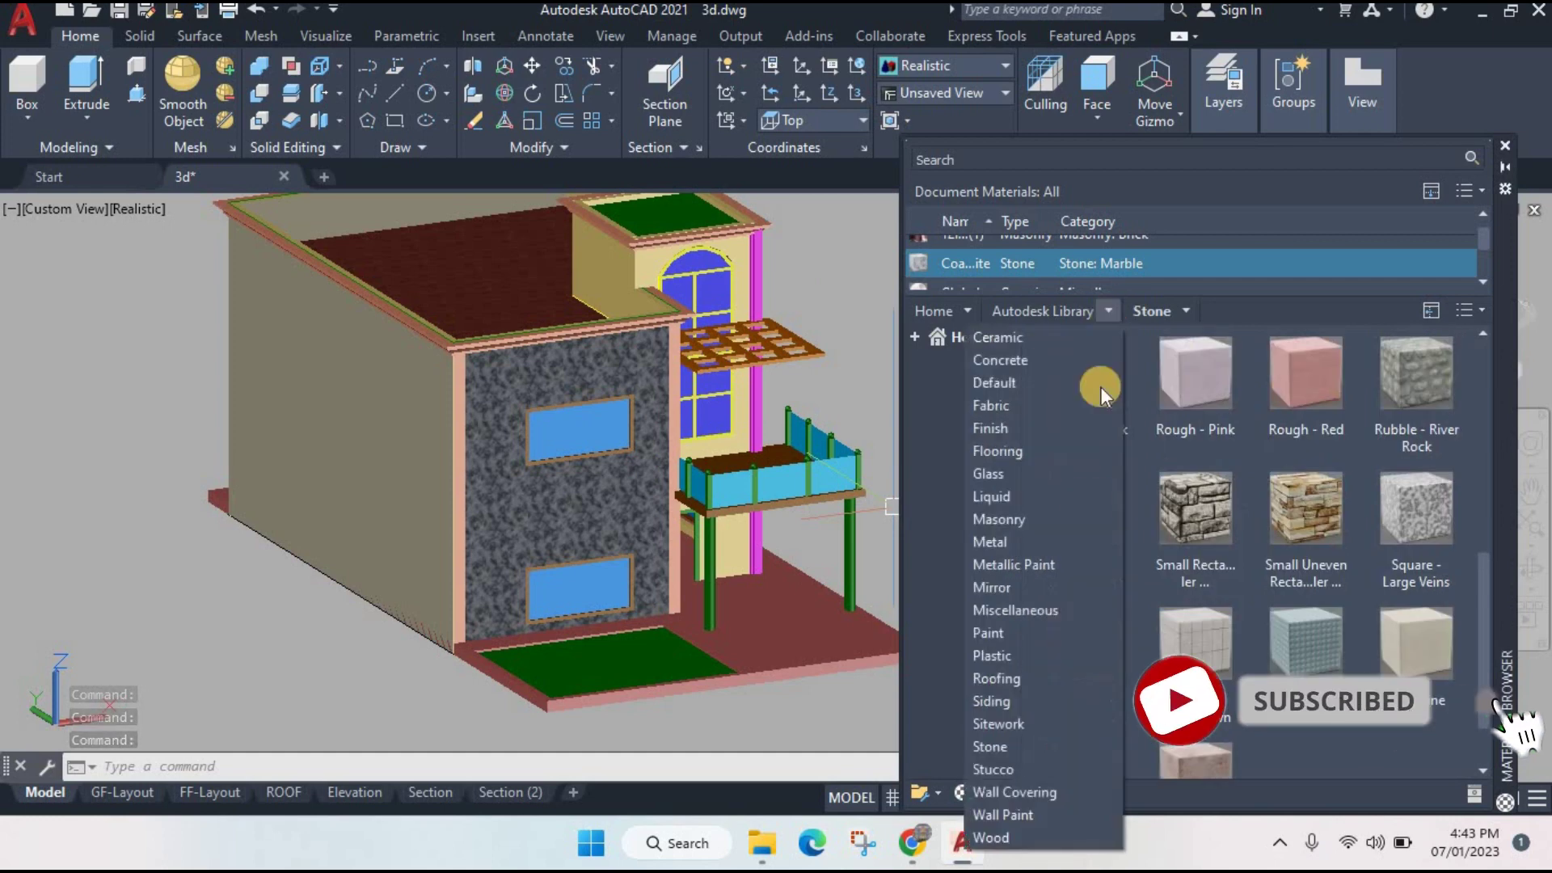
pyautogui.click(1028, 795)
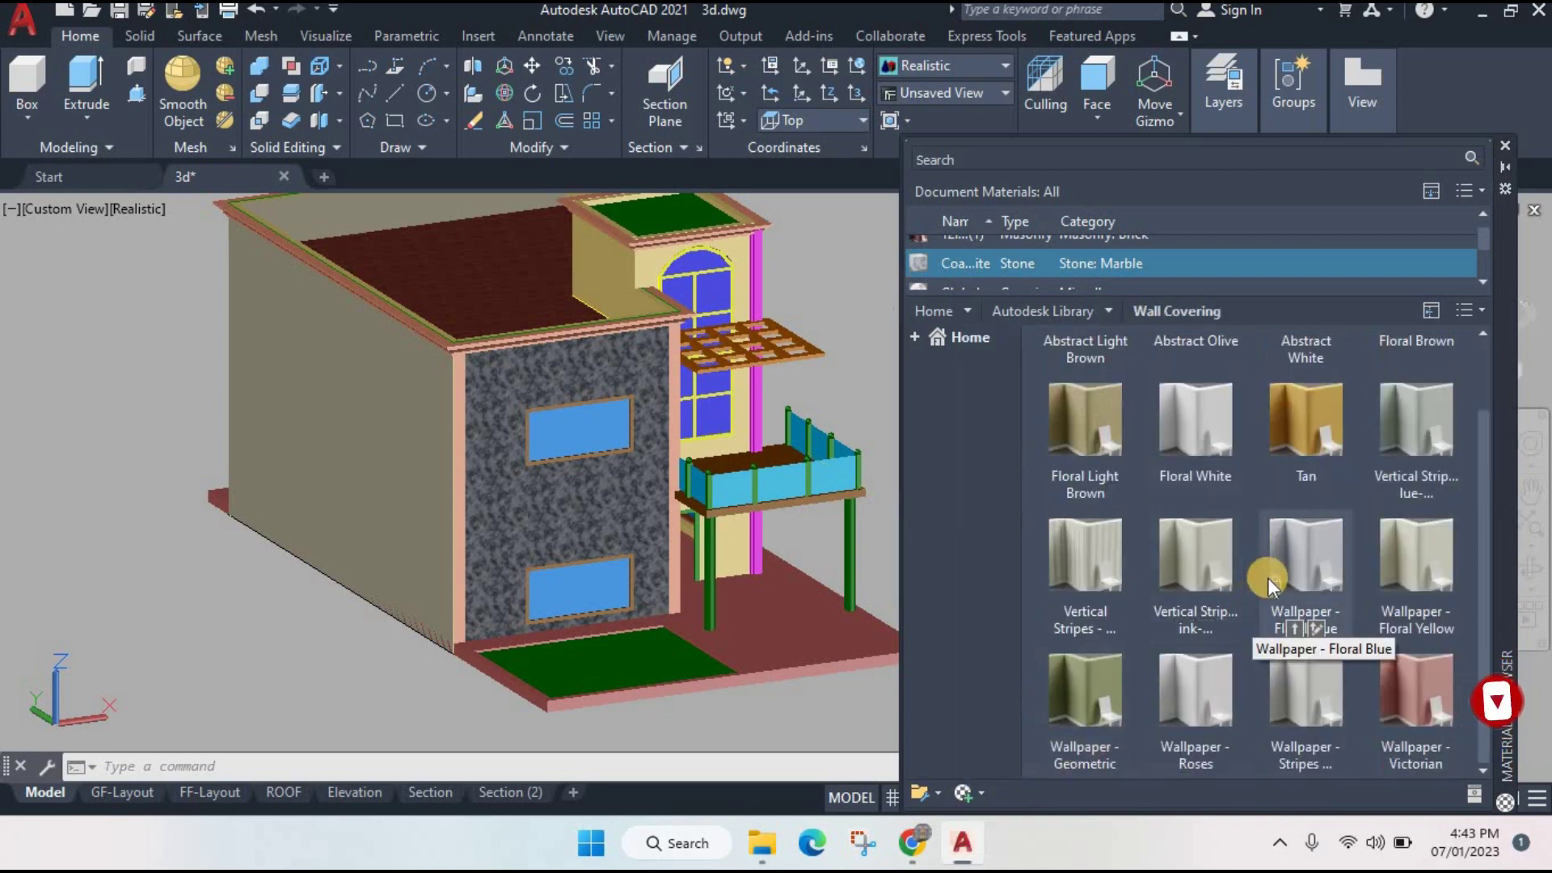
pyautogui.scroll(1, 1255, 554)
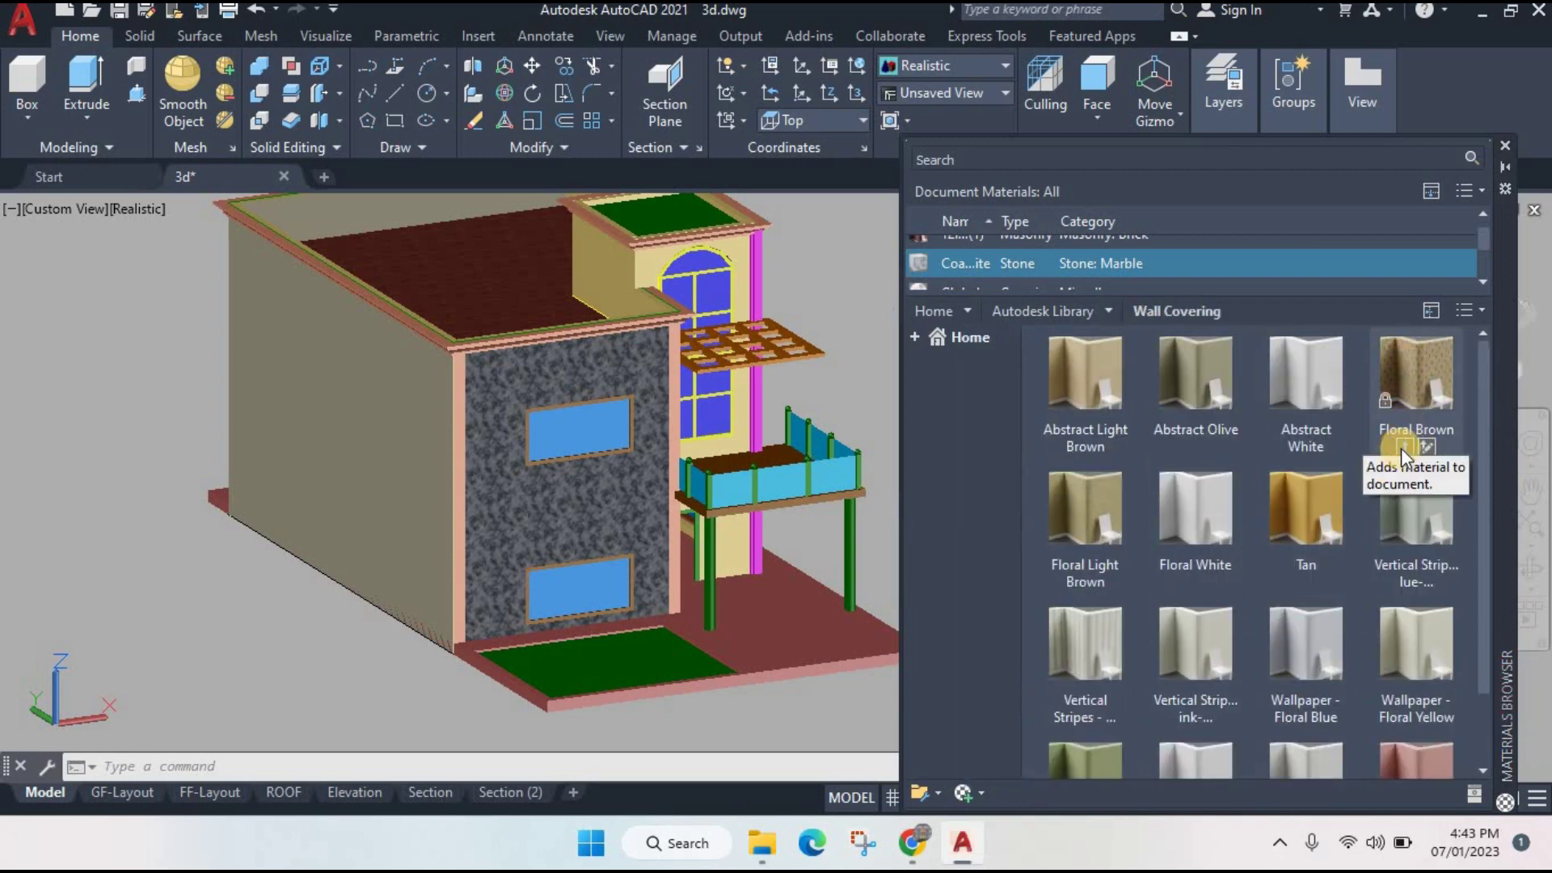
pyautogui.click(1404, 446)
pyautogui.moveTo(1085, 380); pyautogui.dragTo(574, 404)
# - Finish the front wall with the Wood - Painted White paint material
pyautogui.scroll(-1, 1206, 493)
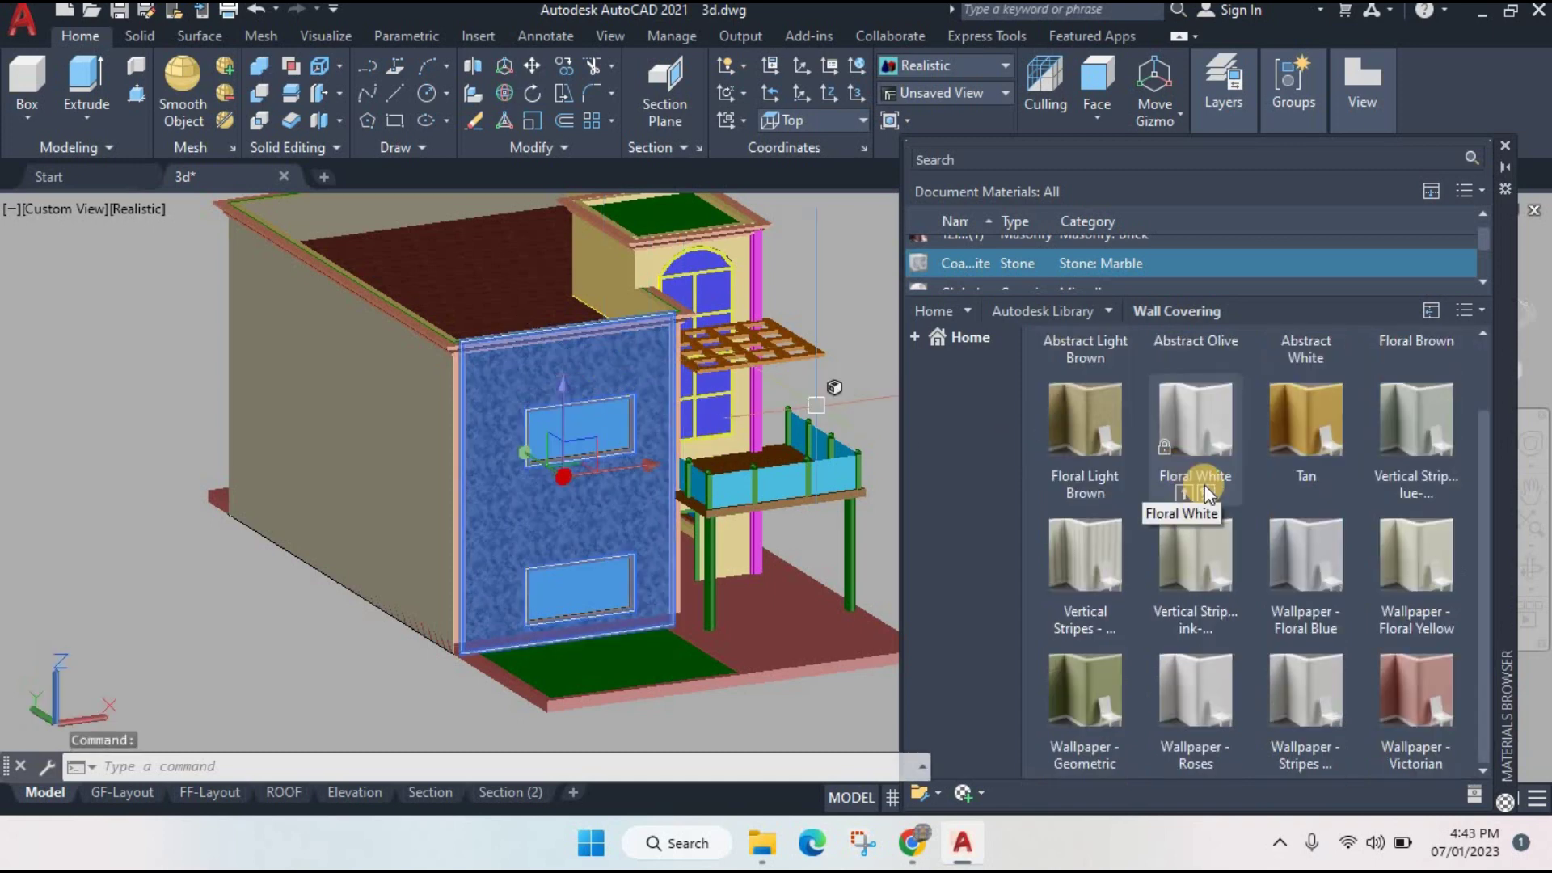
pyautogui.scroll(1, 1302, 485)
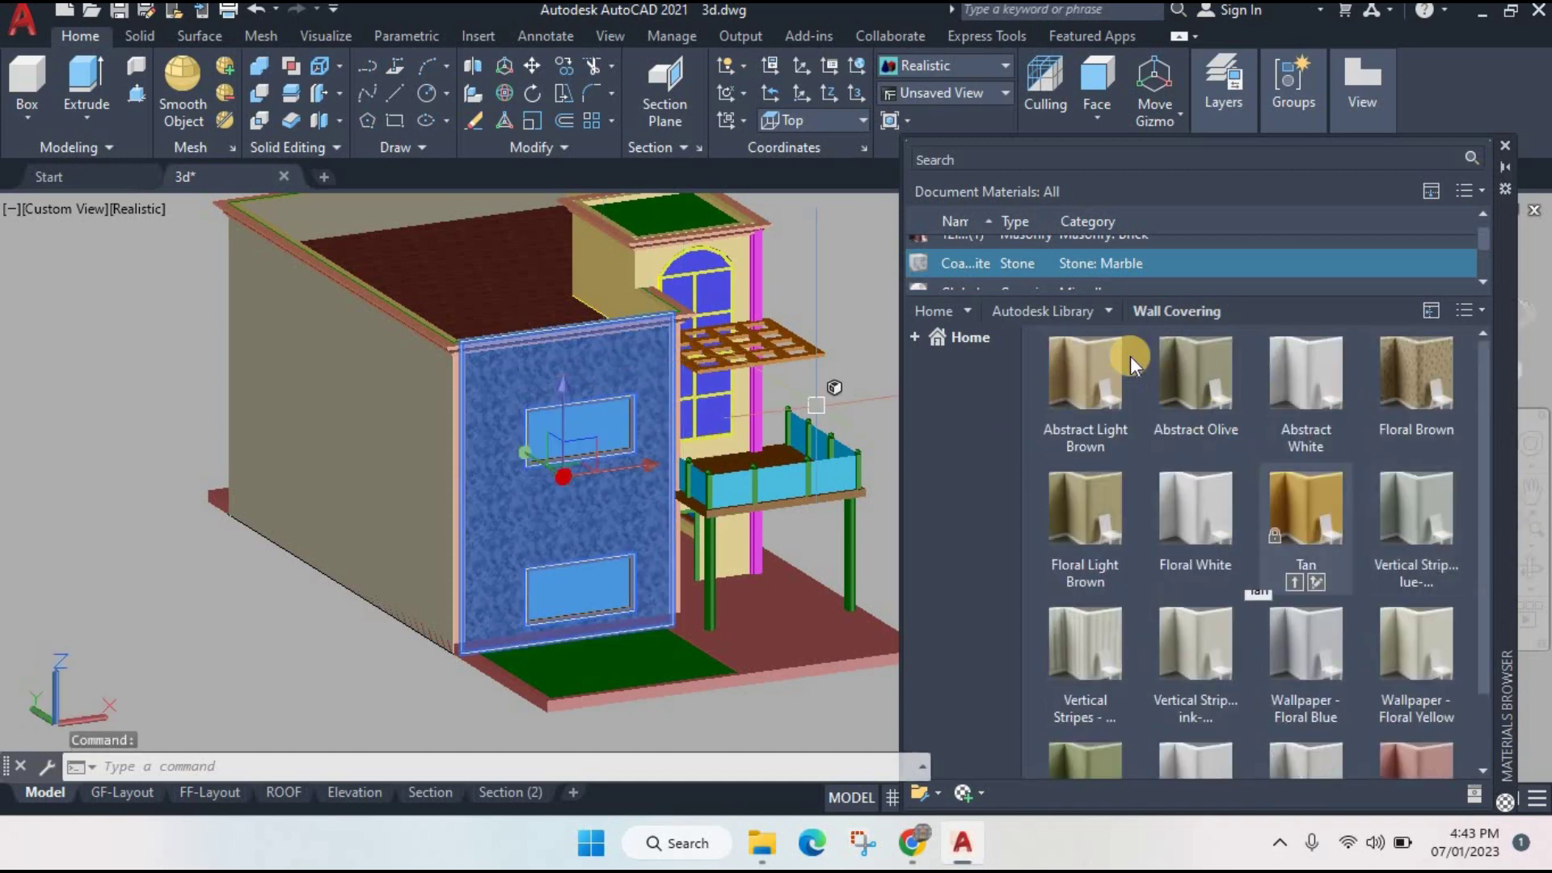
pyautogui.click(1107, 313)
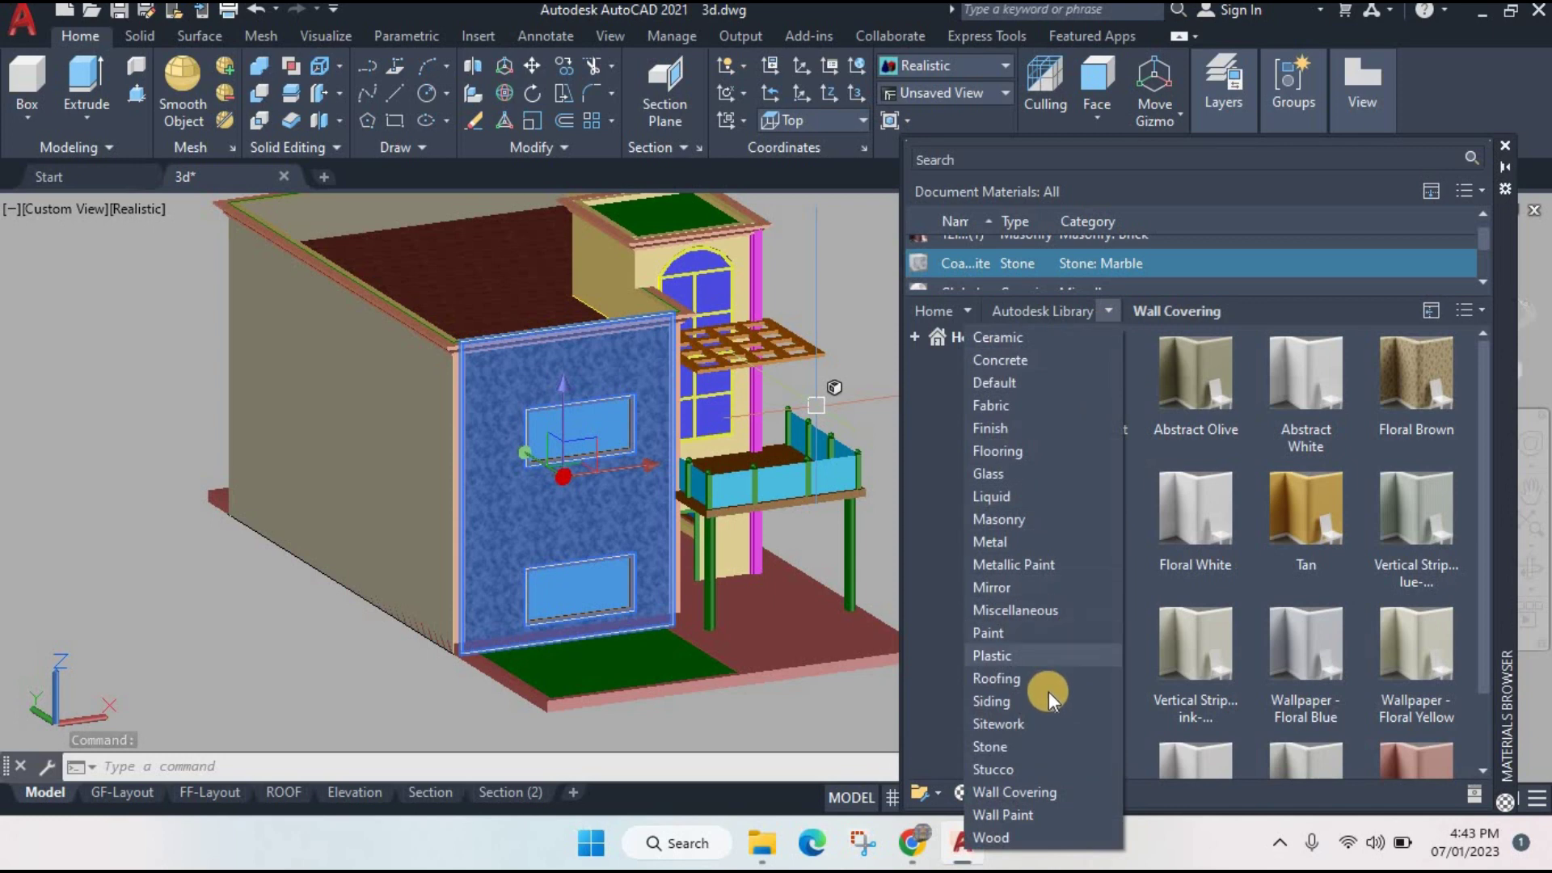
pyautogui.click(1036, 636)
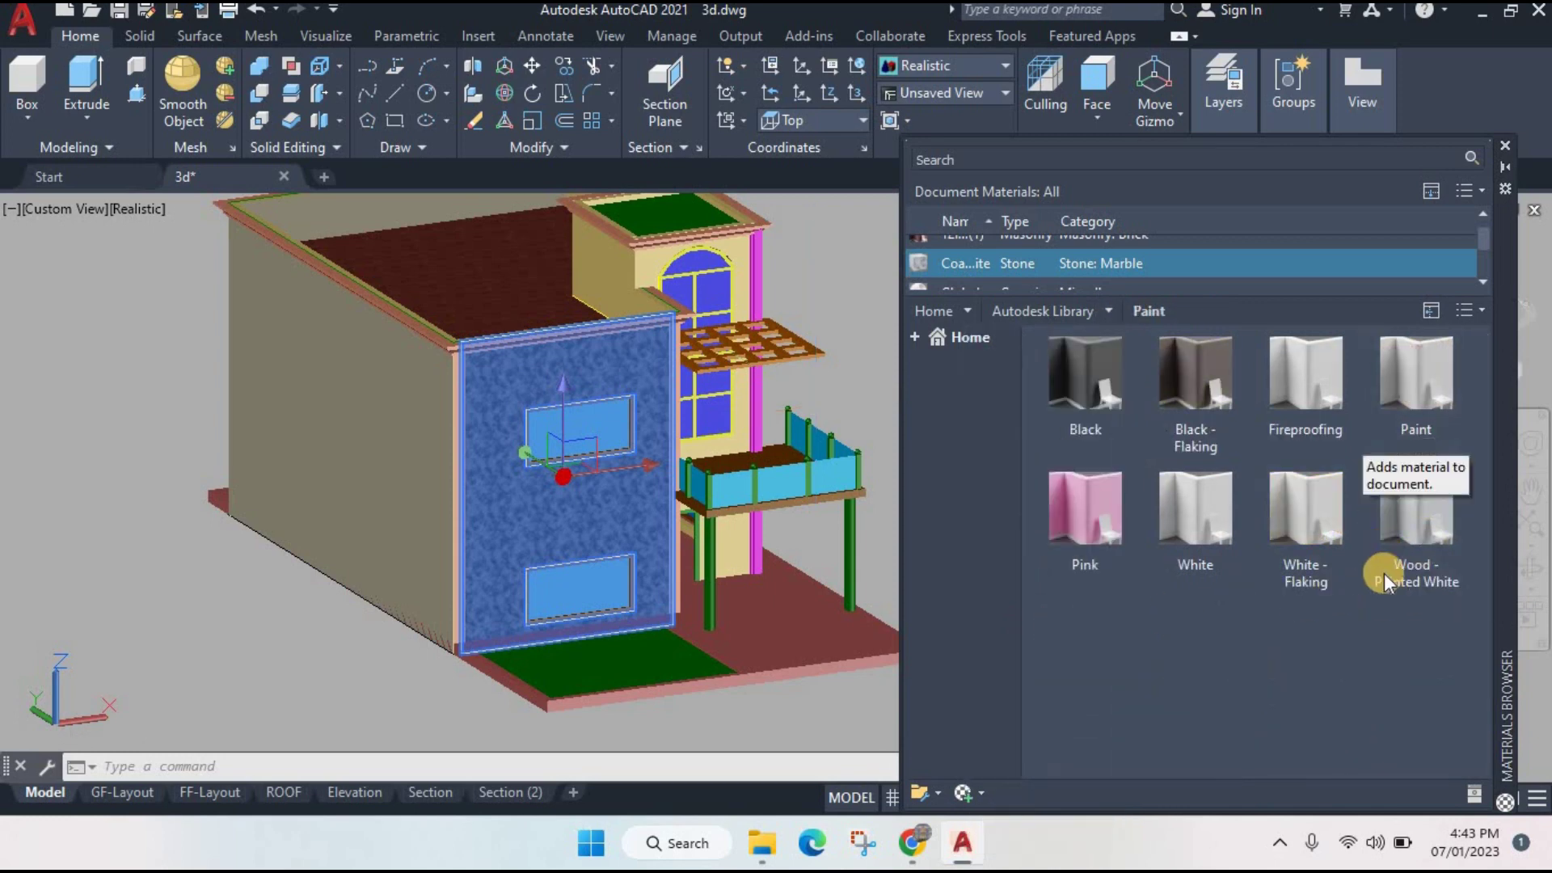
pyautogui.click(1404, 582)
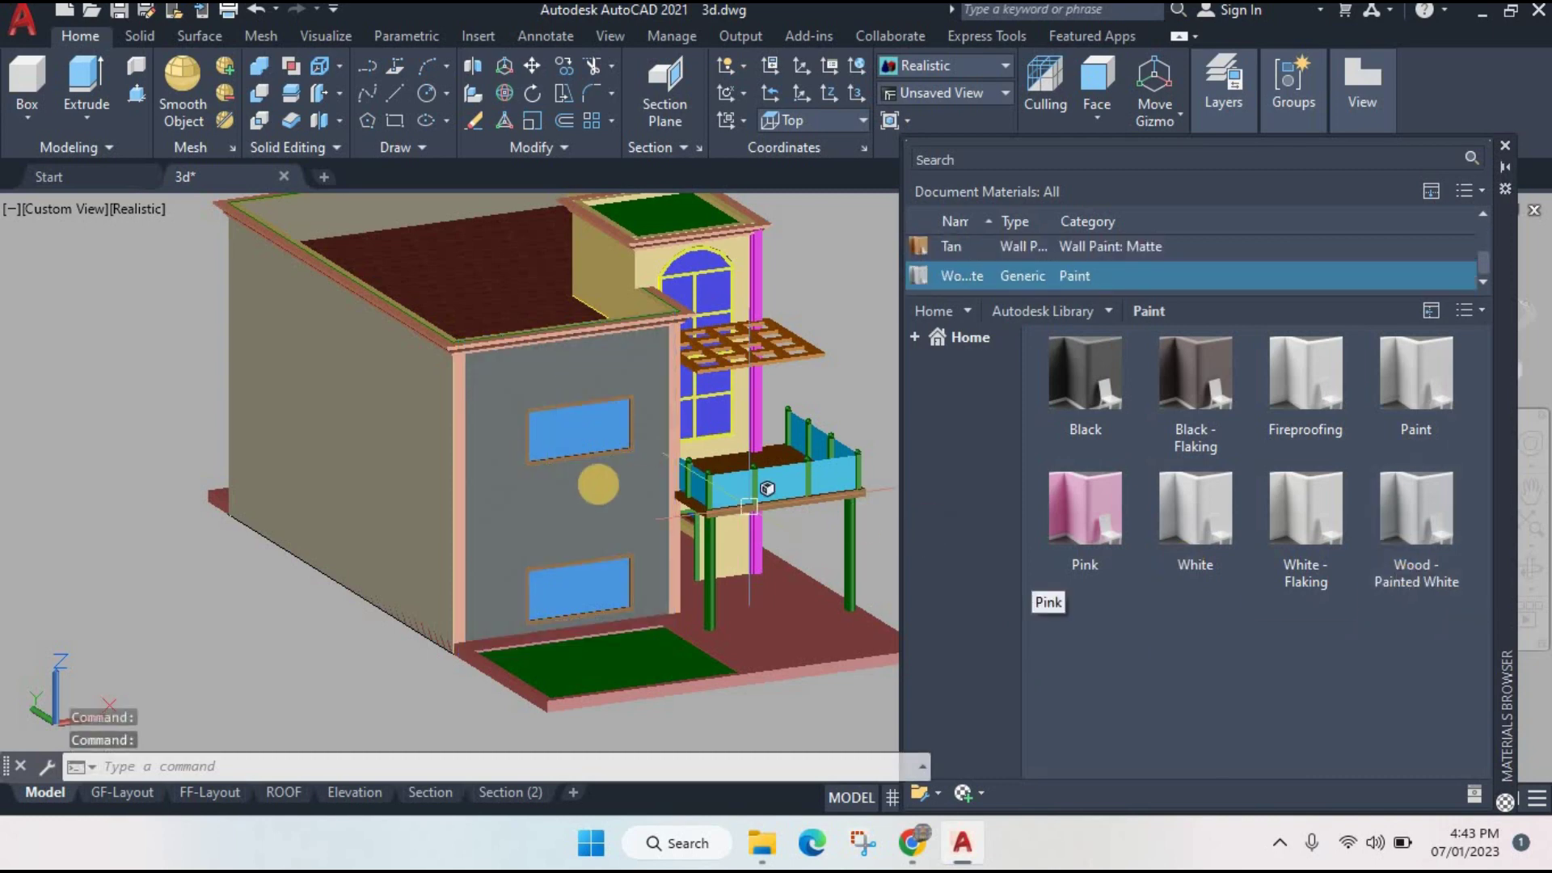
pyautogui.scroll(5, 584, 478)
pyautogui.scroll(2, 583, 483)
pyautogui.scroll(-5, 594, 491)
# - Shift the view toward the roof corner and check the selection filter options
pyautogui.scroll(-3, 593, 491)
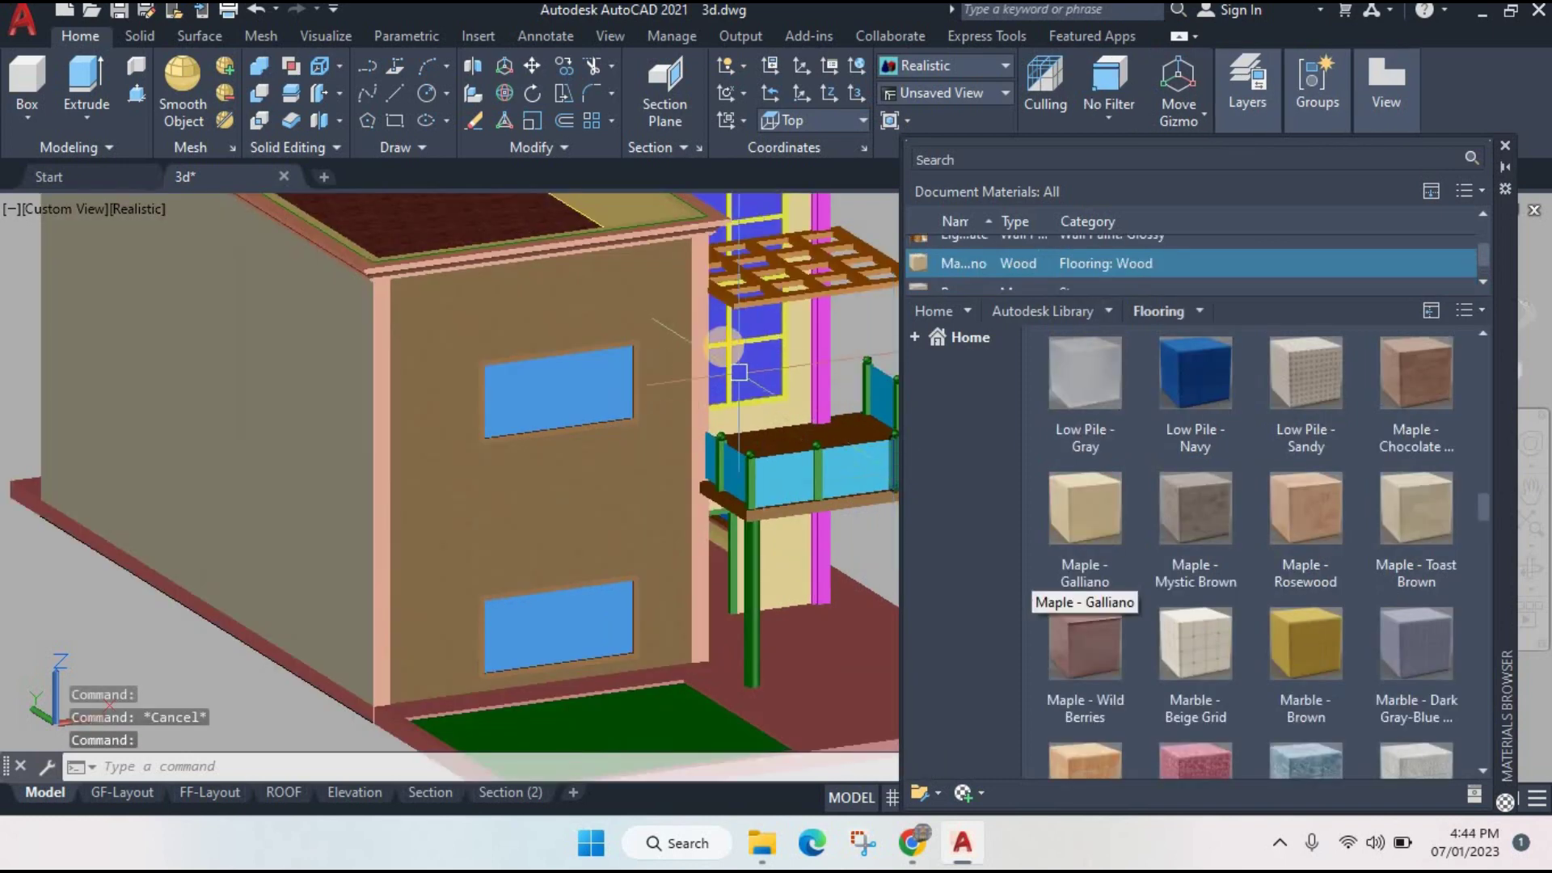
pyautogui.moveTo(679, 412)
pyautogui.mouseDown(button='middle')
pyautogui.moveTo(693, 358)
pyautogui.moveTo(687, 453)
pyautogui.mouseUp(button='middle')
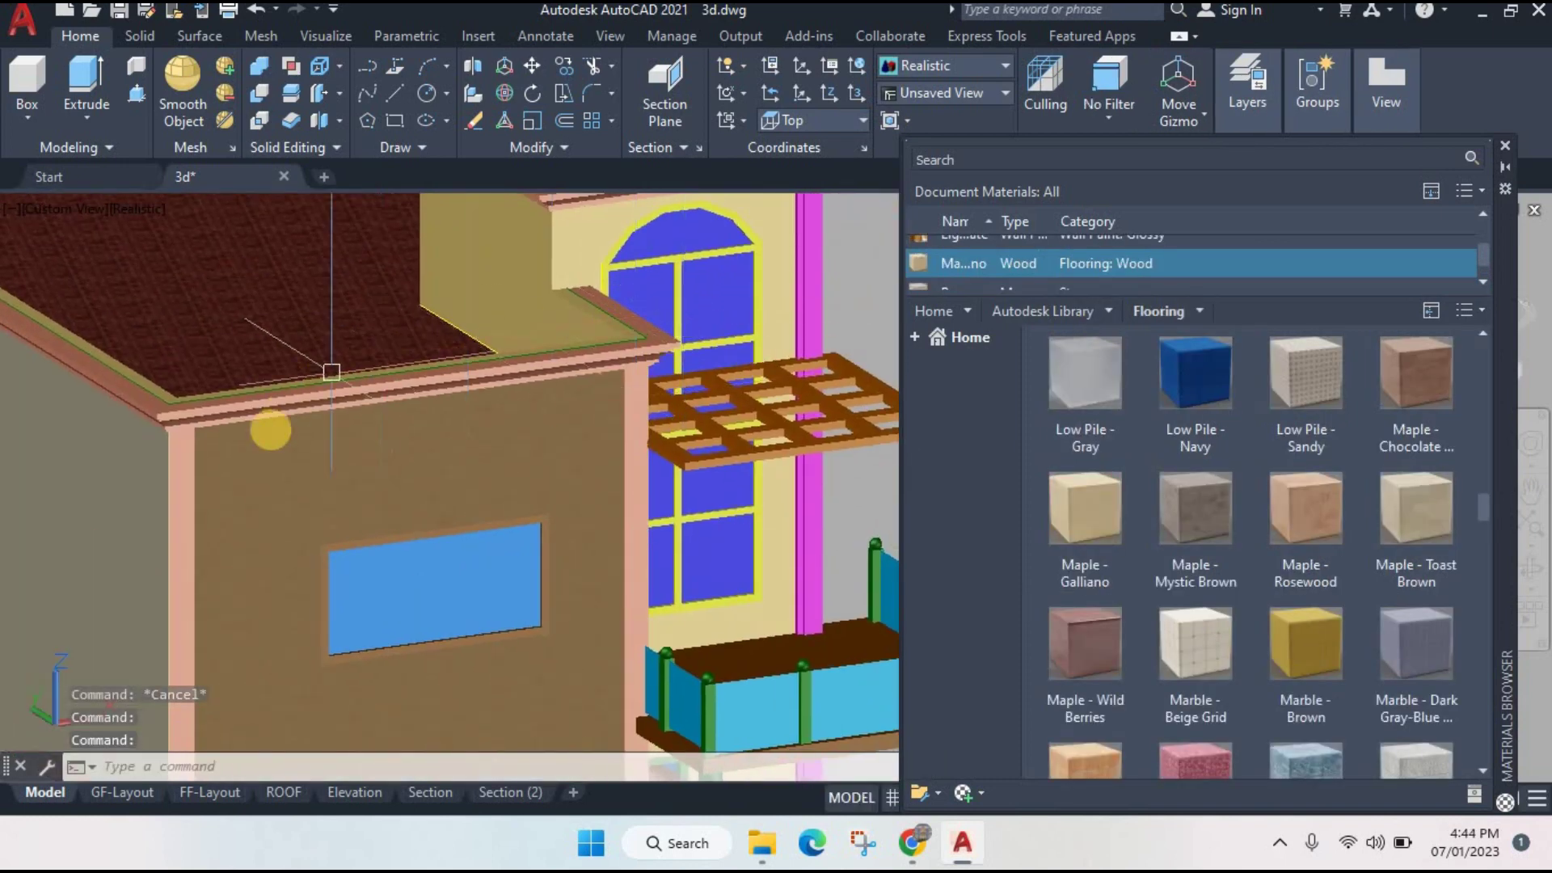
pyautogui.scroll(2, 346, 447)
pyautogui.scroll(2, 480, 430)
pyautogui.scroll(-2, 480, 430)
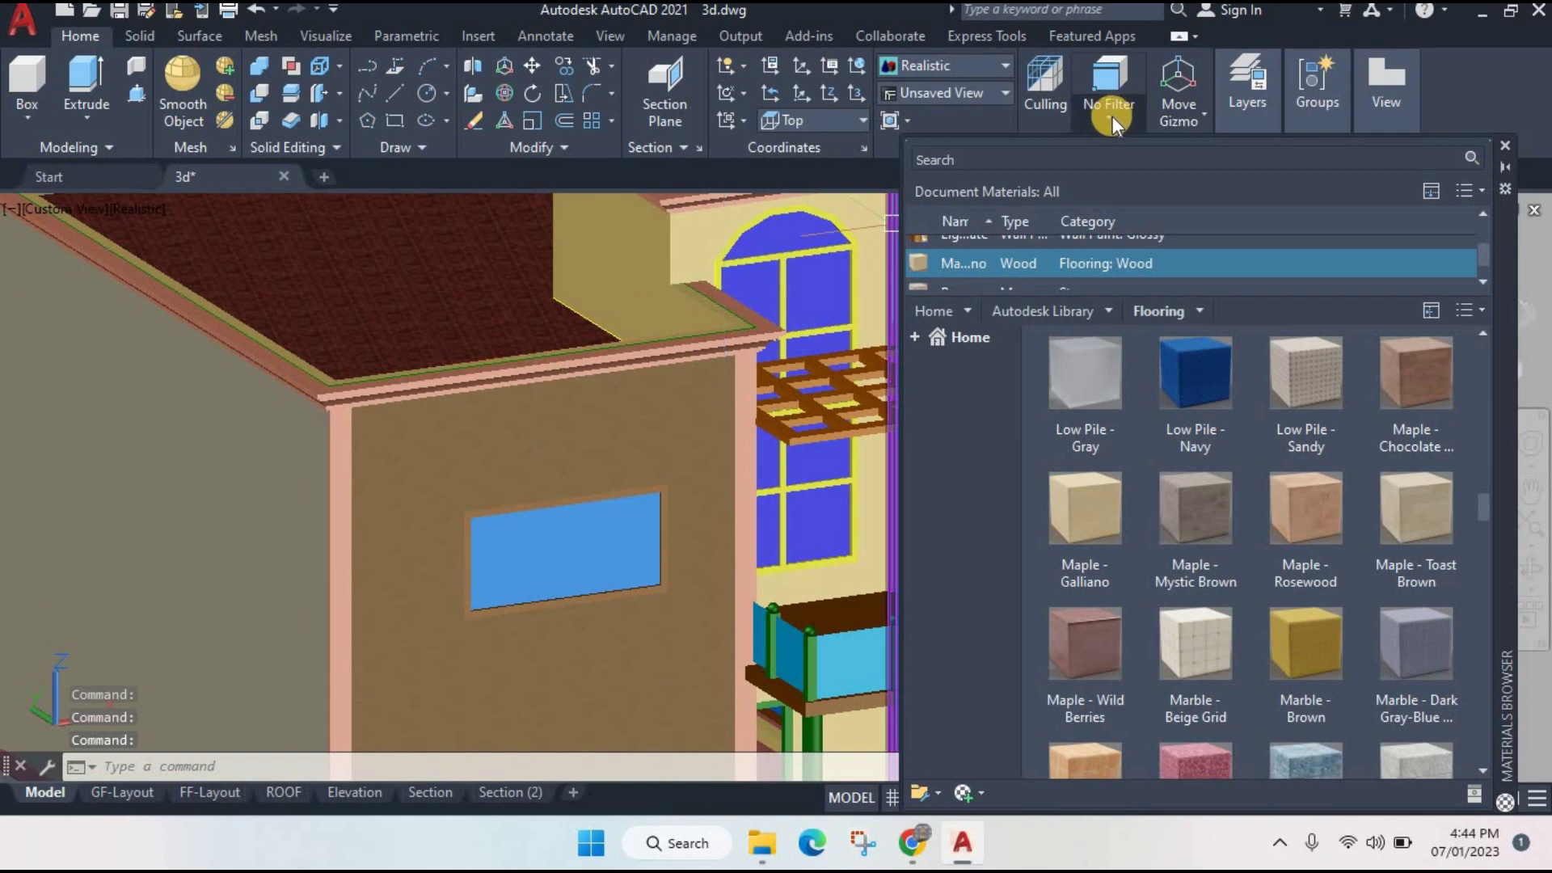
pyautogui.click(1109, 118)
pyautogui.click(1032, 171)
pyautogui.scroll(-3, 520, 430)
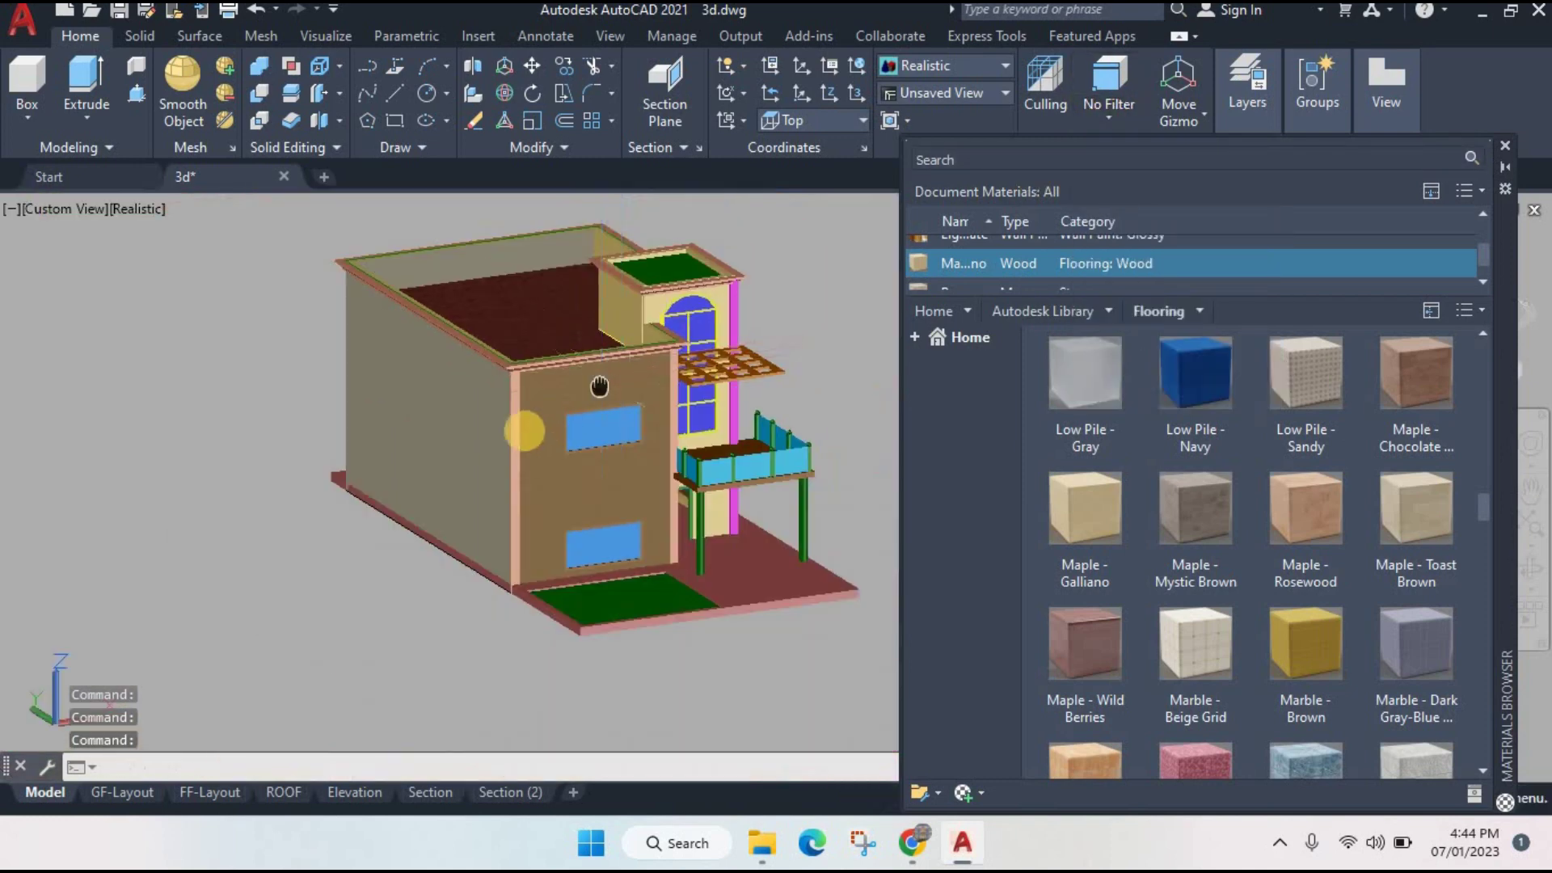
pyautogui.scroll(1, 526, 406)
# - Select the main and upper roof parapets and apply the library's Pink paint
pyautogui.click(538, 408)
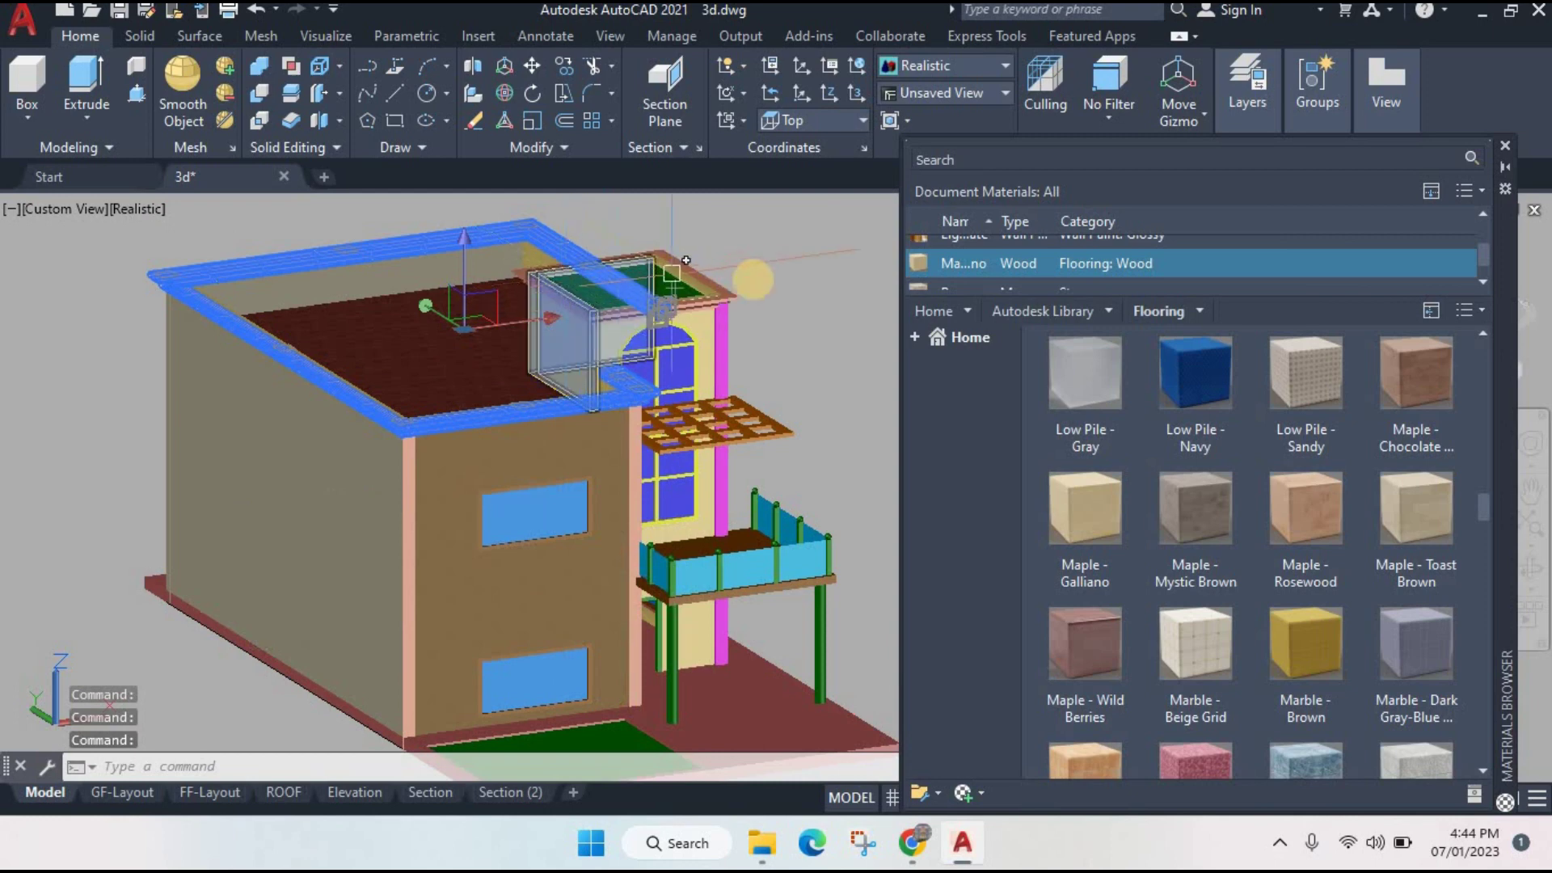
pyautogui.click(675, 285)
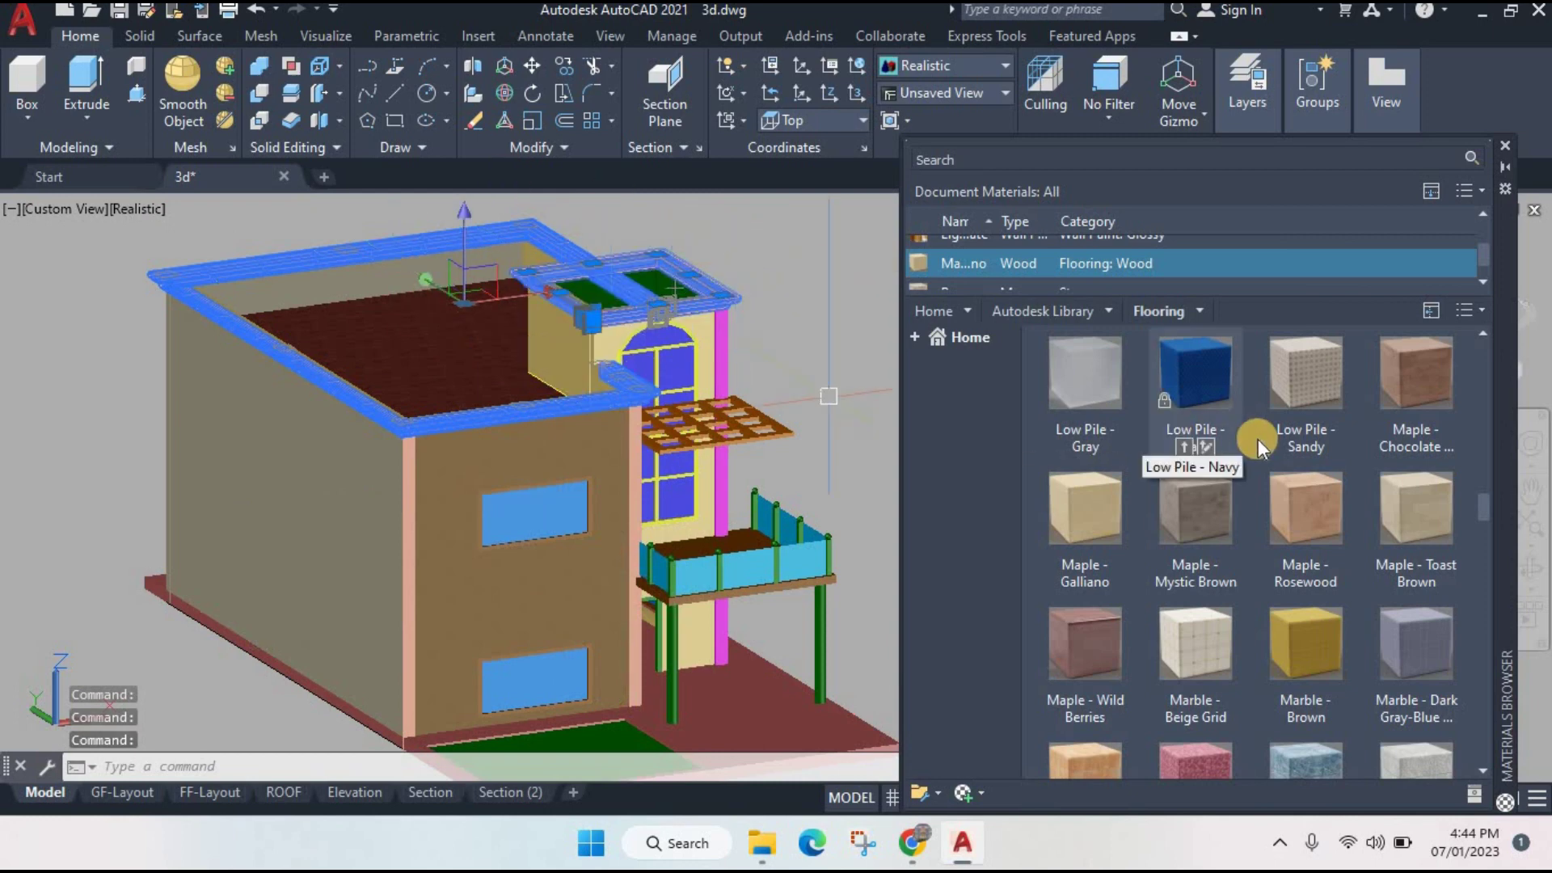
pyautogui.click(1108, 312)
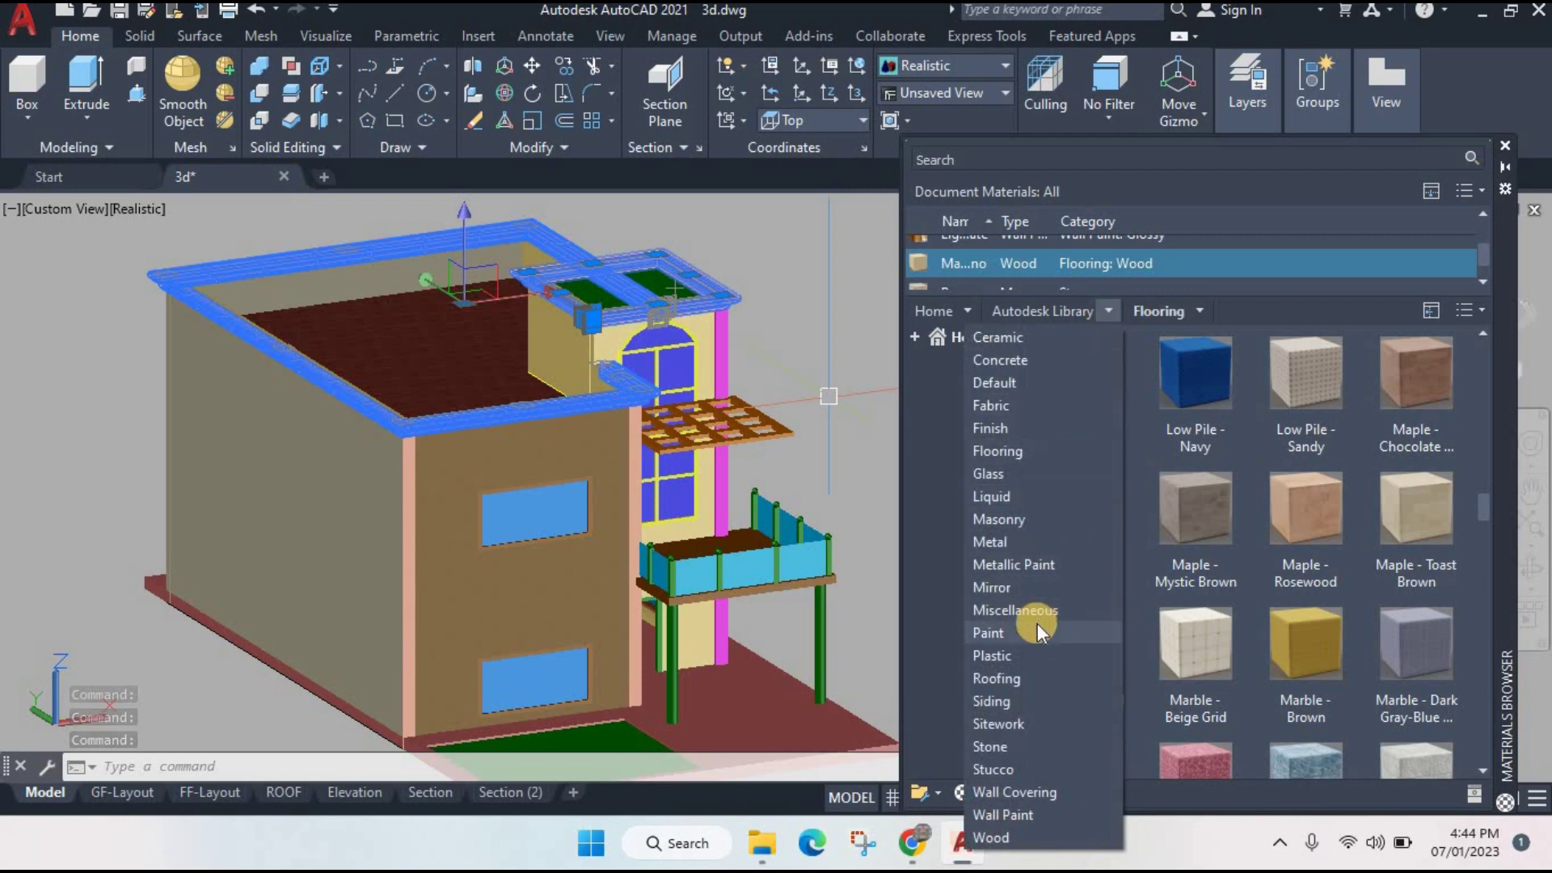
pyautogui.click(1036, 632)
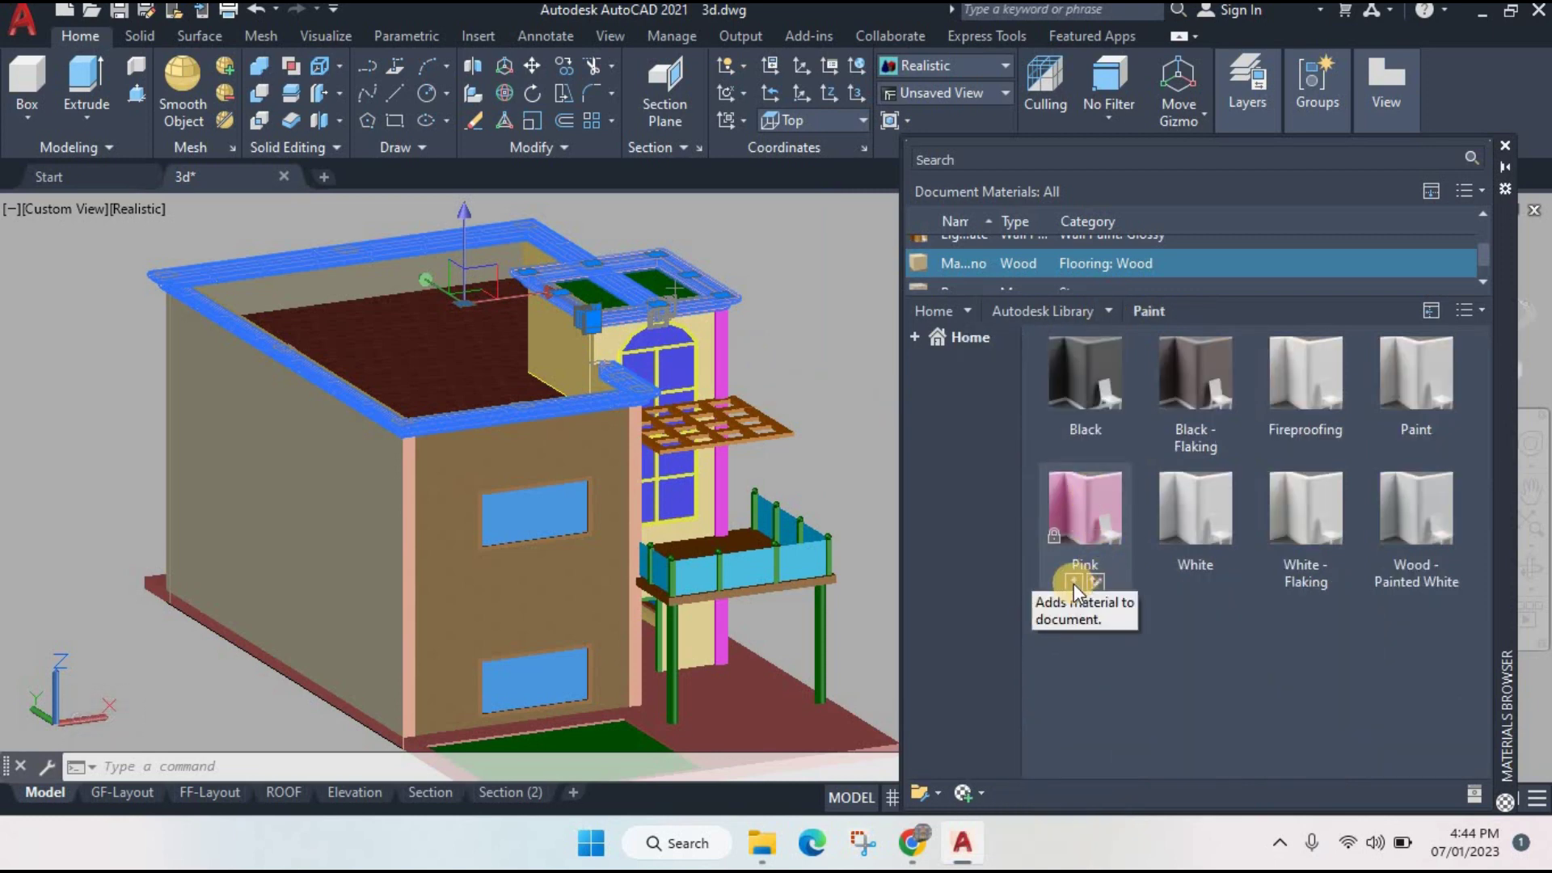
pyautogui.click(1074, 584)
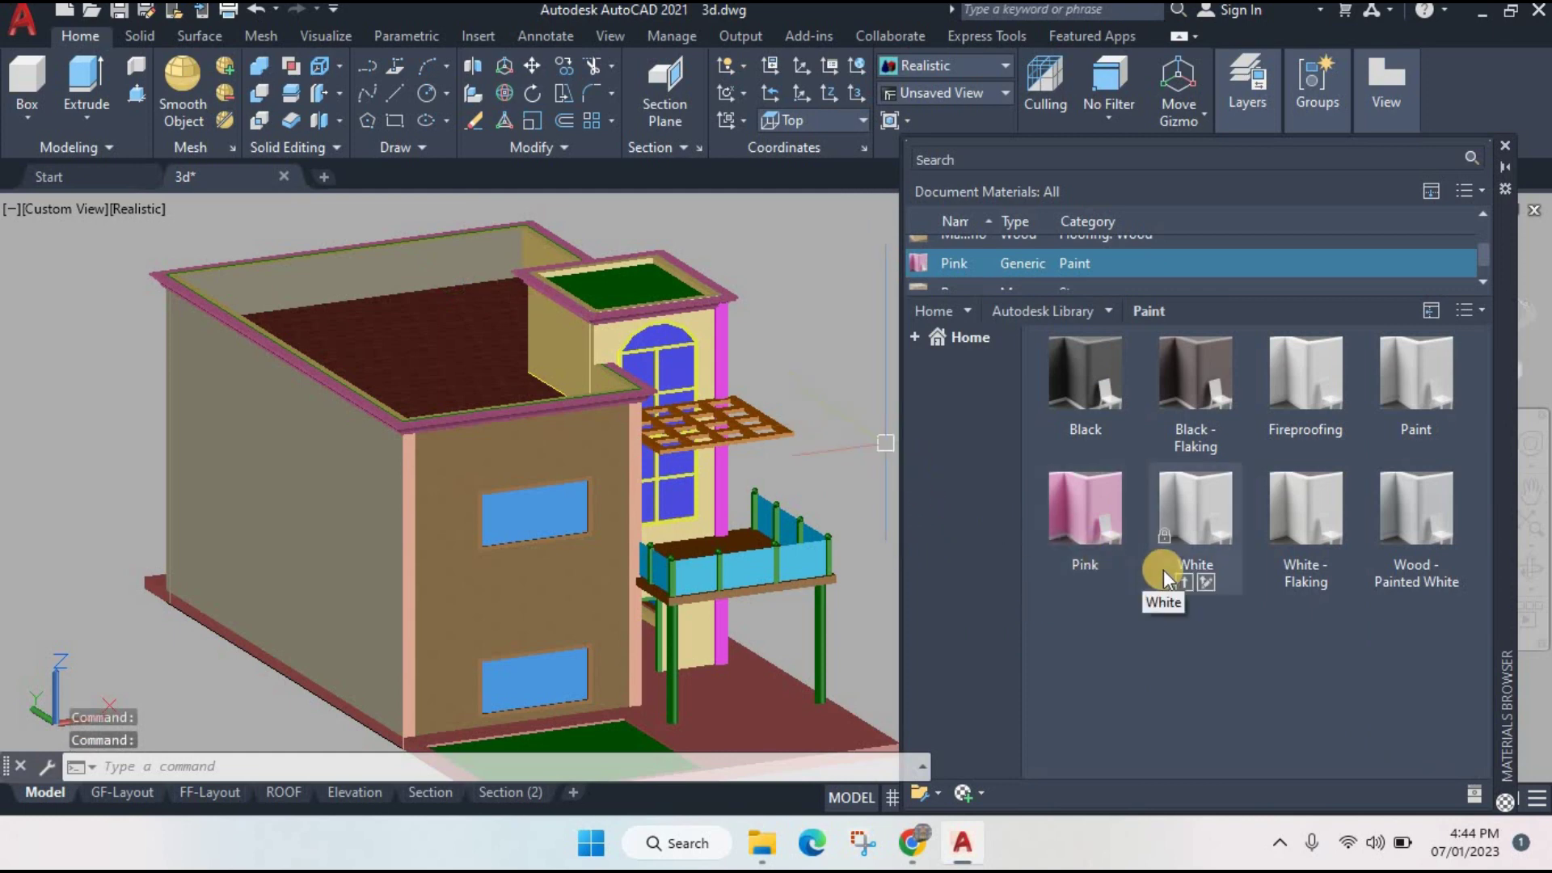
pyautogui.press('Escape')
# - Clad the pillar beside the arched window in brown Small Uneven stone
pyautogui.scroll(3, 757, 380)
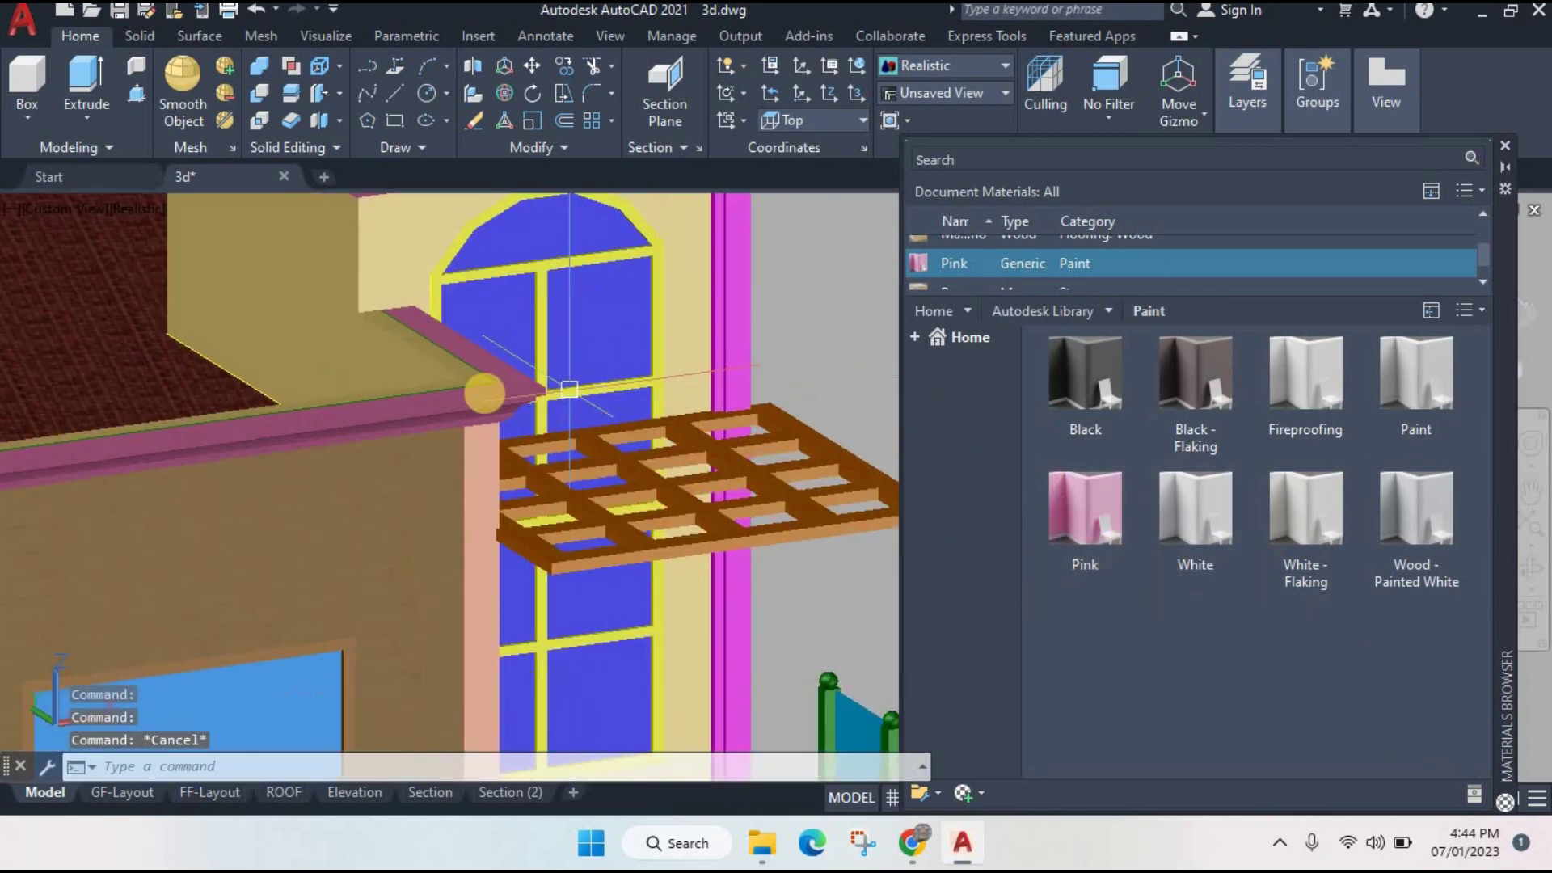
pyautogui.moveTo(485, 394)
pyautogui.keyDown('shift'); pyautogui.mouseDown(button='middle')
pyautogui.moveTo(471, 394)
pyautogui.moveTo(565, 349)
pyautogui.mouseUp(button='middle'); pyautogui.keyUp('shift')
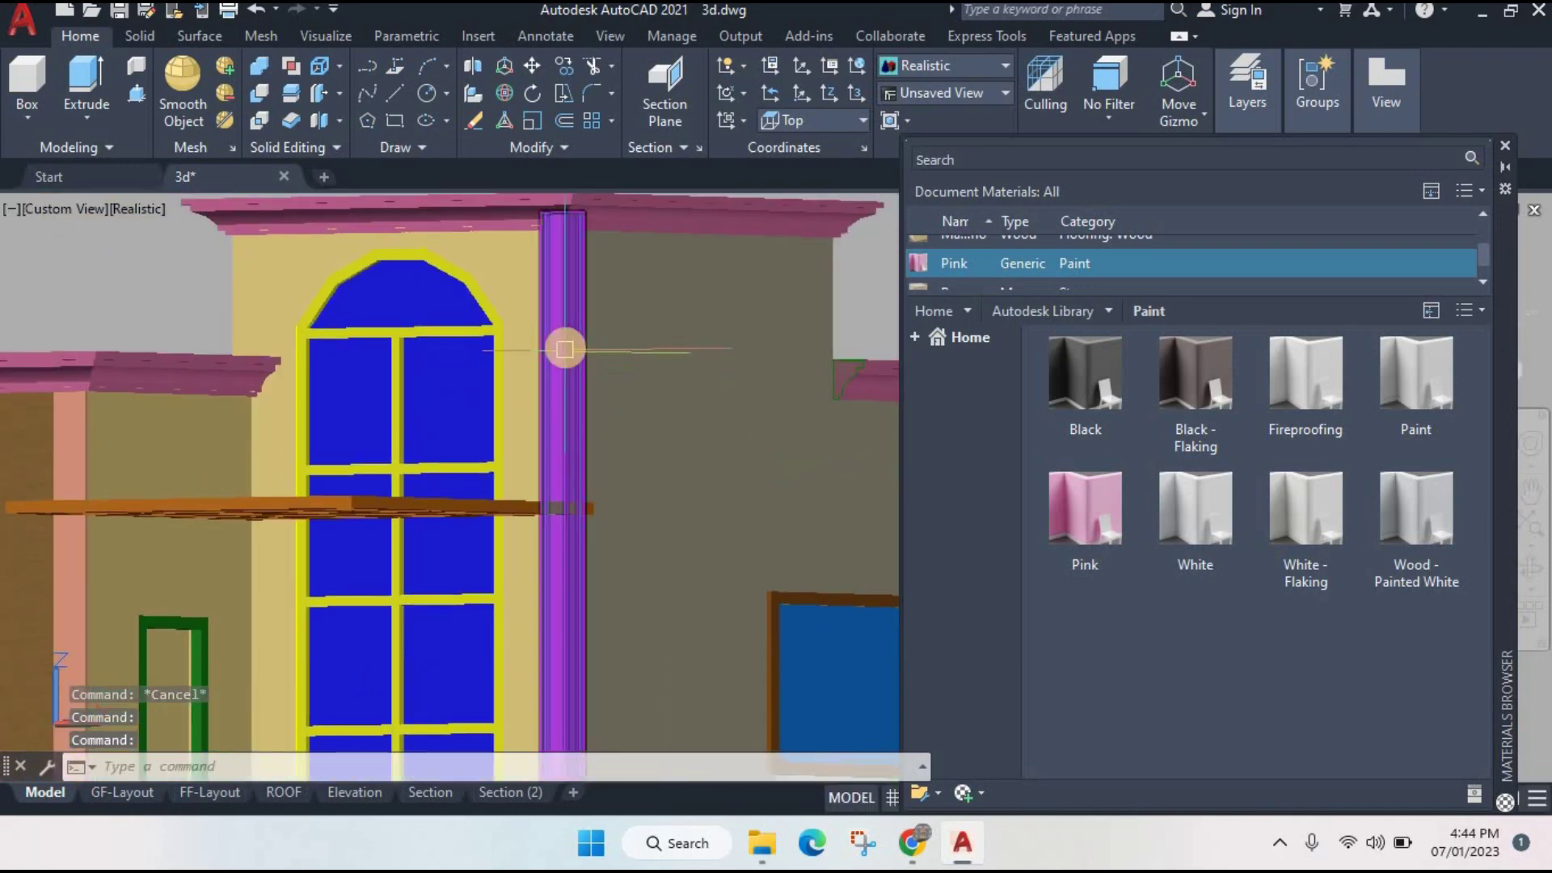
pyautogui.click(565, 348)
pyautogui.scroll(-1, 1190, 278)
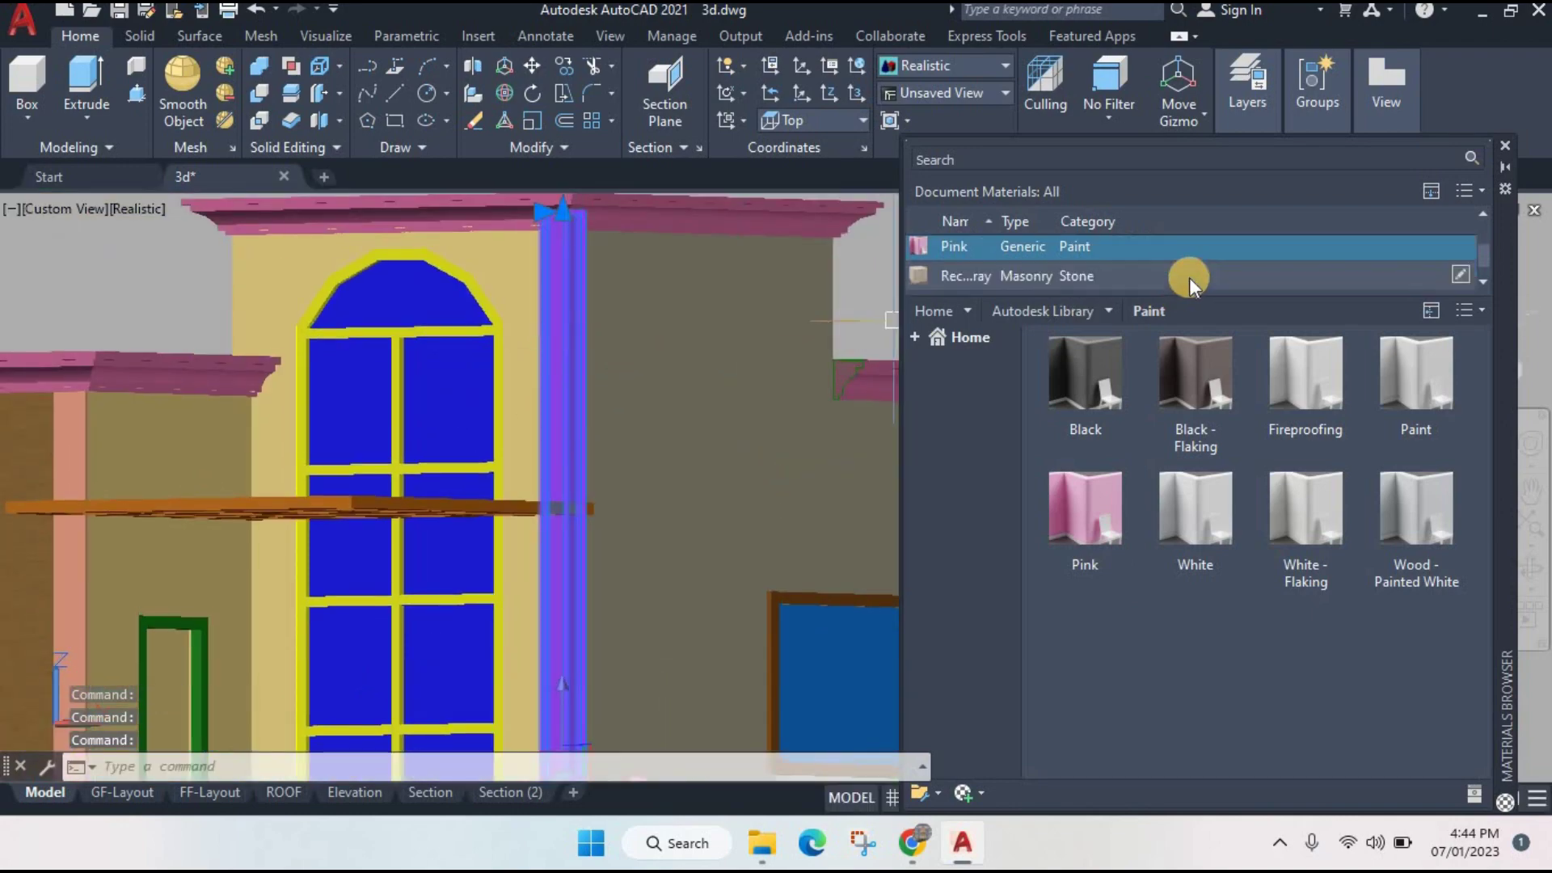
pyautogui.click(1110, 310)
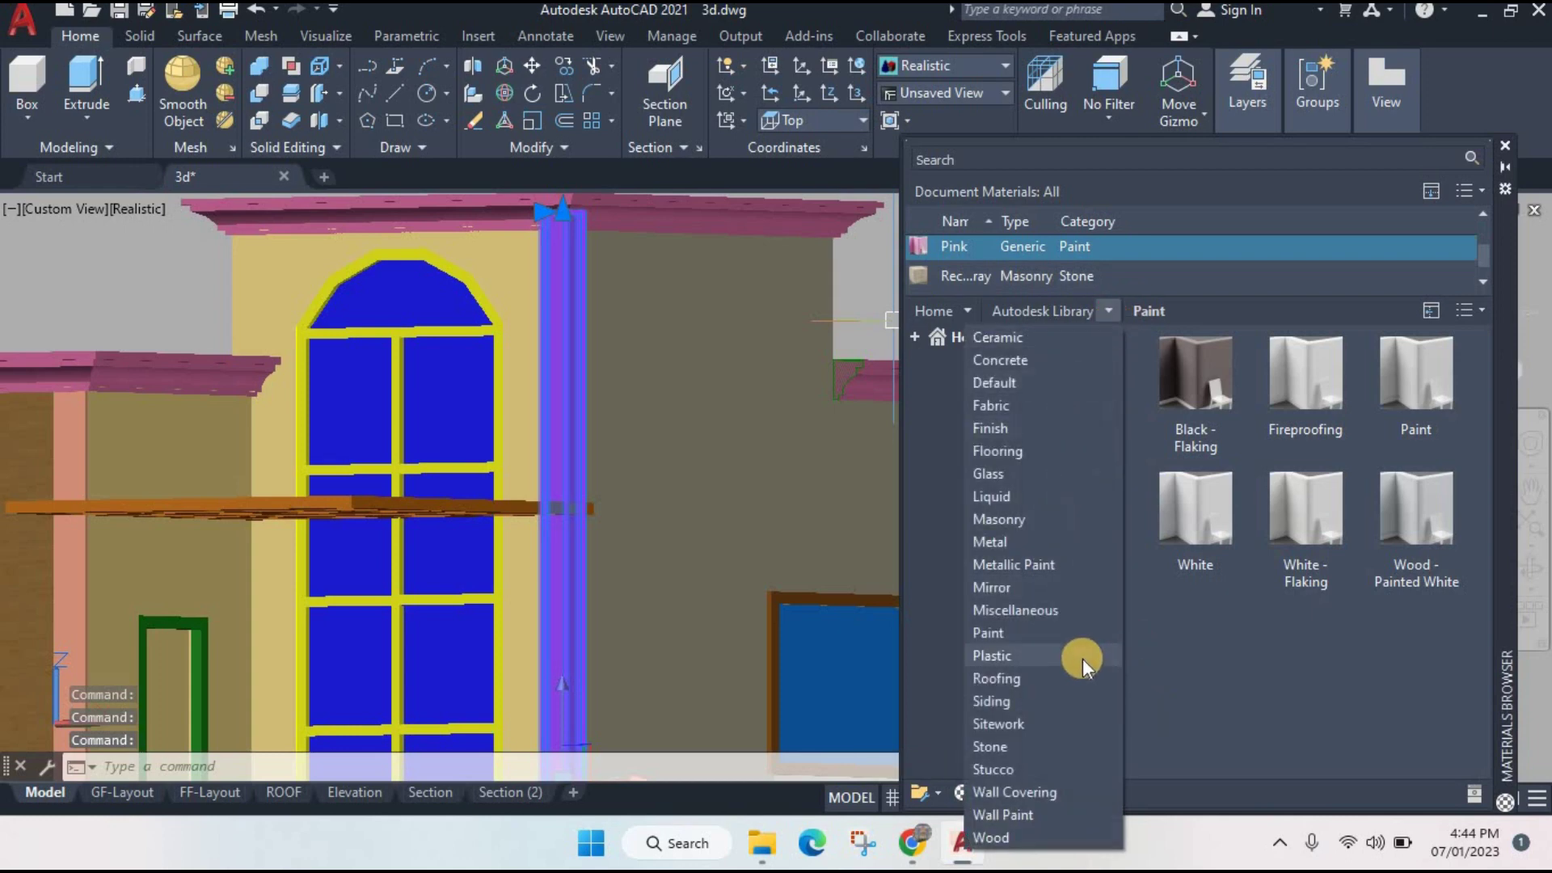
pyautogui.click(1041, 745)
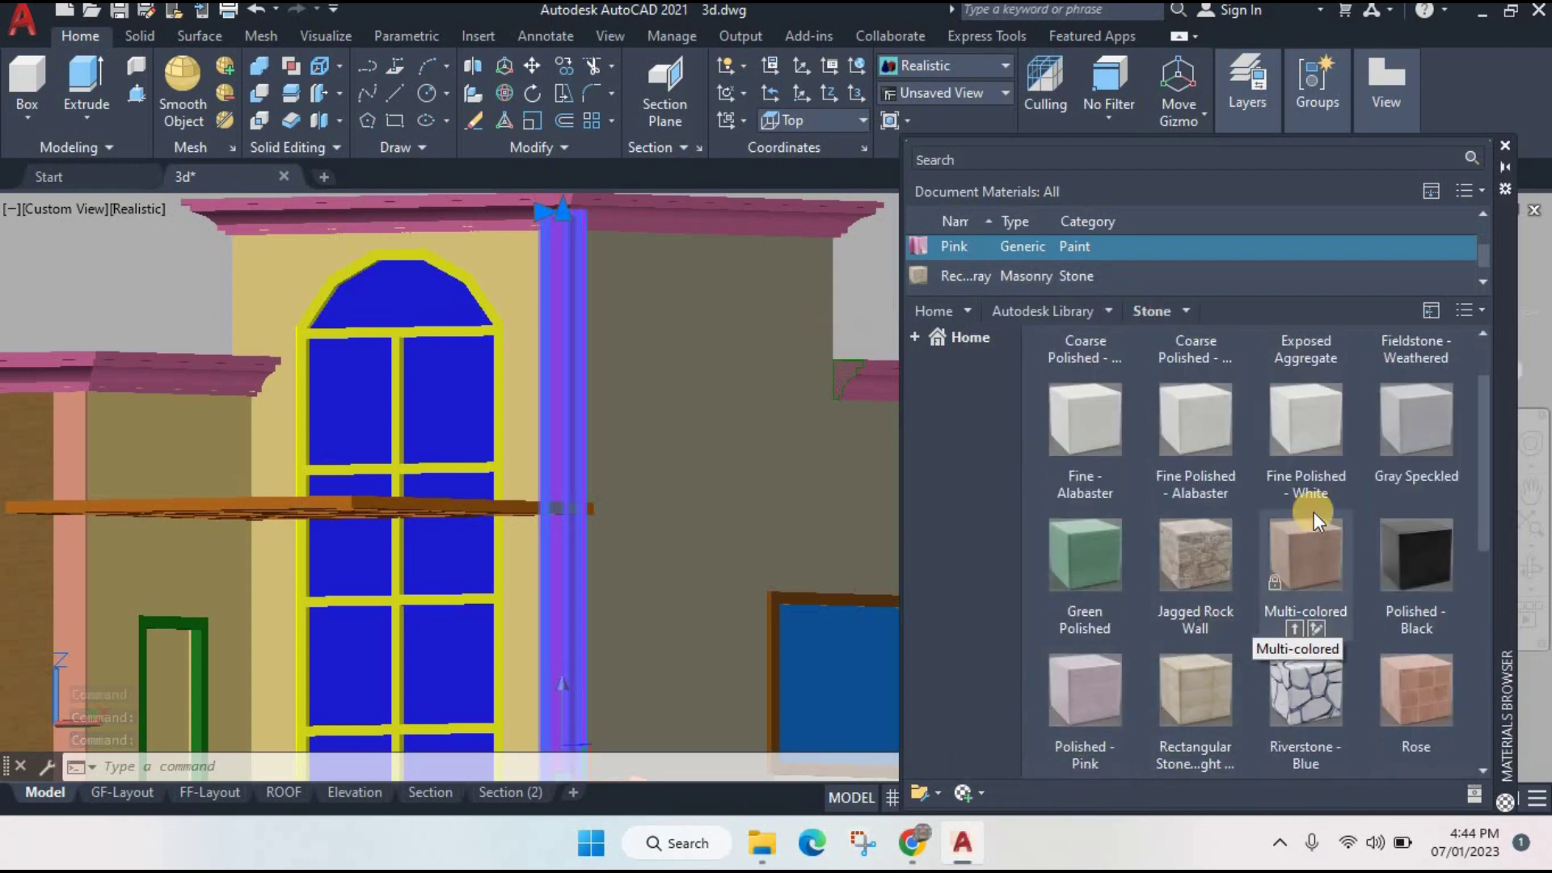
pyautogui.scroll(-3, 1319, 518)
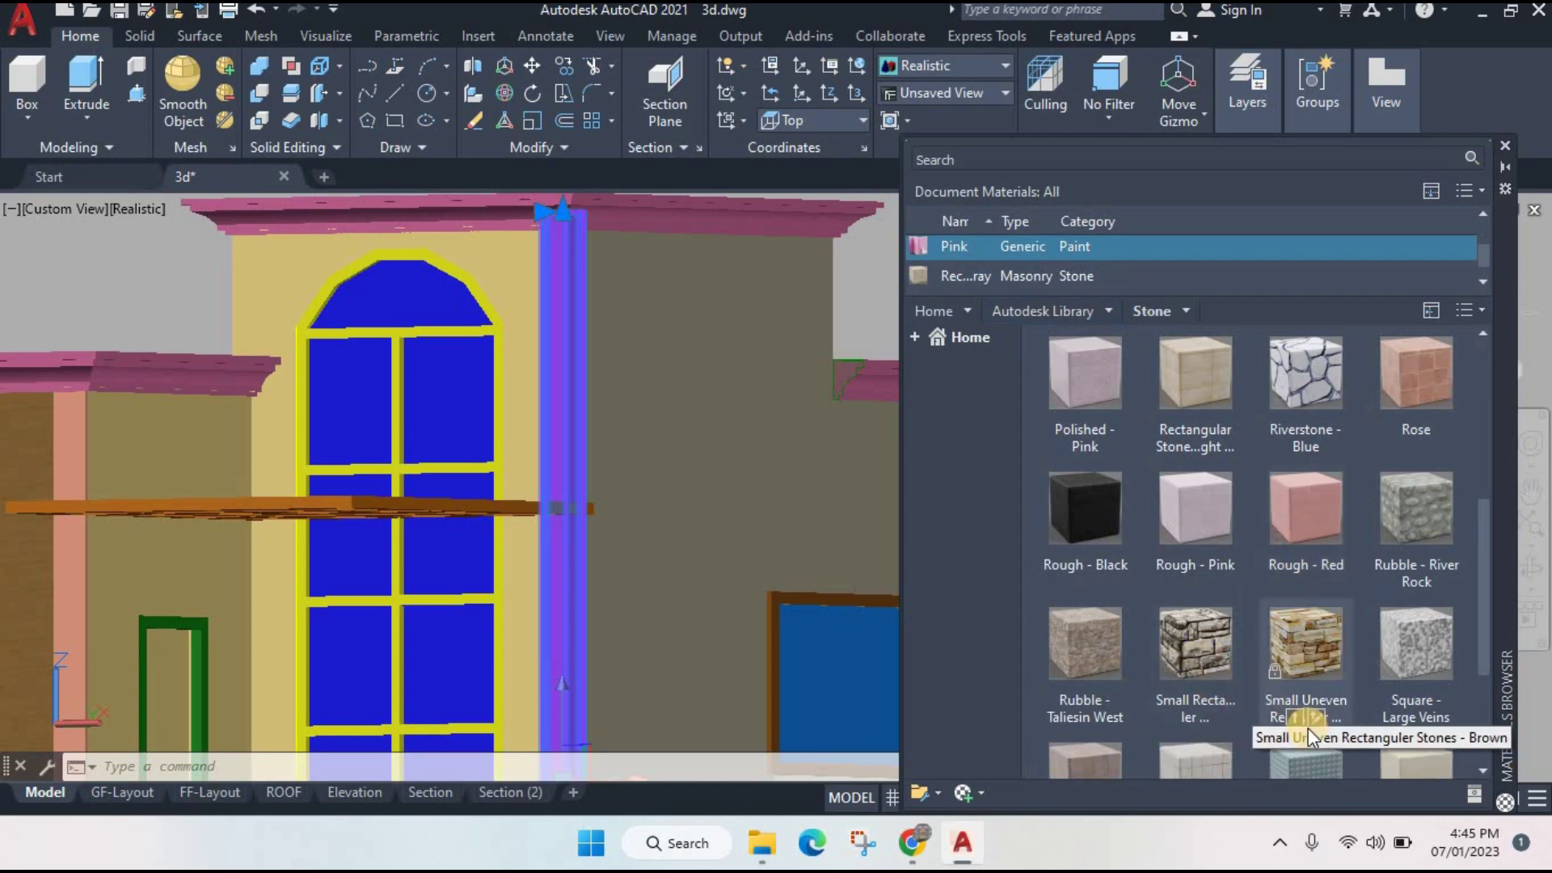
pyautogui.moveTo(1295, 721)
pyautogui.mouseDown()
pyautogui.moveTo(948, 571)
pyautogui.moveTo(672, 418)
pyautogui.mouseUp()
pyautogui.scroll(-3, 672, 418)
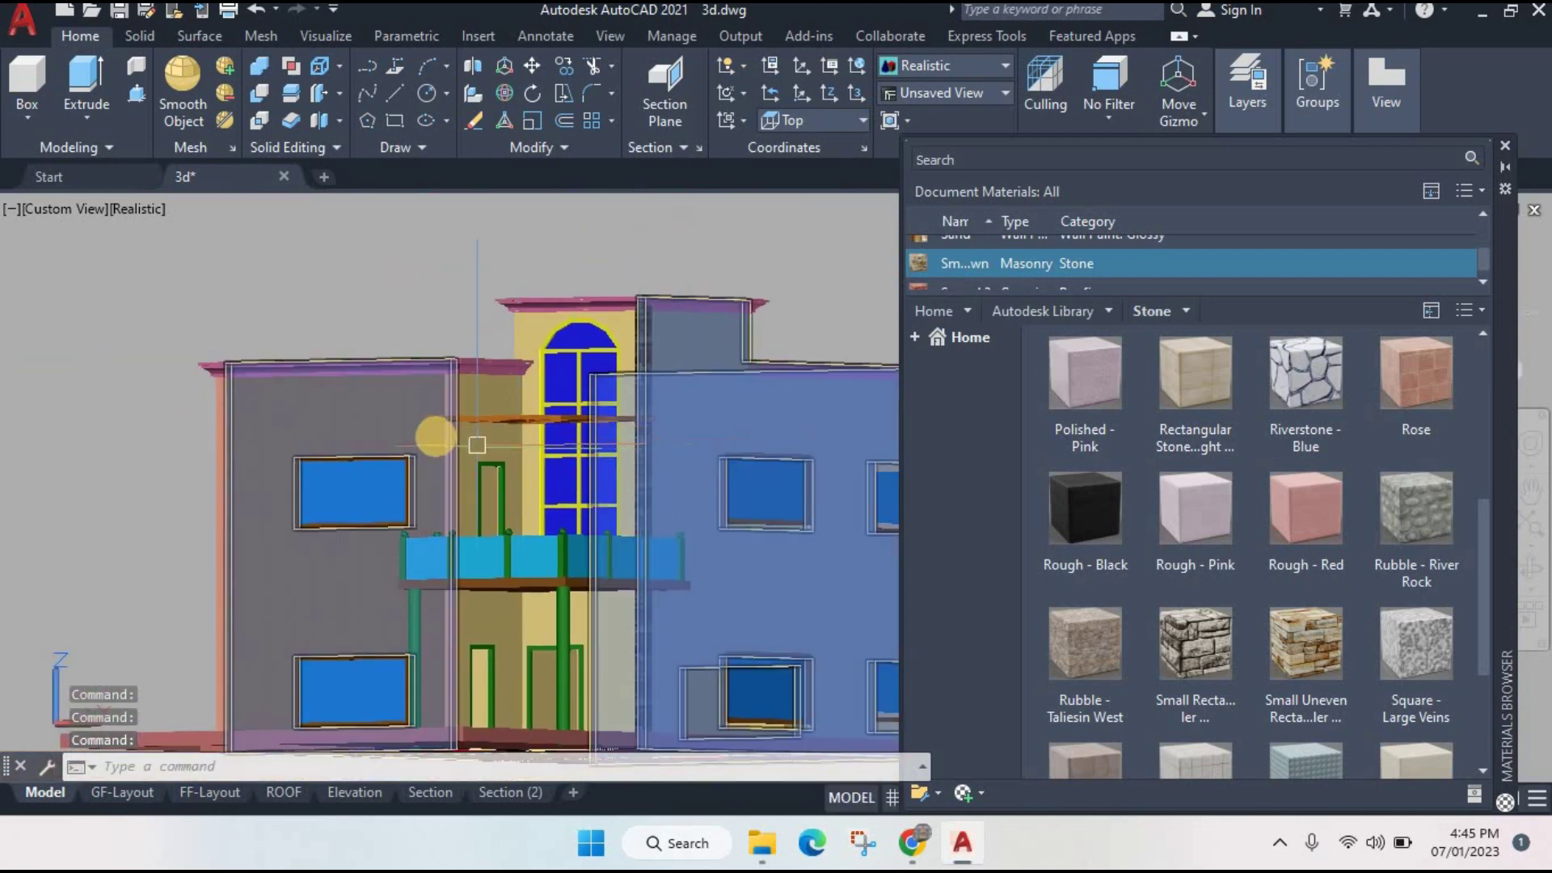
pyautogui.scroll(4, 440, 404)
pyautogui.press('Escape')
# - Give the left and right columns Small Rectangular Stones - Gray
pyautogui.scroll(-3, 548, 333)
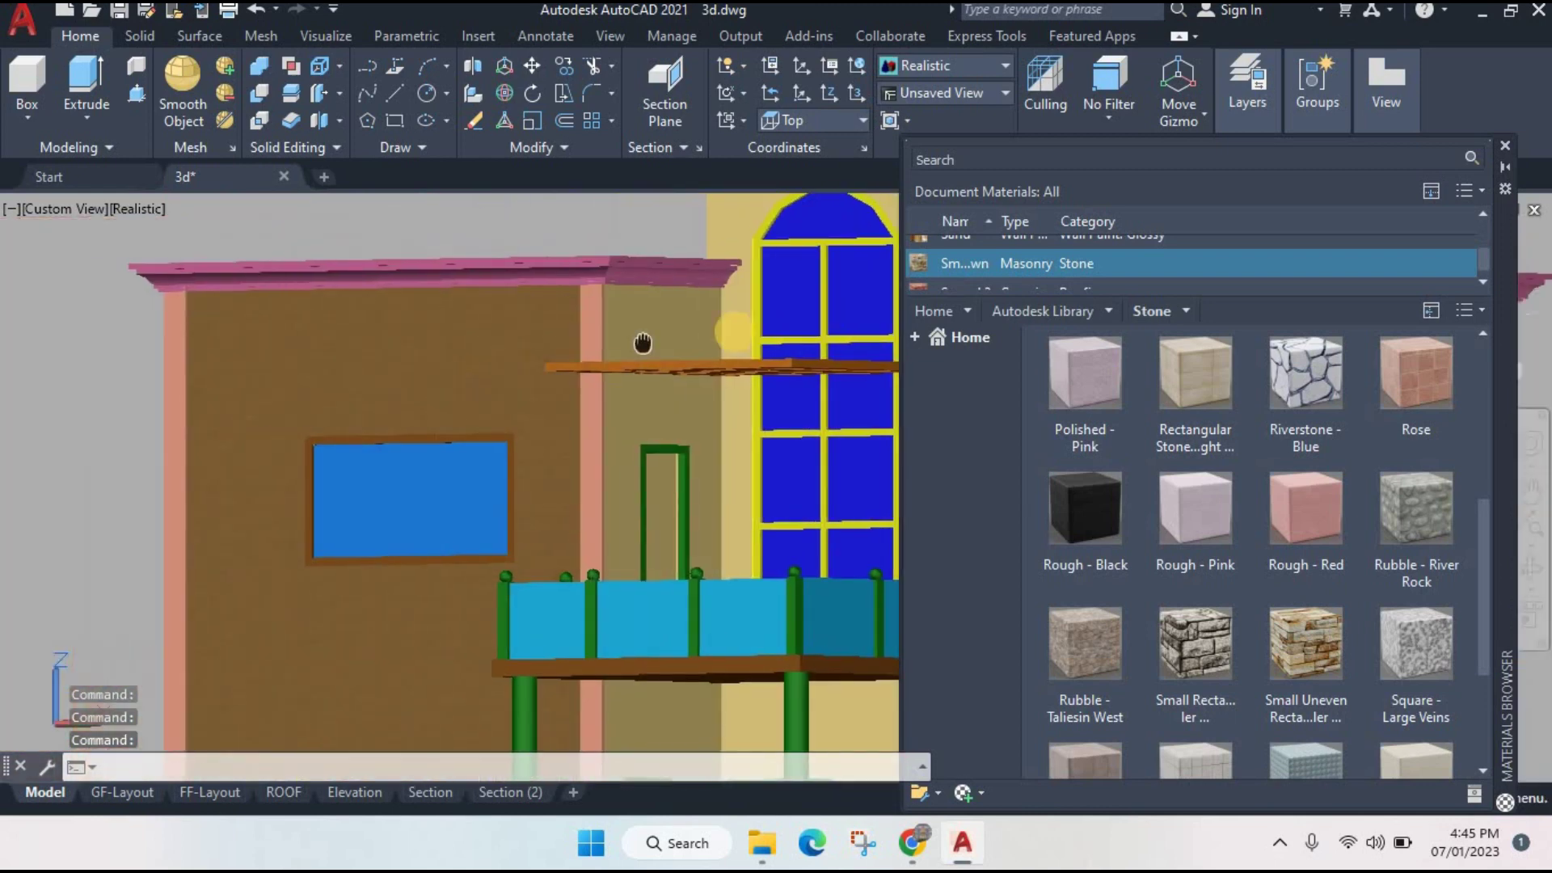
pyautogui.scroll(3, 242, 336)
pyautogui.click(269, 336)
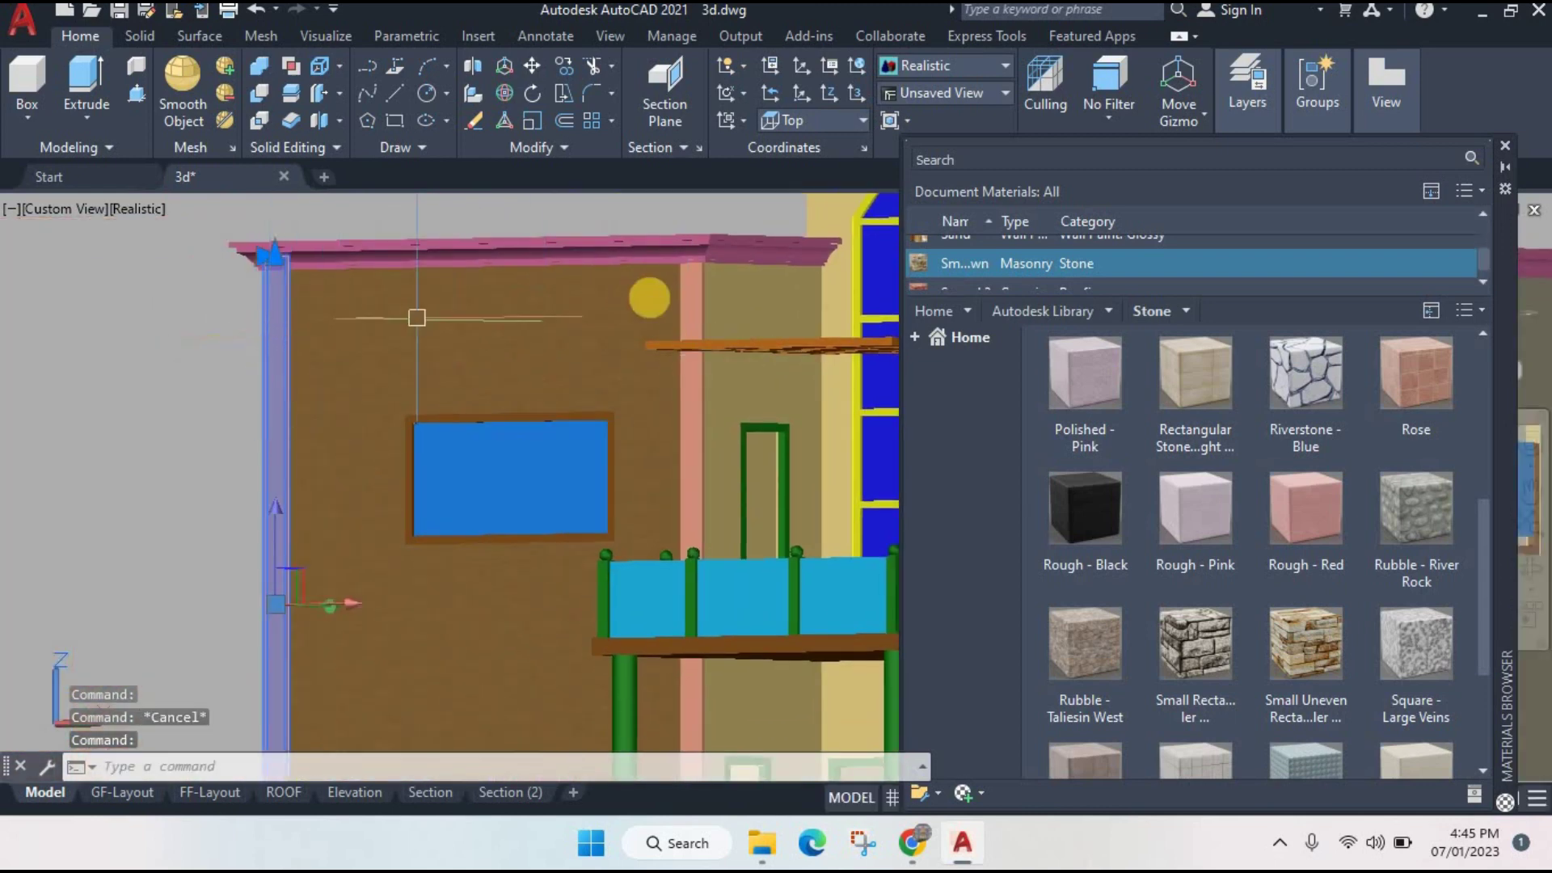
pyautogui.click(697, 299)
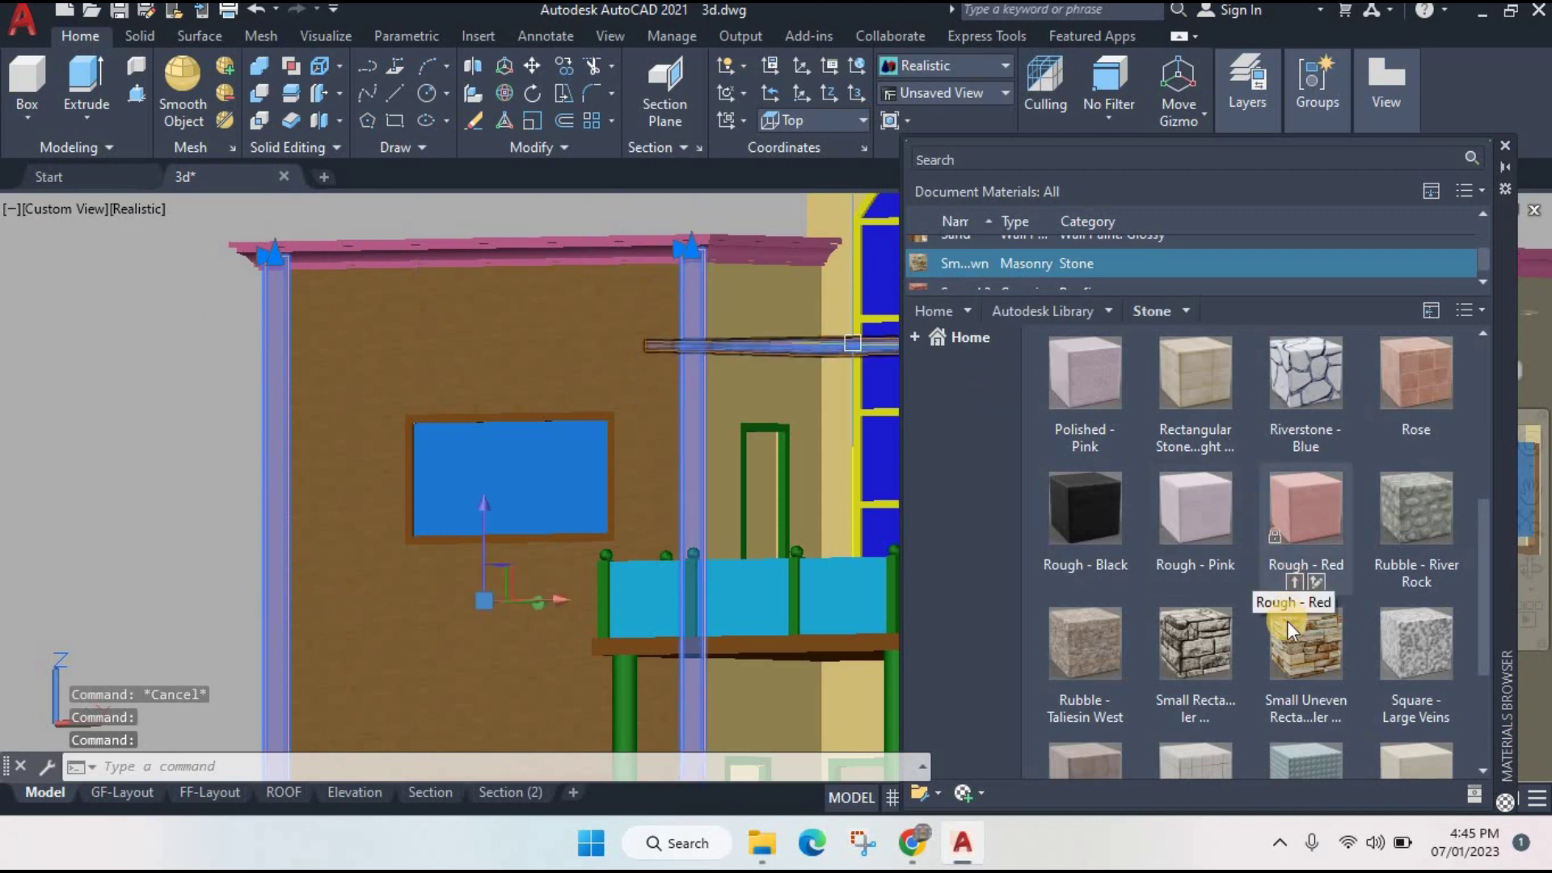
pyautogui.click(1183, 715)
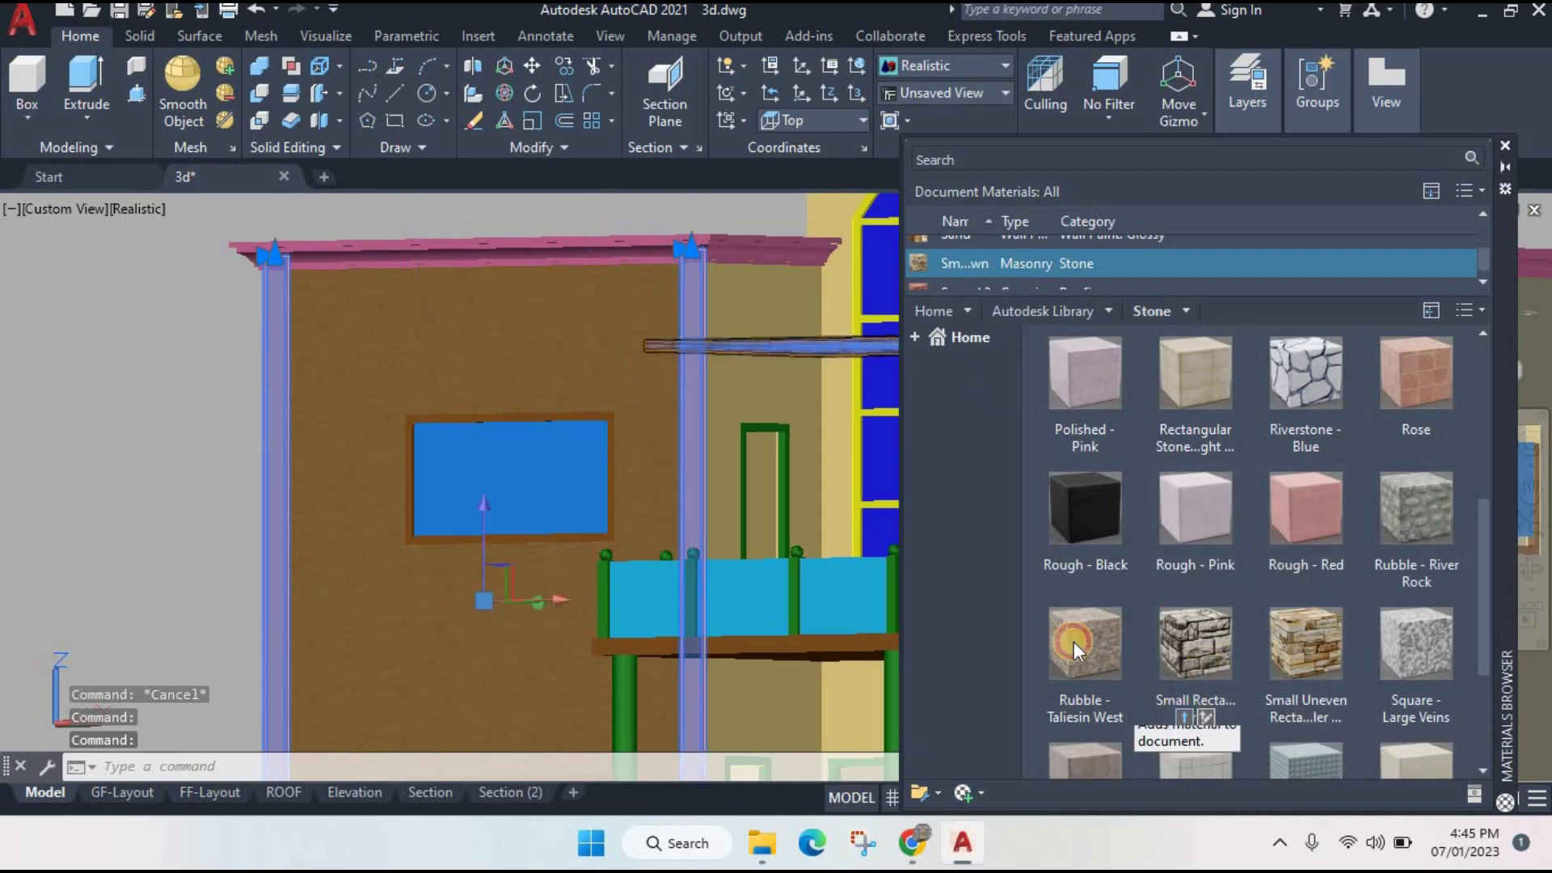
pyautogui.scroll(-2, 789, 492)
pyautogui.scroll(-2, 710, 416)
pyautogui.scroll(-3, 723, 429)
pyautogui.scroll(2, 723, 428)
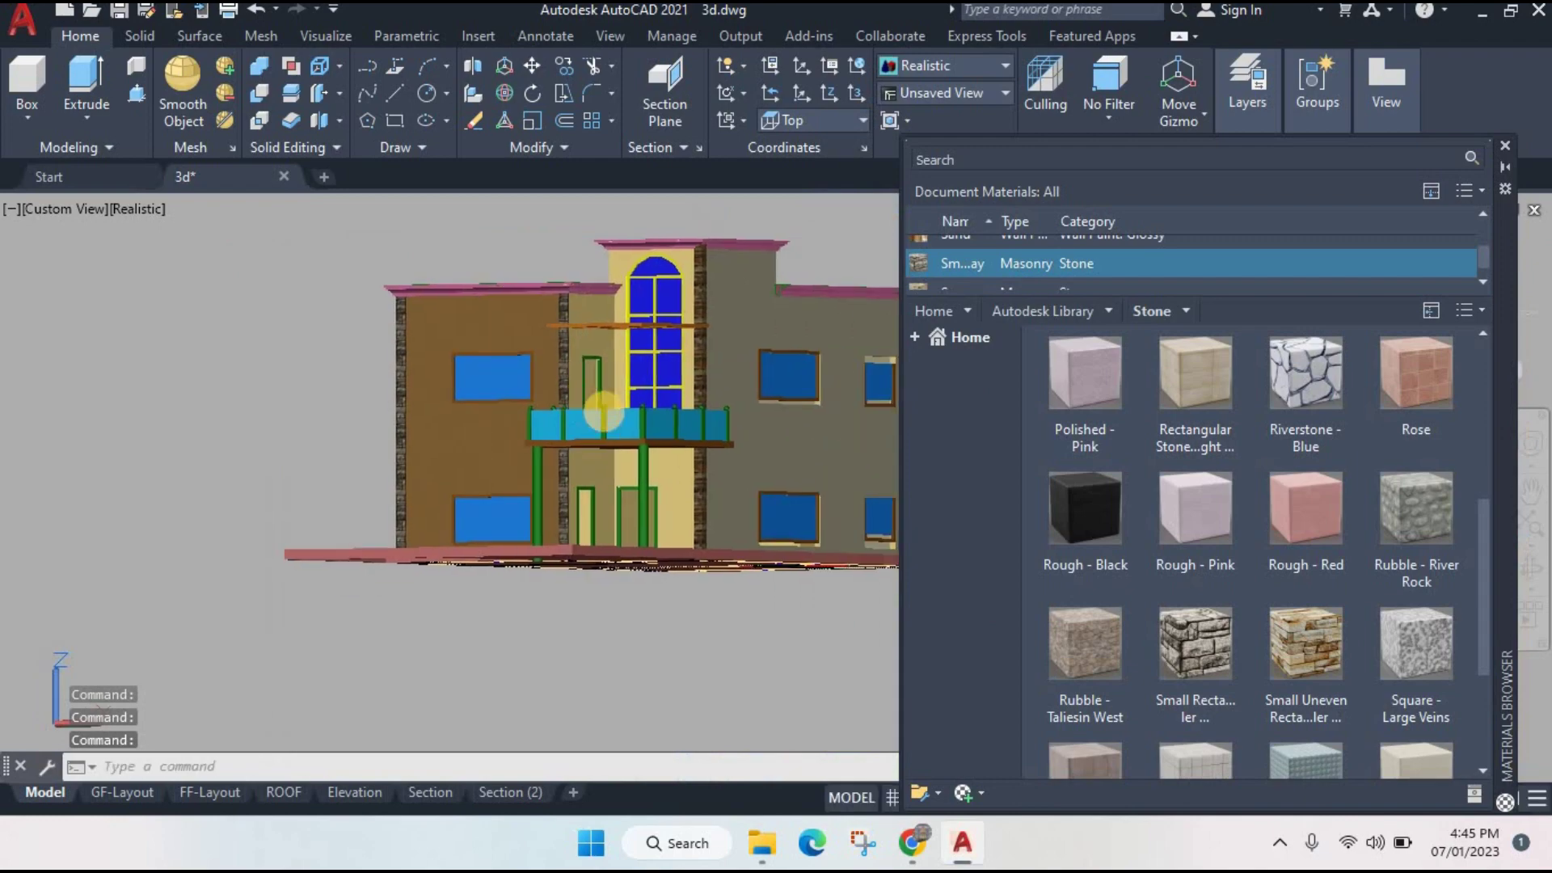
pyautogui.moveTo(595, 371)
pyautogui.keyDown('shift'); pyautogui.mouseDown(button='middle')
pyautogui.moveTo(565, 452)
pyautogui.moveTo(668, 444)
pyautogui.mouseUp(button='middle'); pyautogui.keyUp('shift')
# - Orbit around the house to inspect the stone corner and the balcony grille
pyautogui.scroll(-3, 607, 442)
pyautogui.scroll(3, 574, 425)
pyautogui.moveTo(574, 425)
pyautogui.keyDown('shift'); pyautogui.mouseDown(button='middle')
pyautogui.moveTo(503, 422)
pyautogui.moveTo(656, 360)
pyautogui.mouseUp(button='middle'); pyautogui.keyUp('shift')
pyautogui.scroll(3, 519, 350)
pyautogui.scroll(3, 442, 344)
pyautogui.moveTo(443, 344)
pyautogui.keyDown('shift'); pyautogui.mouseDown(button='middle')
pyautogui.moveTo(824, 623)
pyautogui.moveTo(908, 544)
pyautogui.mouseUp(button='middle'); pyautogui.keyUp('shift')
pyautogui.scroll(-3, 724, 555)
pyautogui.scroll(-3, 649, 527)
pyautogui.scroll(-3, 649, 528)
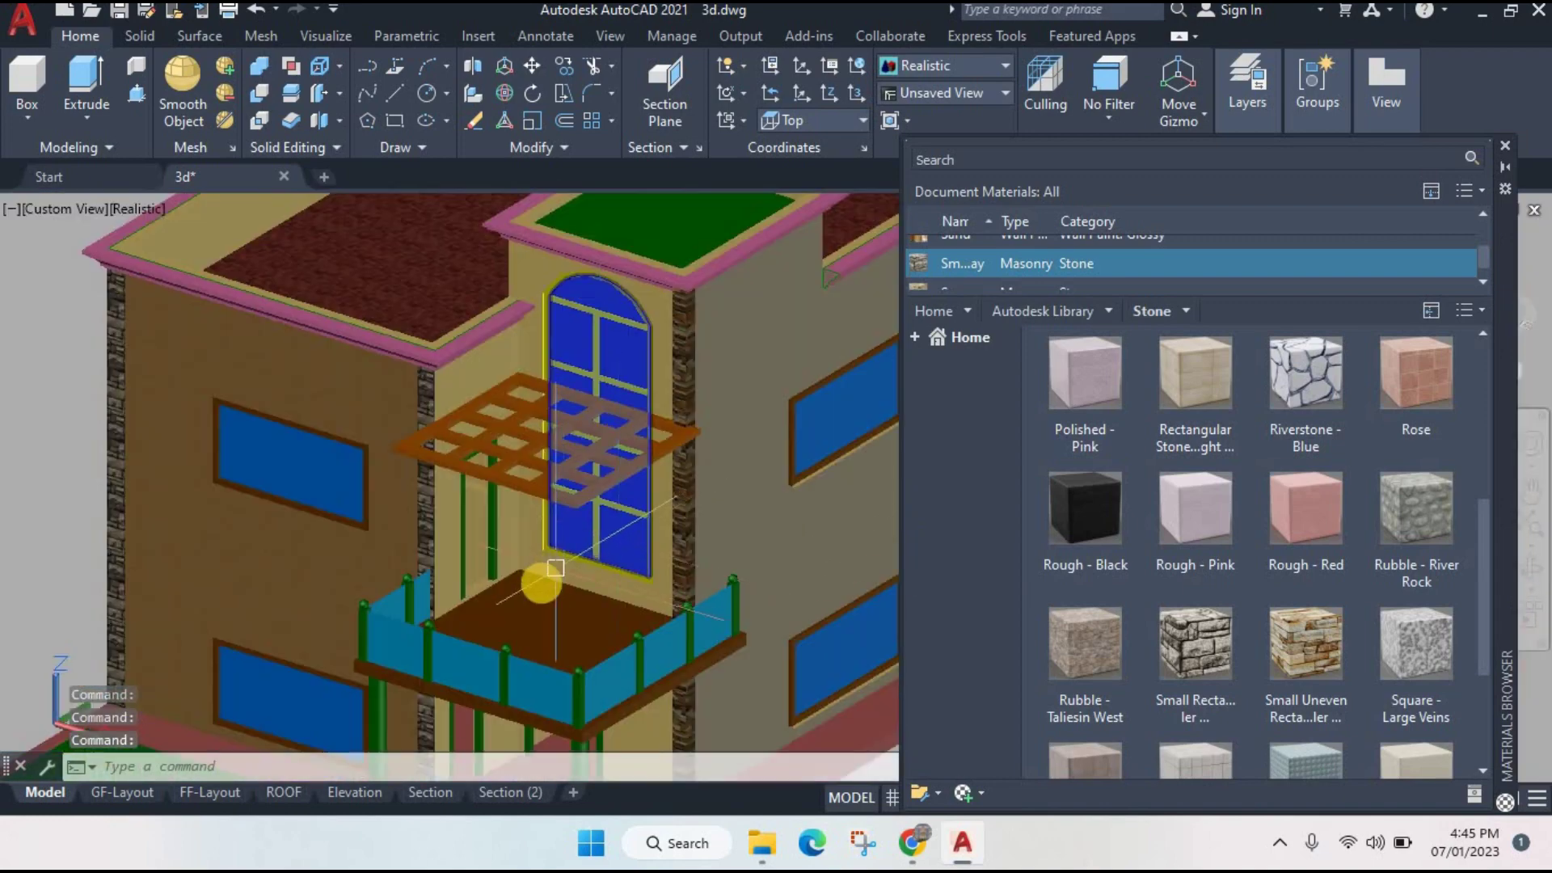
pyautogui.scroll(-3, 554, 589)
pyautogui.scroll(3, 555, 555)
pyautogui.scroll(3, 554, 415)
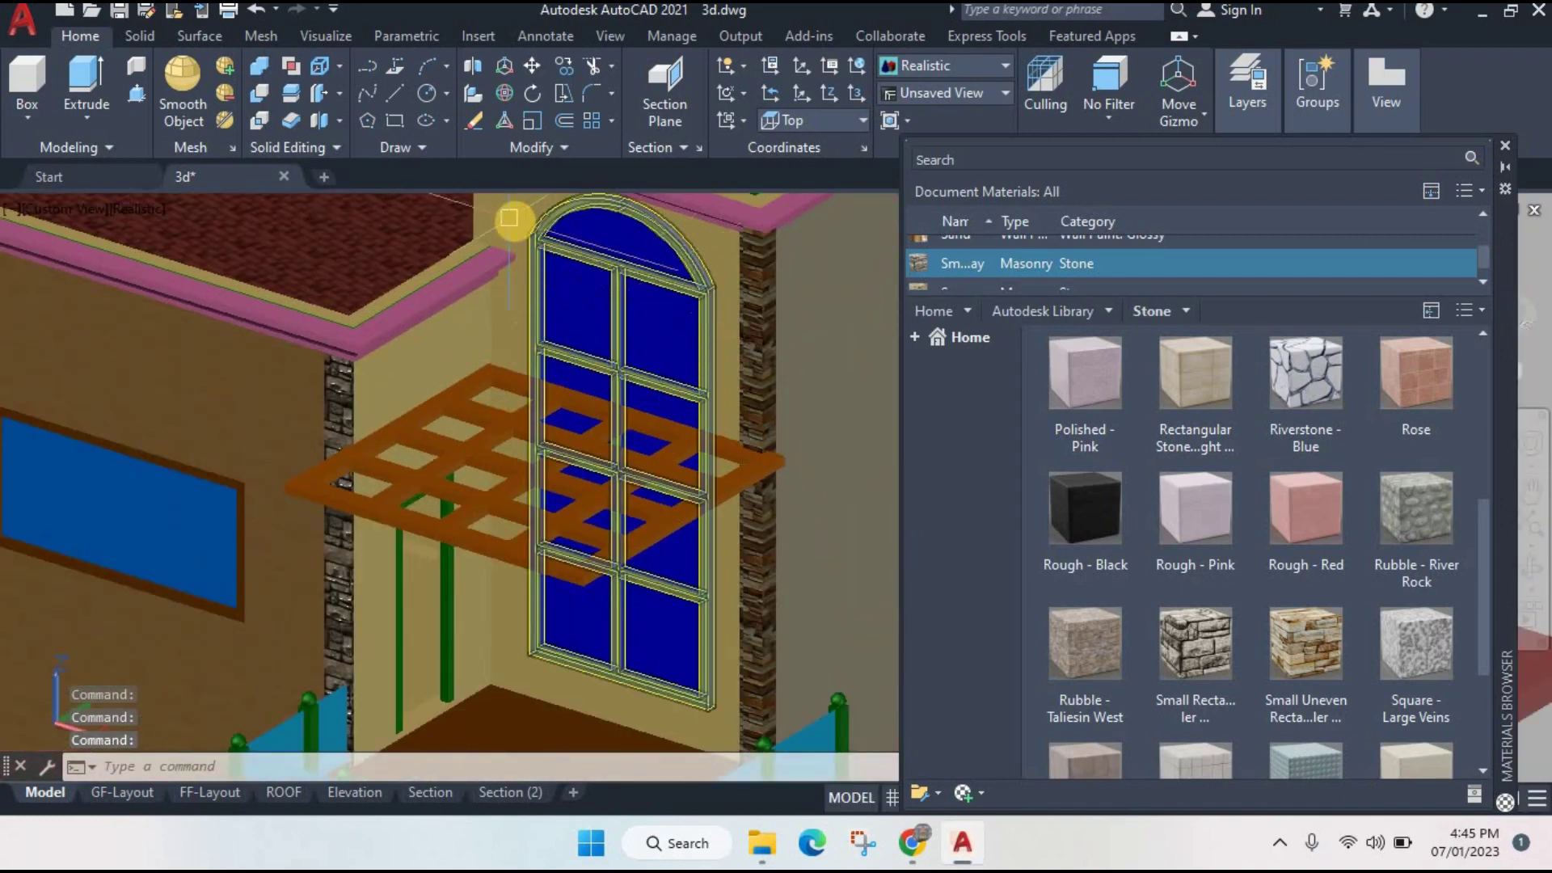
pyautogui.moveTo(513, 215); pyautogui.dragTo(809, 488)
pyautogui.scroll(-2, 816, 274)
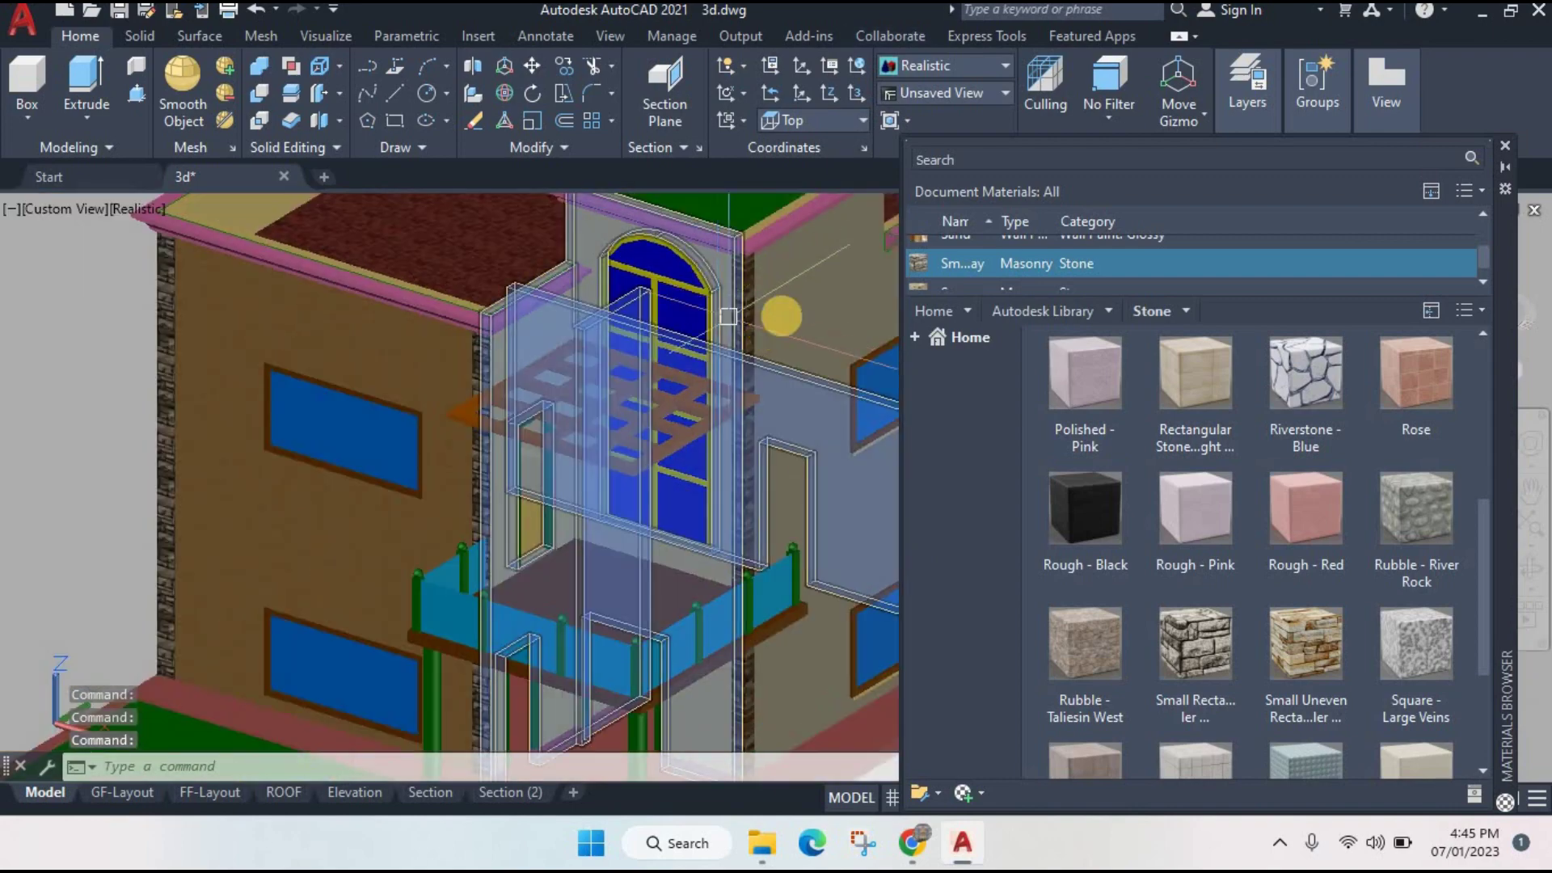
pyautogui.click(577, 458)
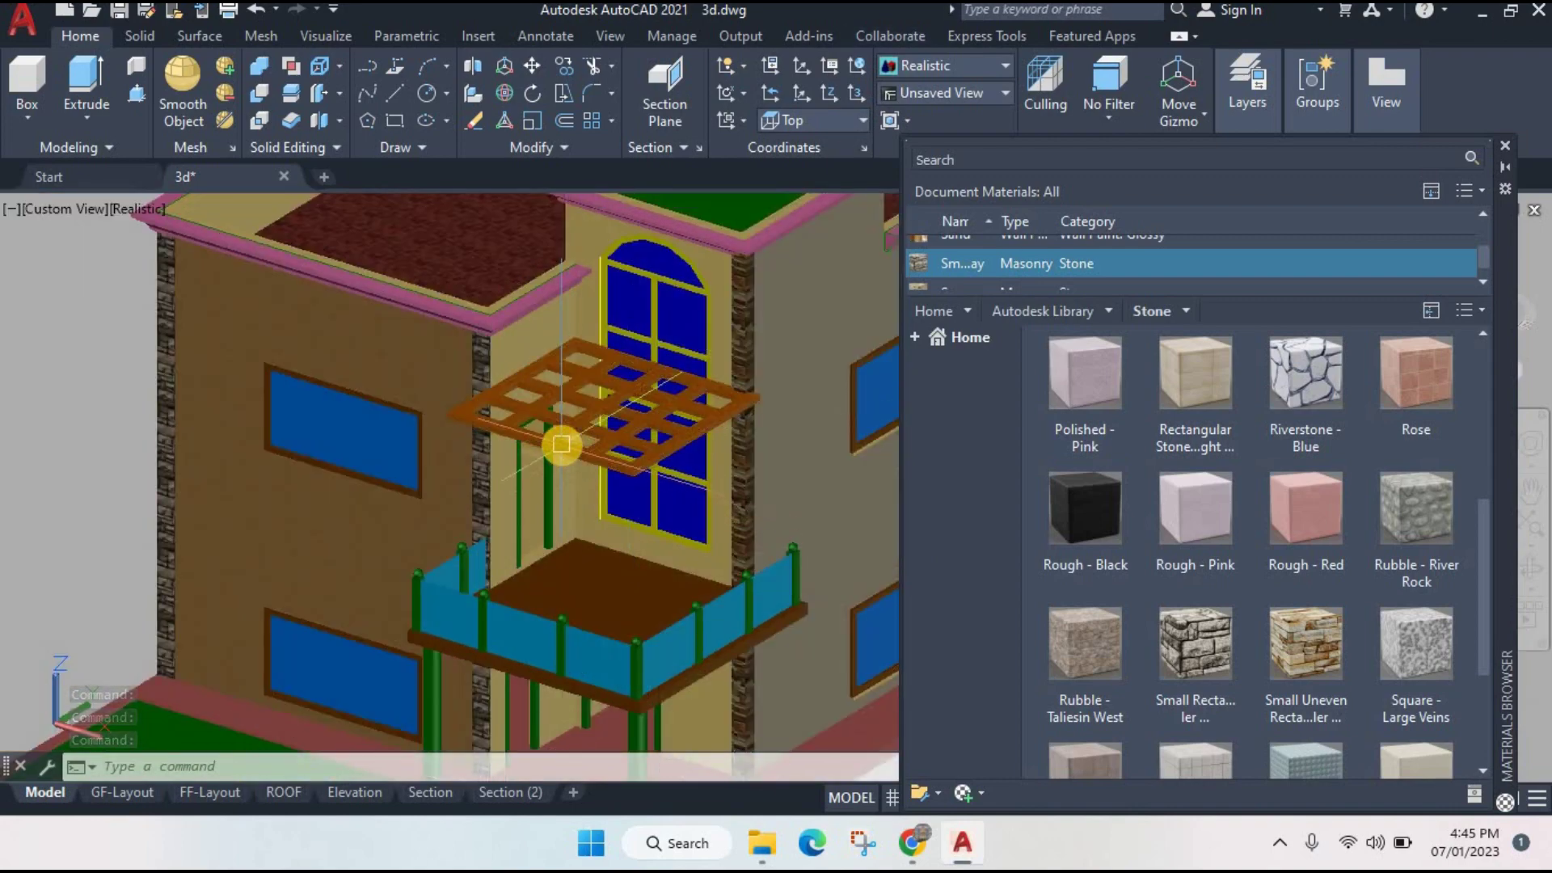
# - Apply the Bocote material from the Wood category to the grille
pyautogui.click(1106, 310)
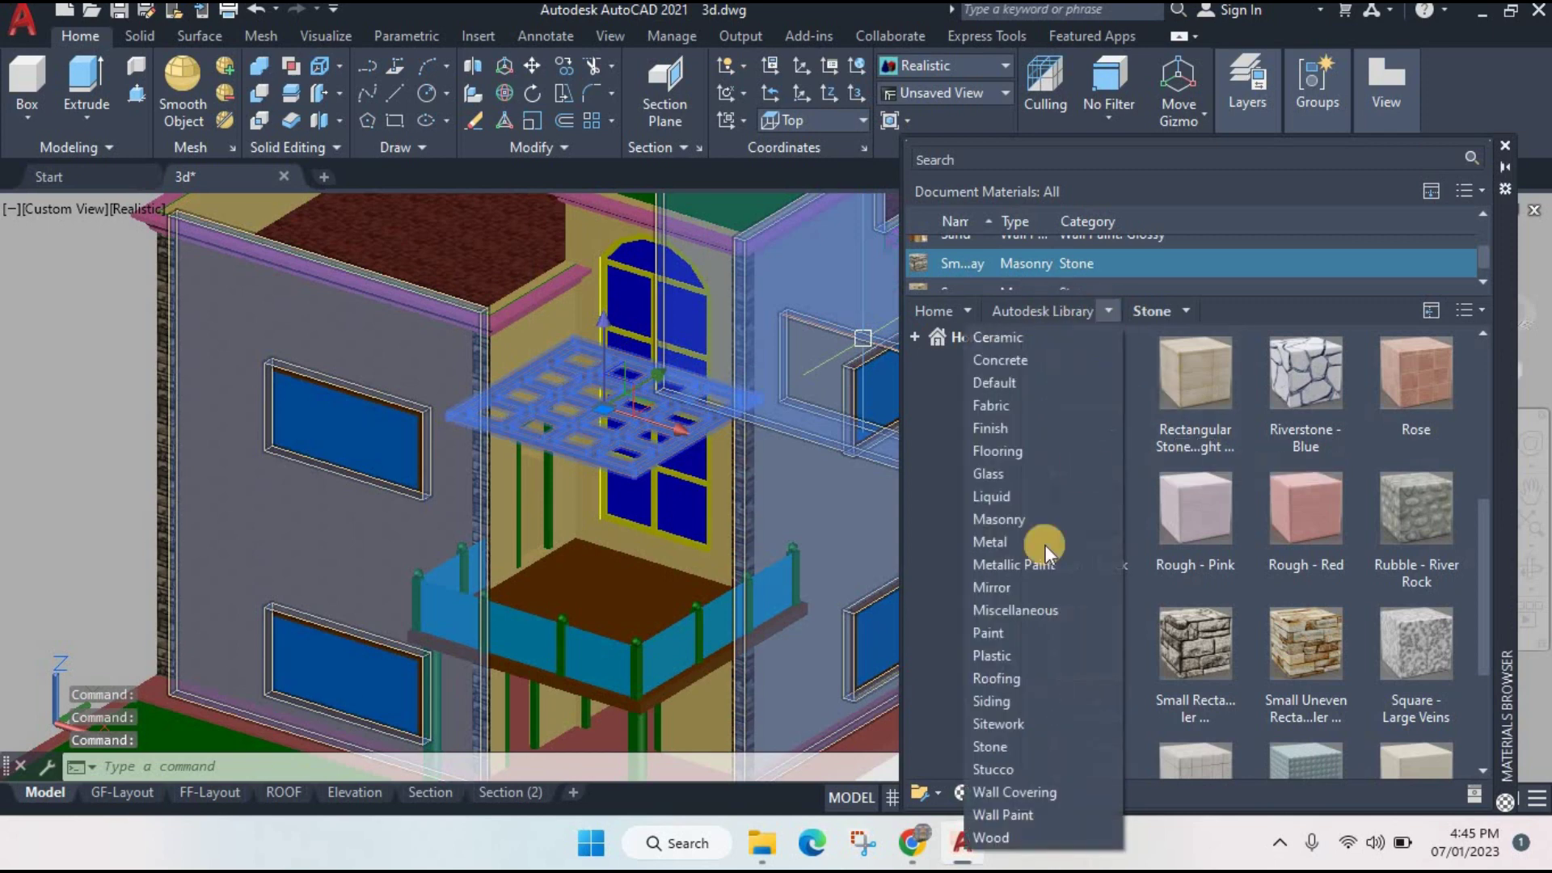
pyautogui.click(992, 836)
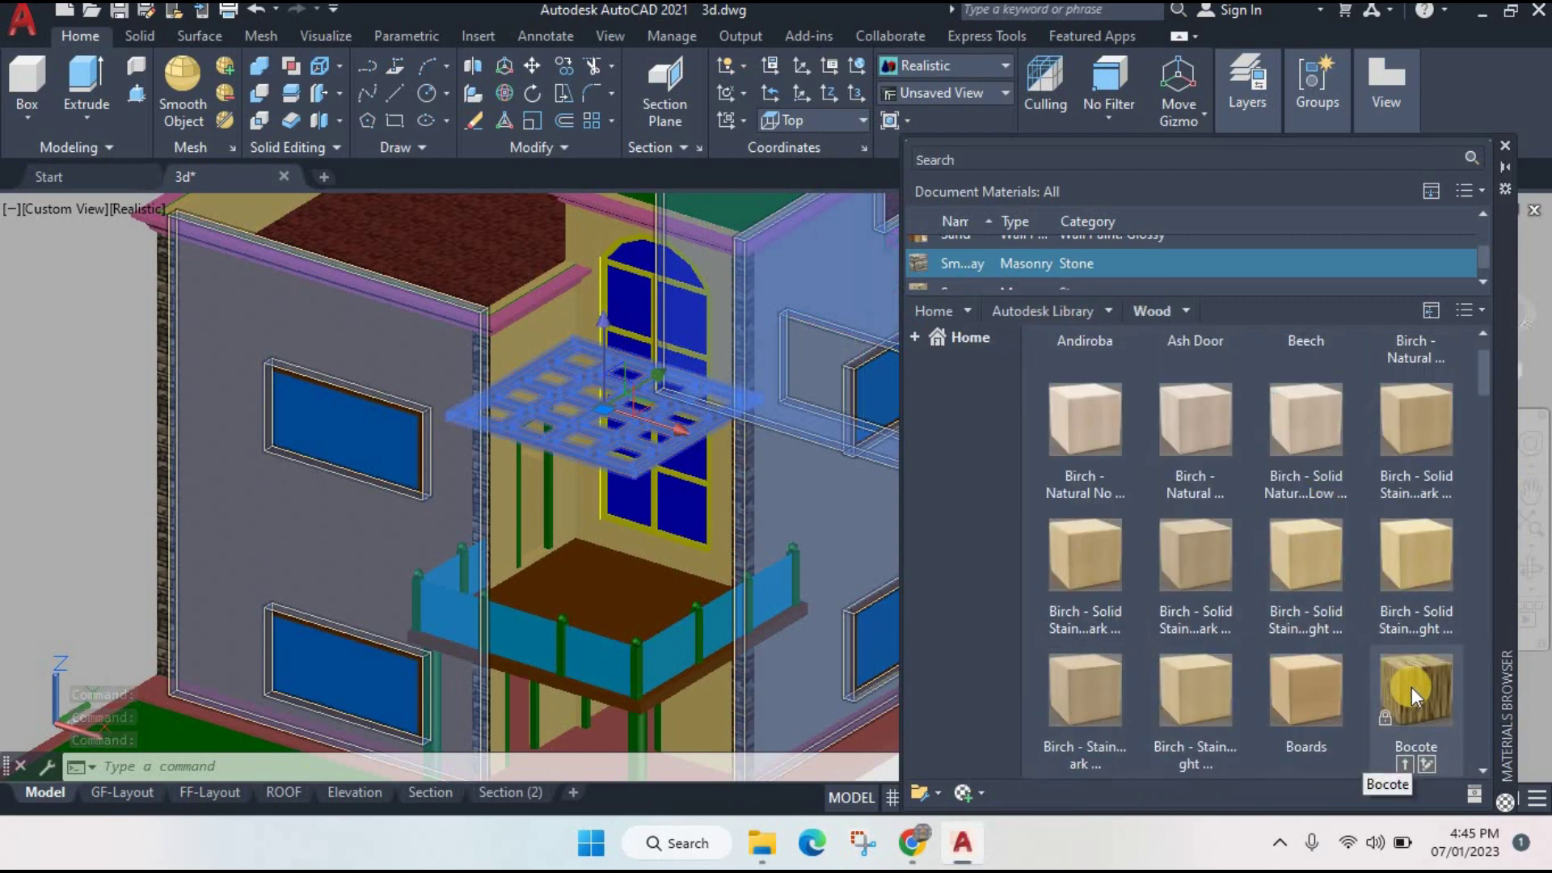
pyautogui.click(1404, 764)
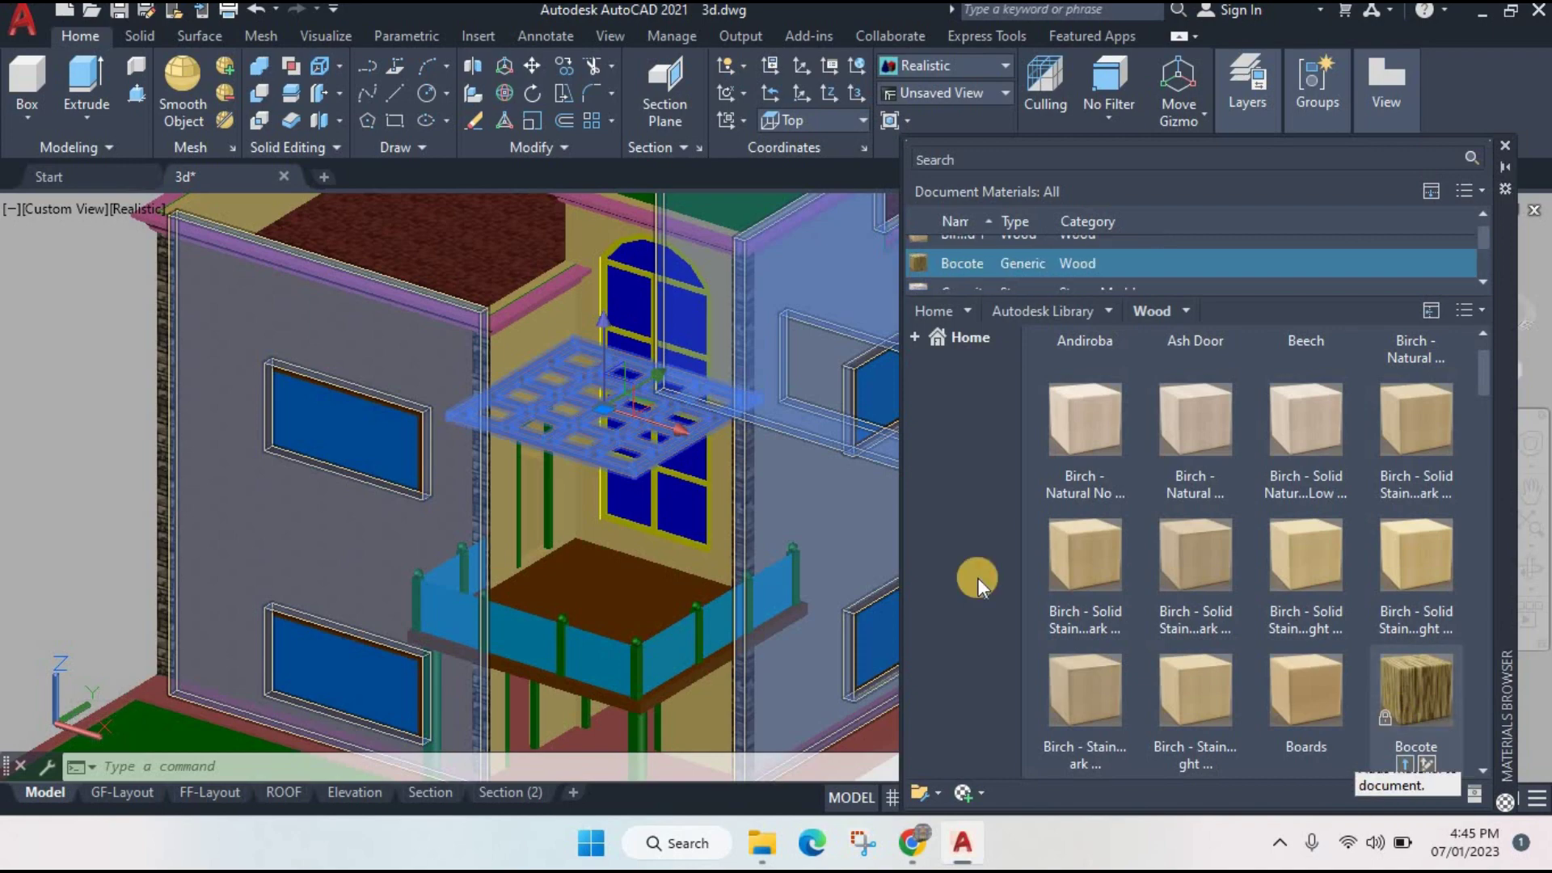
pyautogui.scroll(3, 695, 460)
pyautogui.scroll(2, 704, 477)
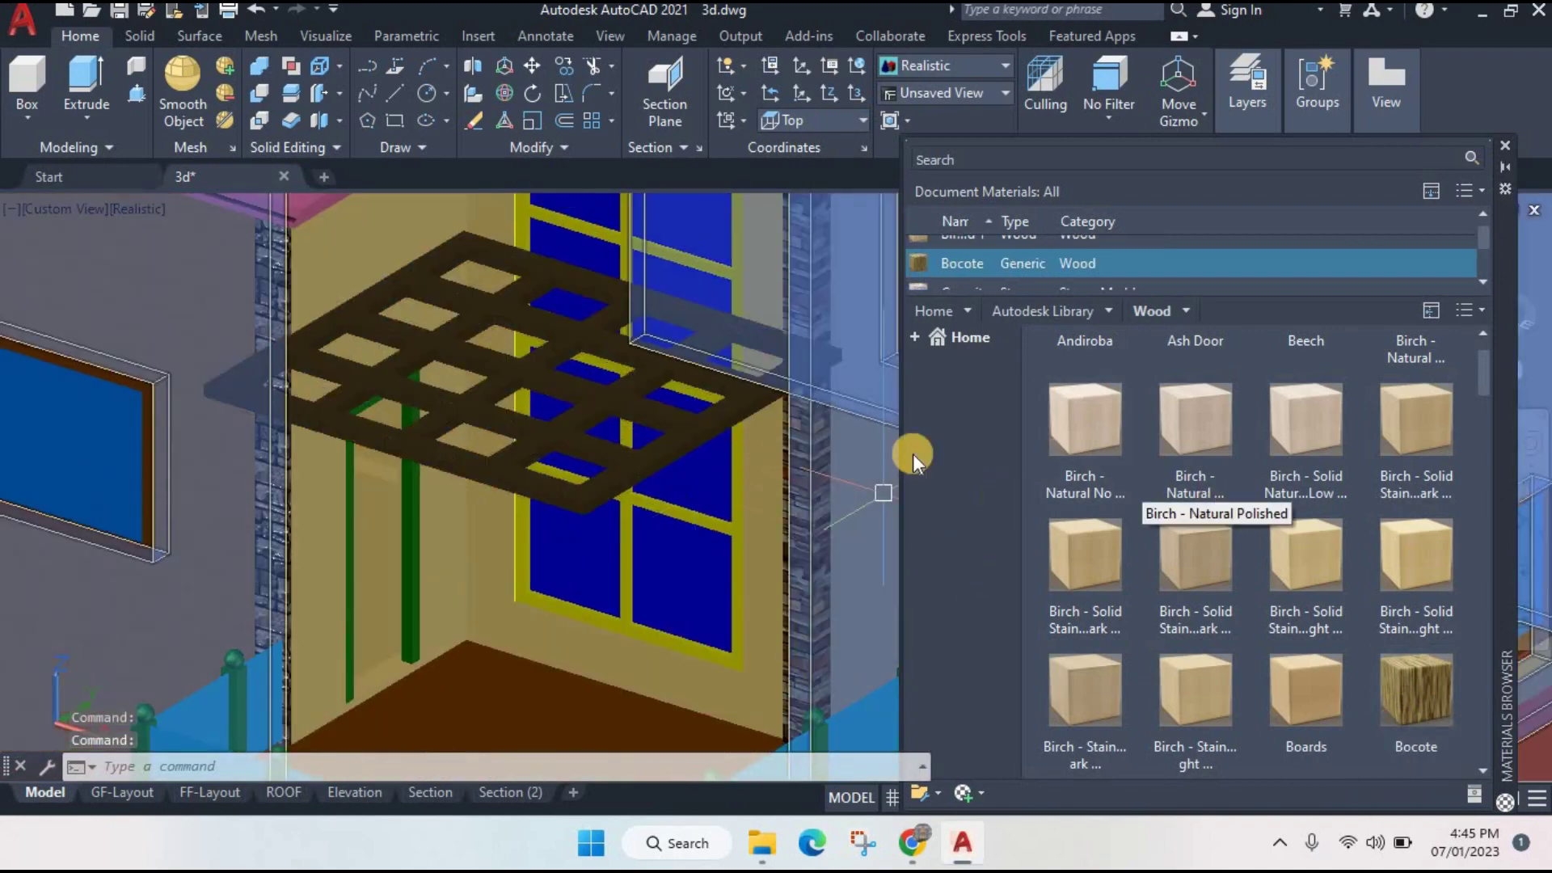
# - Reselect the balcony grille and switch it to the Cardboard wood material
pyautogui.click(663, 423)
pyautogui.scroll(2, 1147, 331)
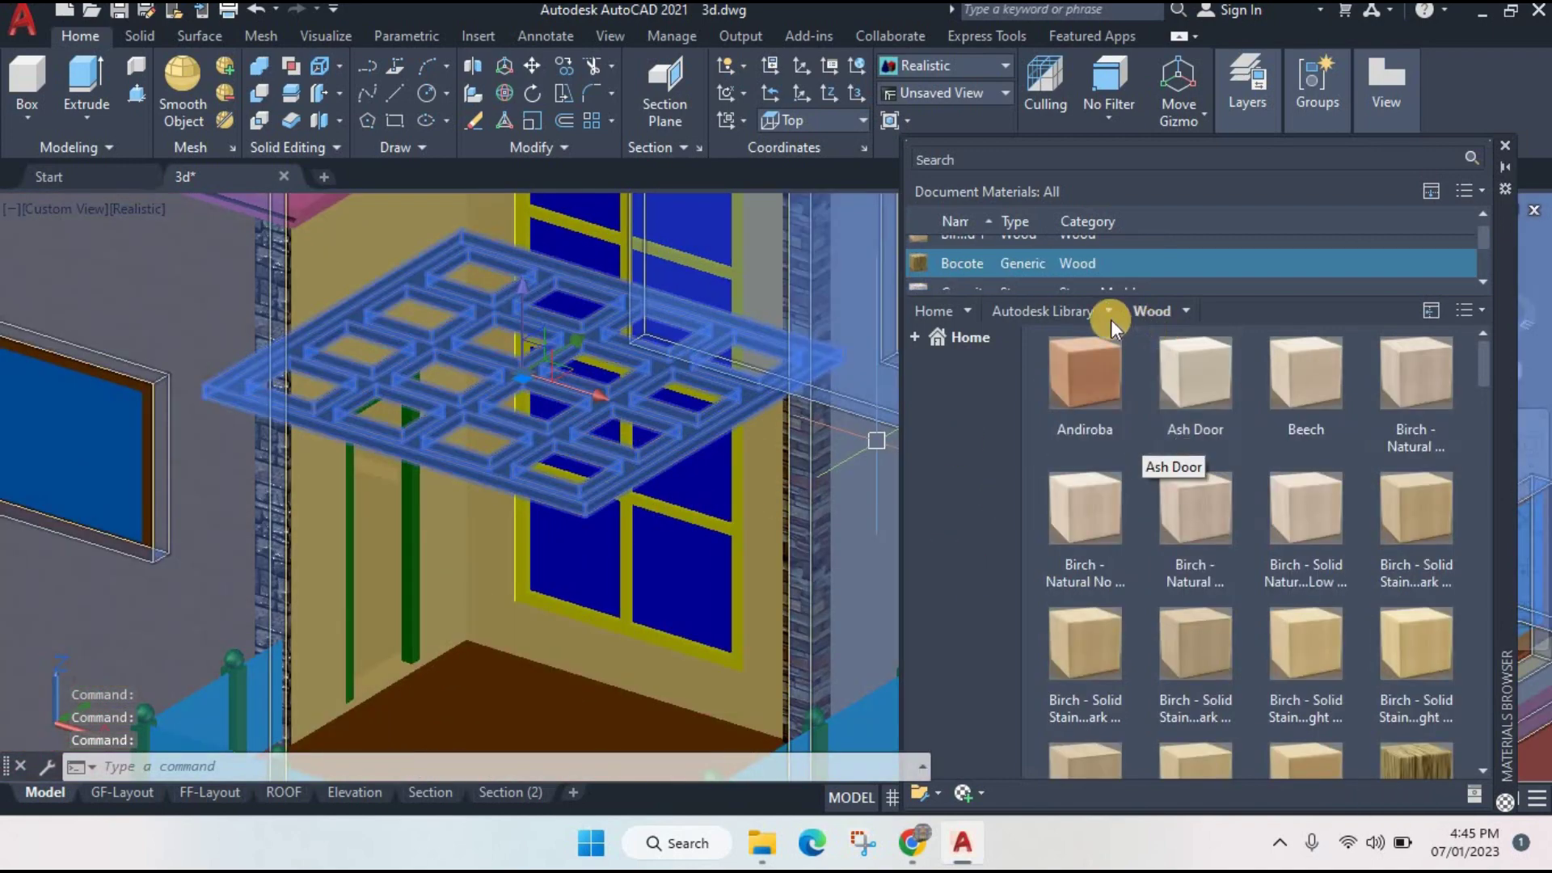
pyautogui.click(1107, 311)
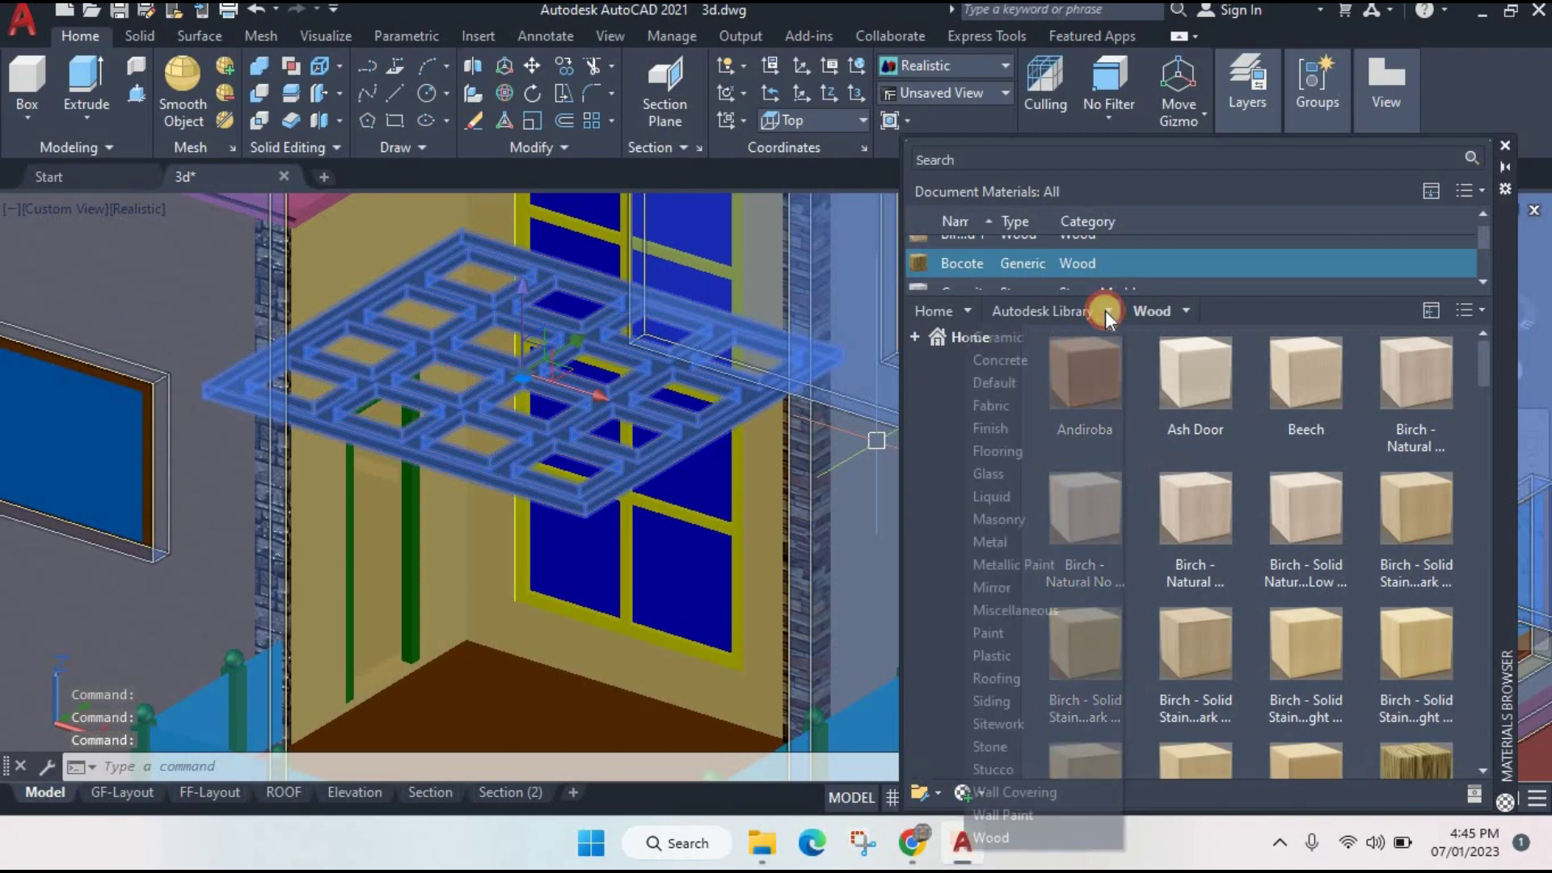
pyautogui.click(1002, 812)
pyautogui.scroll(-1, 1289, 561)
pyautogui.scroll(-3, 1291, 560)
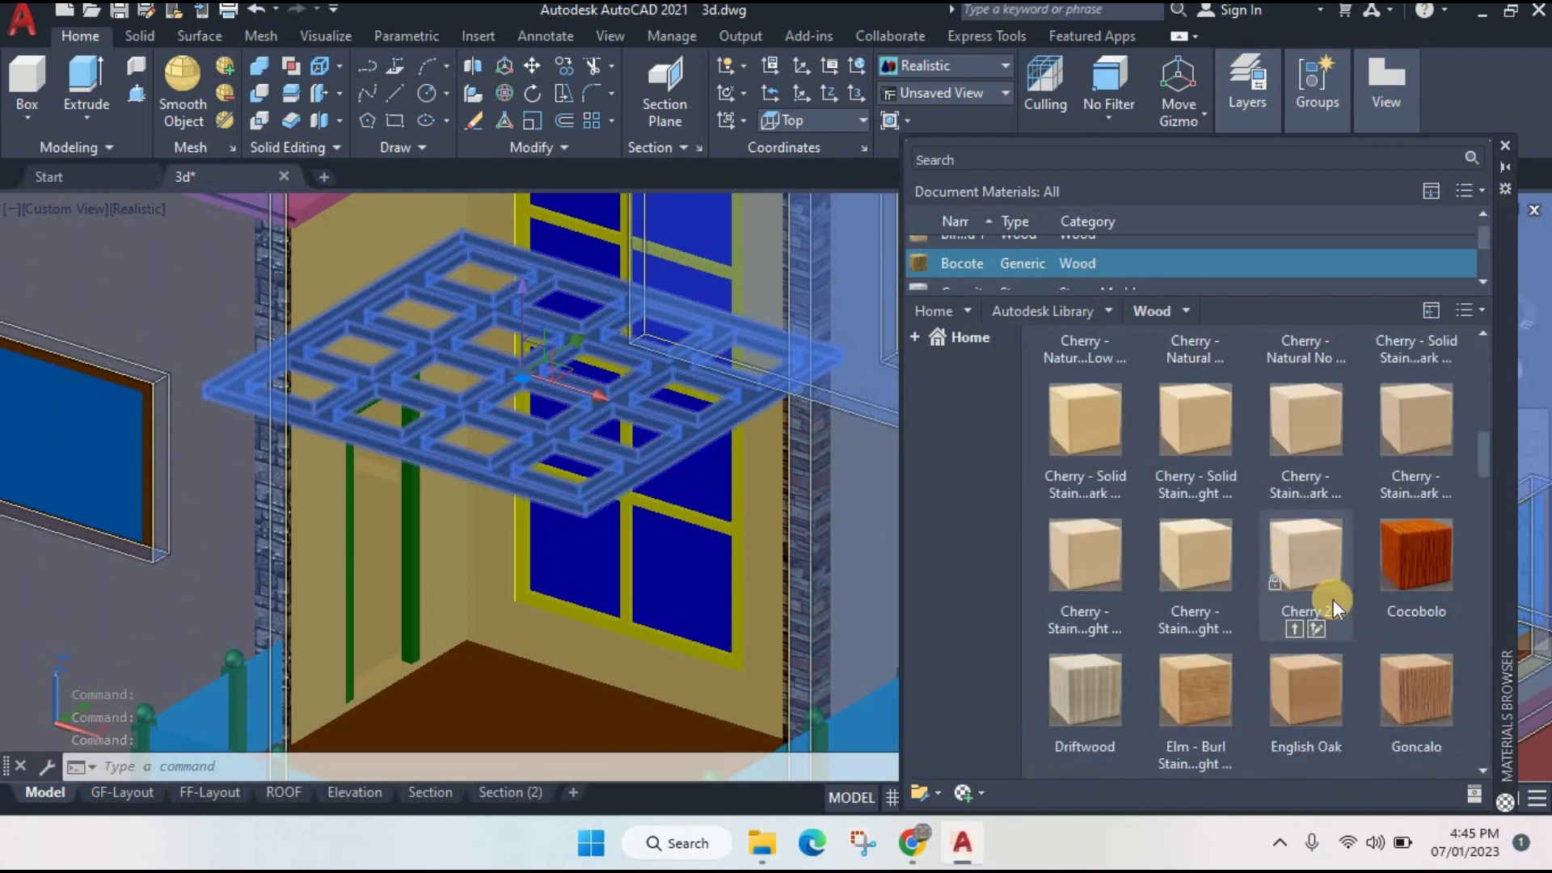
pyautogui.scroll(-3, 1310, 598)
pyautogui.scroll(-3, 1310, 647)
pyautogui.scroll(-3, 1414, 623)
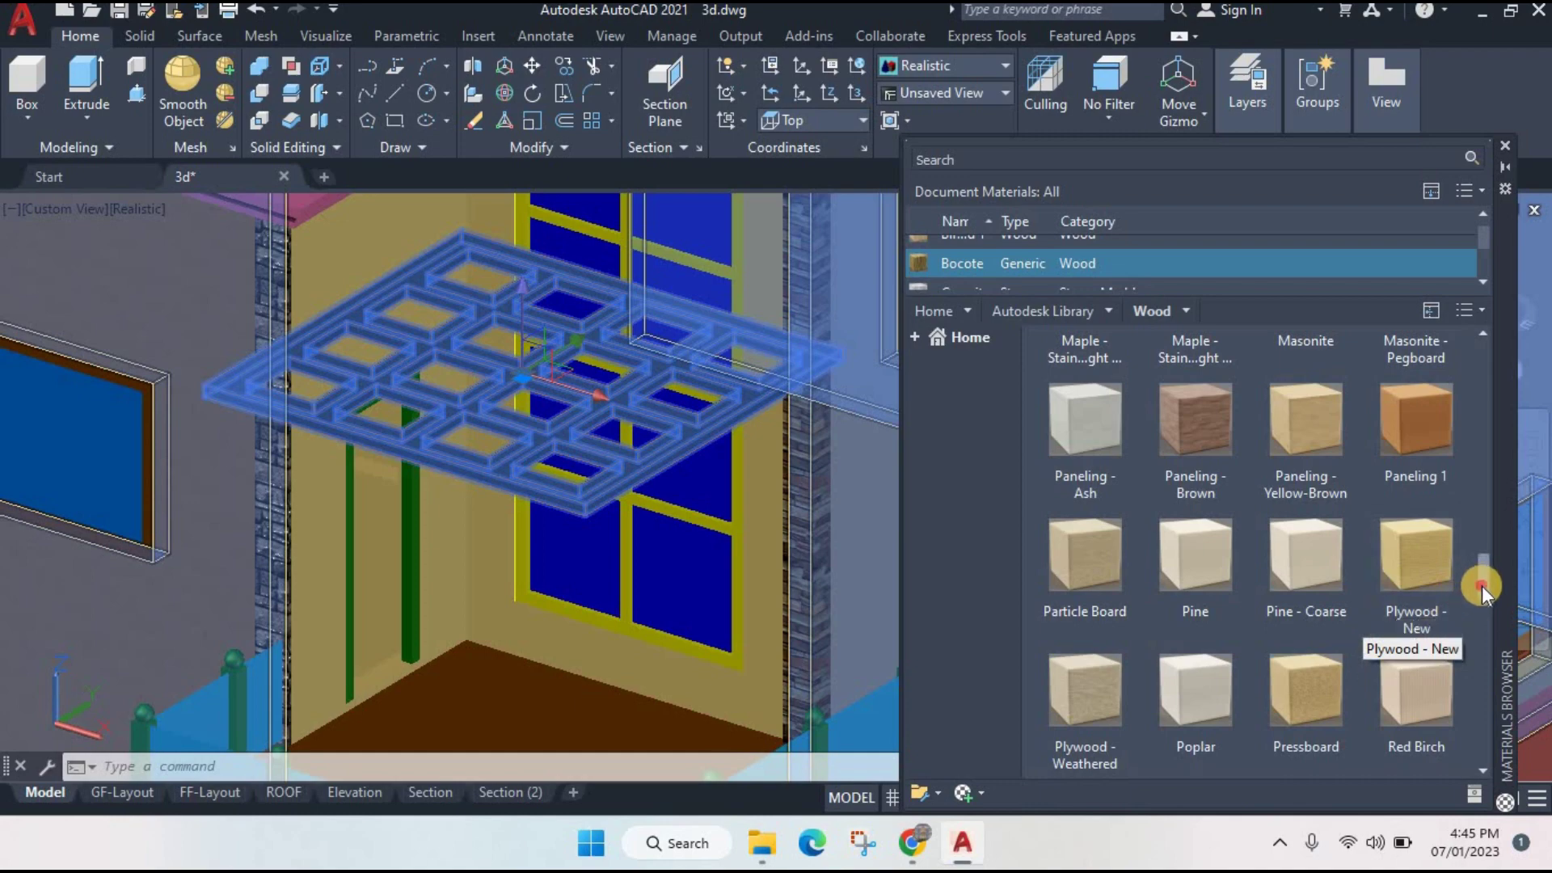
pyautogui.scroll(-2, 1475, 663)
pyautogui.scroll(-5, 1467, 732)
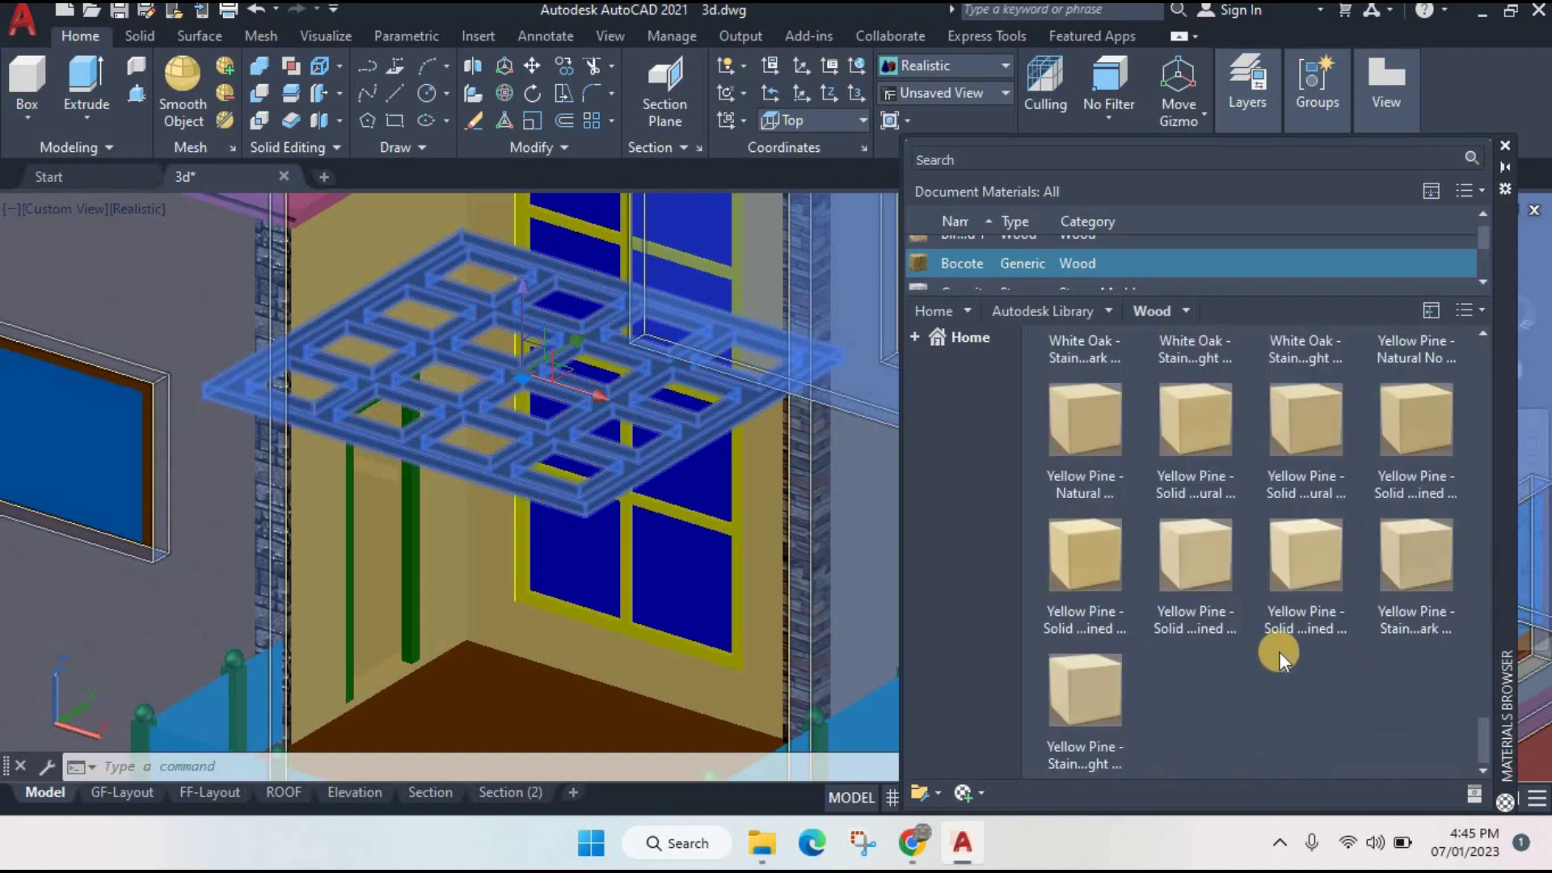
pyautogui.scroll(5, 1273, 622)
pyautogui.scroll(10, 1289, 569)
pyautogui.scroll(1, 1294, 558)
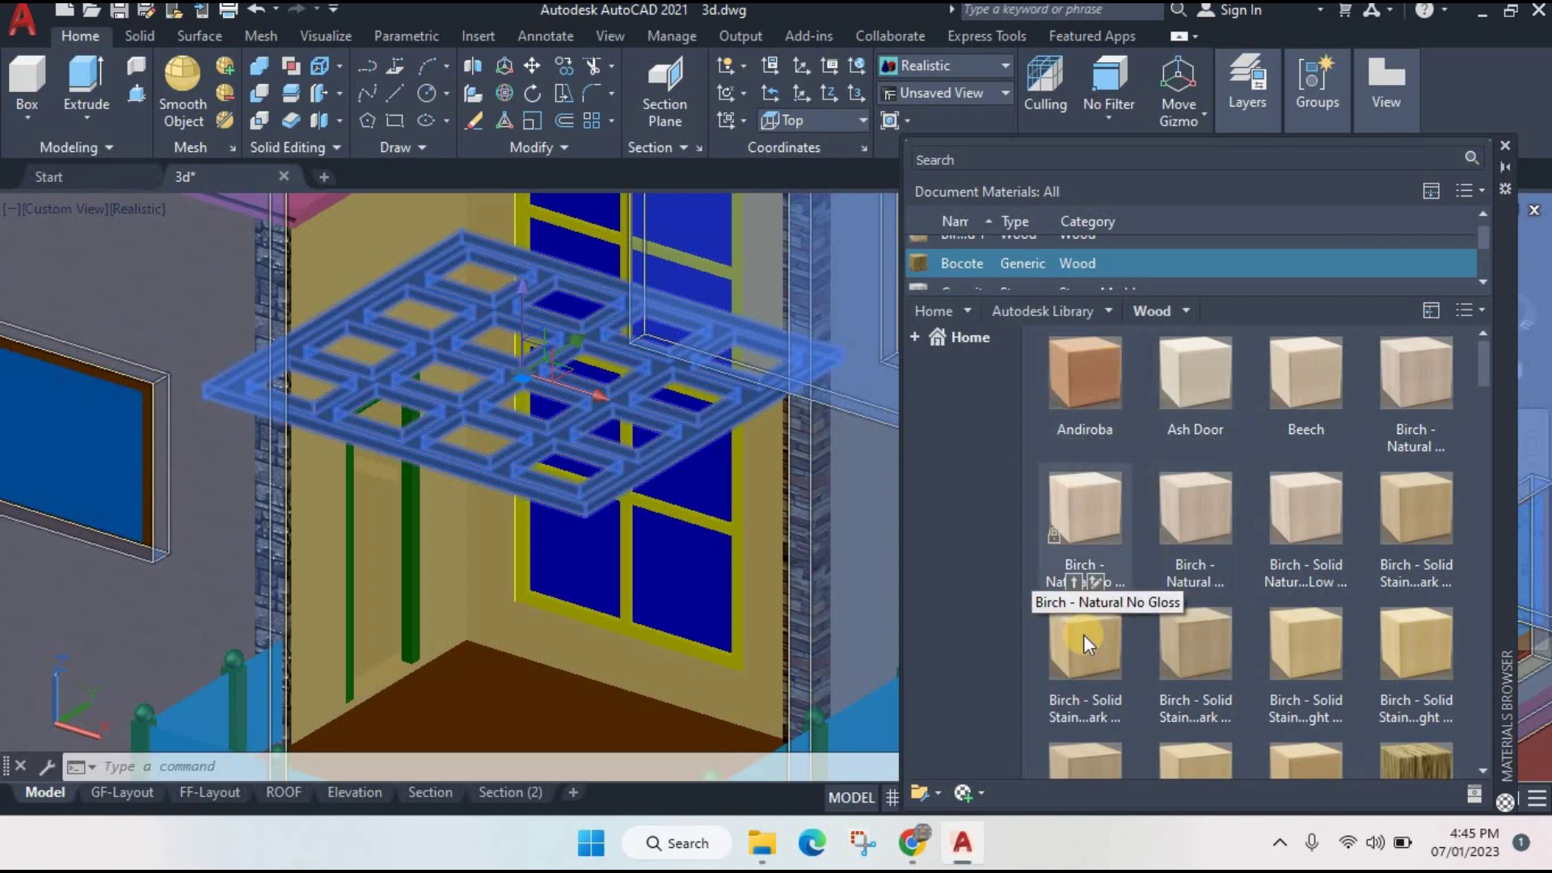
pyautogui.scroll(-3, 1342, 614)
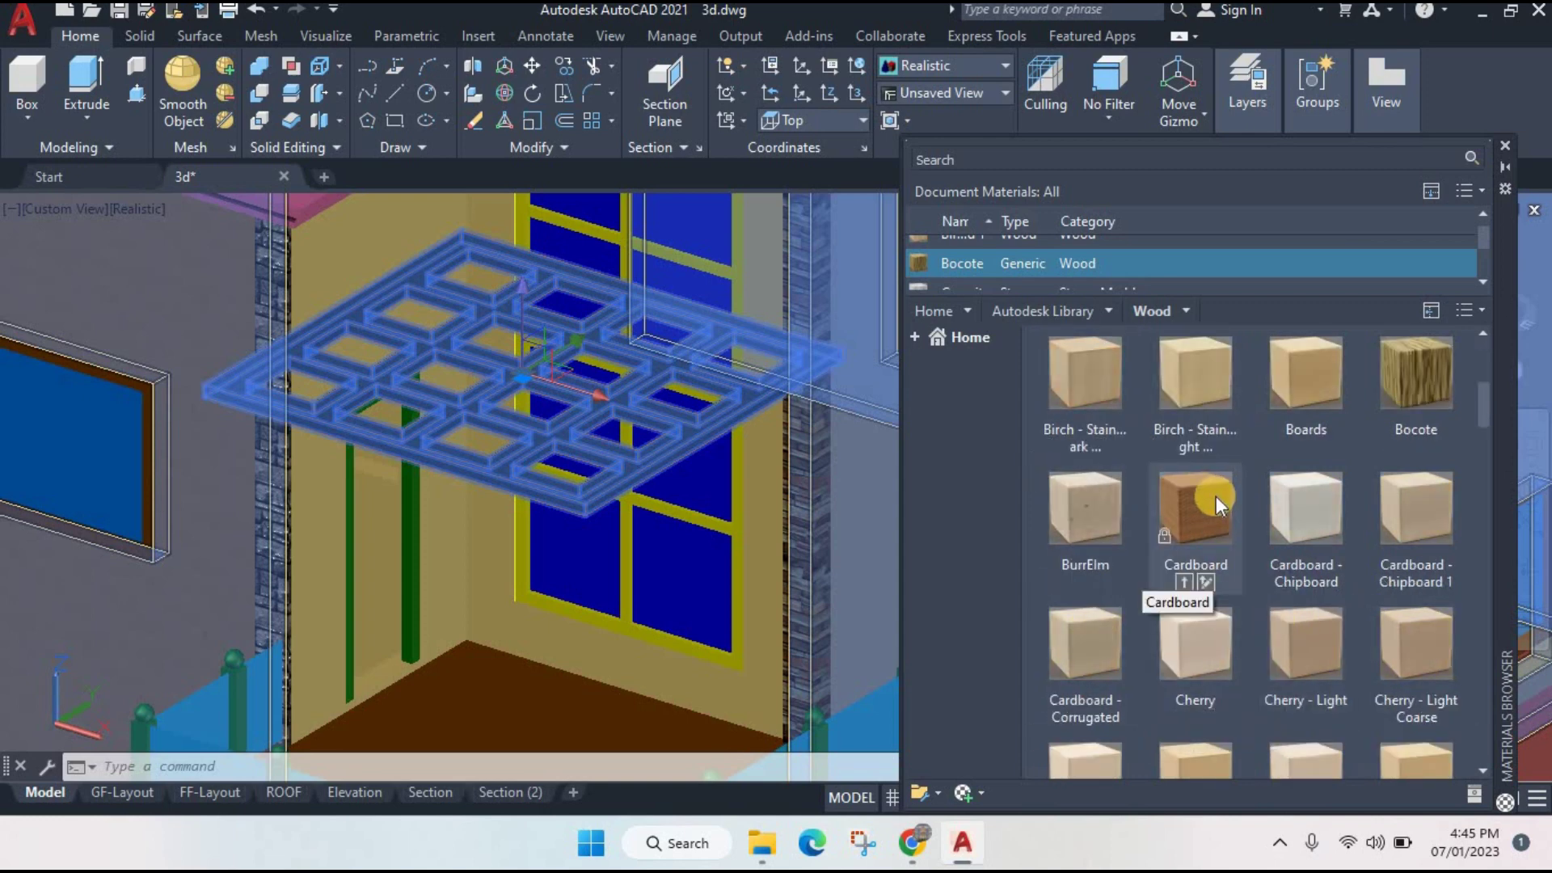
pyautogui.click(1183, 581)
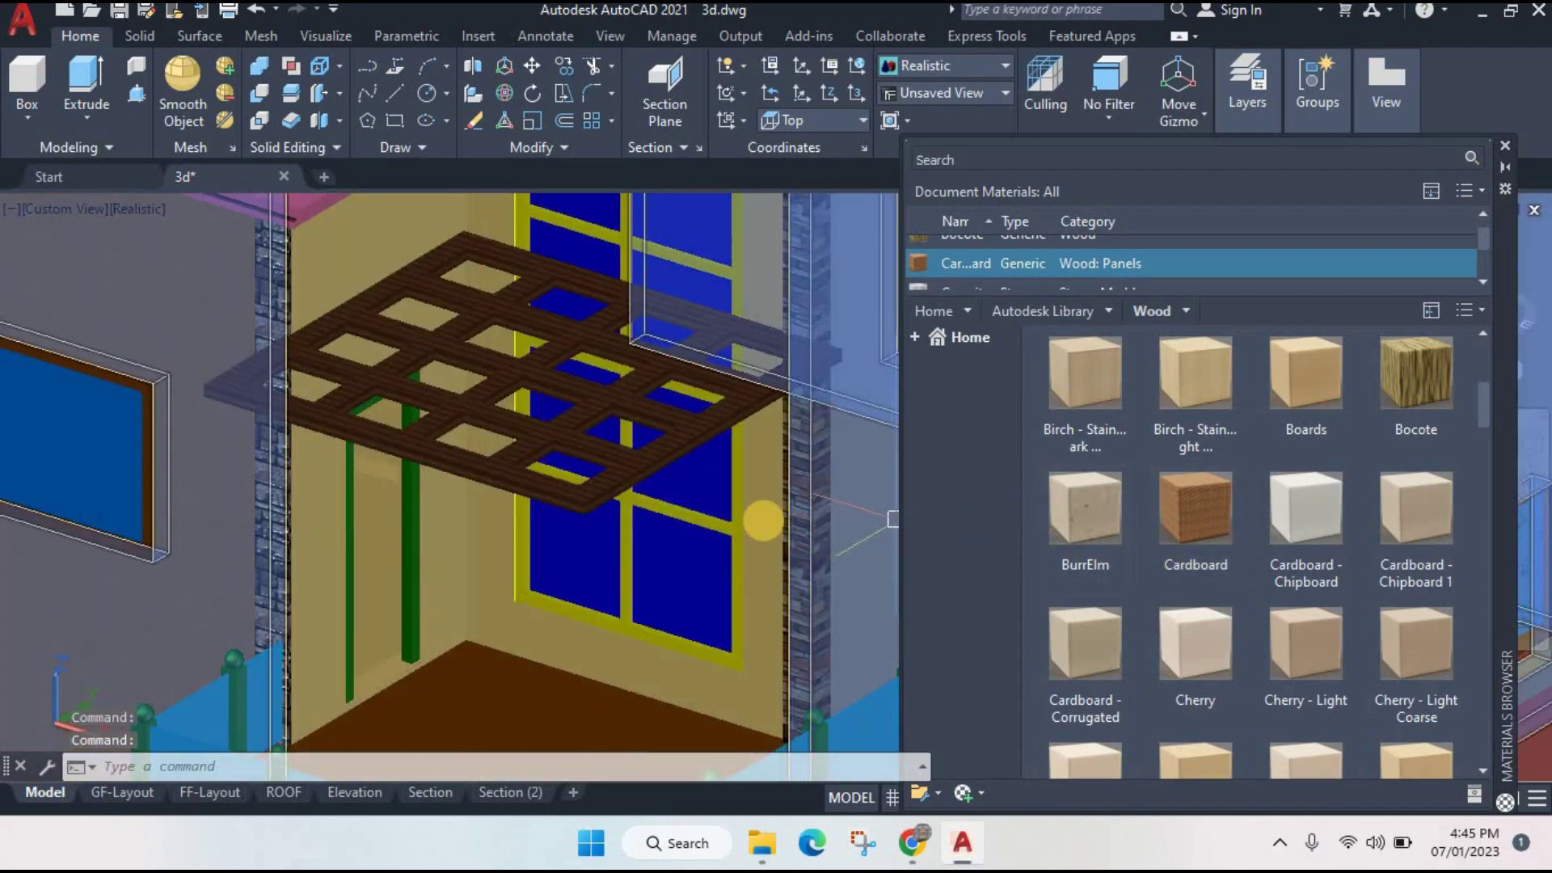
pyautogui.scroll(-3, 762, 520)
pyautogui.scroll(-2, 728, 502)
pyautogui.scroll(5, 638, 501)
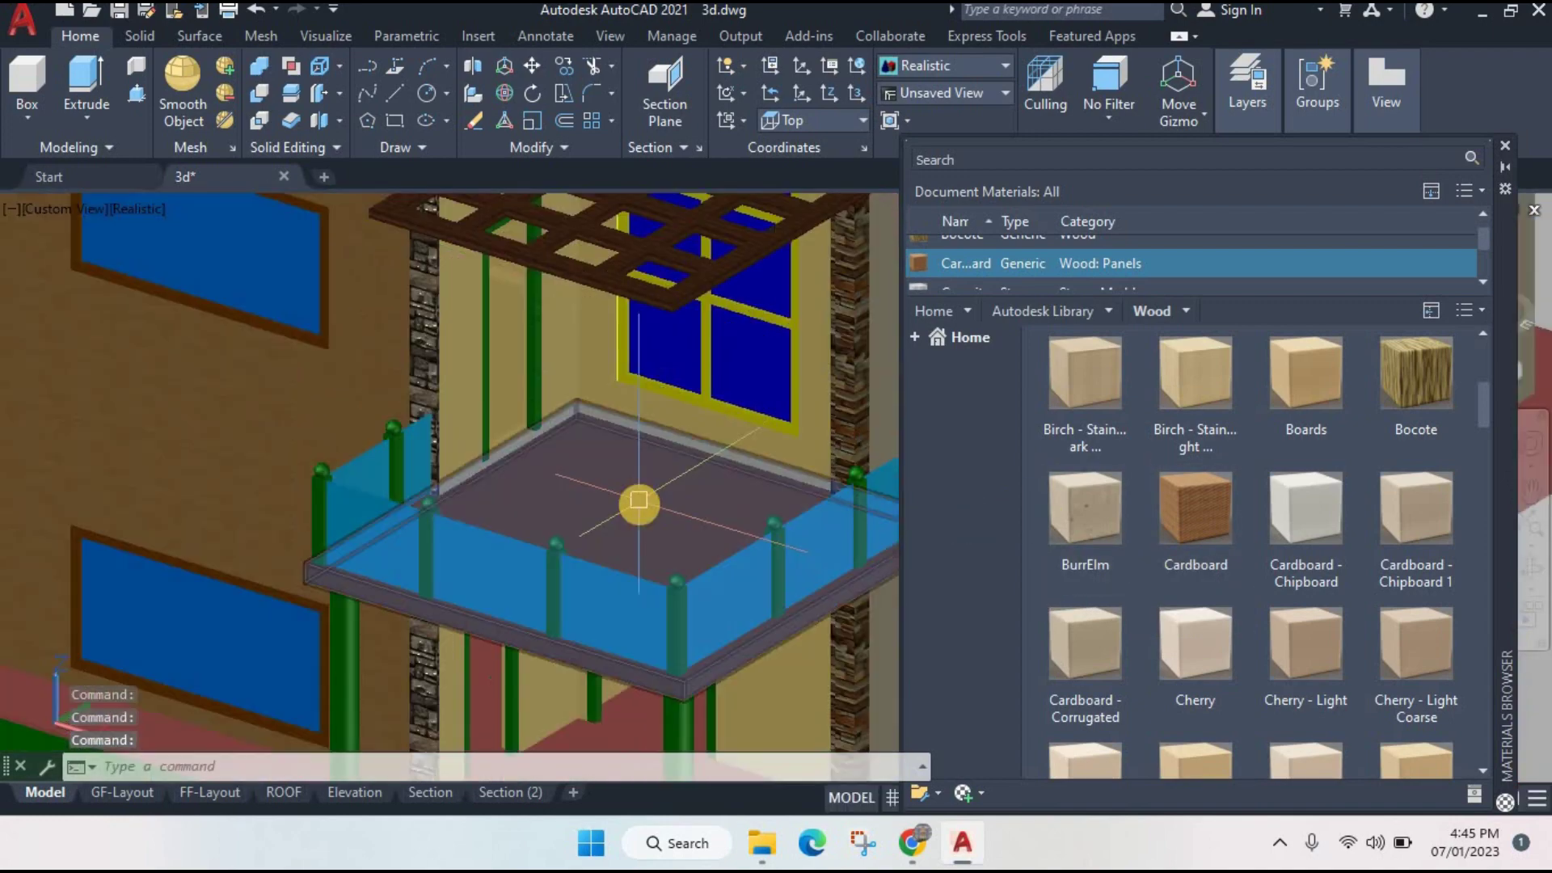
pyautogui.moveTo(638, 501); pyautogui.dragTo(582, 468, button='middle')
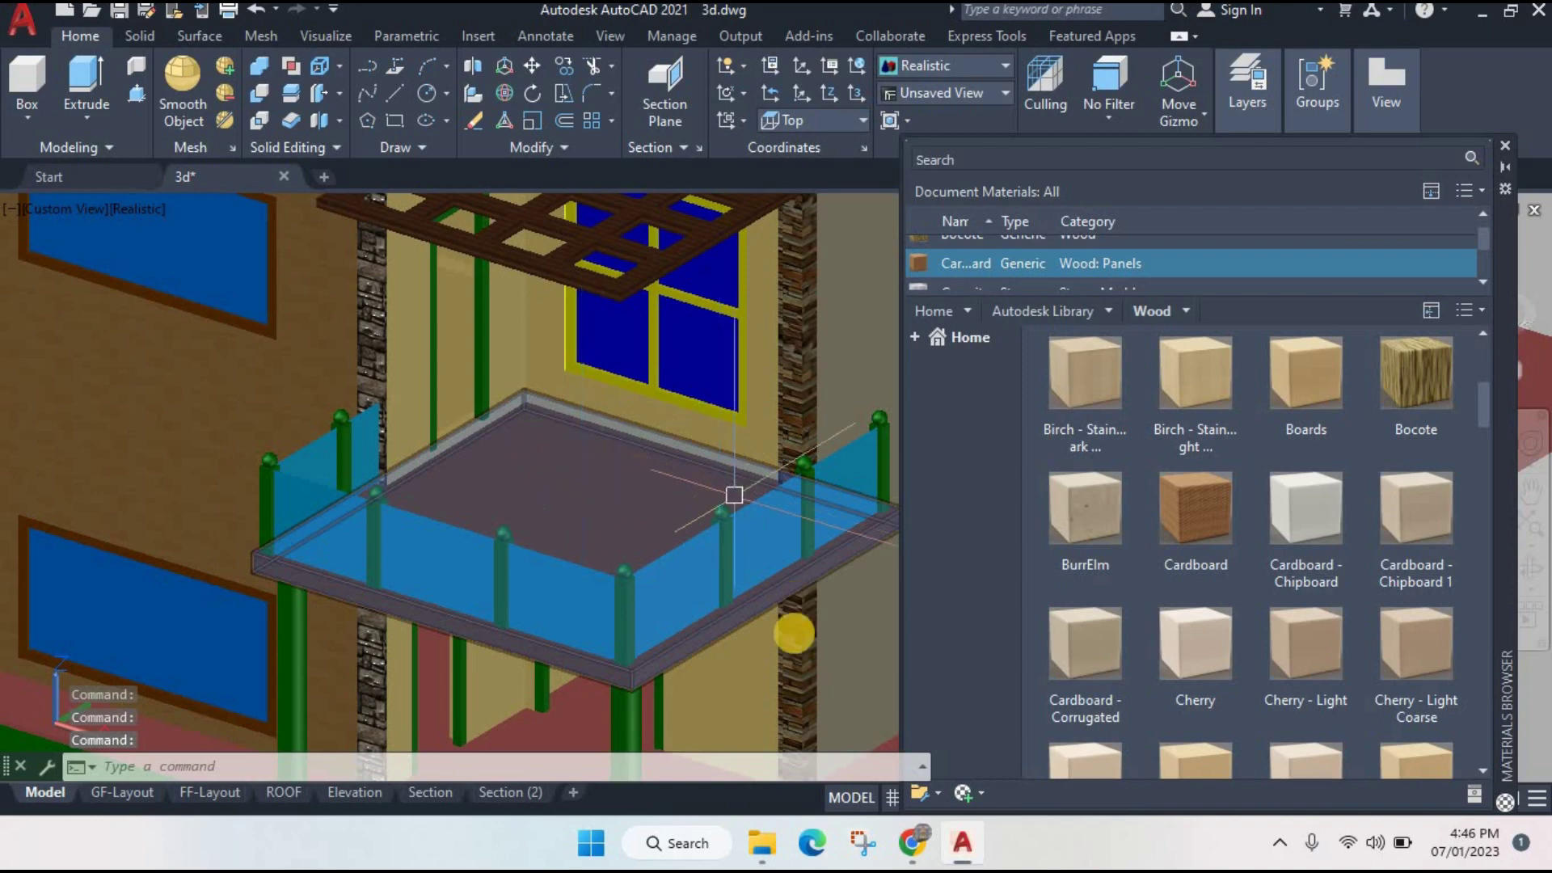
# - Filter picking to faces, select the balcony floor slab, and list Flooring materials
pyautogui.click(1113, 124)
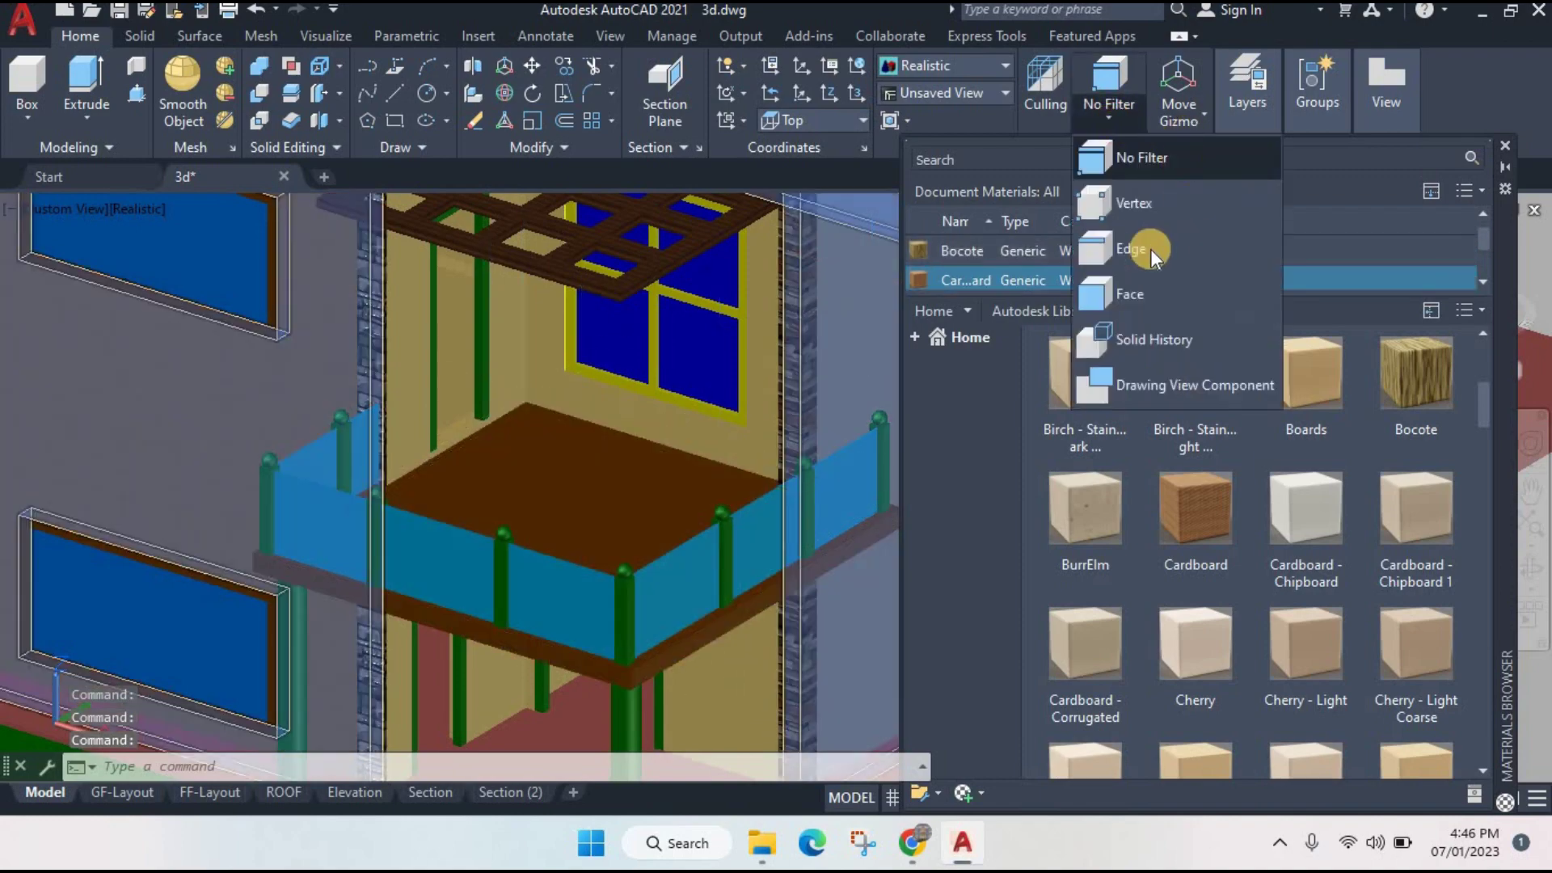
pyautogui.click(1124, 292)
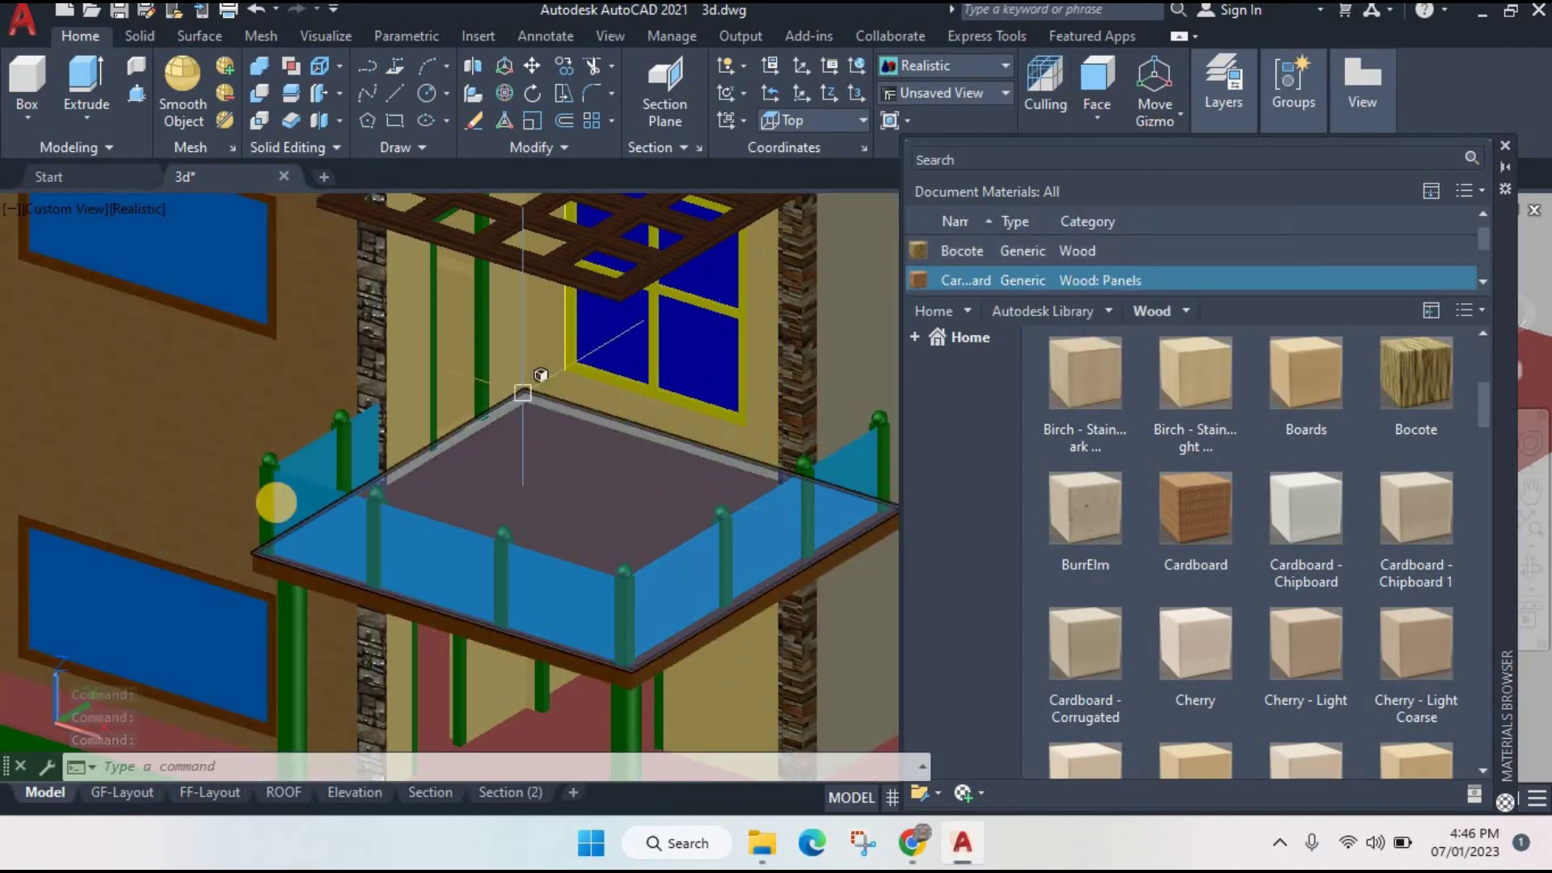
pyautogui.click(510, 475)
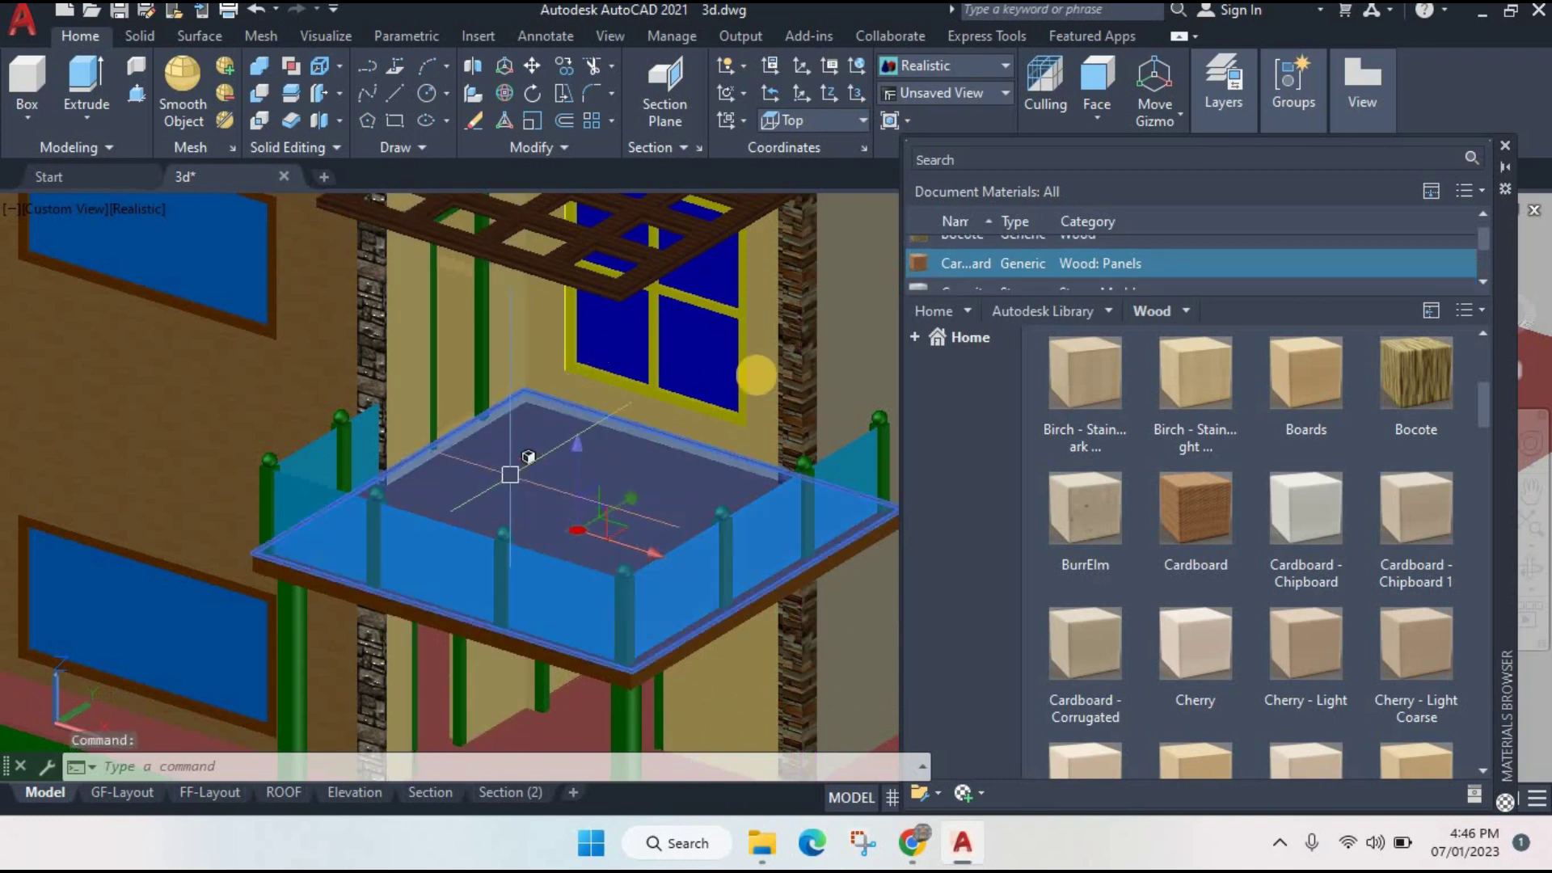
pyautogui.click(1109, 312)
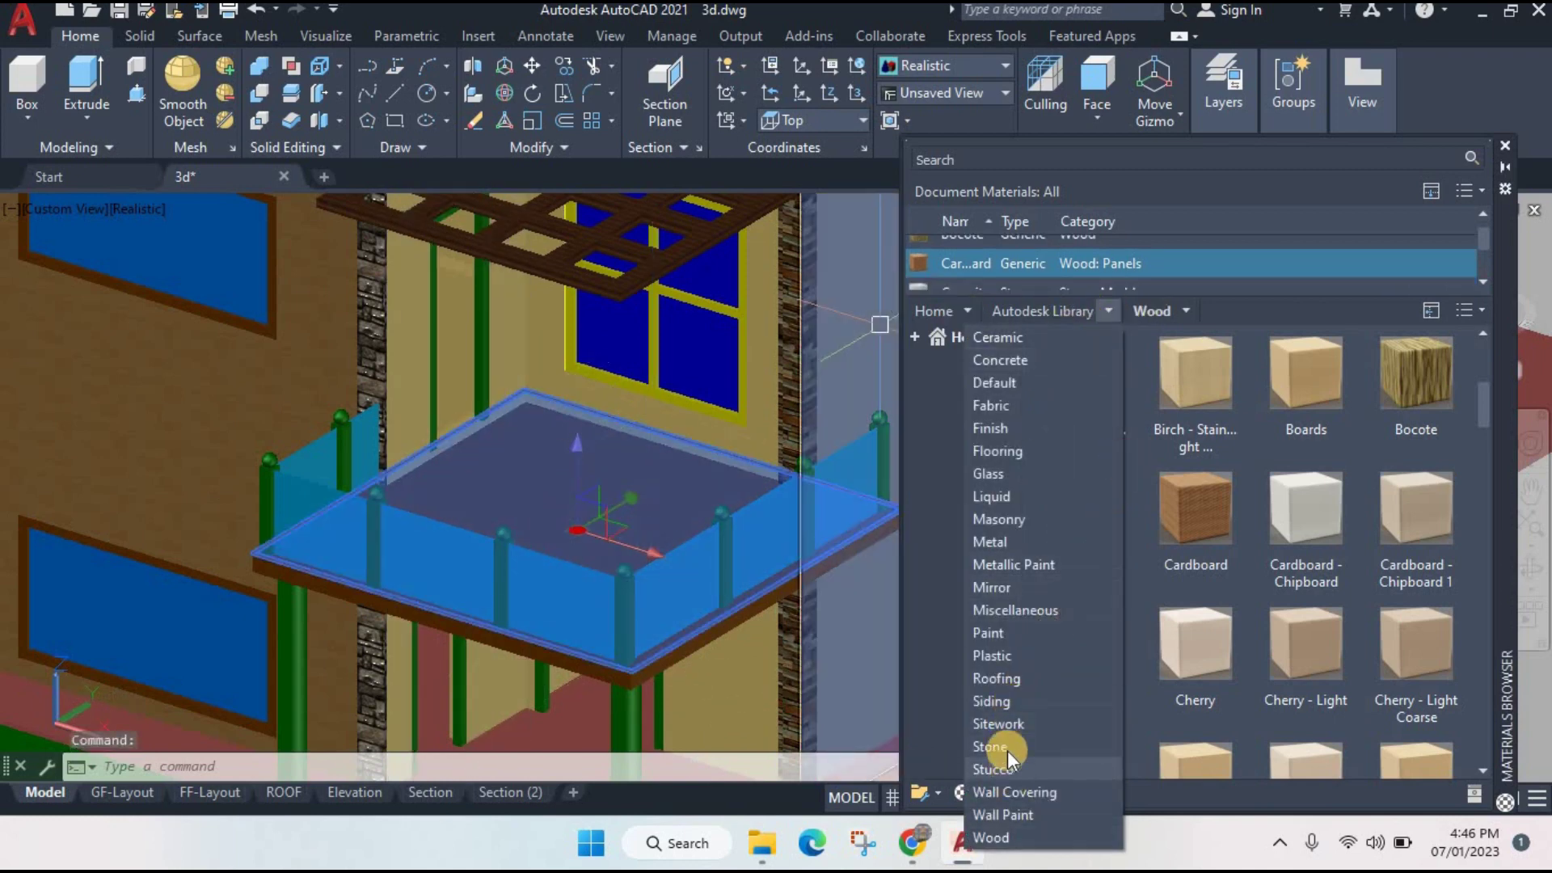
pyautogui.click(1012, 453)
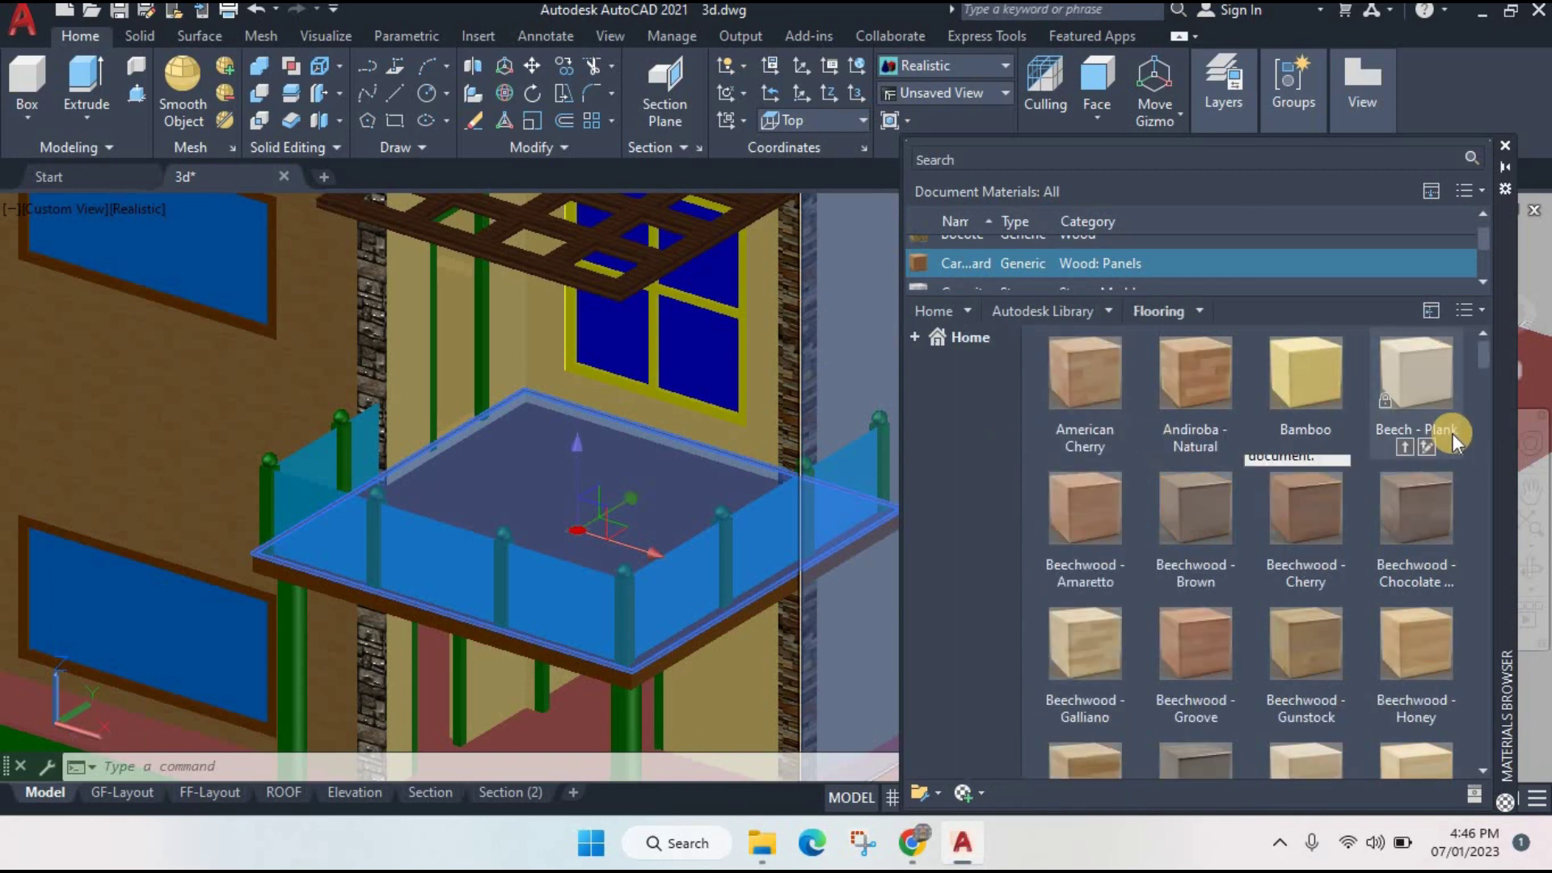
# - Apply Marble - Beige Grid to the balcony floor and bring the posts into view
pyautogui.scroll(-3, 1274, 415)
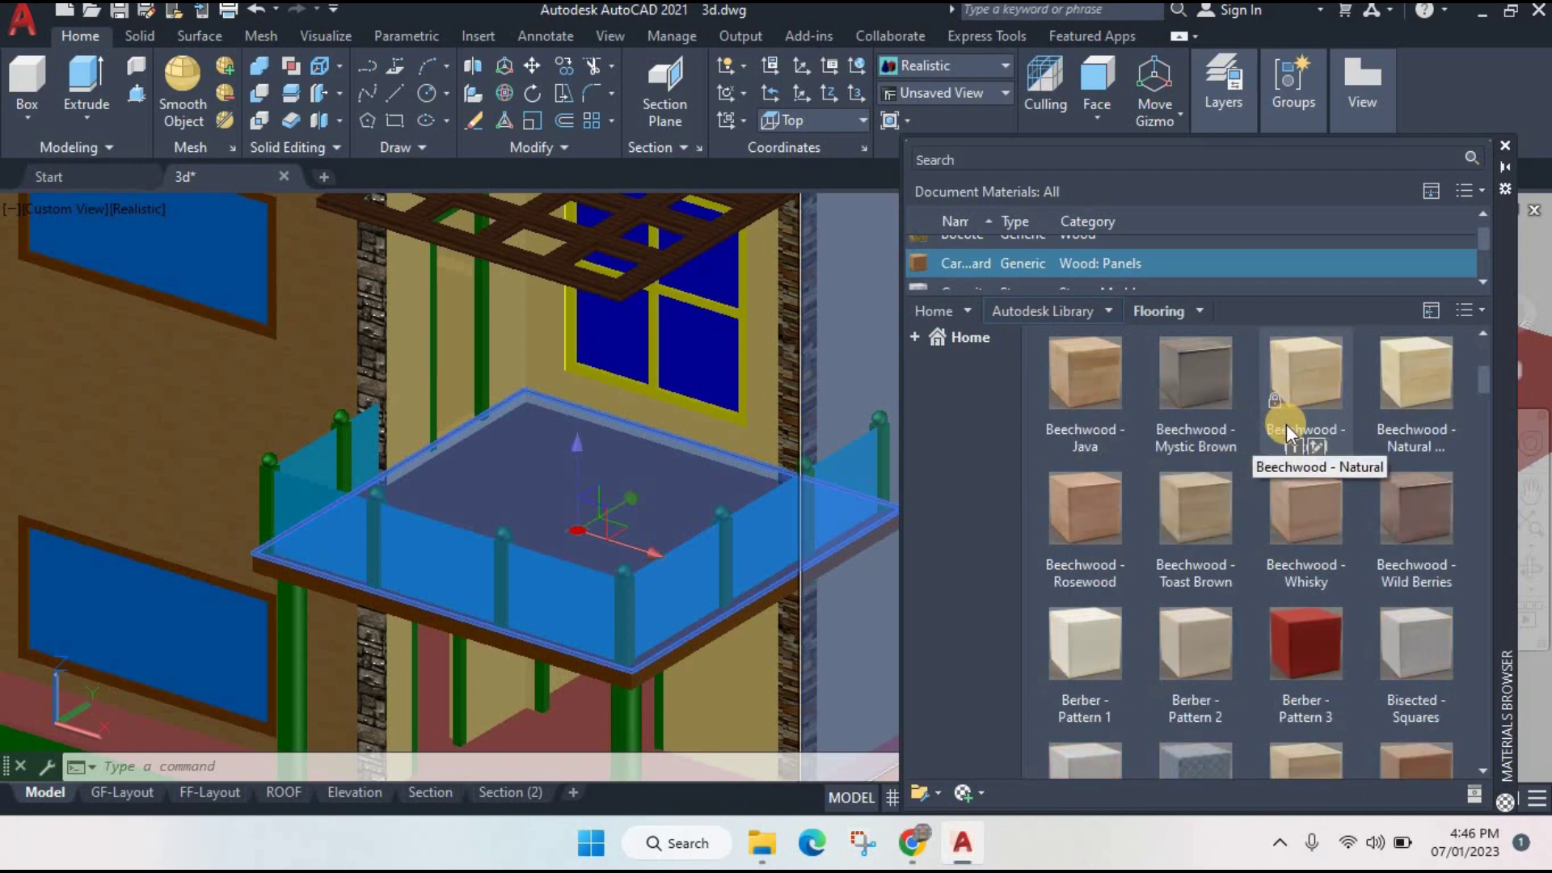
pyautogui.scroll(-3, 1274, 415)
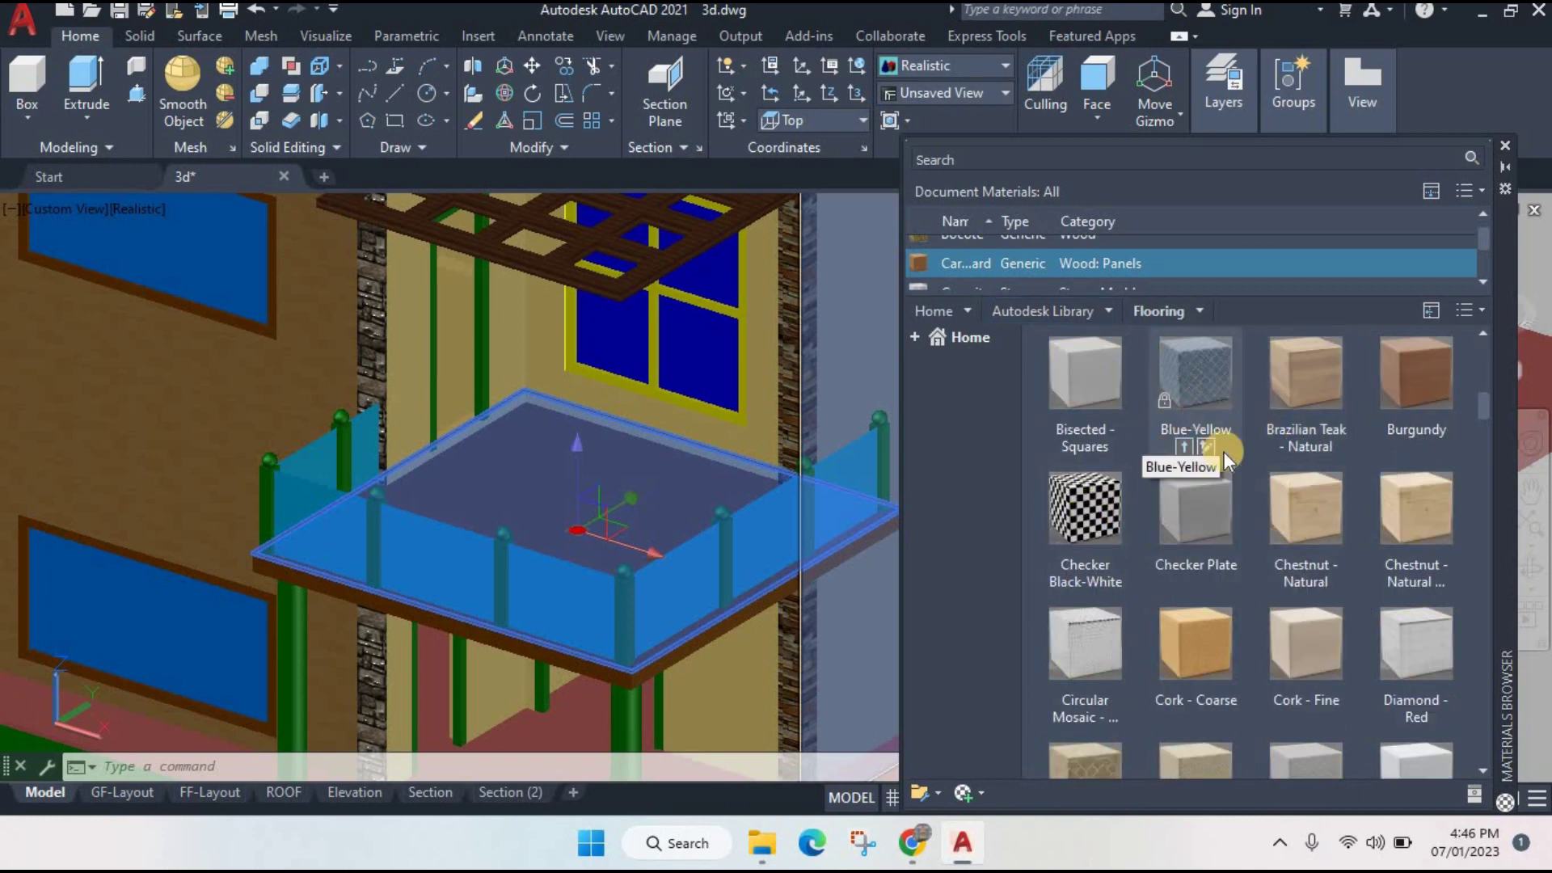
pyautogui.scroll(-3, 1224, 453)
pyautogui.scroll(-3, 1259, 490)
pyautogui.scroll(-3, 1250, 477)
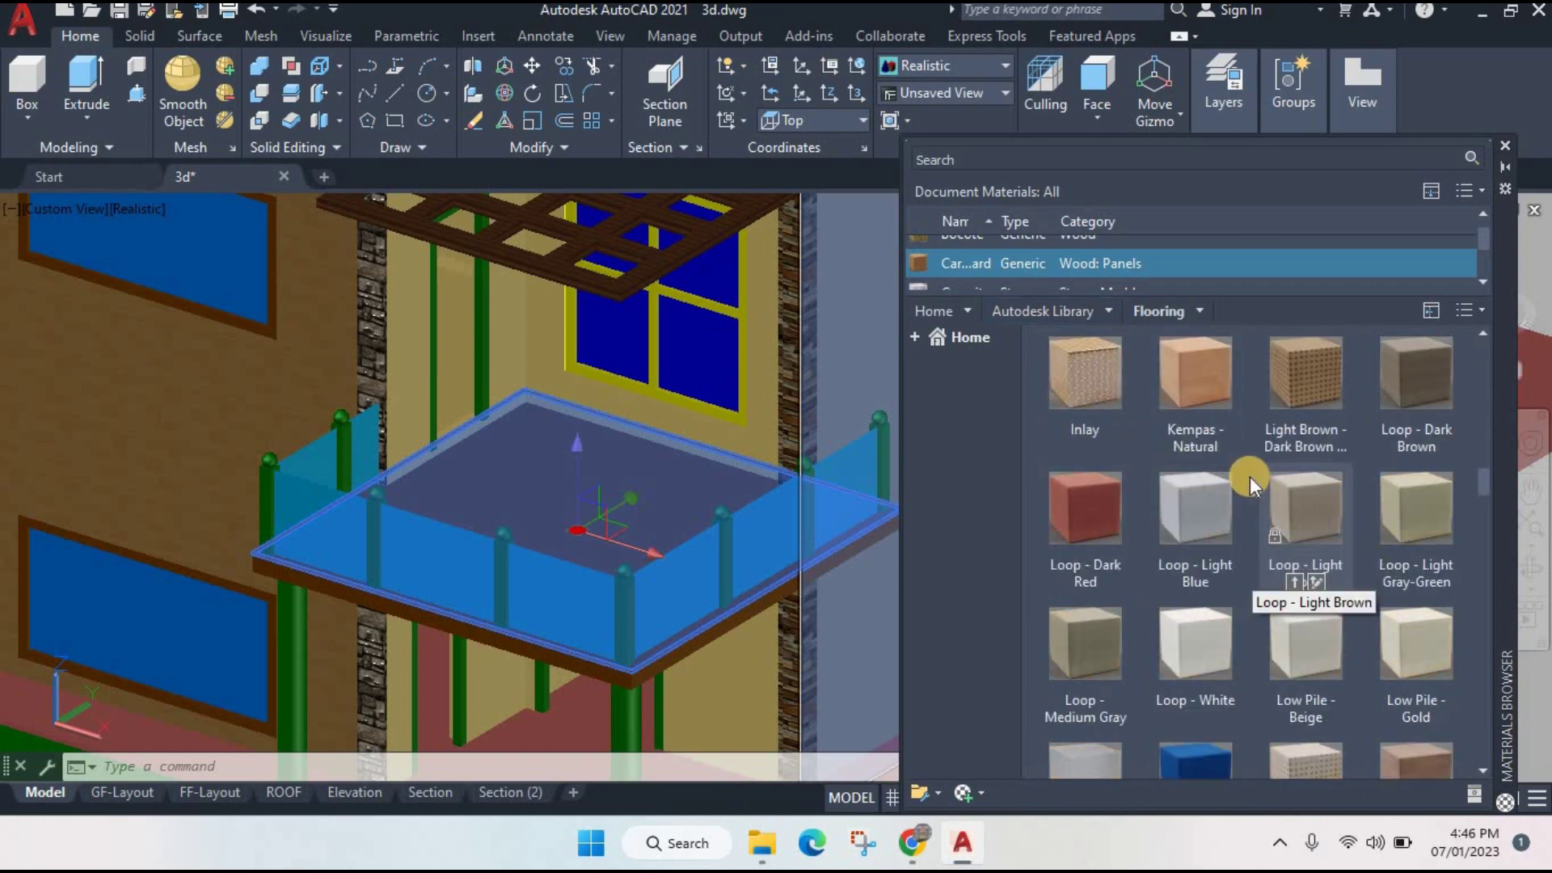
pyautogui.scroll(-3, 1293, 481)
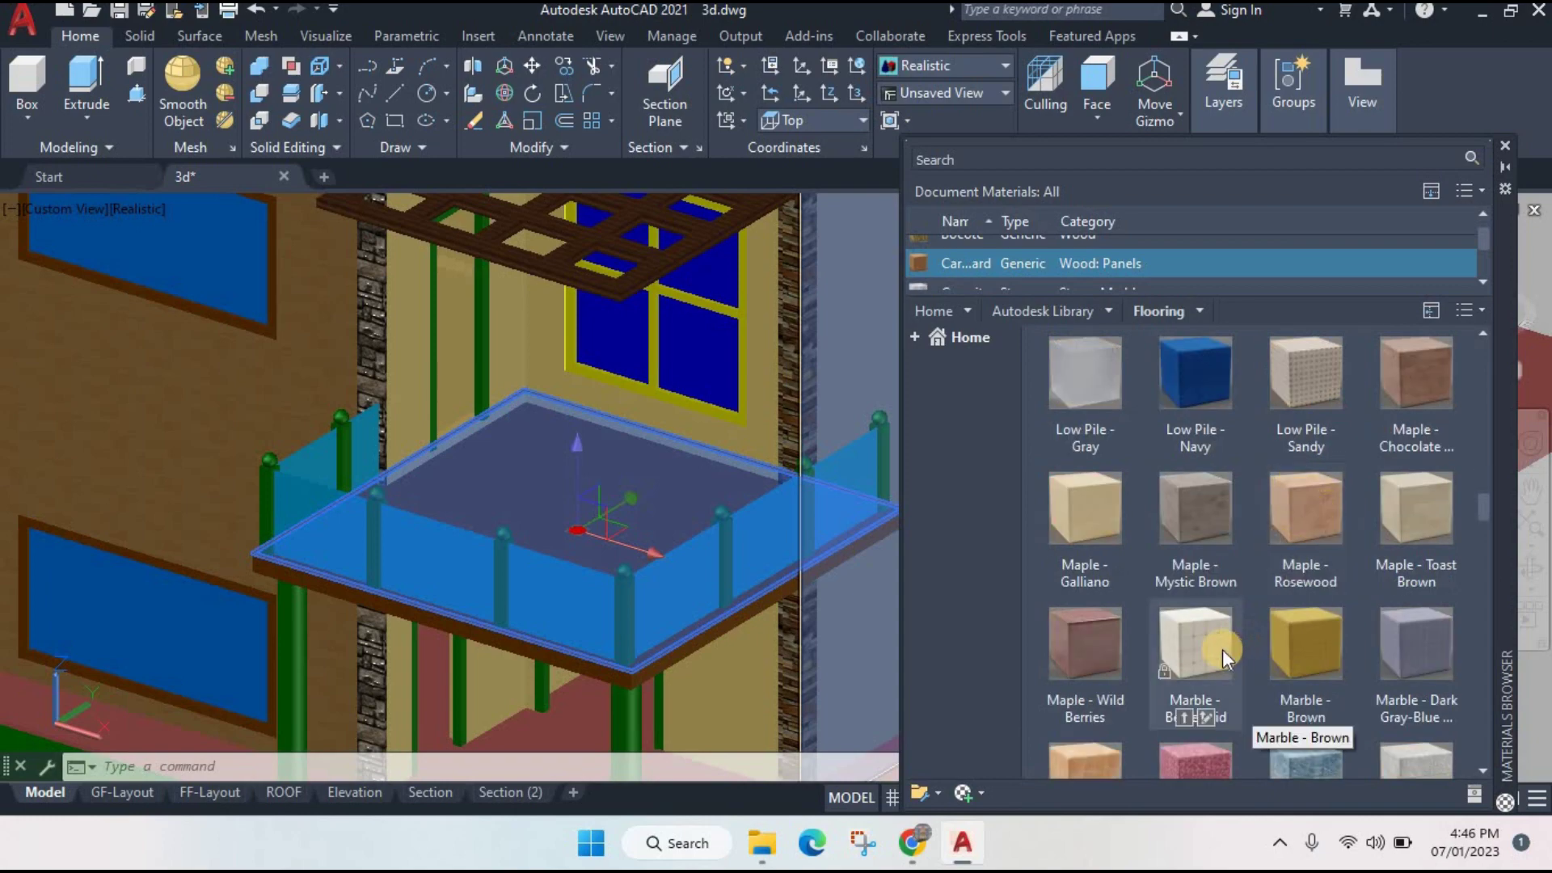
pyautogui.click(1181, 716)
pyautogui.scroll(5, 586, 497)
pyautogui.scroll(3, 586, 497)
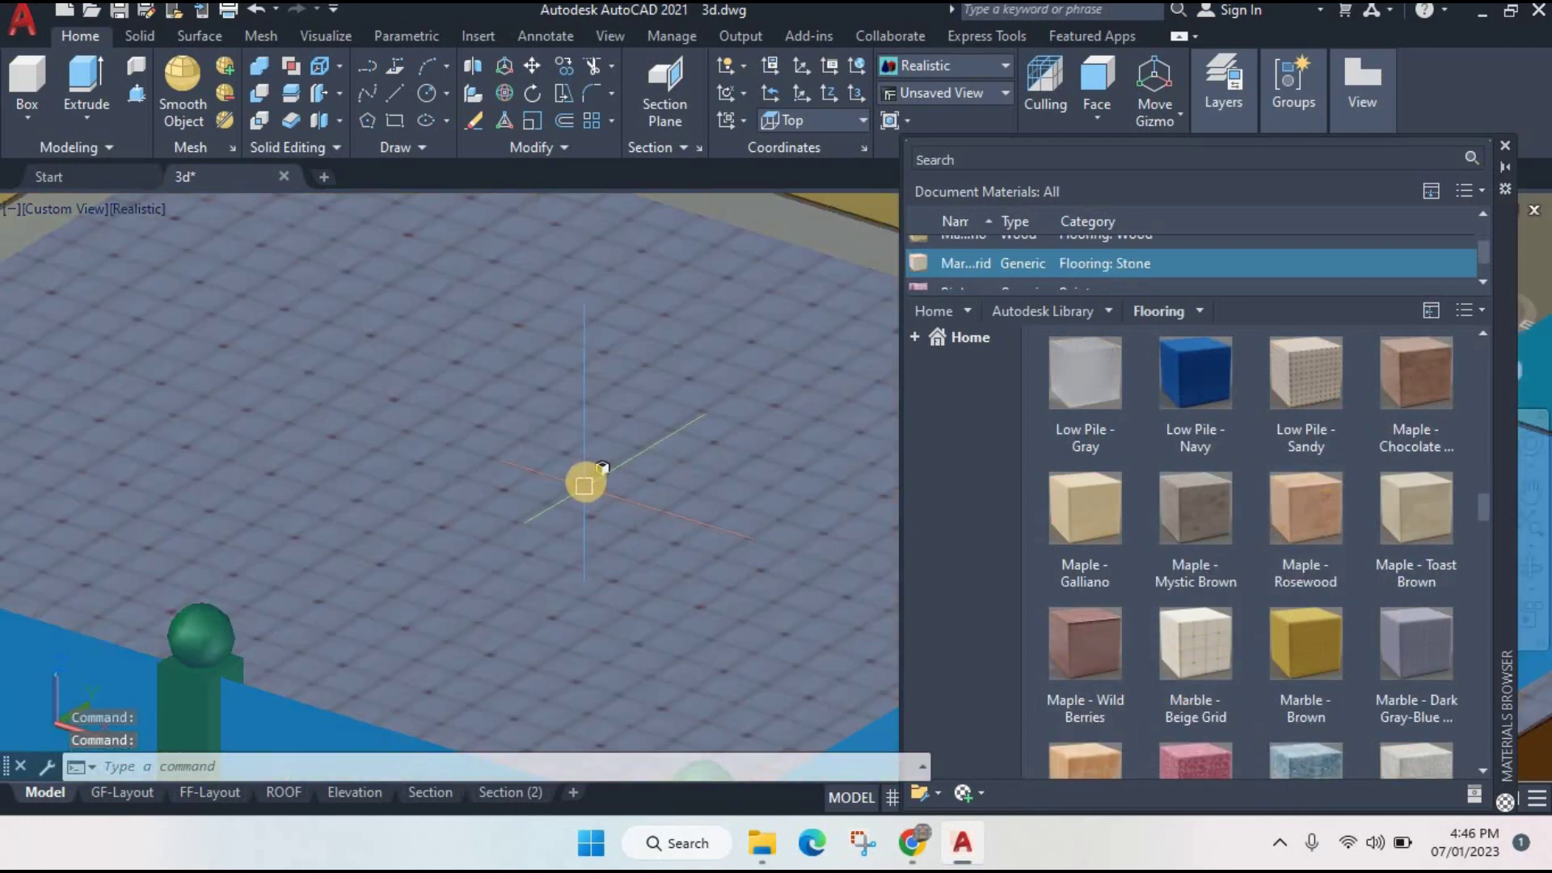
pyautogui.scroll(3, 599, 453)
pyautogui.scroll(2, 592, 397)
pyautogui.scroll(-5, 598, 422)
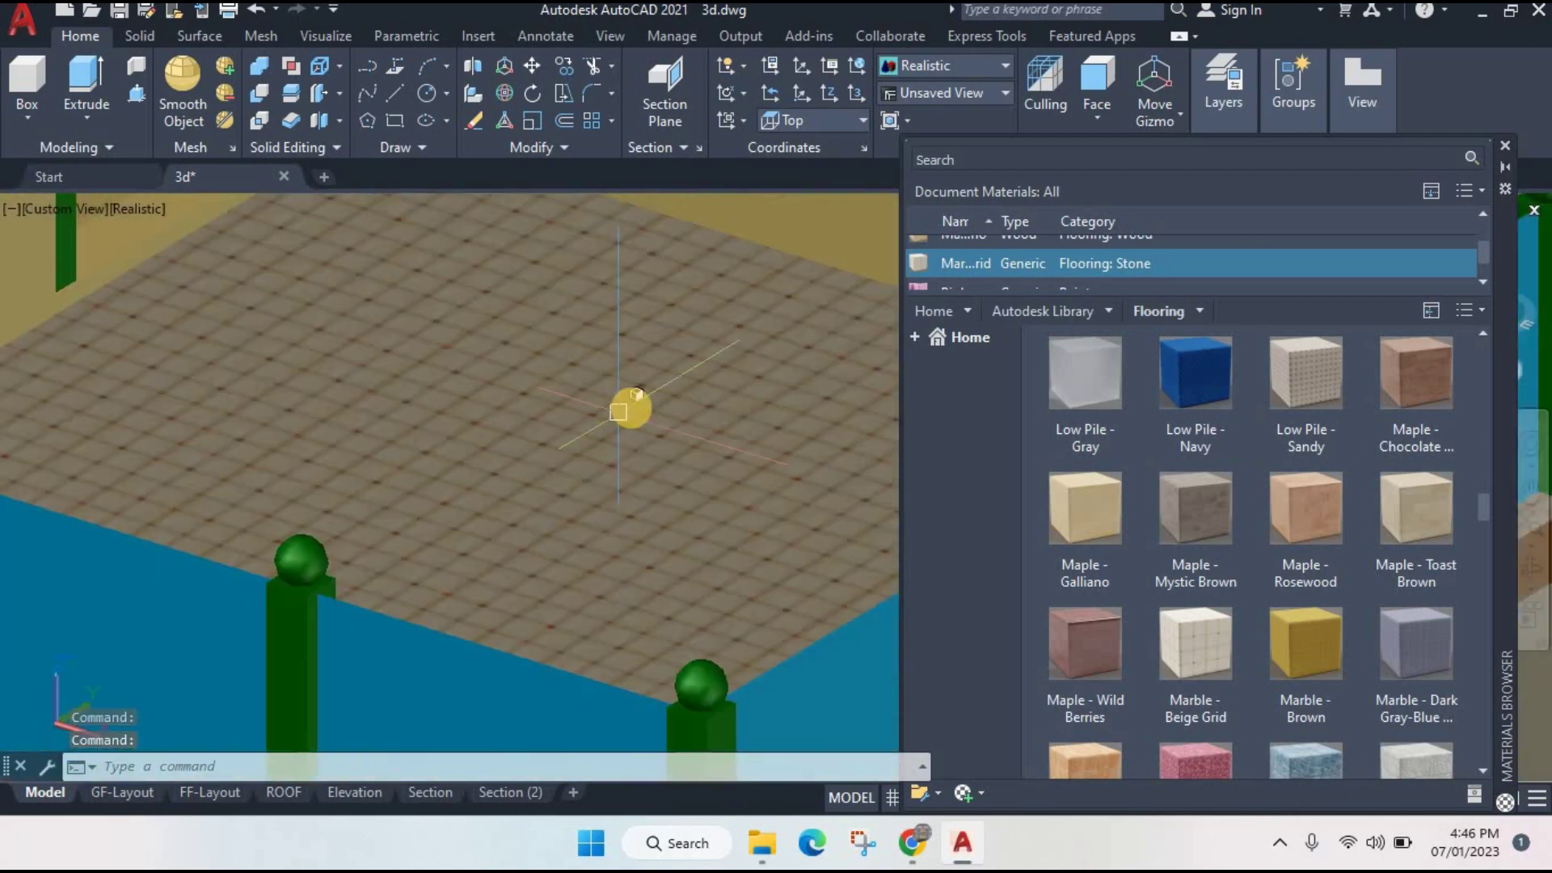
pyautogui.moveTo(648, 404); pyautogui.dragTo(776, 412, button='middle')
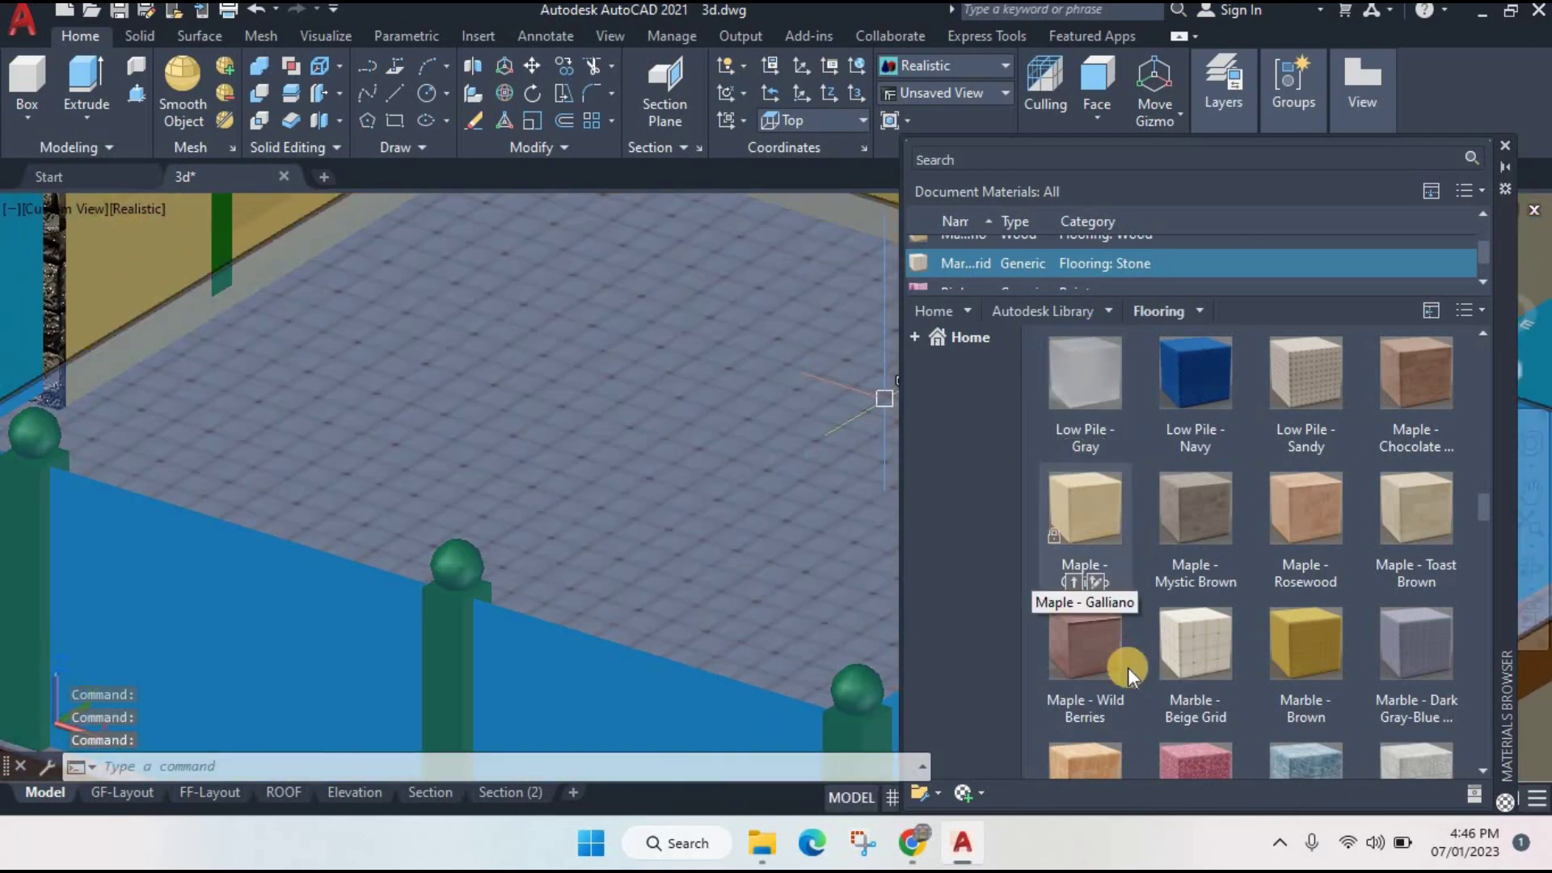
pyautogui.scroll(-1, 996, 269)
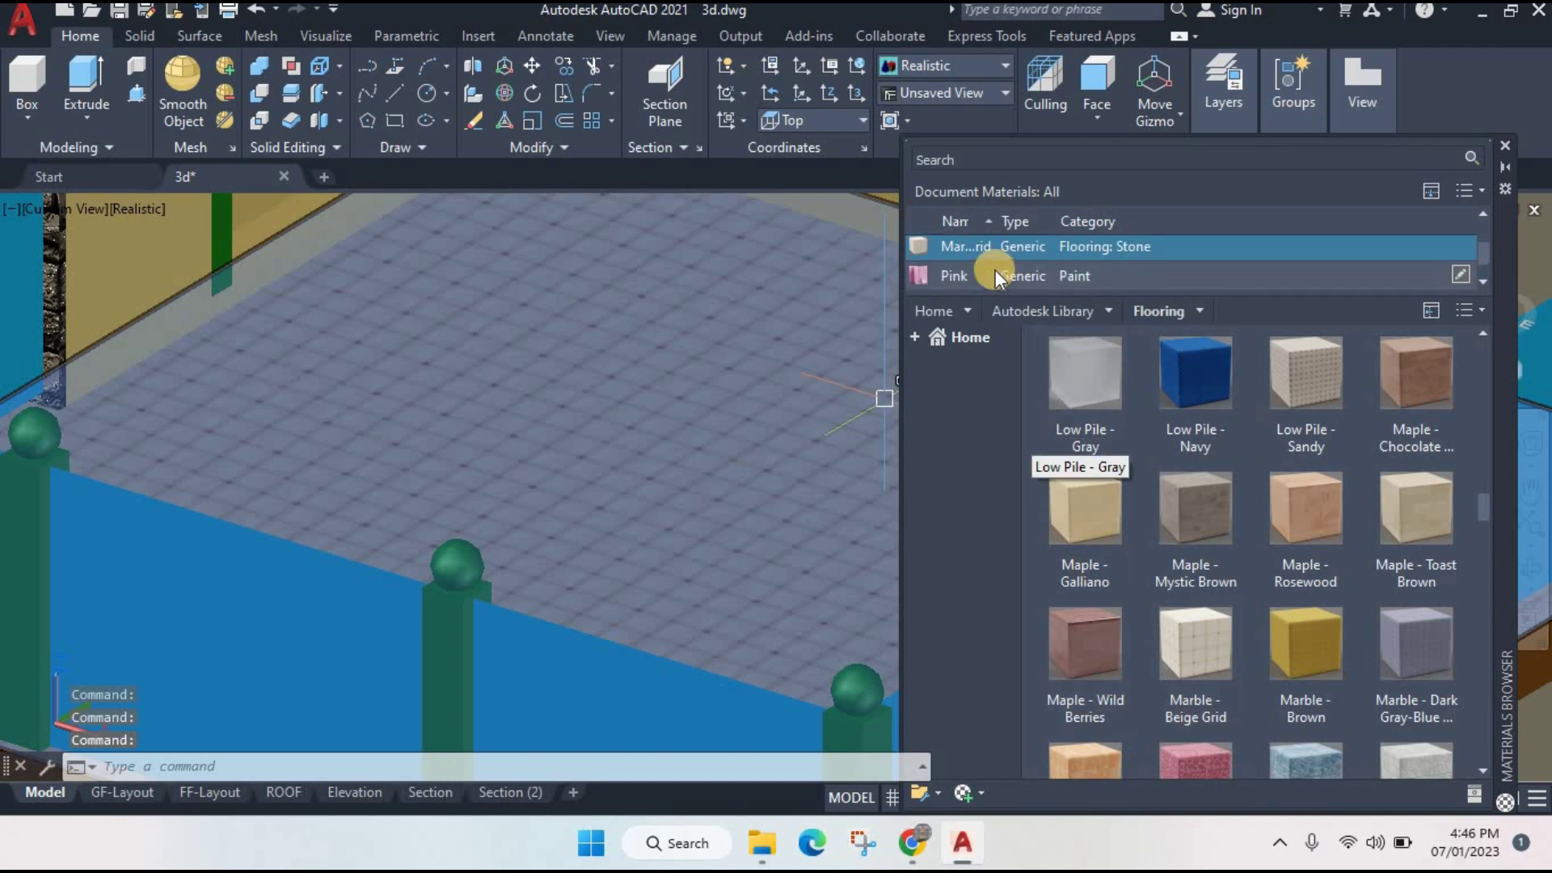
# - Set the Marble - Beige Grid image texture sample size to 1000 × 1000
pyautogui.click(1458, 251)
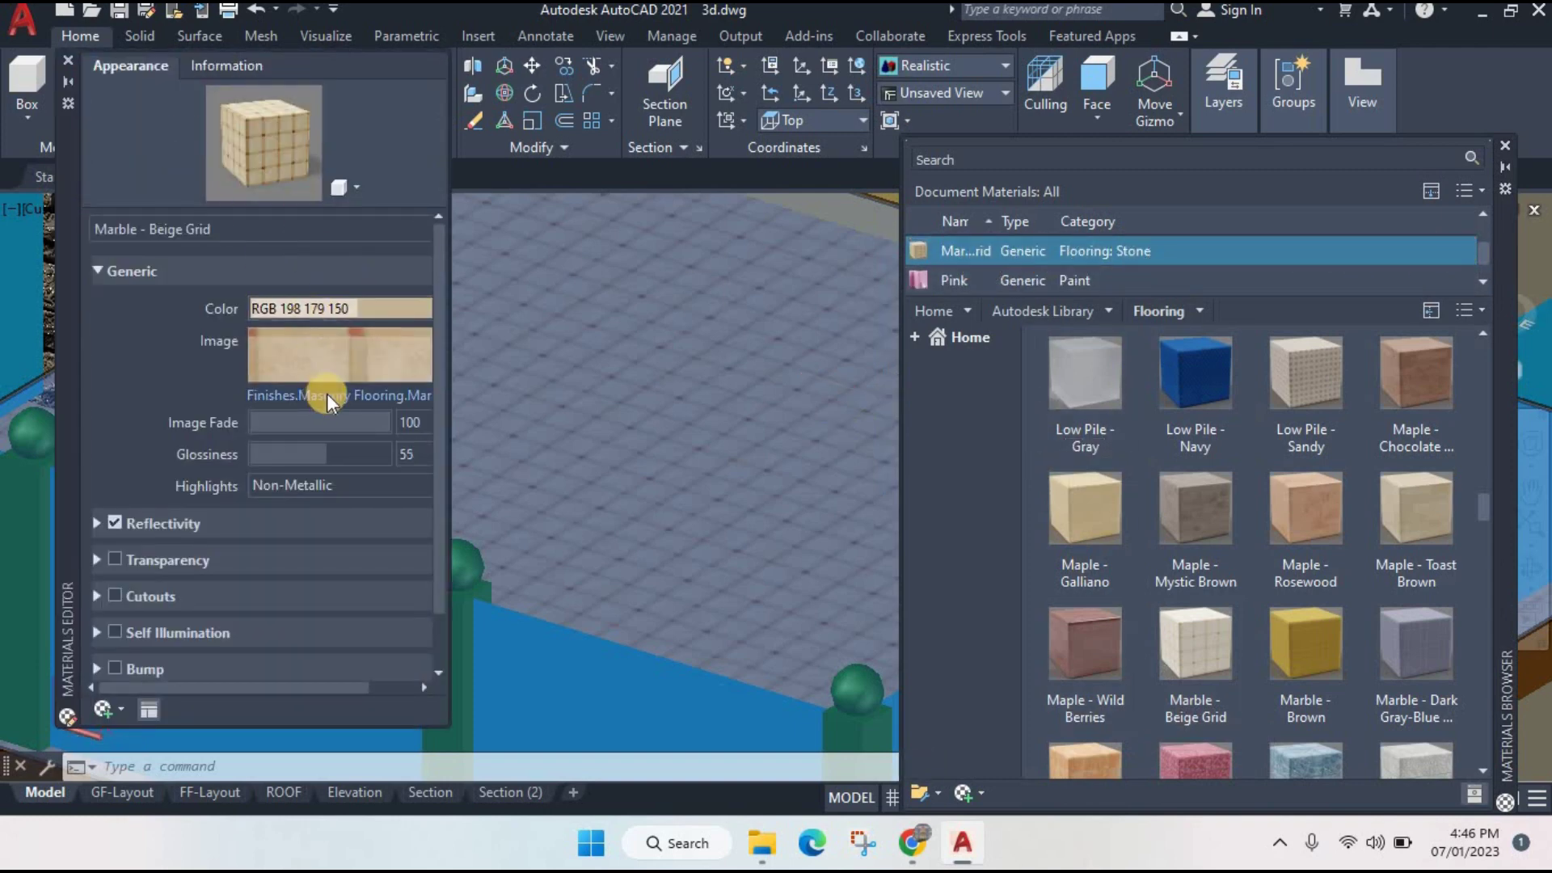
pyautogui.click(312, 336)
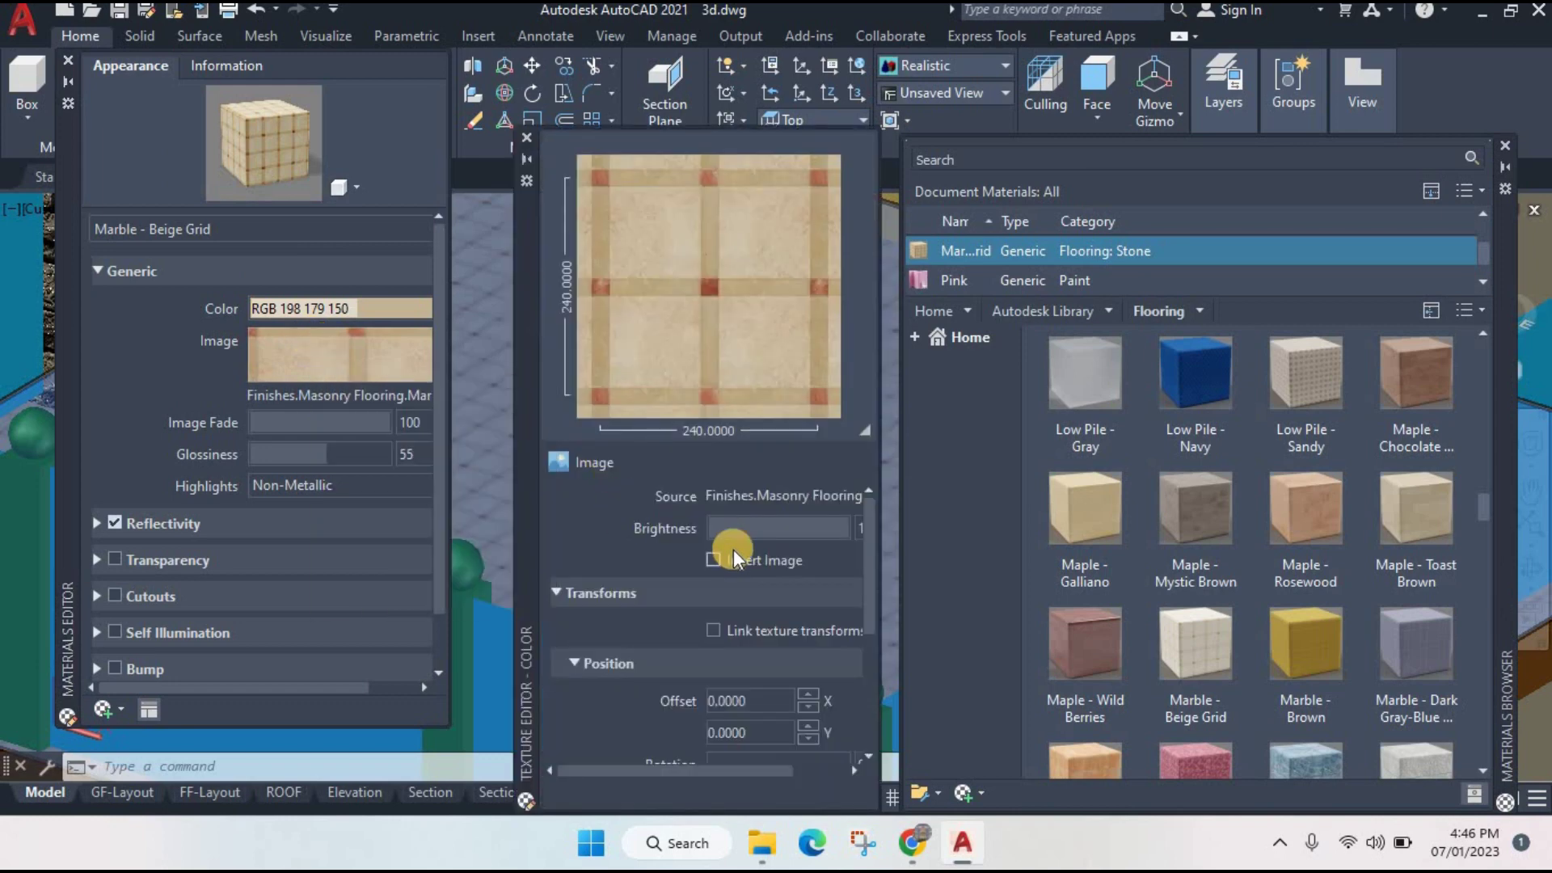
pyautogui.scroll(-3, 734, 551)
pyautogui.write('1000')
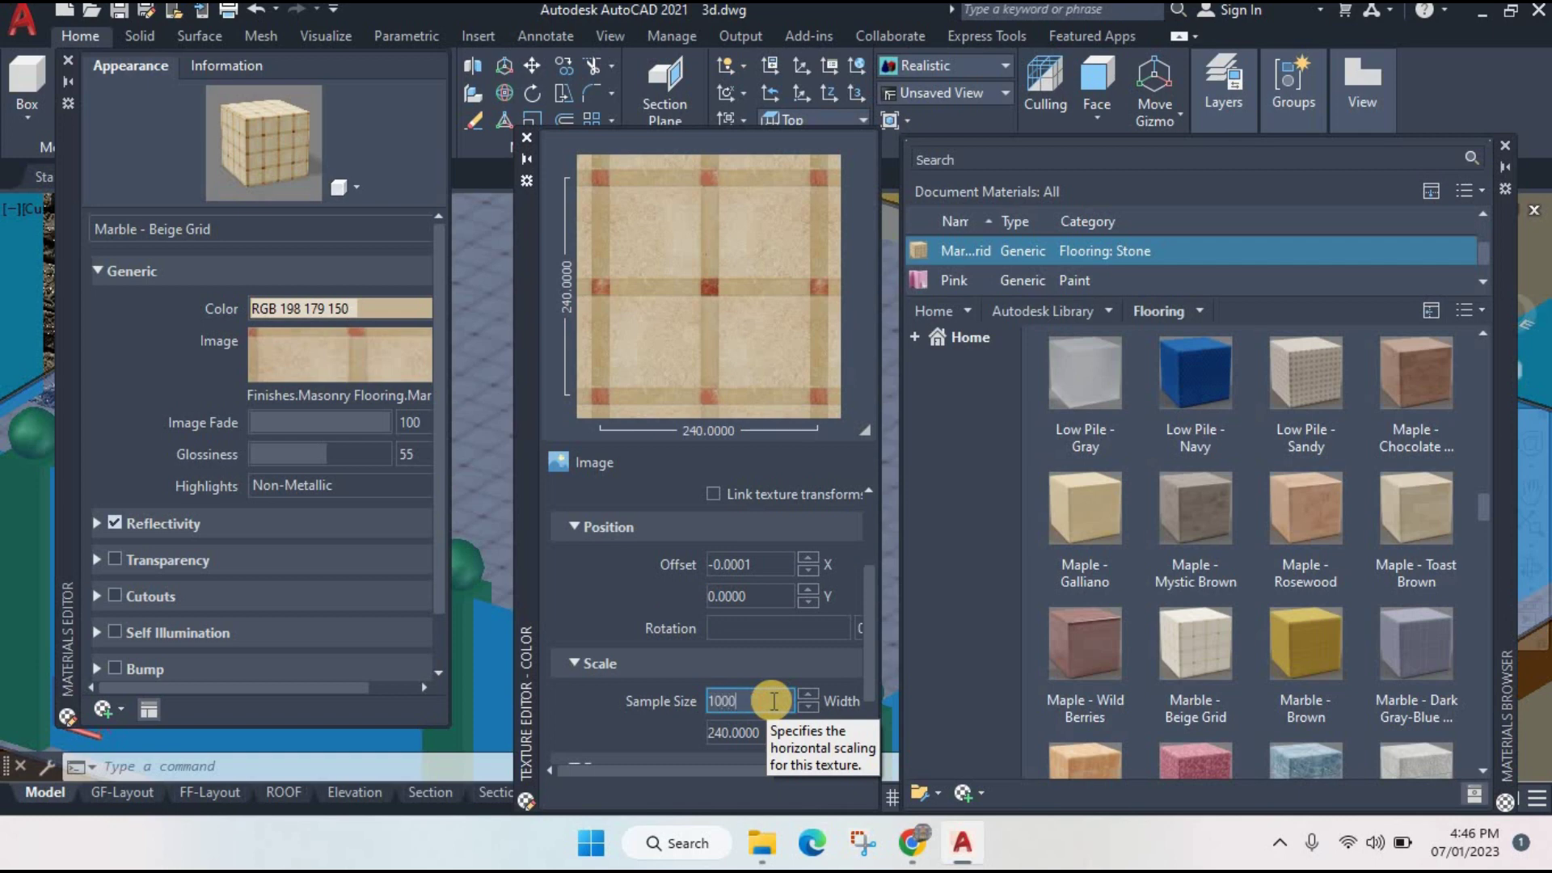
pyautogui.press('Return')
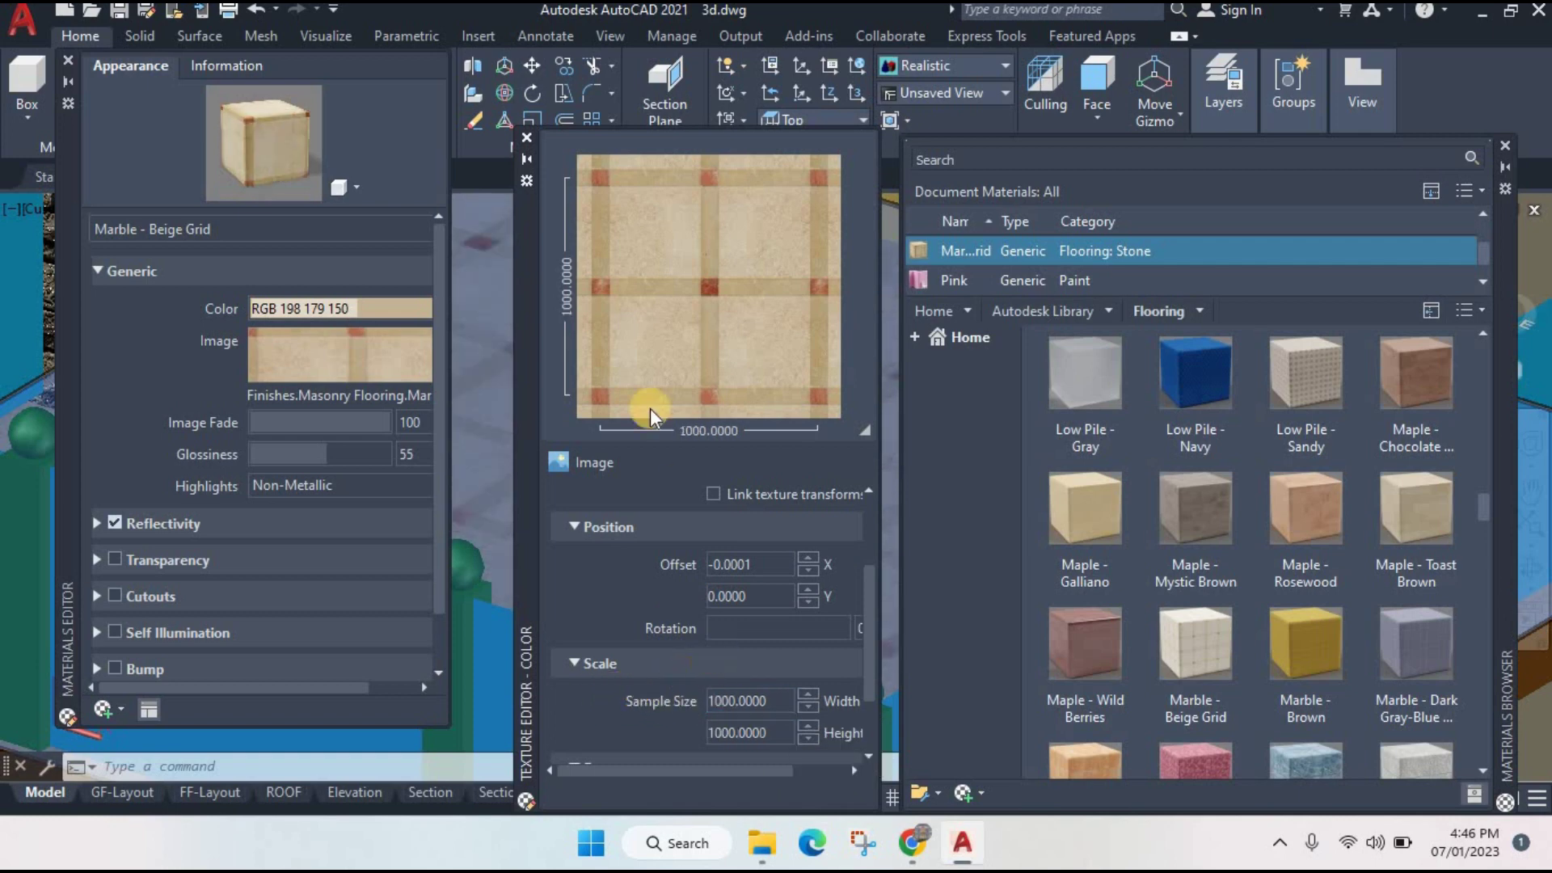
pyautogui.click(527, 137)
pyautogui.scroll(-3, 641, 415)
pyautogui.scroll(-2, 693, 444)
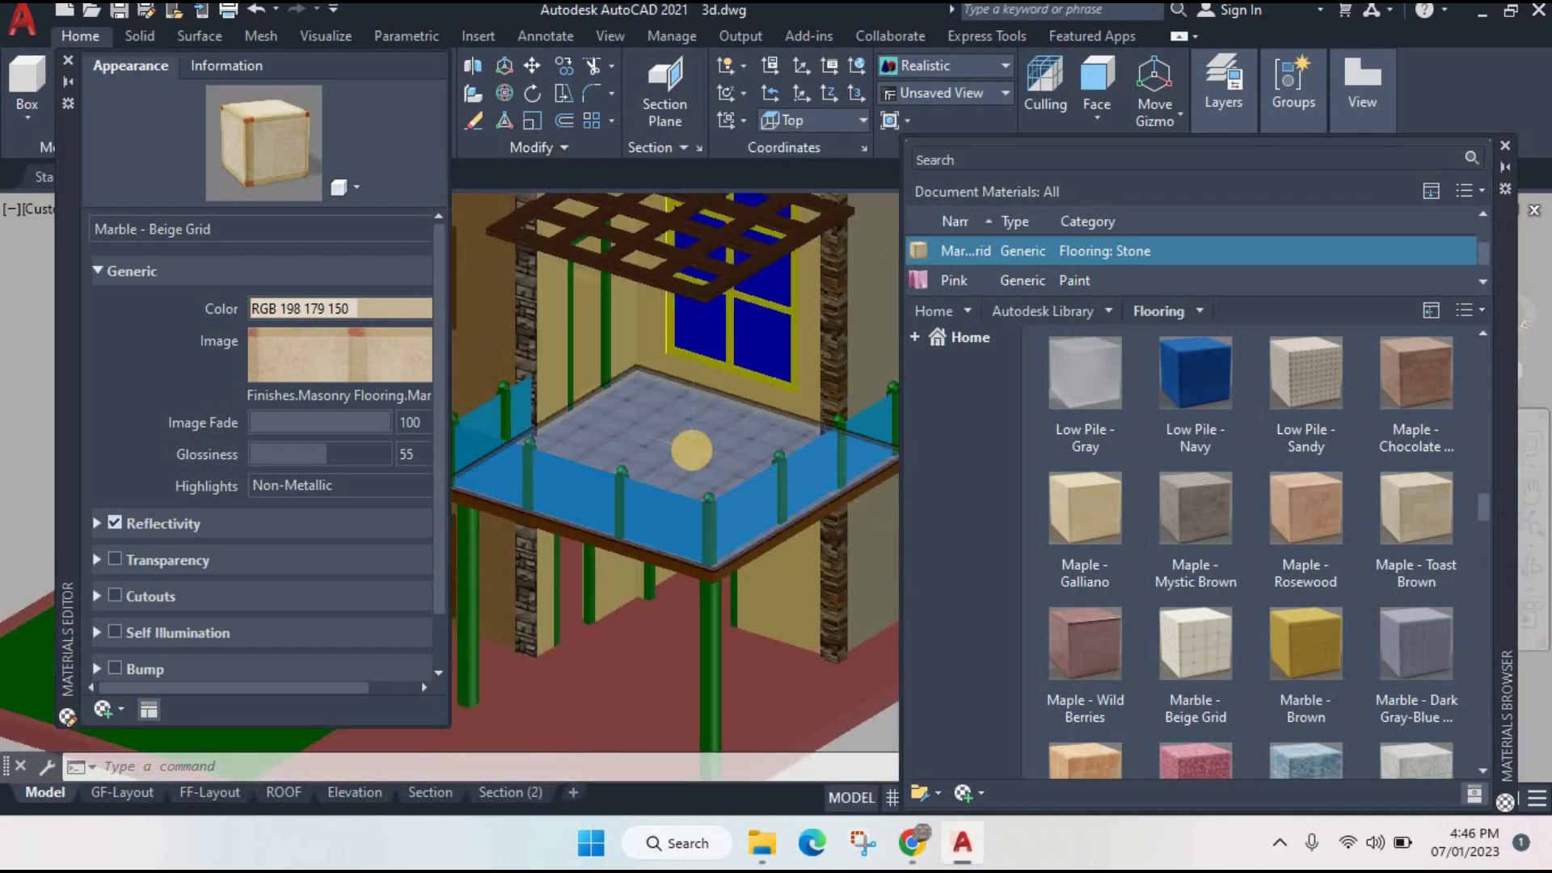
pyautogui.scroll(2, 691, 449)
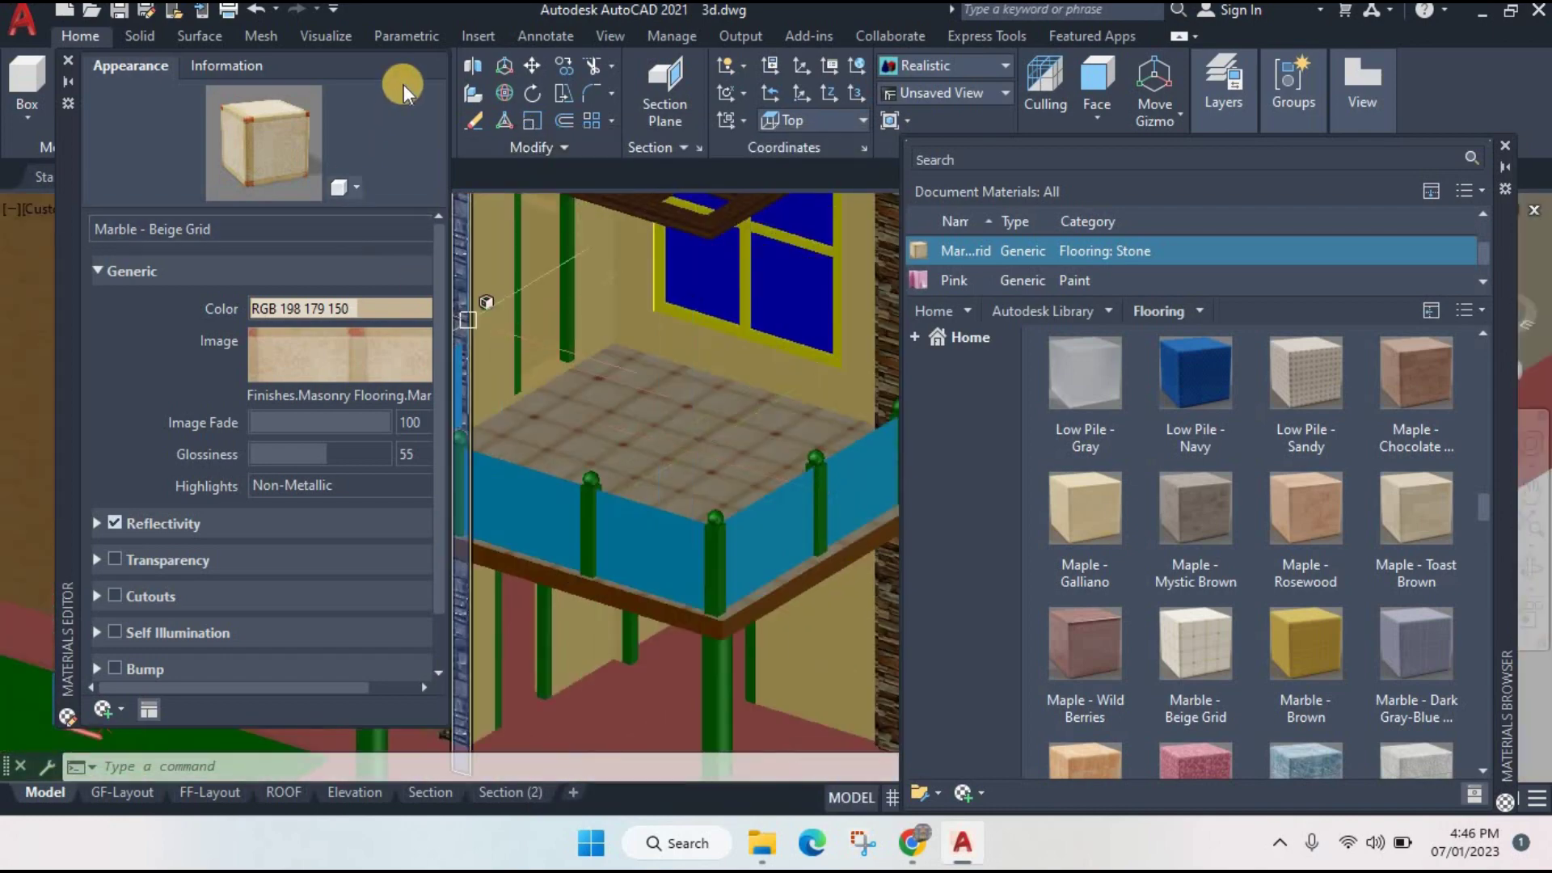
pyautogui.click(69, 61)
# - Select the balcony slab's right, left and left-front edge beams
pyautogui.scroll(-3, 669, 405)
pyautogui.scroll(1, 841, 333)
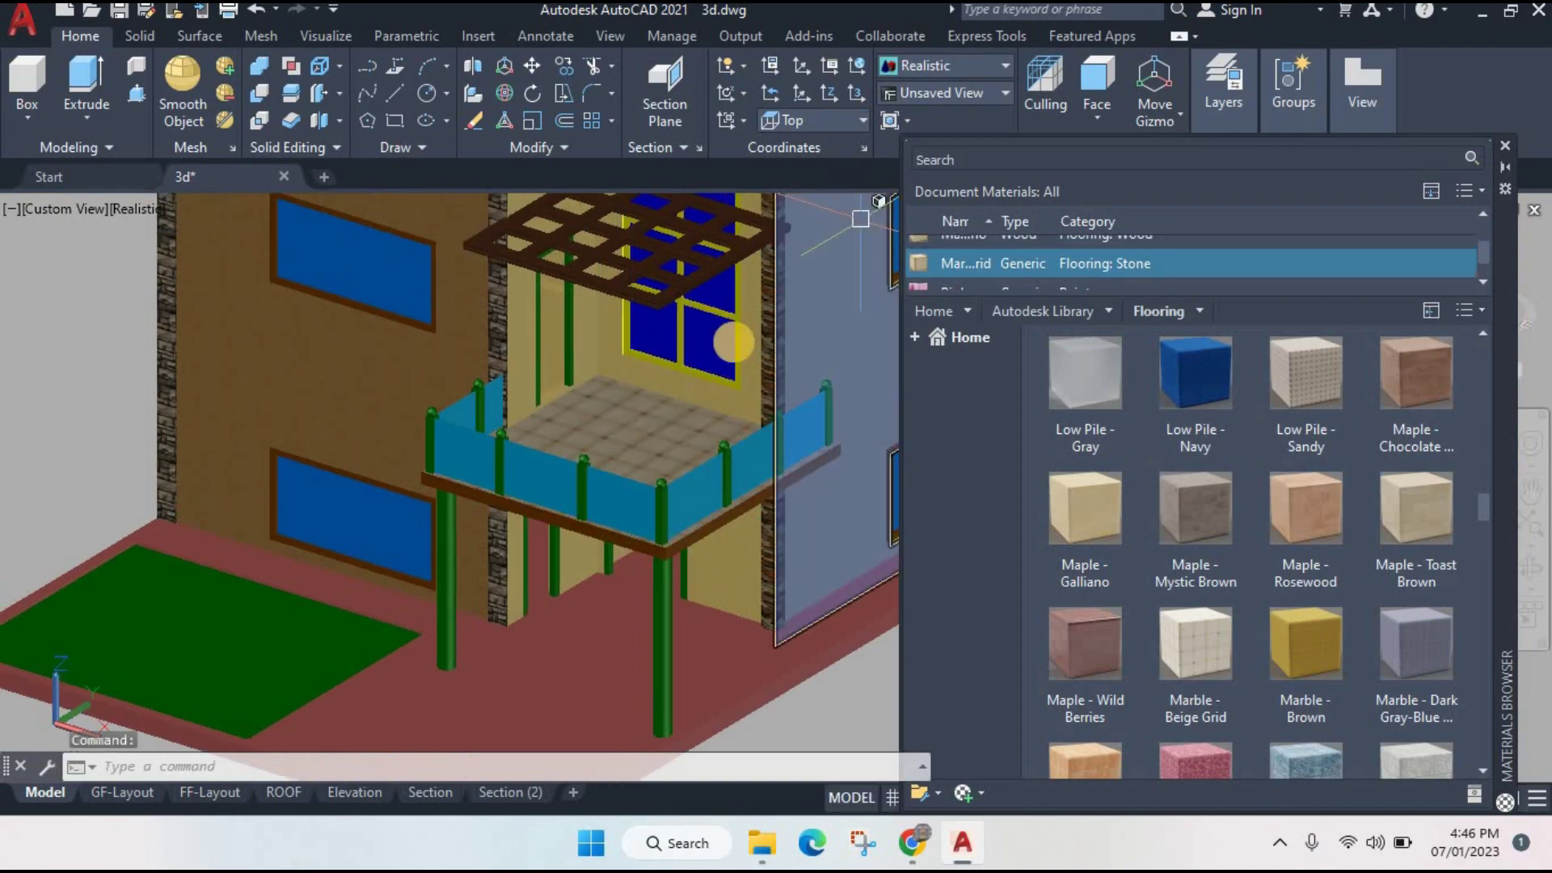
pyautogui.scroll(3, 728, 436)
pyautogui.scroll(2, 727, 324)
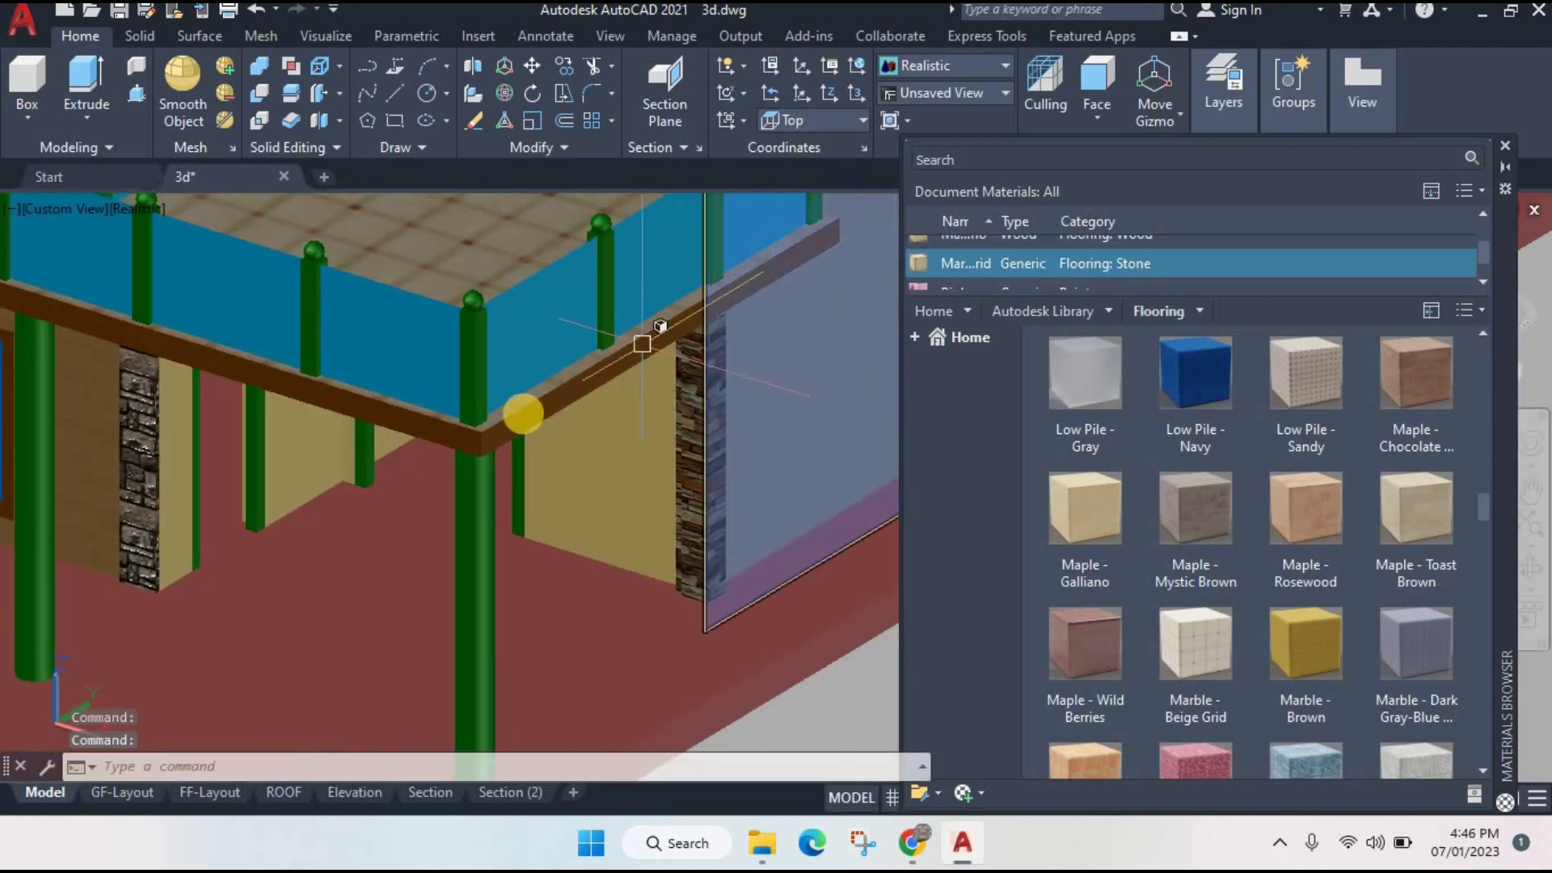
pyautogui.scroll(1, 566, 388)
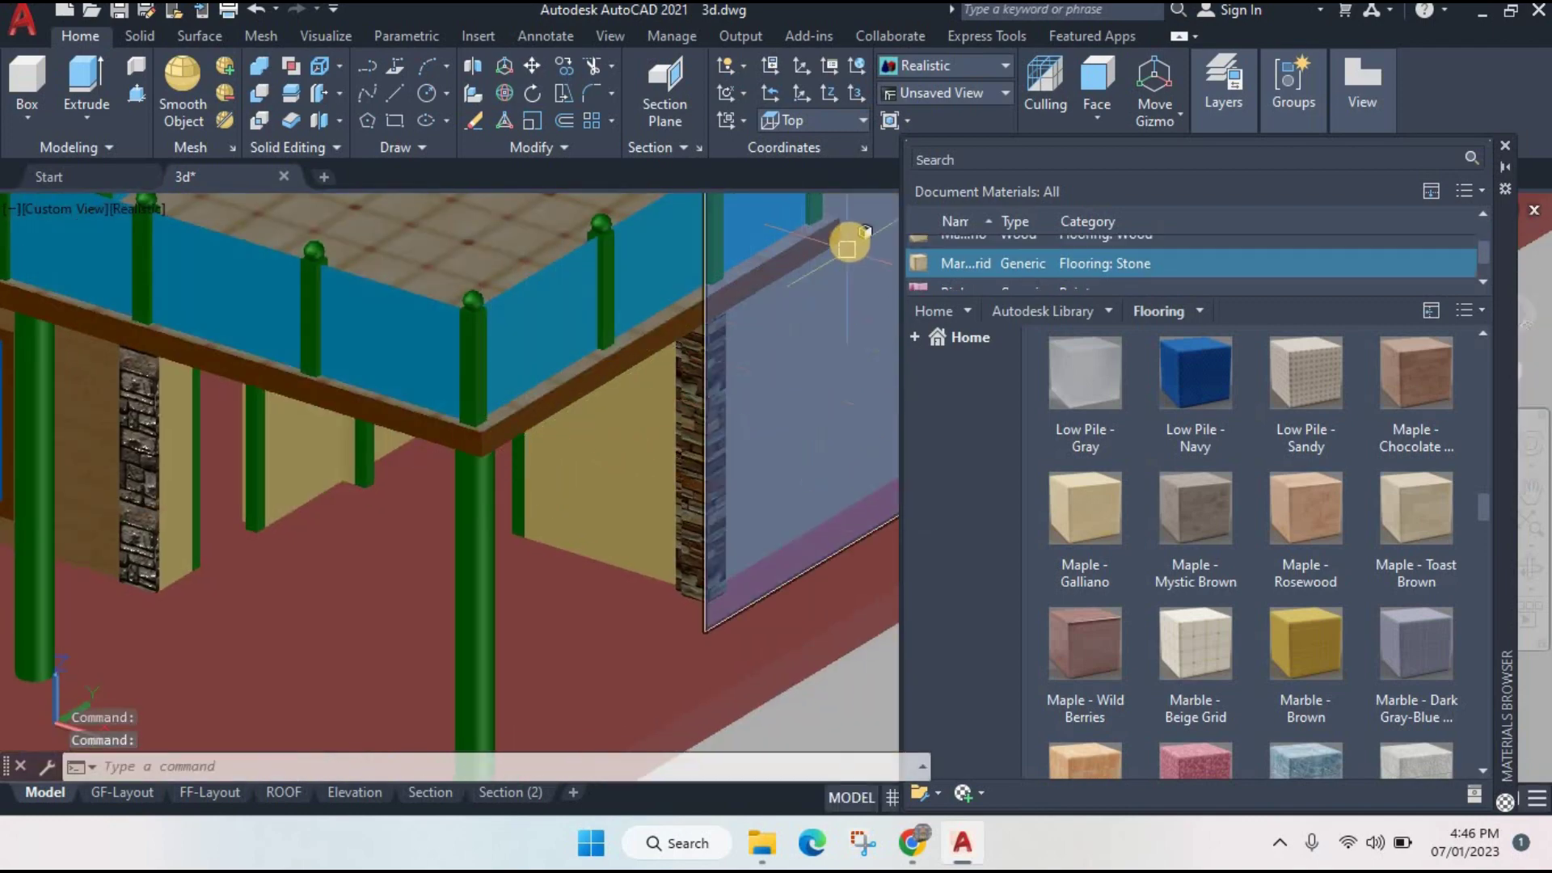
pyautogui.scroll(-2, 465, 441)
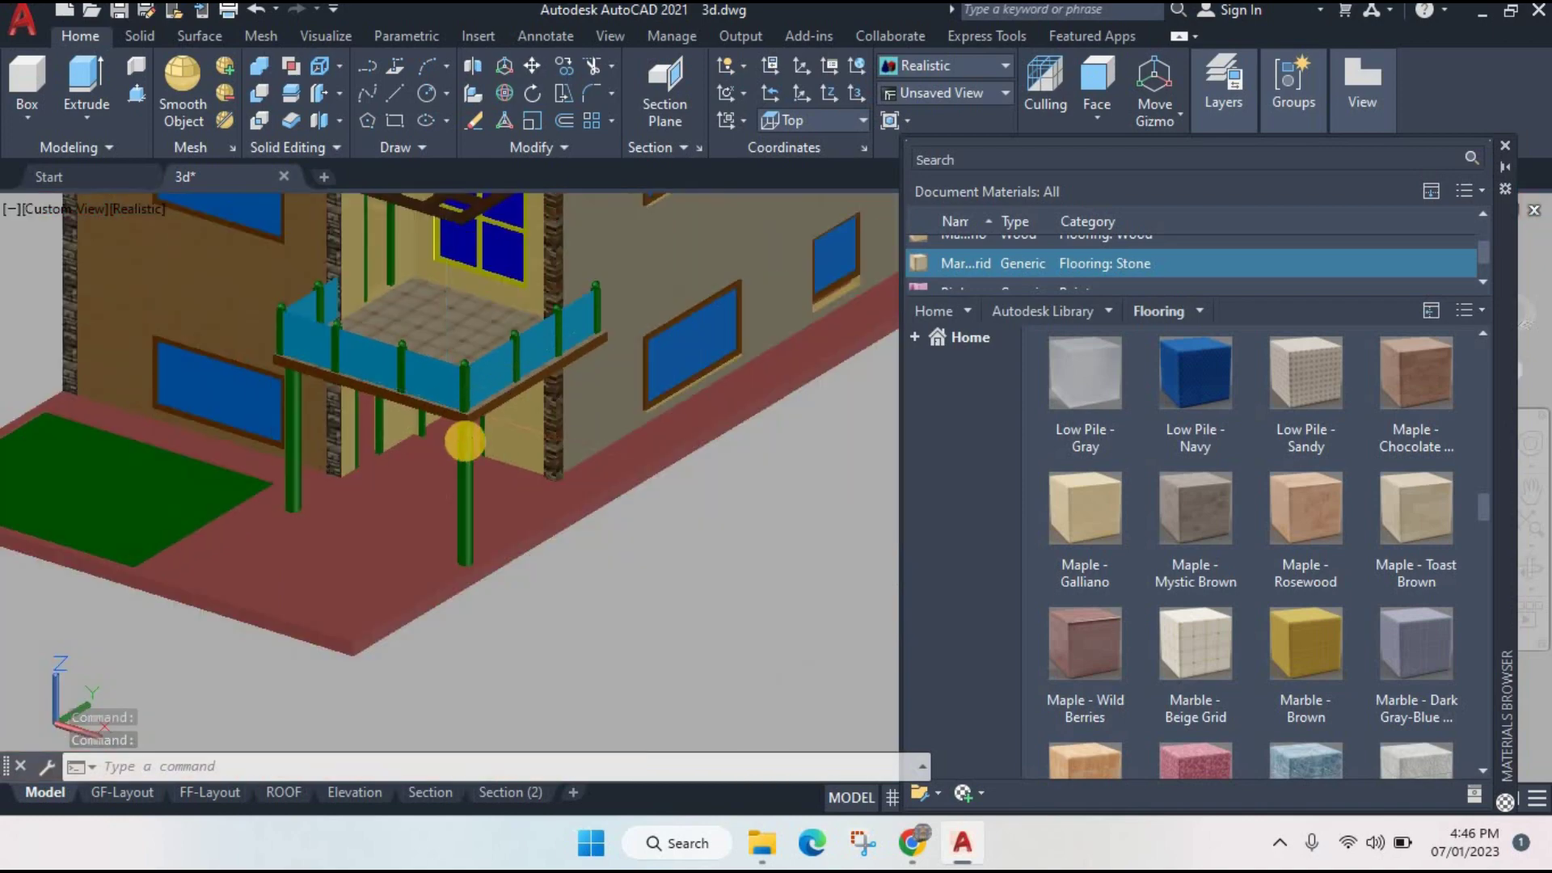
pyautogui.scroll(-1, 465, 441)
pyautogui.scroll(-2, 538, 489)
pyautogui.scroll(3, 455, 548)
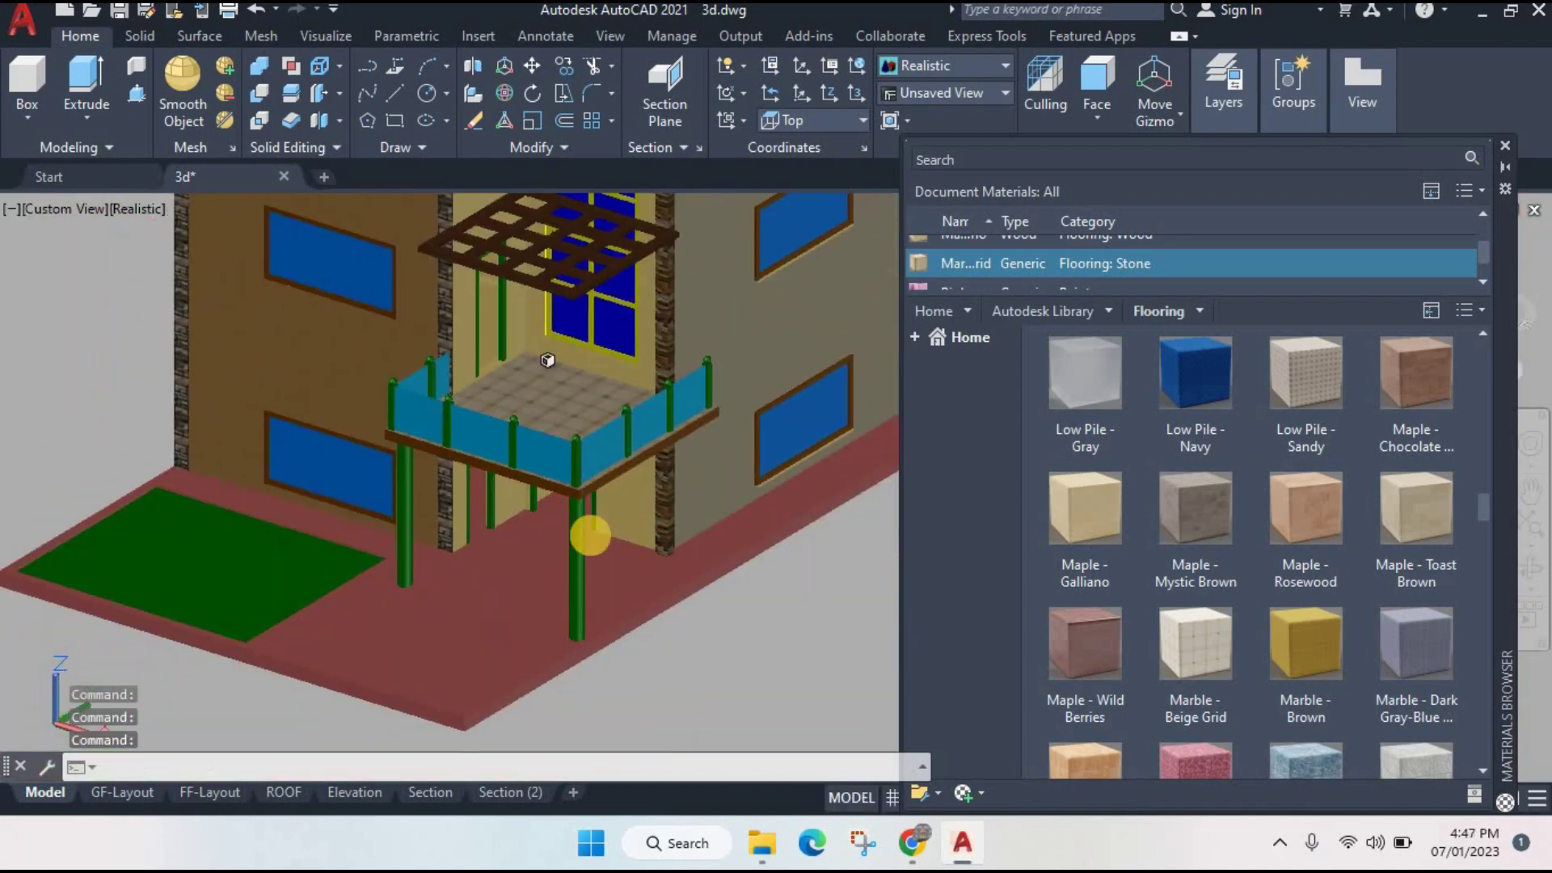
pyautogui.scroll(2, 606, 509)
pyautogui.scroll(2, 647, 489)
pyautogui.scroll(2, 695, 429)
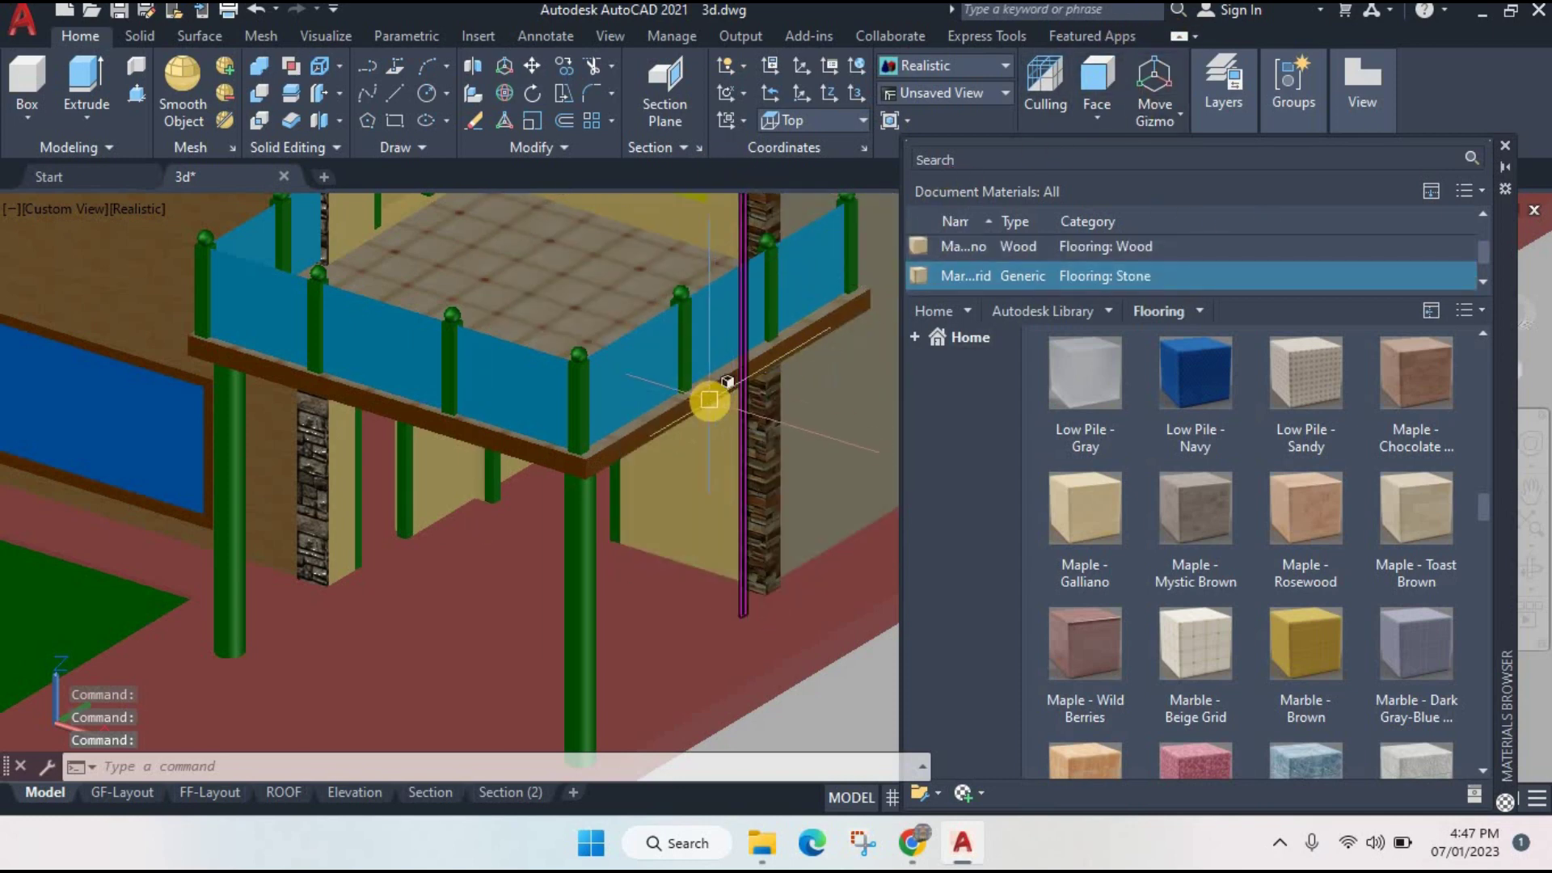
pyautogui.scroll(3, 709, 399)
pyautogui.click(710, 393)
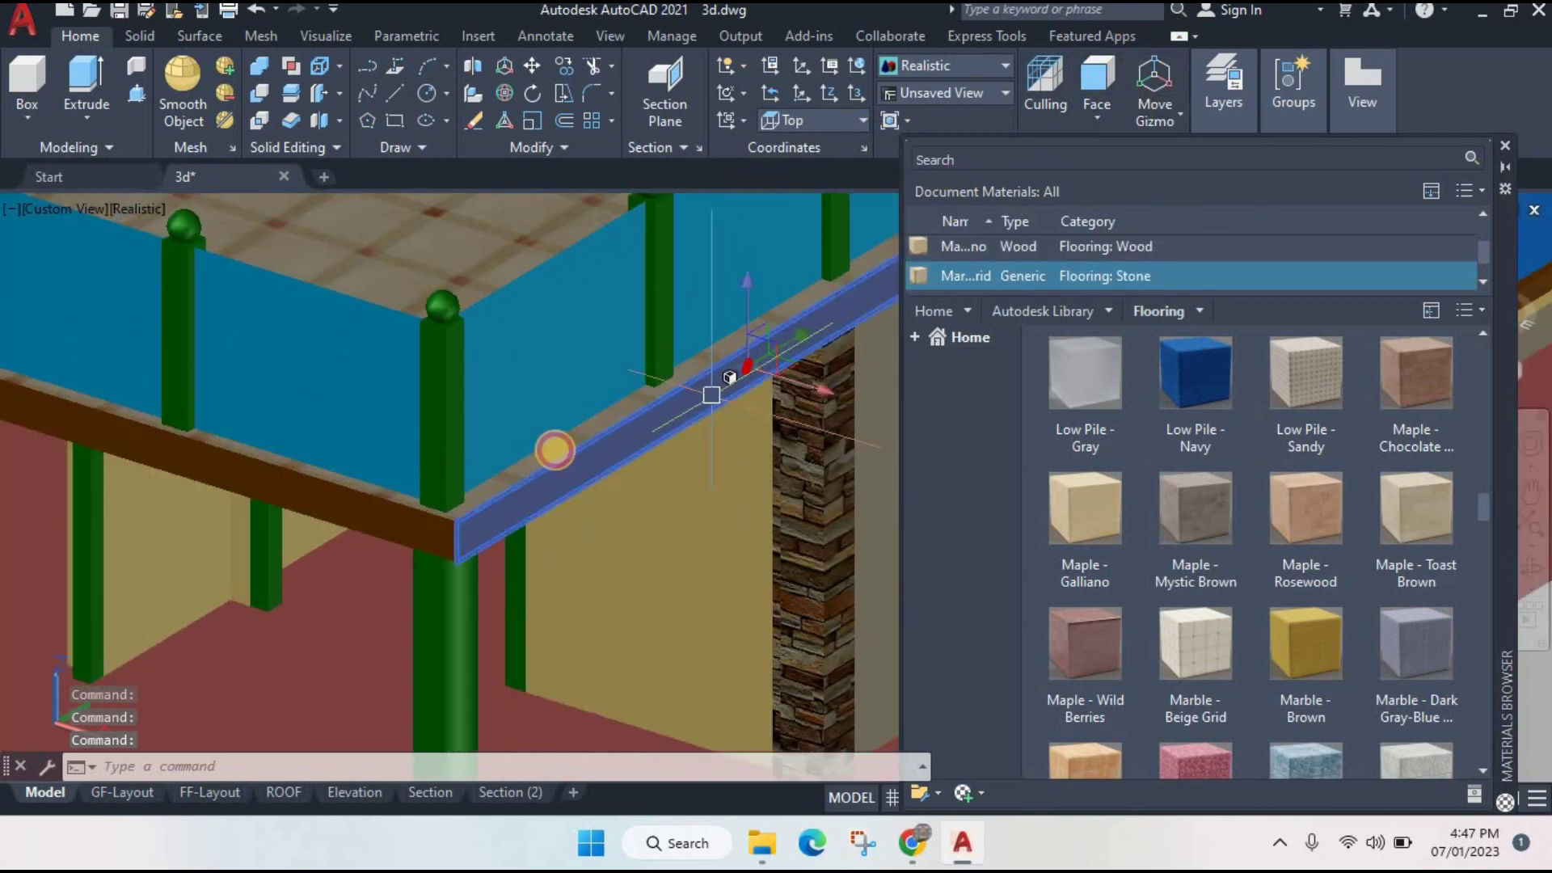
pyautogui.click(397, 530)
pyautogui.scroll(-3, 409, 461)
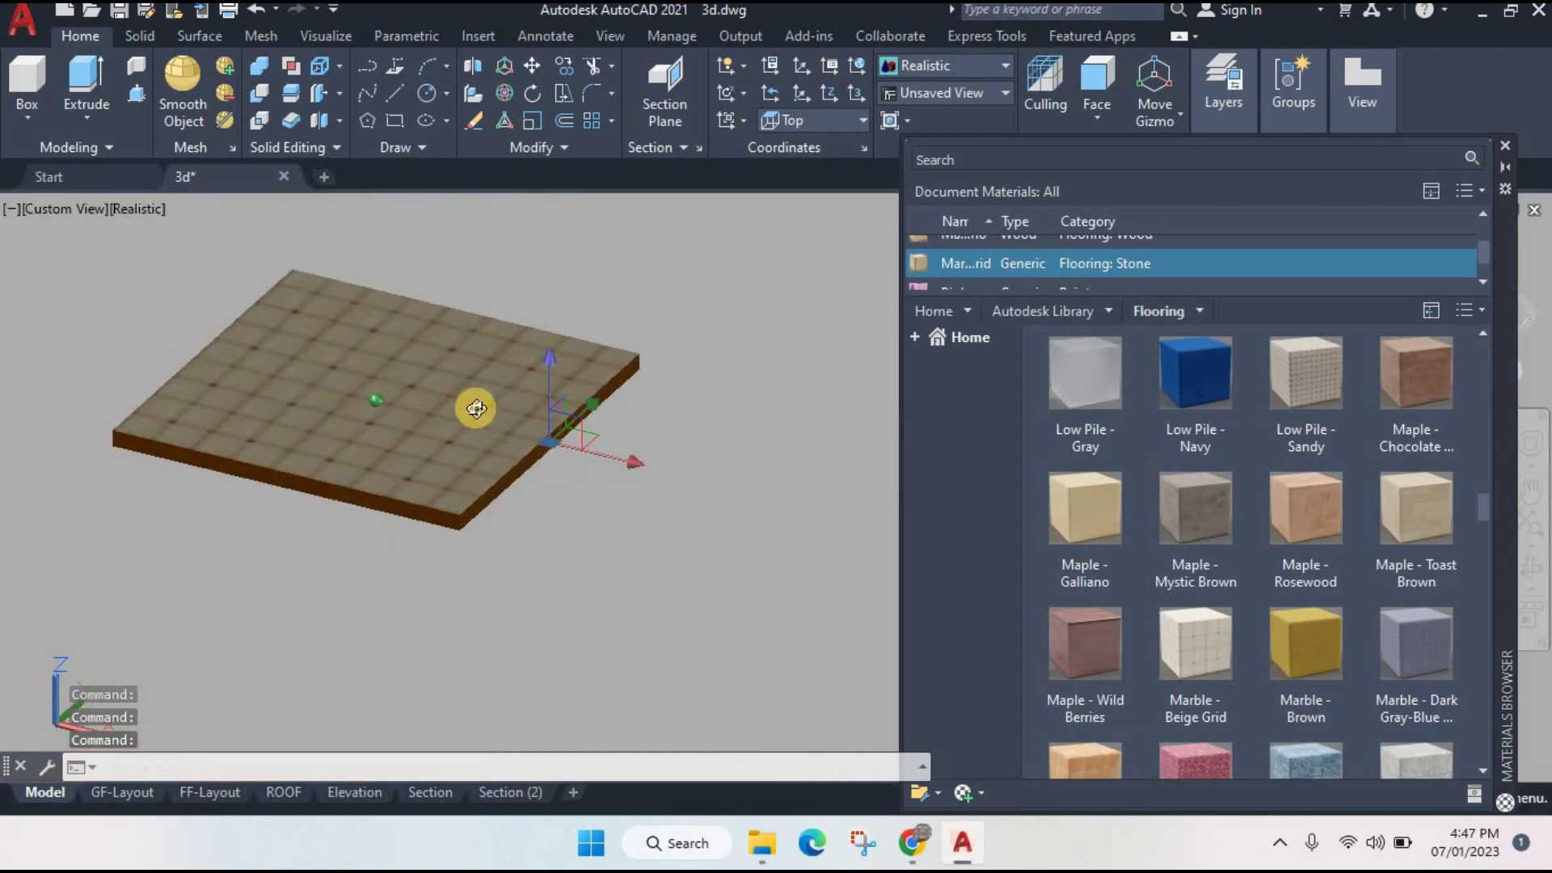
pyautogui.scroll(3, 322, 457)
pyautogui.scroll(2, 321, 462)
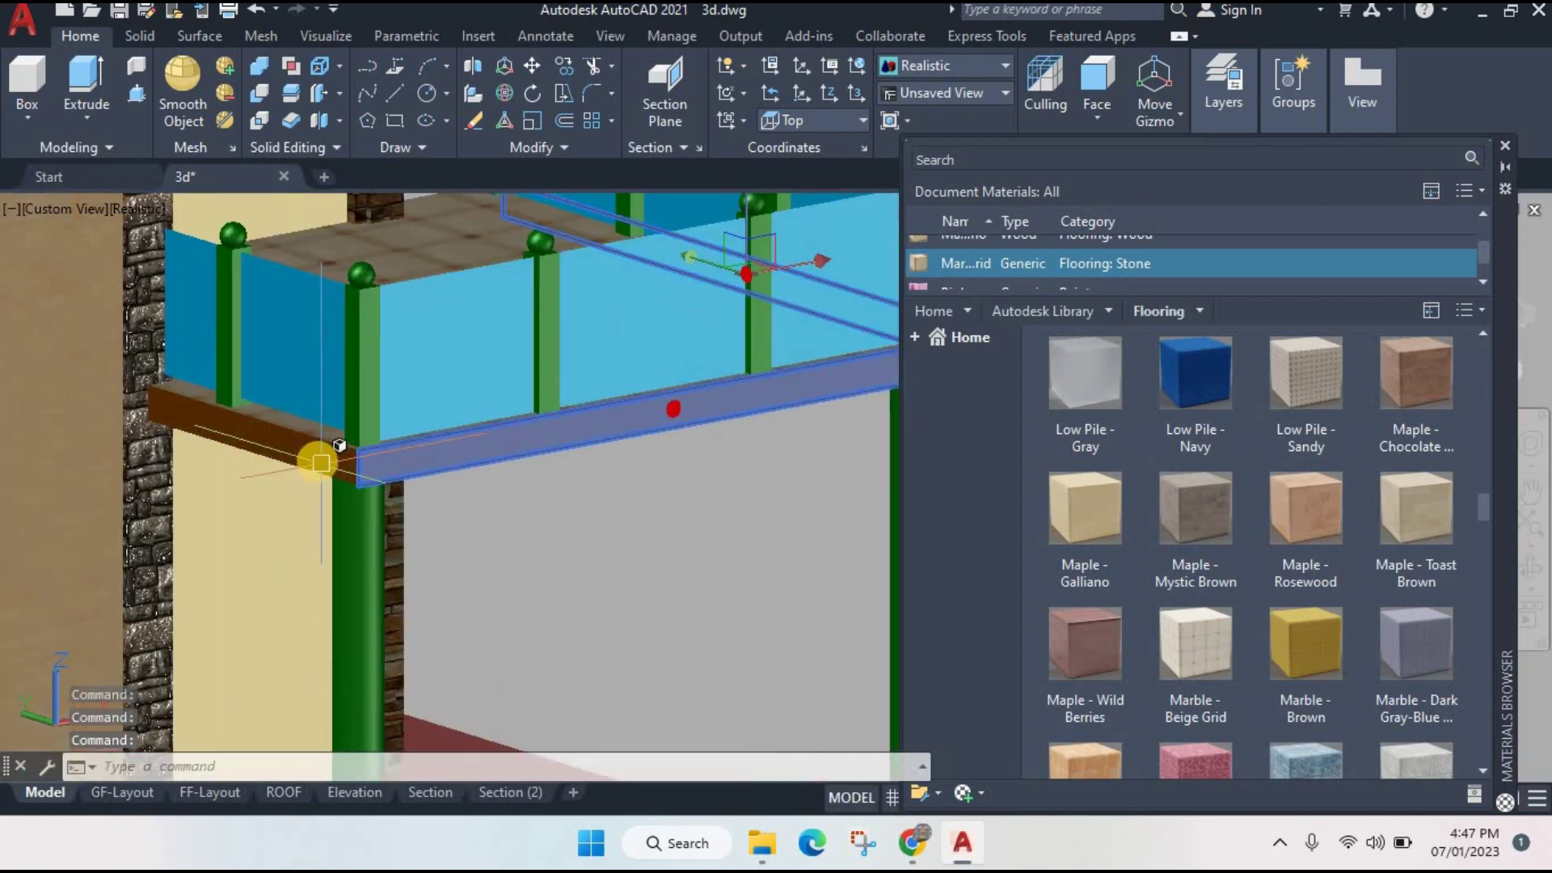
pyautogui.click(321, 463)
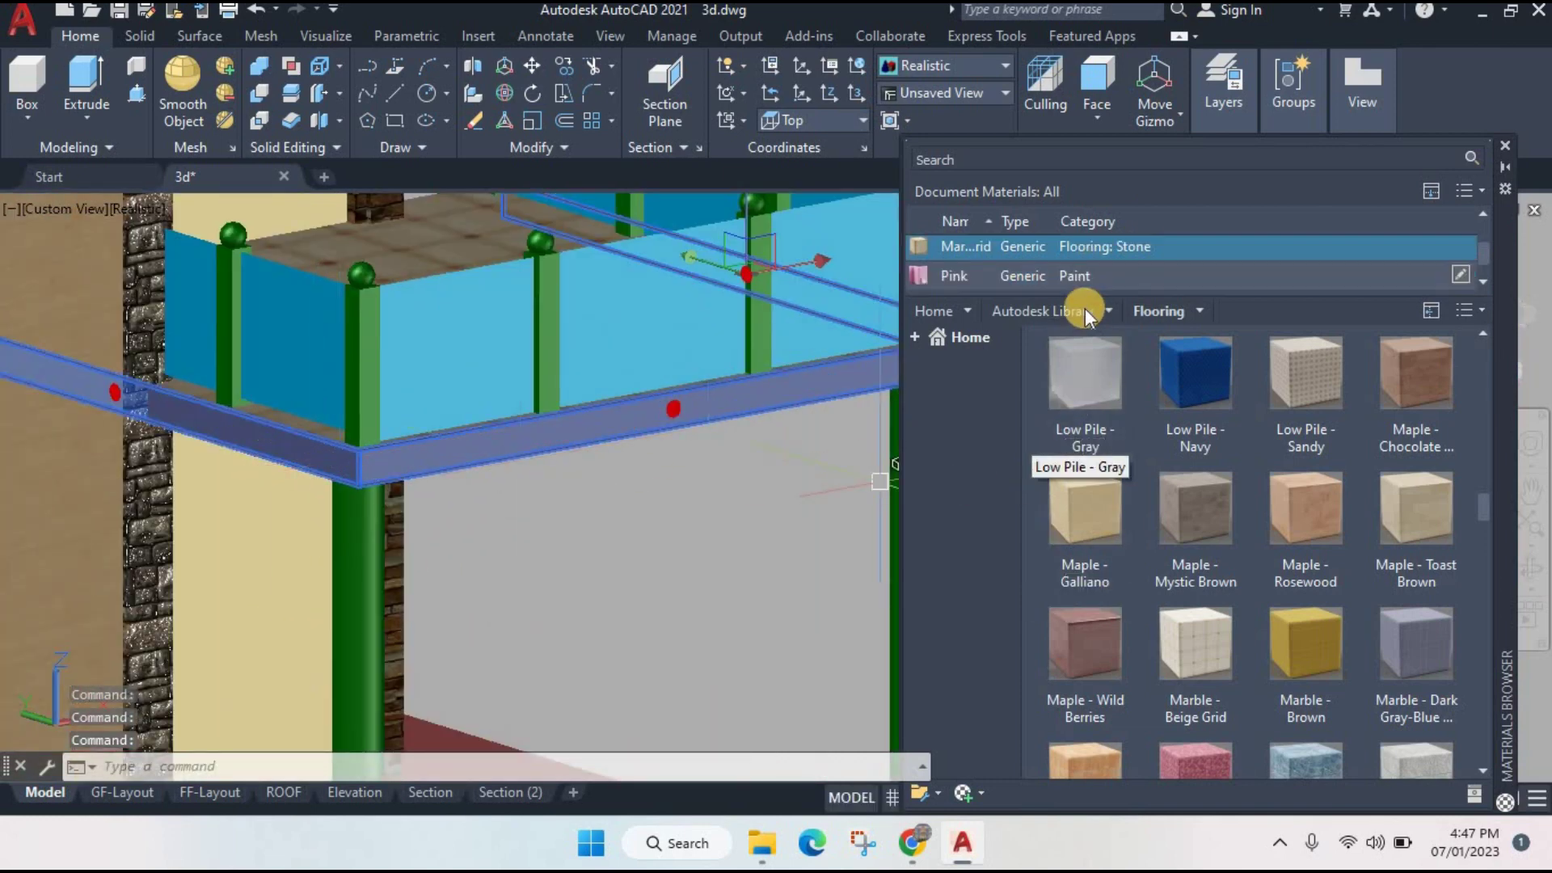
# - Apply the library Paint category's White material to the selected balcony slab
pyautogui.click(1107, 310)
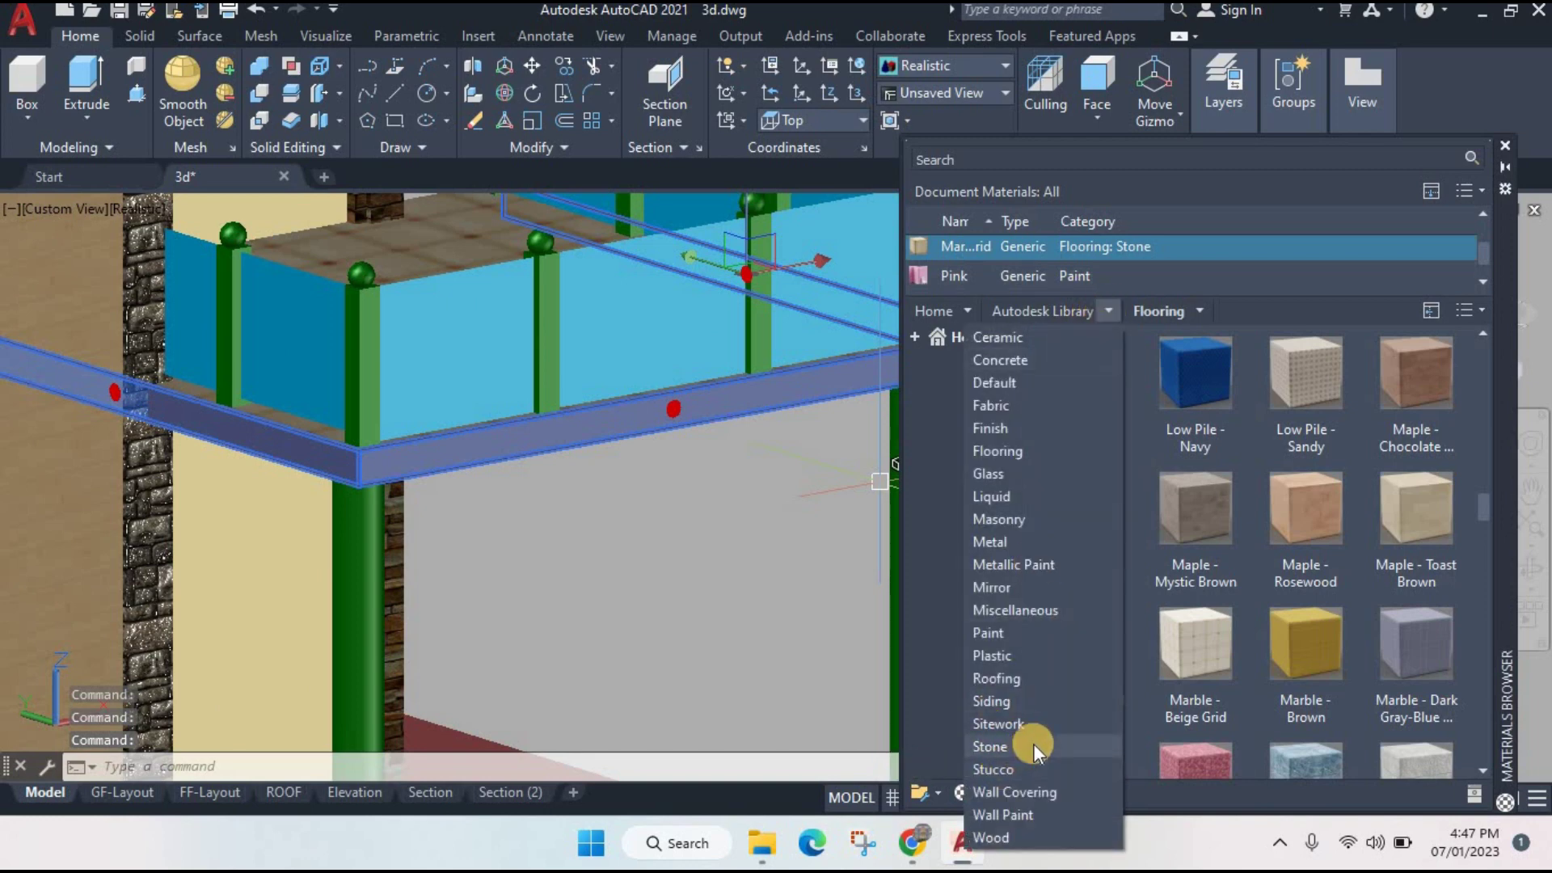
pyautogui.click(1035, 626)
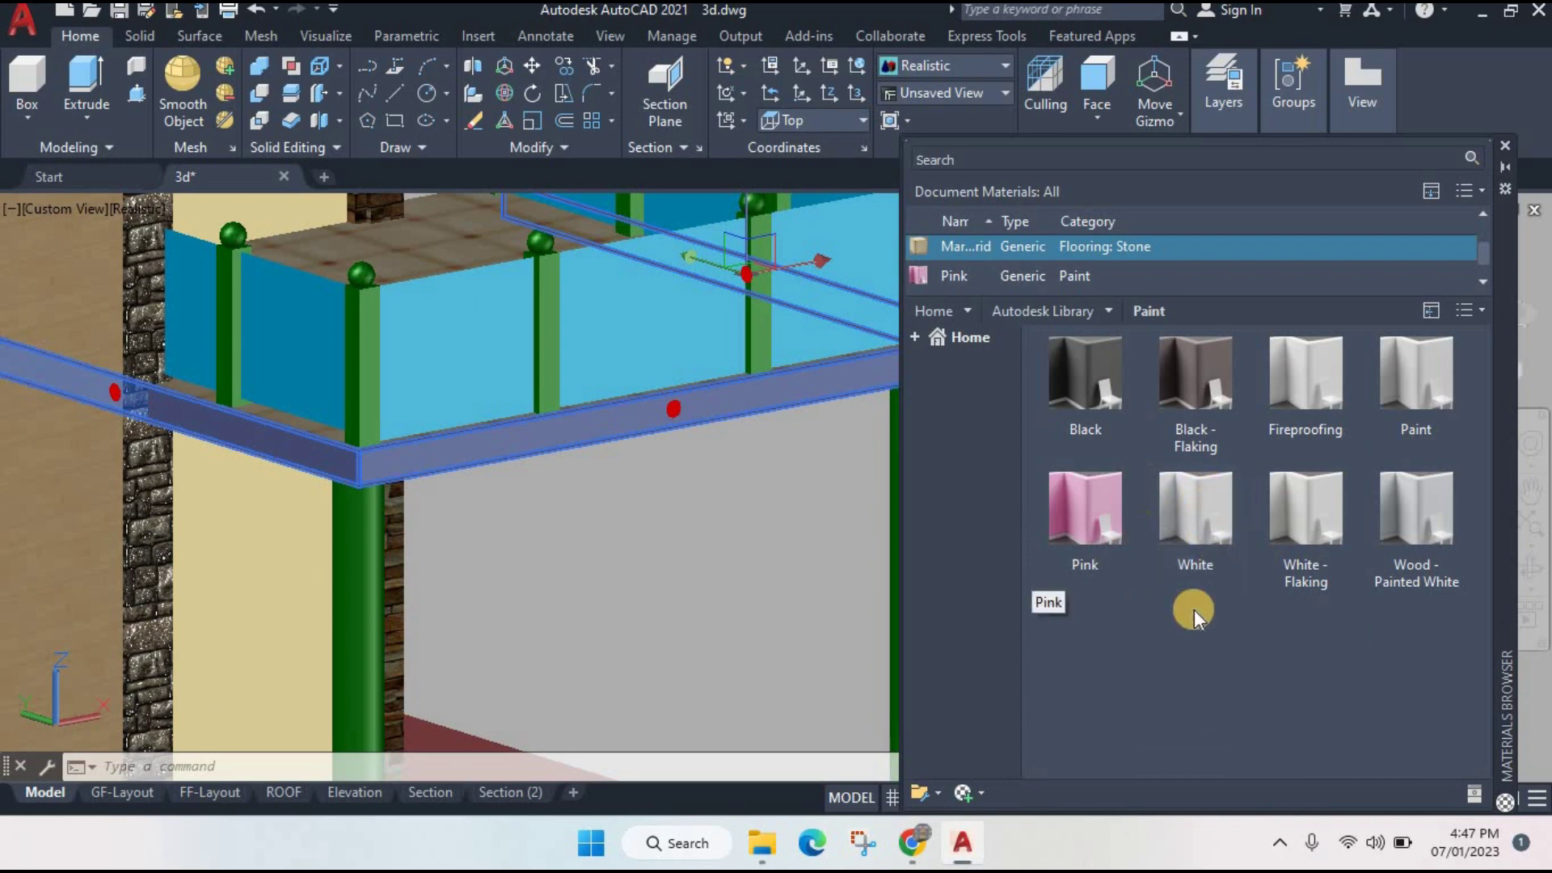
pyautogui.click(1183, 579)
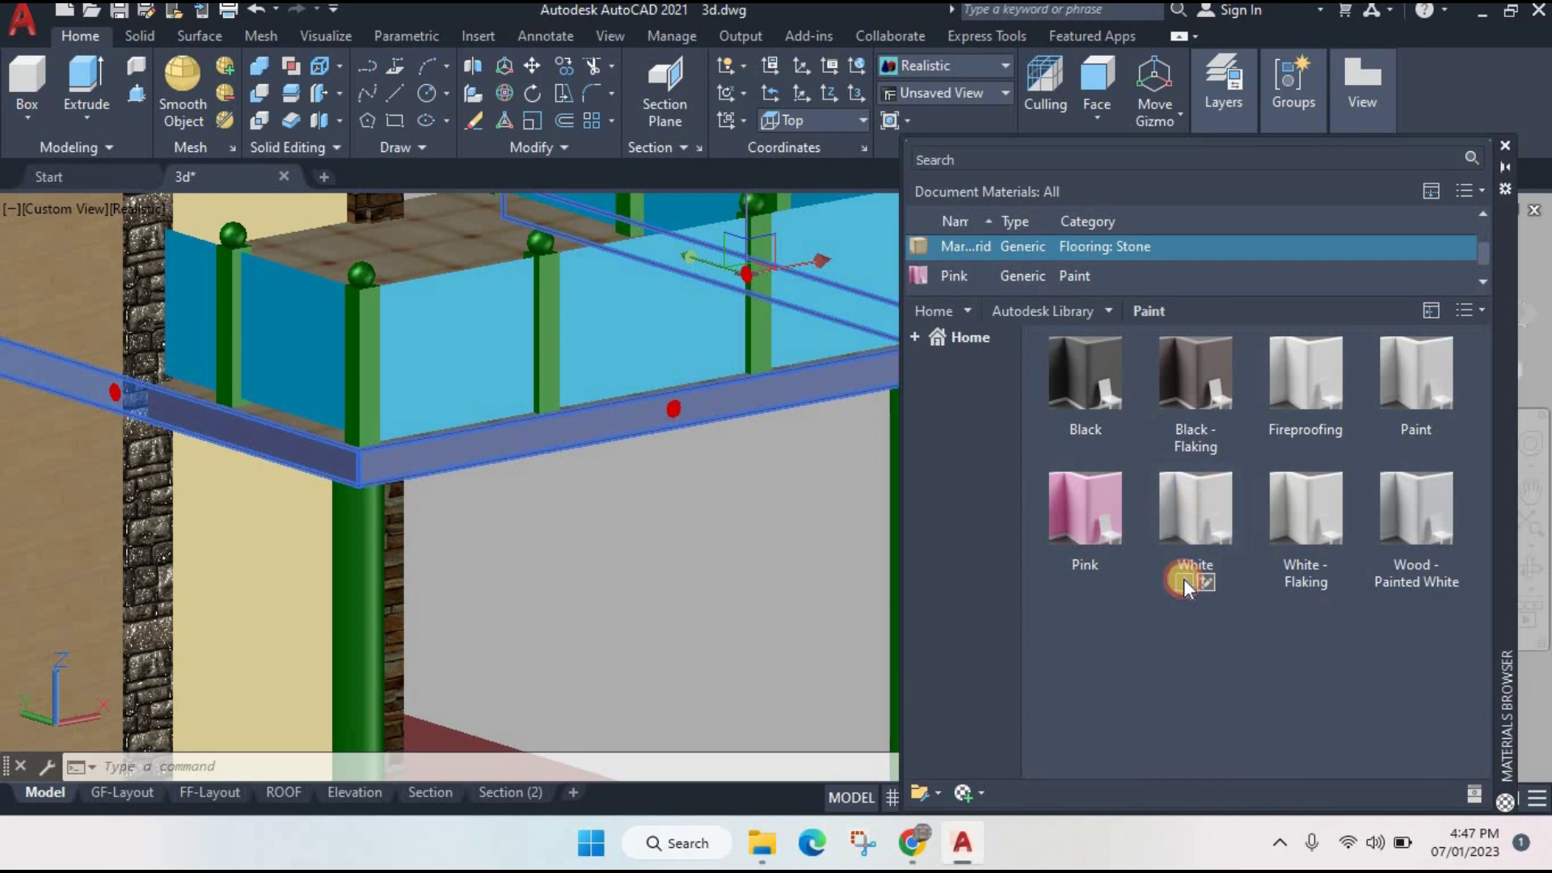
pyautogui.scroll(-5, 671, 509)
pyautogui.moveTo(702, 486); pyautogui.dragTo(584, 485, button='middle')
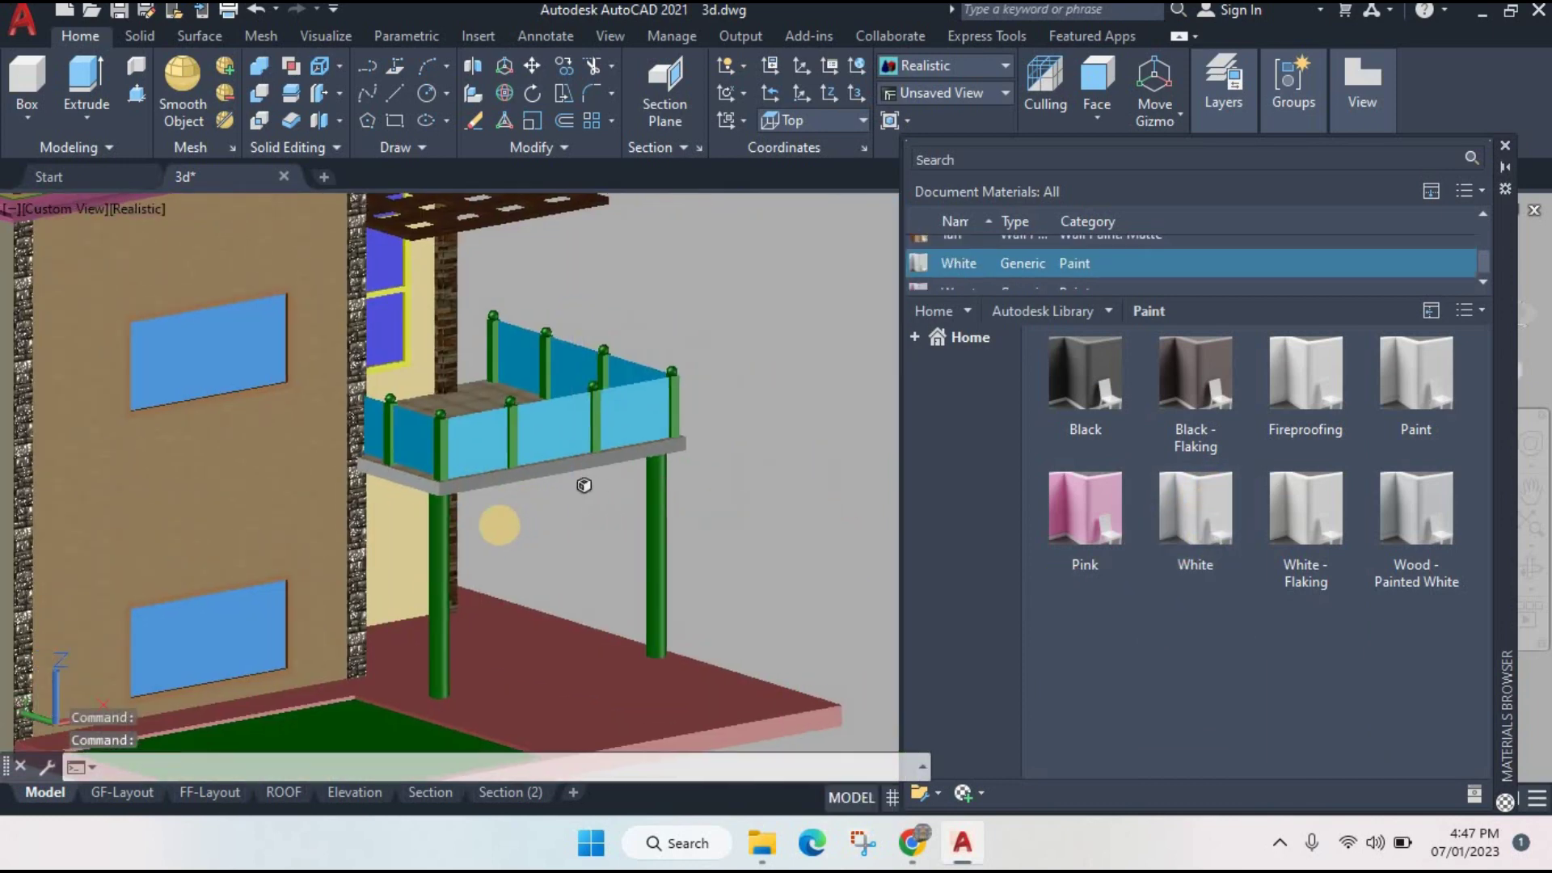
pyautogui.scroll(3, 453, 501)
pyautogui.scroll(3, 427, 457)
# - Select both balcony support columns with the subobject filter set to No Filter
pyautogui.click(427, 457)
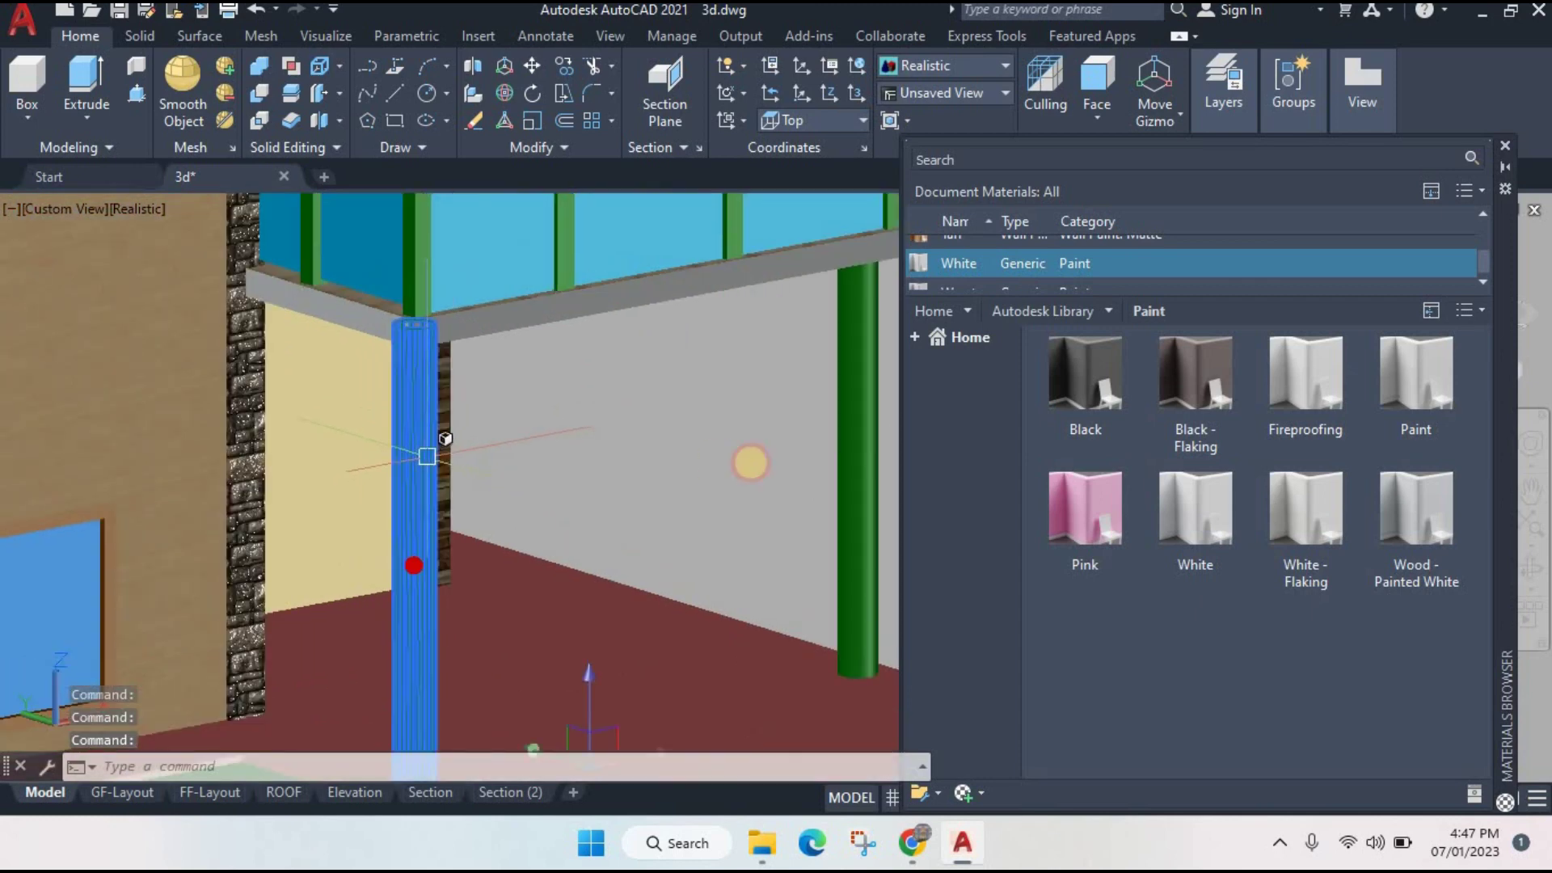
pyautogui.click(843, 428)
pyautogui.scroll(-3, 780, 442)
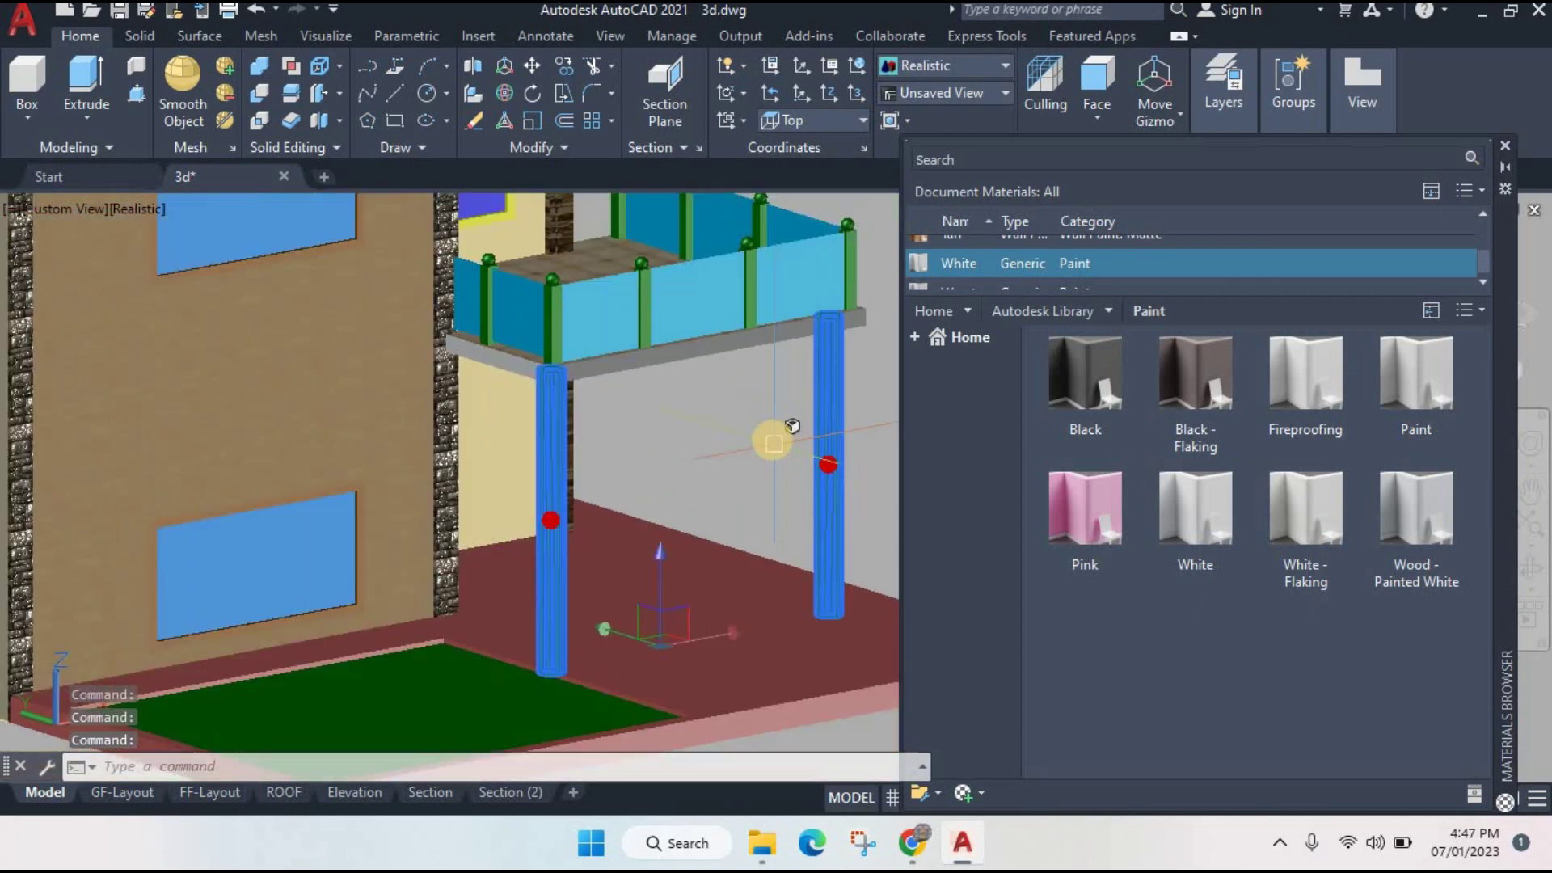
pyautogui.click(1099, 120)
pyautogui.click(1123, 158)
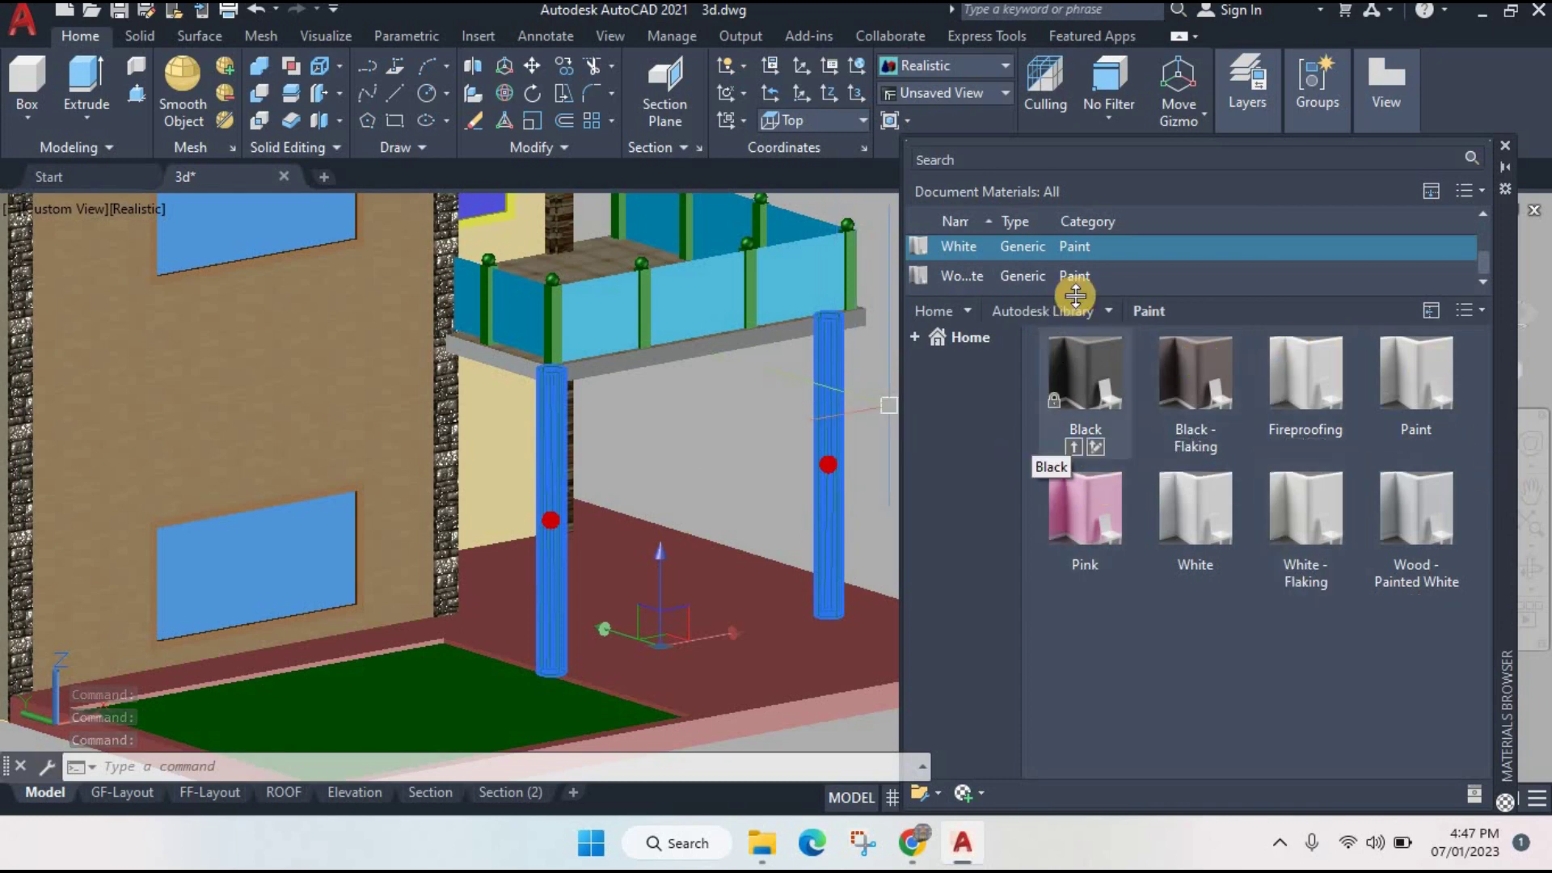
# - Apply the Wall Covering library's Floral Brown material to the selected columns
pyautogui.click(1107, 311)
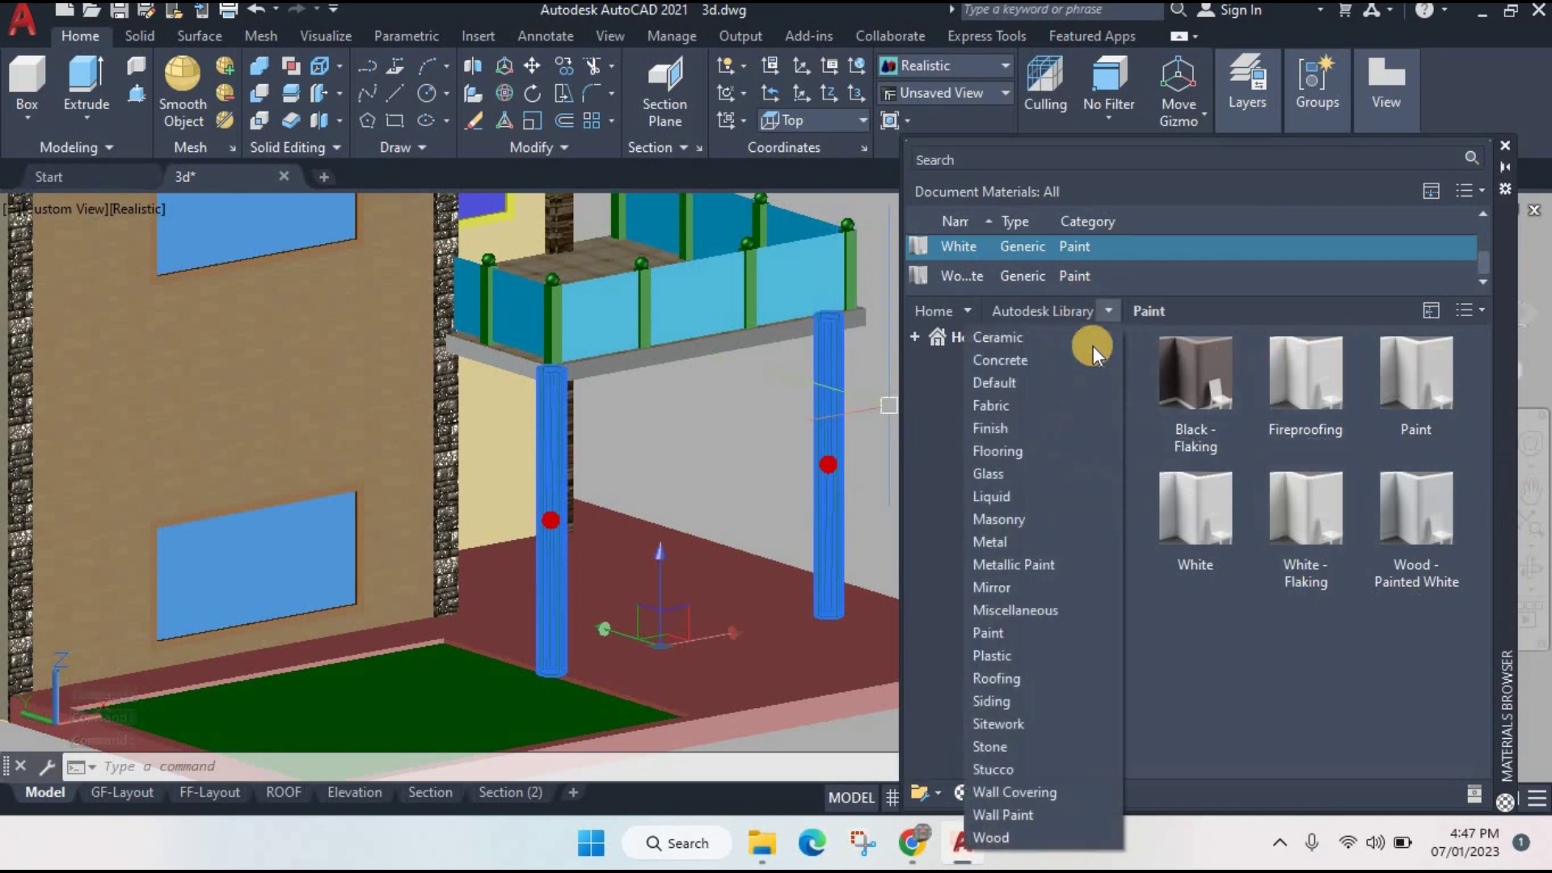
pyautogui.click(1017, 791)
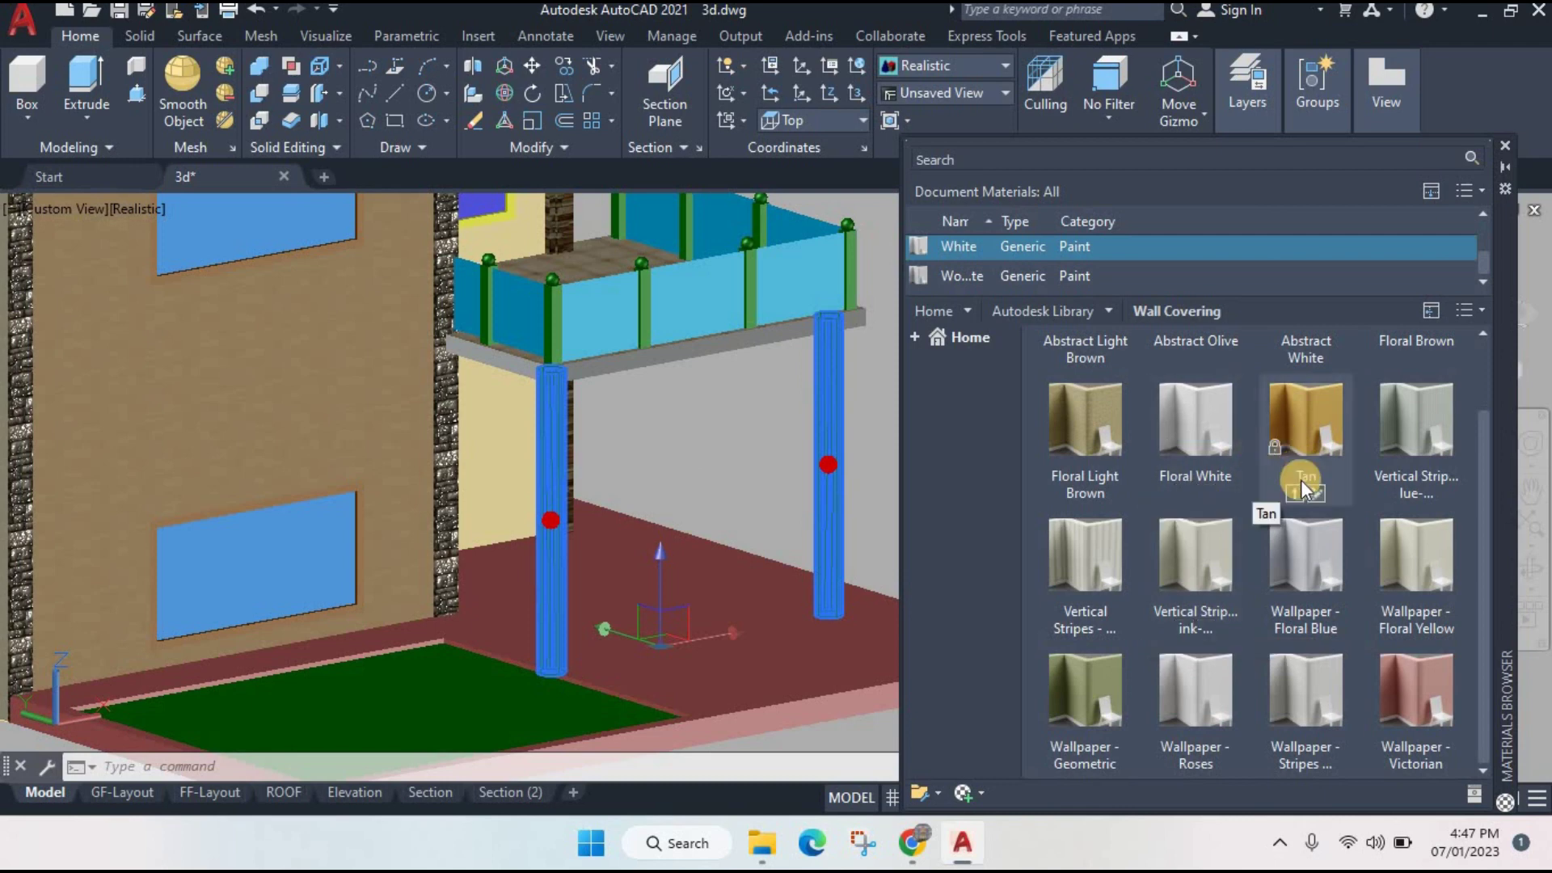
pyautogui.scroll(2, 1232, 485)
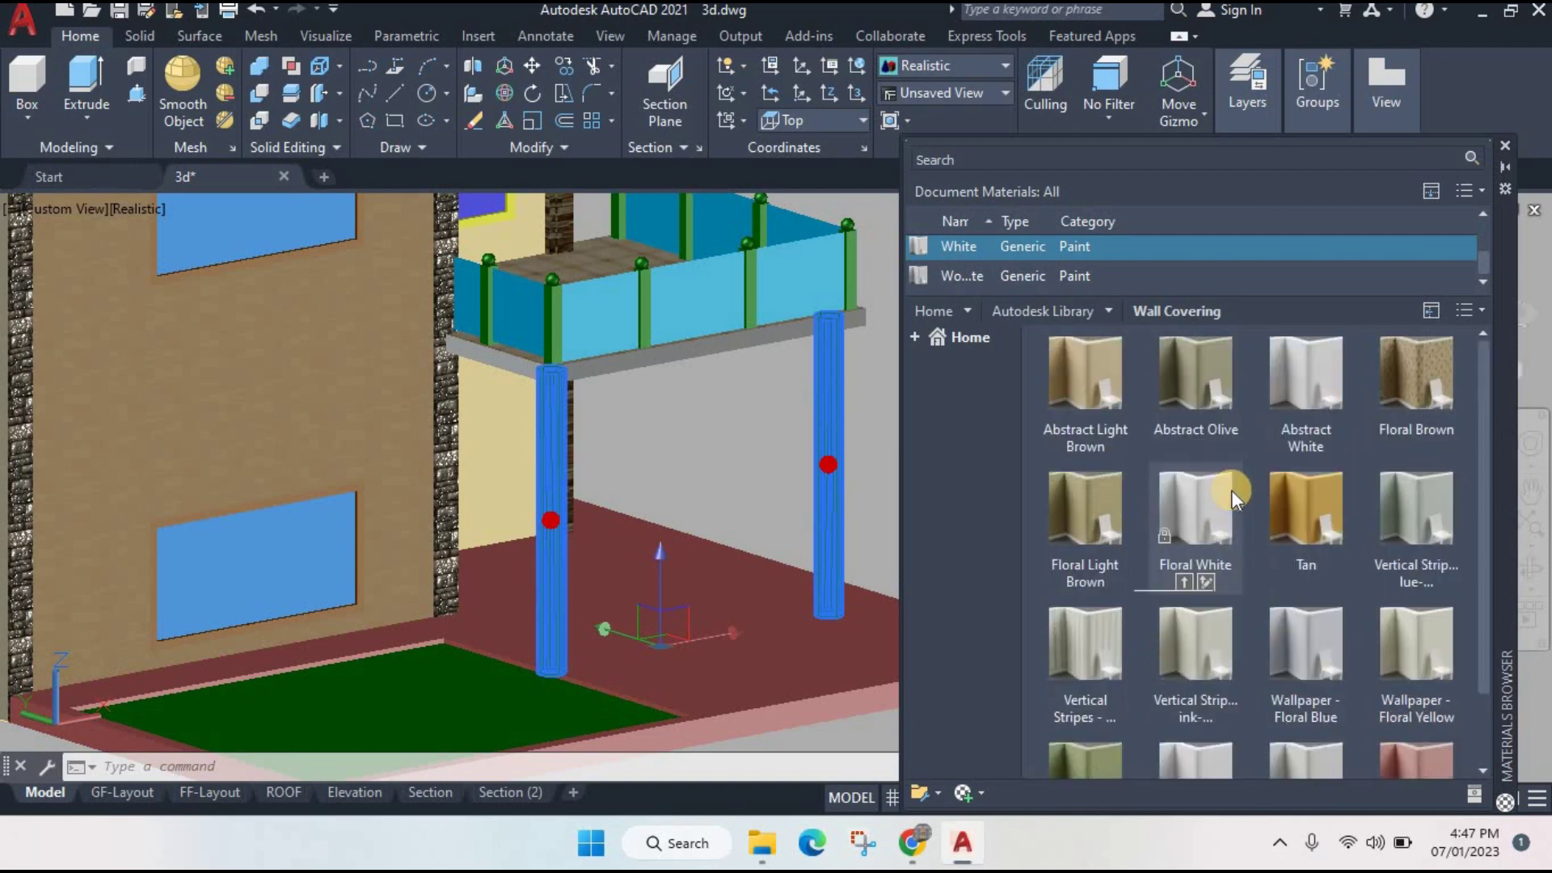
pyautogui.moveTo(1404, 448); pyautogui.dragTo(818, 495)
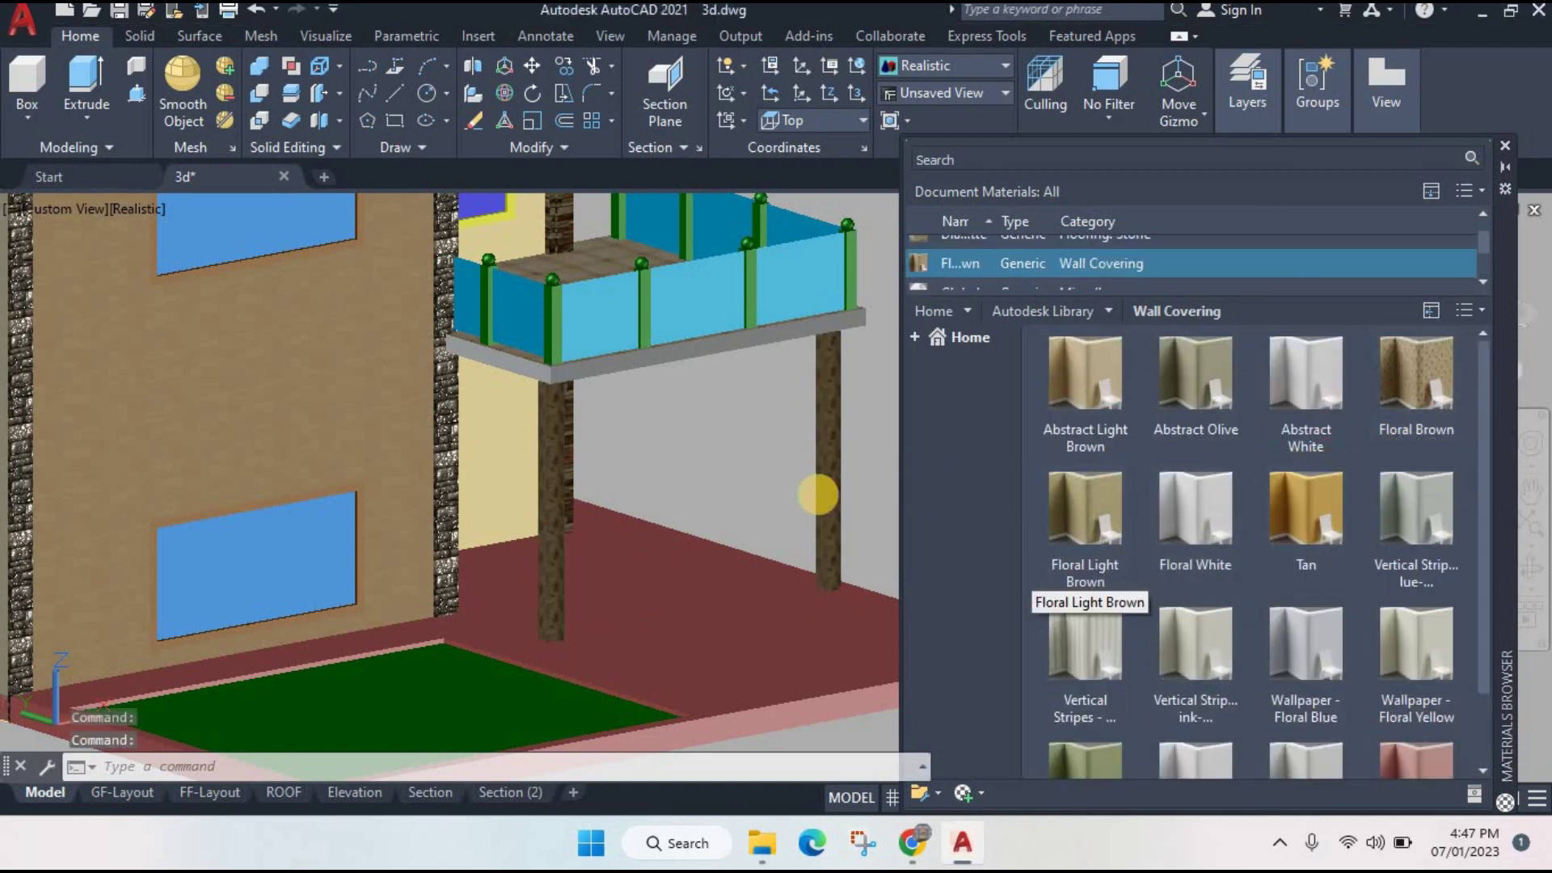
pyautogui.scroll(3, 814, 483)
pyautogui.scroll(3, 809, 476)
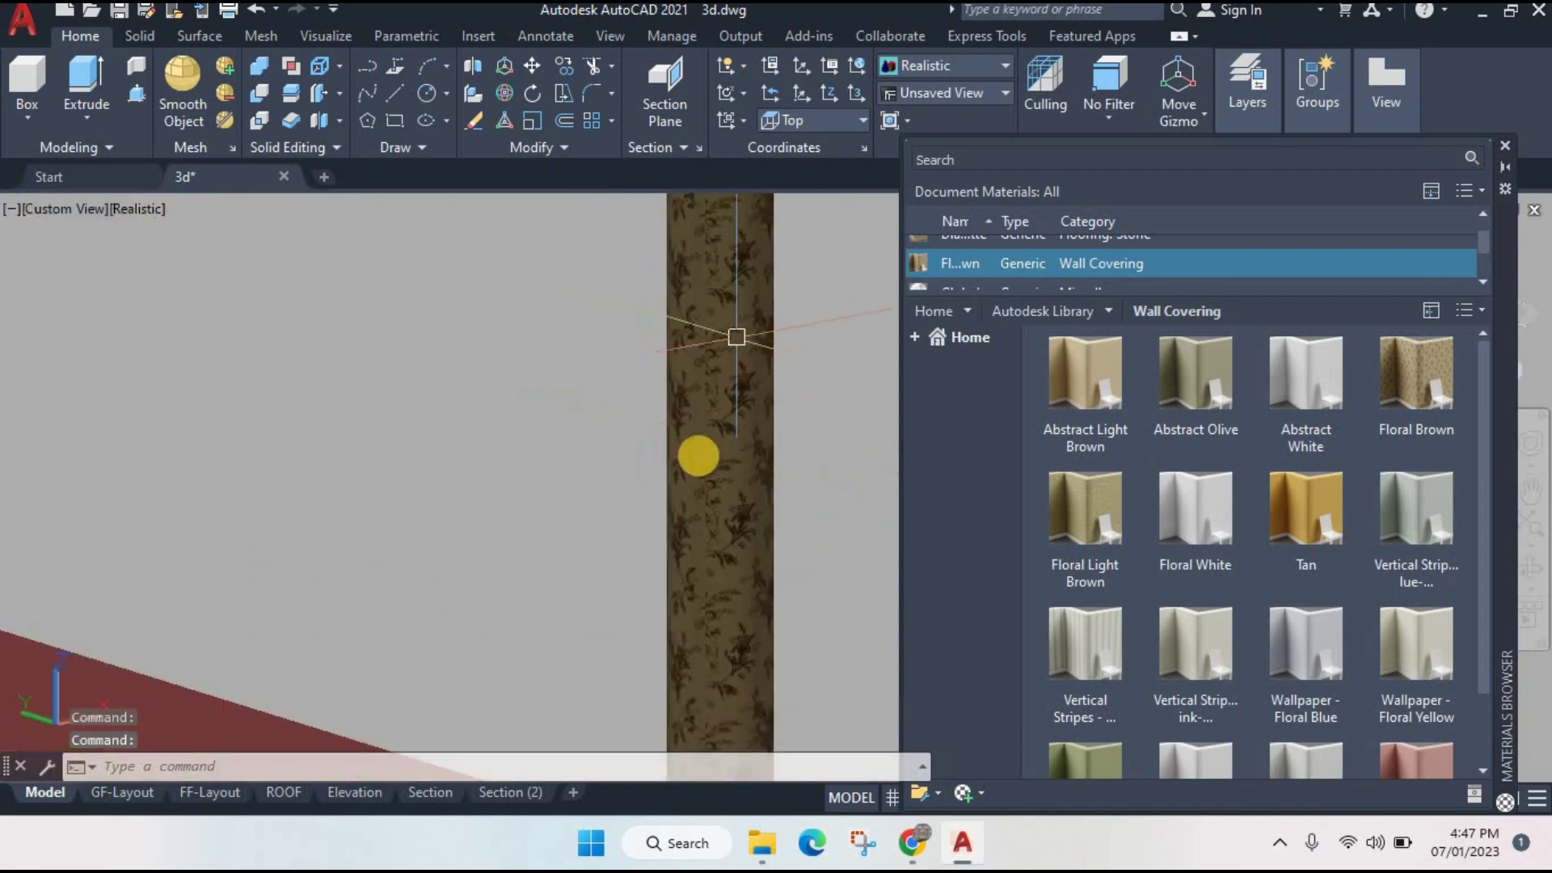
pyautogui.scroll(3, 736, 336)
pyautogui.scroll(3, 711, 419)
pyautogui.scroll(-3, 455, 416)
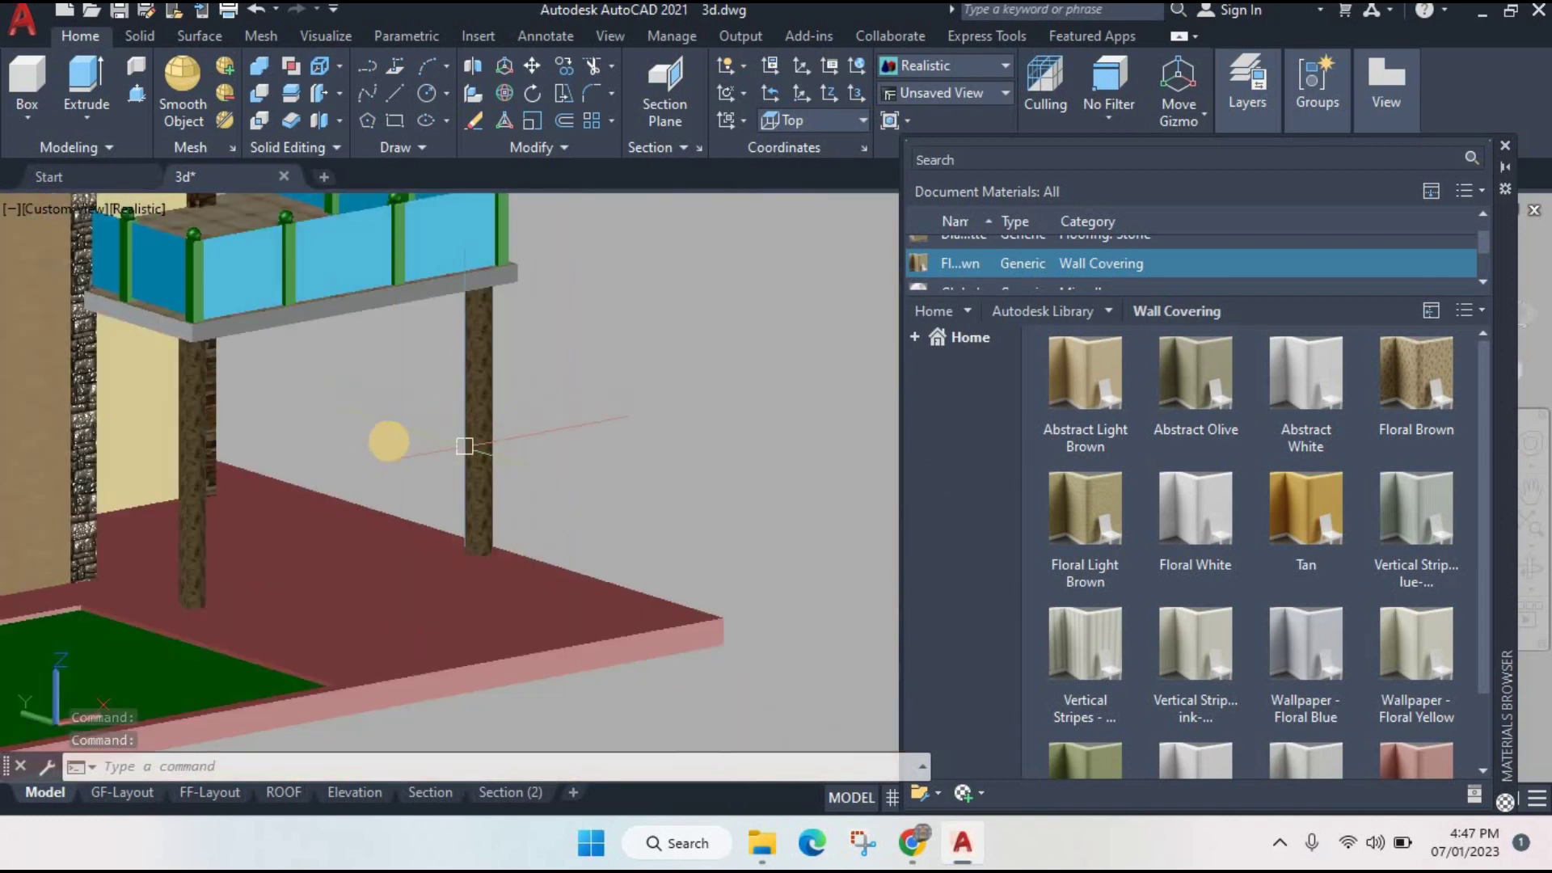
pyautogui.scroll(-2, 384, 440)
pyautogui.scroll(-2, 381, 437)
pyautogui.scroll(-1, 495, 471)
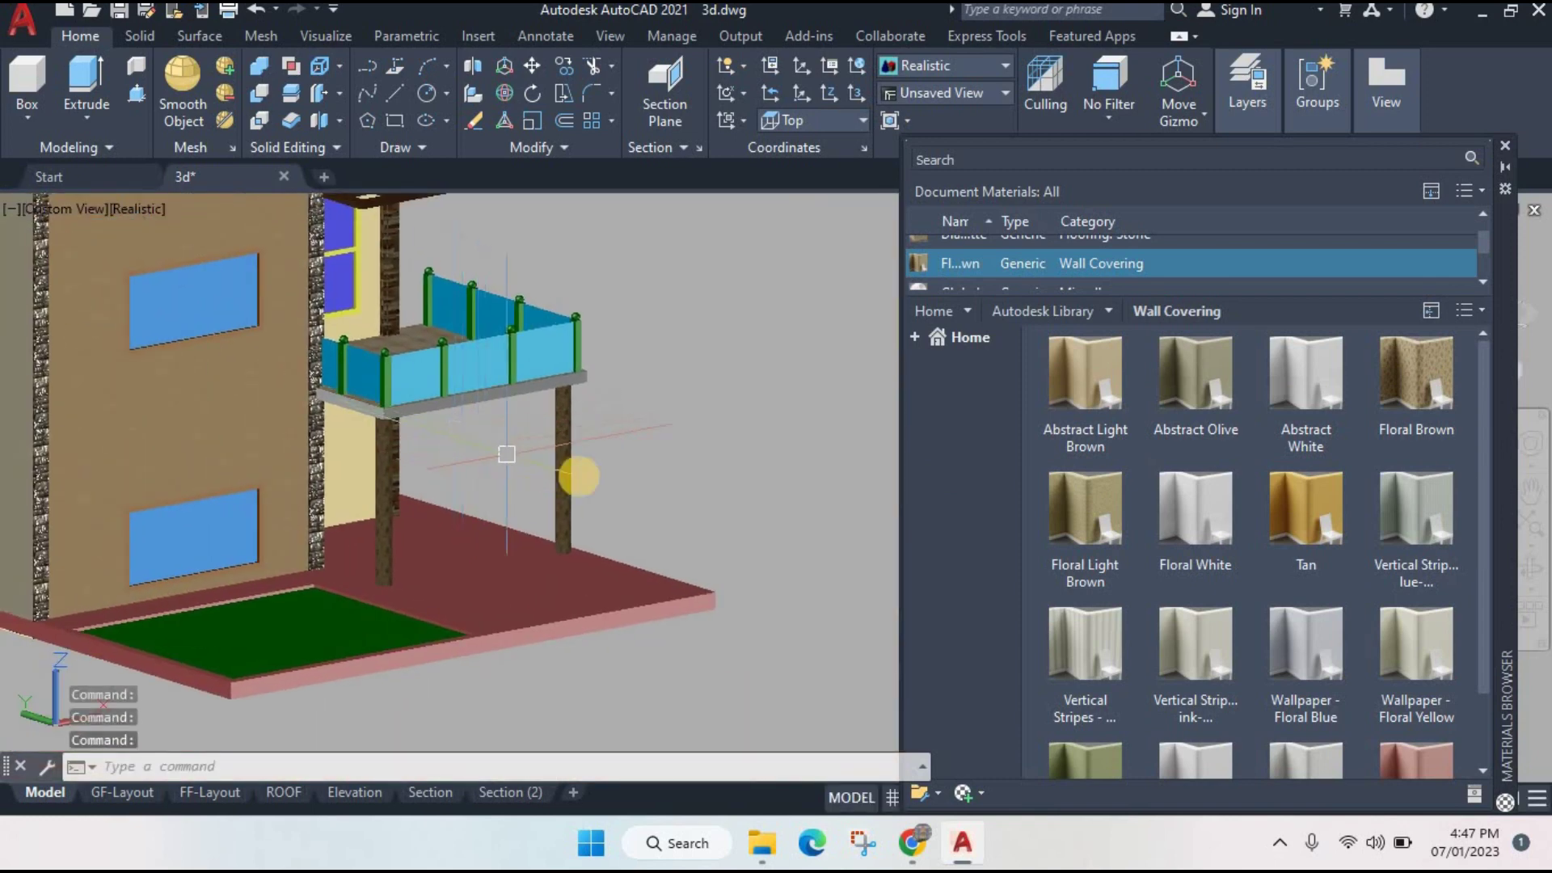
pyautogui.scroll(-2, 685, 453)
pyautogui.scroll(-2, 568, 450)
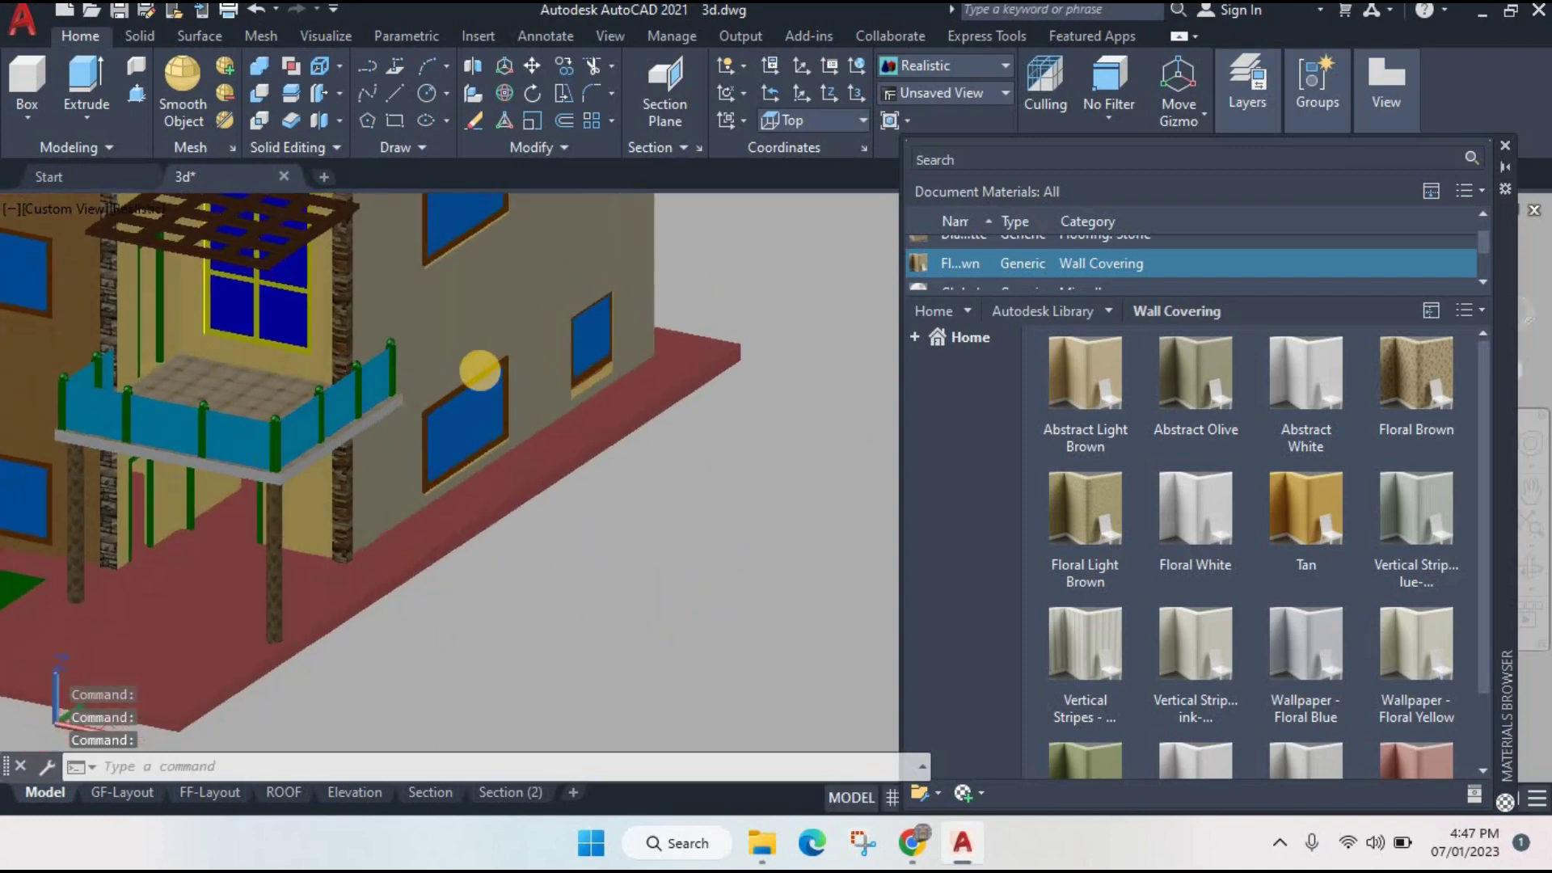
pyautogui.scroll(-2, 477, 364)
pyautogui.moveTo(578, 388); pyautogui.dragTo(601, 421, button='middle')
pyautogui.scroll(2, 525, 412)
# - Select all five green railing posts around the balcony
pyautogui.scroll(1, 485, 405)
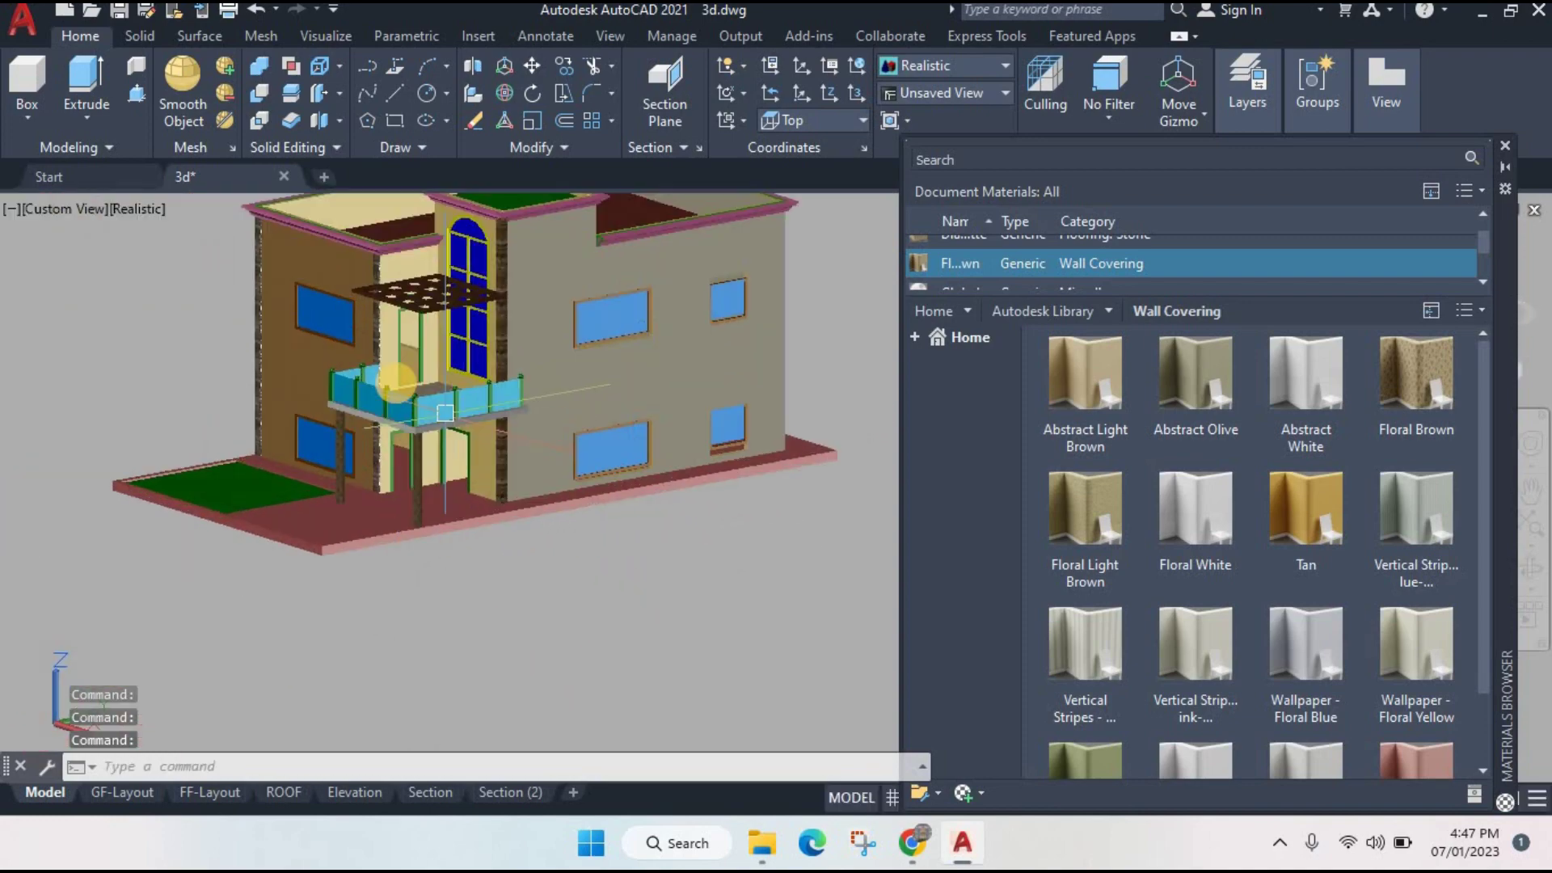
pyautogui.scroll(3, 481, 400)
pyautogui.scroll(2, 479, 399)
pyautogui.moveTo(479, 399); pyautogui.dragTo(520, 410, button='middle')
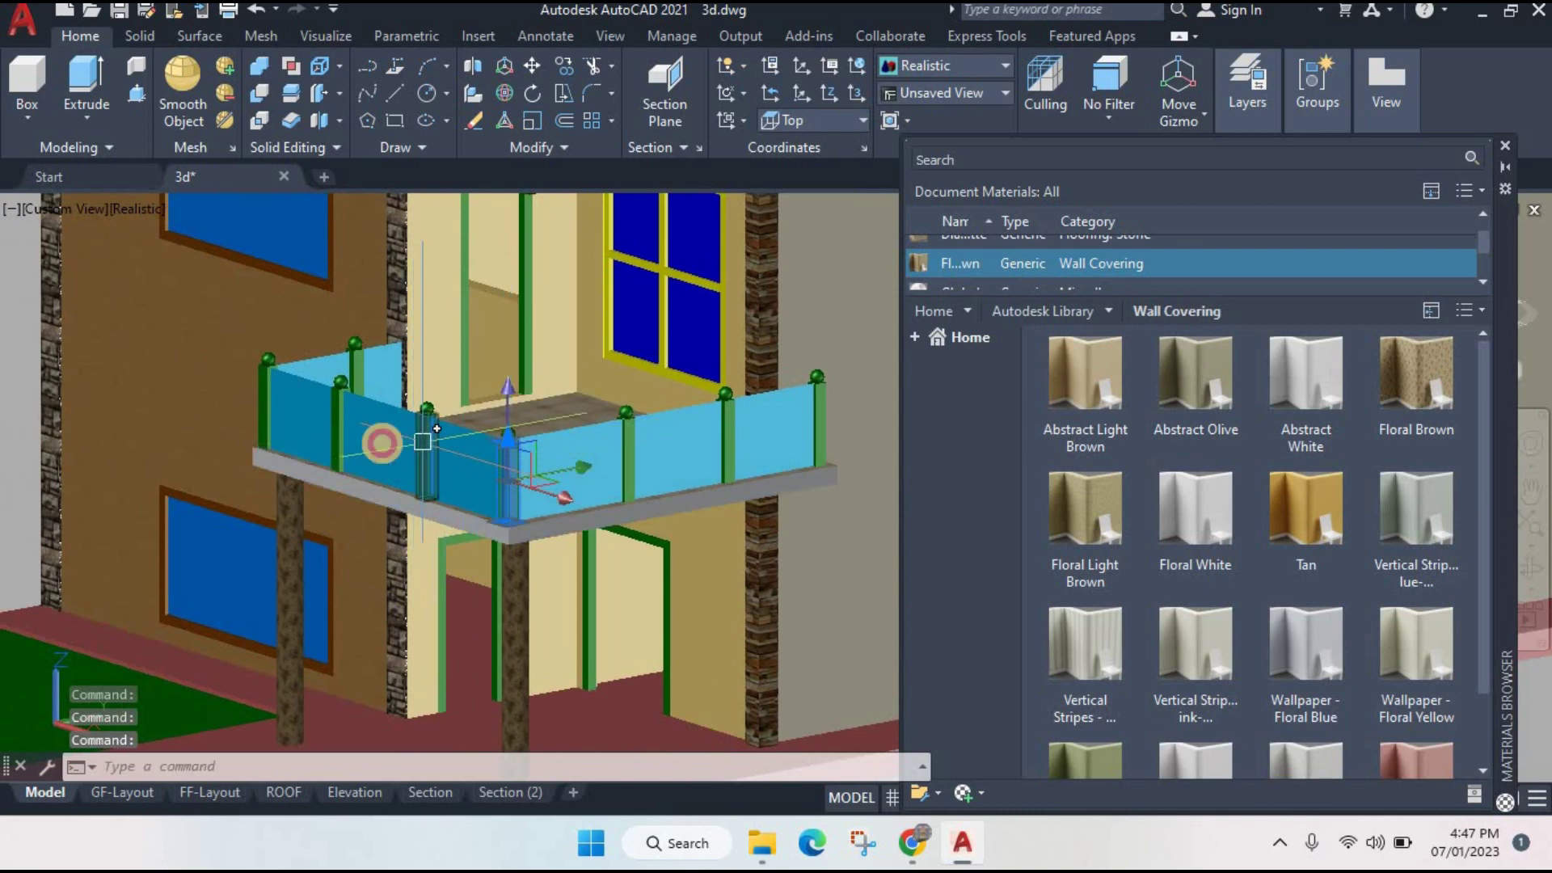
pyautogui.click(324, 420)
pyautogui.scroll(2, 363, 354)
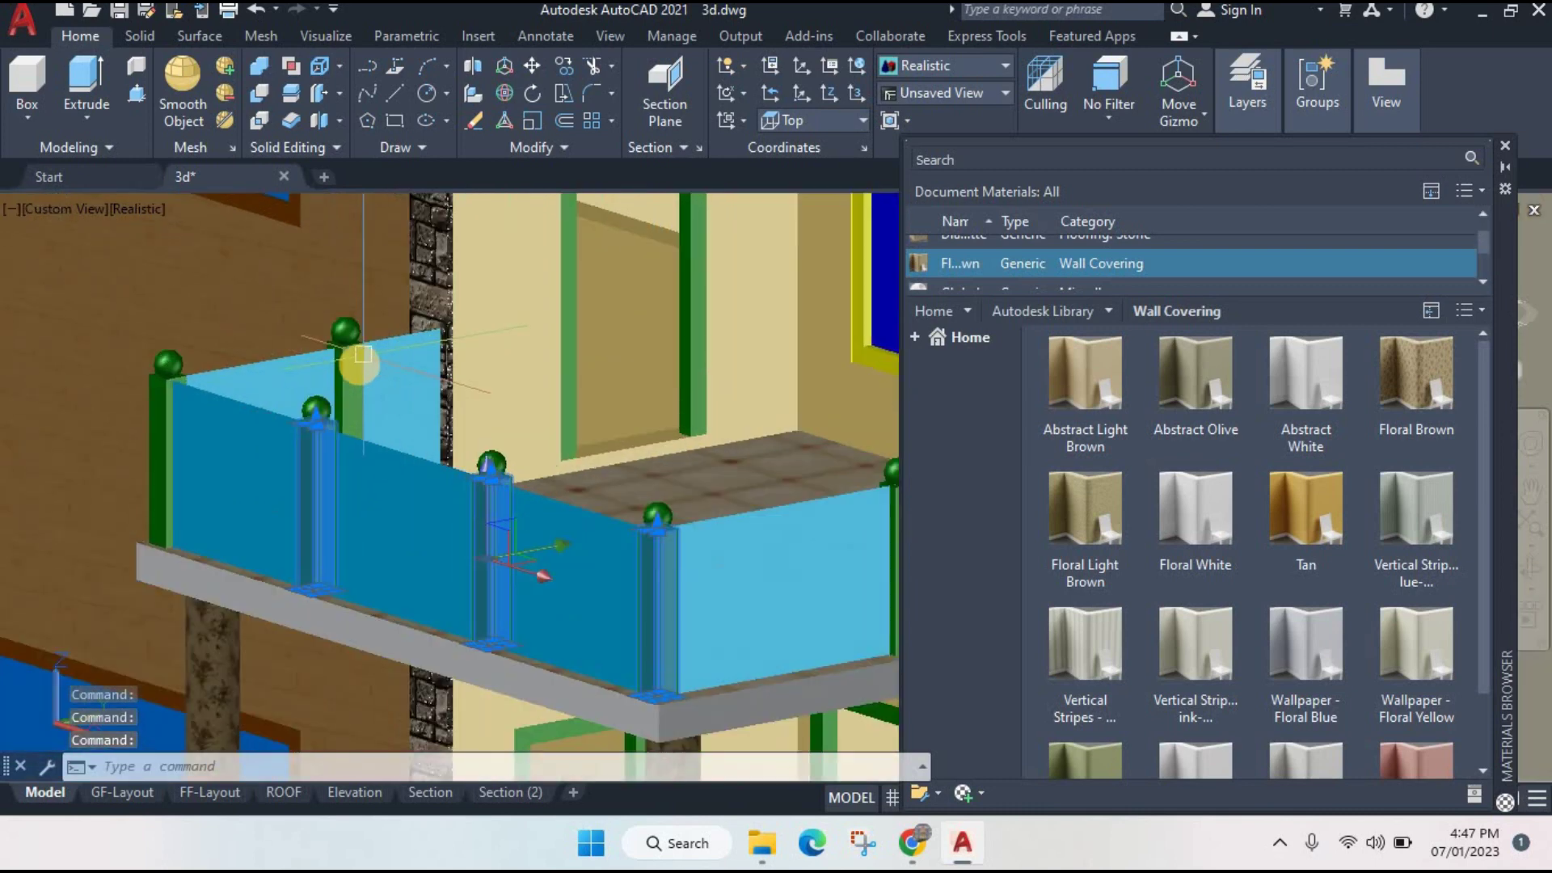
pyautogui.click(355, 363)
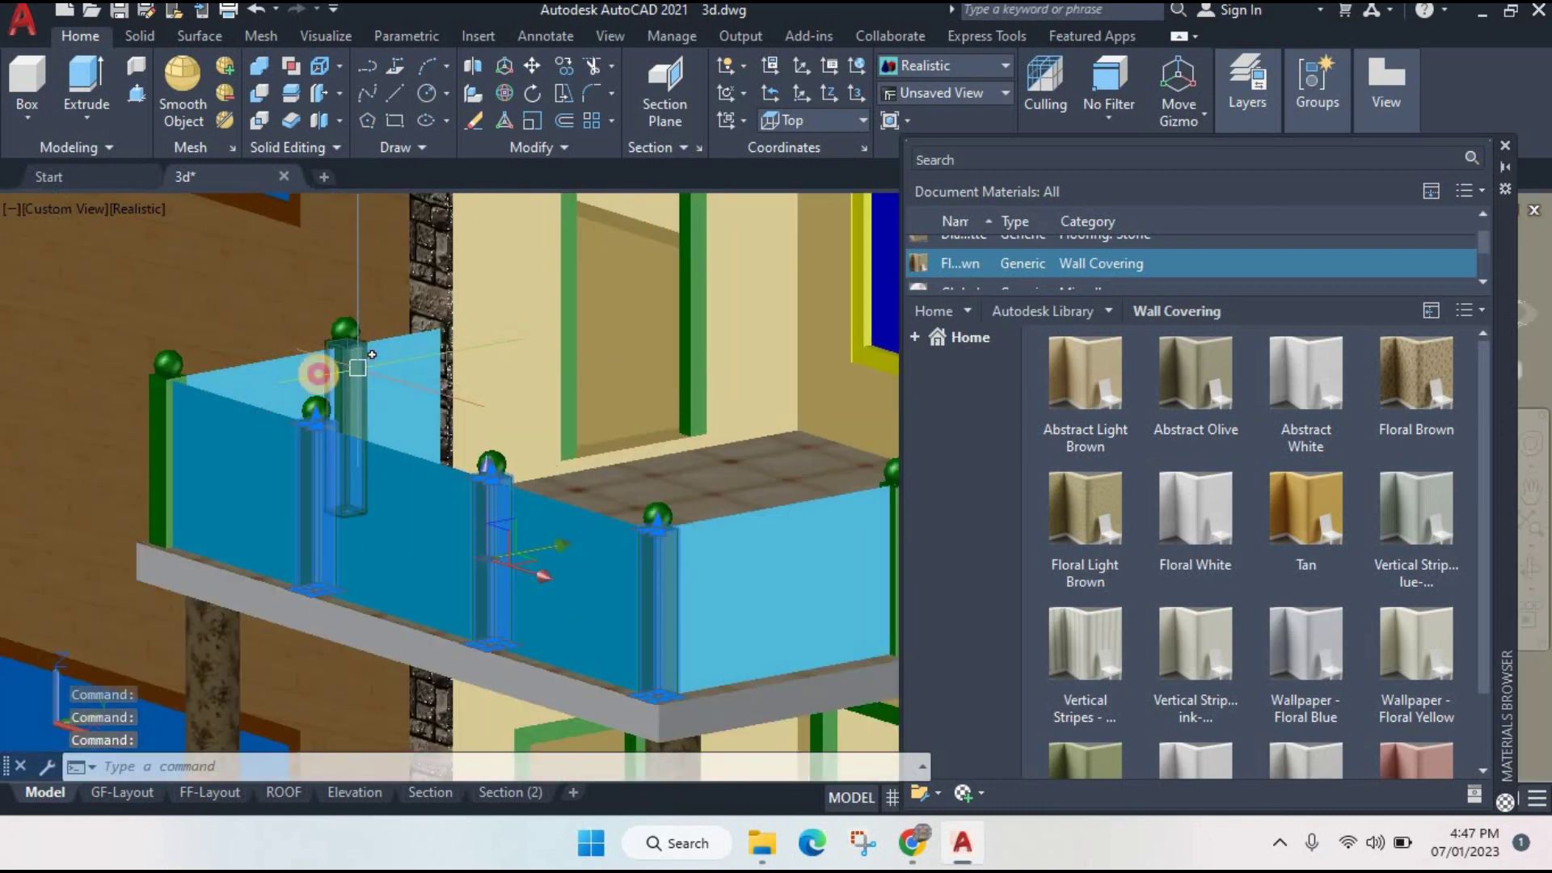
pyautogui.click(158, 396)
pyautogui.scroll(-2, 582, 478)
pyautogui.moveTo(582, 477); pyautogui.dragTo(410, 374, button='middle')
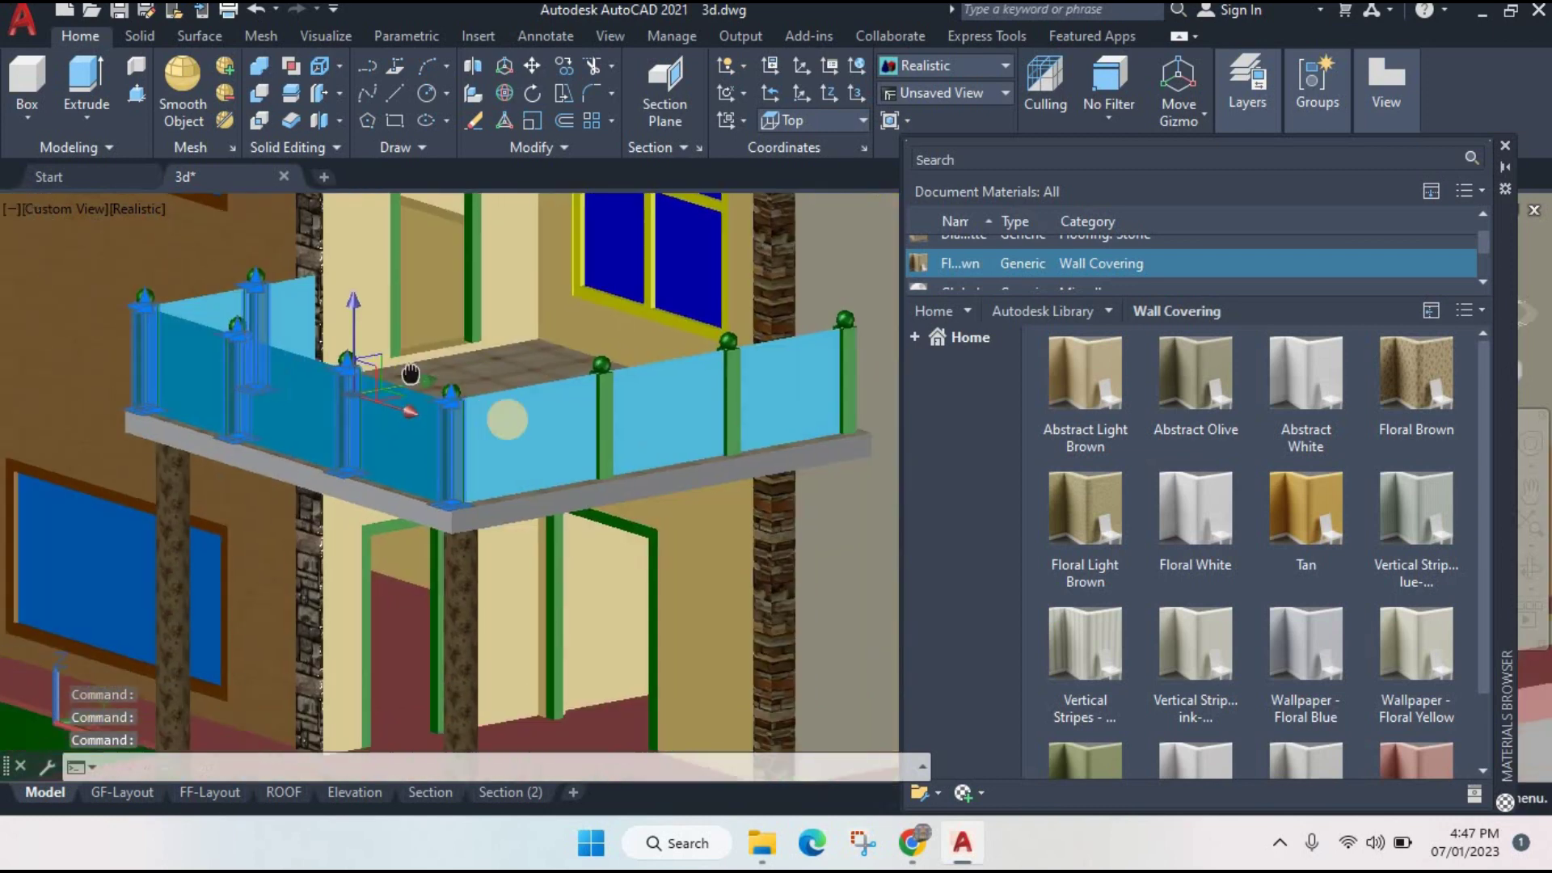
pyautogui.click(602, 412)
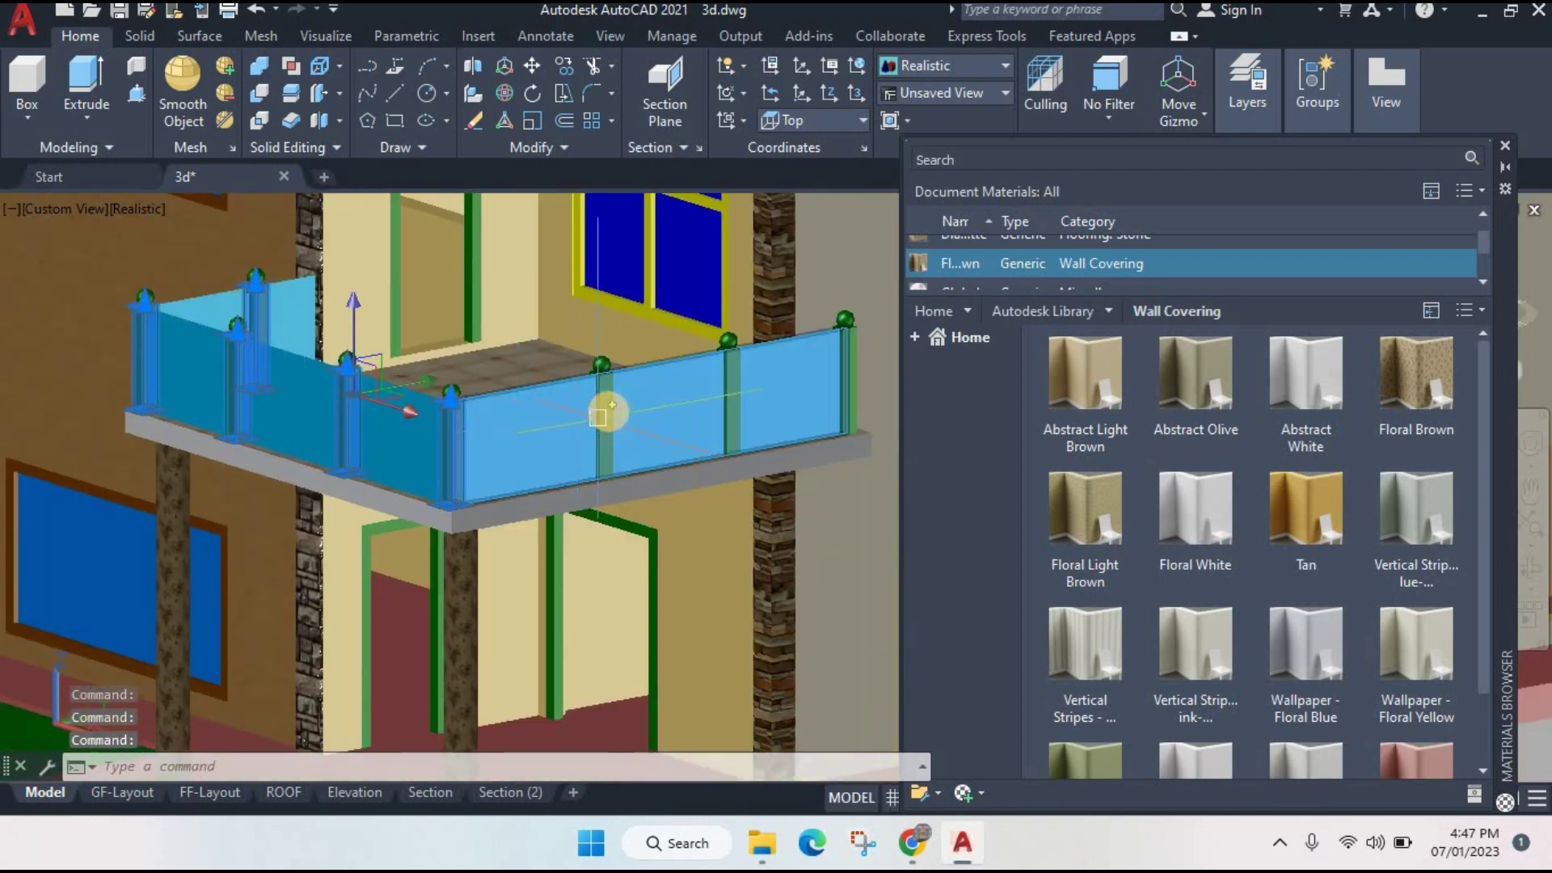
pyautogui.click(738, 405)
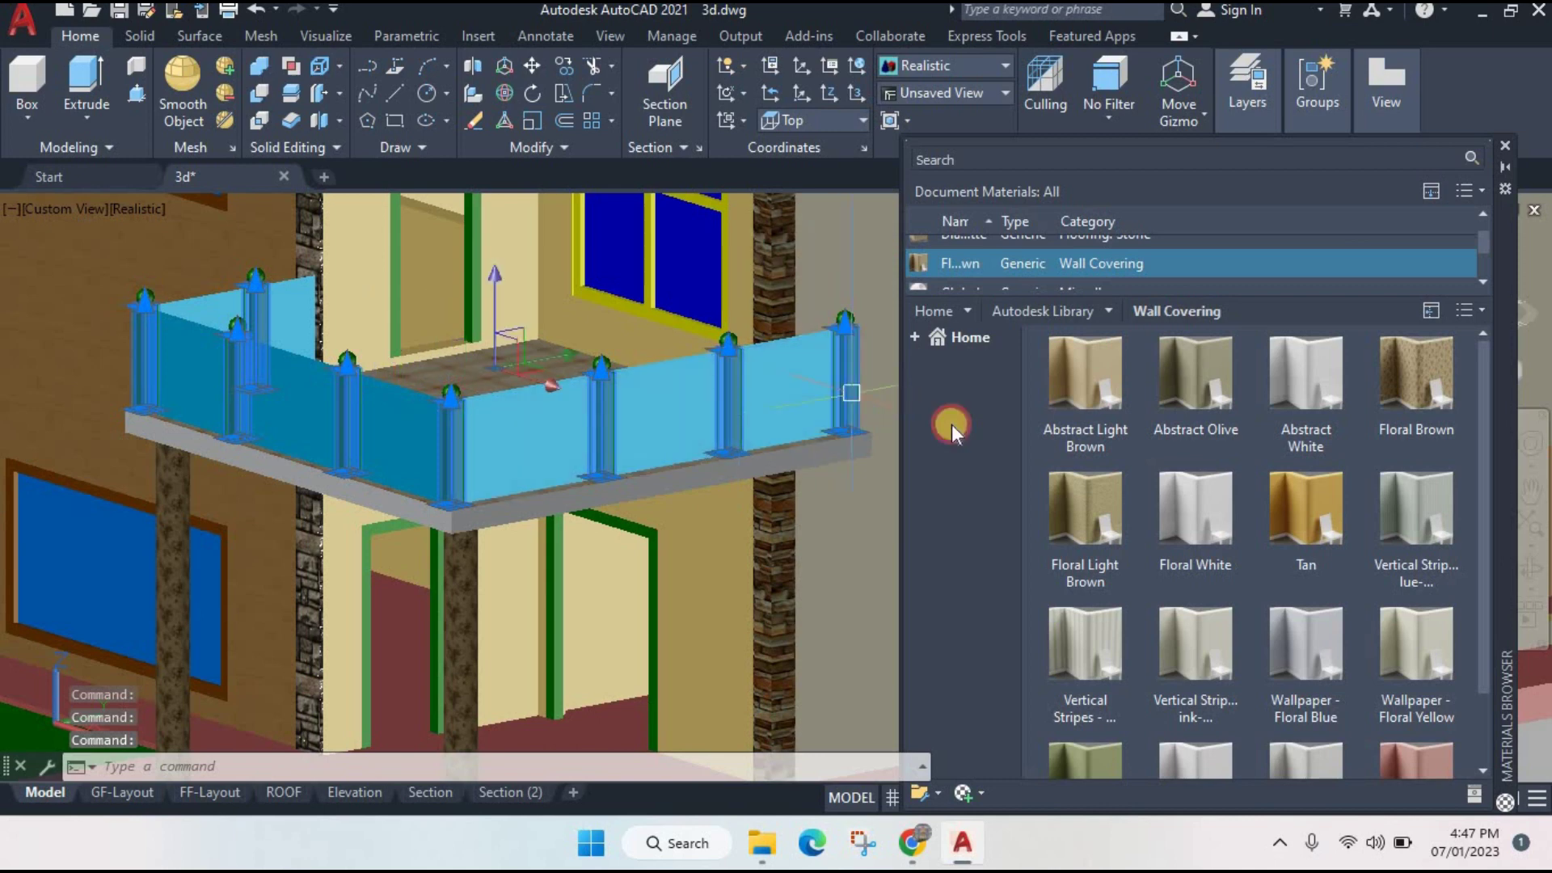
# - Apply the library Metal category's Metal 2400F Hot material to the selected posts
pyautogui.click(1109, 309)
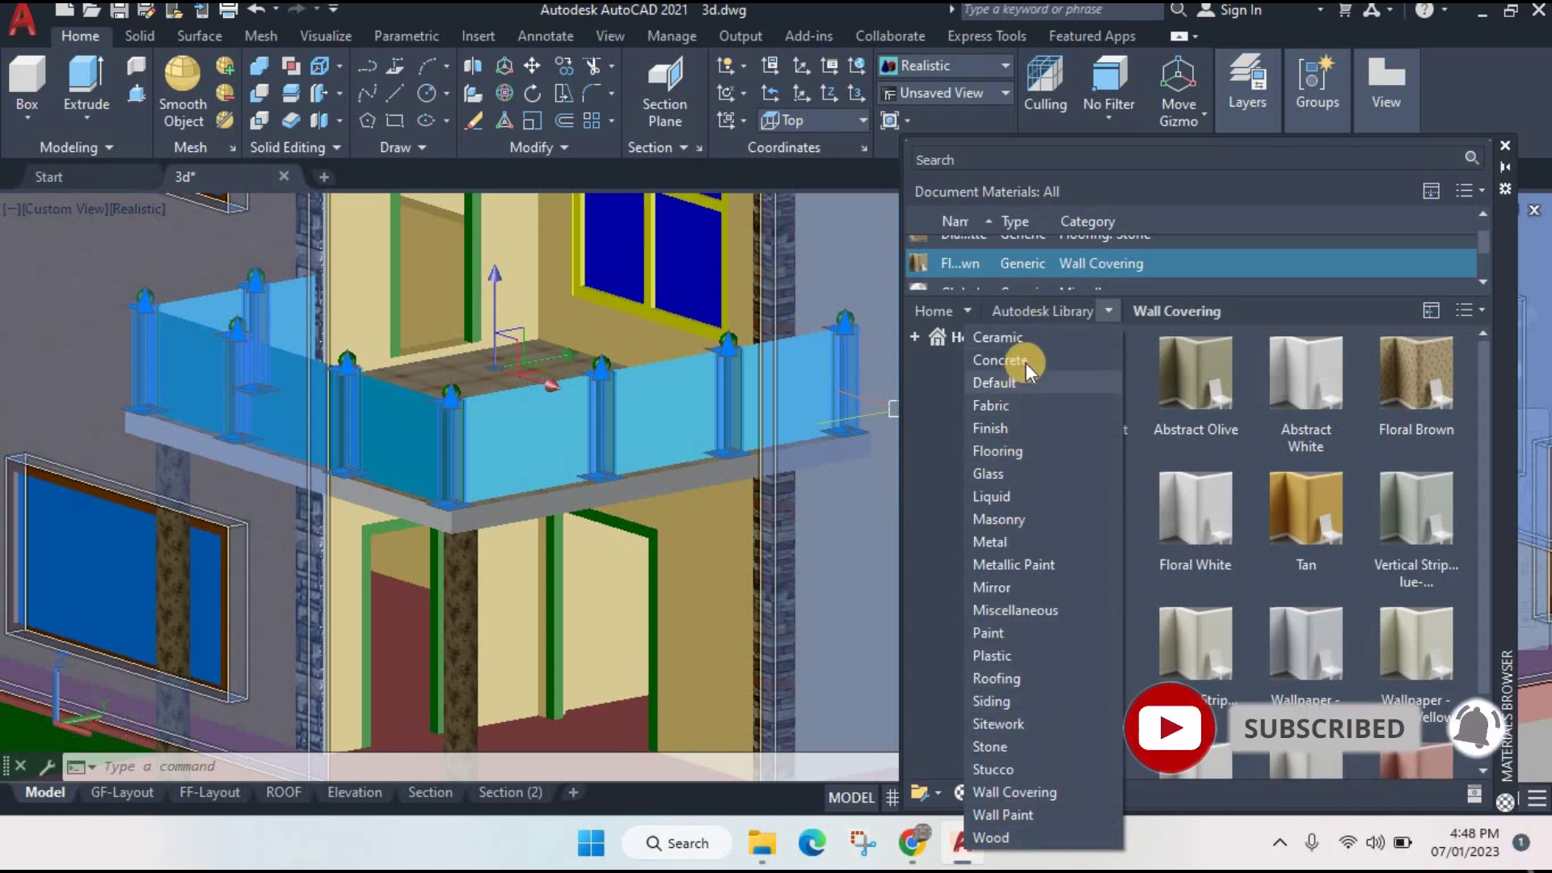
pyautogui.click(990, 542)
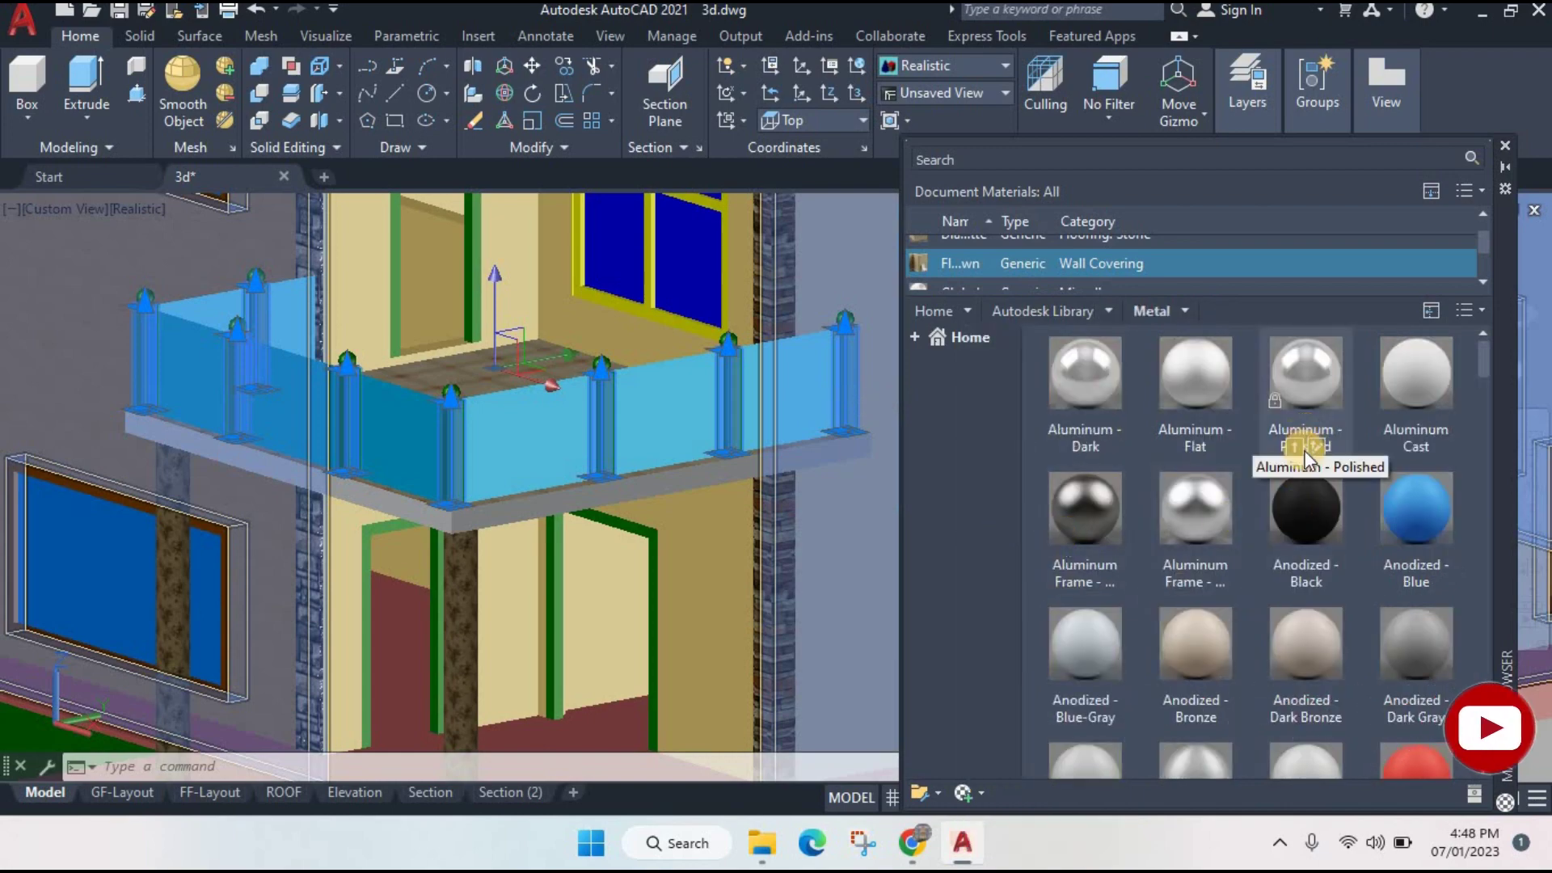
pyautogui.scroll(-5, 1283, 517)
pyautogui.scroll(-4, 1294, 533)
pyautogui.scroll(-3, 1306, 546)
pyautogui.scroll(3, 1308, 526)
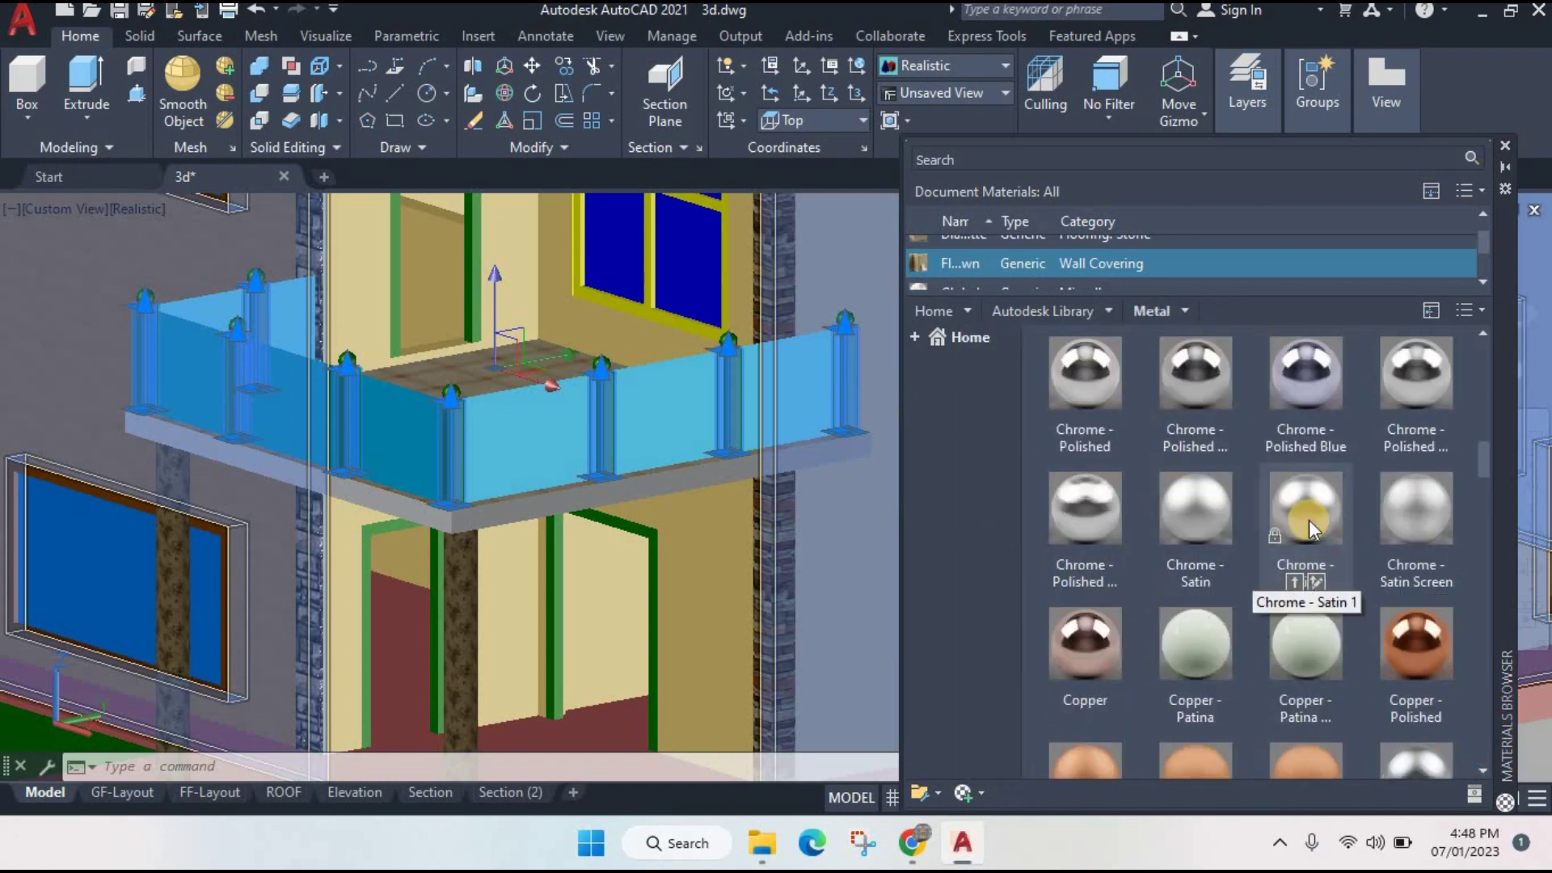
pyautogui.scroll(-3, 1315, 506)
pyautogui.scroll(-3, 1318, 512)
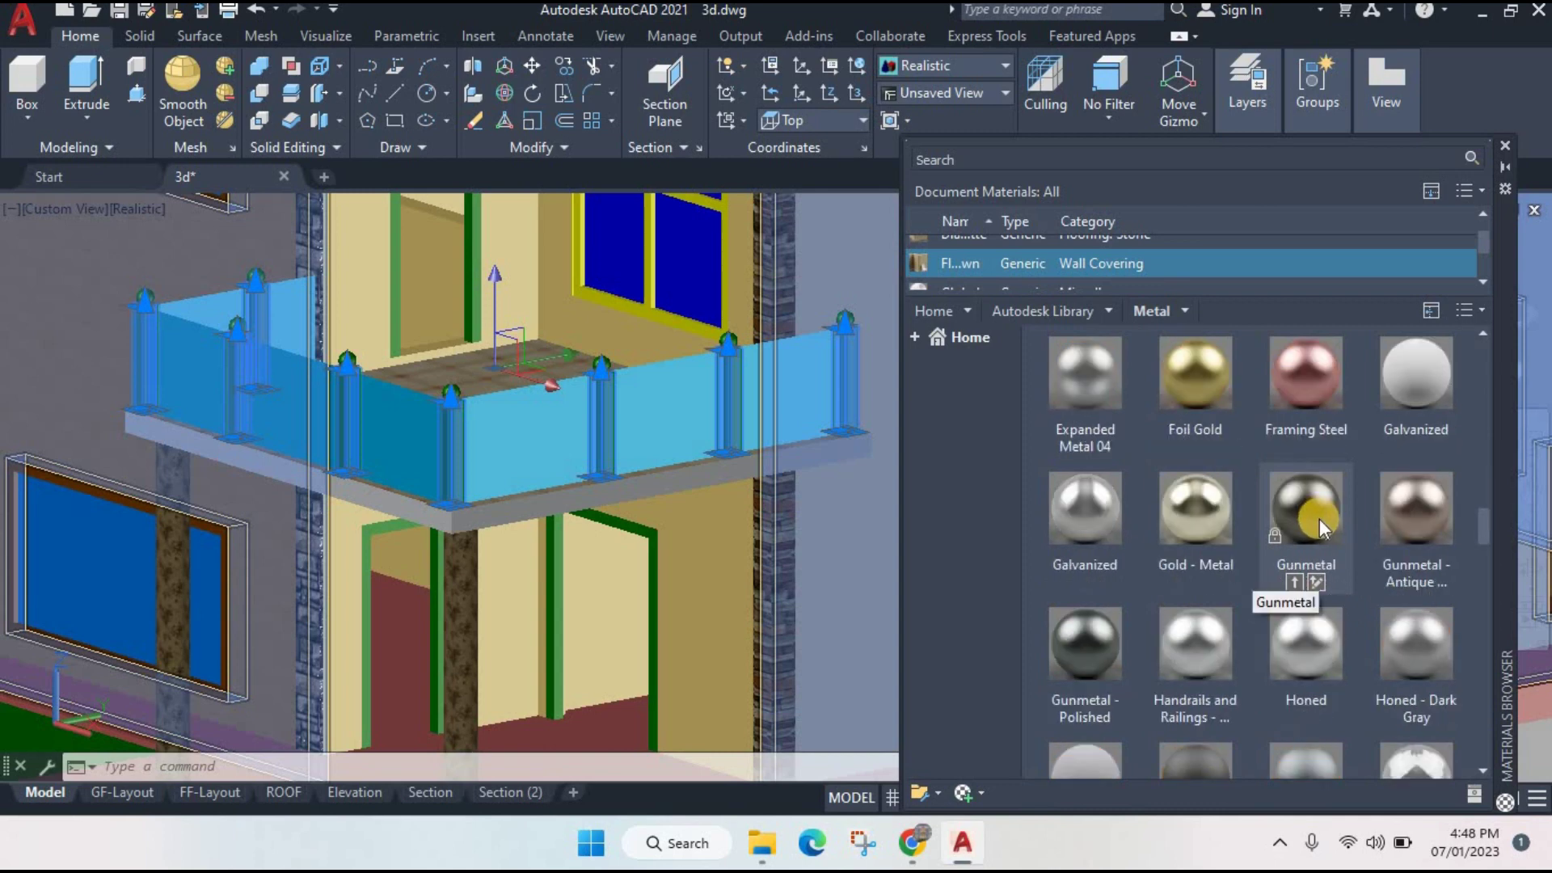
pyautogui.scroll(-3, 1319, 518)
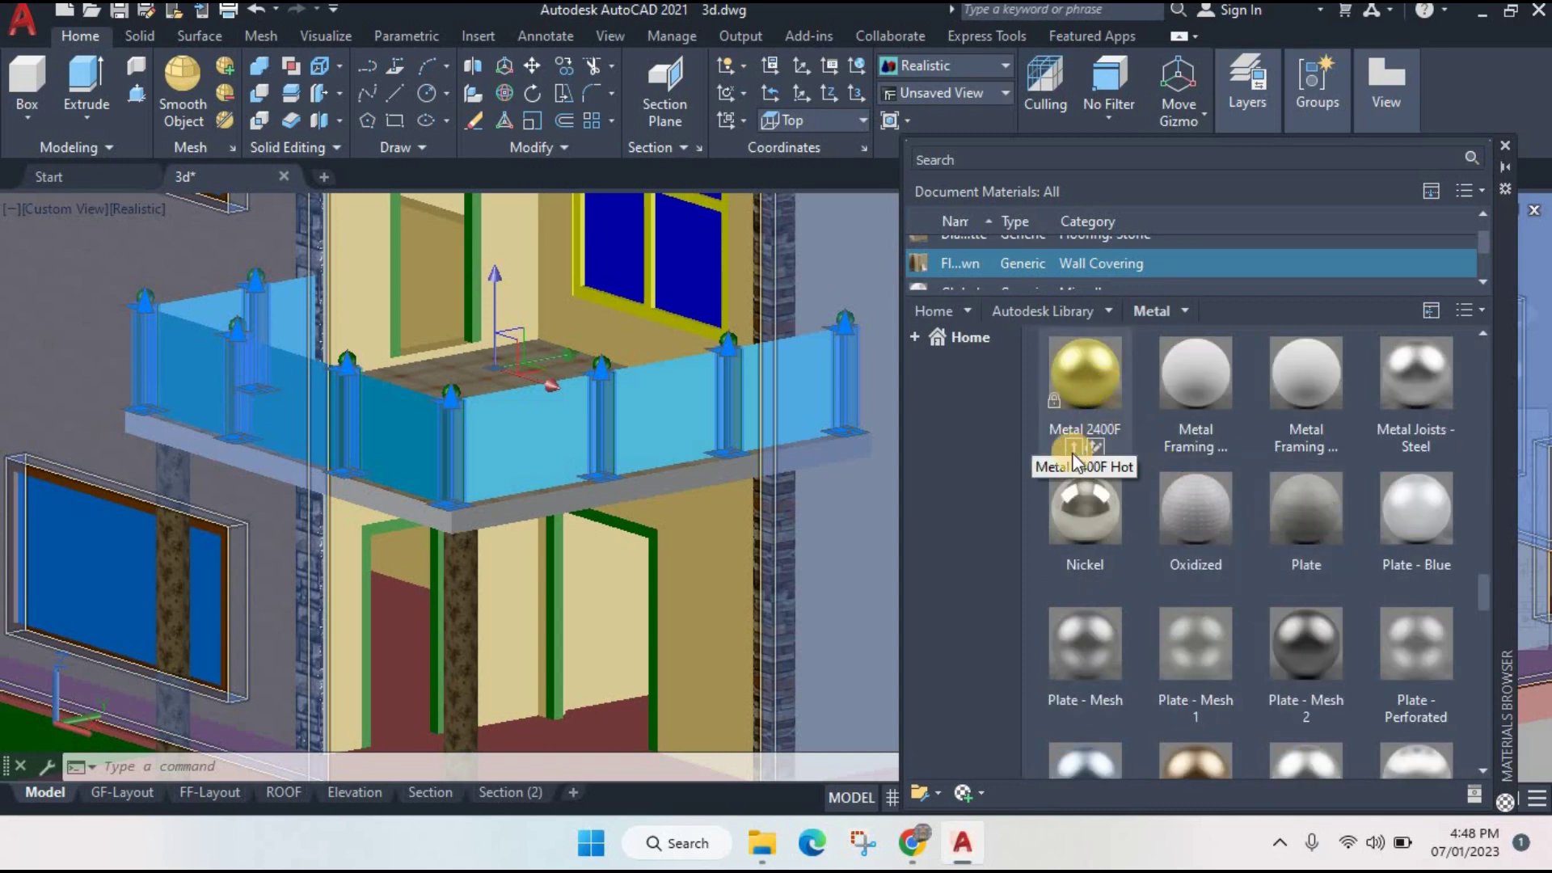
pyautogui.click(1072, 446)
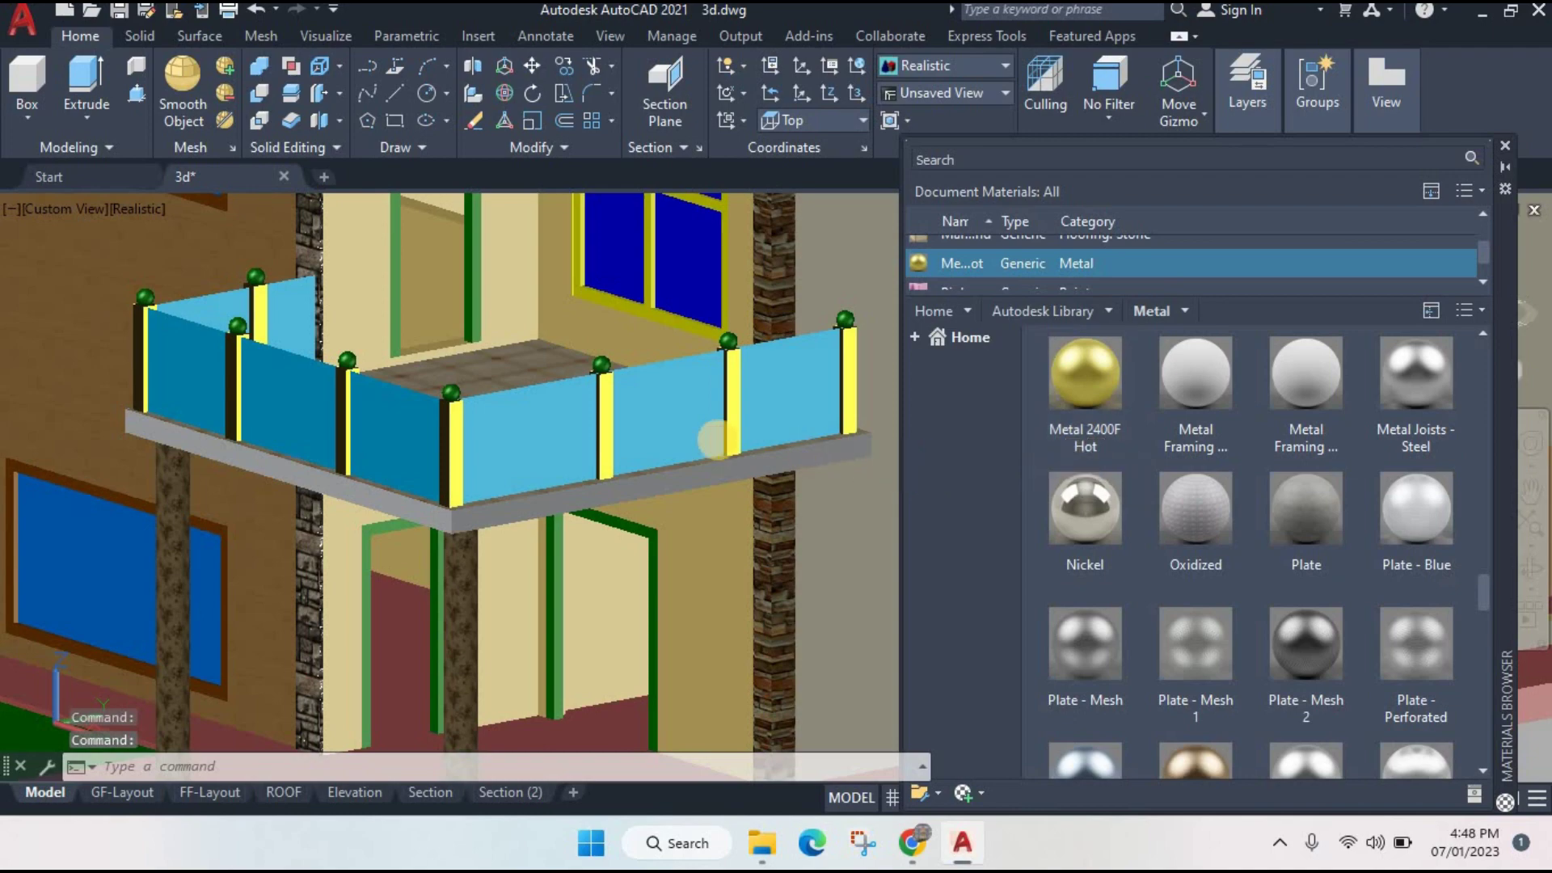
# - Select the four green spherical post caps on the balcony railing
pyautogui.scroll(3, 650, 379)
pyautogui.scroll(3, 566, 400)
pyautogui.scroll(-4, 647, 437)
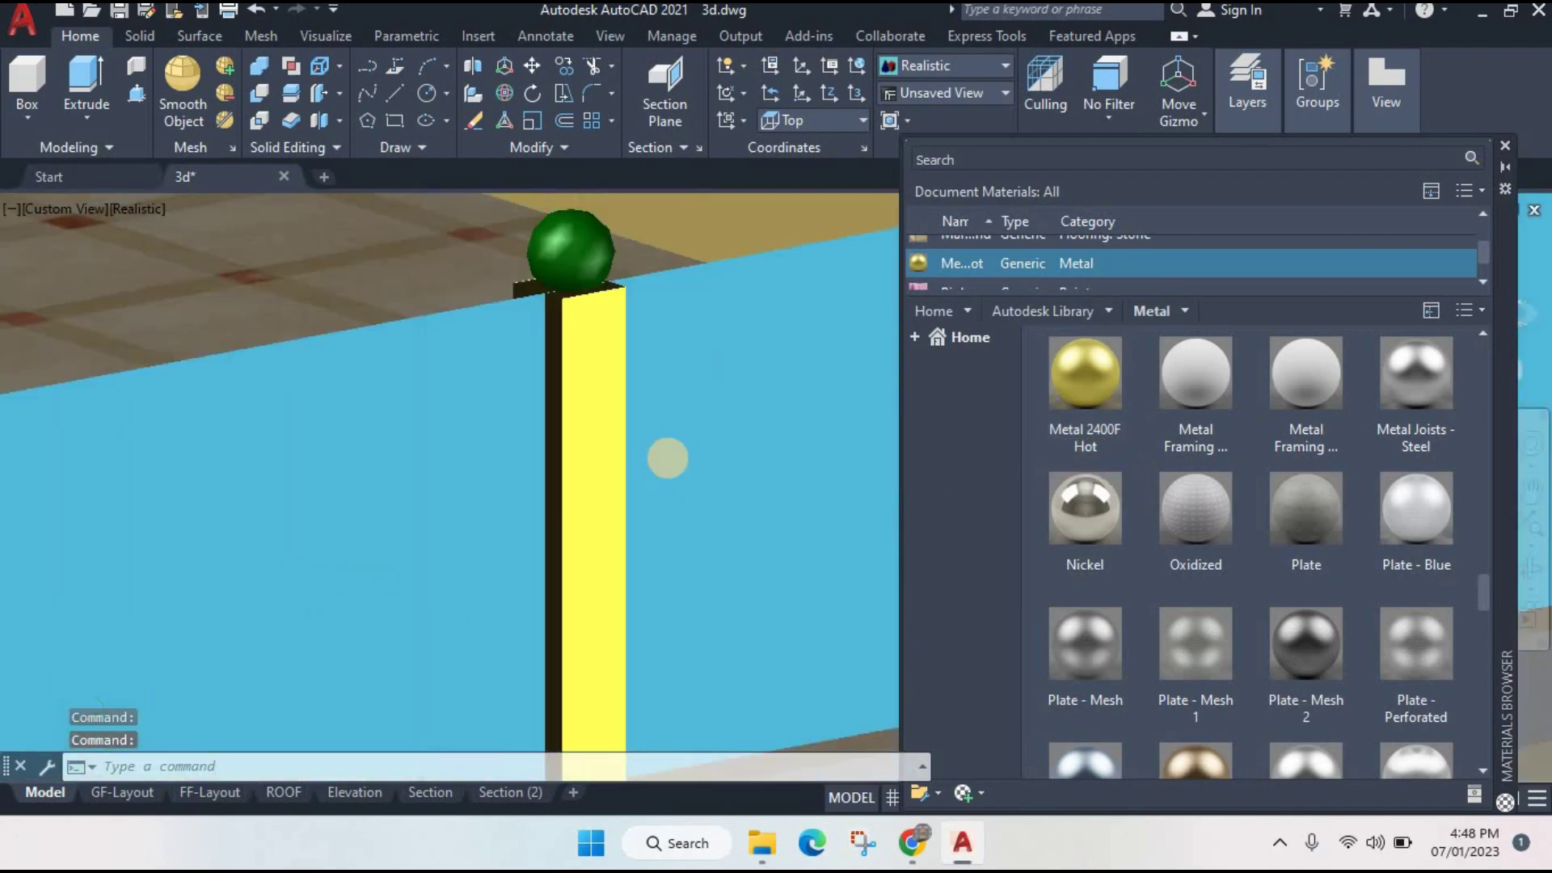
pyautogui.scroll(-2, 676, 469)
pyautogui.scroll(-3, 675, 469)
pyautogui.scroll(-1, 553, 380)
pyautogui.scroll(-2, 558, 404)
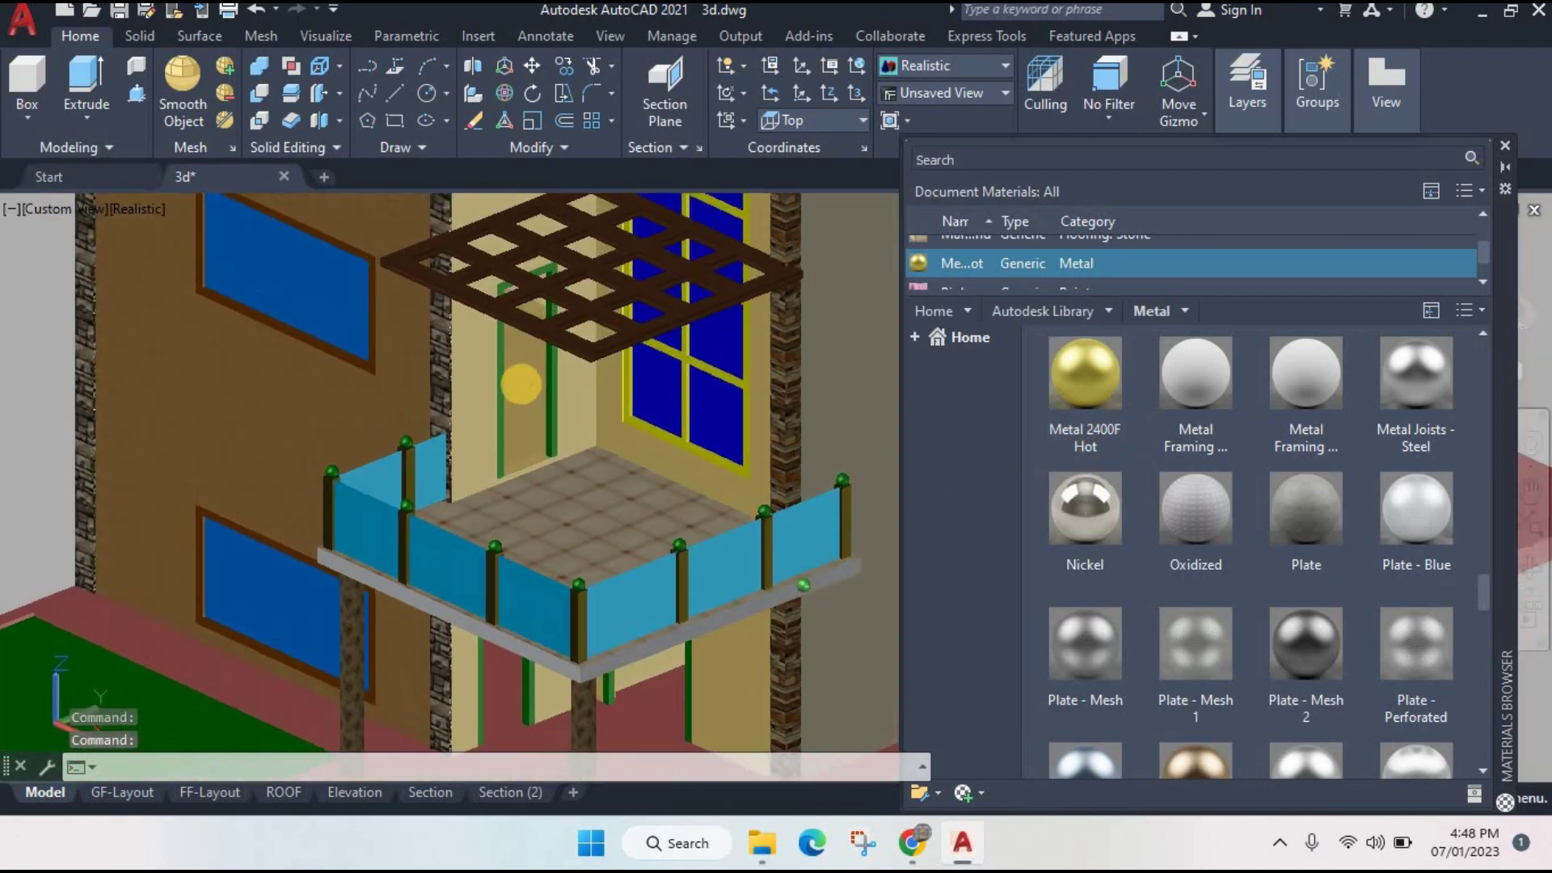
pyautogui.scroll(2, 408, 441)
pyautogui.click(409, 435)
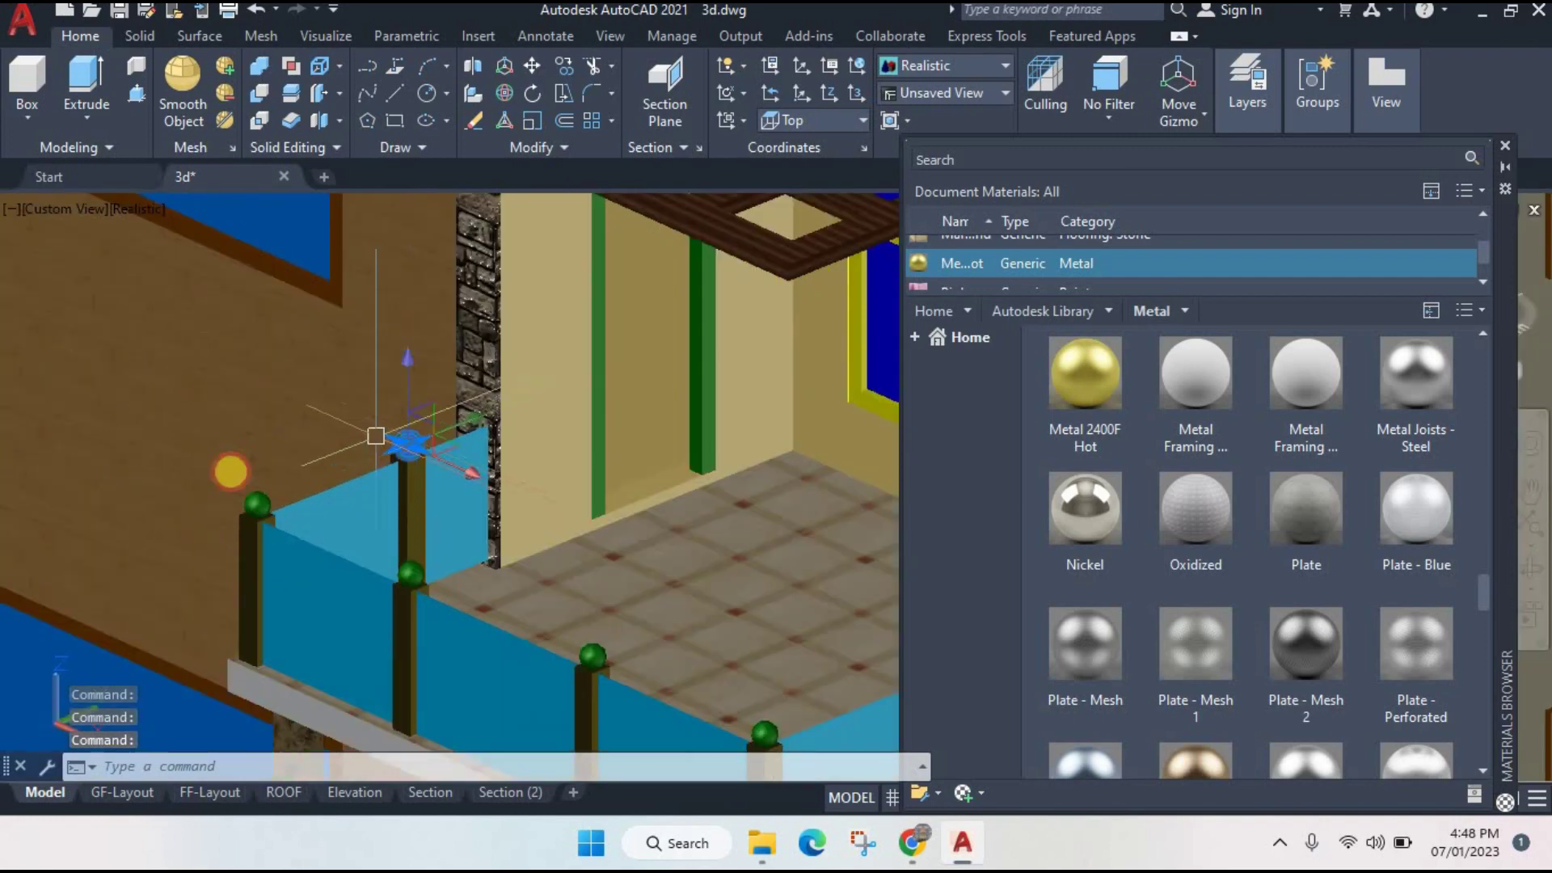
pyautogui.click(452, 518)
pyautogui.click(558, 630)
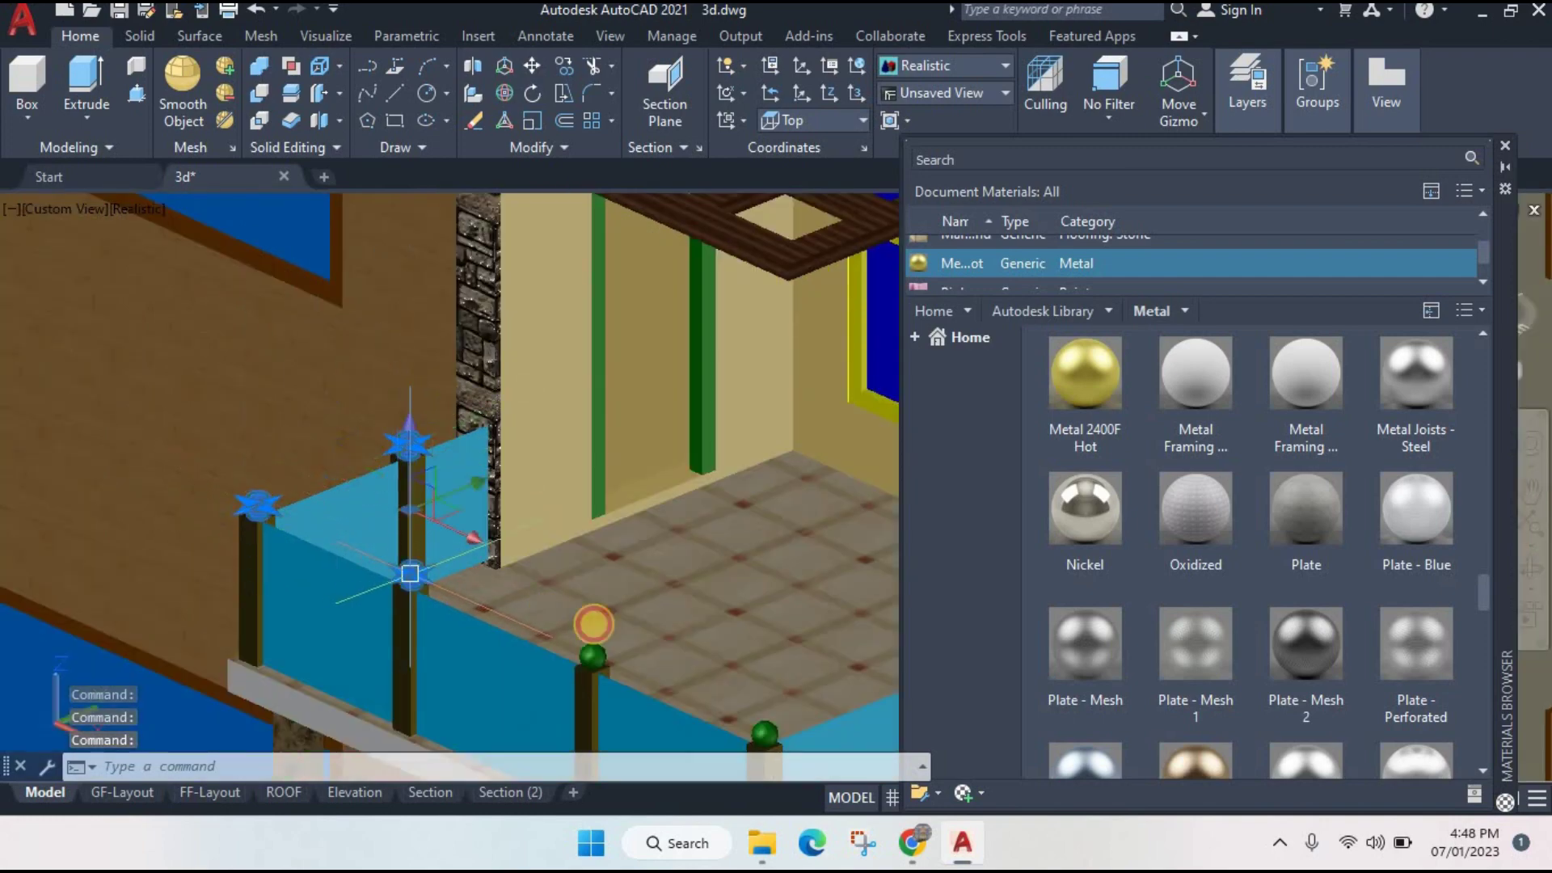
pyautogui.scroll(-3, 650, 594)
pyautogui.scroll(3, 605, 495)
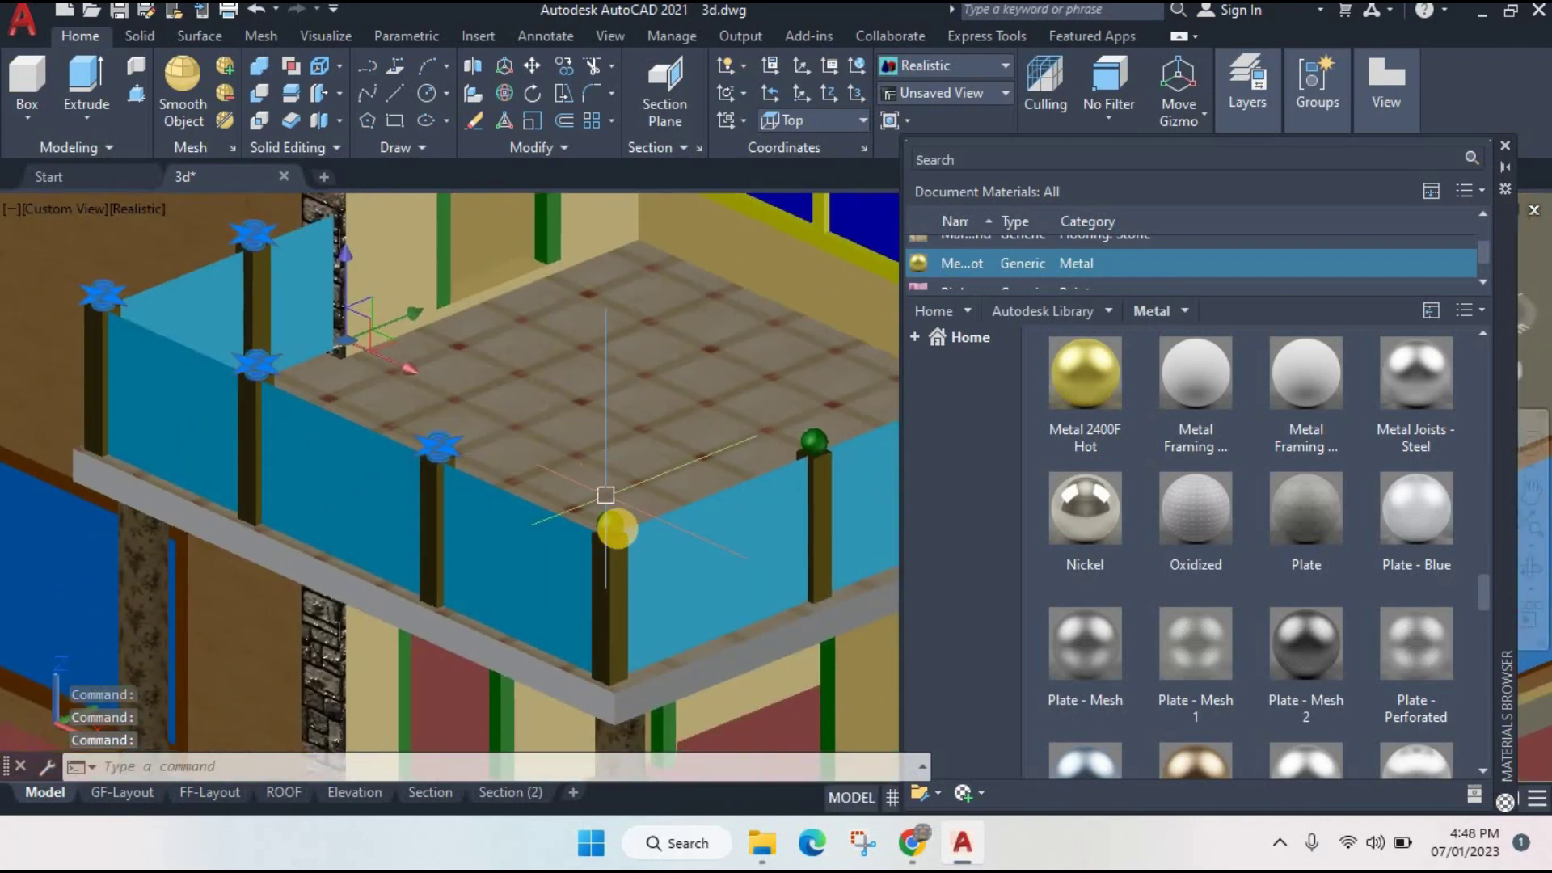
pyautogui.scroll(-2, 617, 527)
pyautogui.scroll(3, 640, 445)
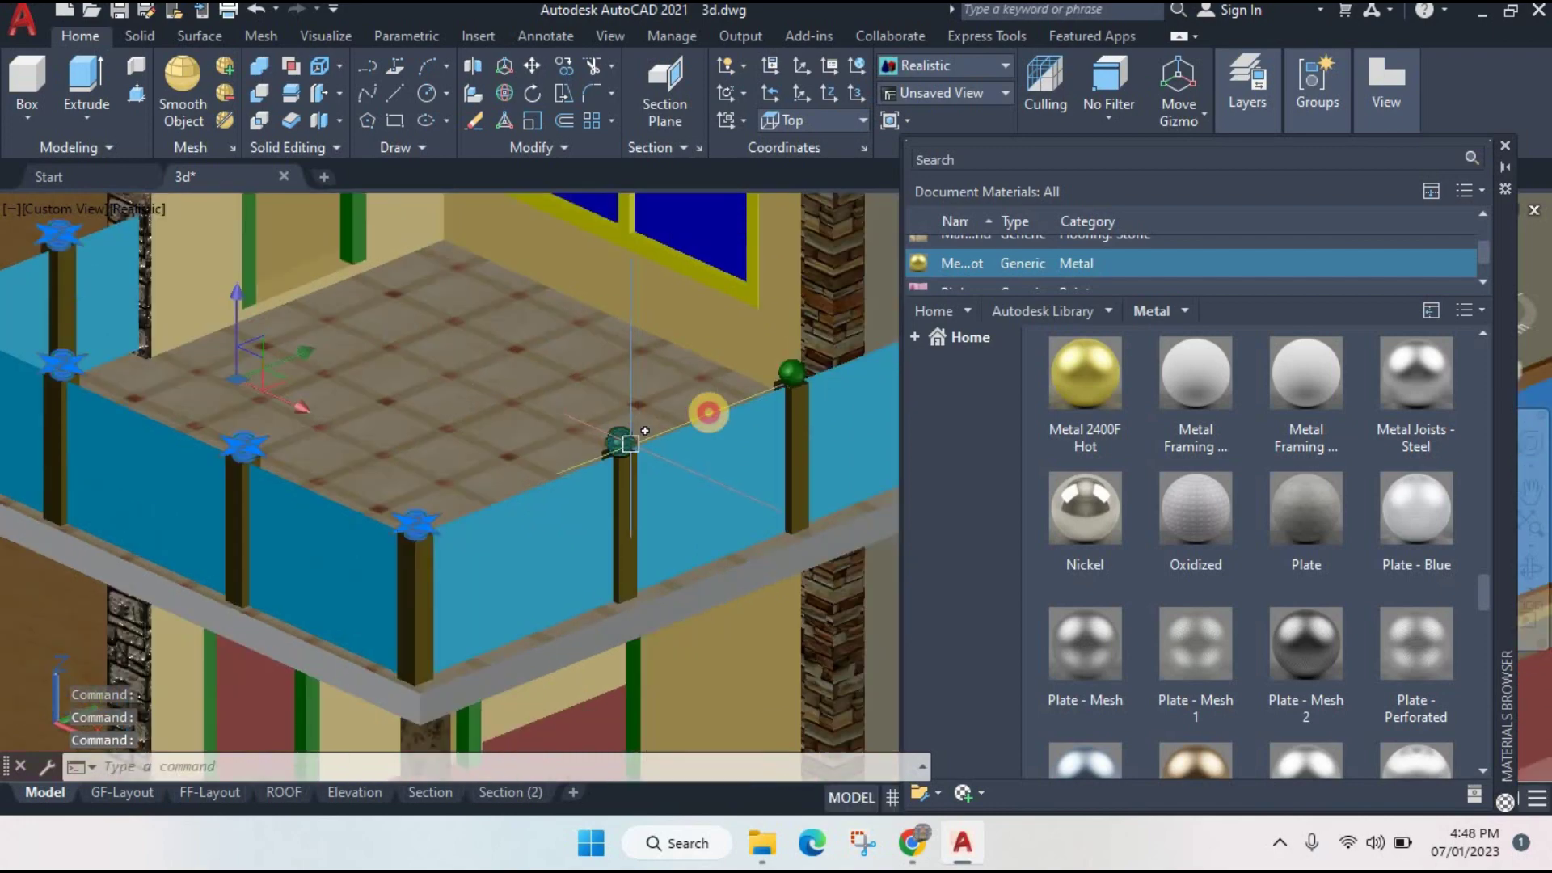
pyautogui.click(781, 373)
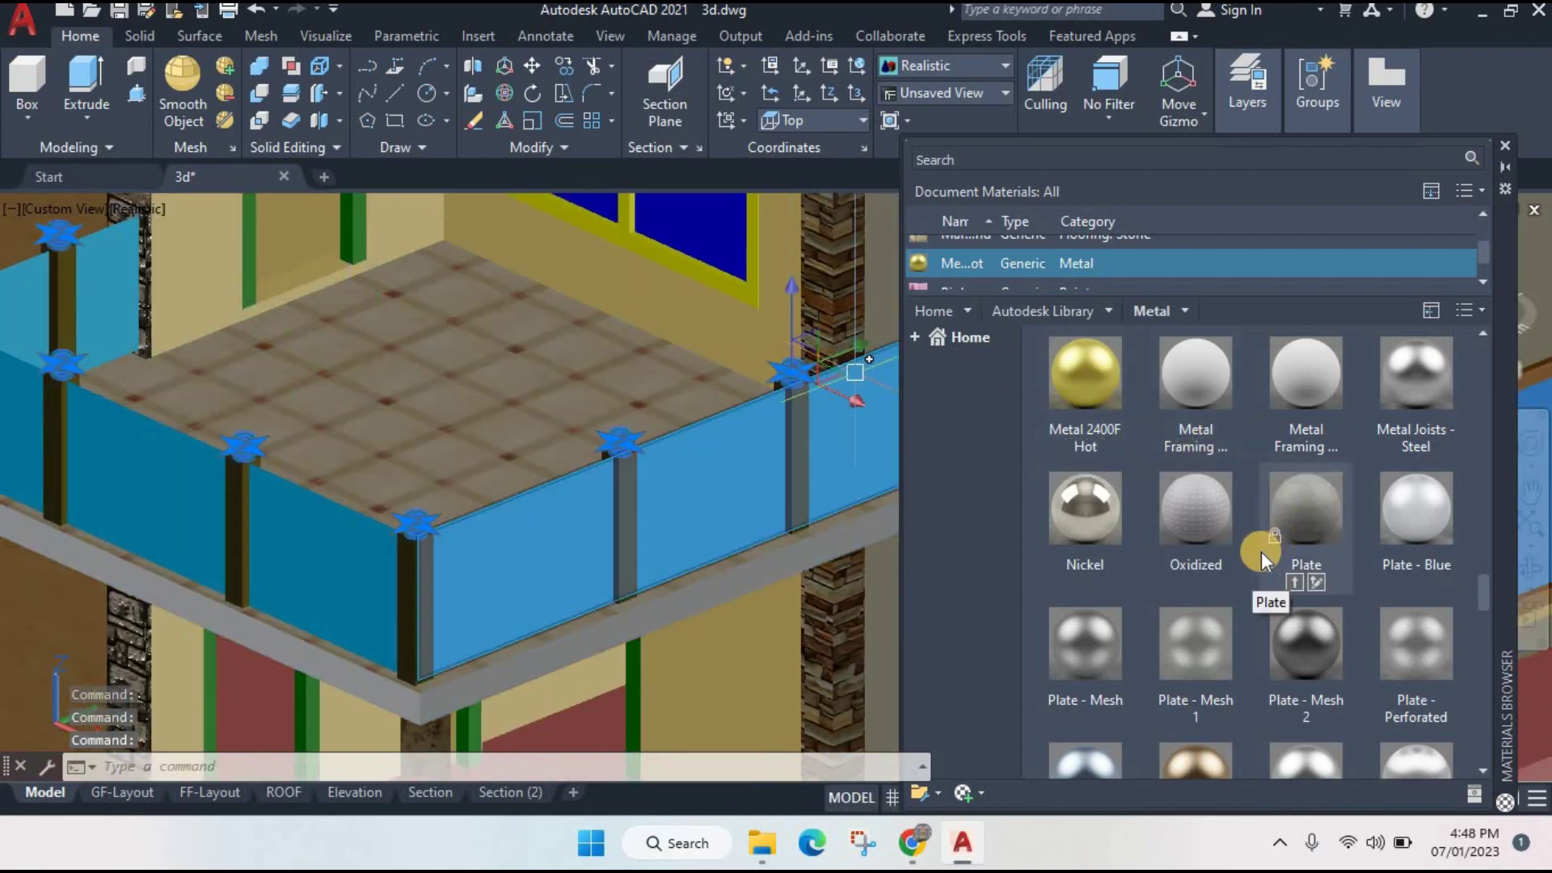
# - Apply the Rust - Heavy metal material to the selected post caps
pyautogui.scroll(-5, 1309, 525)
pyautogui.scroll(3, 1290, 517)
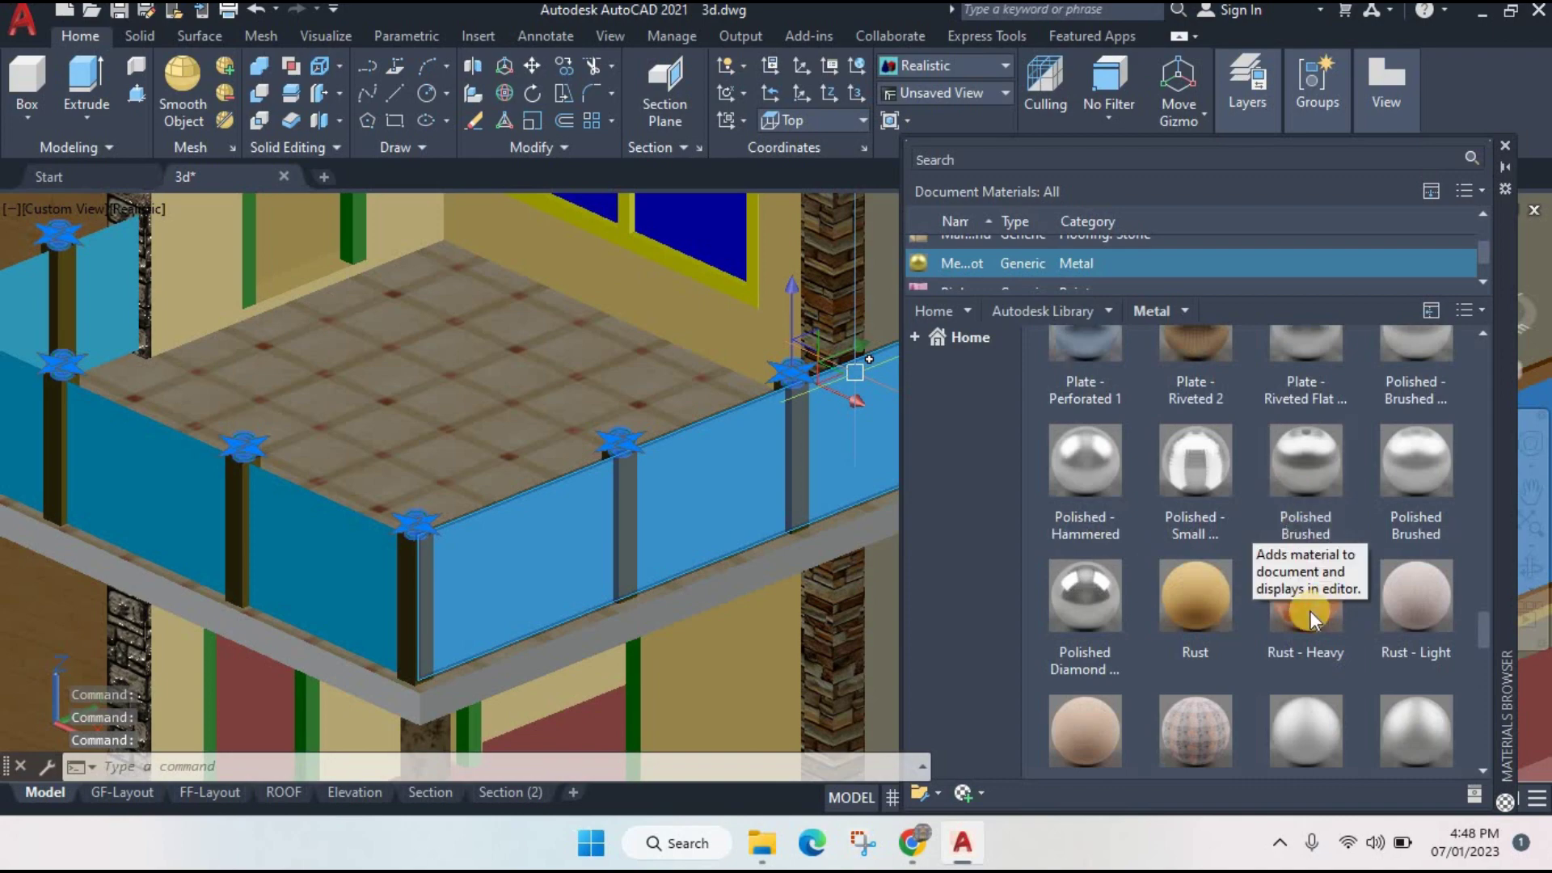
pyautogui.click(1295, 670)
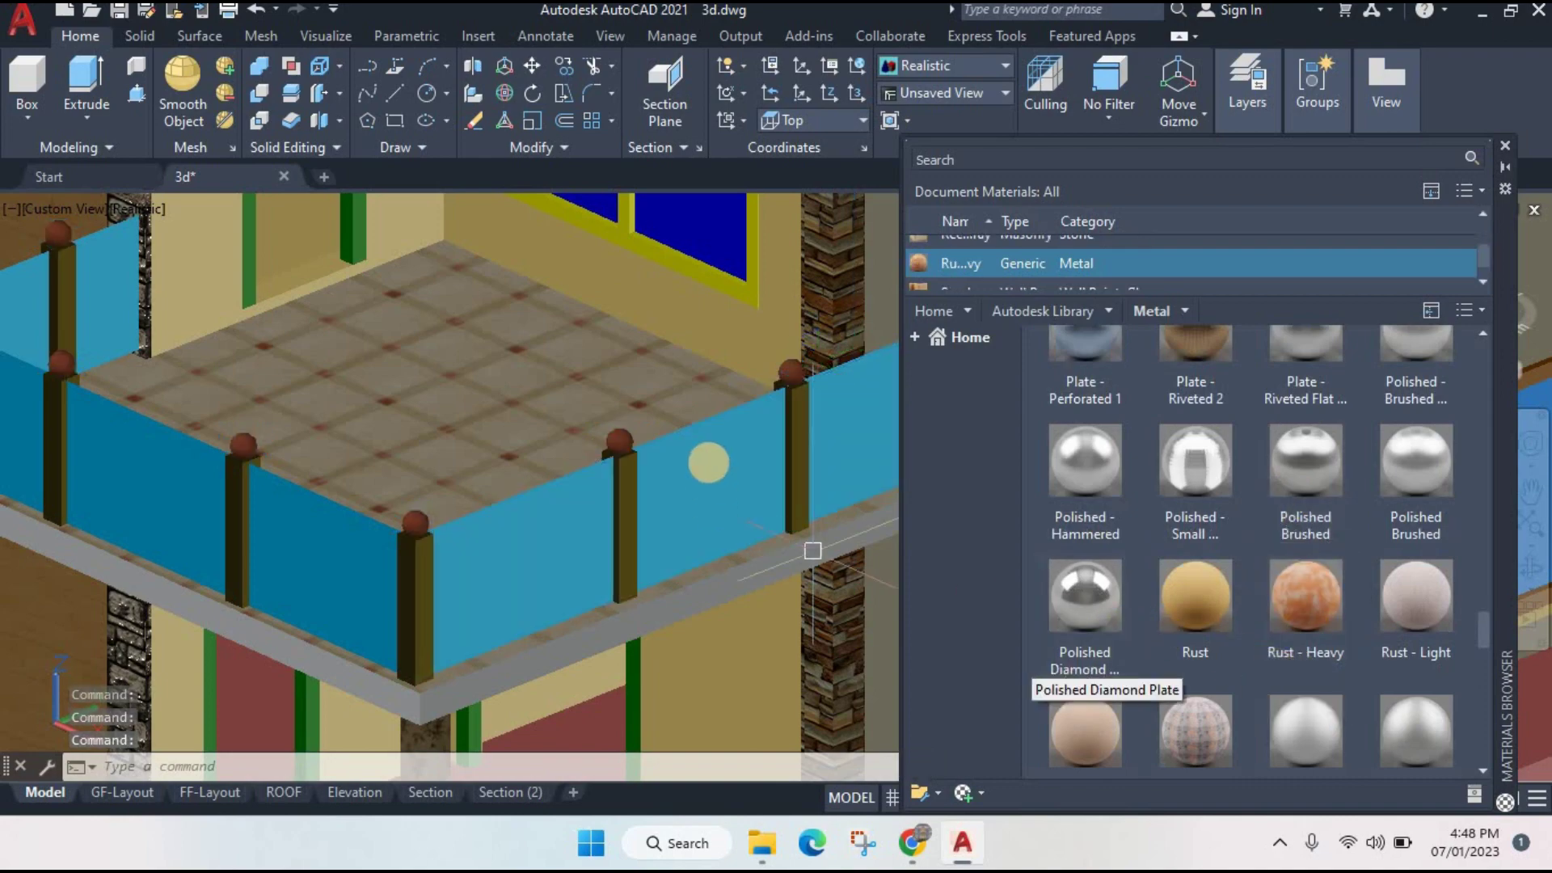
pyautogui.scroll(3, 806, 370)
pyautogui.scroll(3, 806, 369)
pyautogui.scroll(2, 731, 399)
# - Select all the balcony's glass railing panels
pyautogui.moveTo(731, 398); pyautogui.dragTo(357, 312, button='middle')
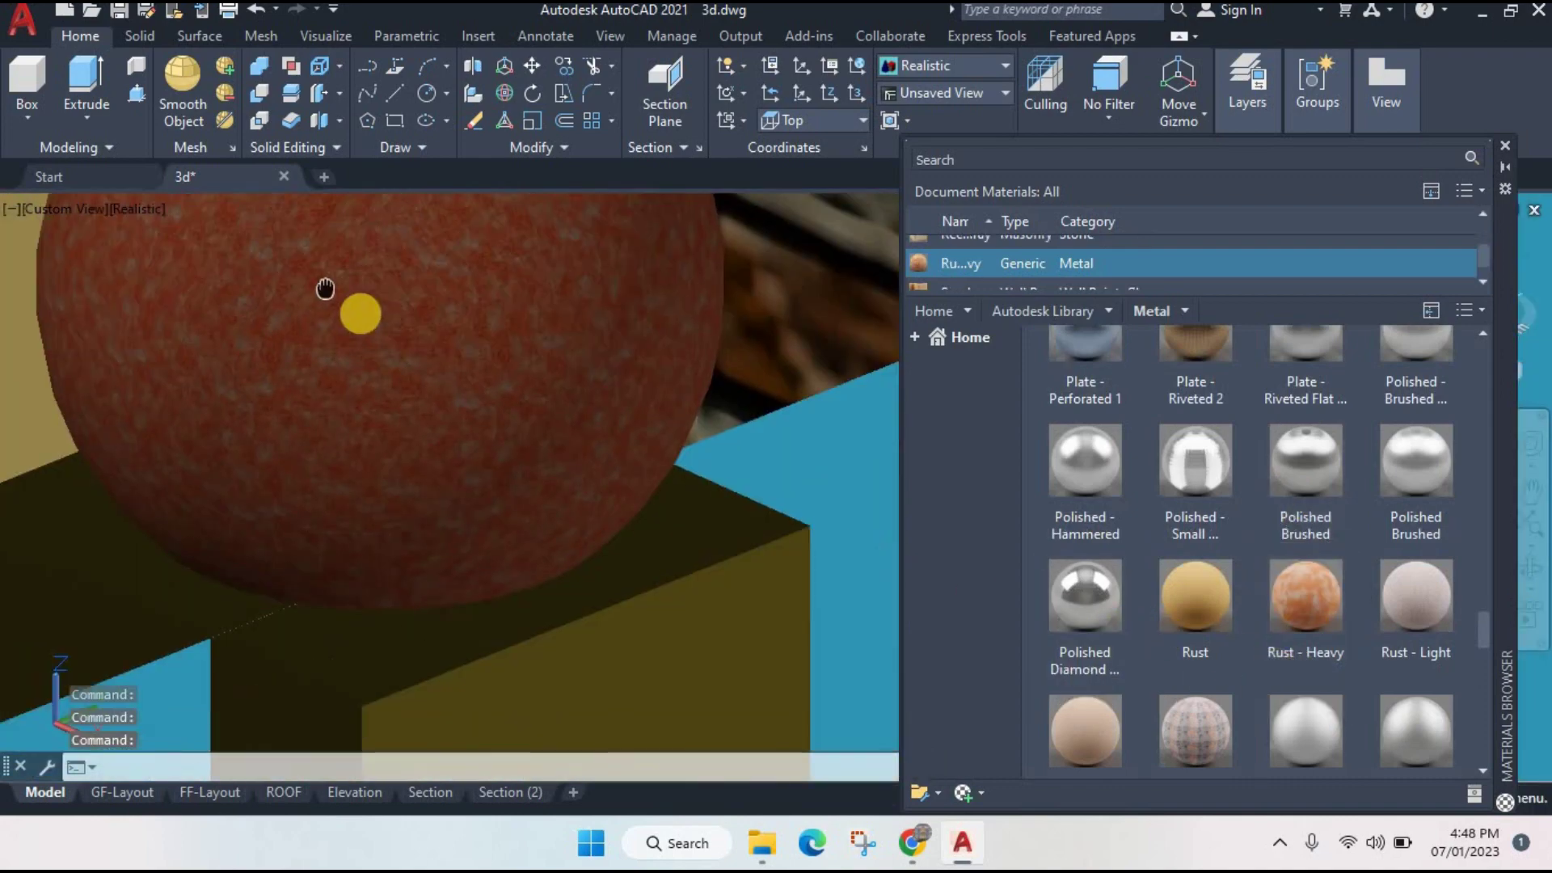
pyautogui.scroll(-3, 494, 373)
pyautogui.scroll(-2, 497, 468)
pyautogui.scroll(-3, 510, 457)
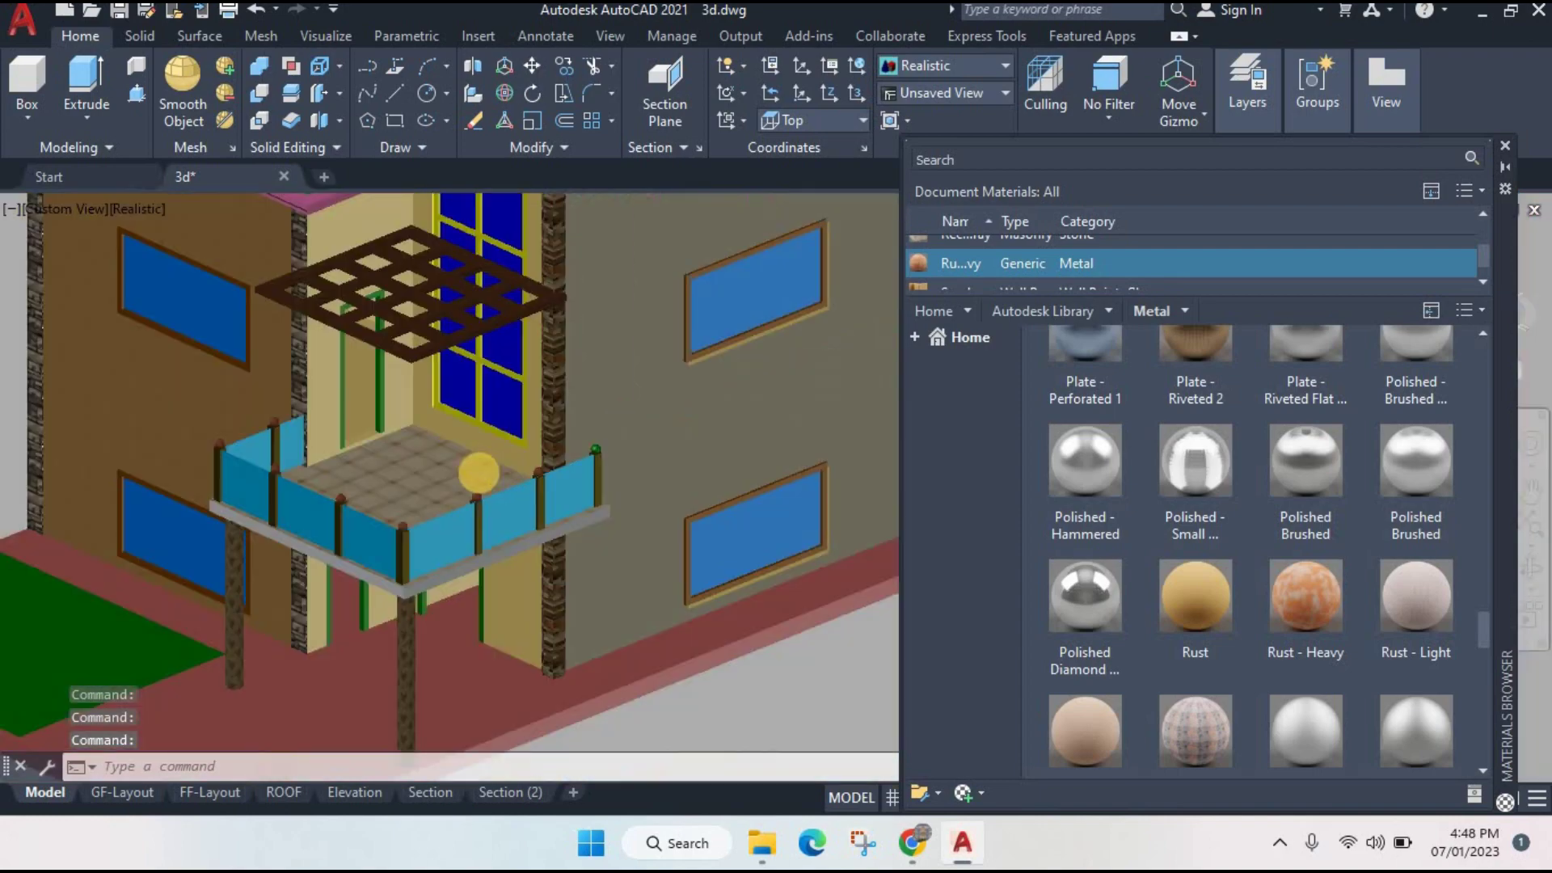
pyautogui.scroll(-2, 460, 441)
pyautogui.scroll(2, 546, 457)
pyautogui.scroll(2, 504, 452)
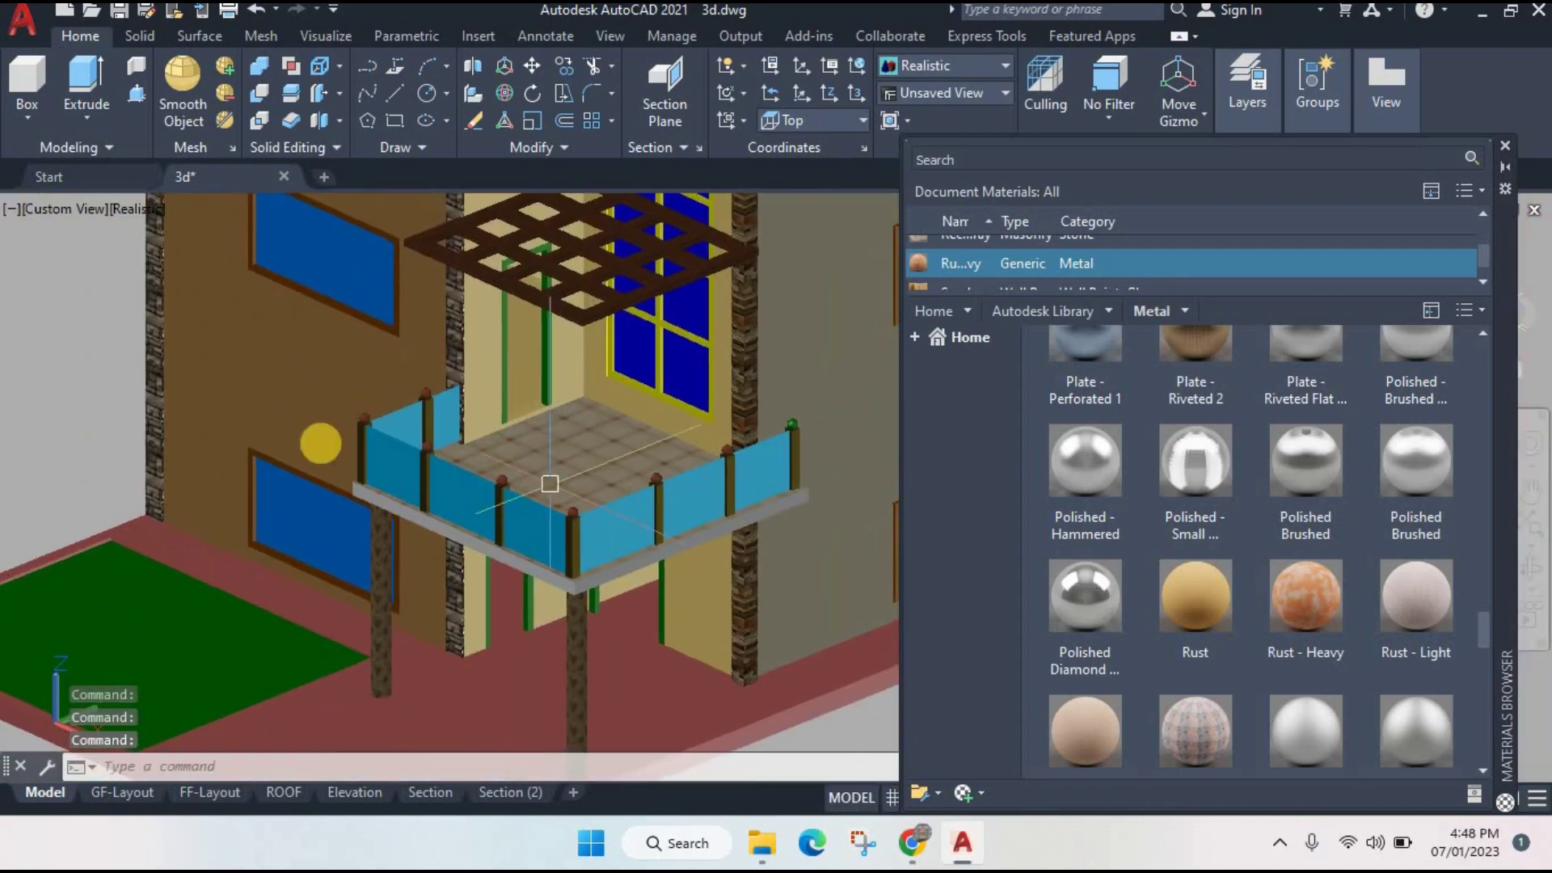
pyautogui.scroll(2, 517, 477)
pyautogui.scroll(2, 401, 466)
pyautogui.click(401, 465)
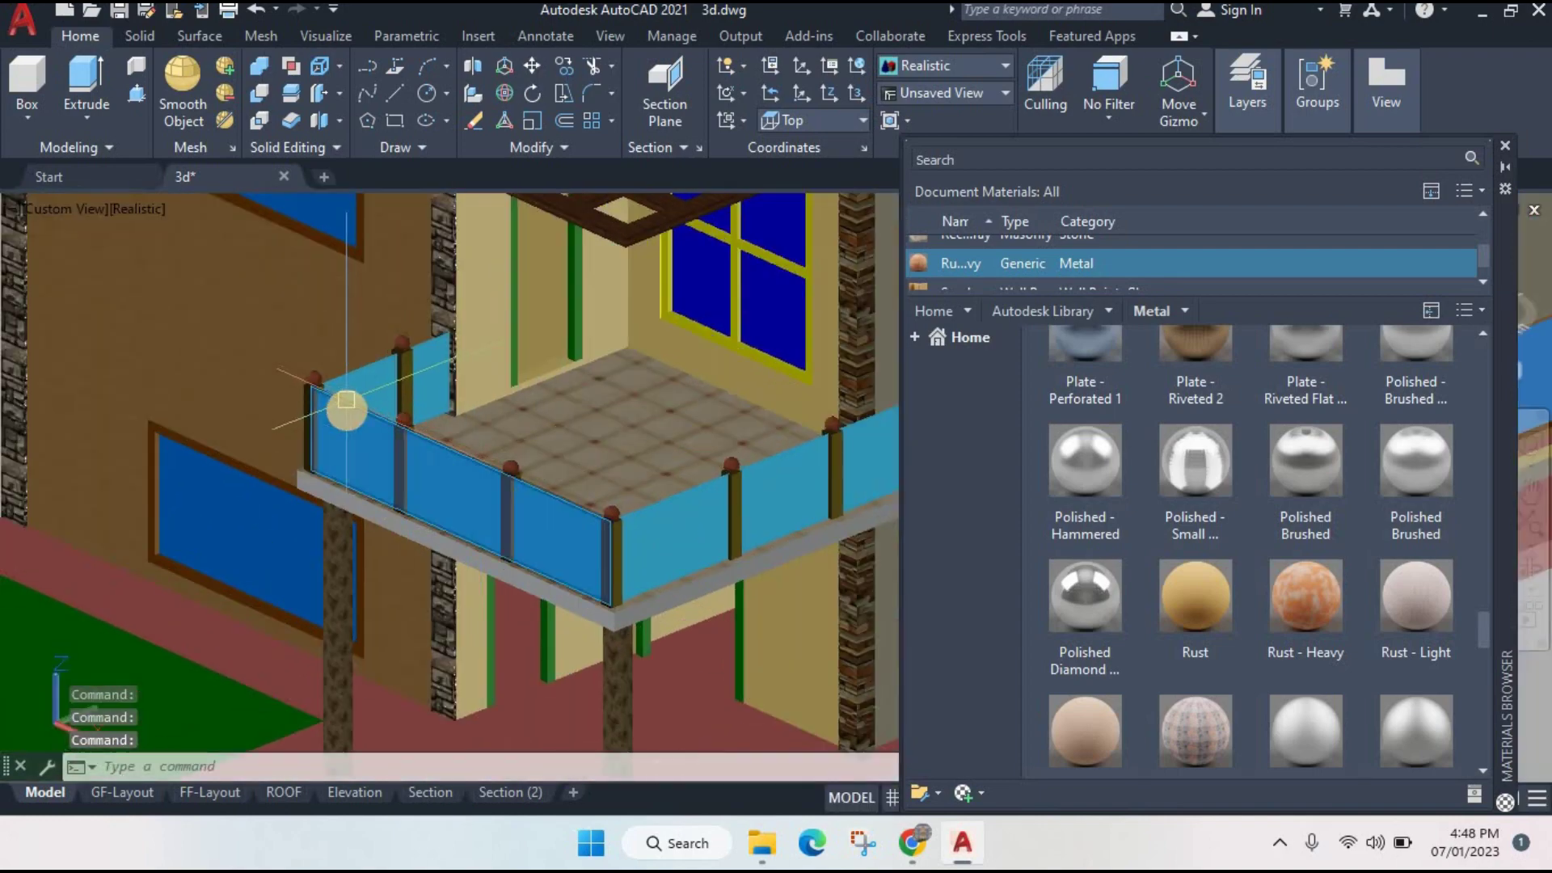
pyautogui.click(403, 363)
pyautogui.click(668, 509)
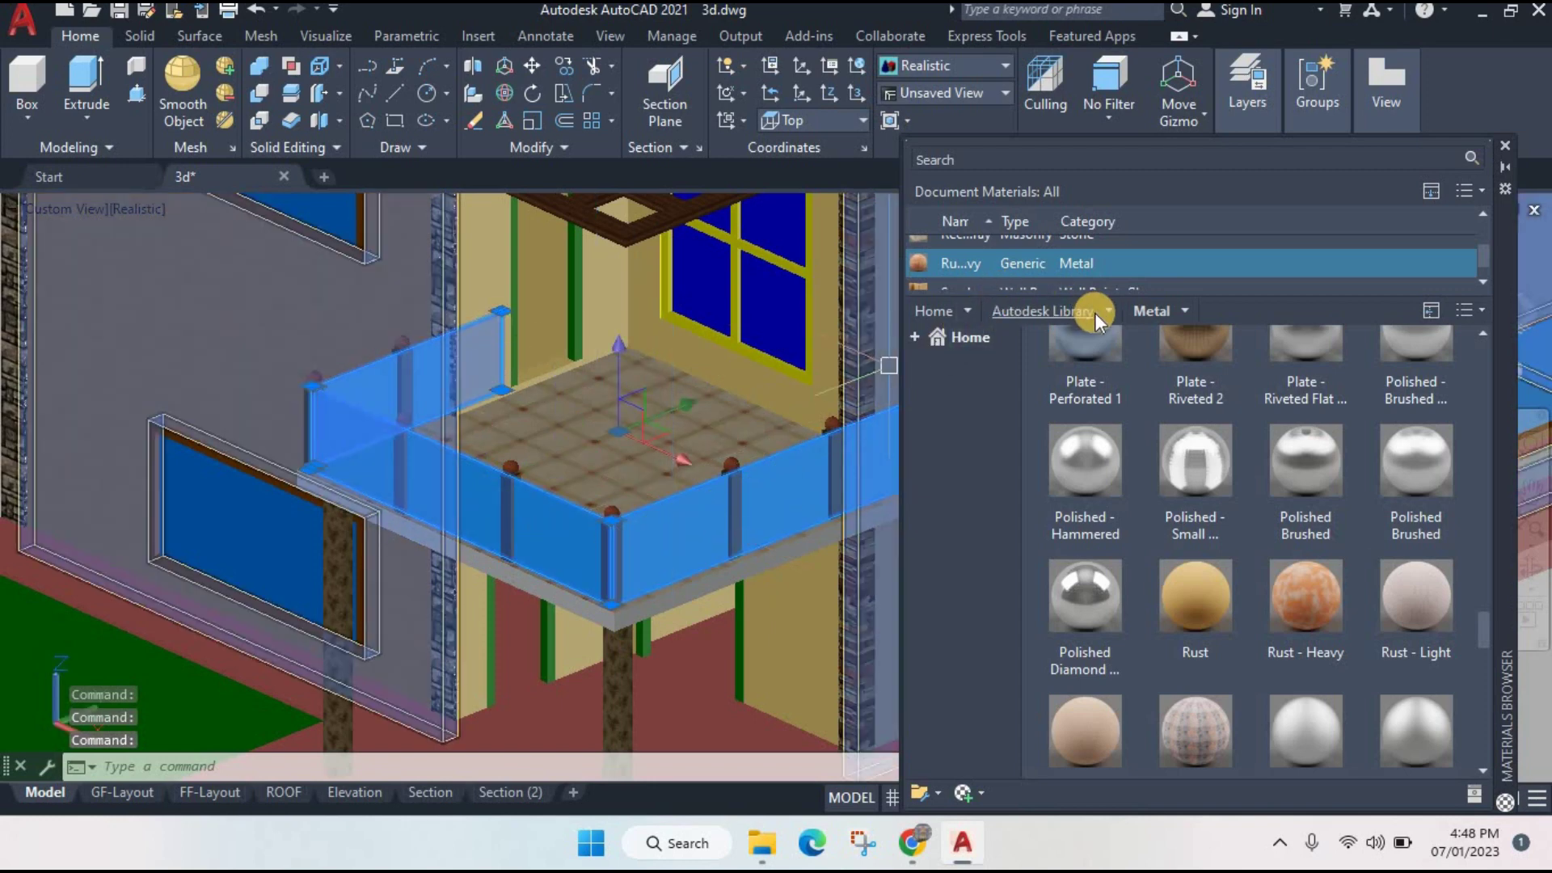
# - Switch the Autodesk Library category from Metal to Fabric, then reopen the category list
pyautogui.click(1108, 312)
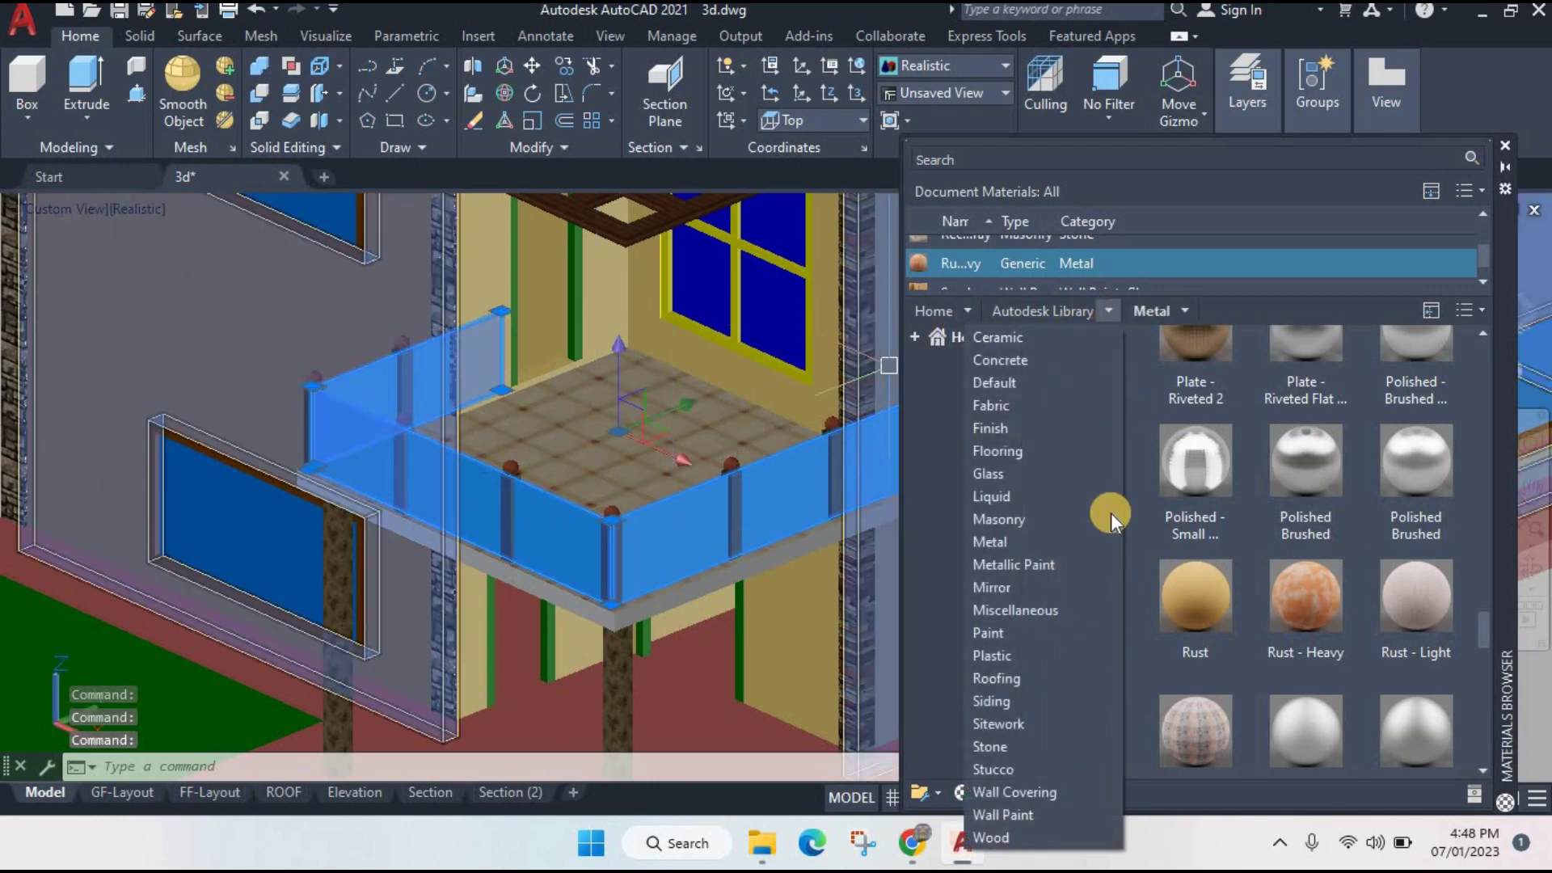
pyautogui.click(1047, 405)
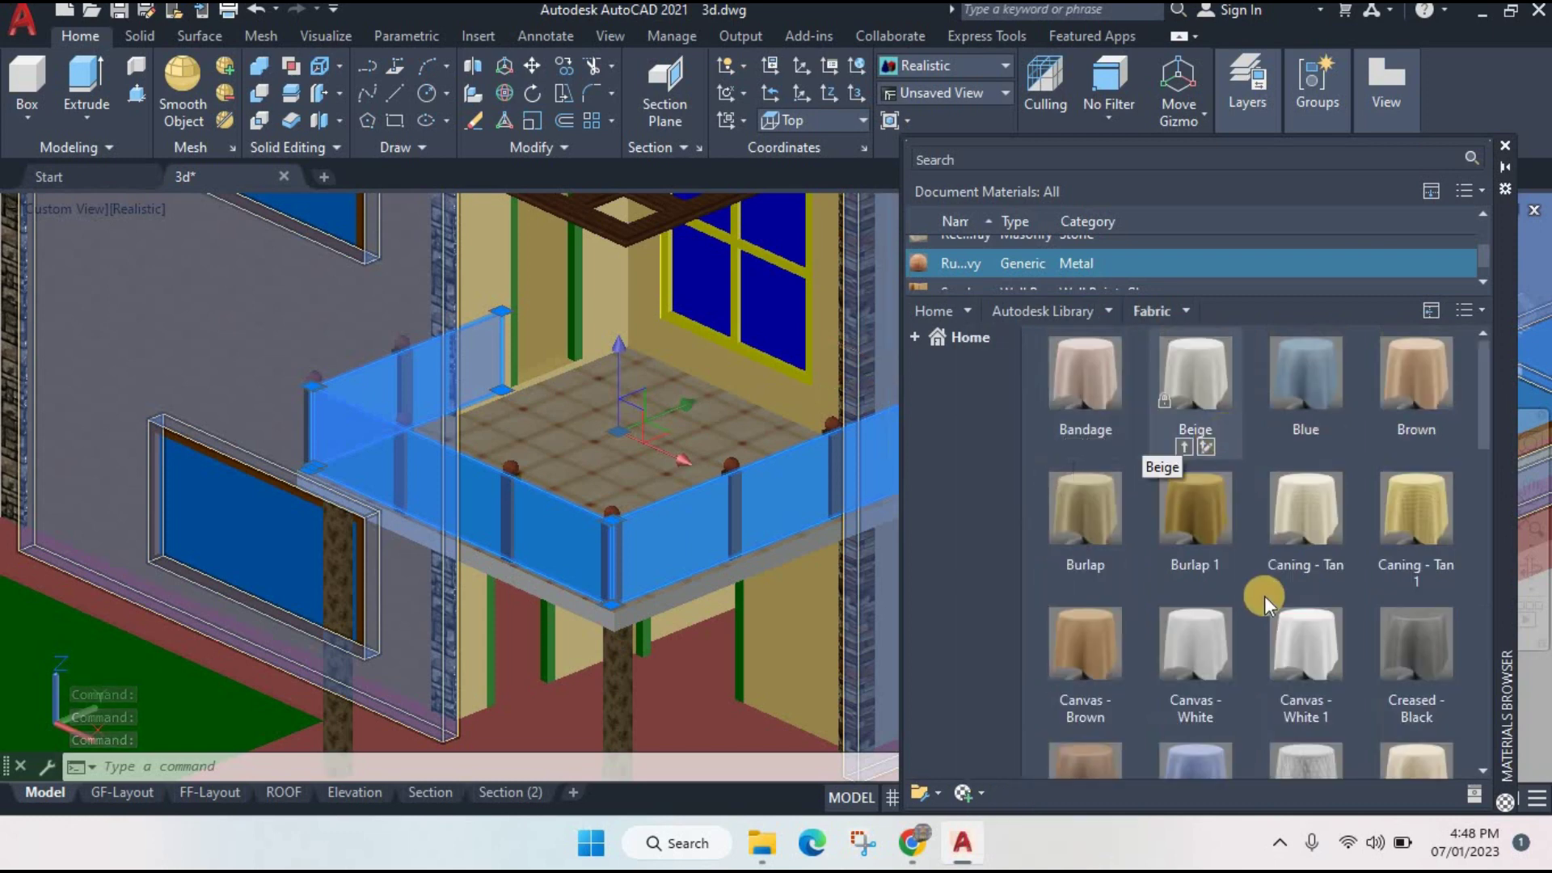
pyautogui.scroll(-10, 1295, 580)
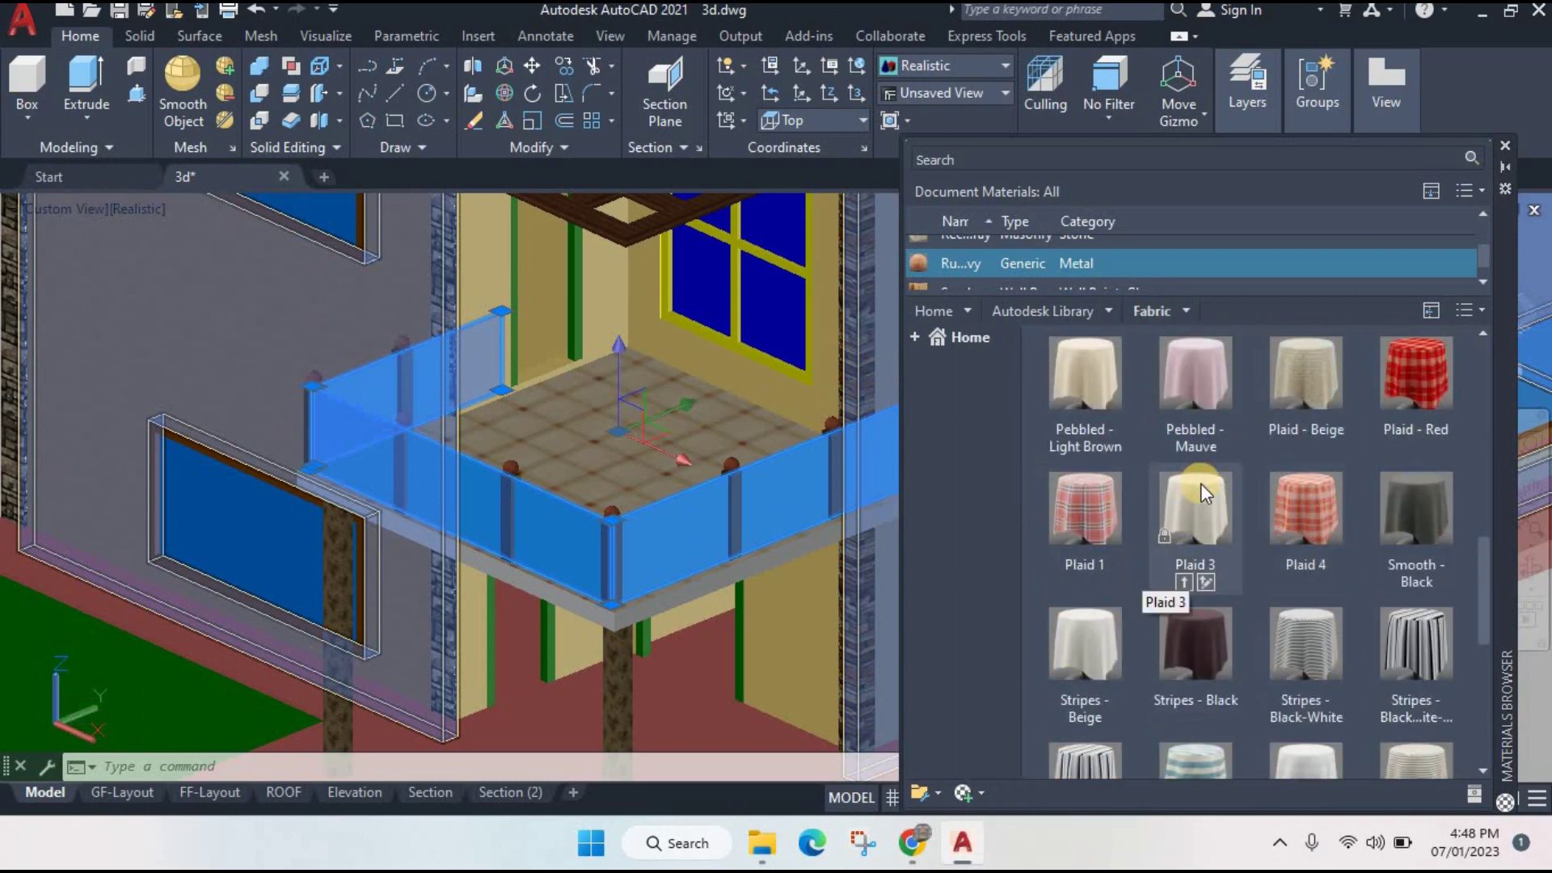
pyautogui.scroll(5, 1190, 465)
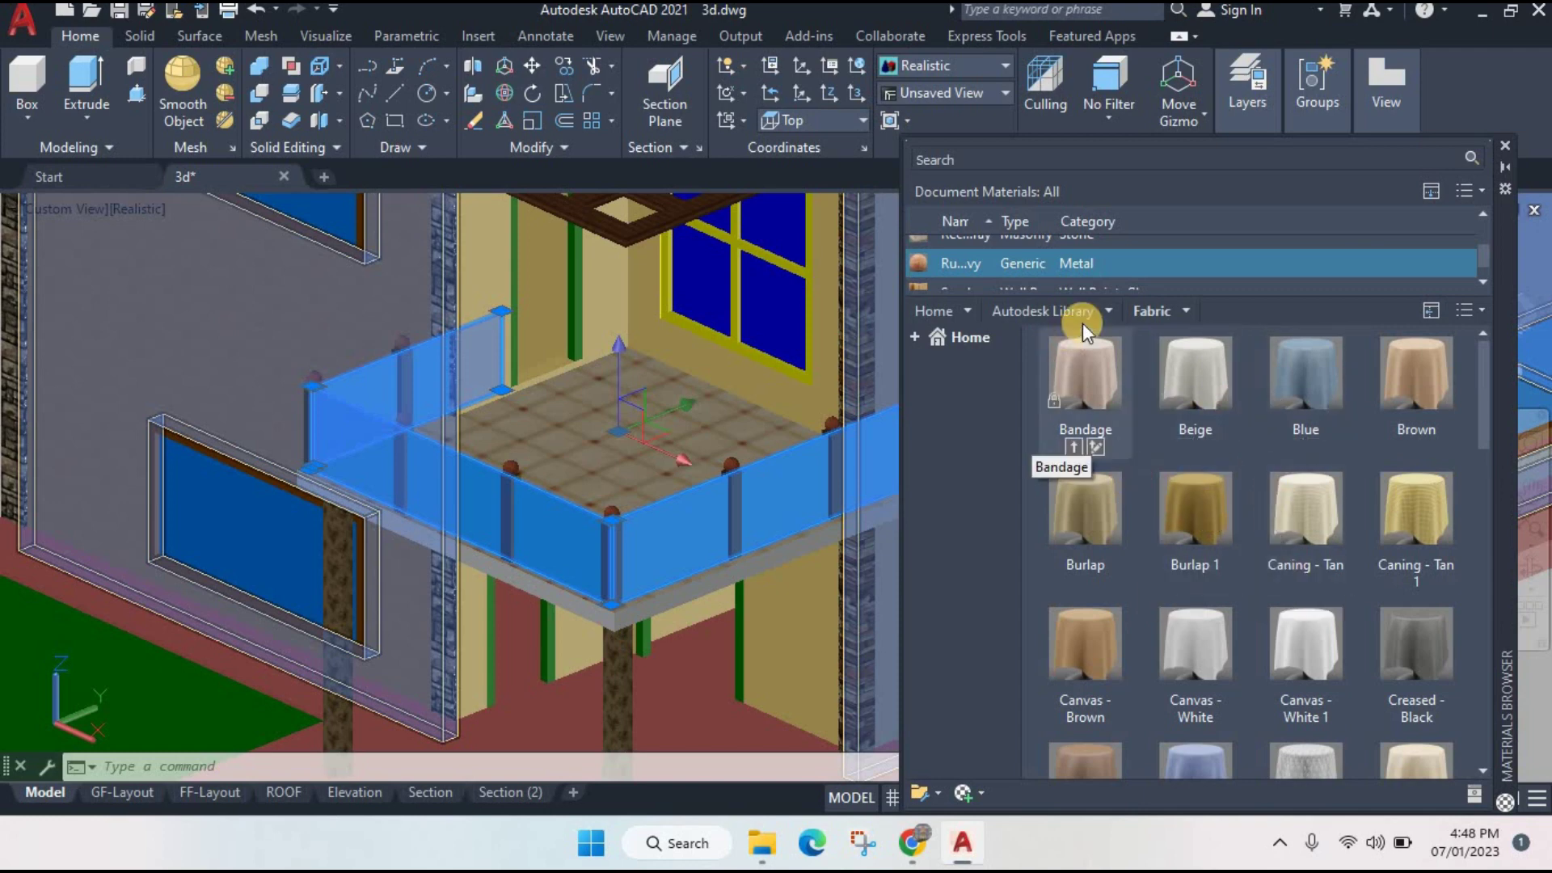
pyautogui.click(1106, 310)
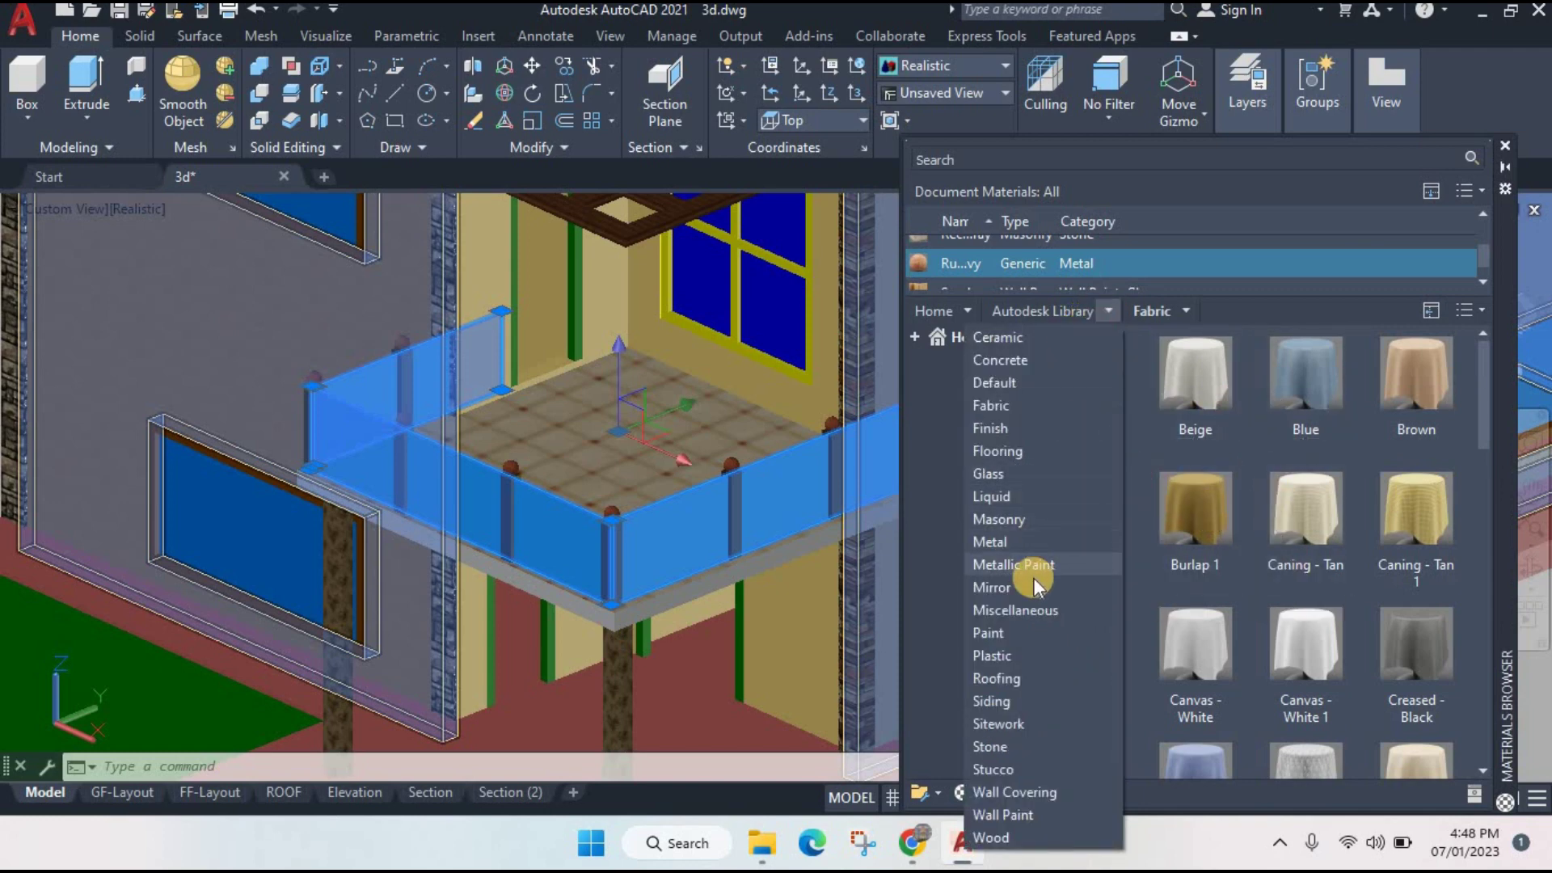
# - Show the library's Glass category and apply Tinted - Blue-Green to the selected panels
pyautogui.click(1006, 472)
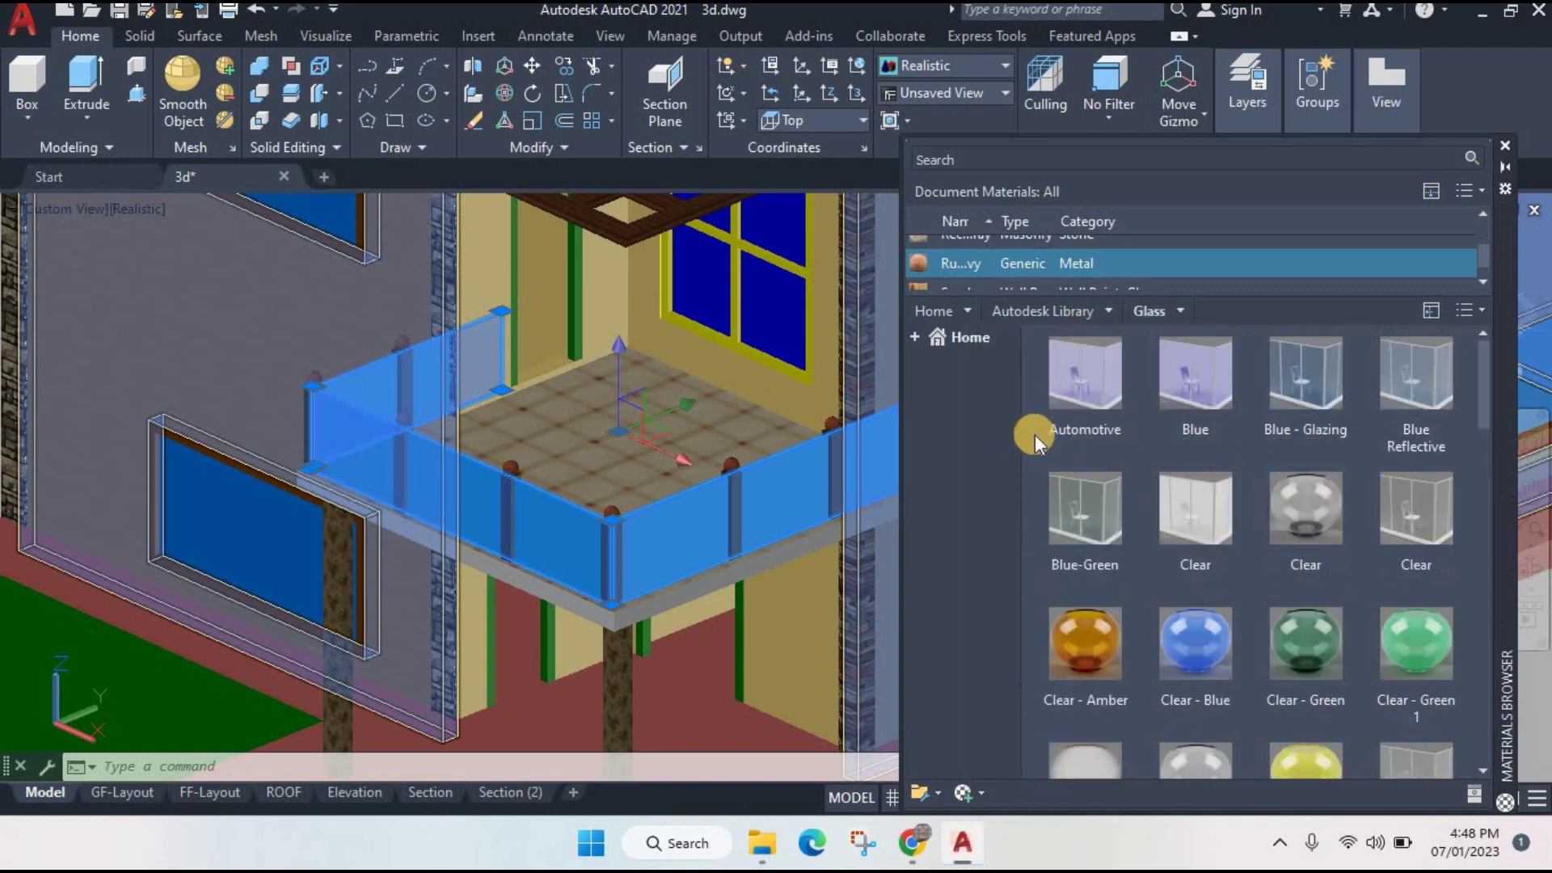
pyautogui.moveTo(1481, 396); pyautogui.dragTo(1536, 742)
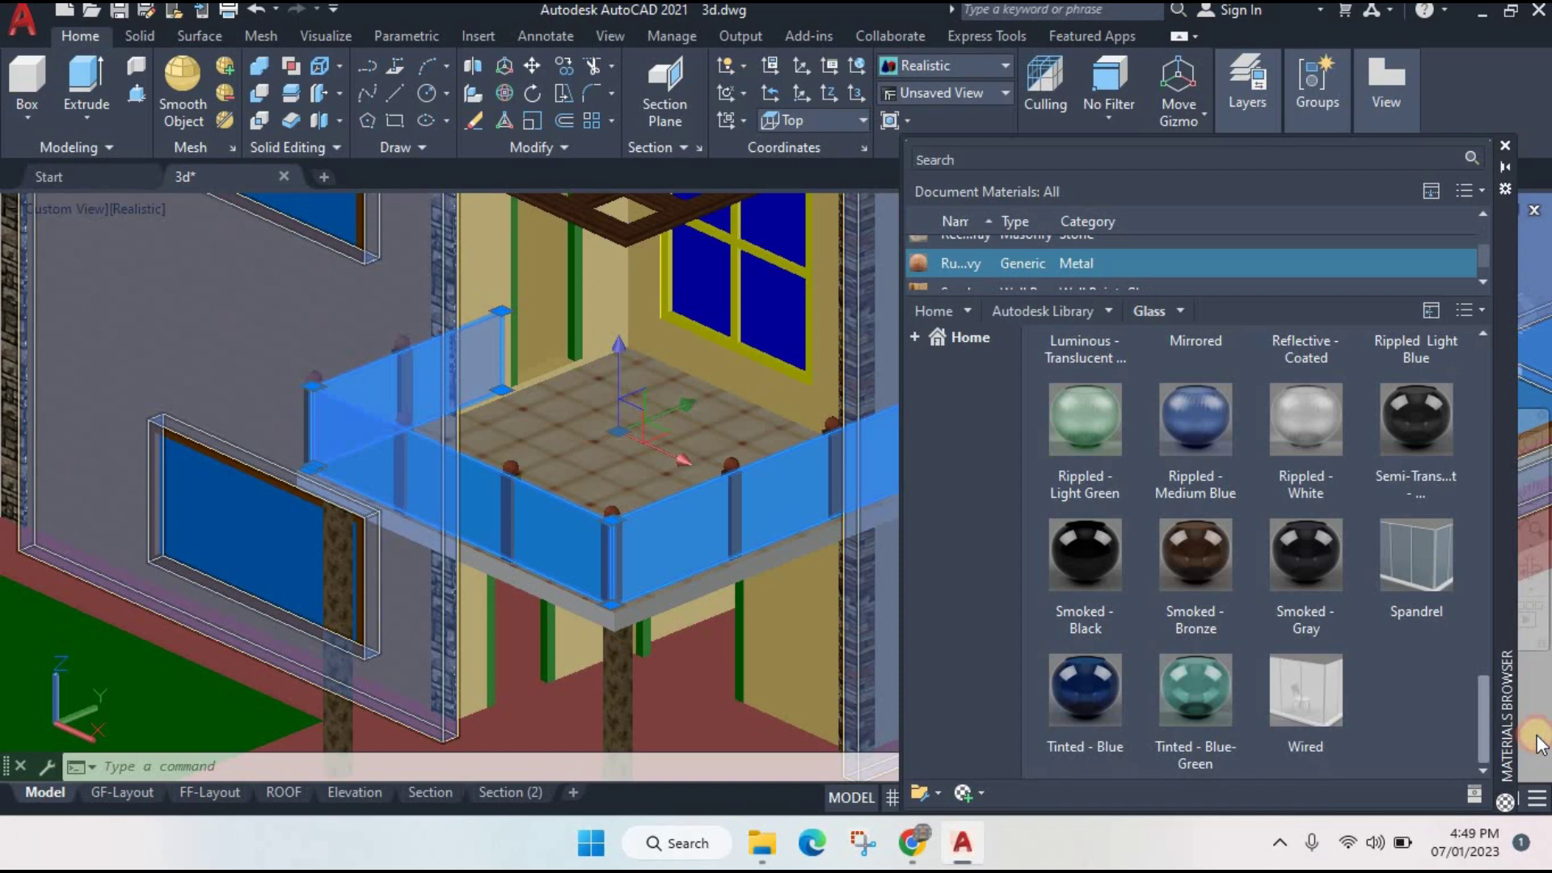
pyautogui.moveTo(1196, 691)
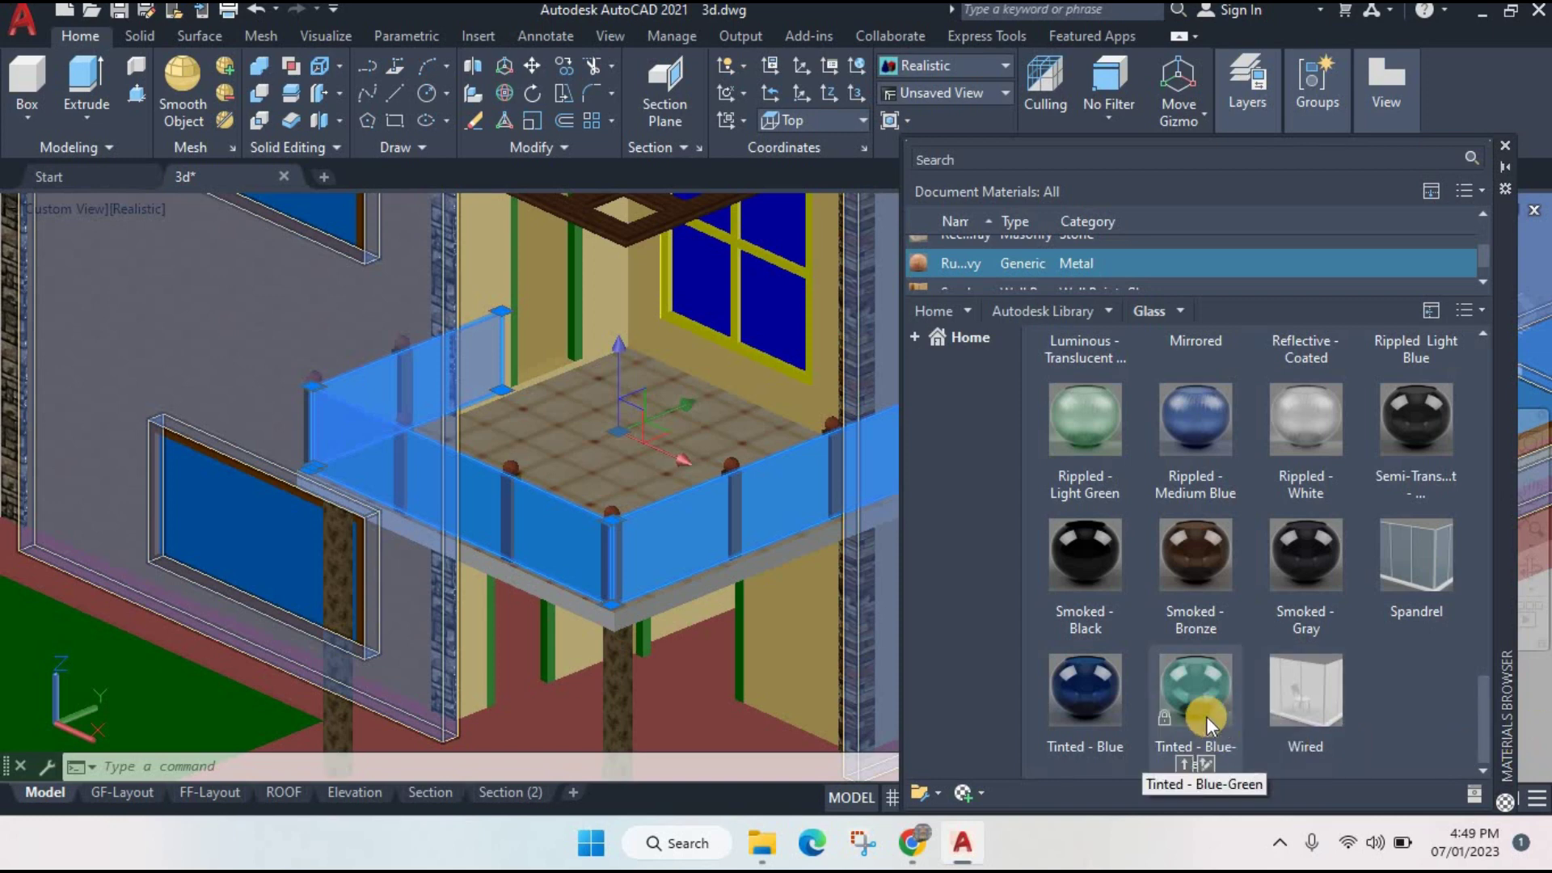
pyautogui.click(1185, 767)
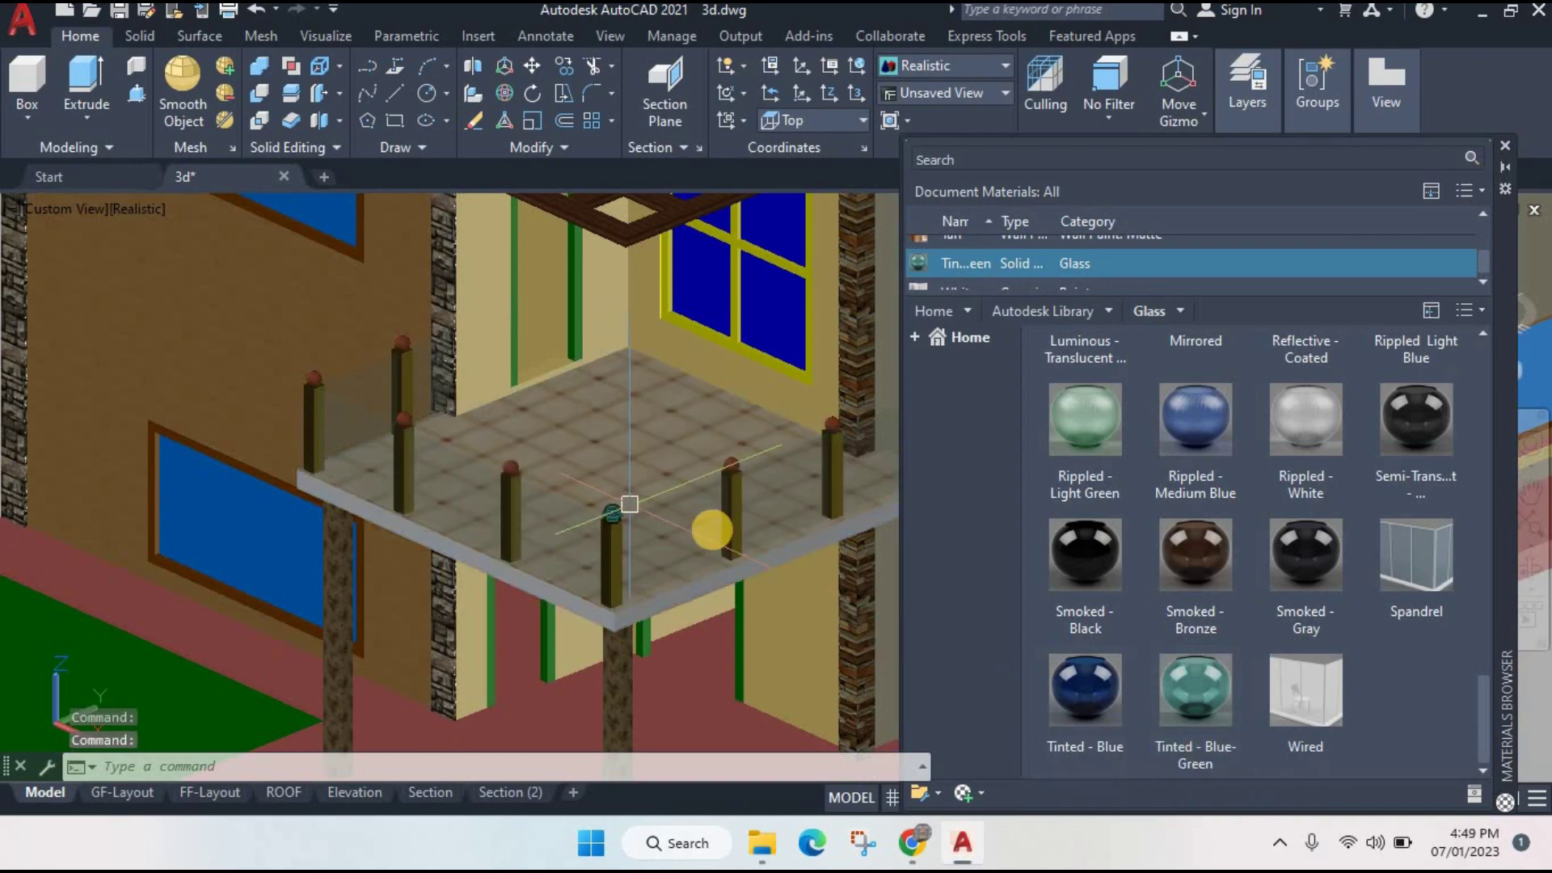
# - Reselect the balcony's glass railing panels
pyautogui.scroll(3, 647, 509)
pyautogui.scroll(-3, 707, 494)
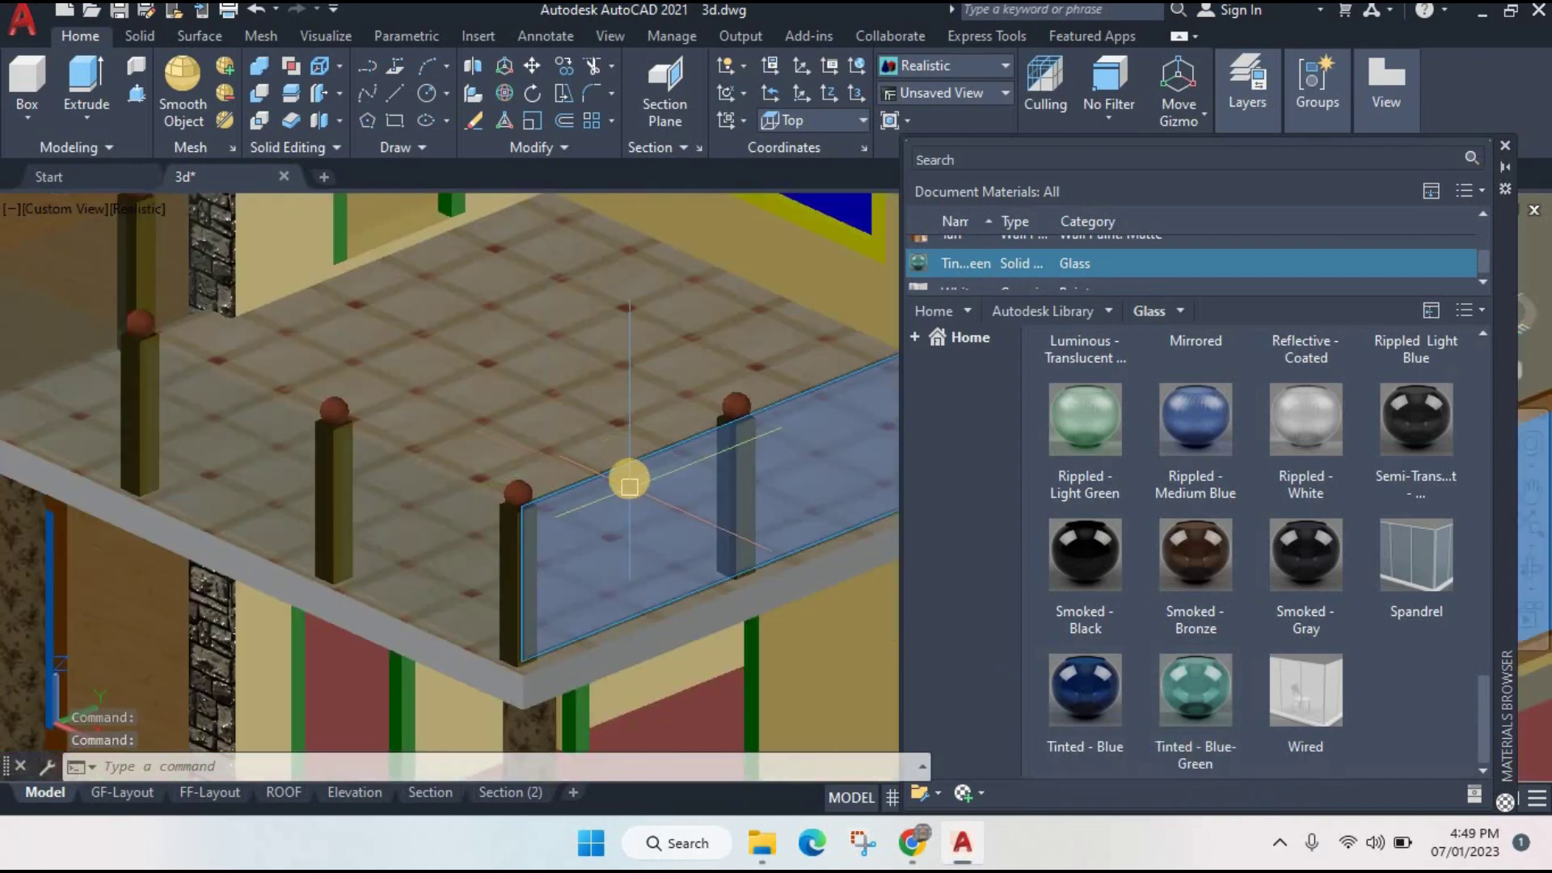
pyautogui.click(566, 481)
pyautogui.click(443, 473)
# - Apply the library's green Etched glass material to the selected panels
pyautogui.scroll(-4, 329, 512)
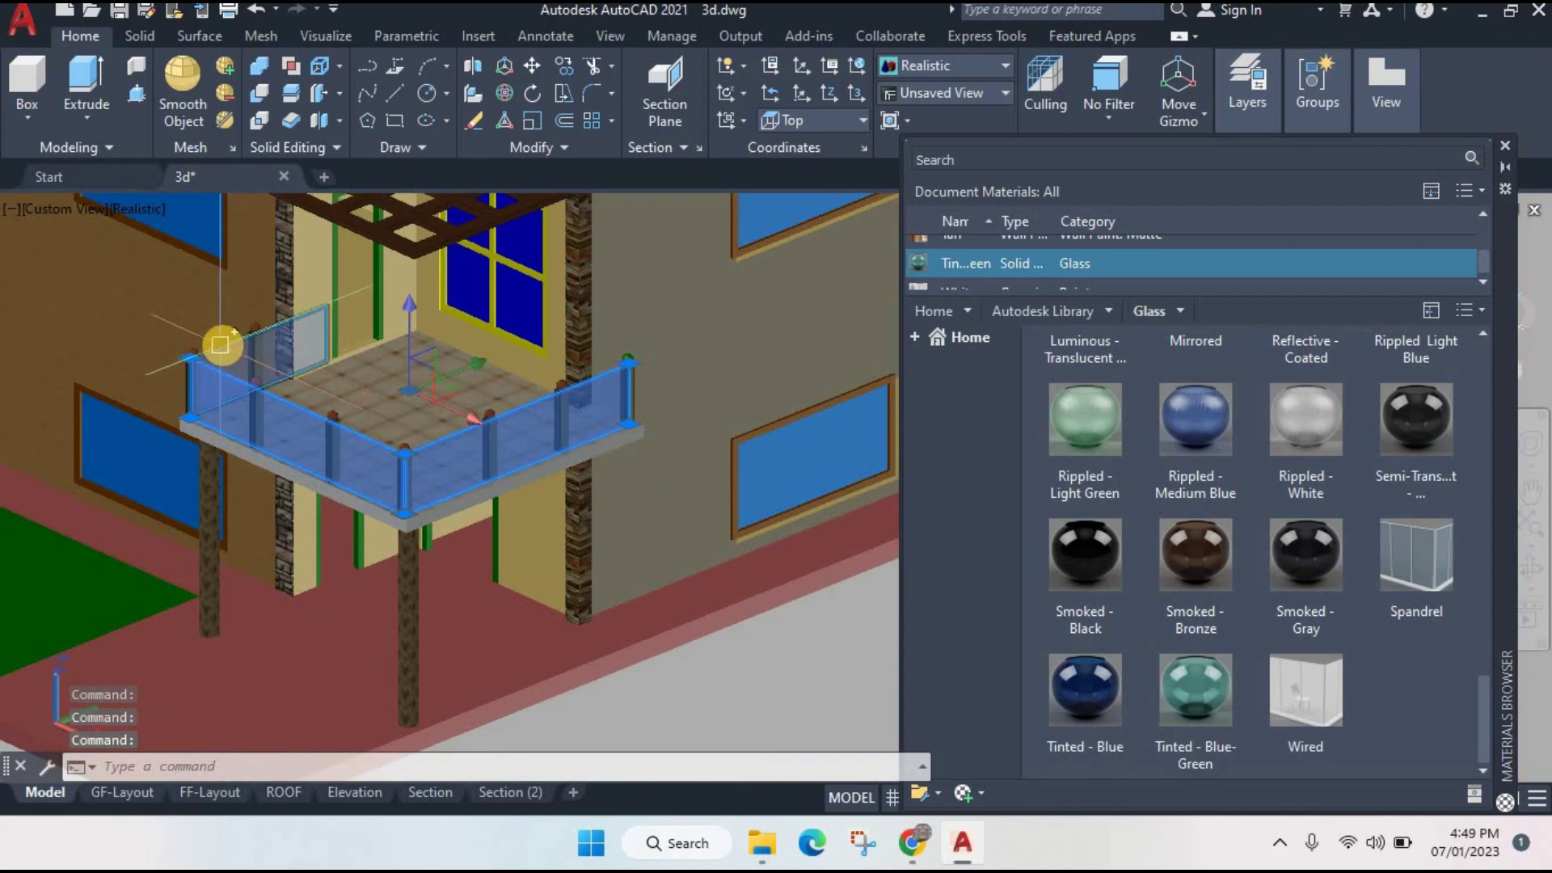
pyautogui.scroll(1, 1473, 590)
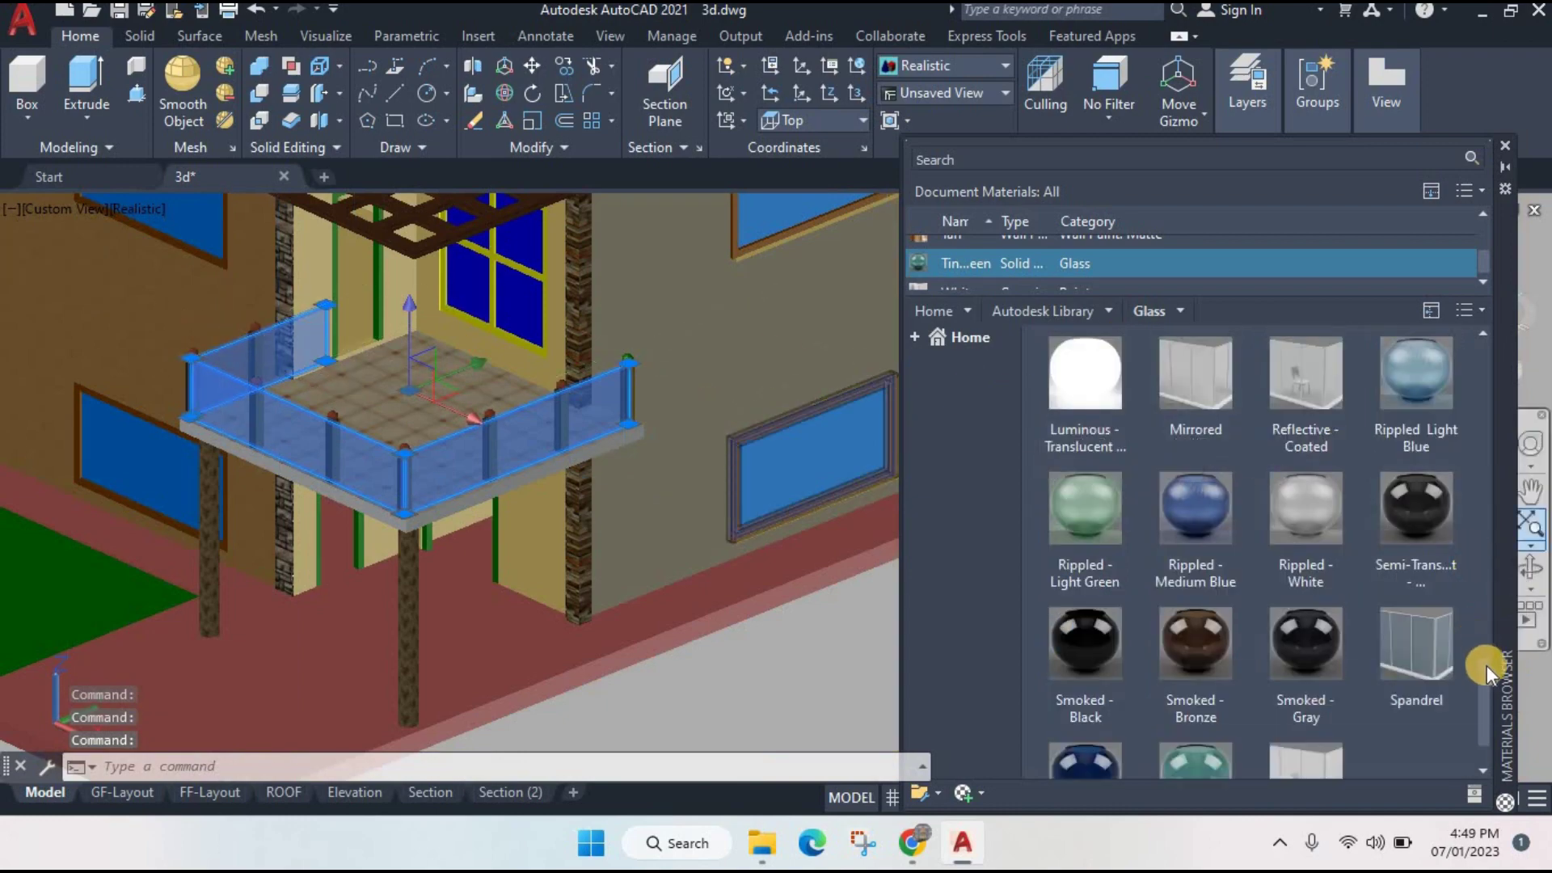
pyautogui.moveTo(1488, 616); pyautogui.dragTo(1501, 434)
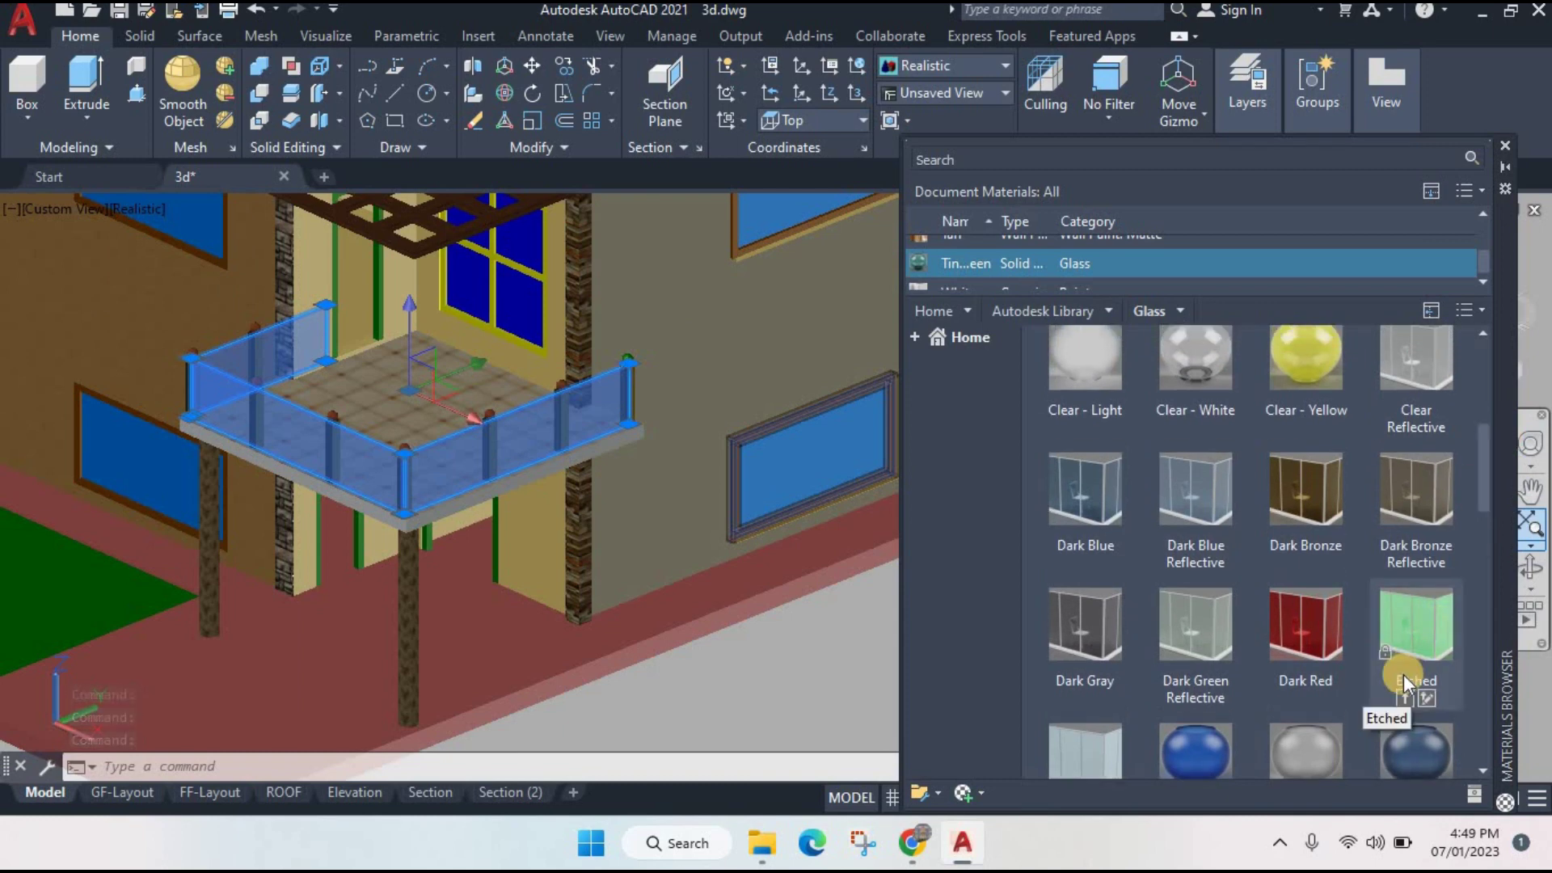
pyautogui.click(1405, 693)
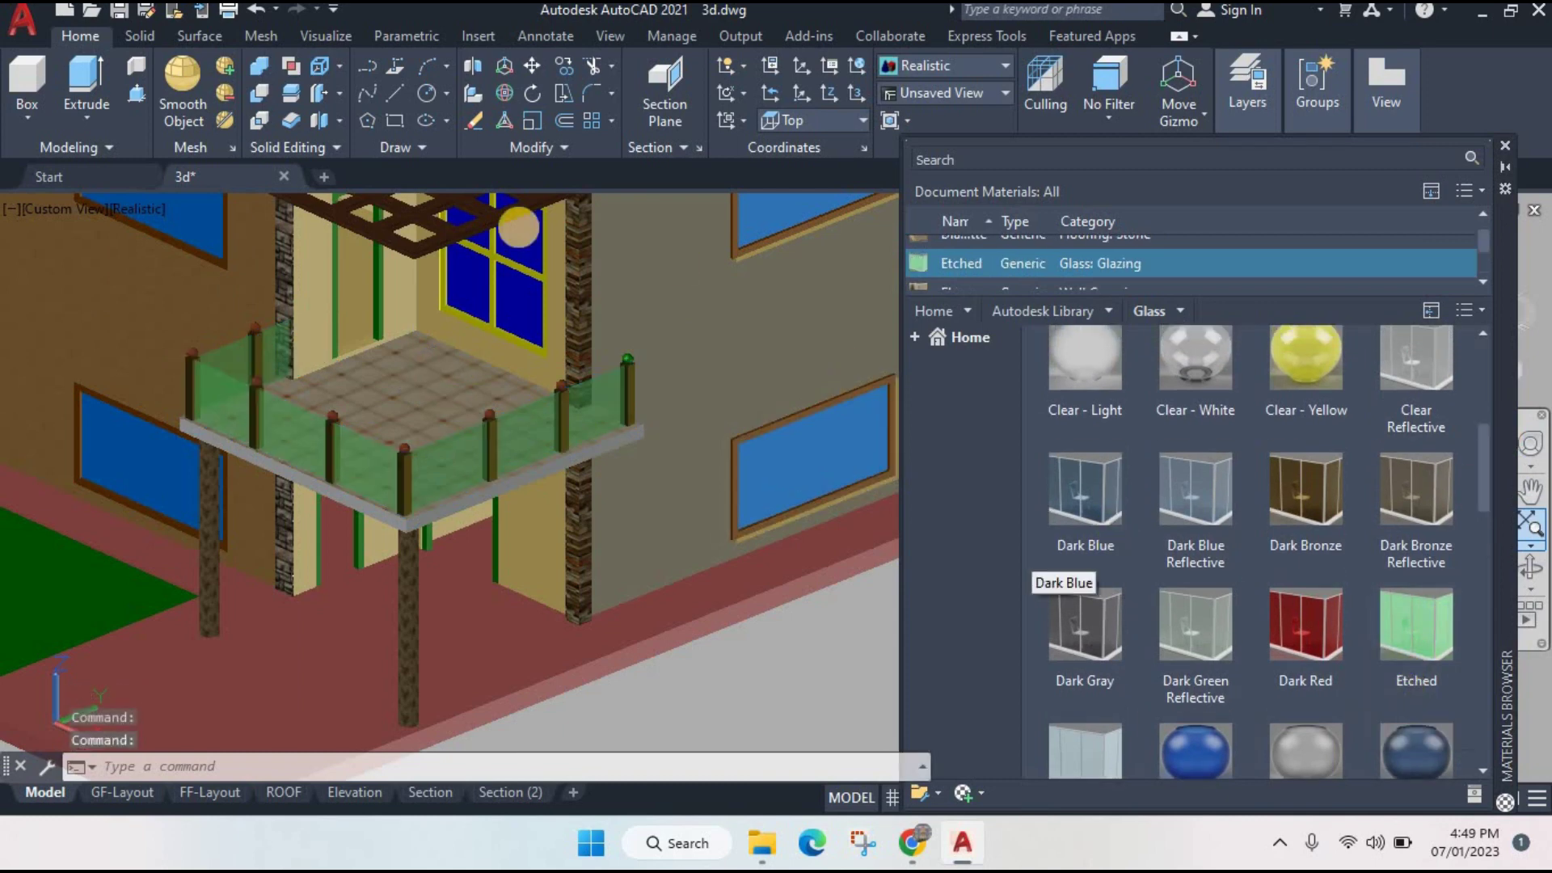
pyautogui.scroll(-5, 440, 371)
pyautogui.scroll(2, 441, 371)
pyautogui.scroll(3, 441, 371)
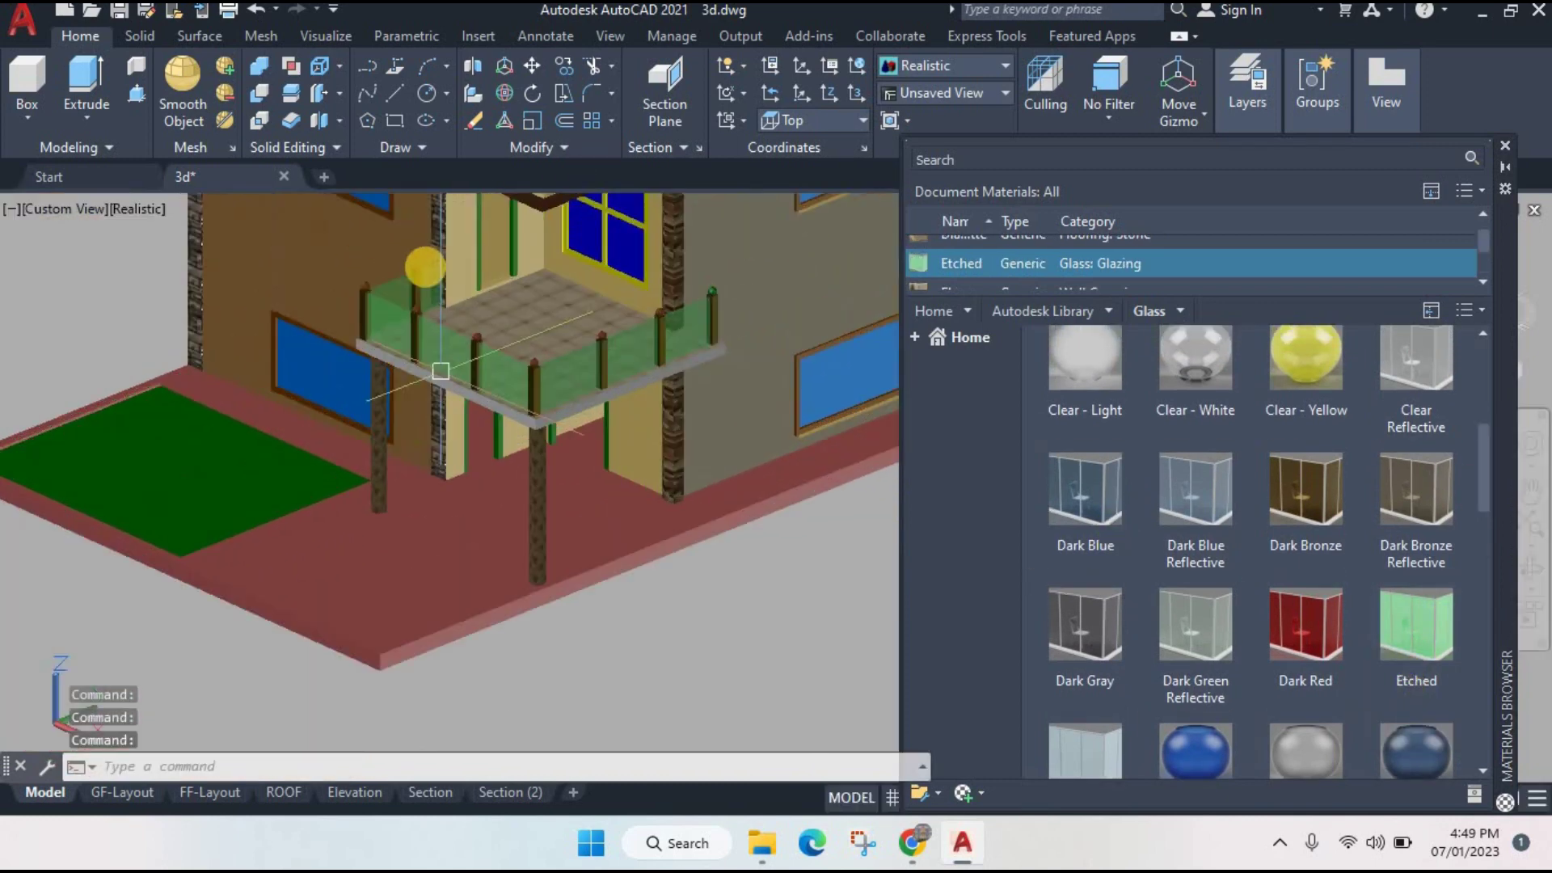
pyautogui.scroll(-2, 441, 371)
pyautogui.scroll(2, 417, 319)
pyautogui.scroll(3, 636, 385)
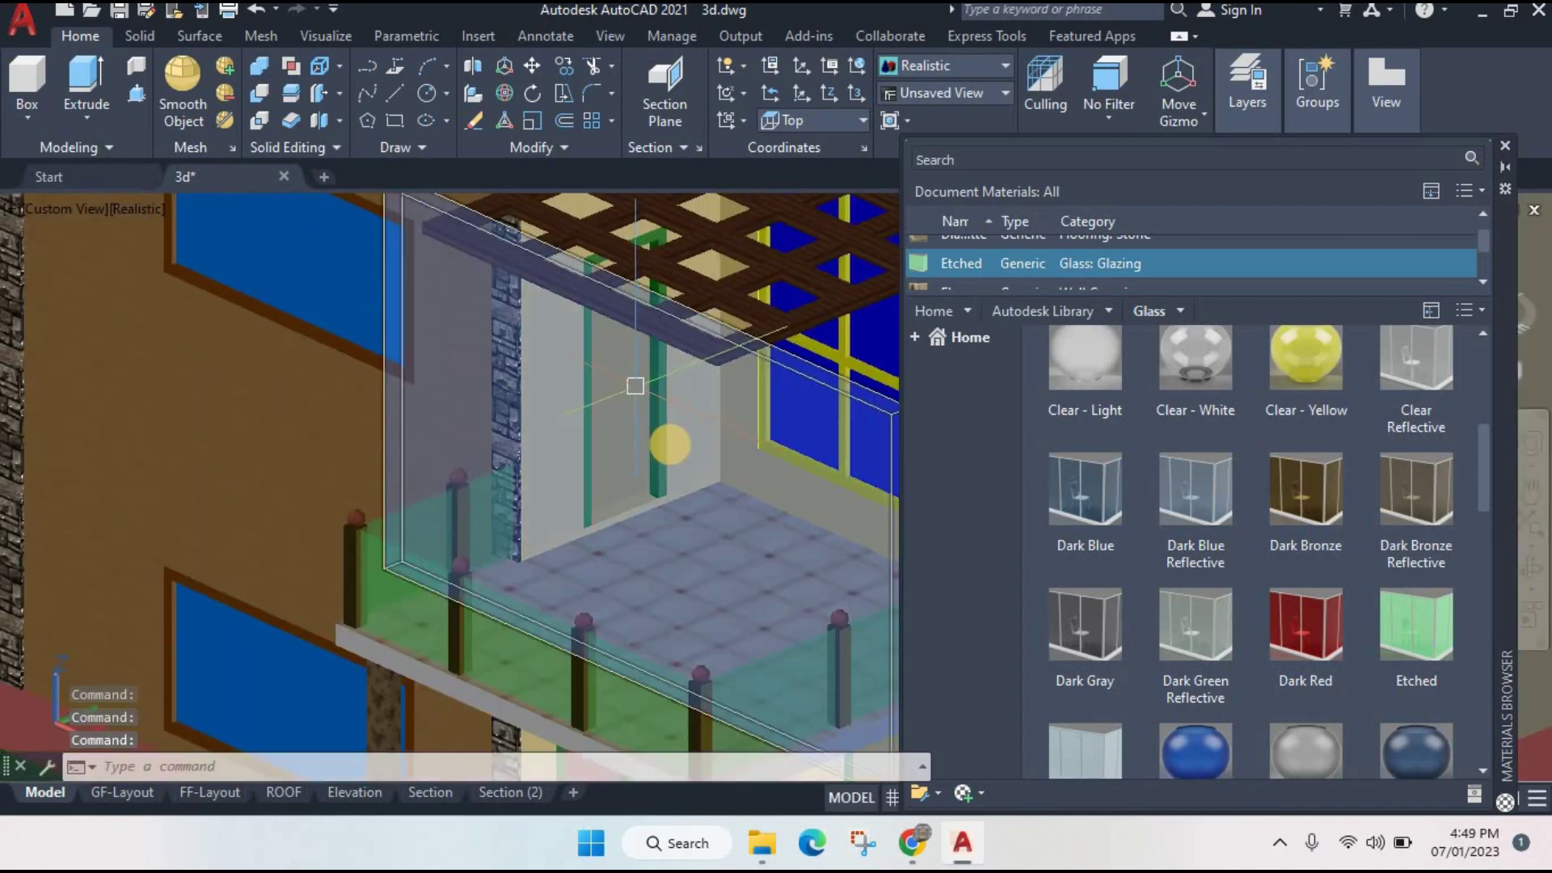
pyautogui.scroll(1, 639, 413)
pyautogui.scroll(1, 653, 450)
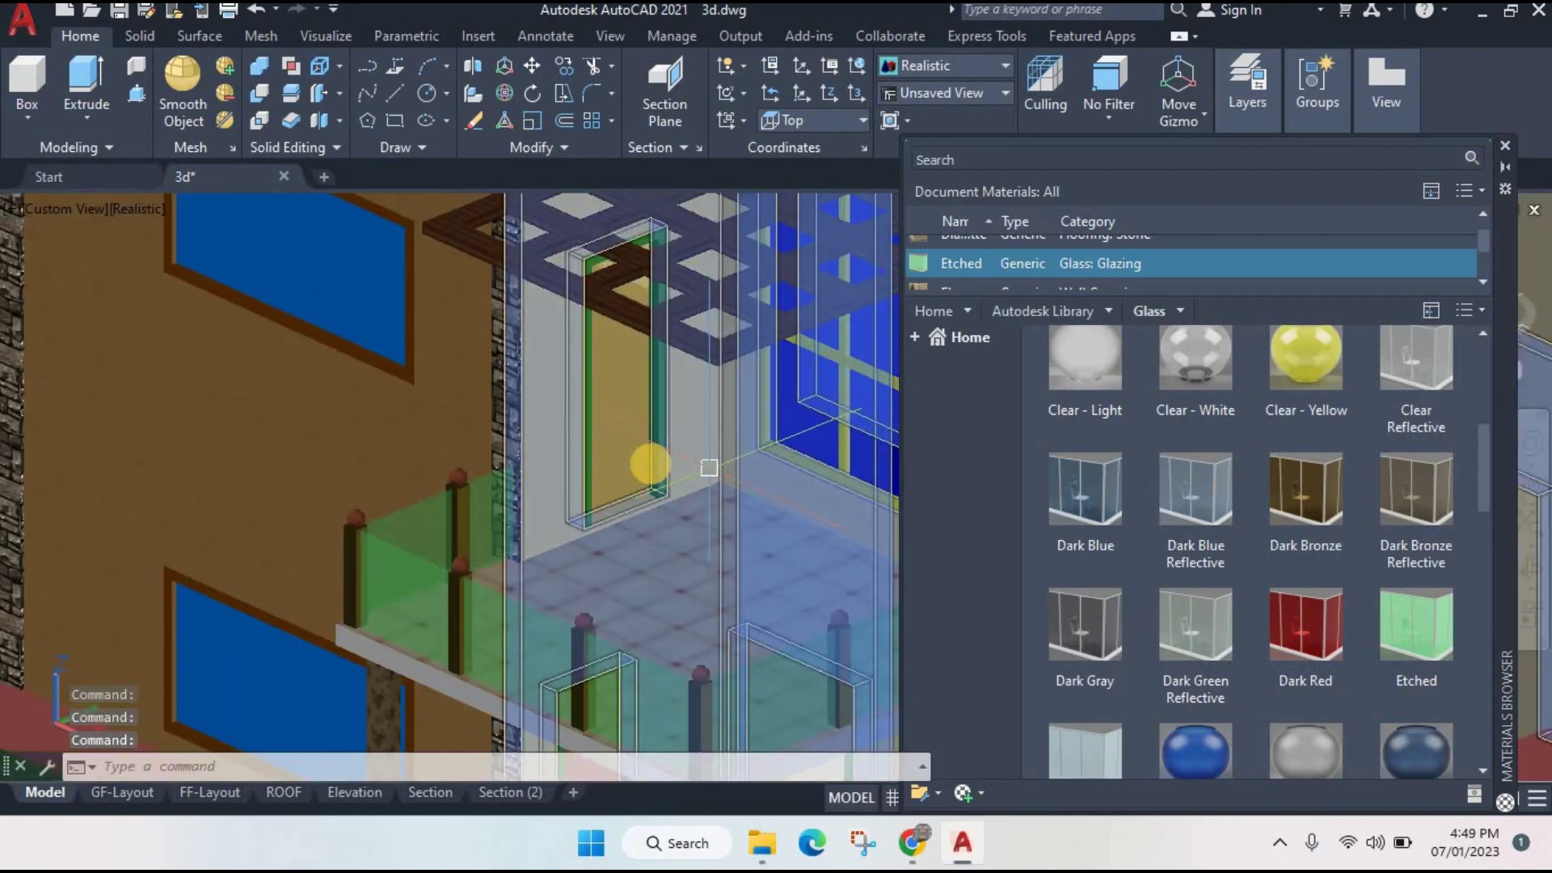
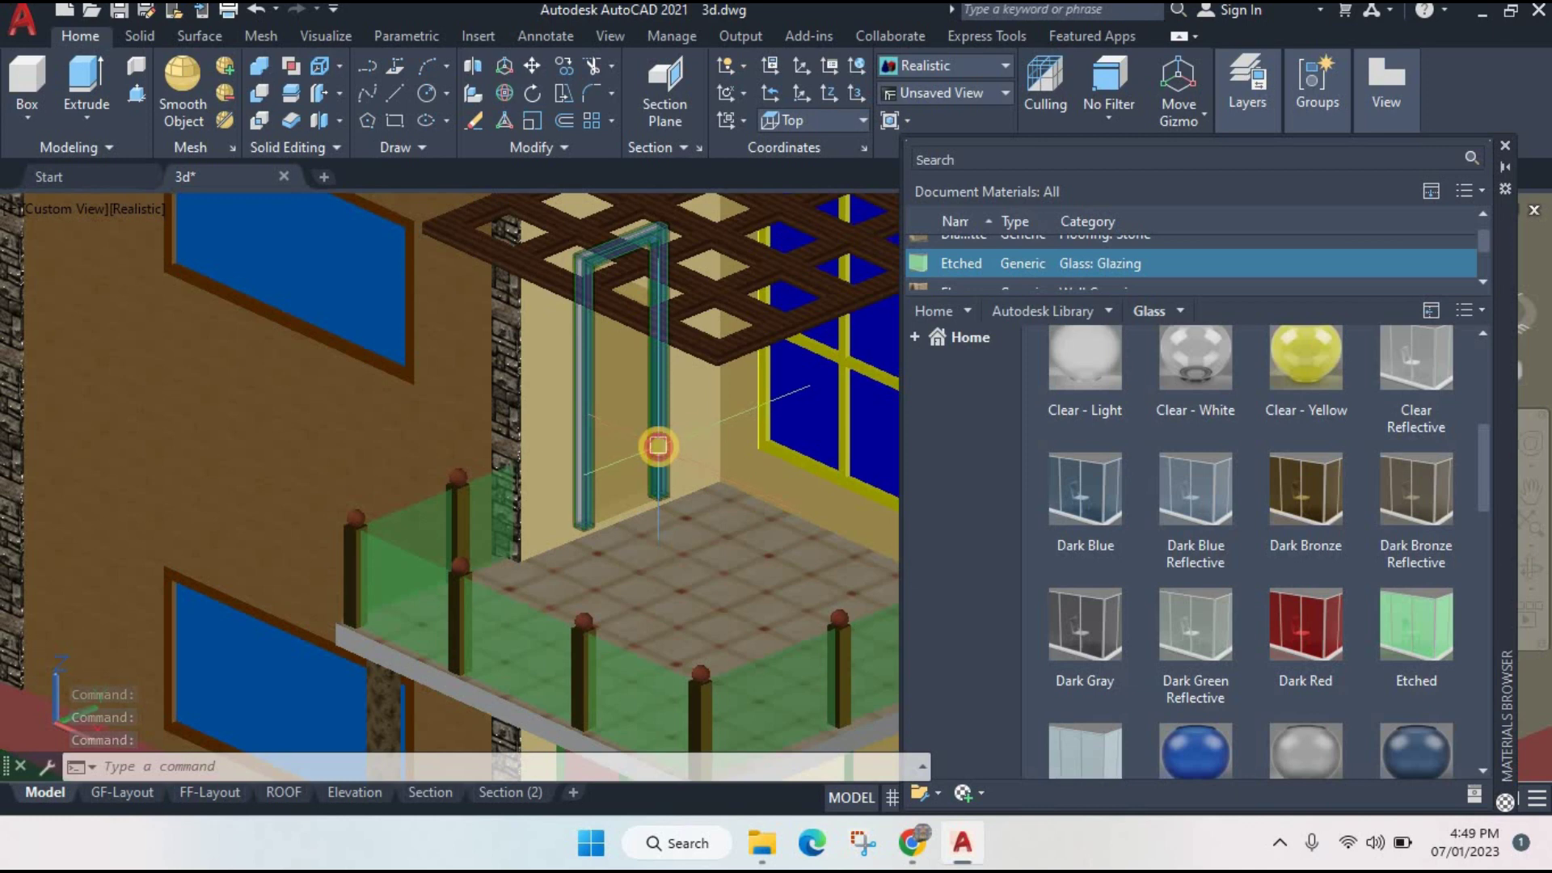
# - Drag Bocote from the Wood category onto the balcony door frame
pyautogui.click(658, 446)
pyautogui.click(1110, 311)
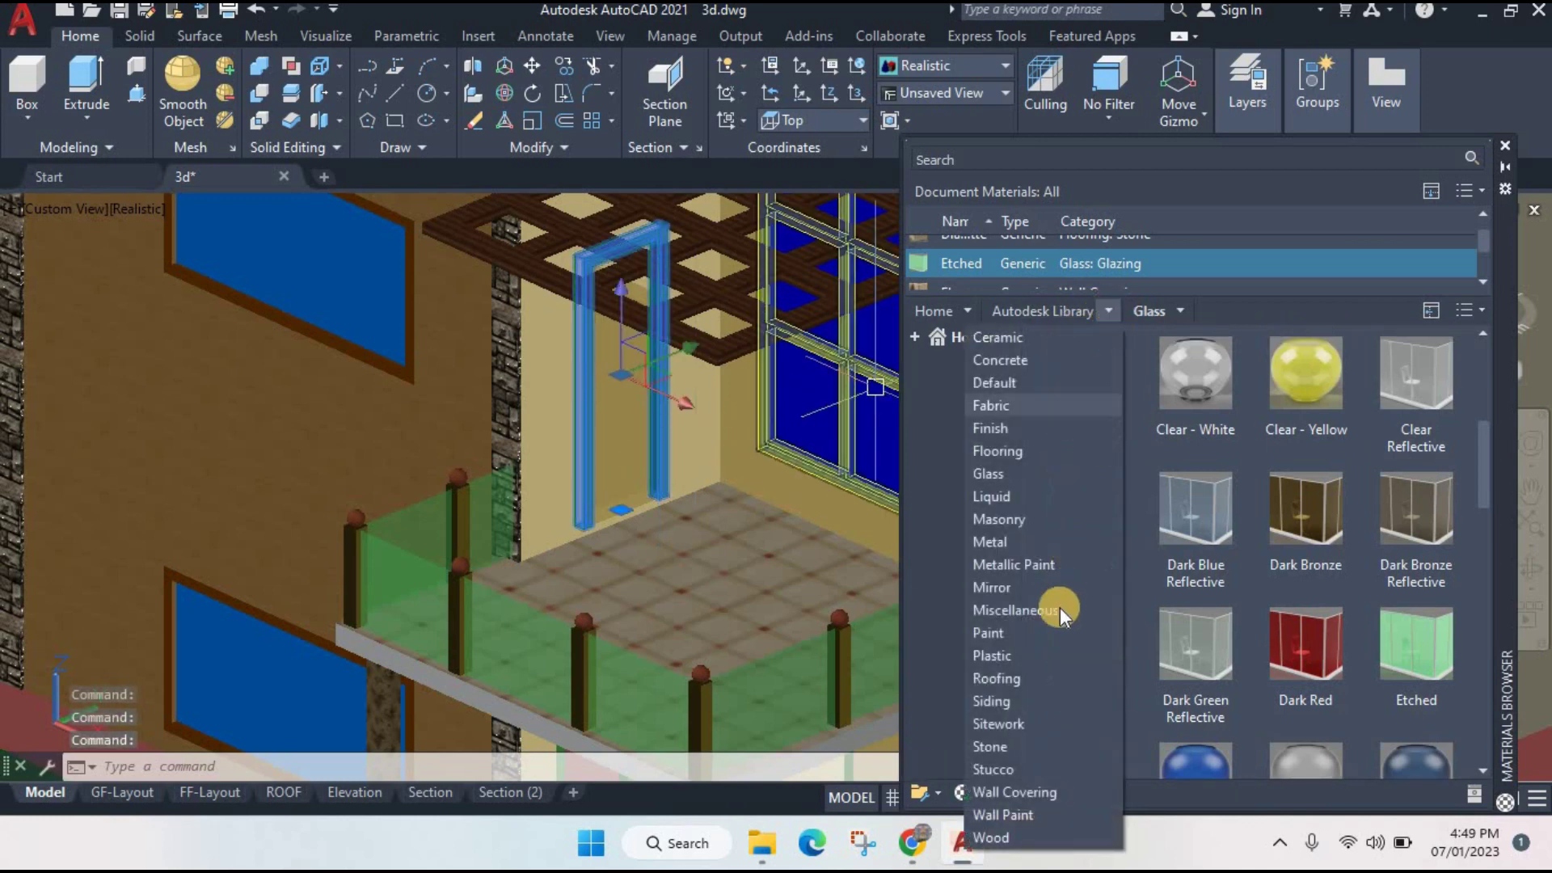
pyautogui.click(1010, 838)
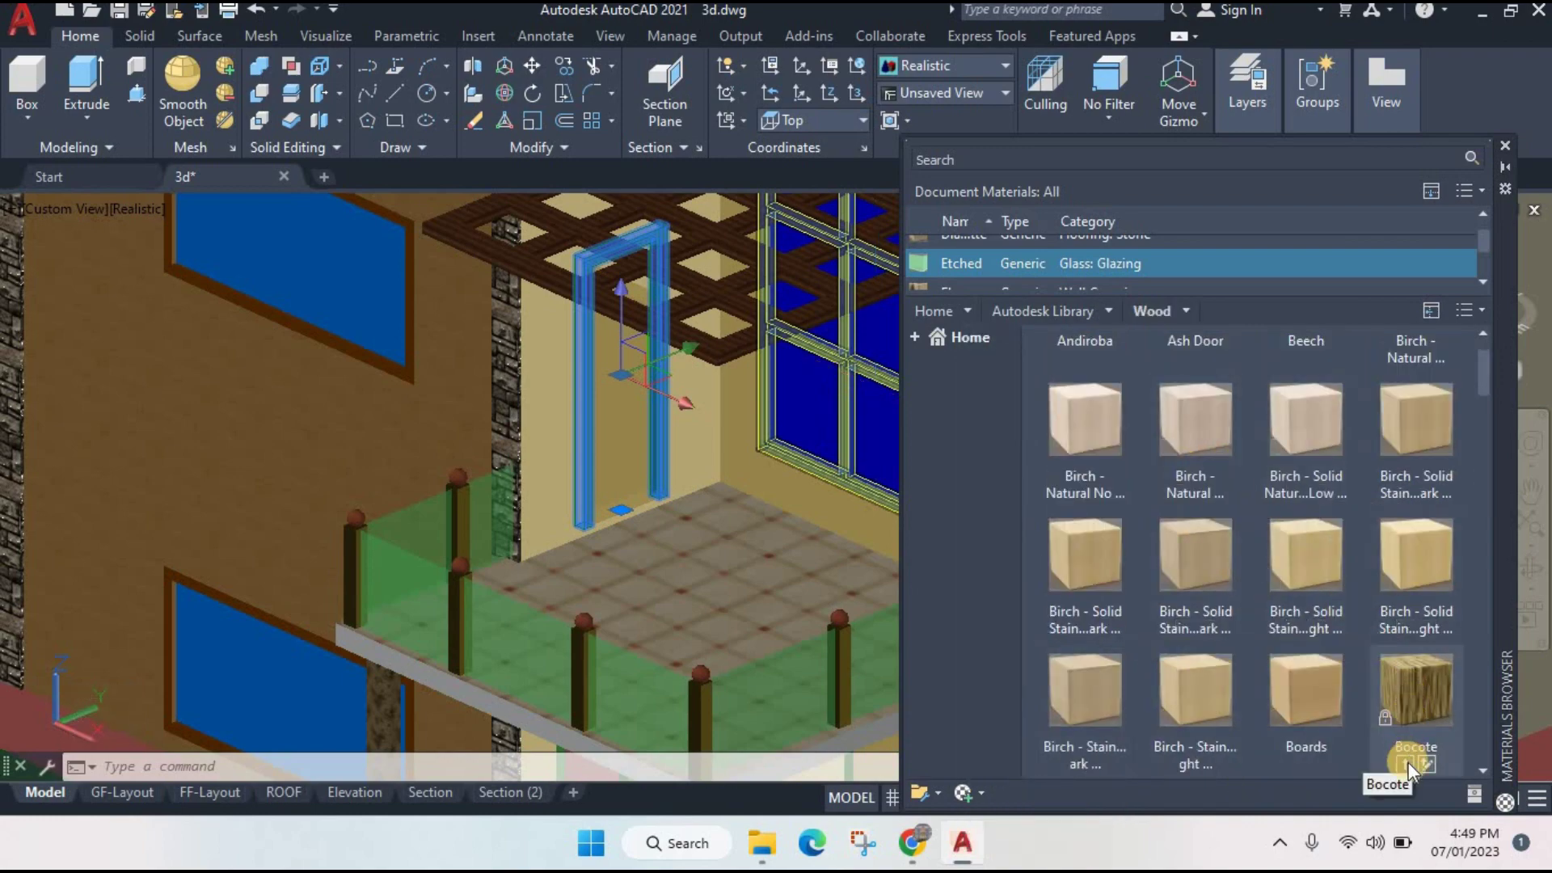
pyautogui.moveTo(1408, 764); pyautogui.dragTo(657, 482)
pyautogui.scroll(5, 686, 431)
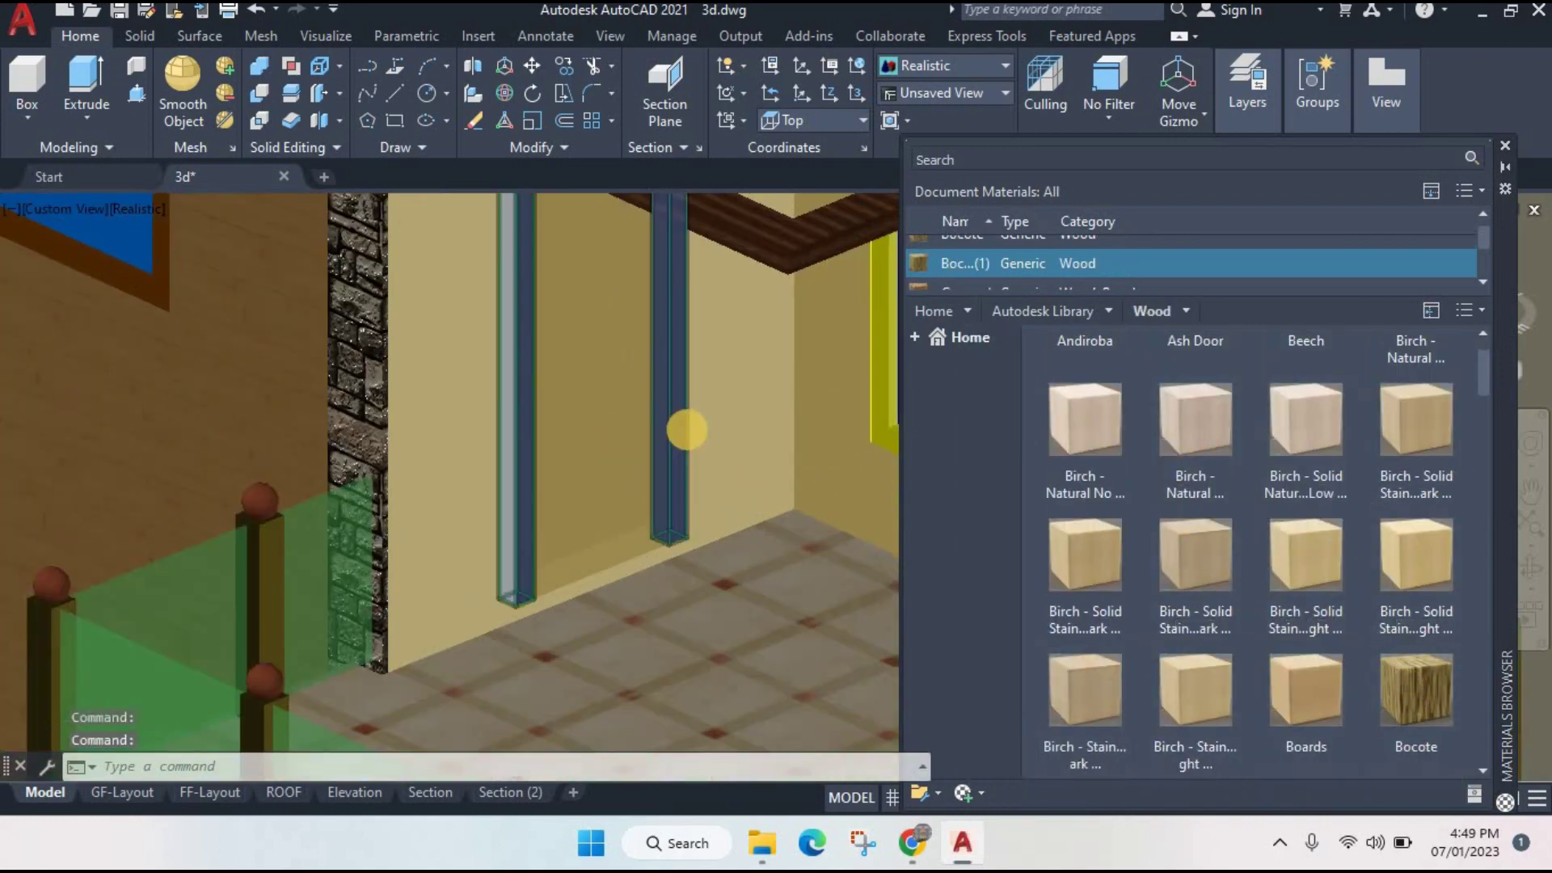
pyautogui.scroll(5, 687, 430)
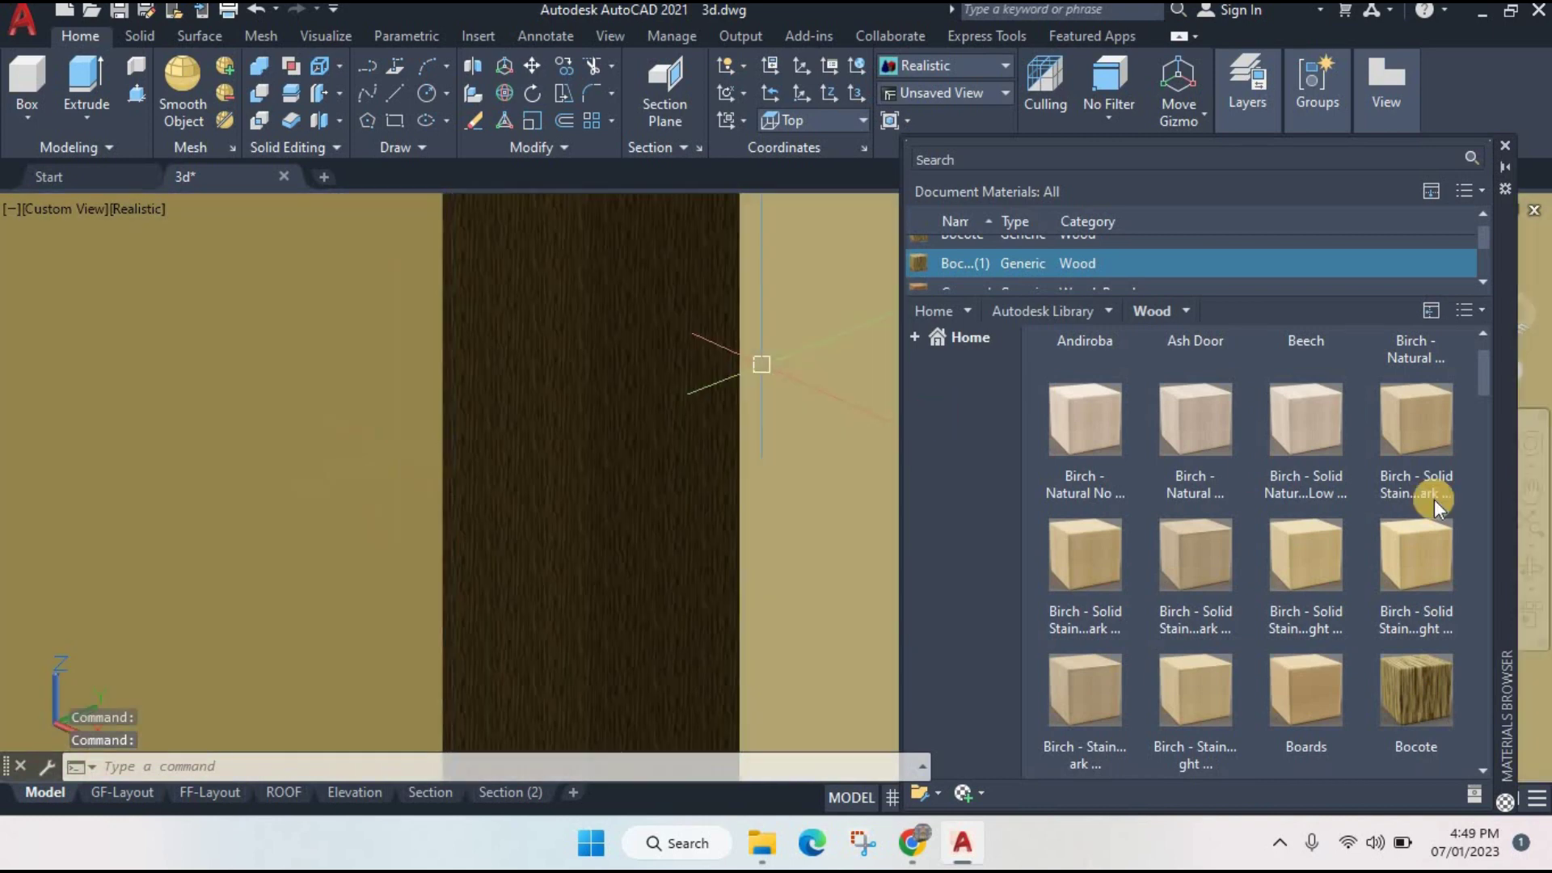
pyautogui.scroll(-3, 1366, 553)
pyautogui.scroll(-5, 1356, 556)
pyautogui.scroll(2, 1352, 544)
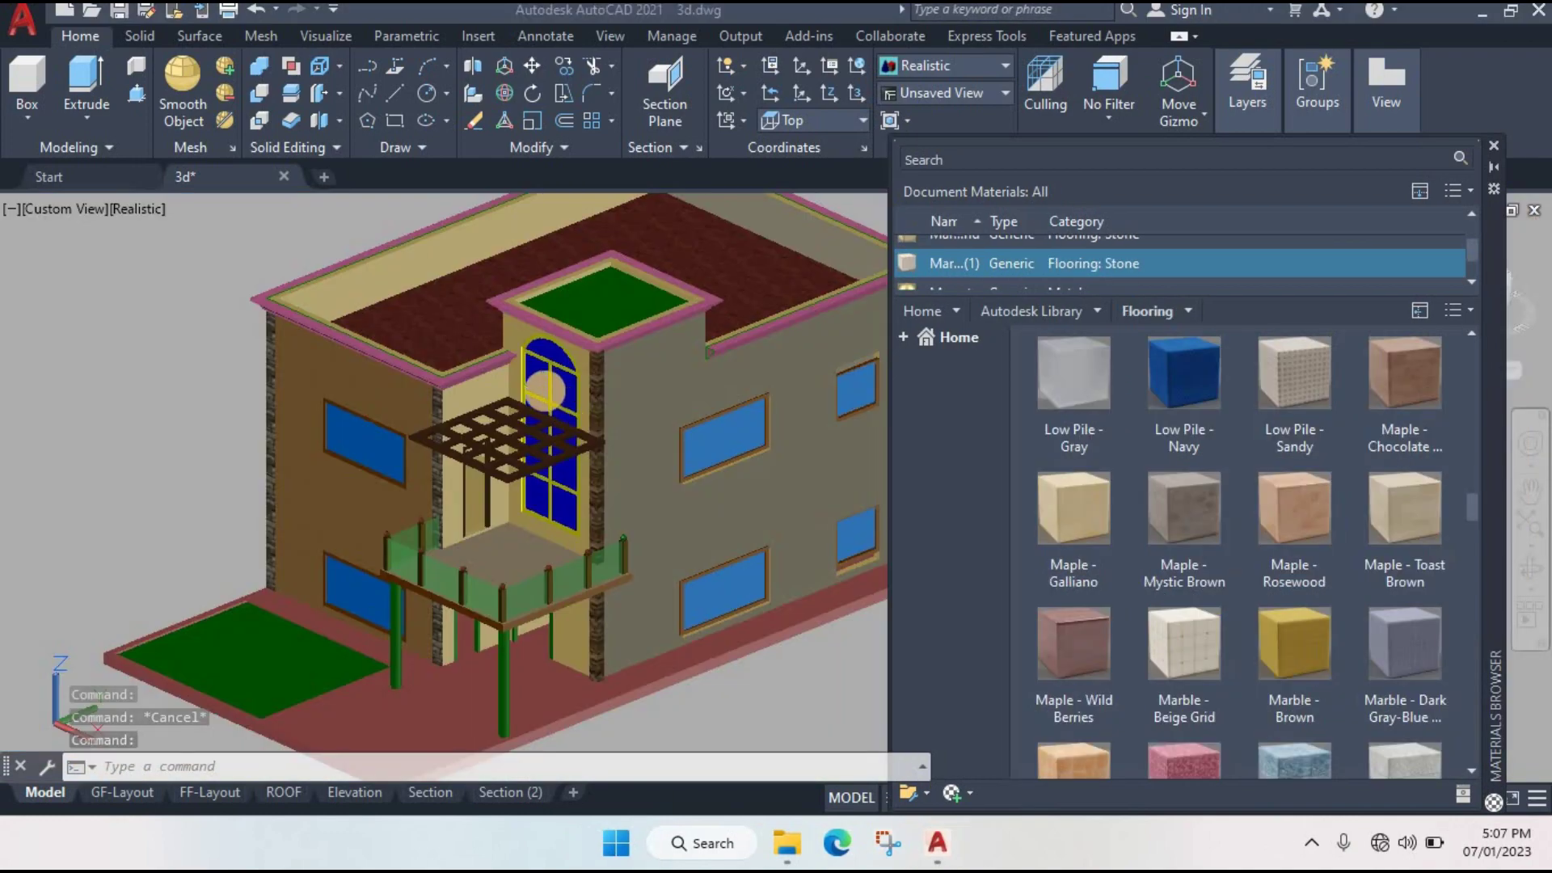
# - Apply Bocote wood from the Wood category to the upper and lower window frames
pyautogui.scroll(2, 497, 390)
pyautogui.scroll(2, 688, 349)
pyautogui.scroll(2, 737, 320)
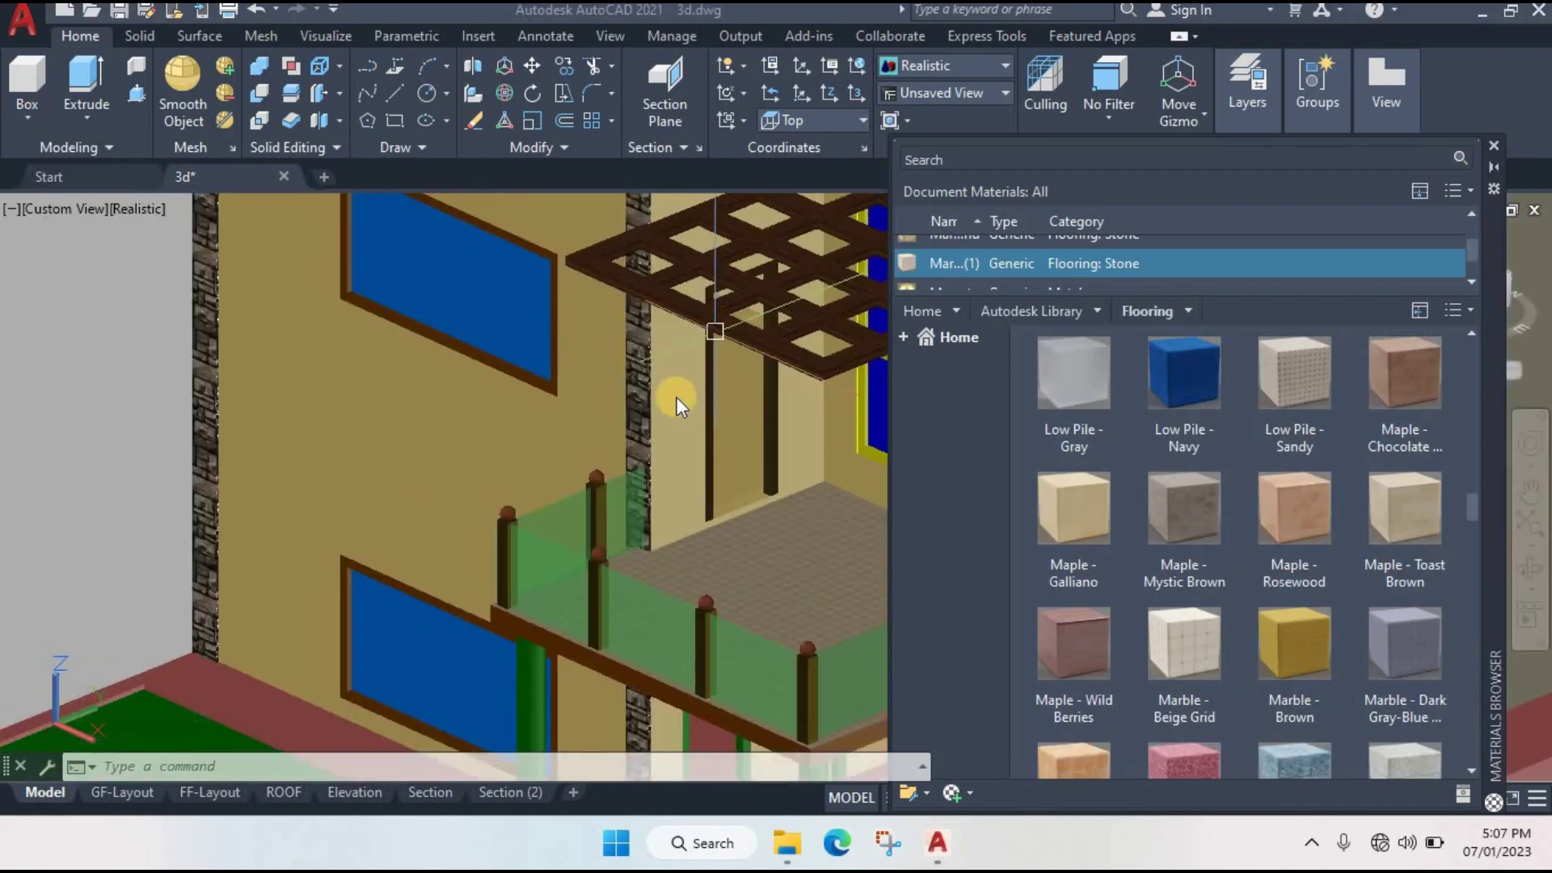
pyautogui.scroll(-4, 676, 396)
pyautogui.scroll(2, 582, 388)
pyautogui.scroll(-2, 364, 348)
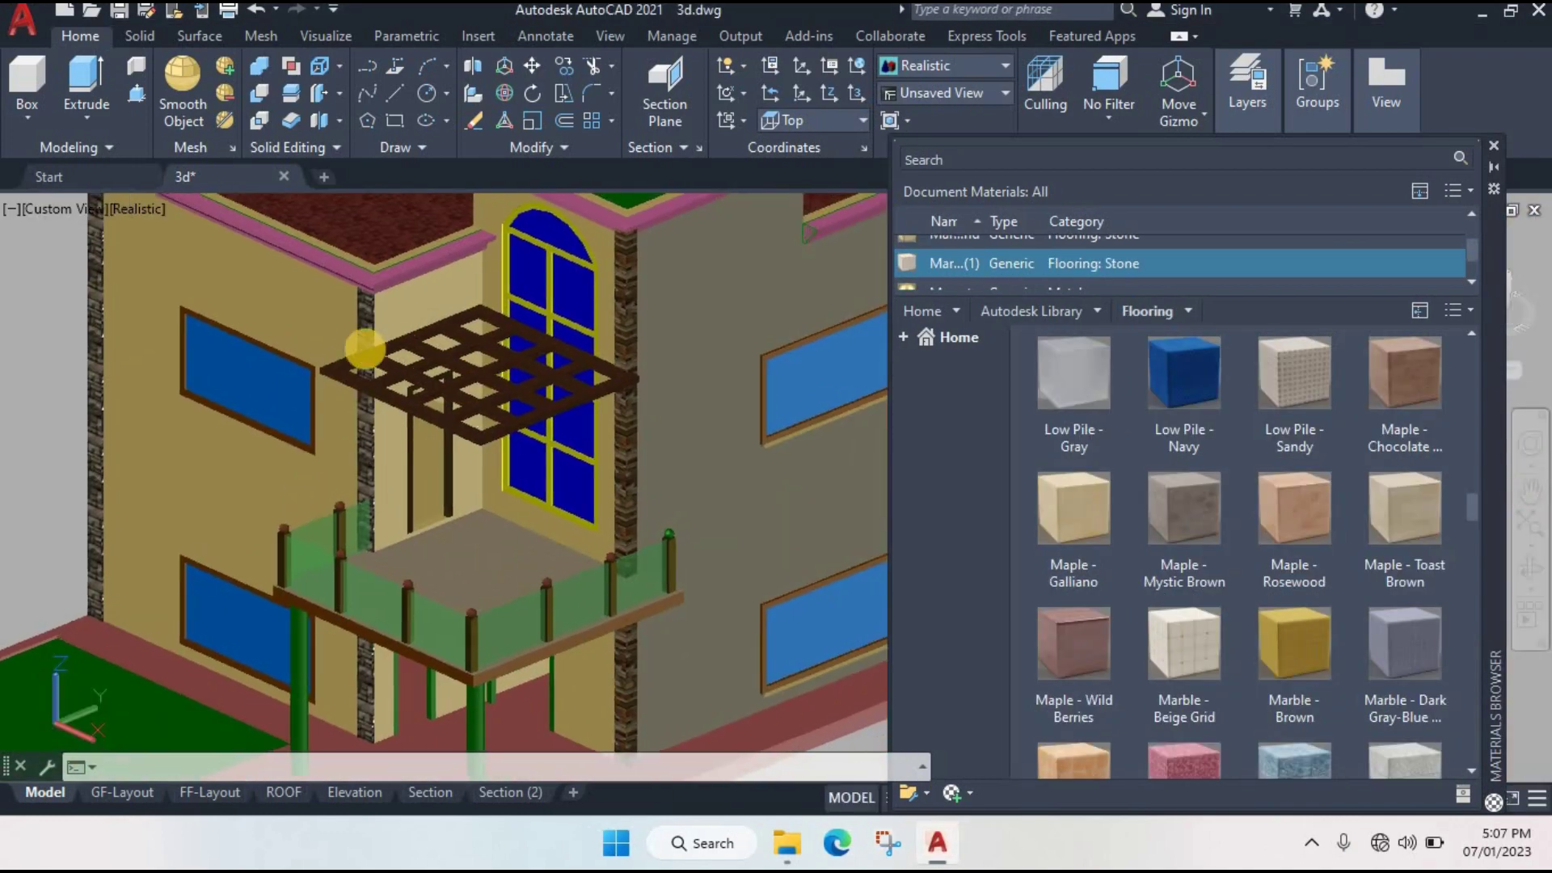
pyautogui.scroll(1, 399, 388)
pyautogui.scroll(1, 450, 399)
pyautogui.scroll(1, 454, 372)
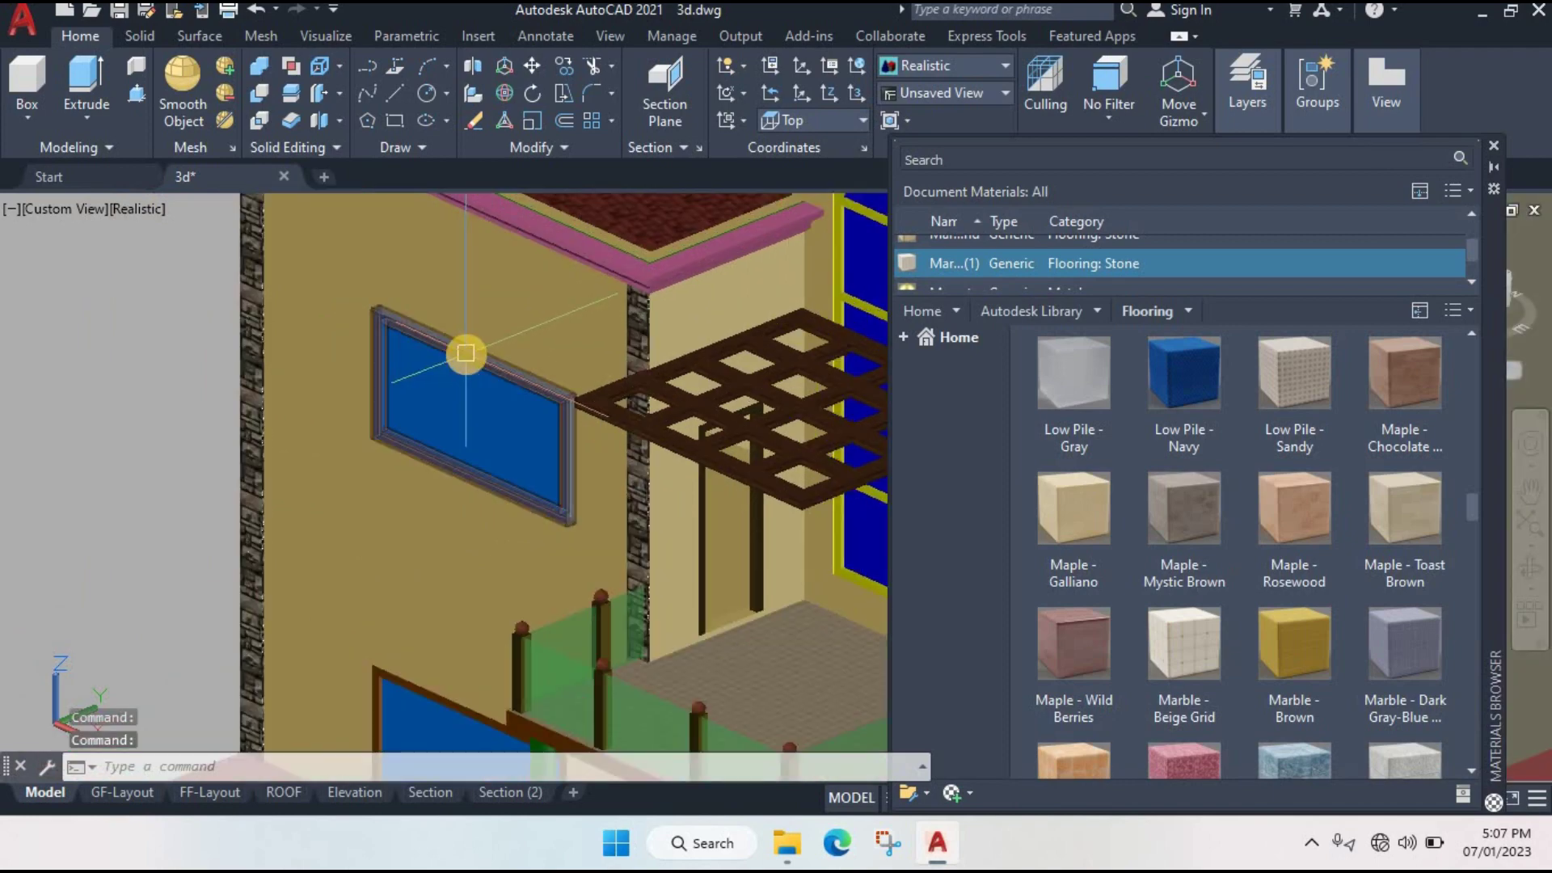
pyautogui.click(453, 372)
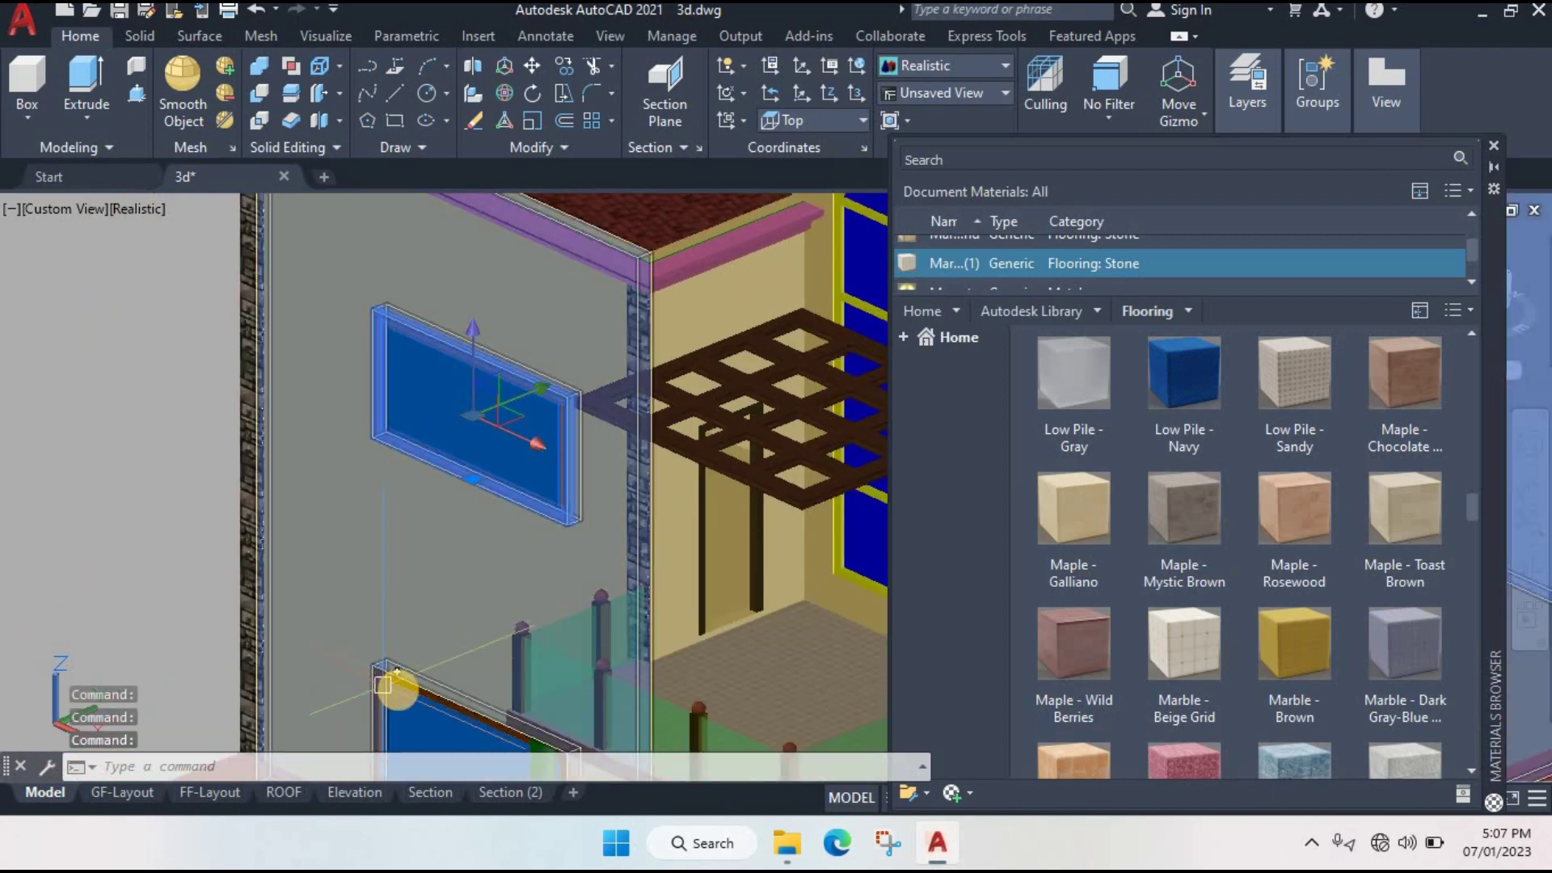
pyautogui.click(401, 683)
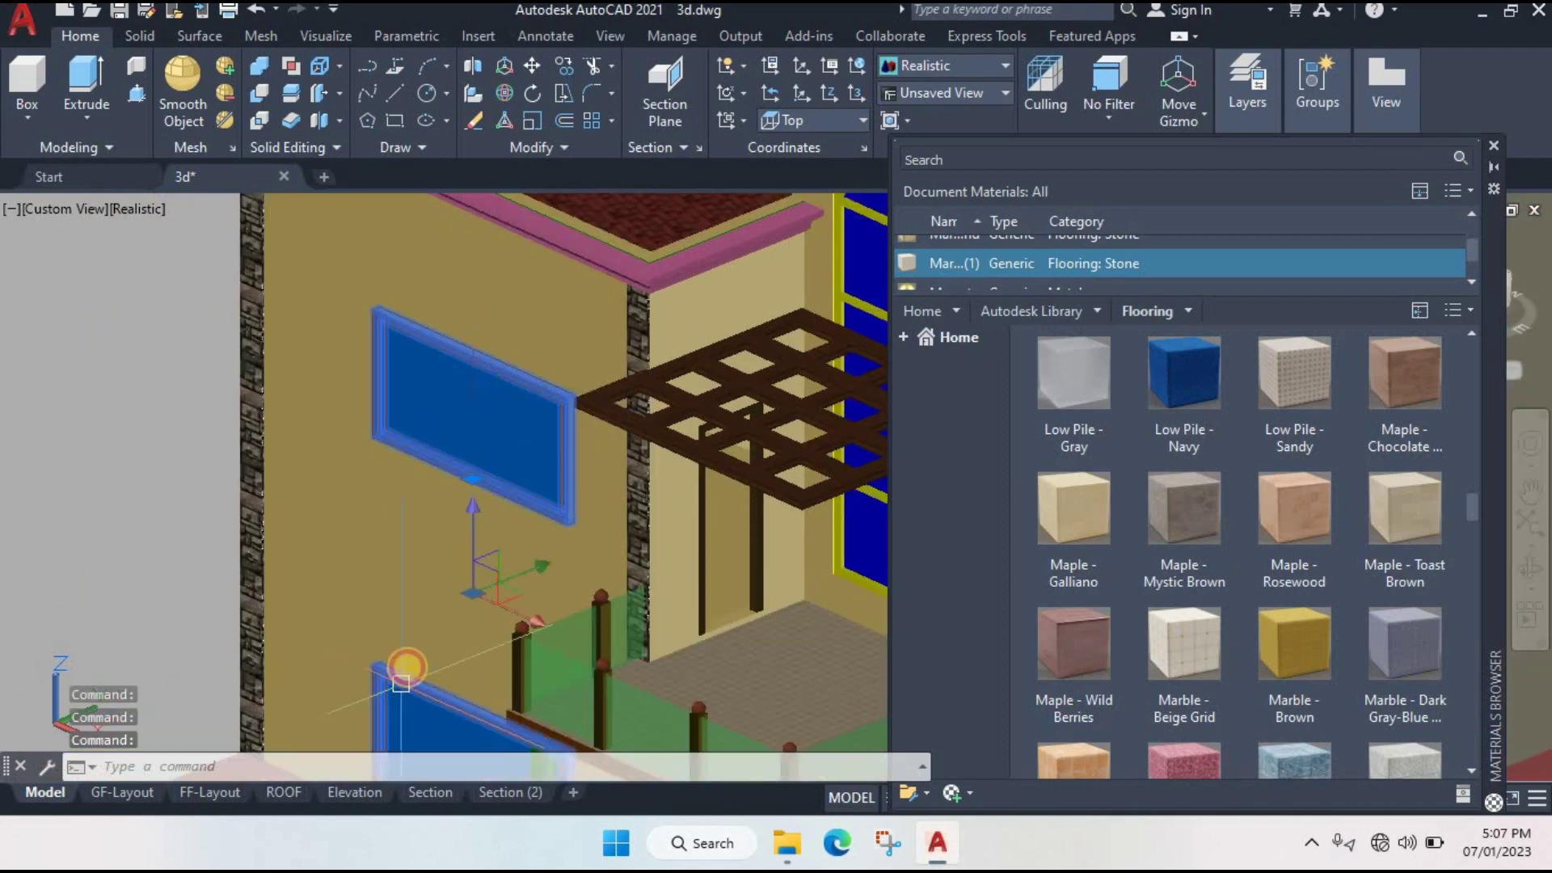
pyautogui.click(1093, 313)
pyautogui.click(1002, 838)
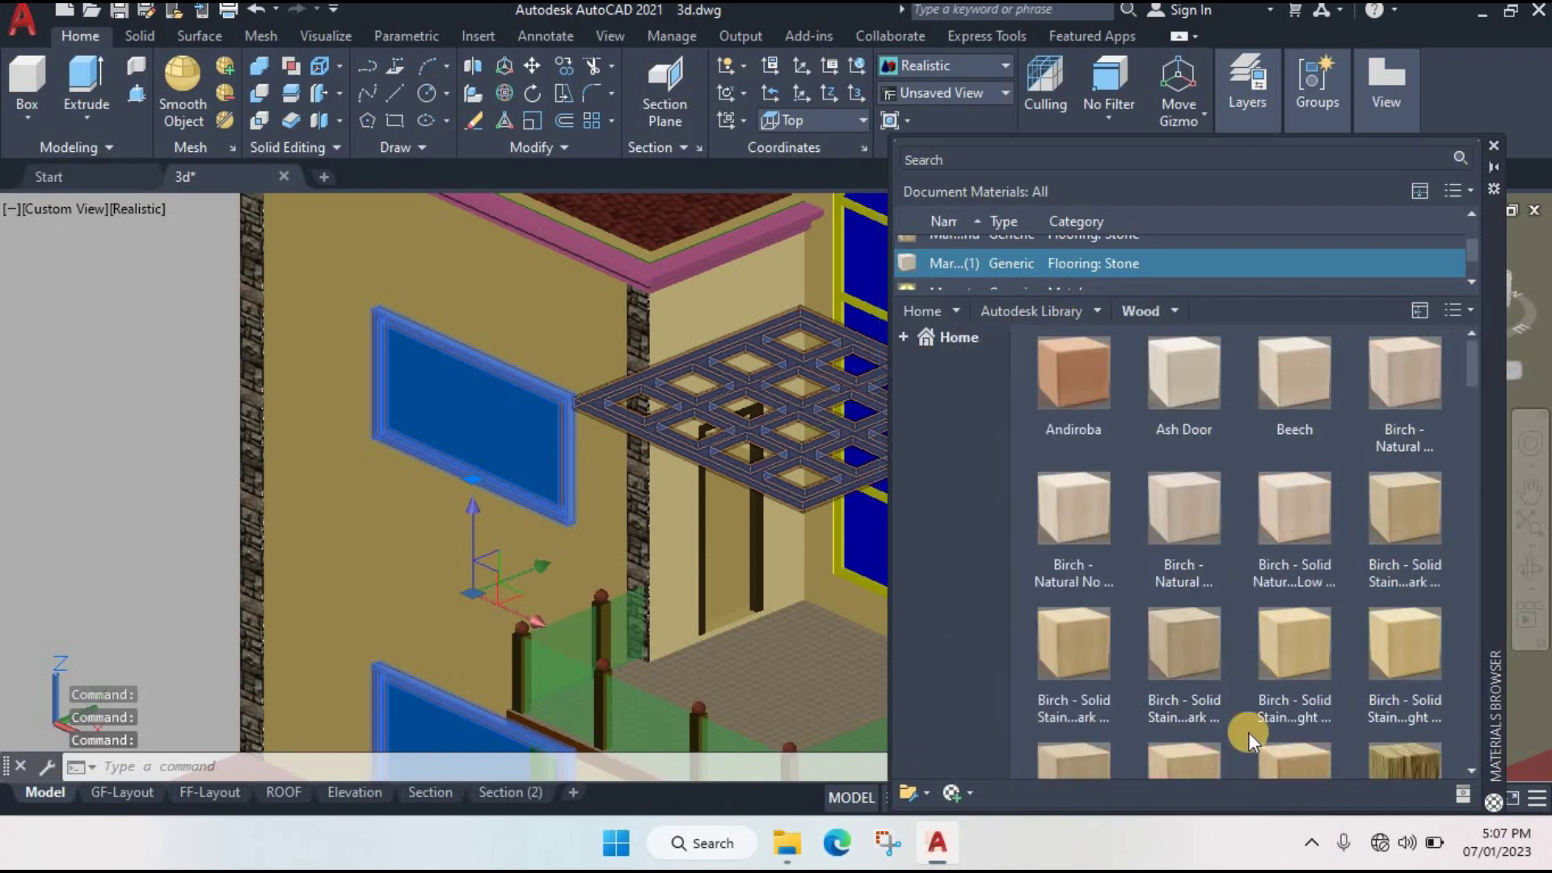
pyautogui.scroll(-2, 1379, 650)
pyautogui.scroll(-3, 1383, 598)
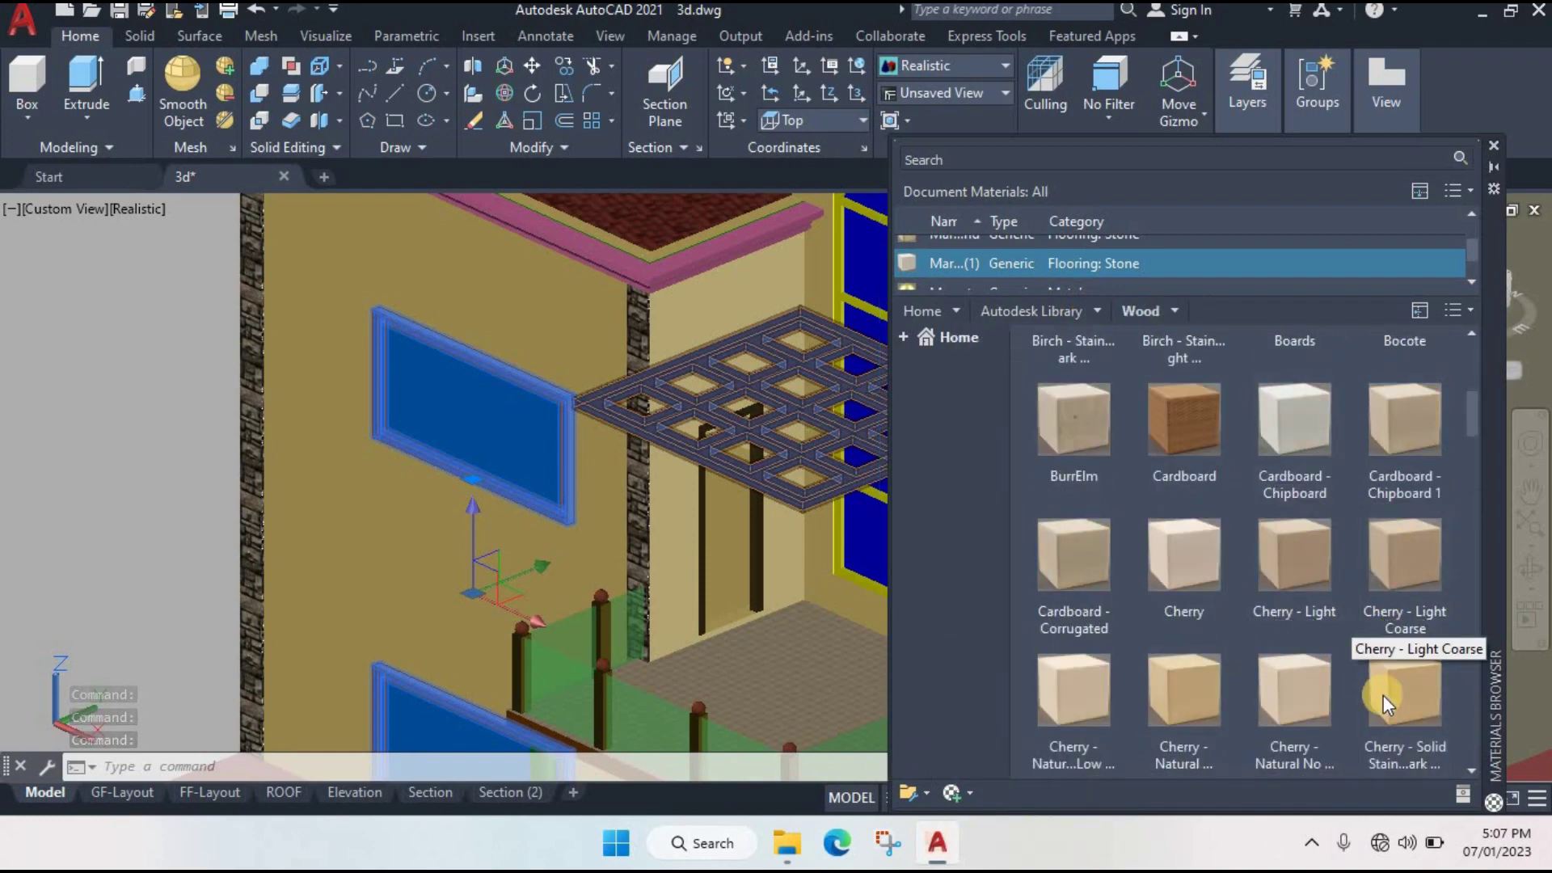
pyautogui.scroll(-3, 1384, 695)
pyautogui.scroll(-3, 1368, 675)
pyautogui.scroll(-5, 1379, 657)
pyautogui.scroll(-3, 1367, 654)
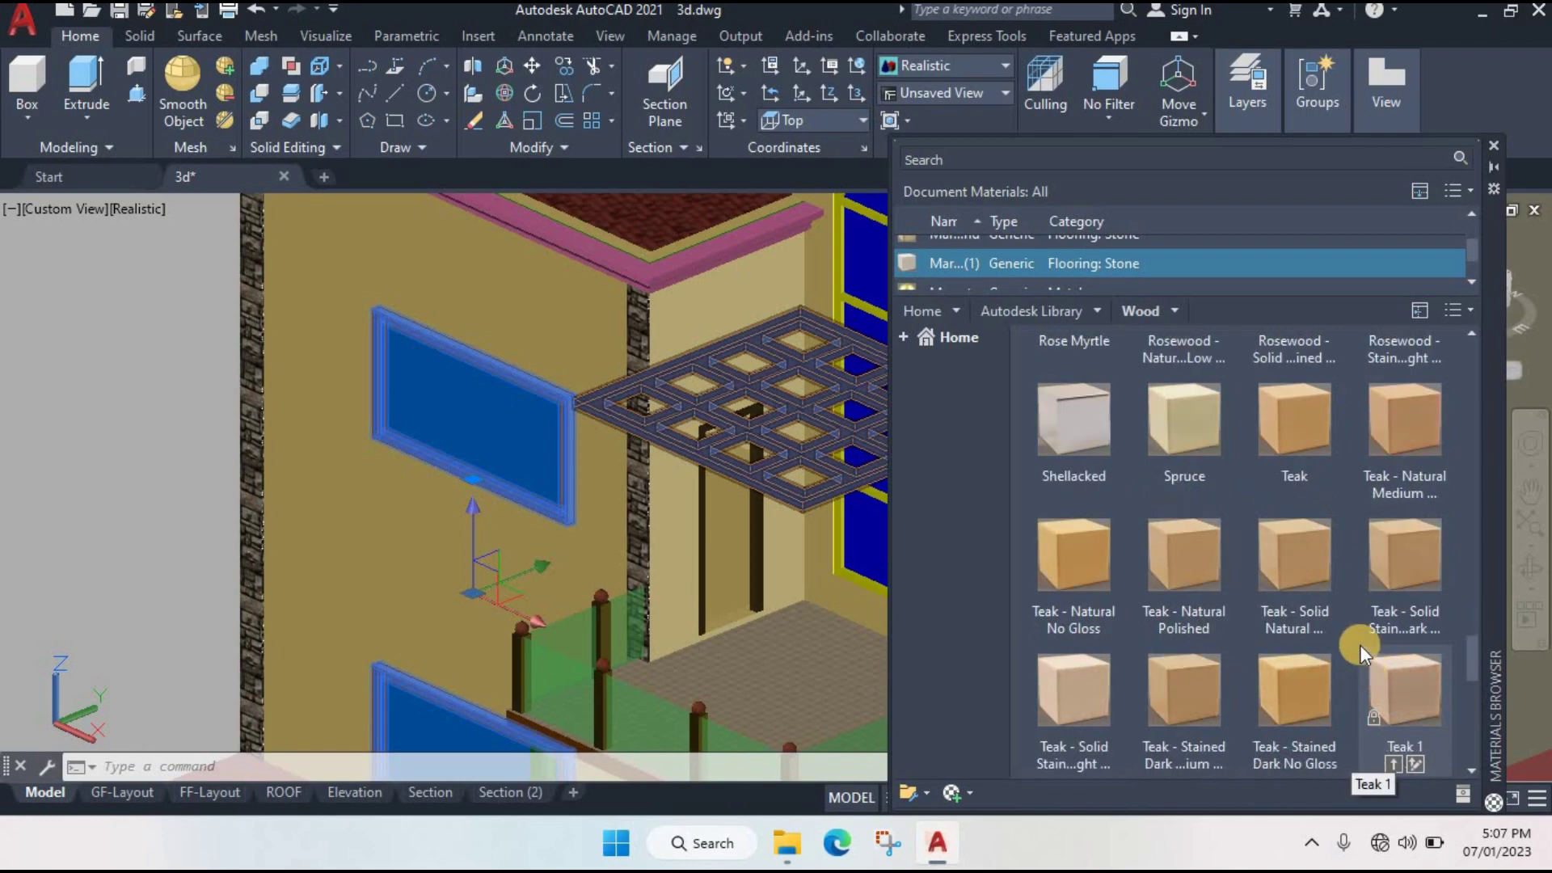
pyautogui.scroll(10, 1358, 606)
pyautogui.scroll(10, 1358, 575)
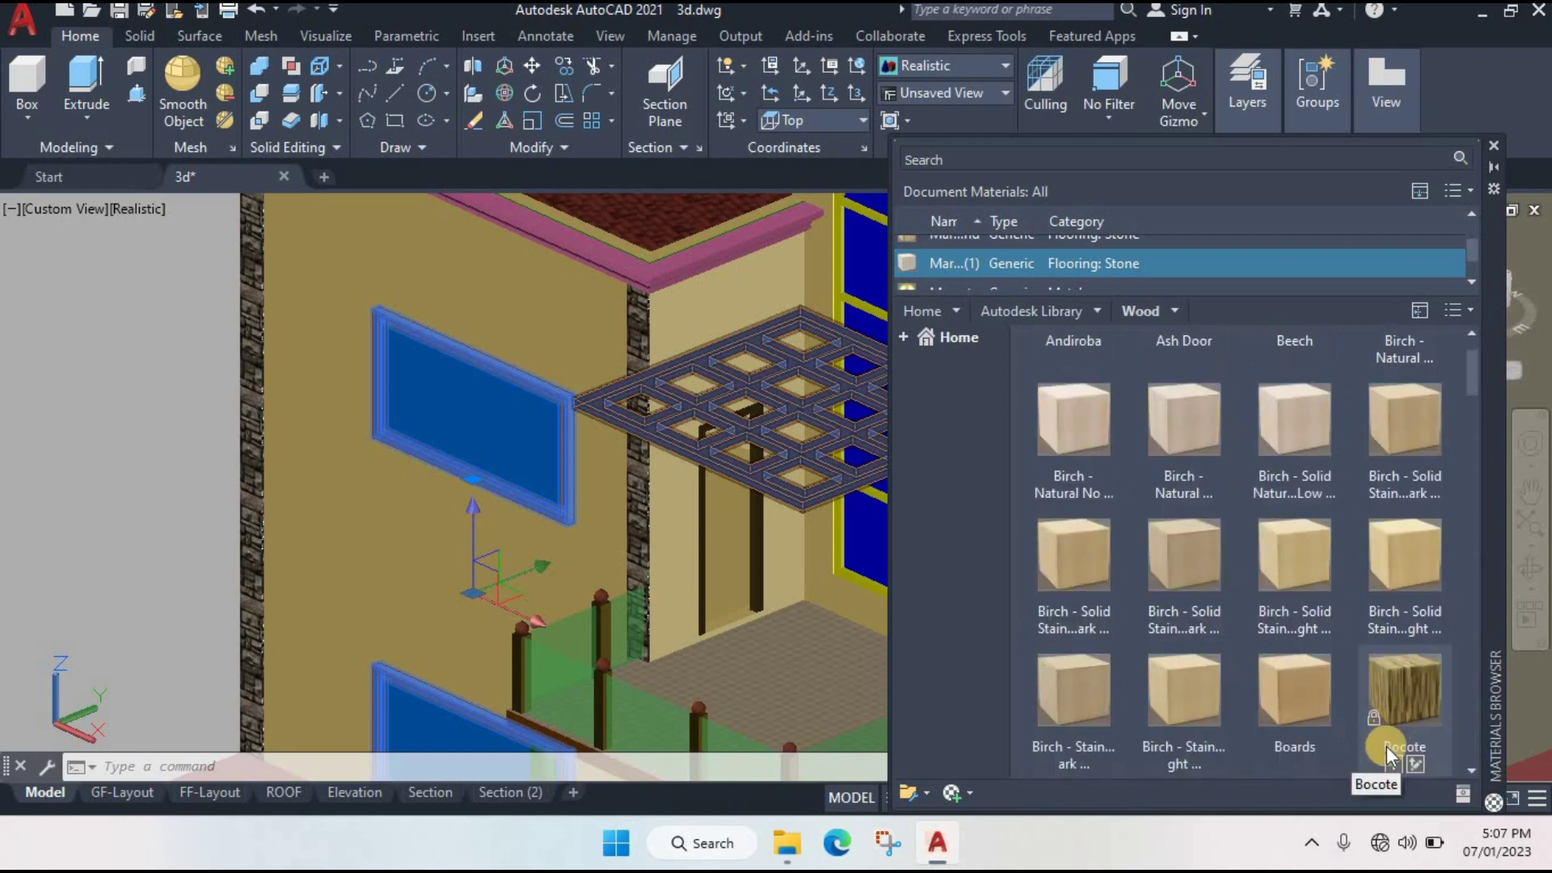
pyautogui.click(1396, 760)
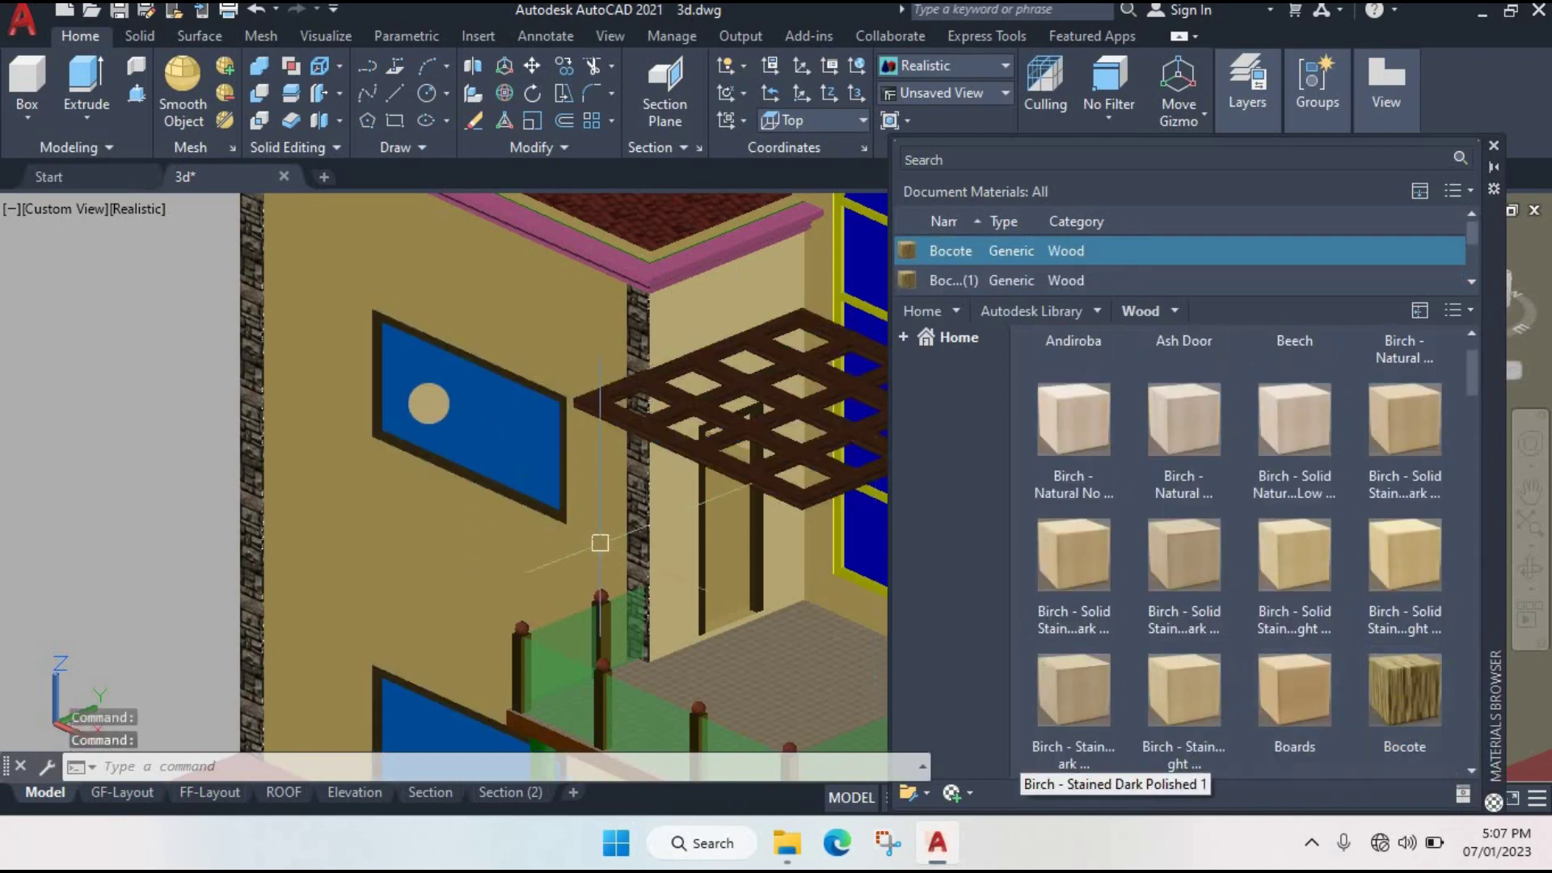
# - Apply Bocote wood to the arched balcony window frame
pyautogui.scroll(3, 384, 305)
pyautogui.scroll(2, 384, 305)
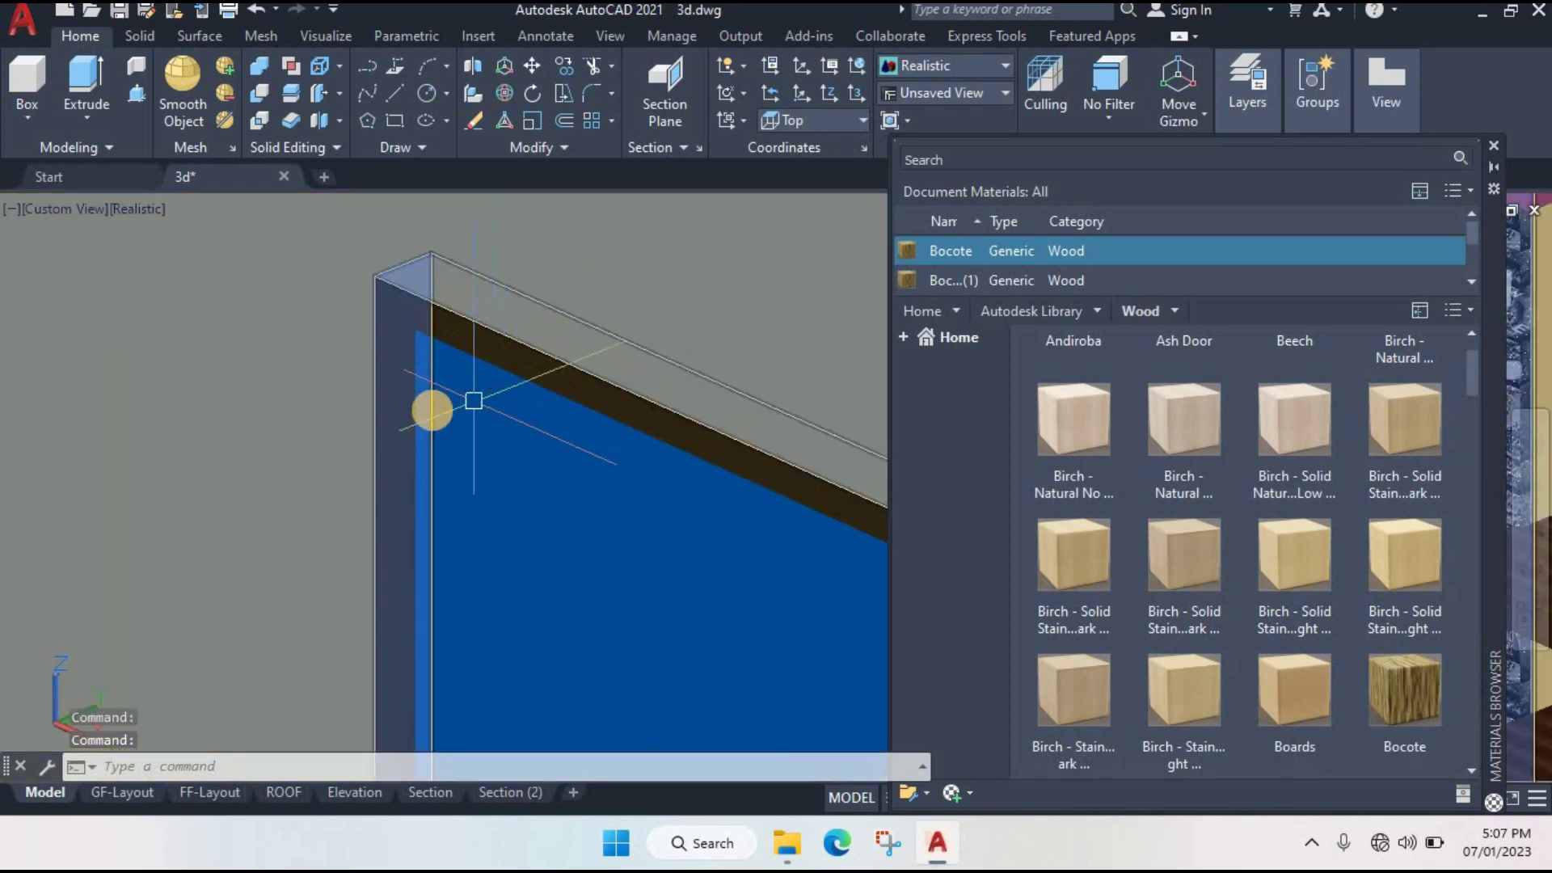
pyautogui.scroll(-5, 430, 409)
pyautogui.scroll(-3, 521, 477)
pyautogui.scroll(2, 631, 414)
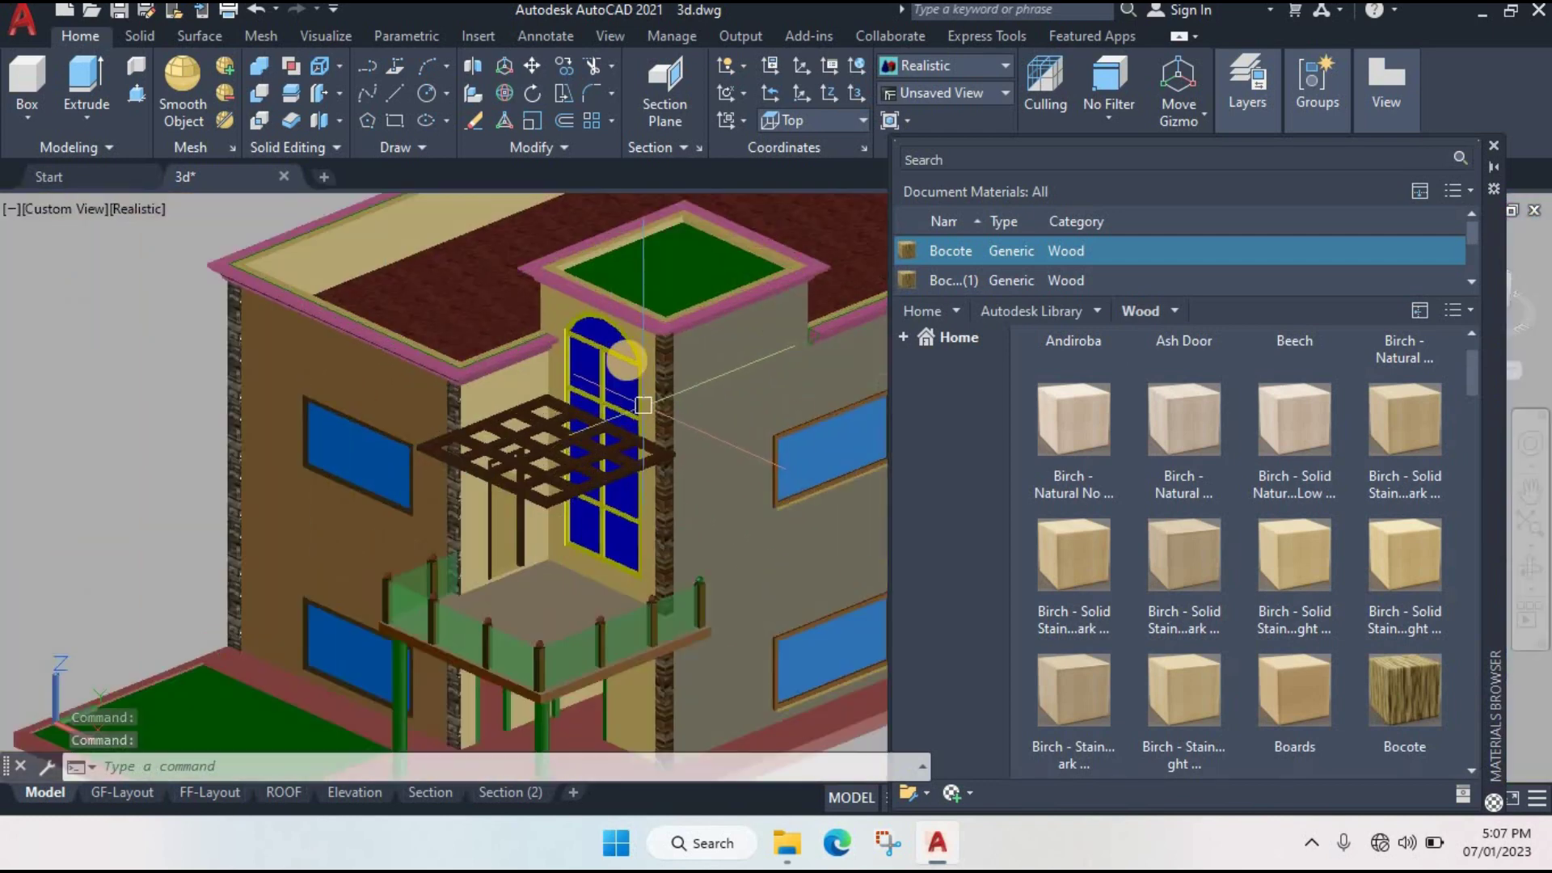
pyautogui.click(617, 356)
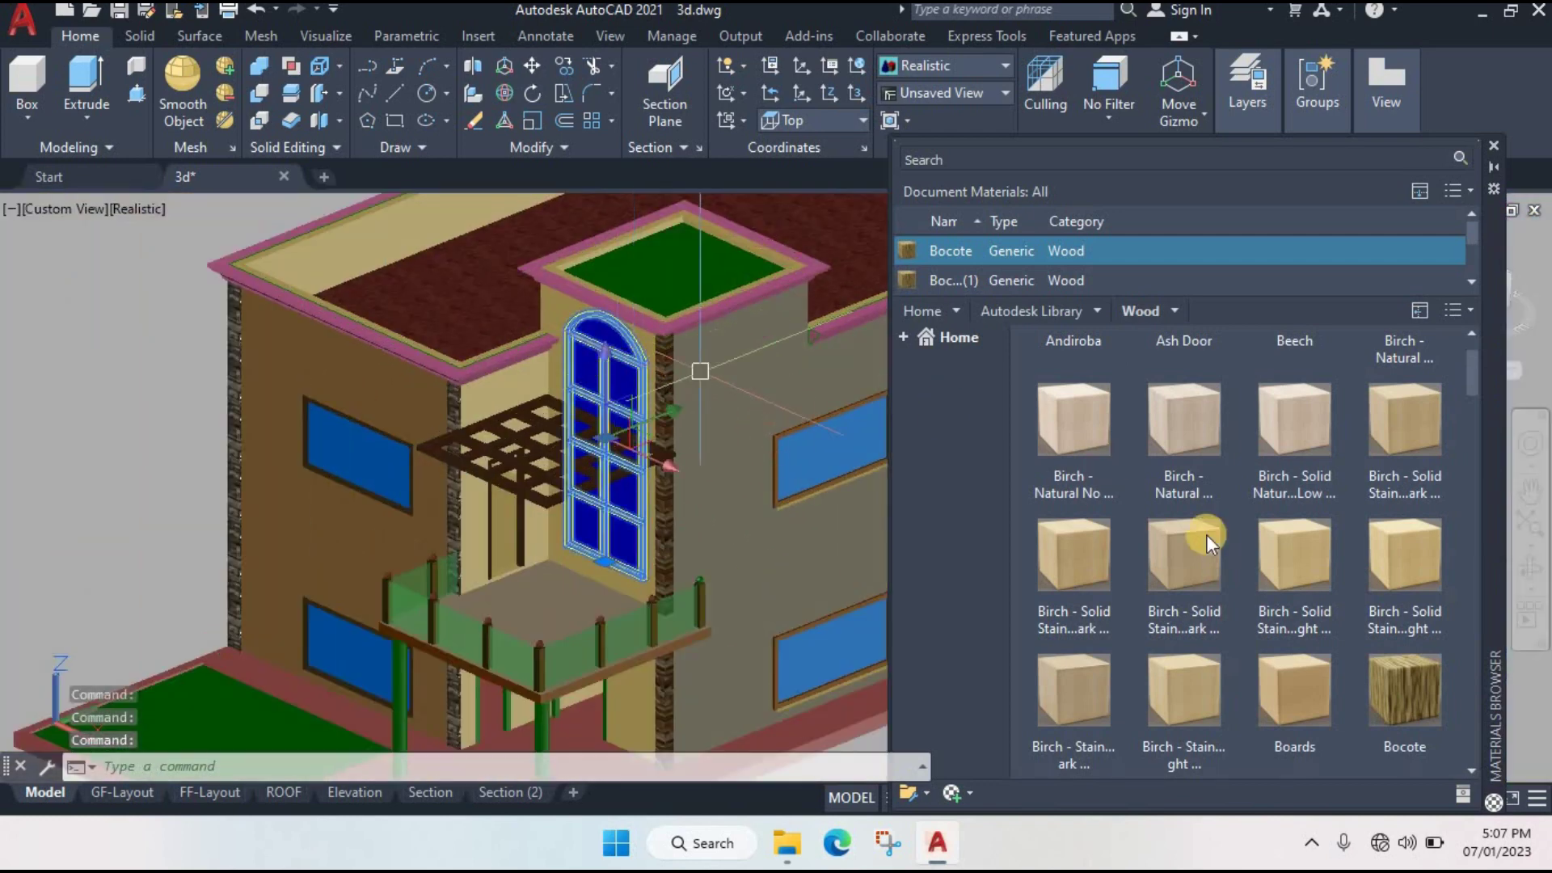
pyautogui.click(1393, 766)
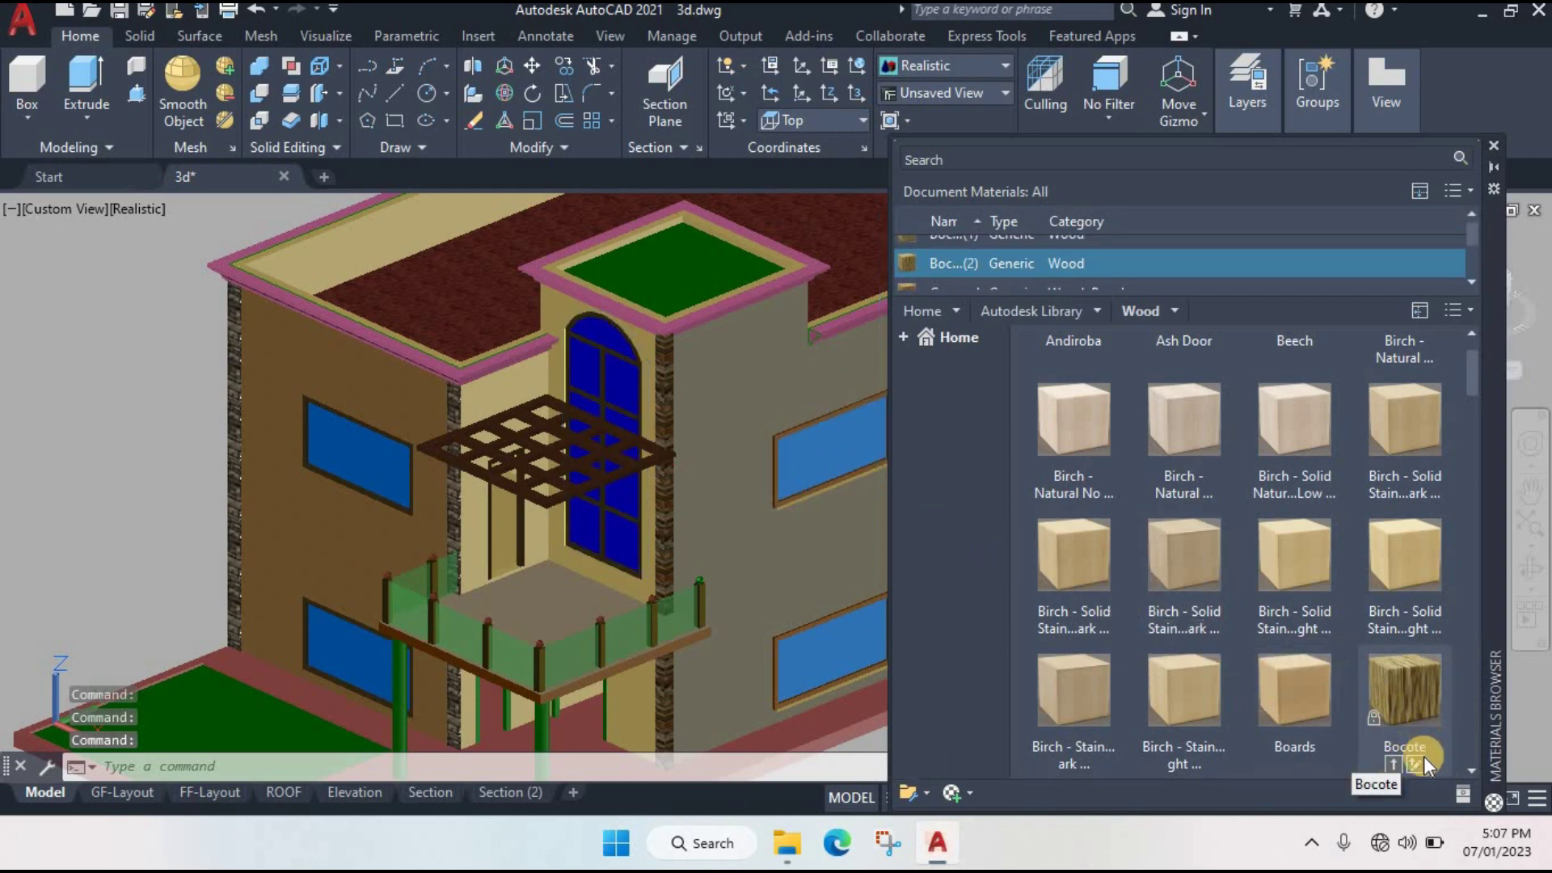
# - Browse the Metal materials with the wall and roof slab selected, then cancel
pyautogui.click(1394, 768)
pyautogui.click(790, 430)
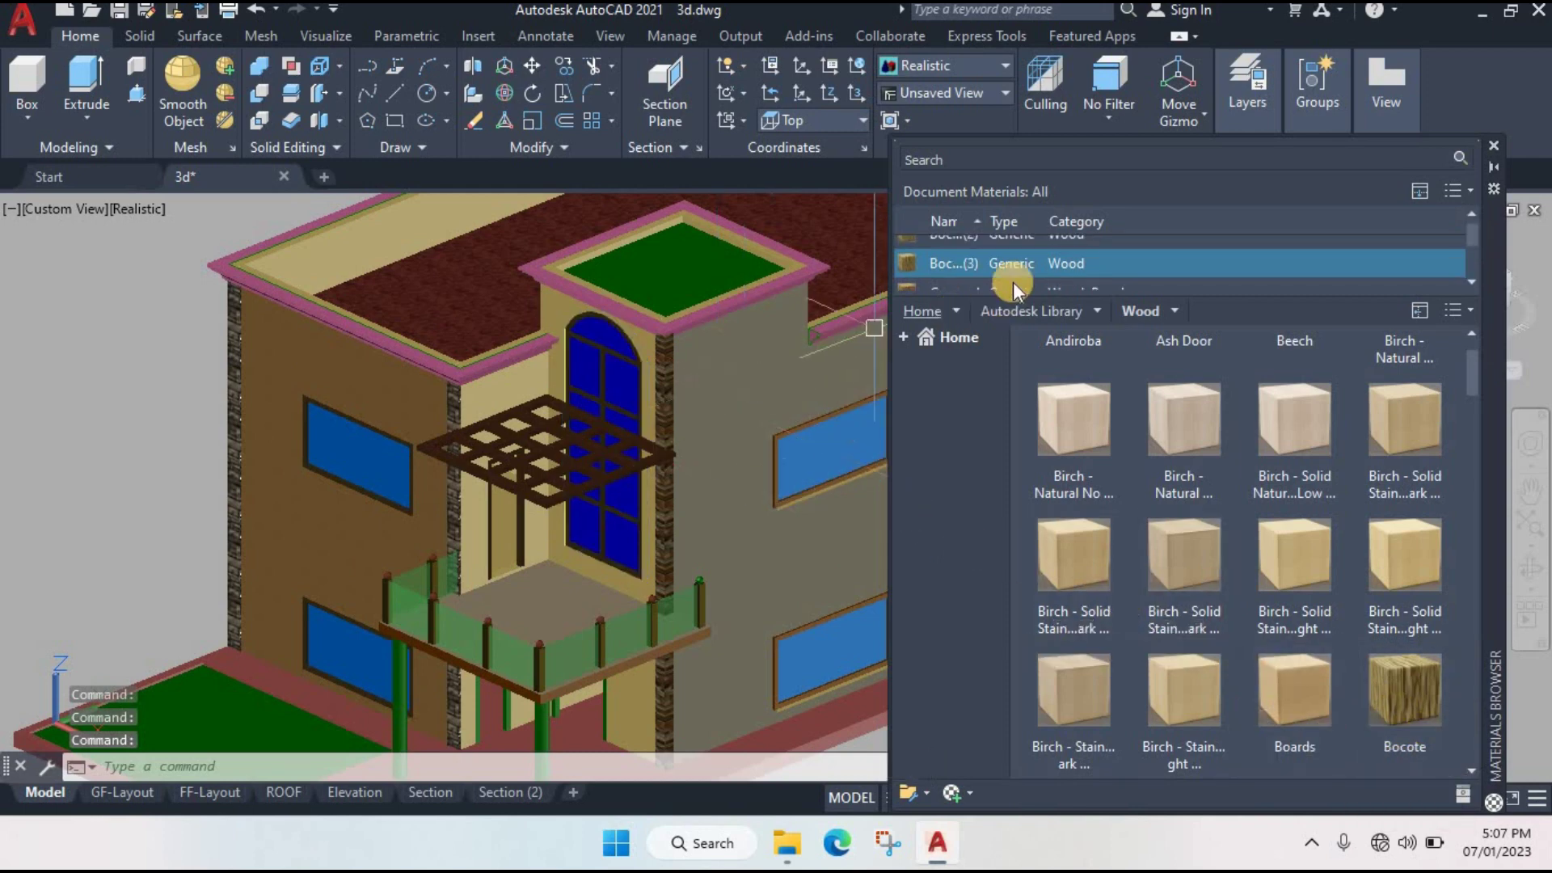
pyautogui.click(1096, 311)
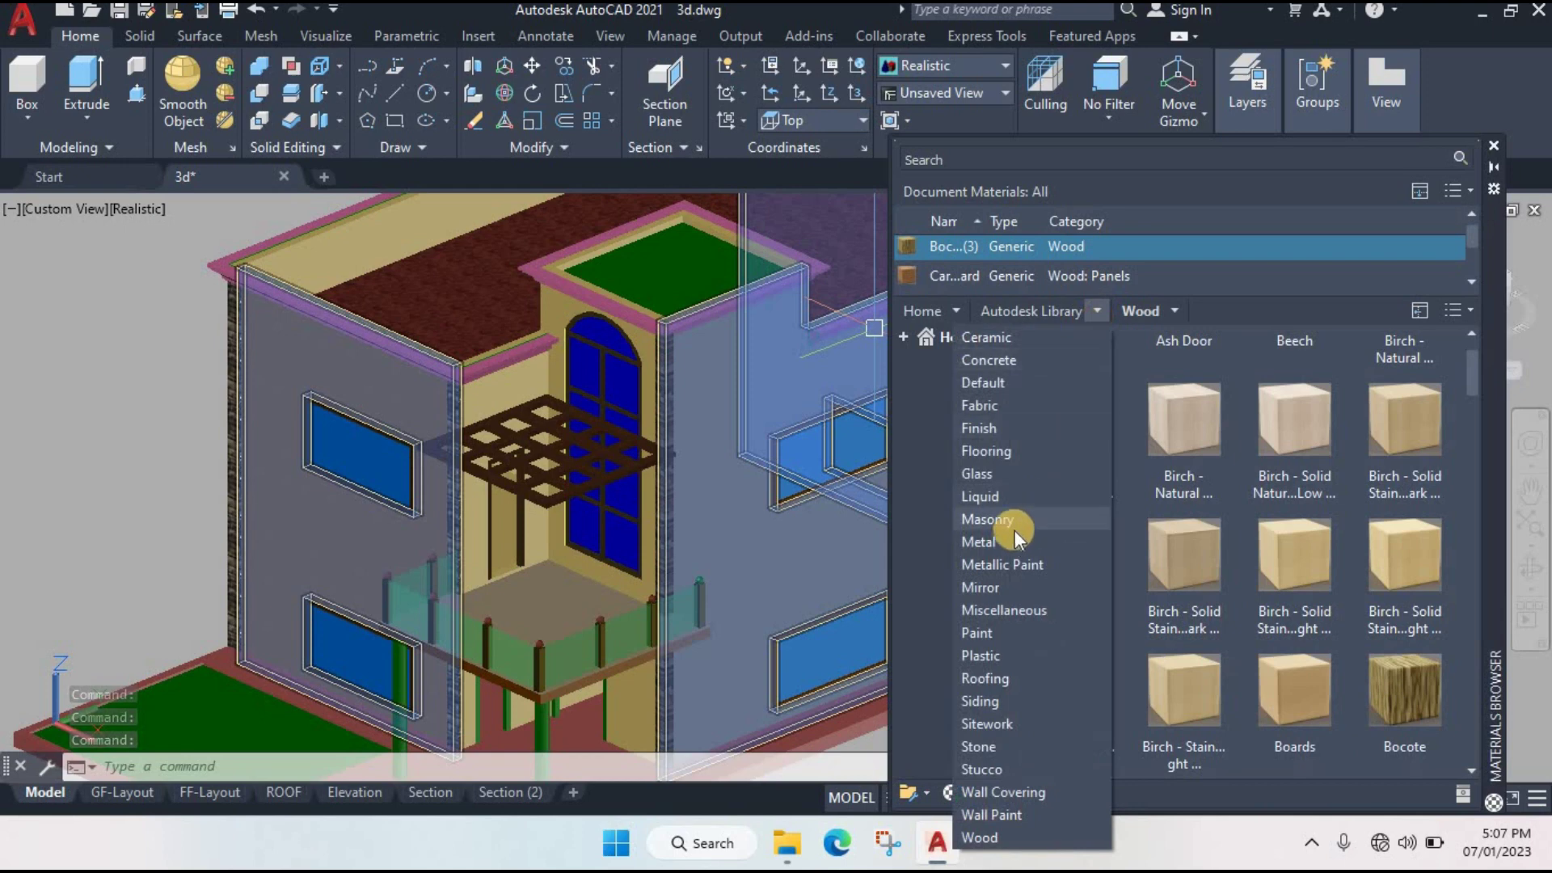
pyautogui.click(1124, 531)
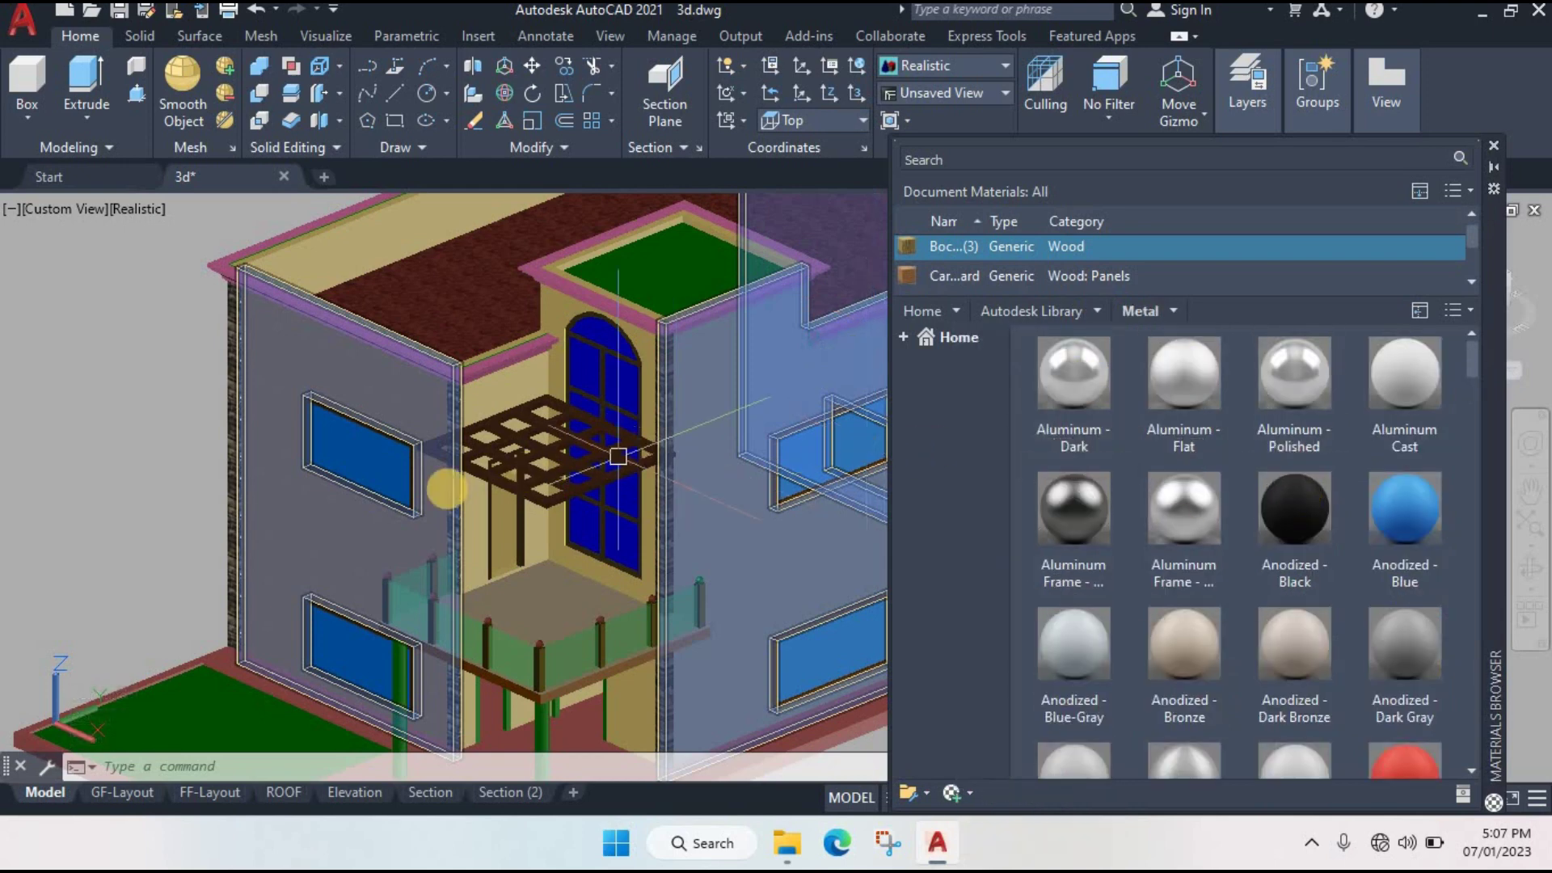
pyautogui.press('Escape')
pyautogui.press('Escape')
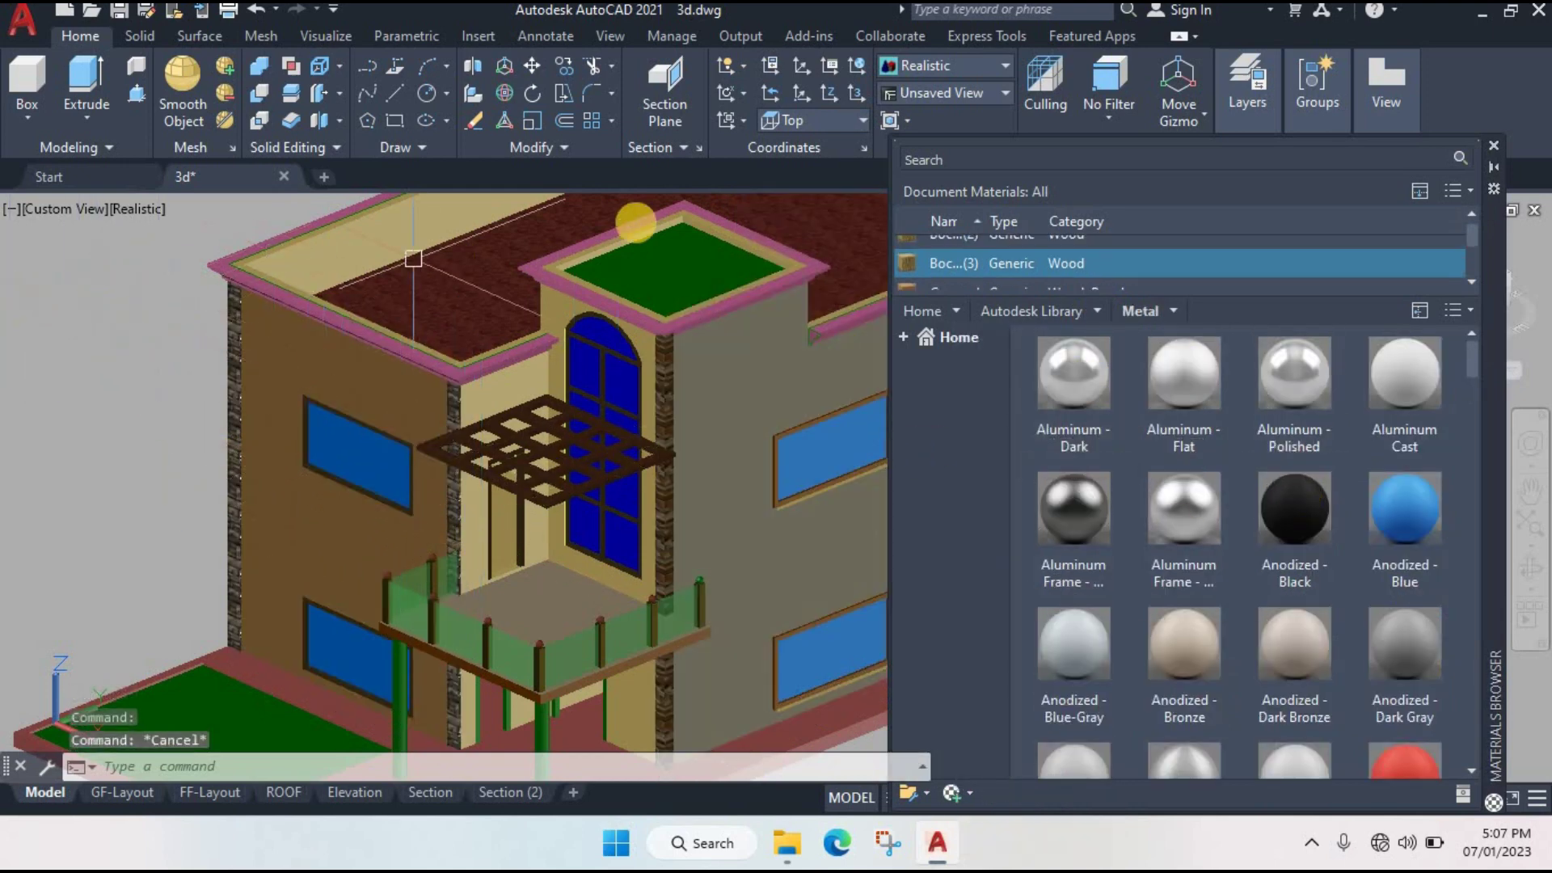
pyautogui.click(392, 274)
pyautogui.press('Escape')
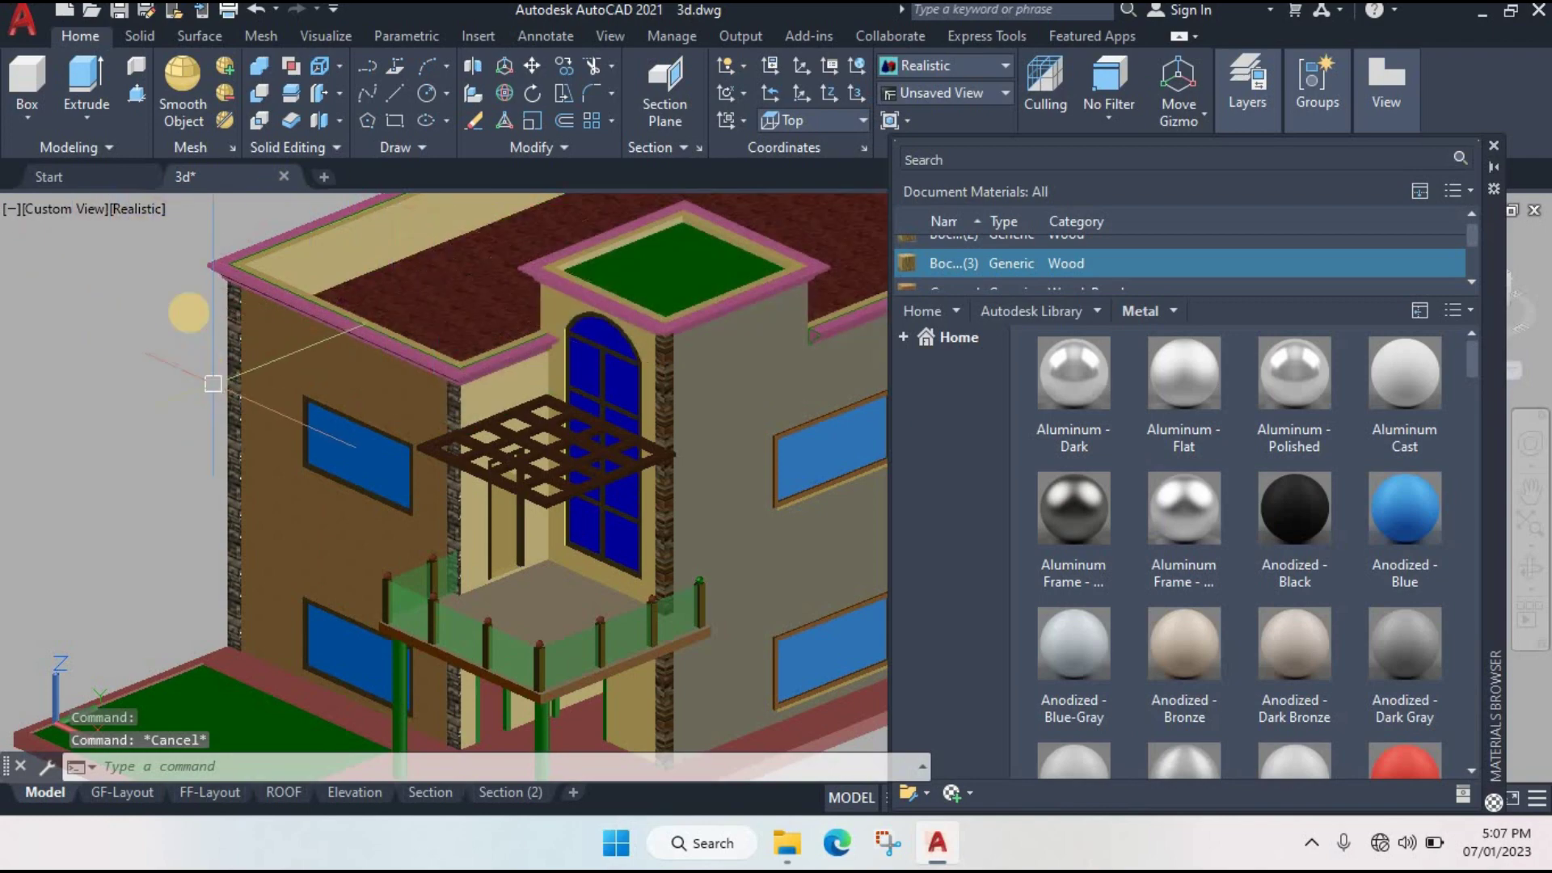
# - Bring the lawn slab into view and select its top face using the Face filter
pyautogui.moveTo(213, 383); pyautogui.dragTo(185, 246, button='middle')
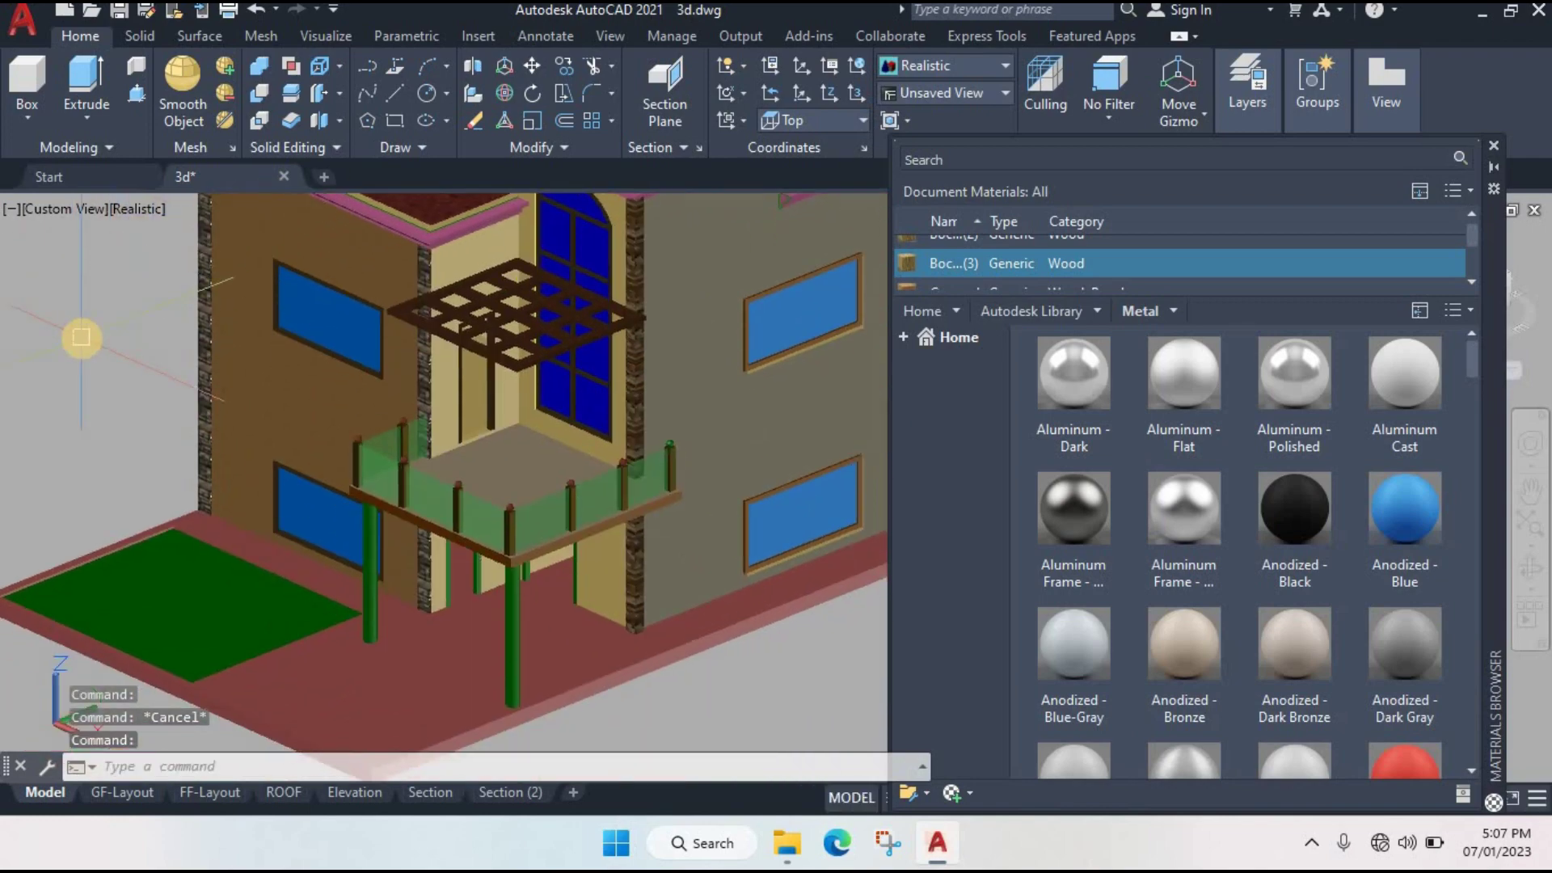
pyautogui.moveTo(119, 492); pyautogui.dragTo(267, 481, button='middle')
pyautogui.scroll(3, 267, 480)
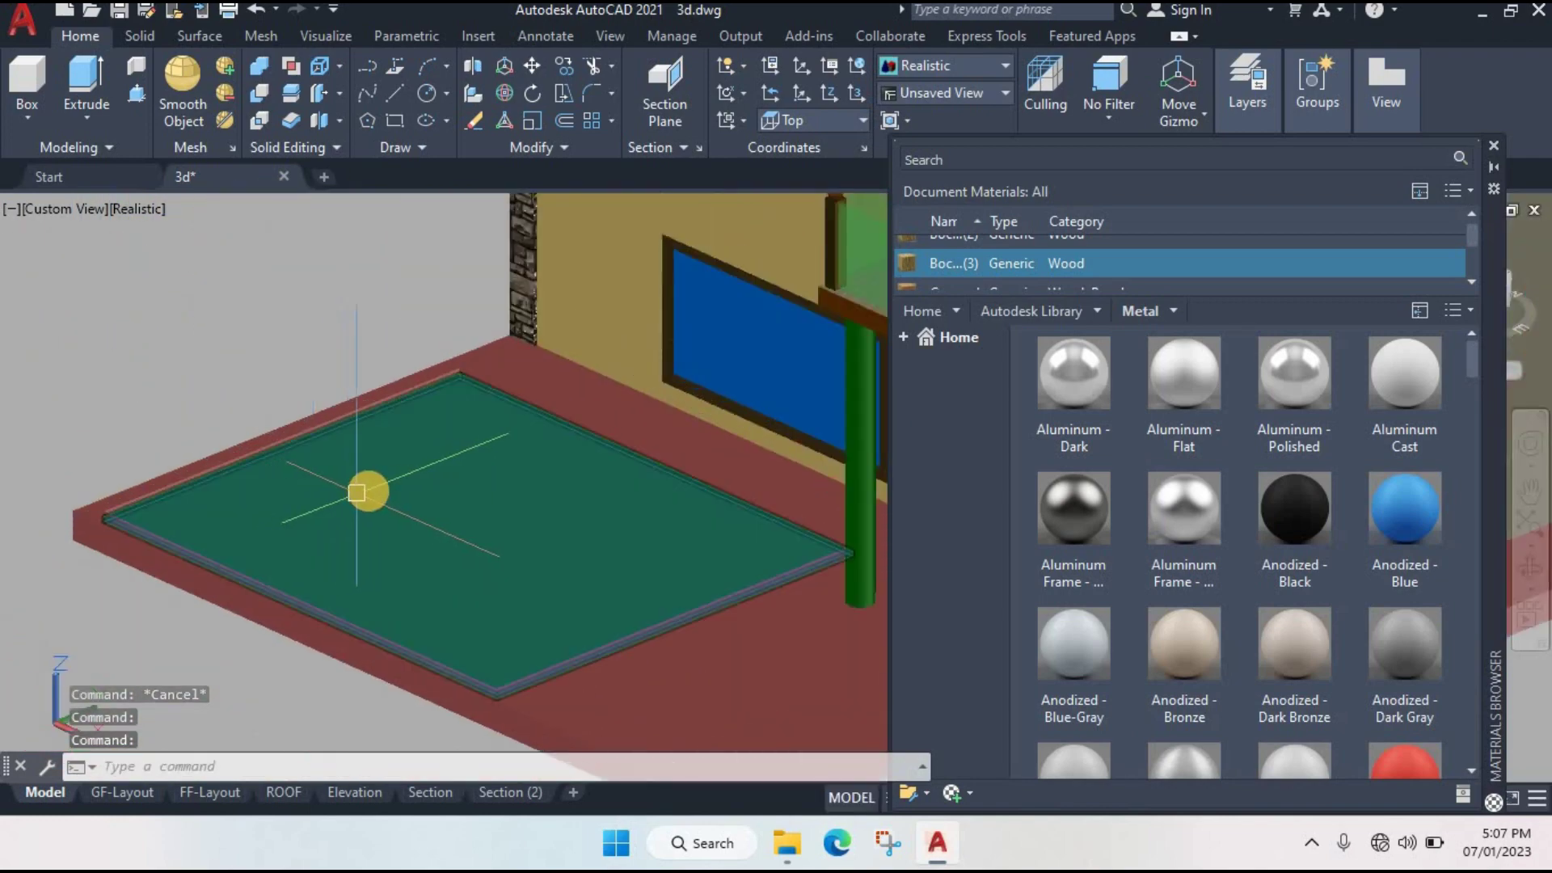
pyautogui.click(1109, 118)
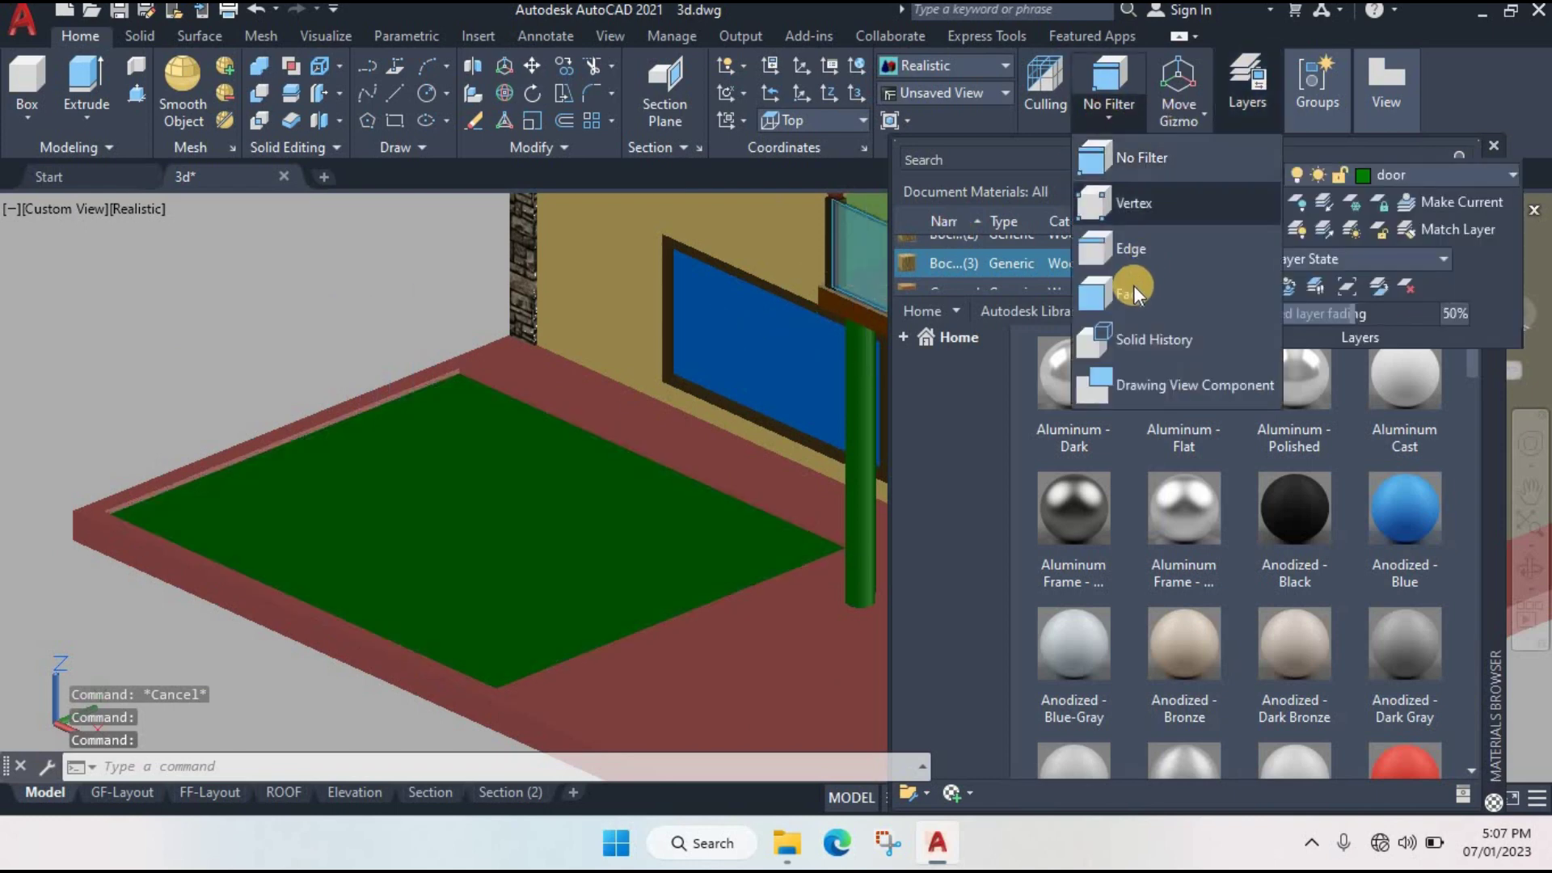
pyautogui.click(513, 476)
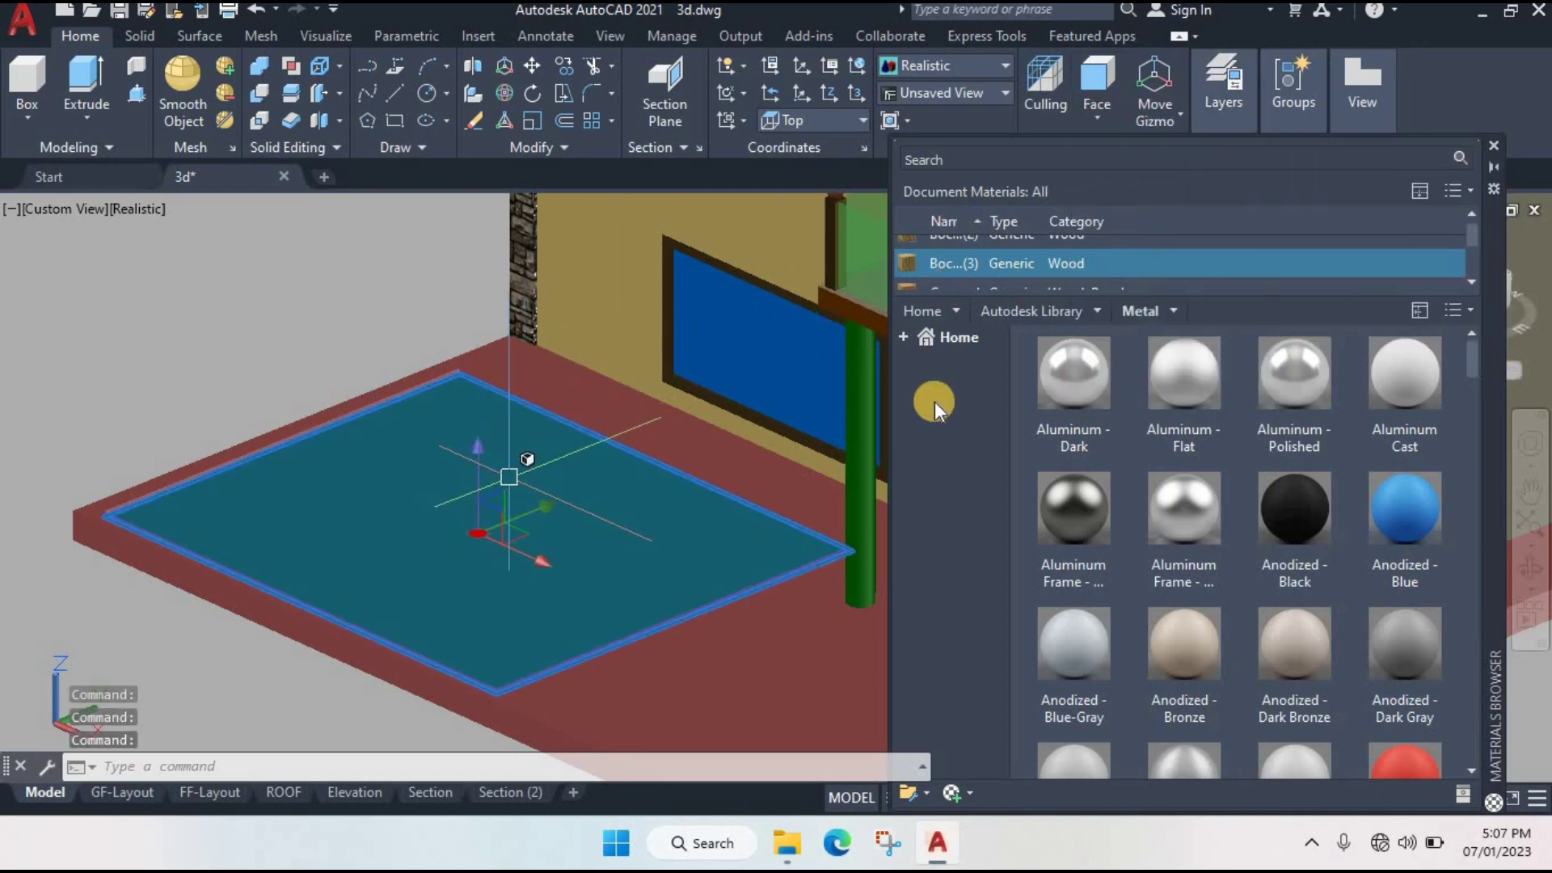
# - Apply Grass - Dark Rye from the Sitework category to the slab face
pyautogui.click(1096, 311)
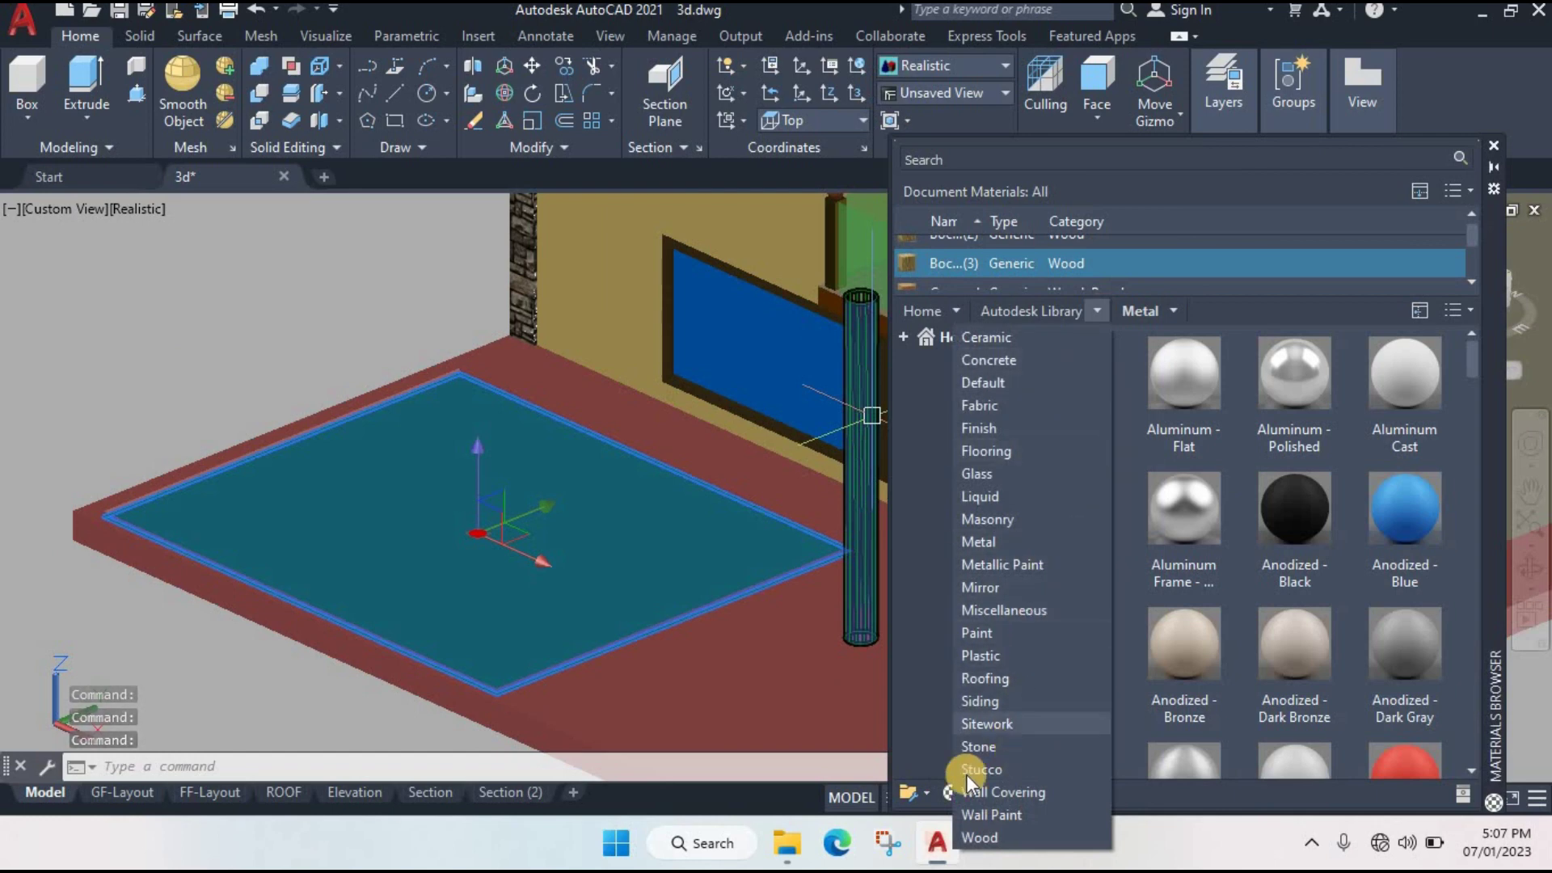
pyautogui.click(1009, 725)
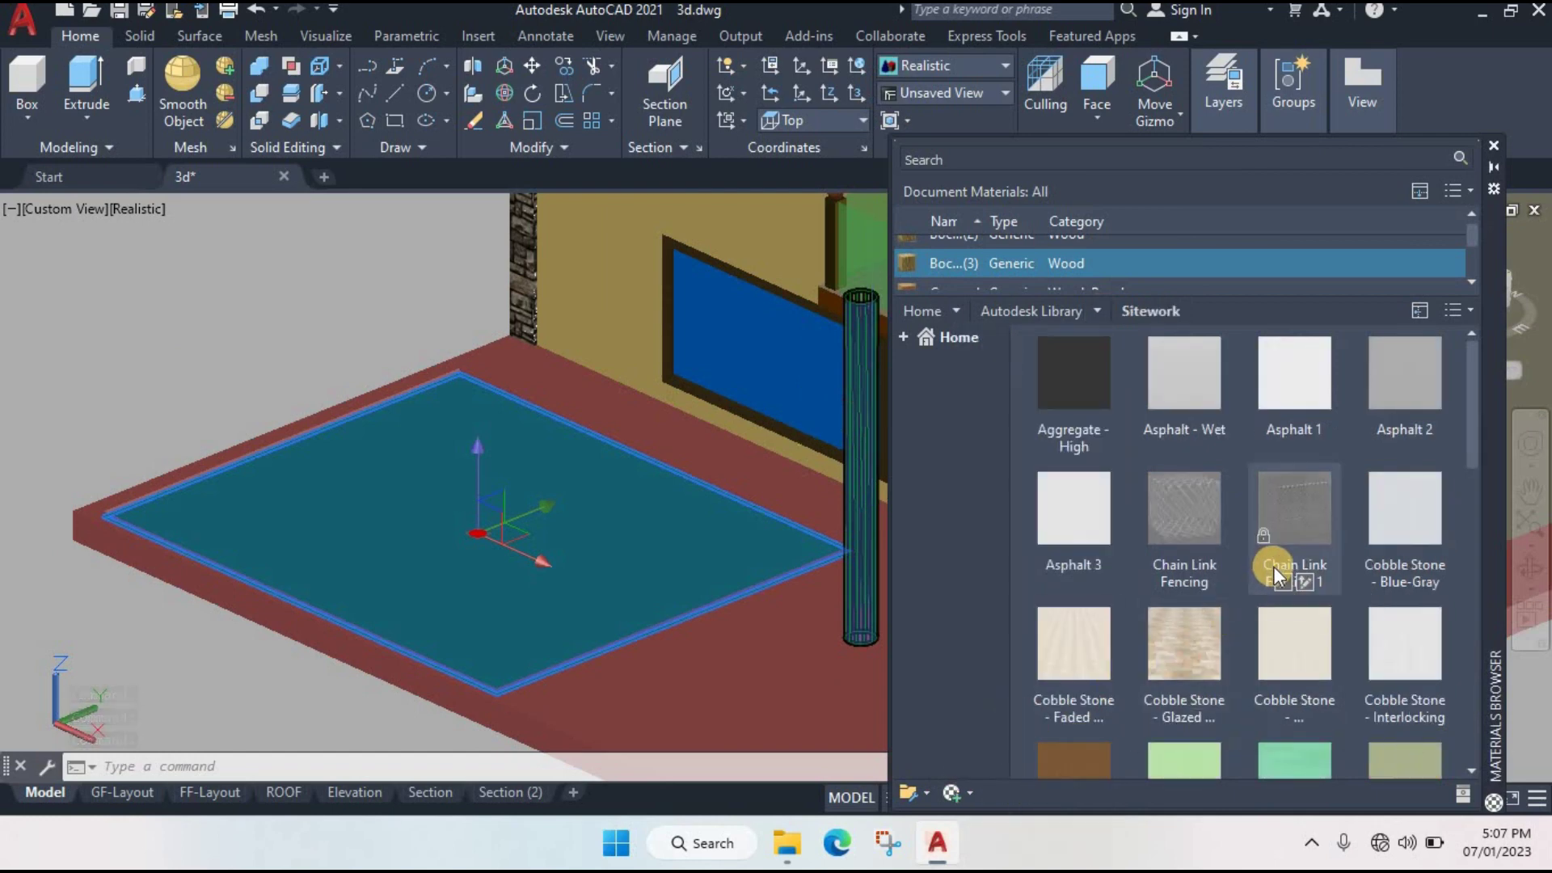
pyautogui.scroll(-10, 1273, 564)
pyautogui.scroll(3, 1273, 561)
pyautogui.scroll(-3, 1294, 554)
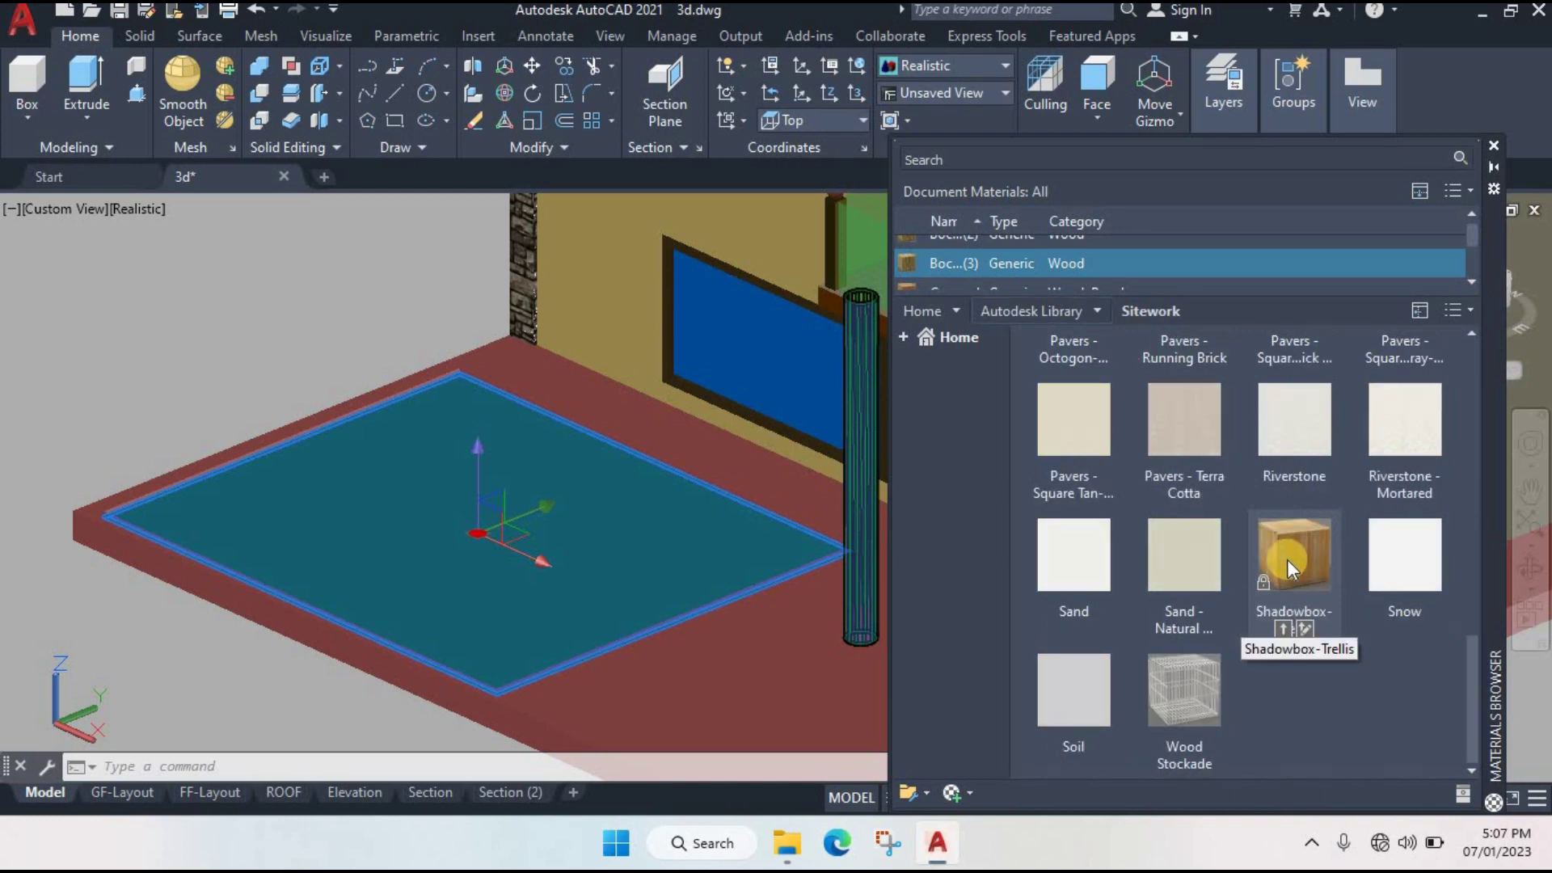
pyautogui.scroll(10, 1260, 543)
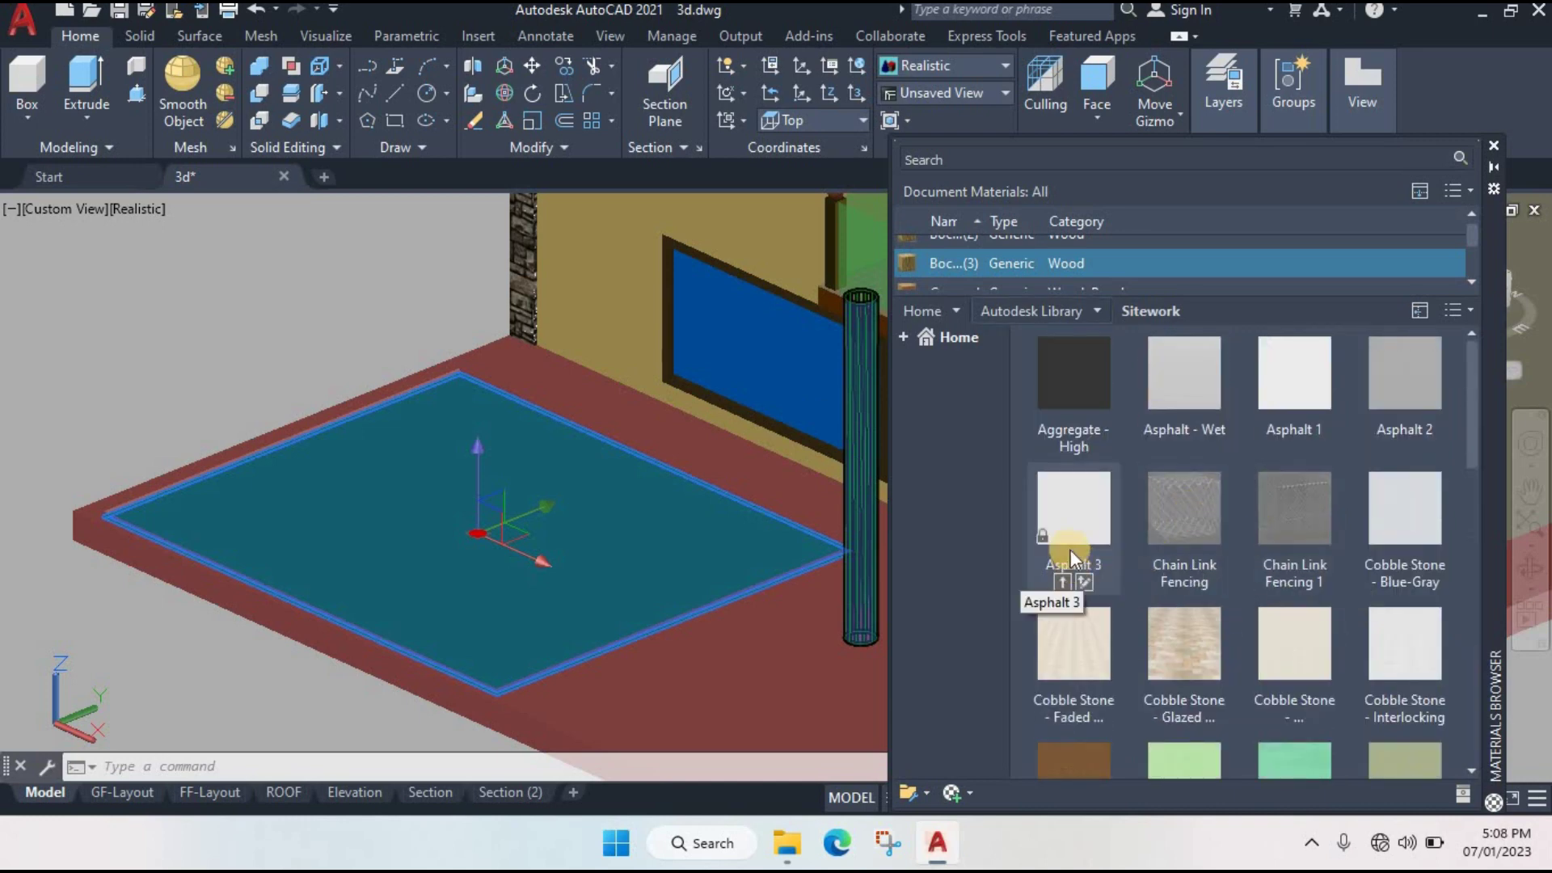
pyautogui.scroll(-3, 1225, 532)
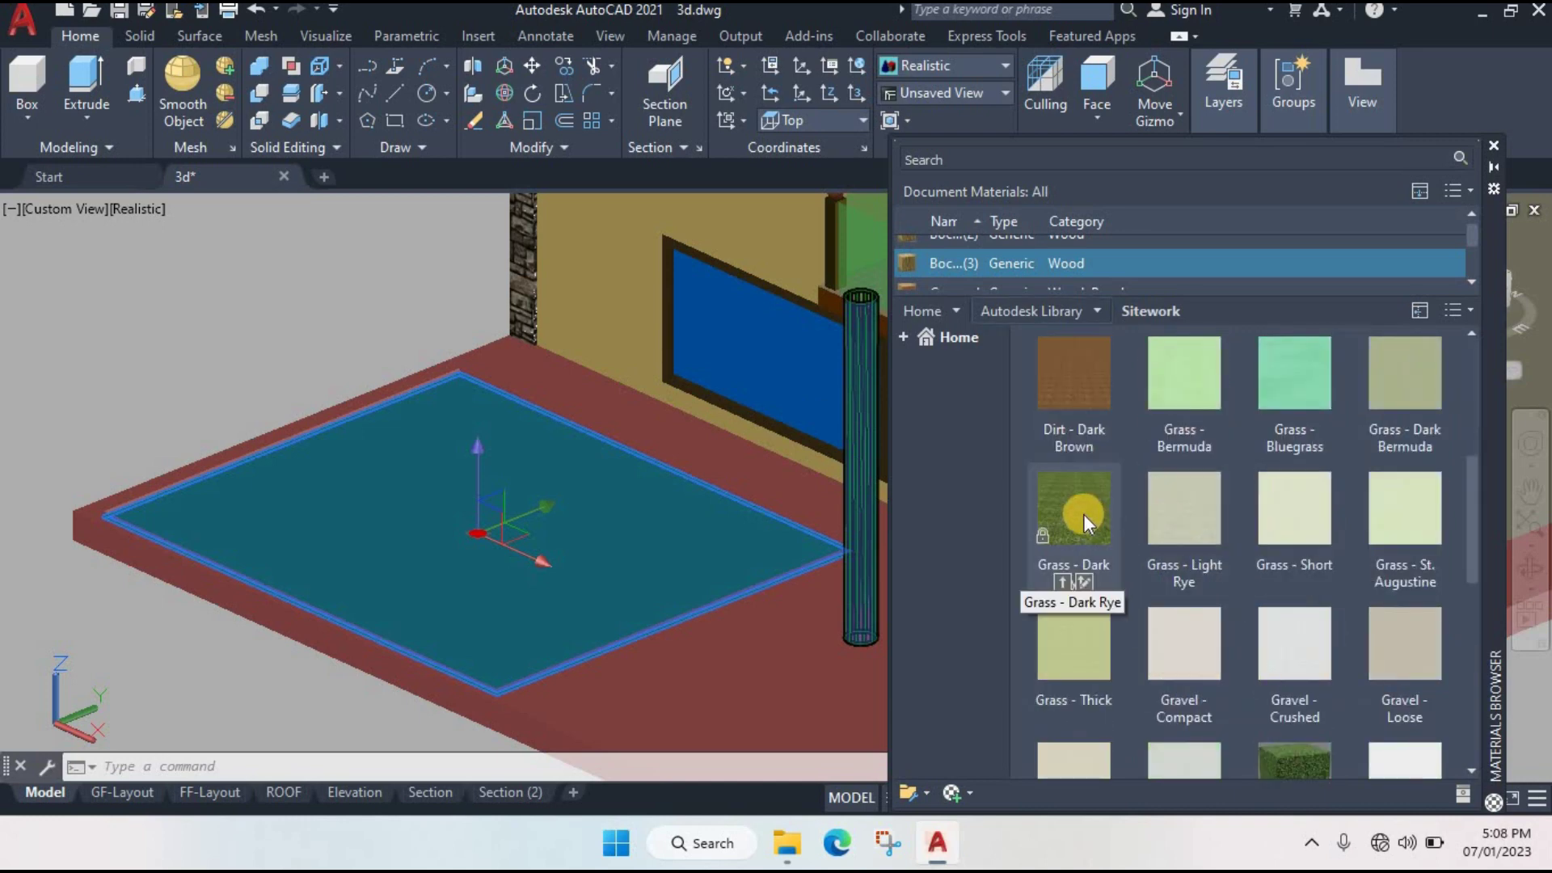
pyautogui.click(1061, 581)
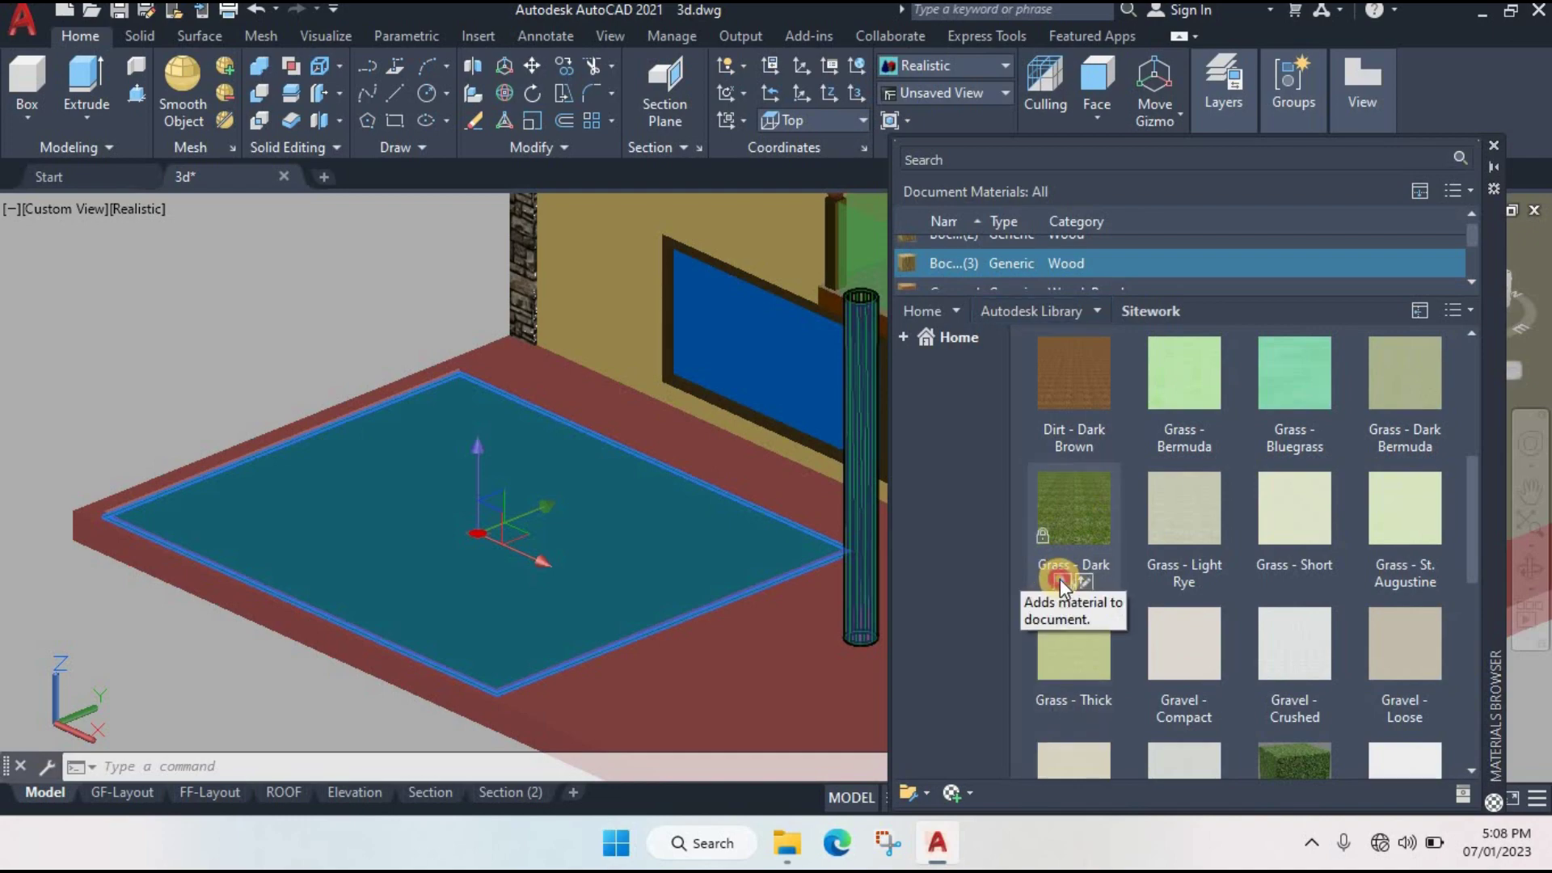
pyautogui.scroll(5, 485, 536)
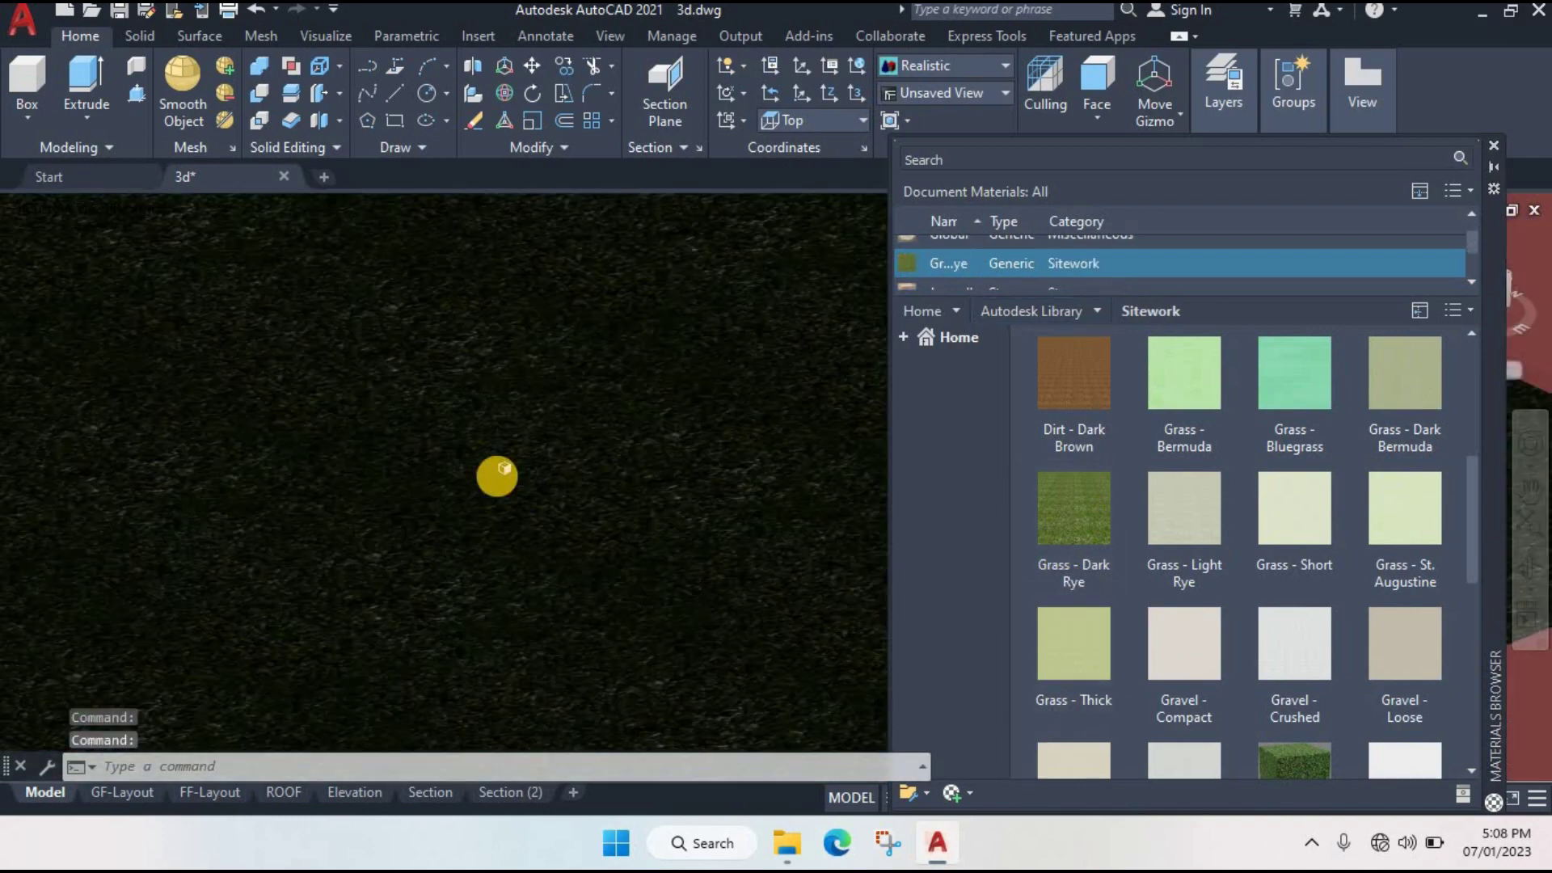
pyautogui.scroll(-5, 485, 501)
pyautogui.moveTo(485, 501)
pyautogui.mouseDown(button='middle')
pyautogui.moveTo(451, 478)
pyautogui.moveTo(531, 520)
pyautogui.mouseUp(button='middle')
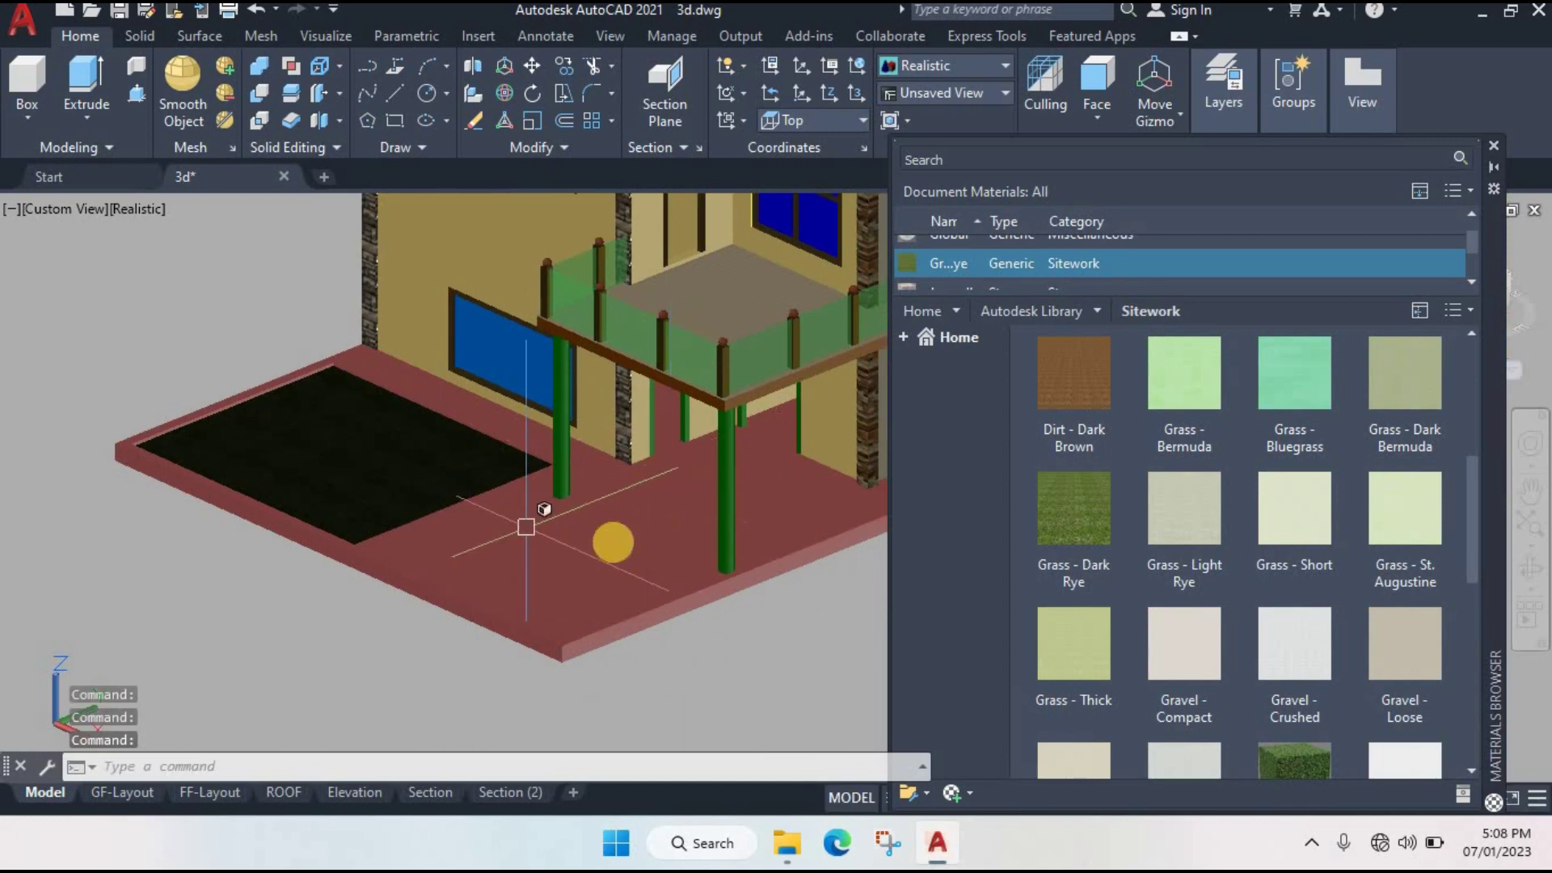
# - Apply Cobble Stone - Glazed Multi-color from Sitework to the floor platform around the house
pyautogui.click(627, 542)
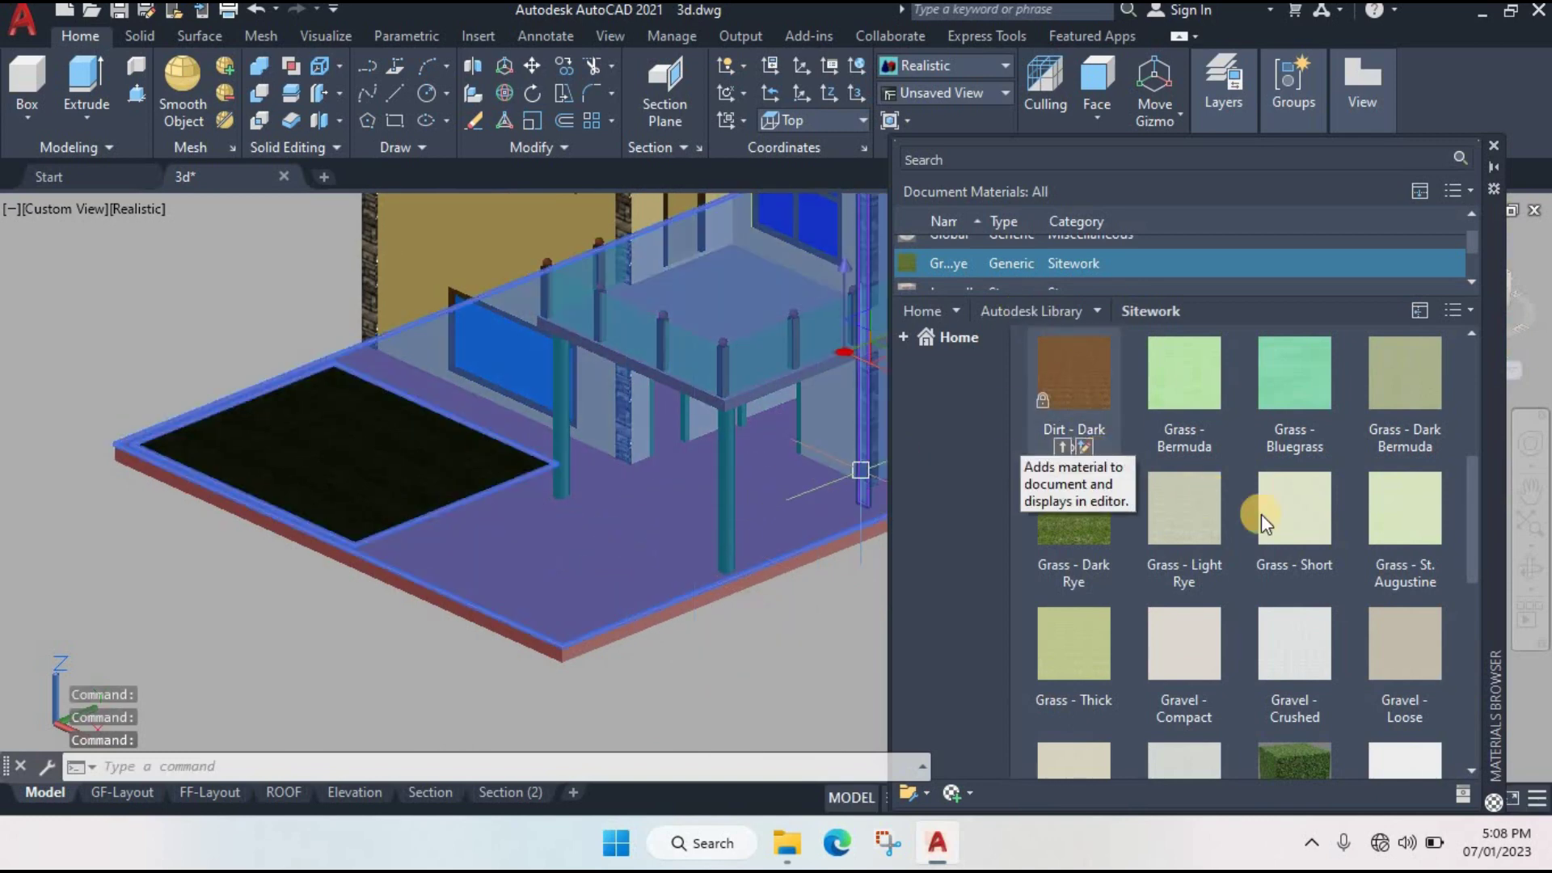
pyautogui.scroll(-5, 1288, 522)
pyautogui.scroll(6, 1266, 563)
pyautogui.scroll(2, 1266, 561)
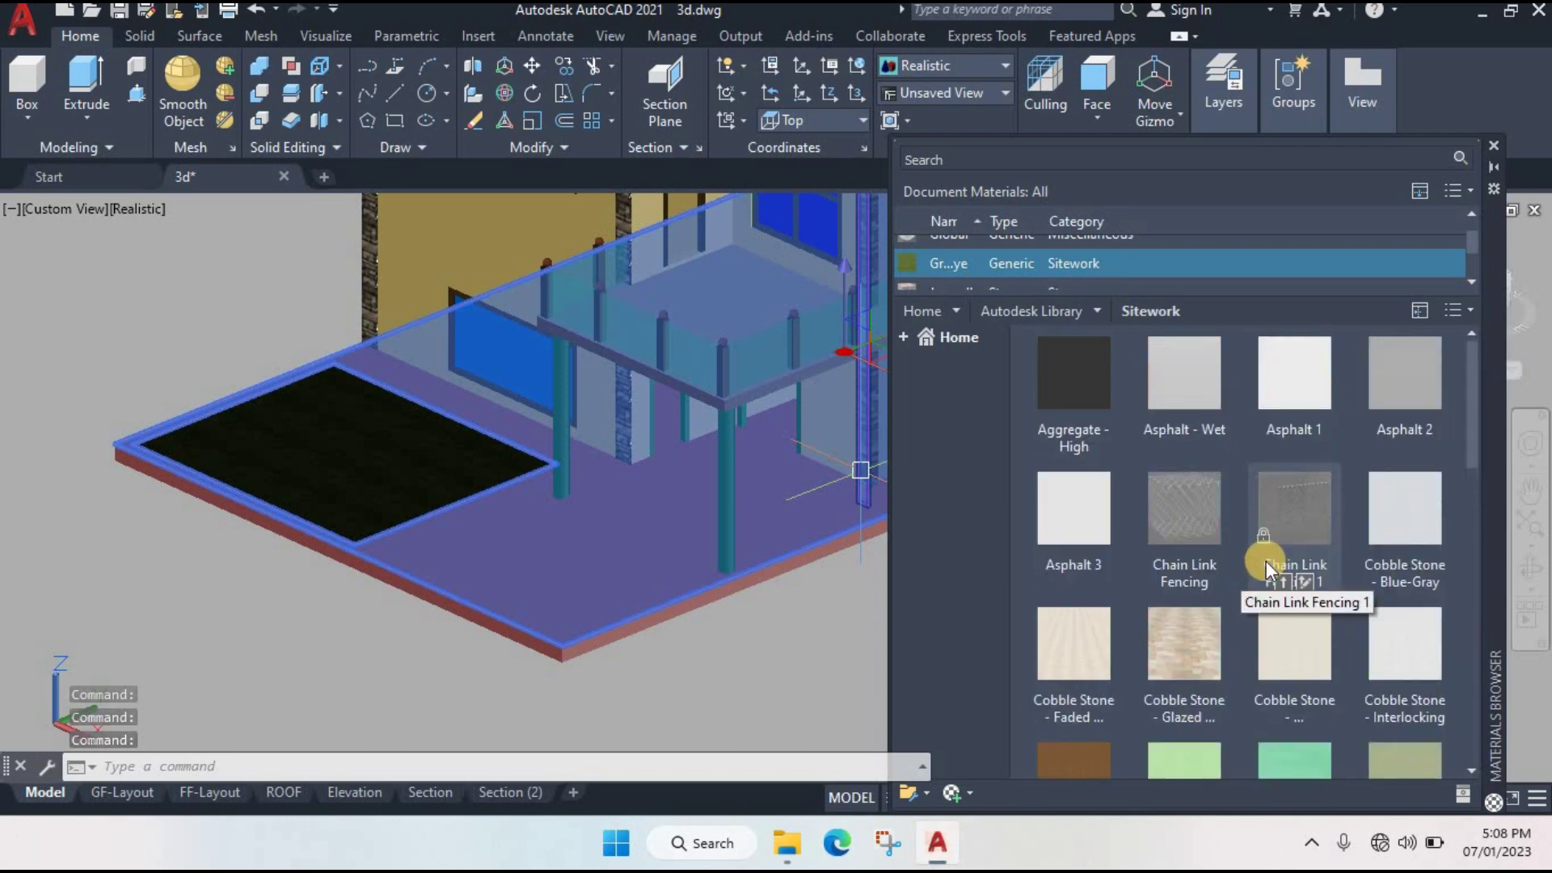
pyautogui.scroll(-3, 1224, 584)
pyautogui.scroll(3, 1225, 579)
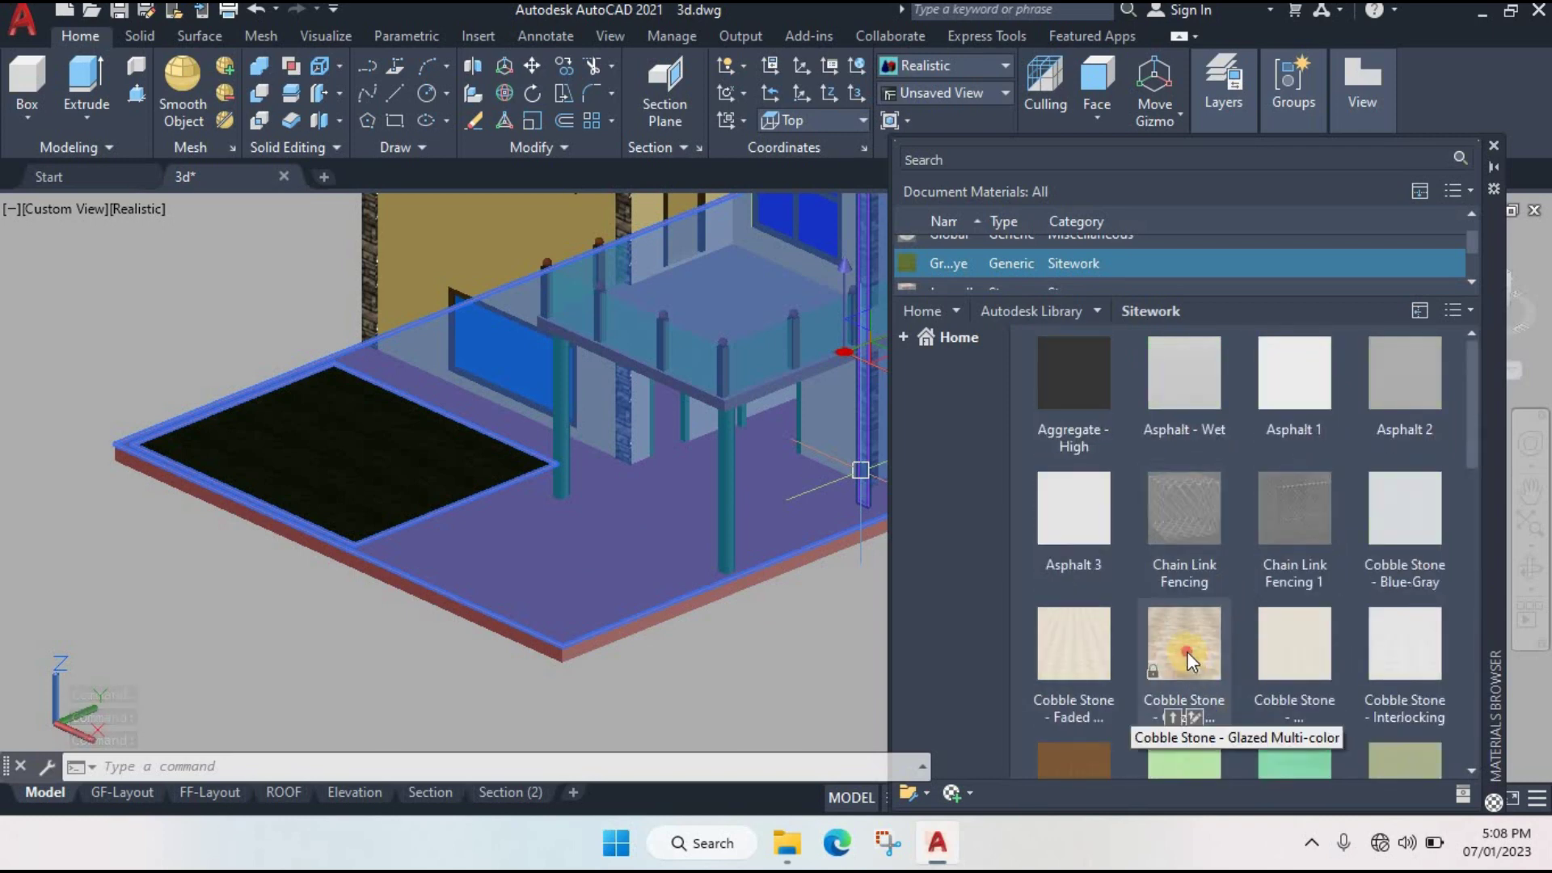
pyautogui.click(1187, 652)
pyautogui.click(1170, 717)
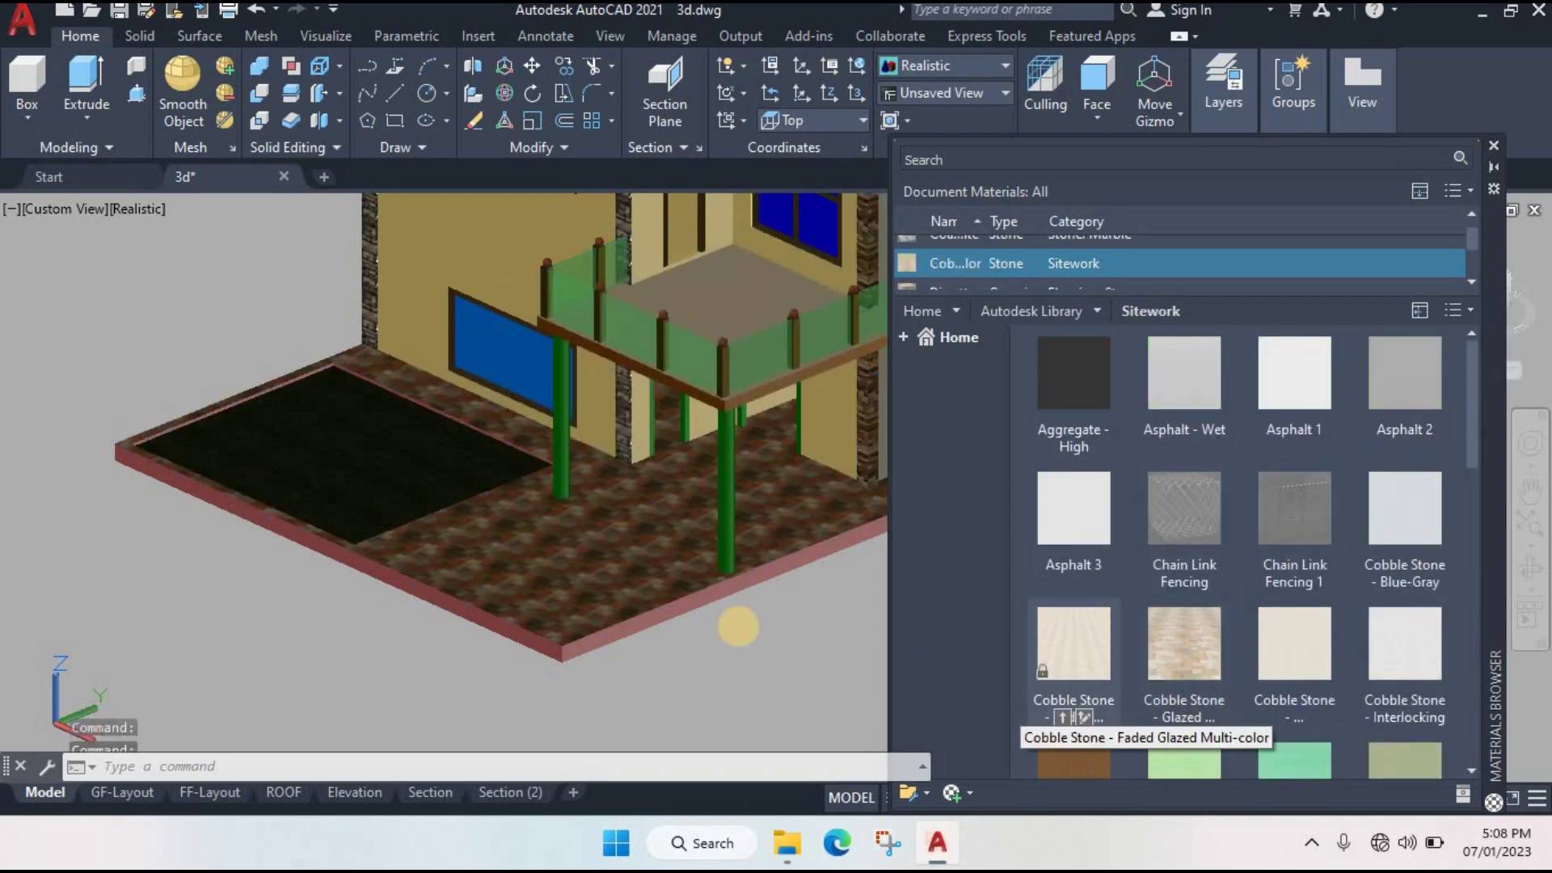
pyautogui.scroll(3, 598, 549)
pyautogui.scroll(3, 477, 485)
pyautogui.scroll(-2, 574, 509)
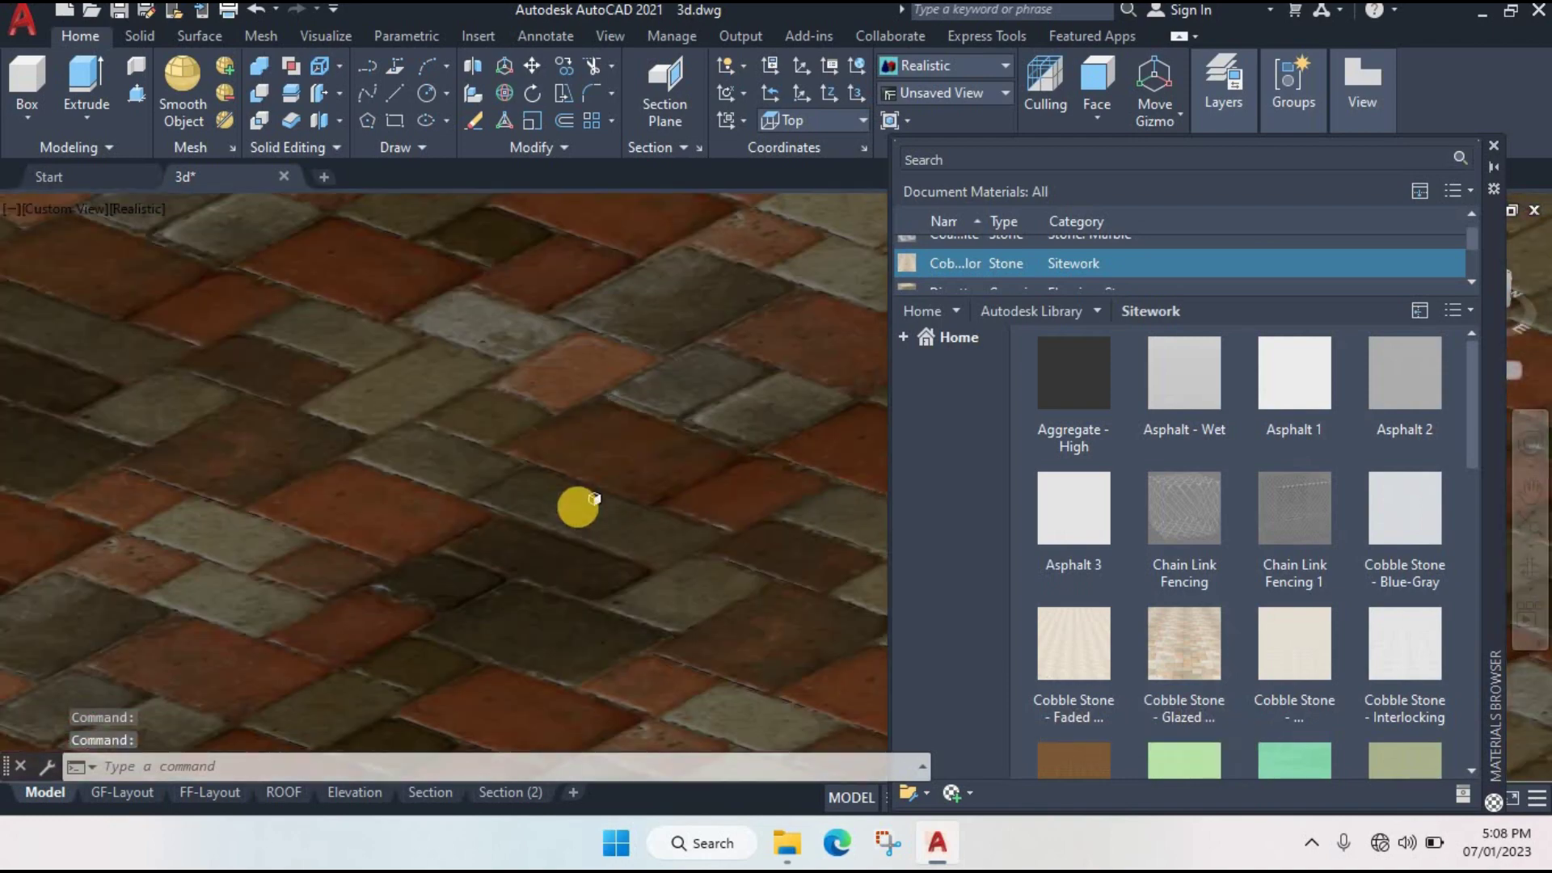
pyautogui.scroll(-2, 574, 493)
pyautogui.scroll(-2, 572, 485)
pyautogui.scroll(-2, 586, 473)
# - Pan and zoom onto the upper side wall with its two blue windows
pyautogui.moveTo(598, 463); pyautogui.dragTo(519, 576, button='middle')
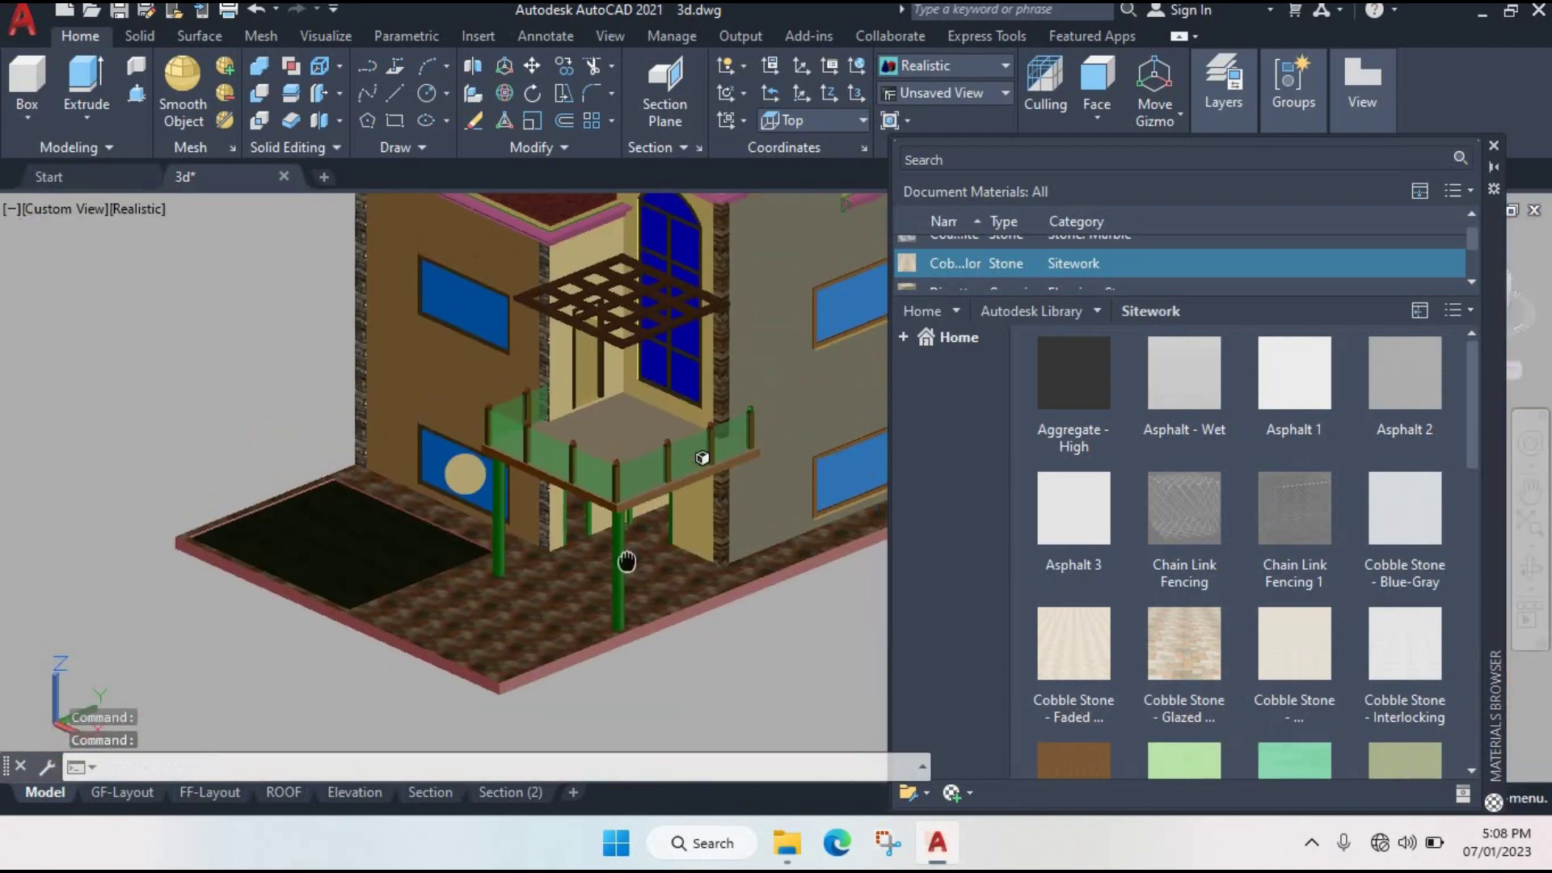
pyautogui.moveTo(609, 412); pyautogui.dragTo(541, 469, button='middle')
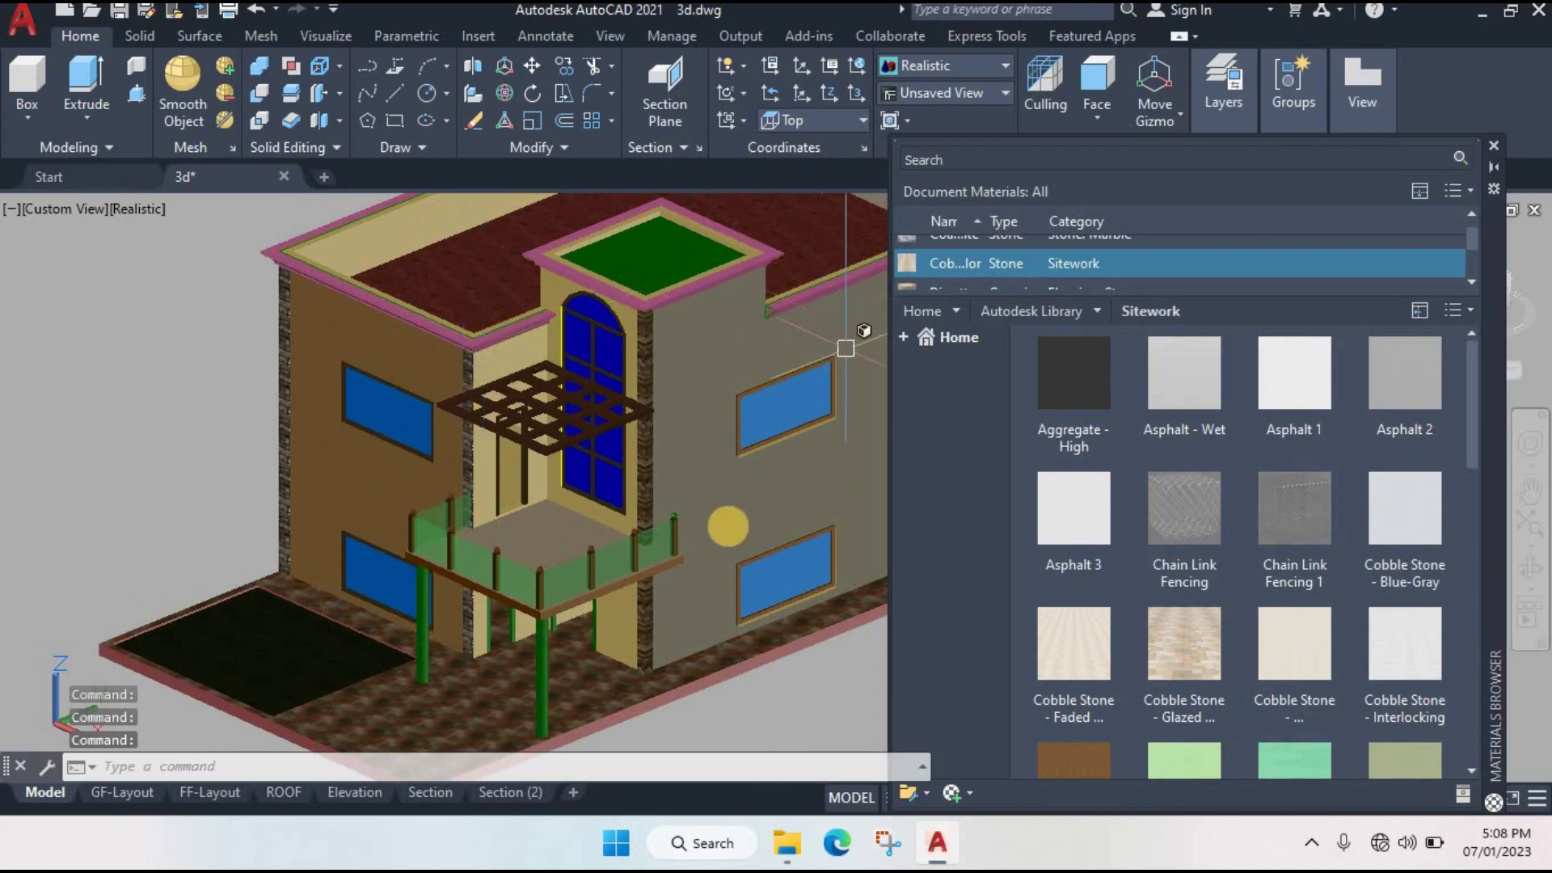
pyautogui.moveTo(485, 421); pyautogui.dragTo(522, 394, button='middle')
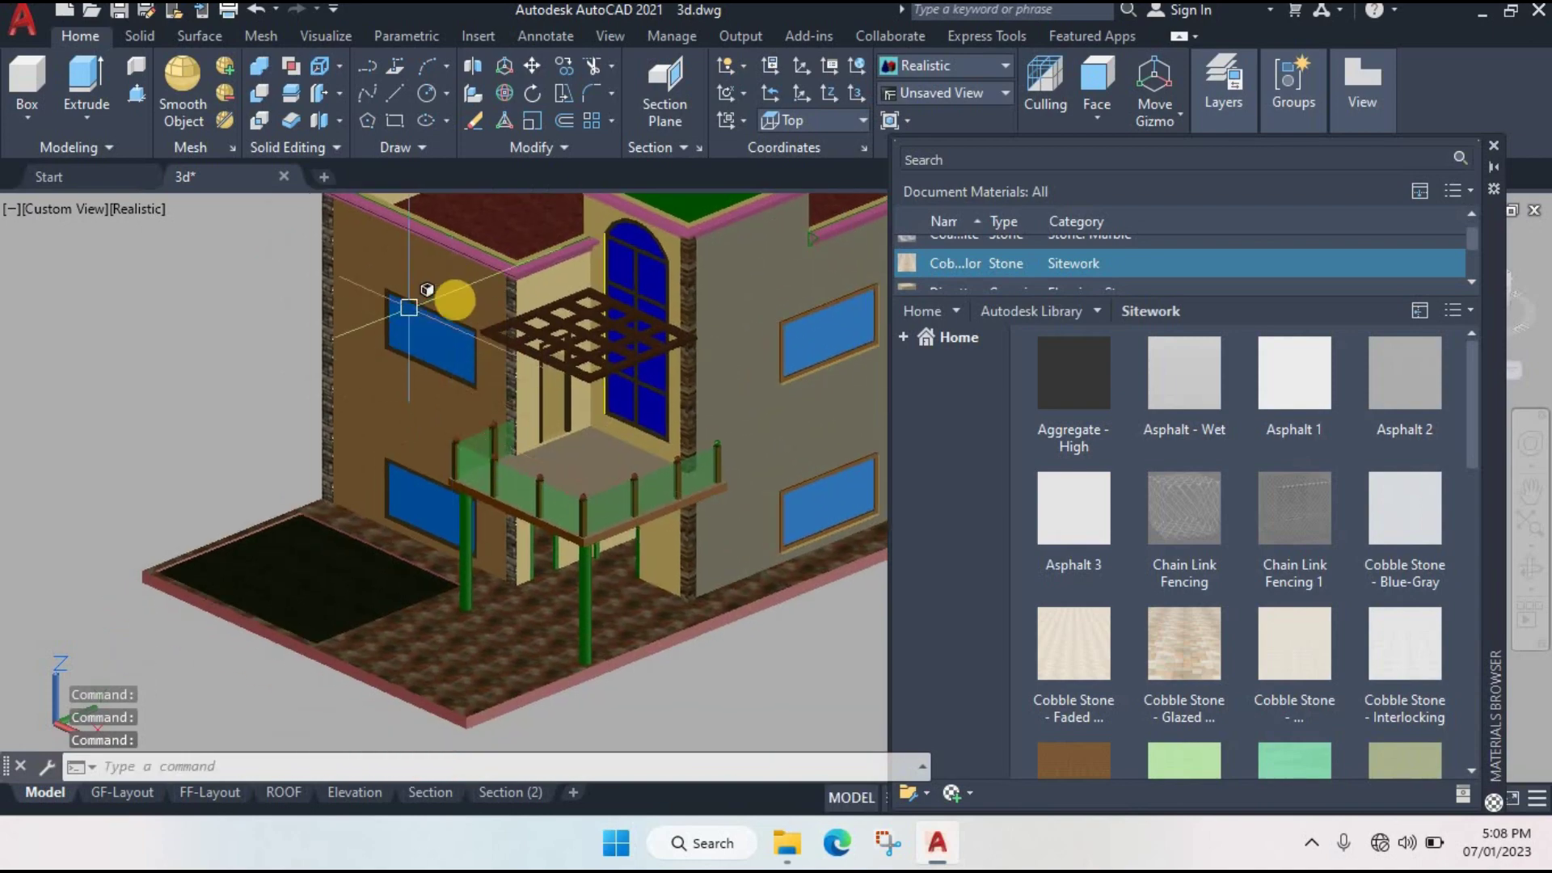
pyautogui.scroll(1, 416, 331)
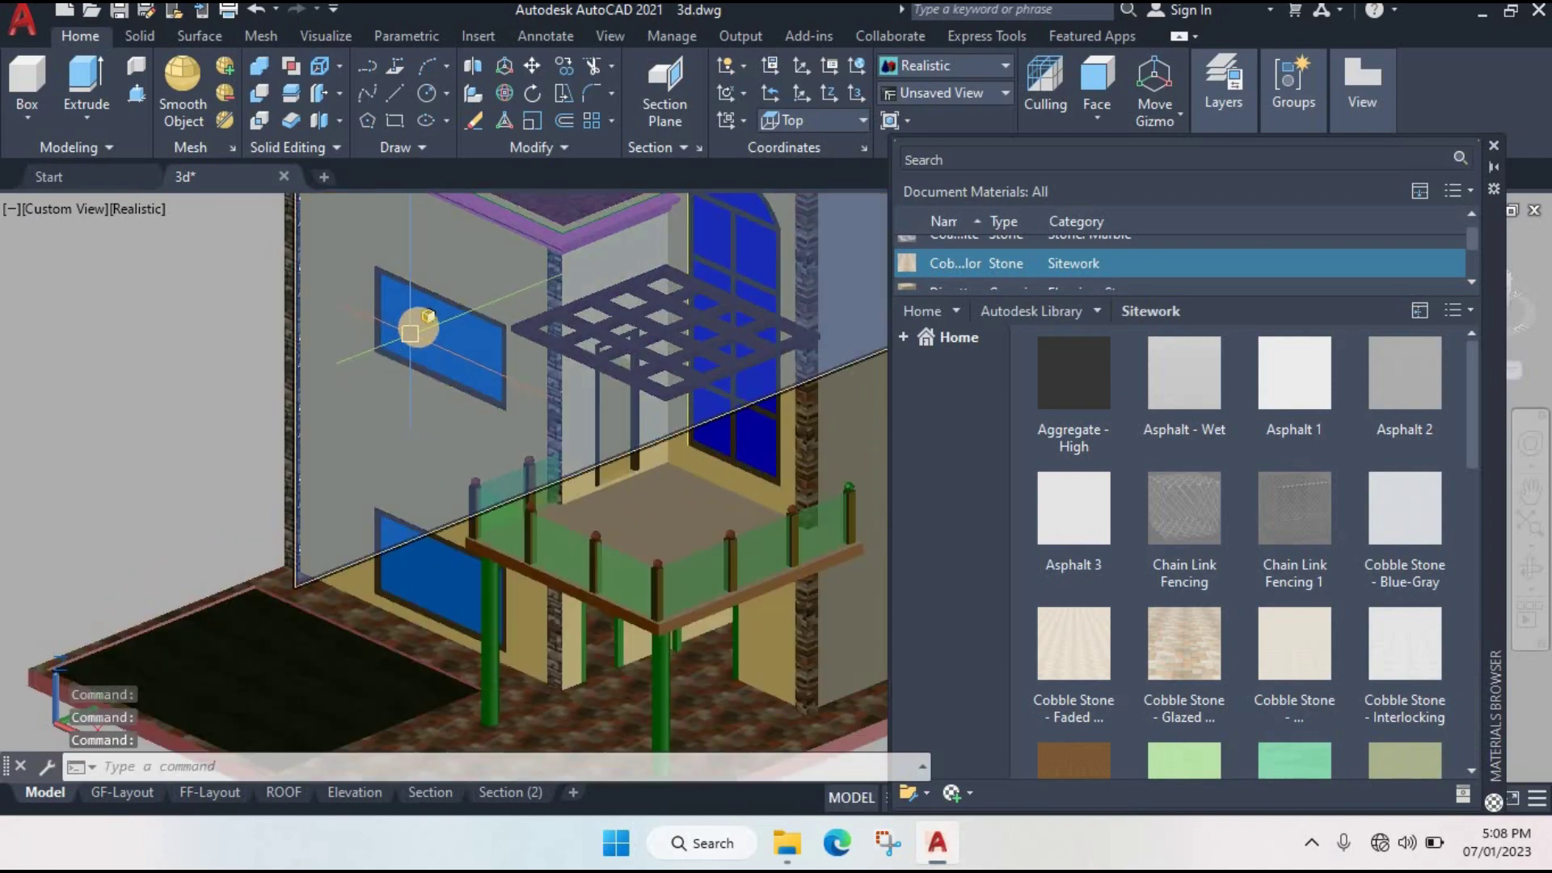
pyautogui.scroll(1, 417, 327)
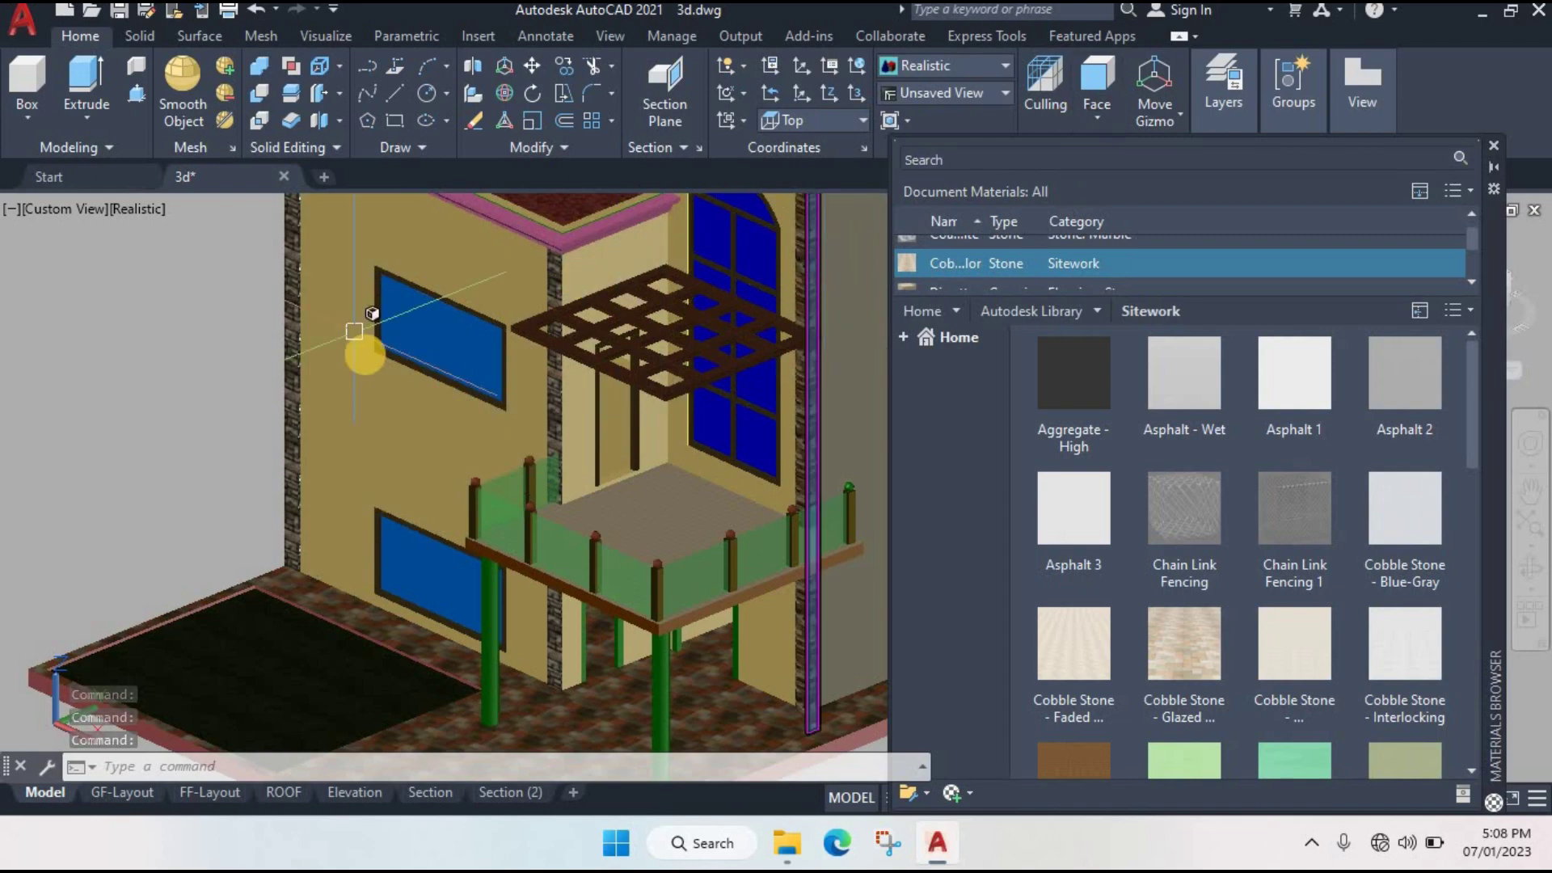
pyautogui.scroll(2, 432, 324)
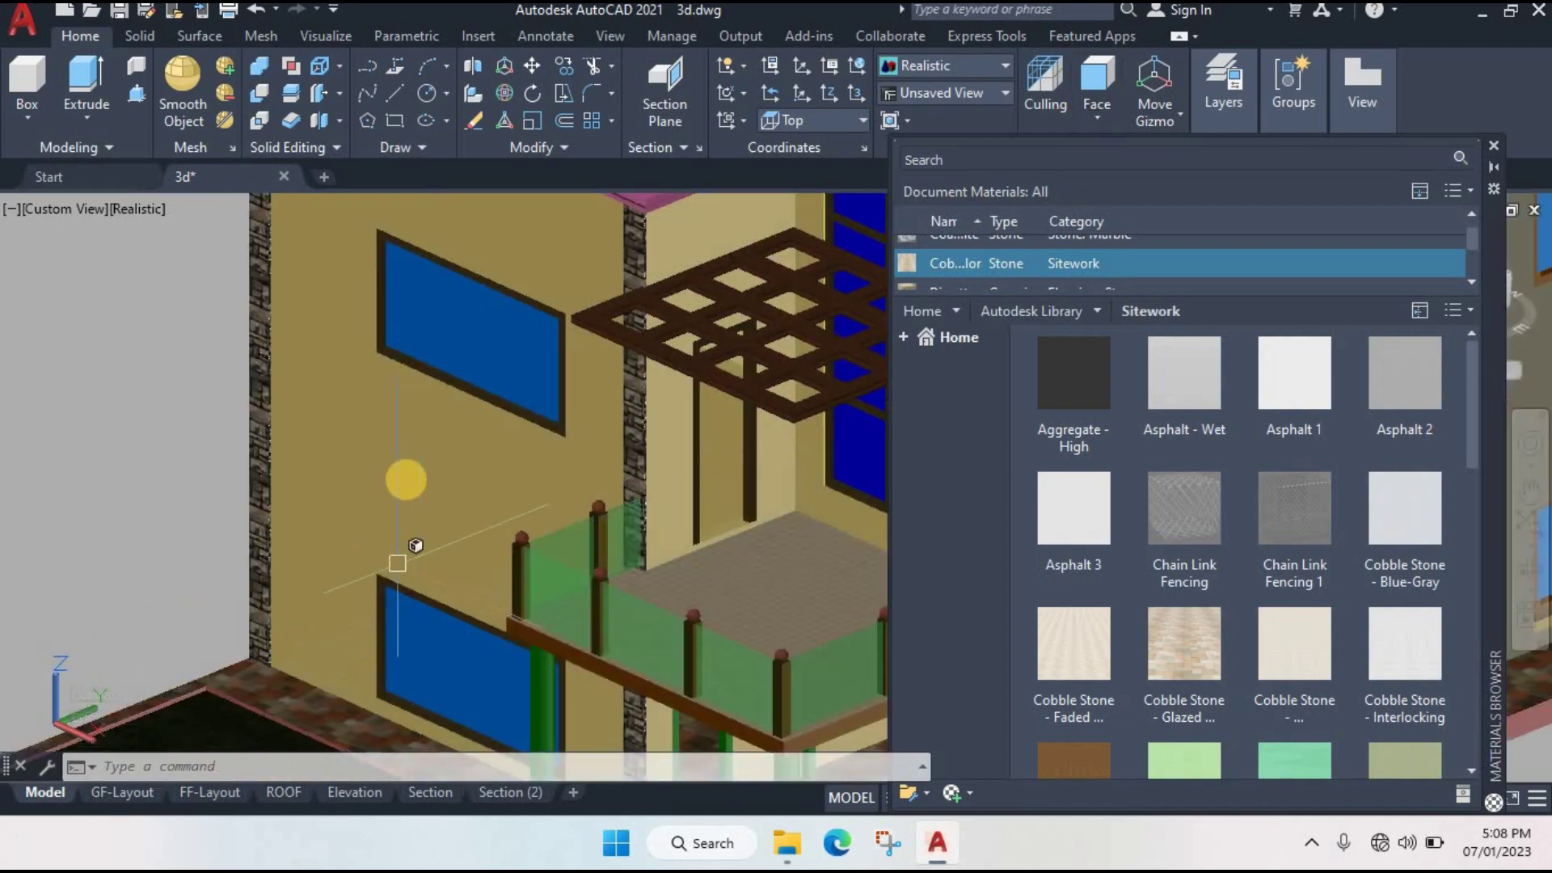
# - Set the selection filter to No Filter and select both side-wall windows
pyautogui.click(1247, 86)
pyautogui.click(1098, 121)
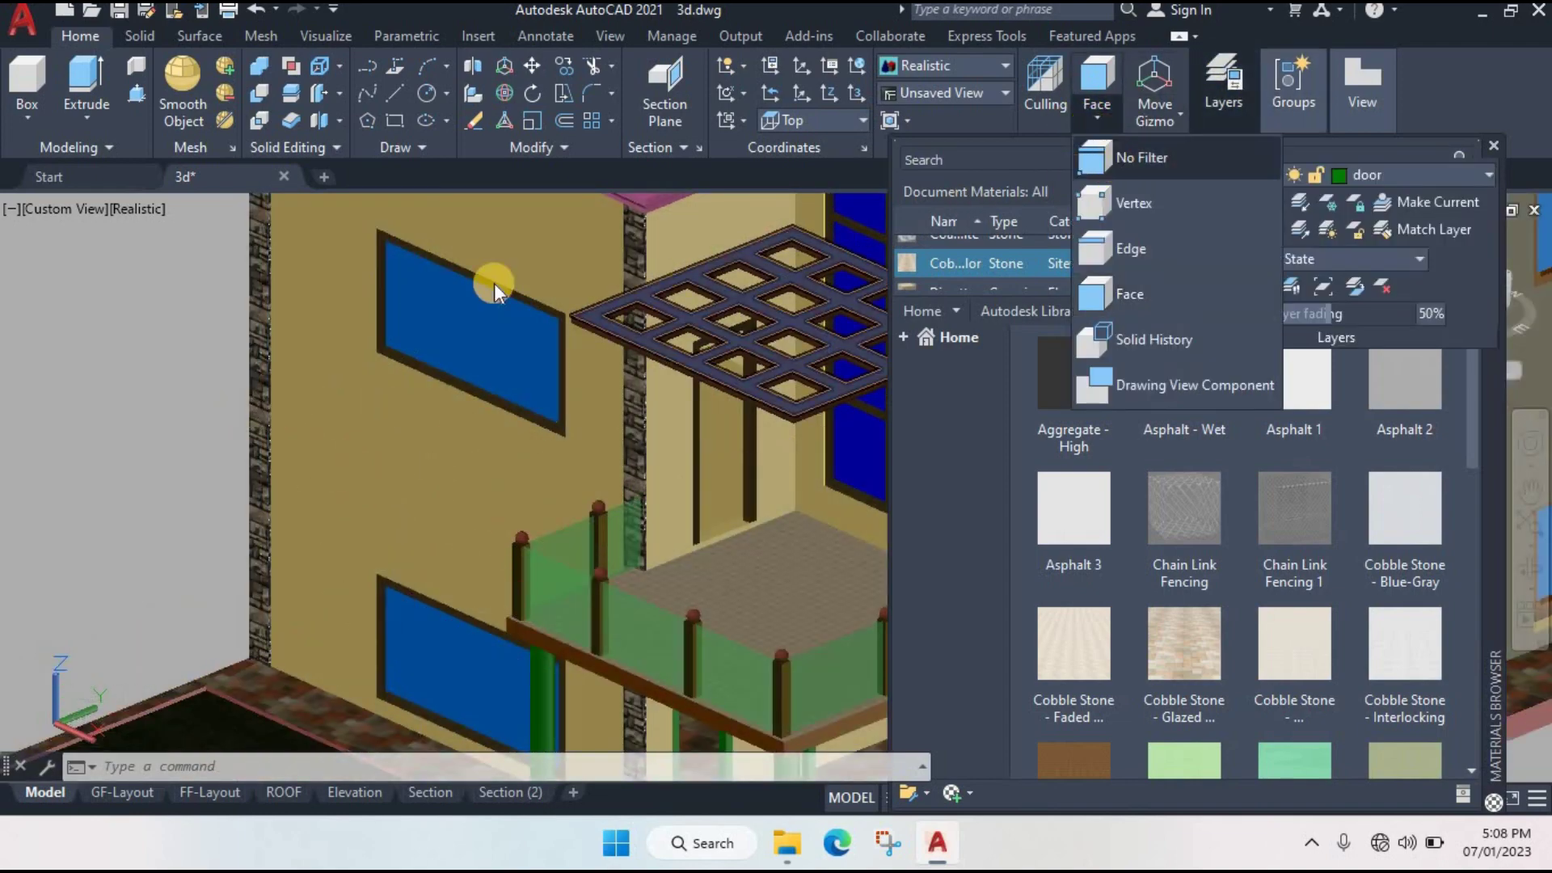
pyautogui.click(474, 311)
pyautogui.click(442, 650)
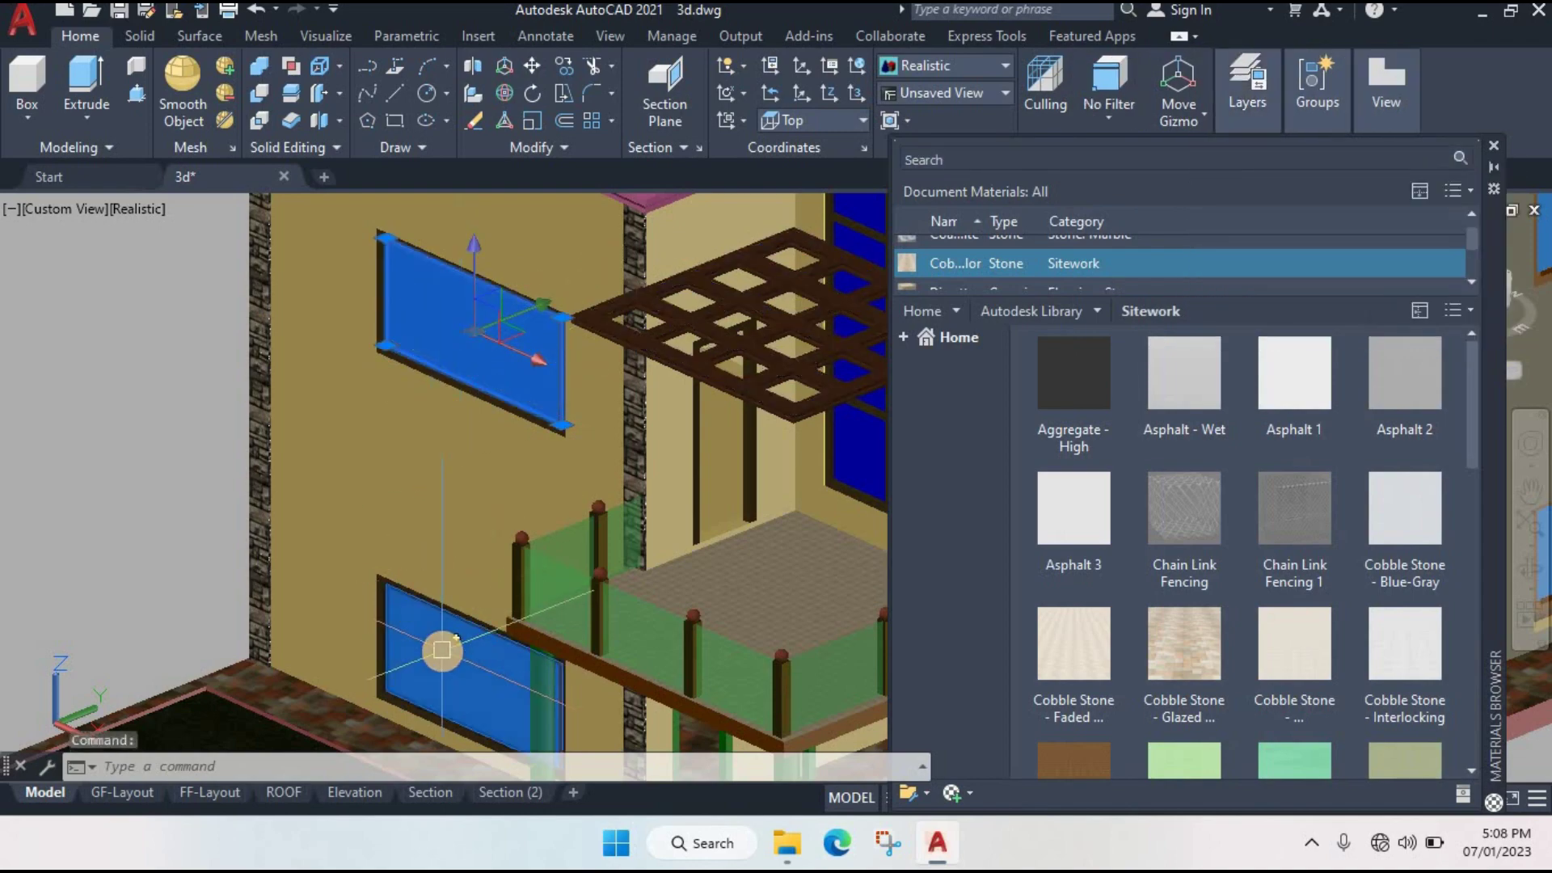
pyautogui.scroll(-2, 582, 346)
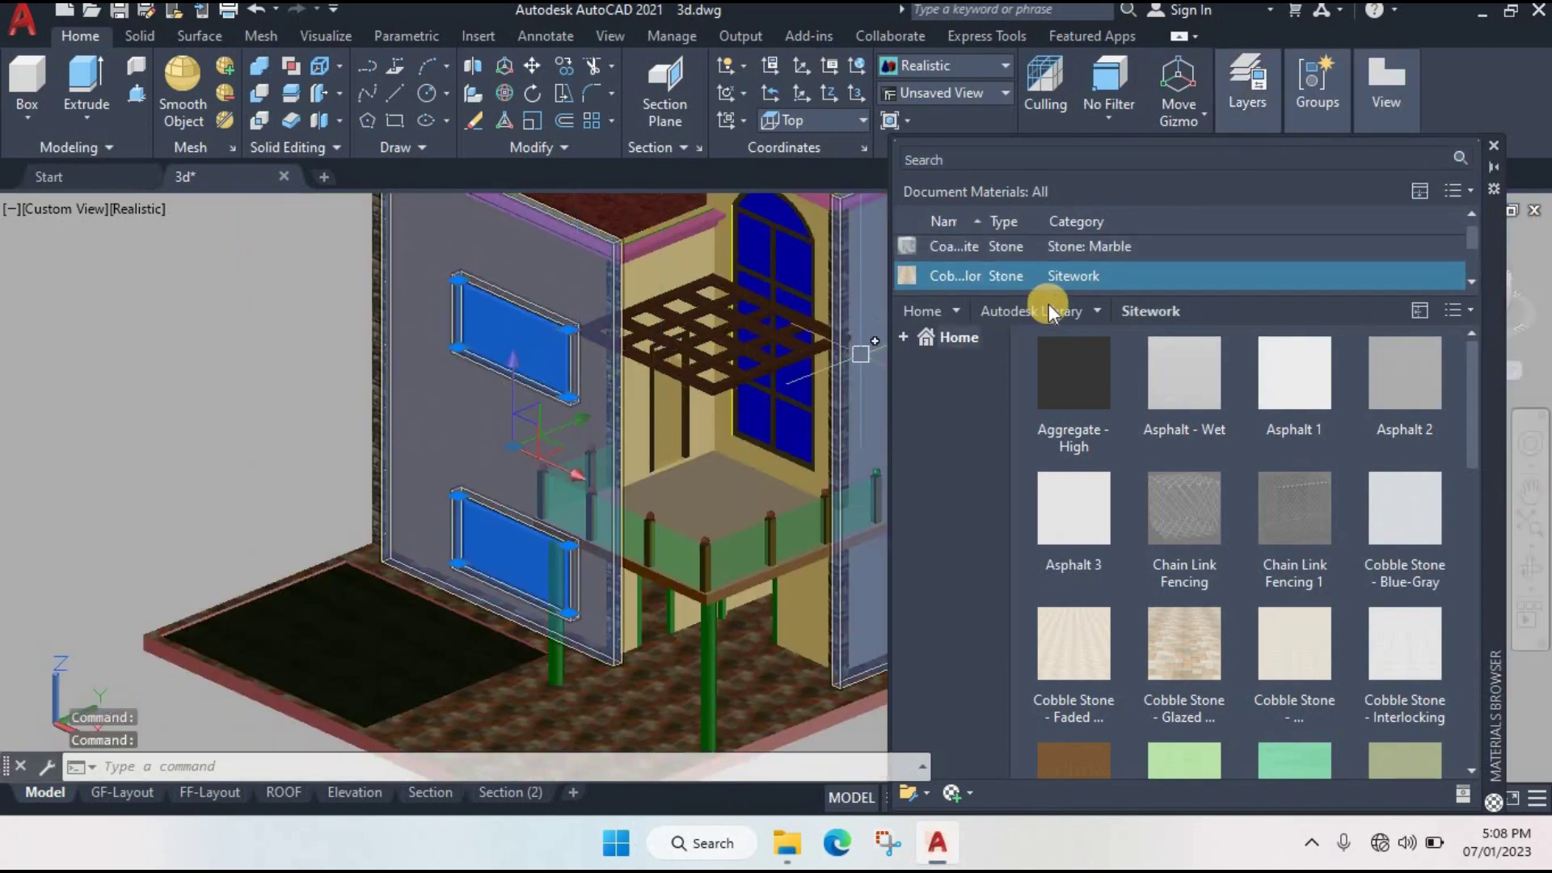
pyautogui.click(1096, 312)
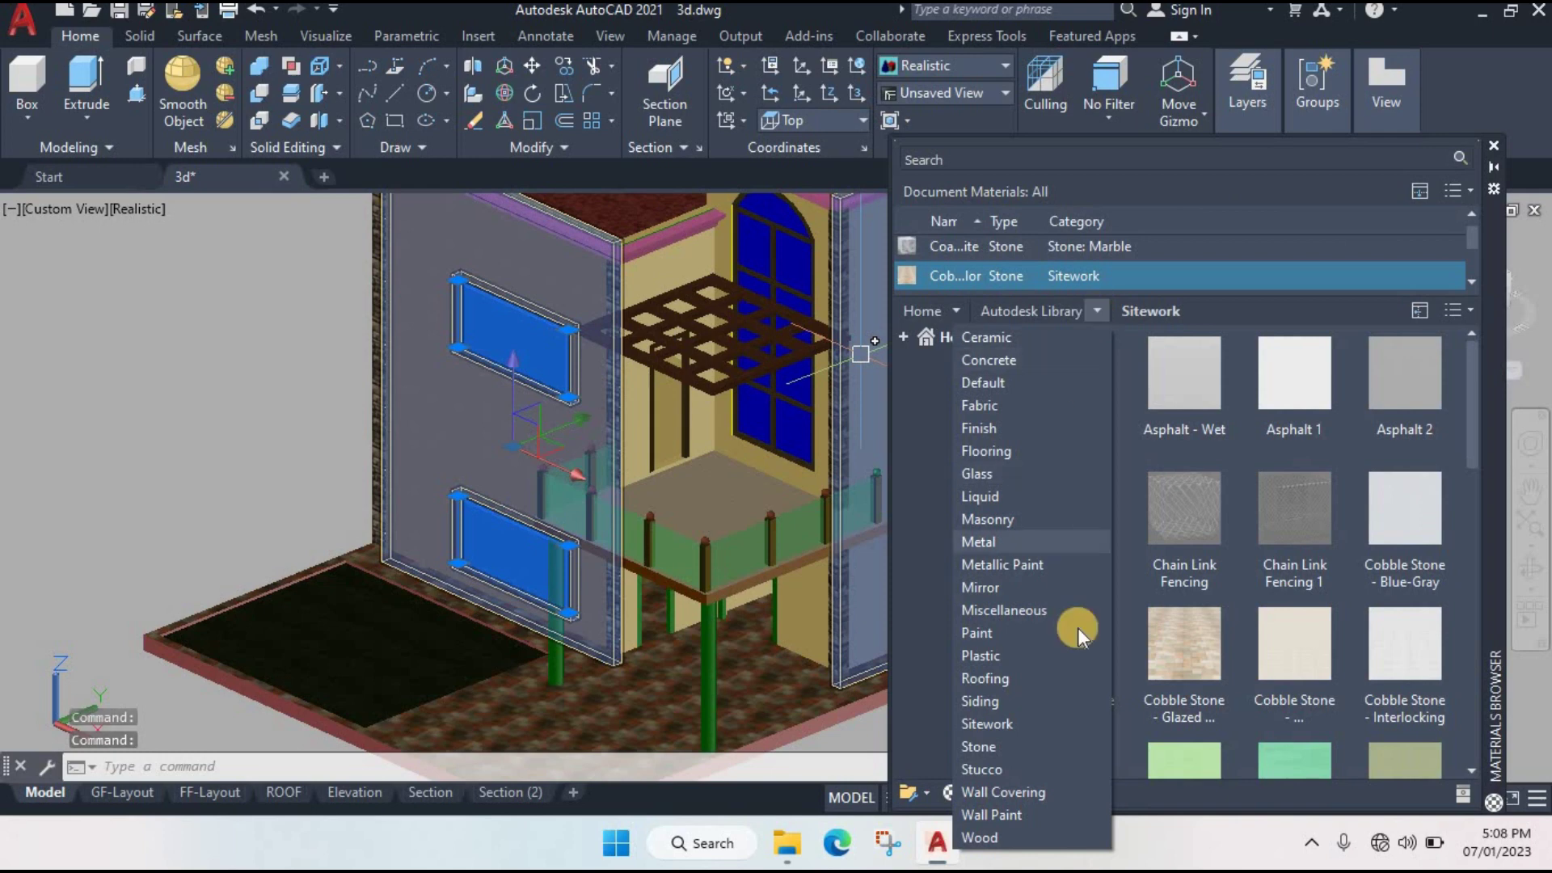
# - Try Clear - Amber from the Glass category and add Clear - Green 1 to the drawing
pyautogui.click(1011, 474)
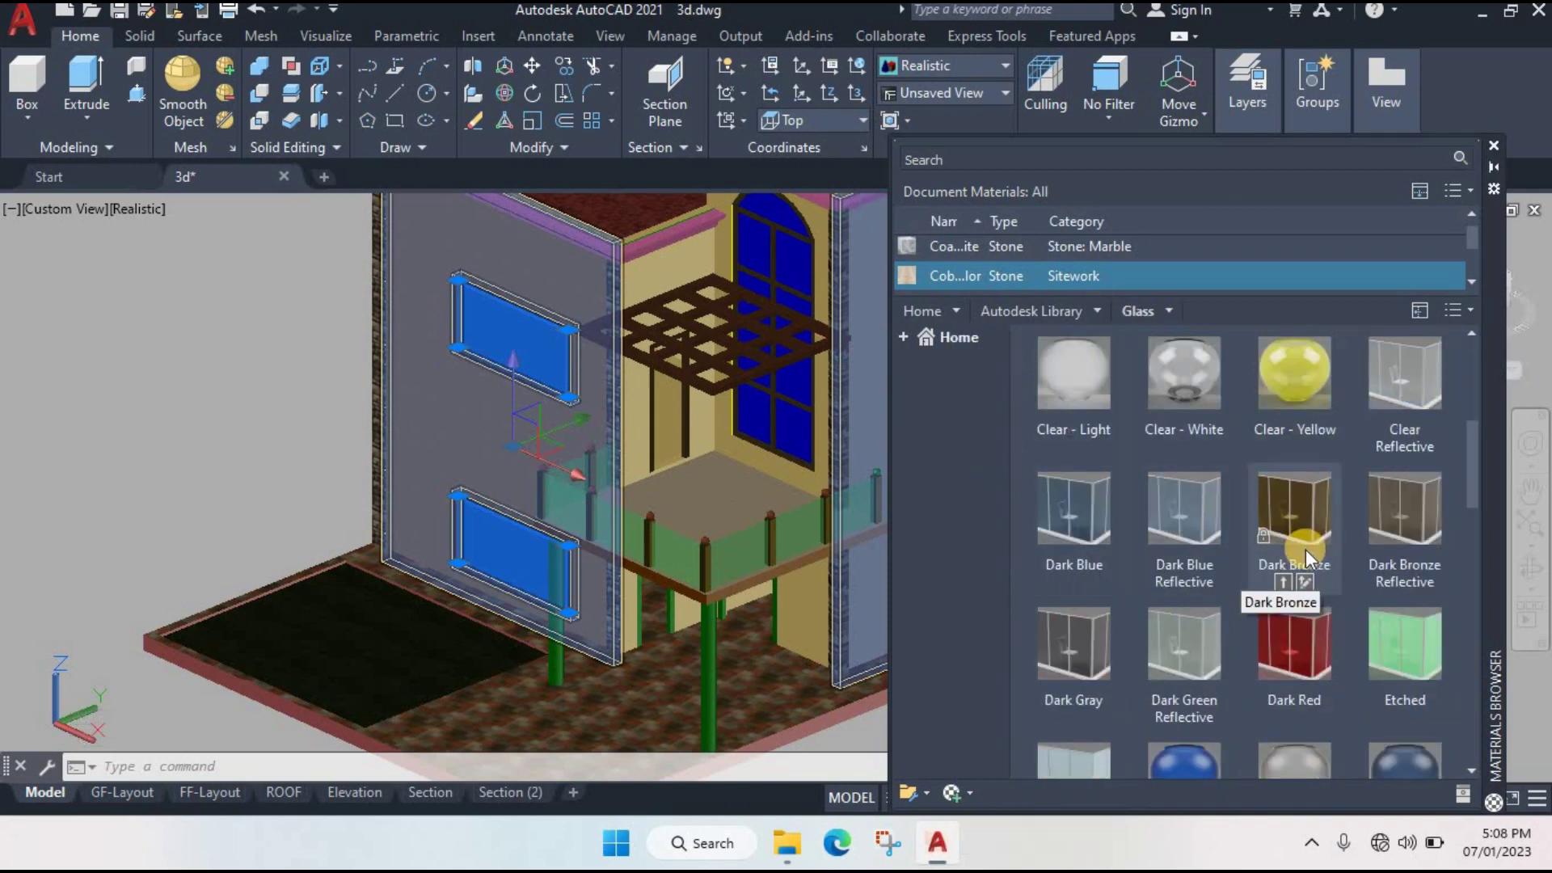
pyautogui.scroll(3, 1294, 558)
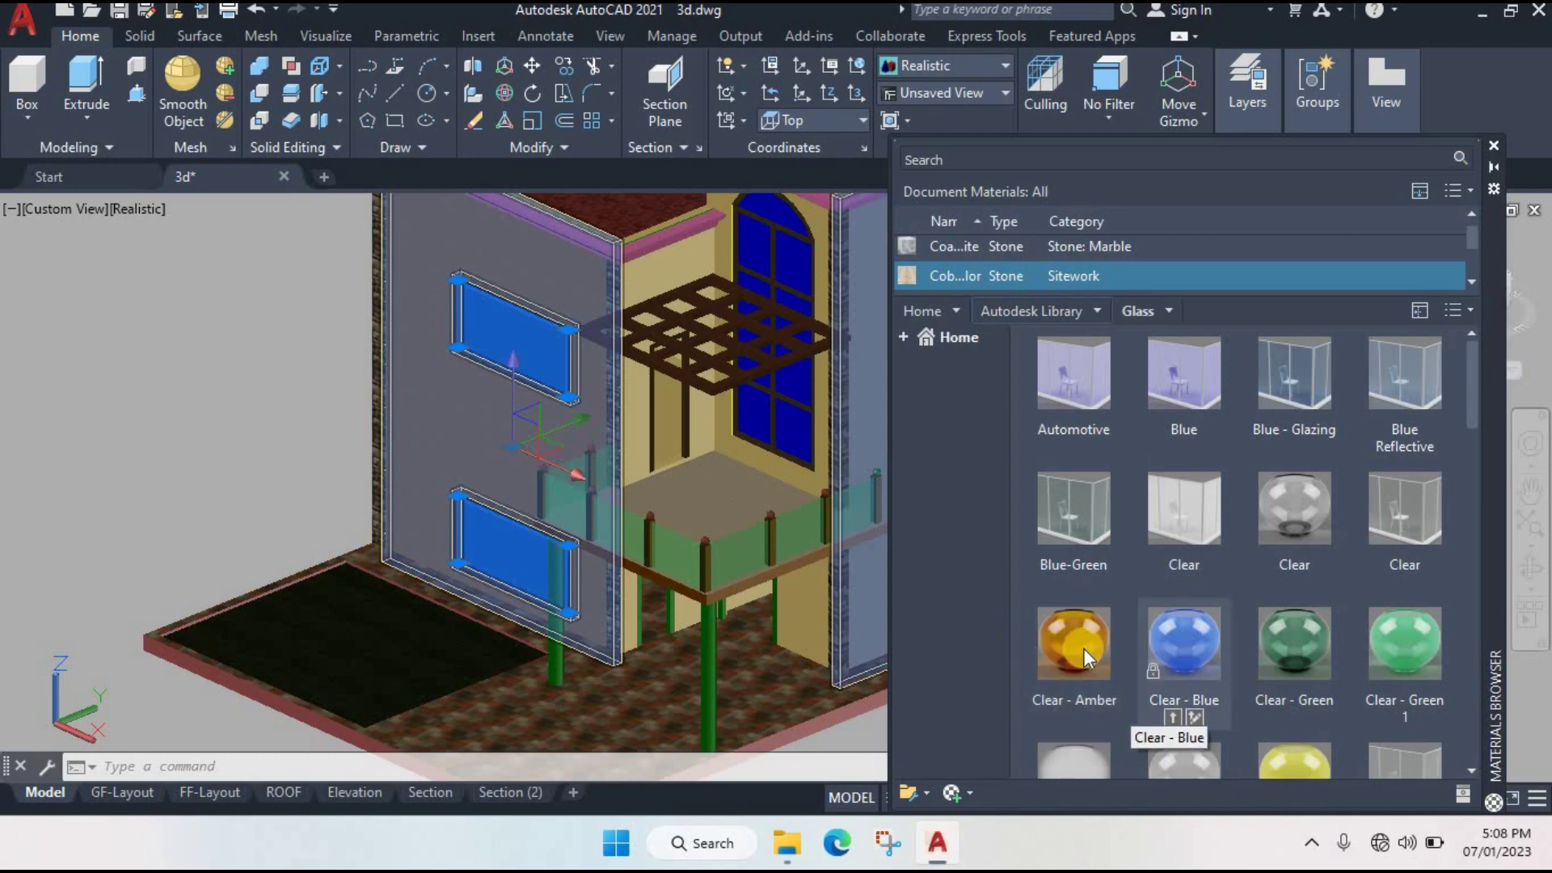
pyautogui.click(1062, 715)
pyautogui.press('Escape')
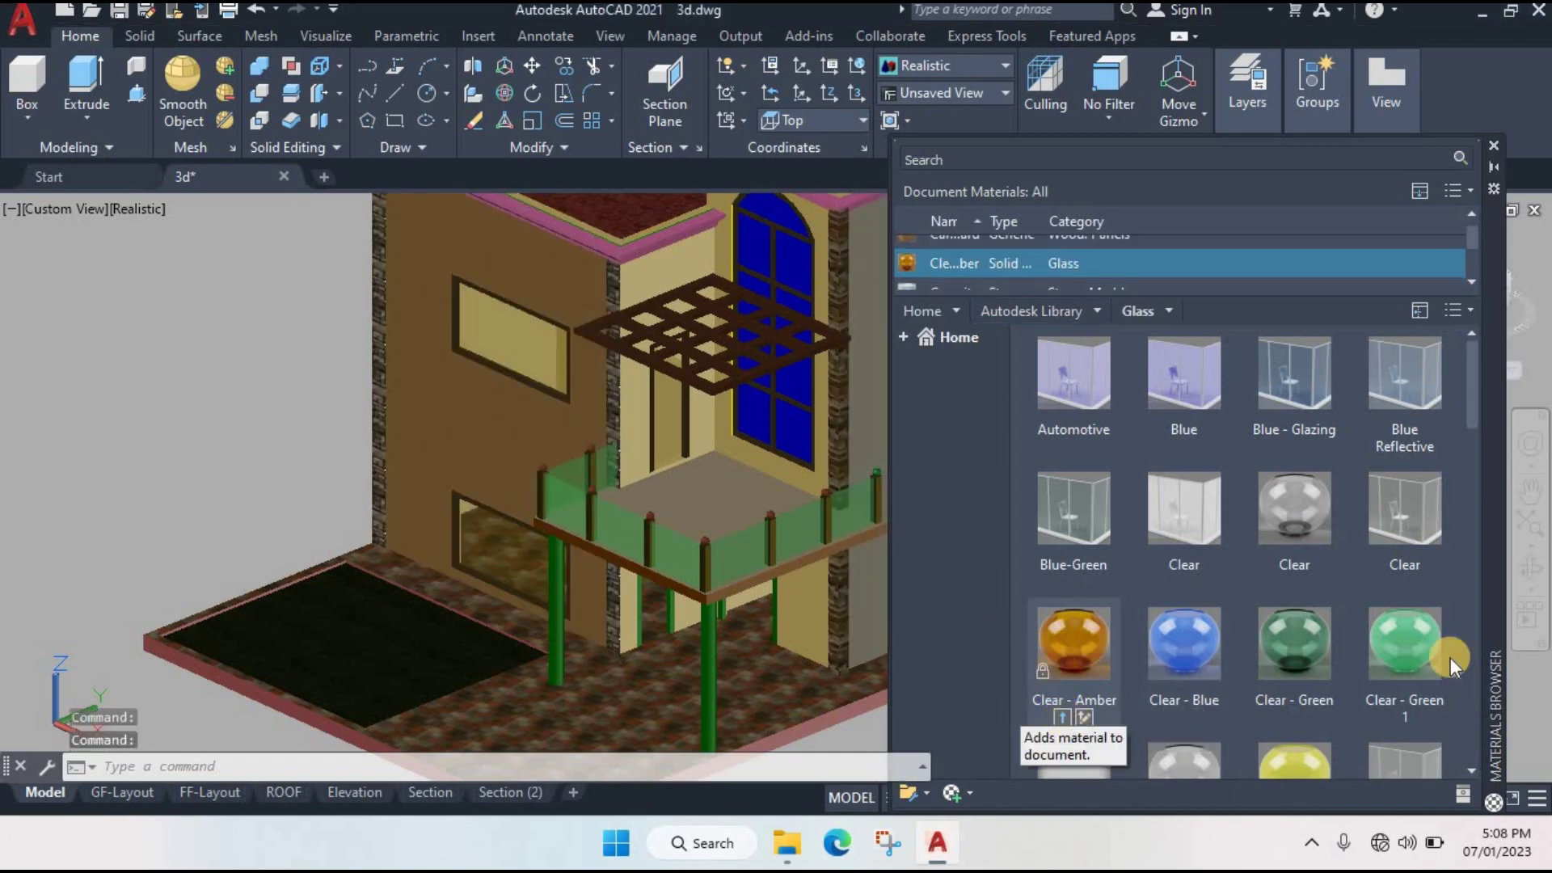
pyautogui.click(1392, 718)
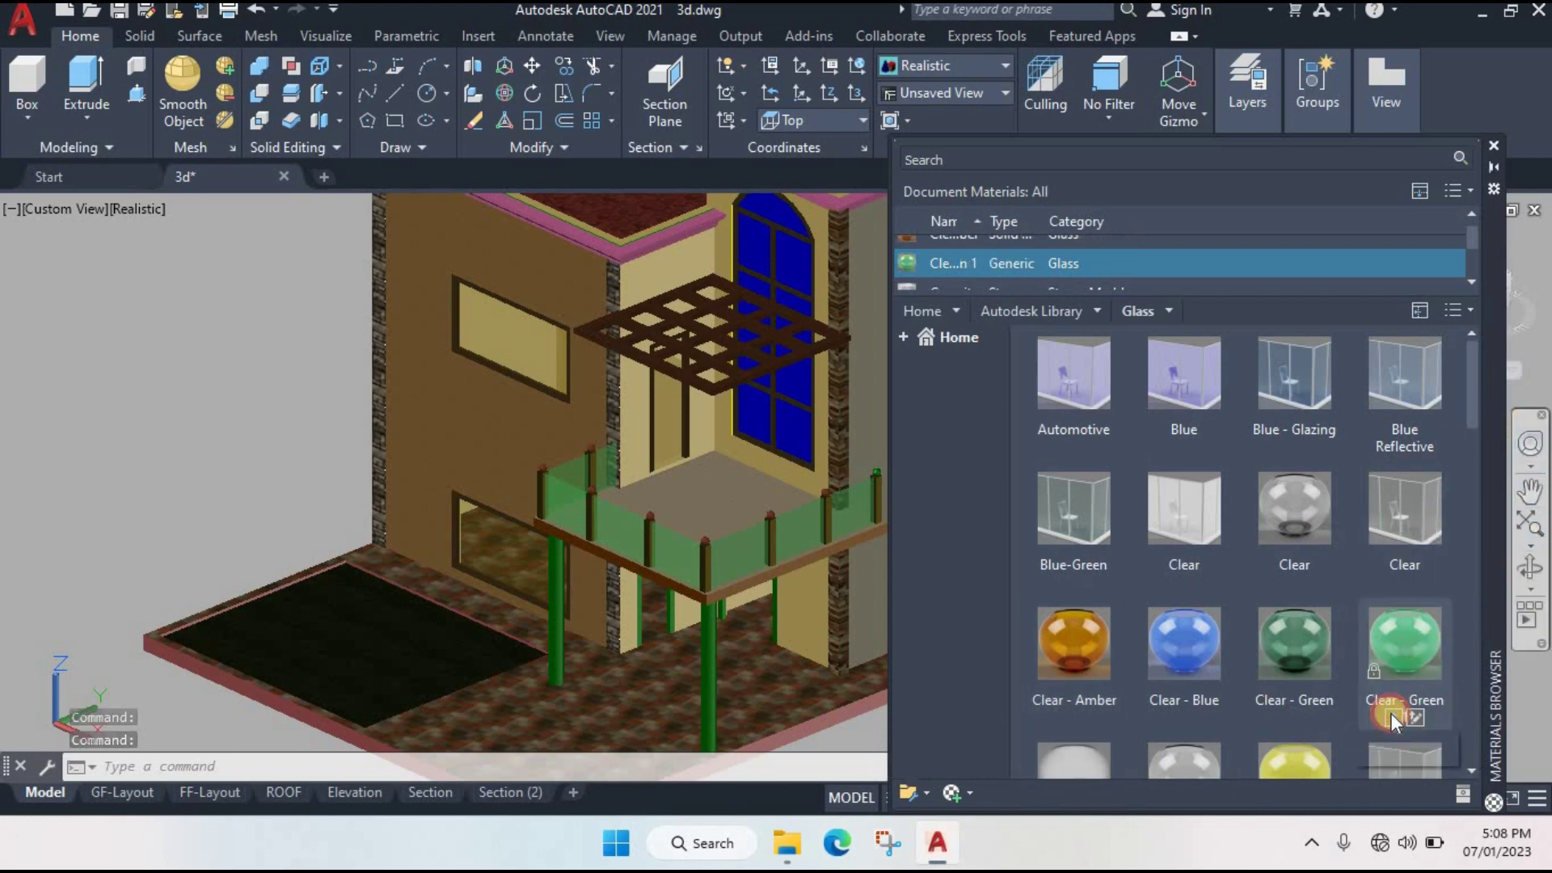
# - Apply Dark Red glazing to the upper and lower side-wall glass panels
pyautogui.click(530, 339)
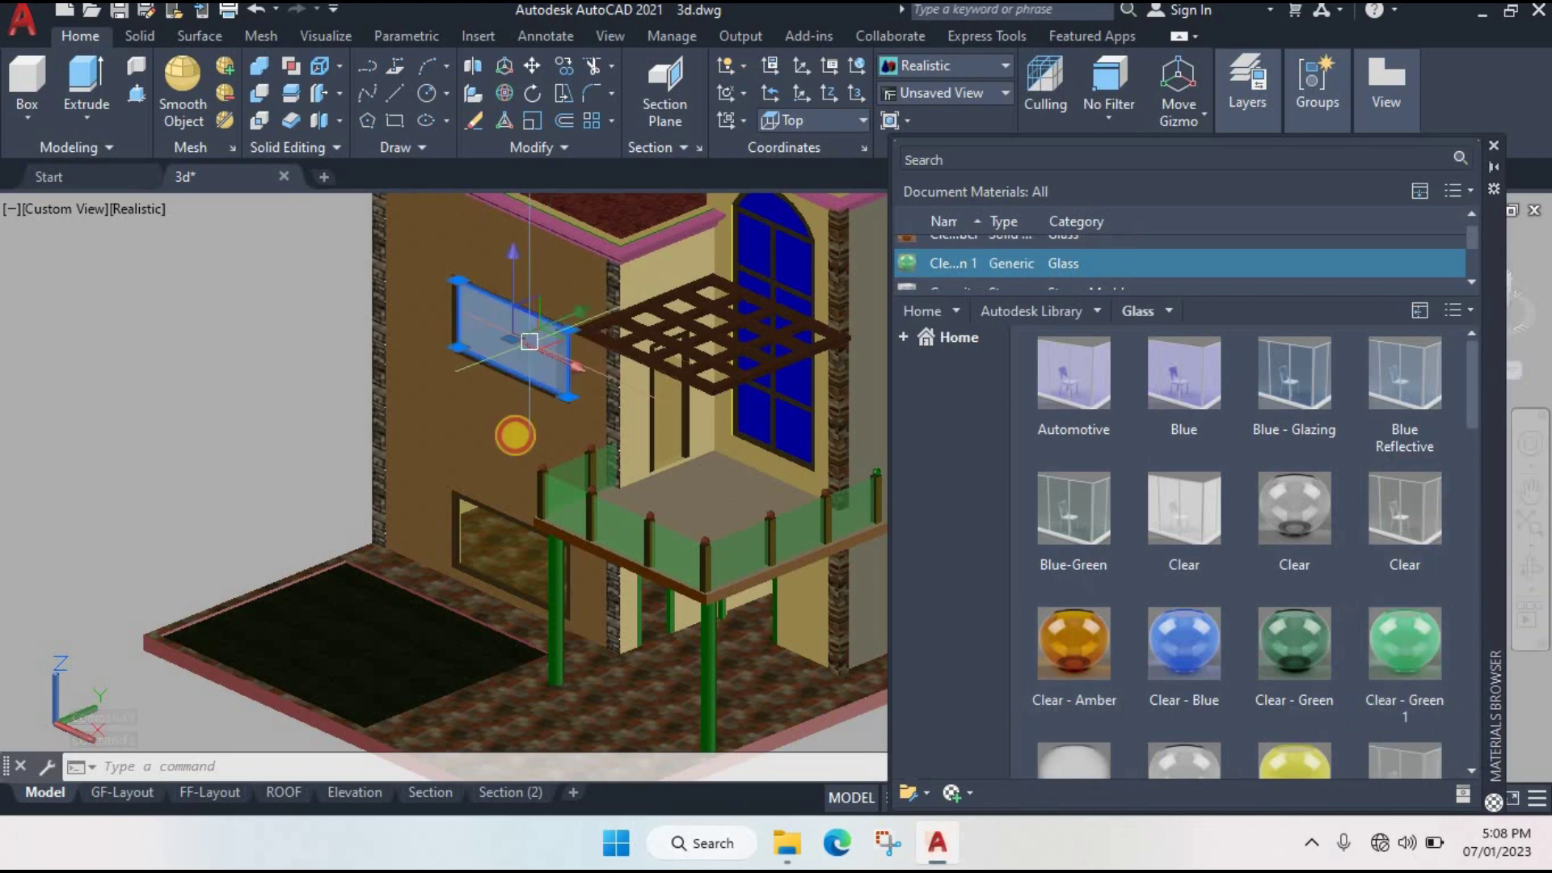
pyautogui.click(509, 537)
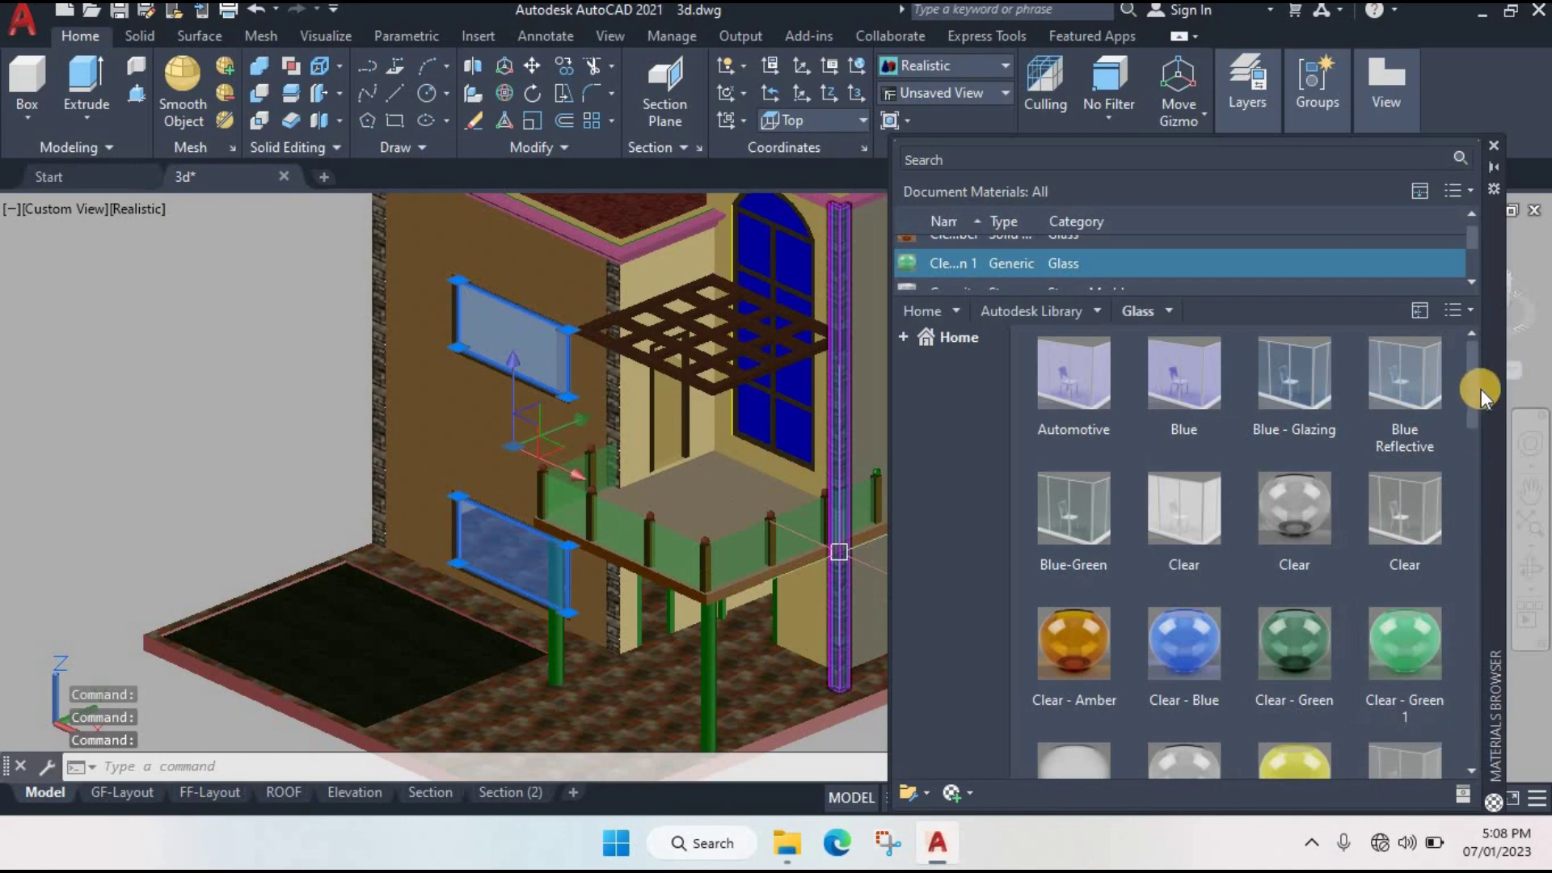
pyautogui.moveTo(1472, 369); pyautogui.dragTo(1473, 497)
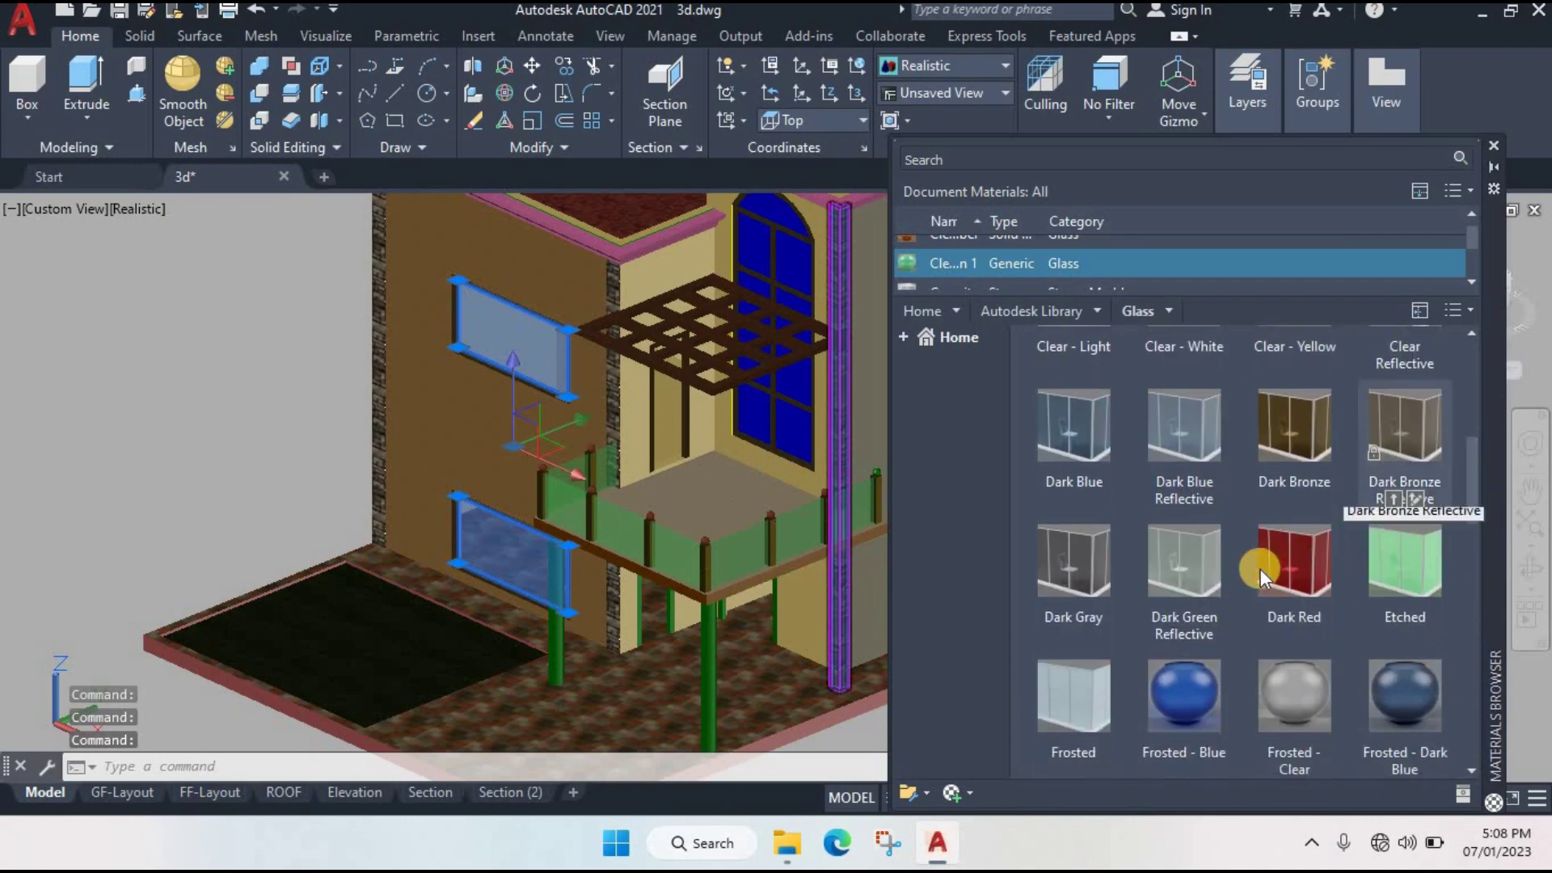
pyautogui.click(1286, 634)
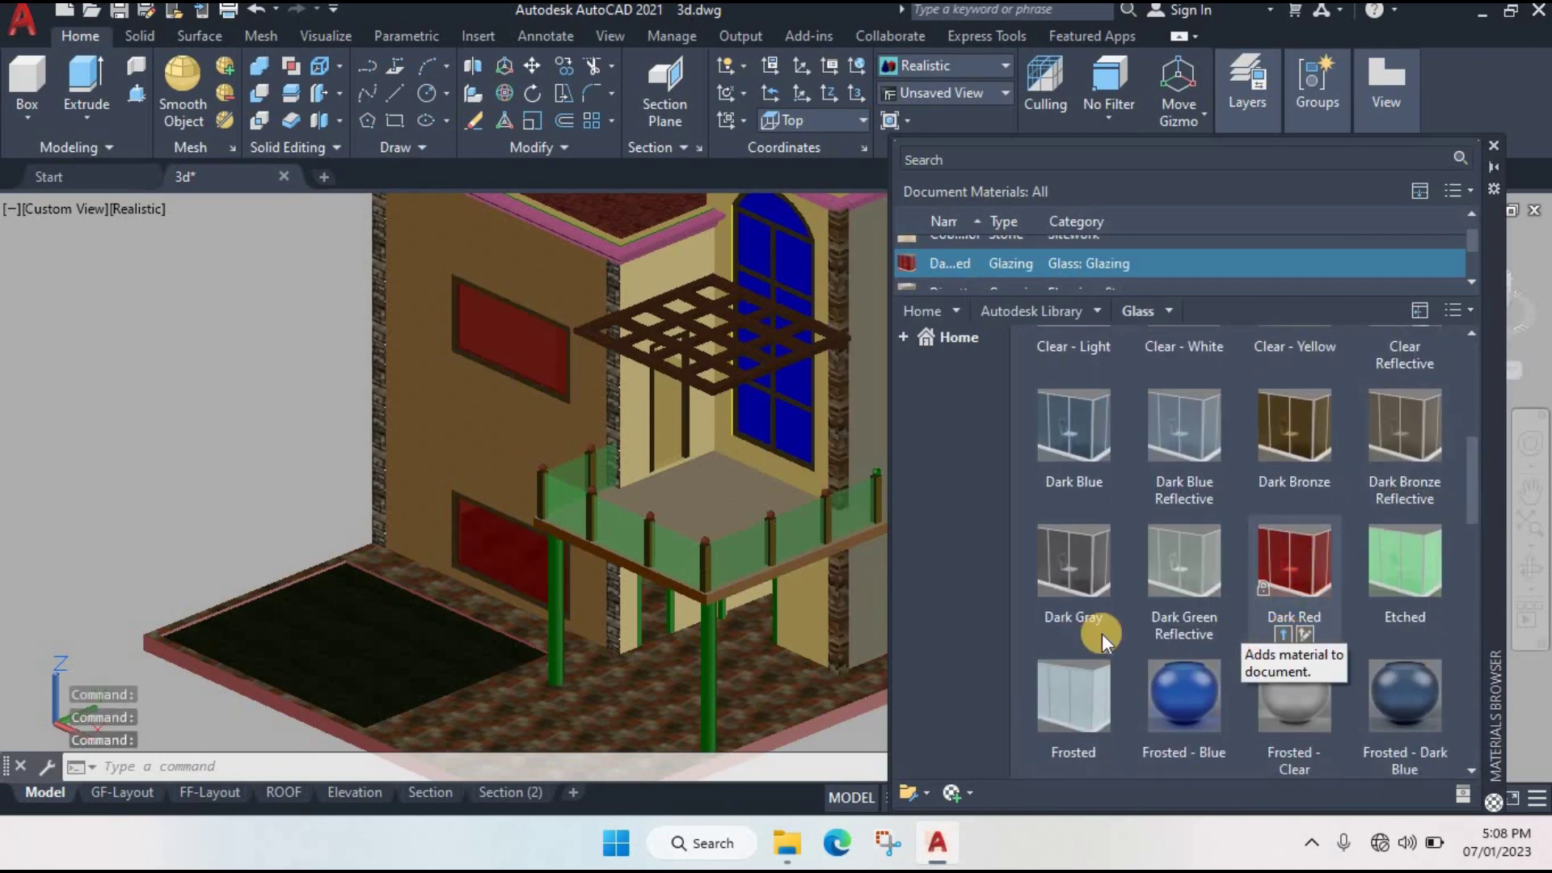
pyautogui.click(519, 354)
pyautogui.scroll(2, 517, 380)
pyautogui.scroll(-4, 517, 389)
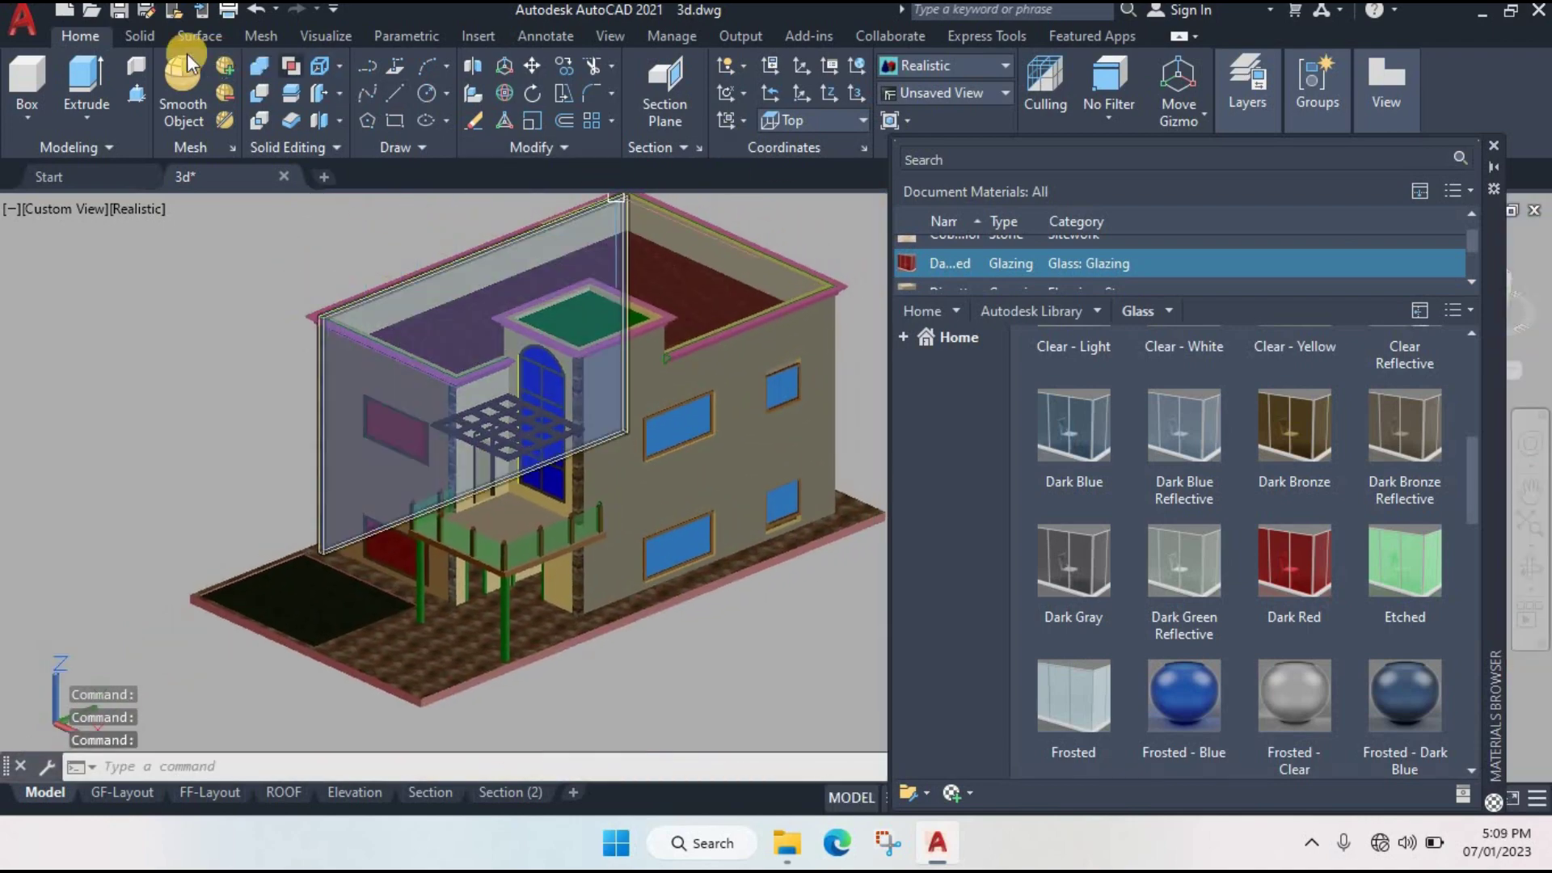
pyautogui.click(320, 36)
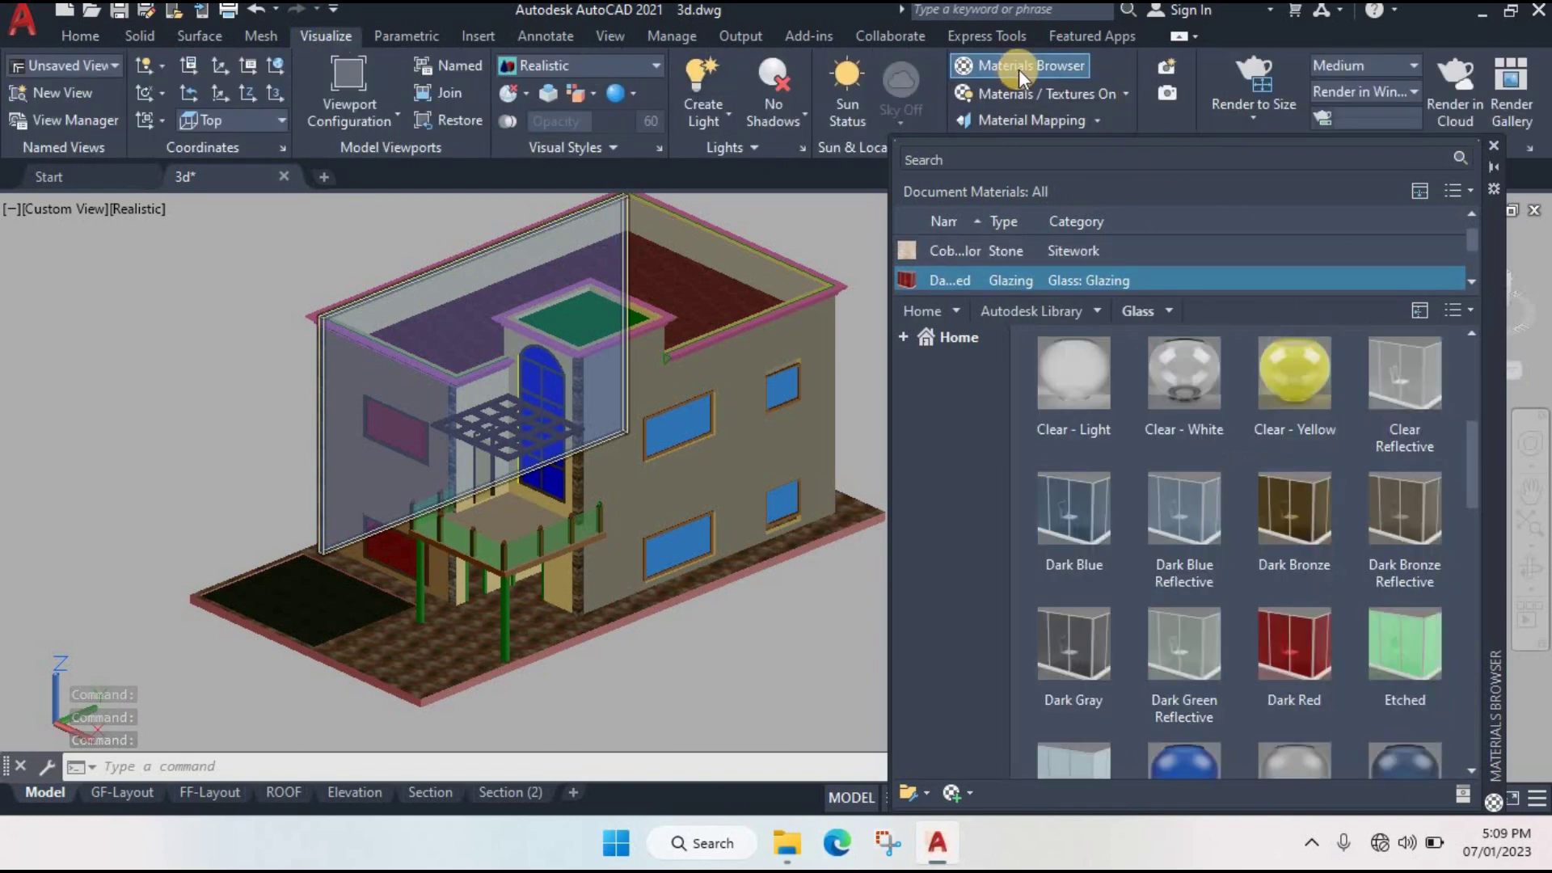
pyautogui.click(1494, 146)
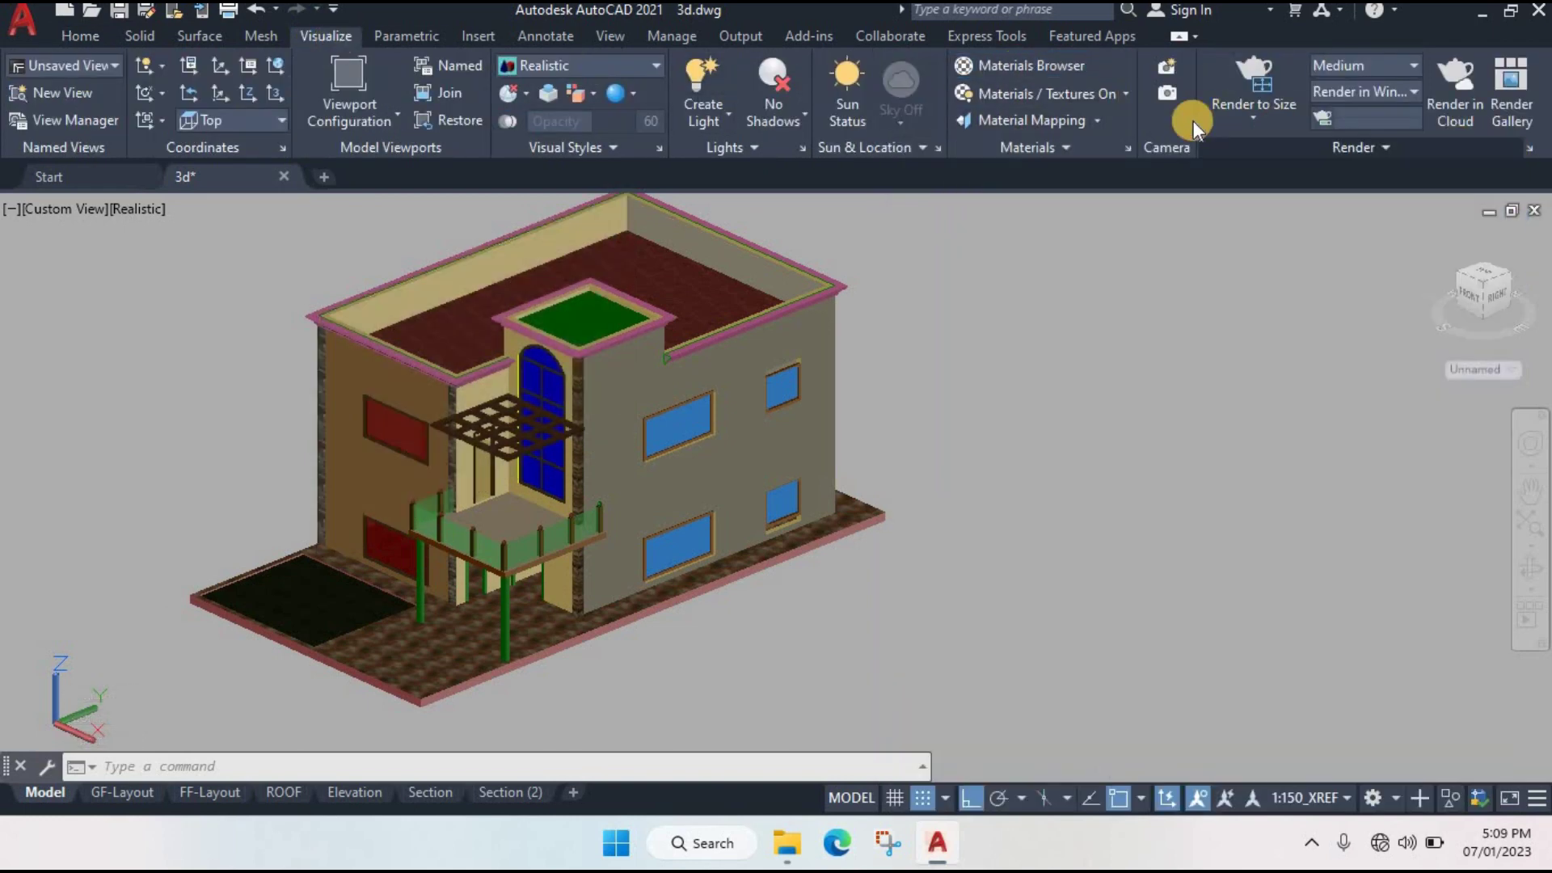
pyautogui.click(1045, 68)
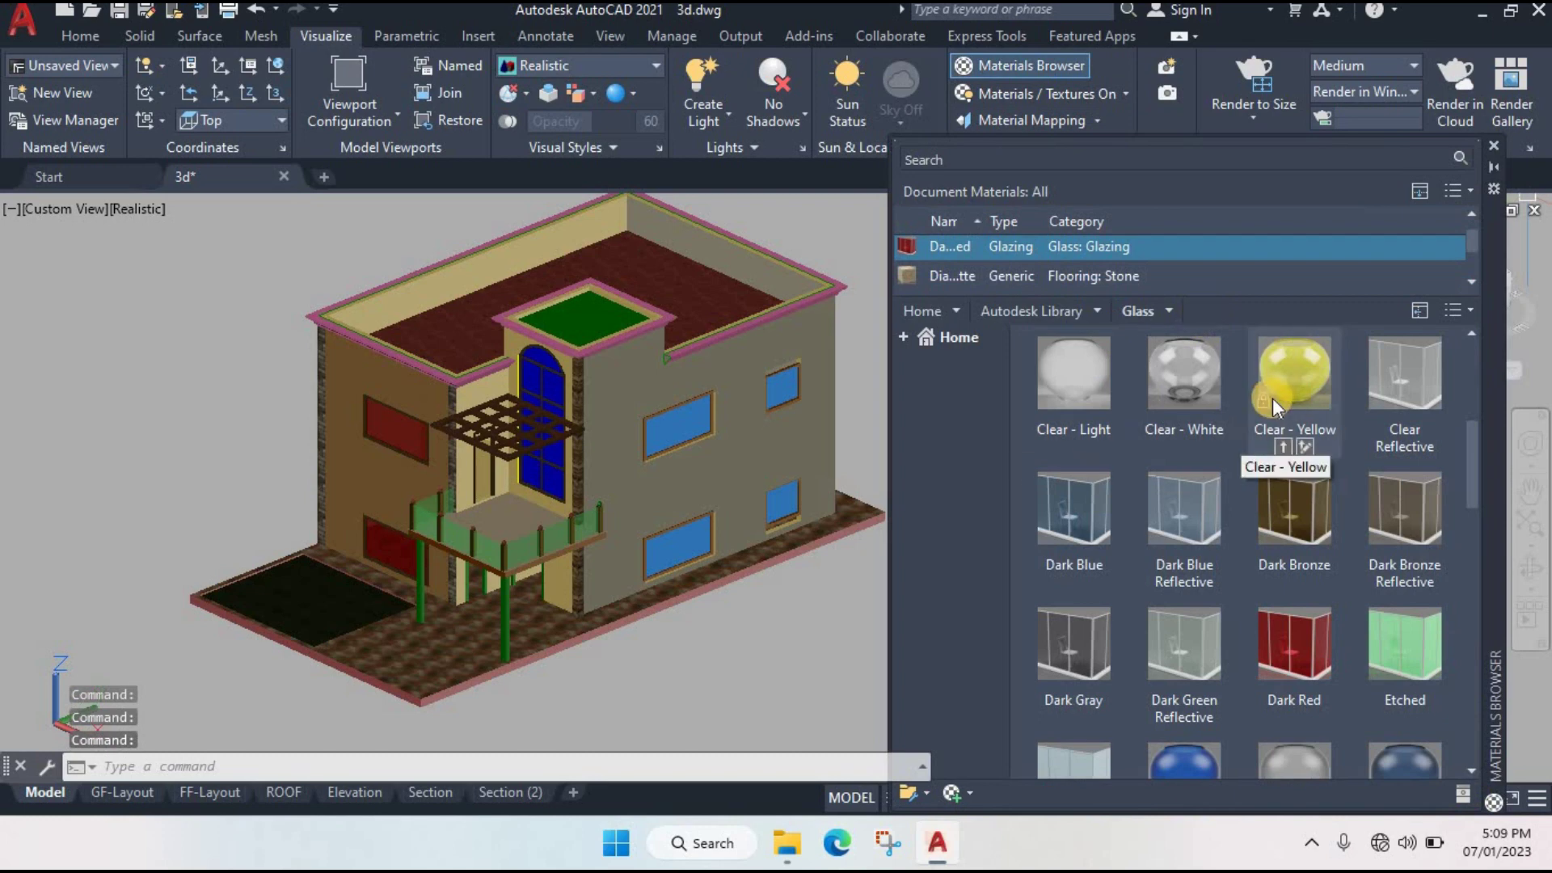
pyautogui.click(77, 36)
pyautogui.click(351, 393)
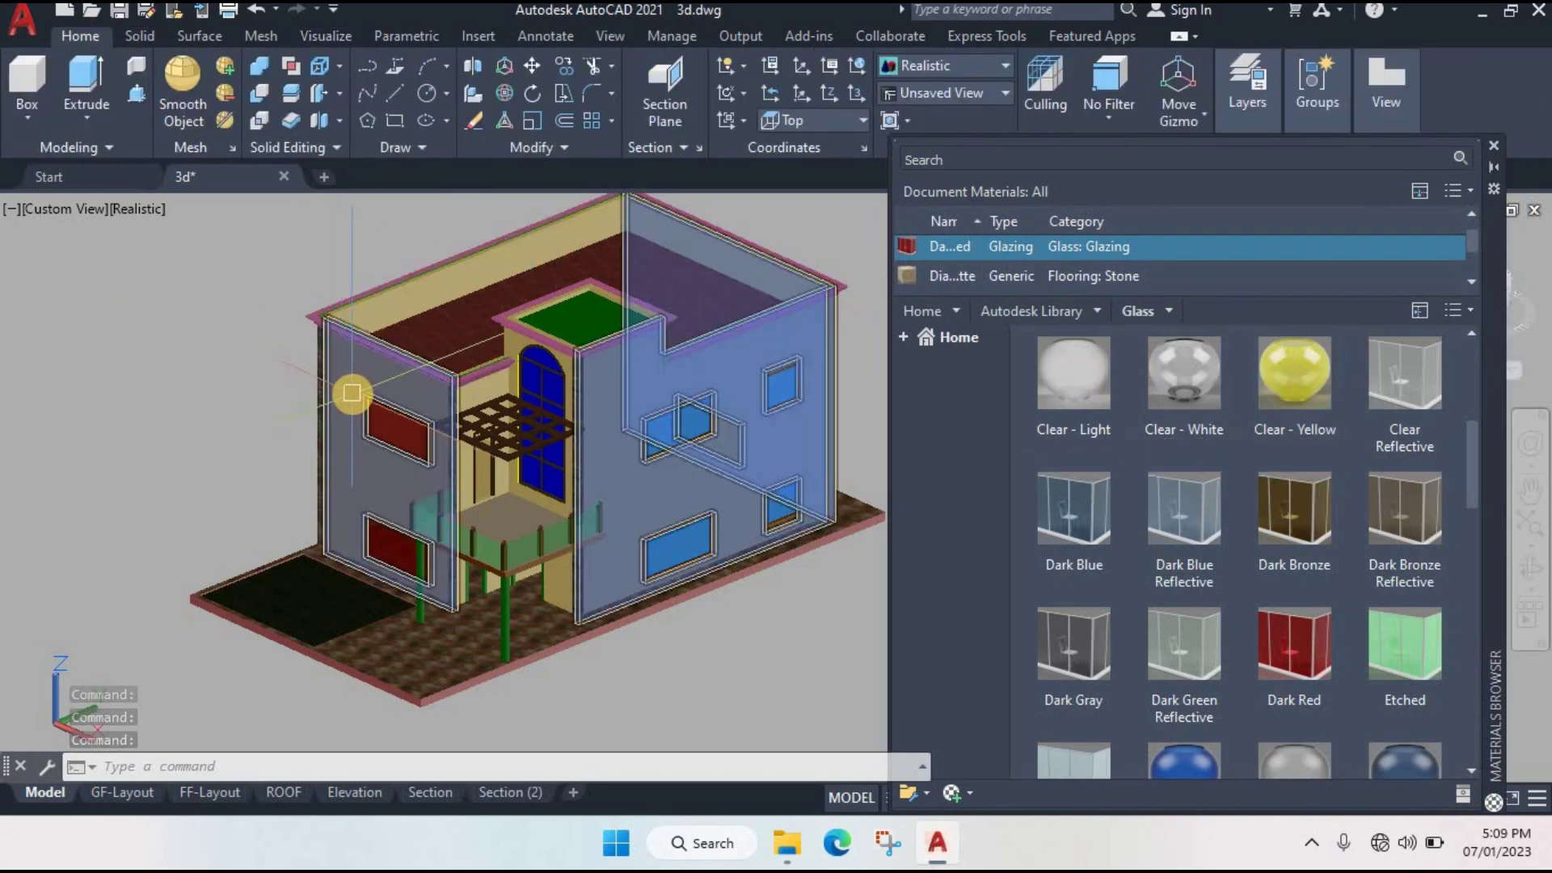
# - Apply Masonry's Ashlar - Patterned to the raised roof slab's top face, picked with the Face filter
pyautogui.press('Escape')
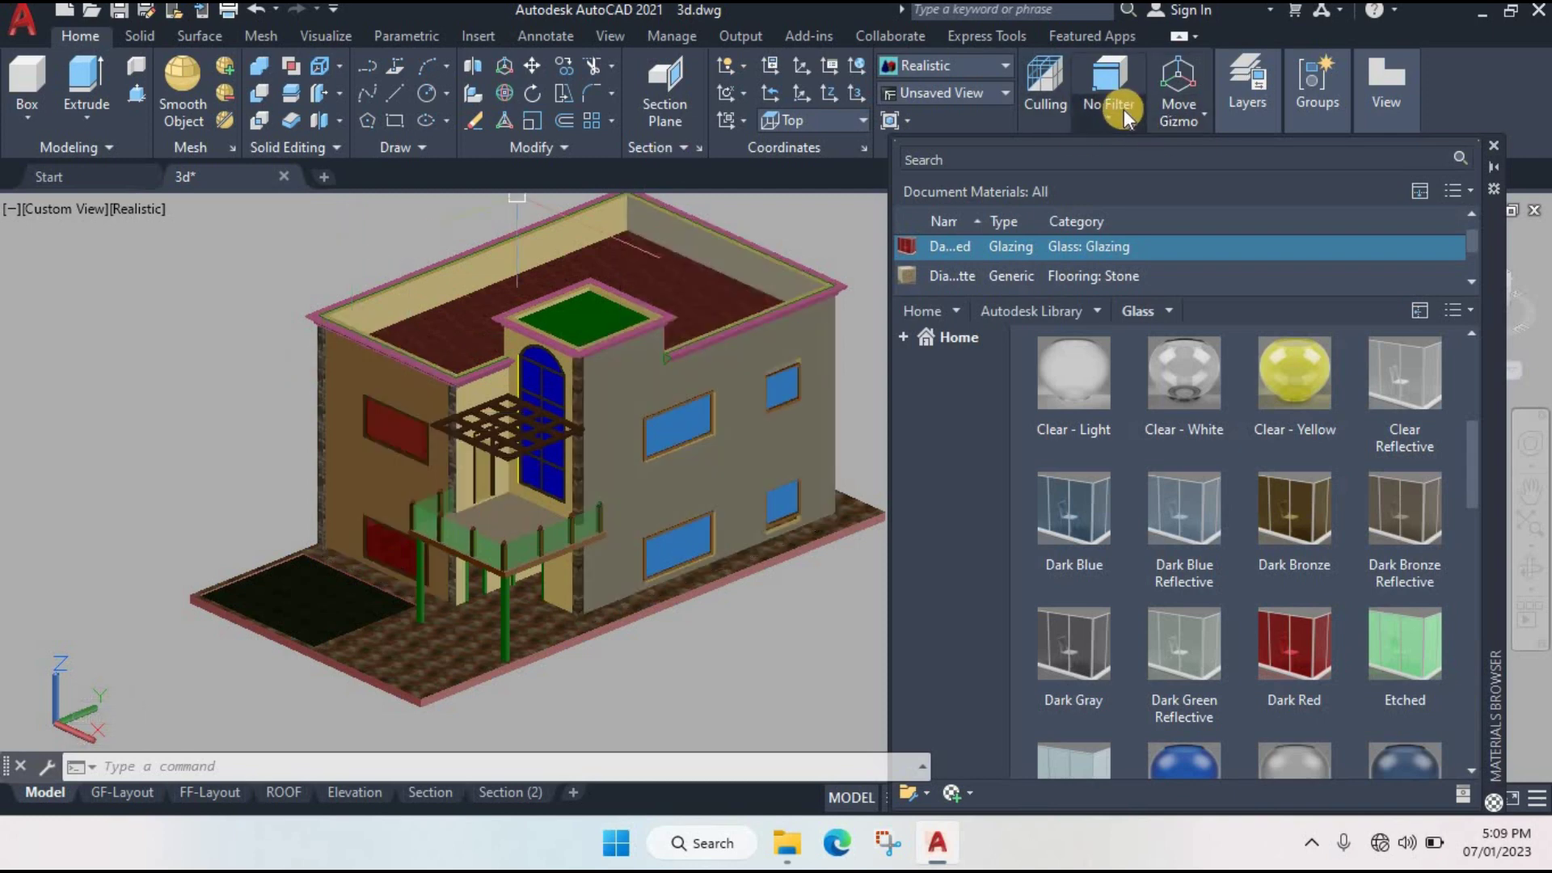
pyautogui.click(1119, 120)
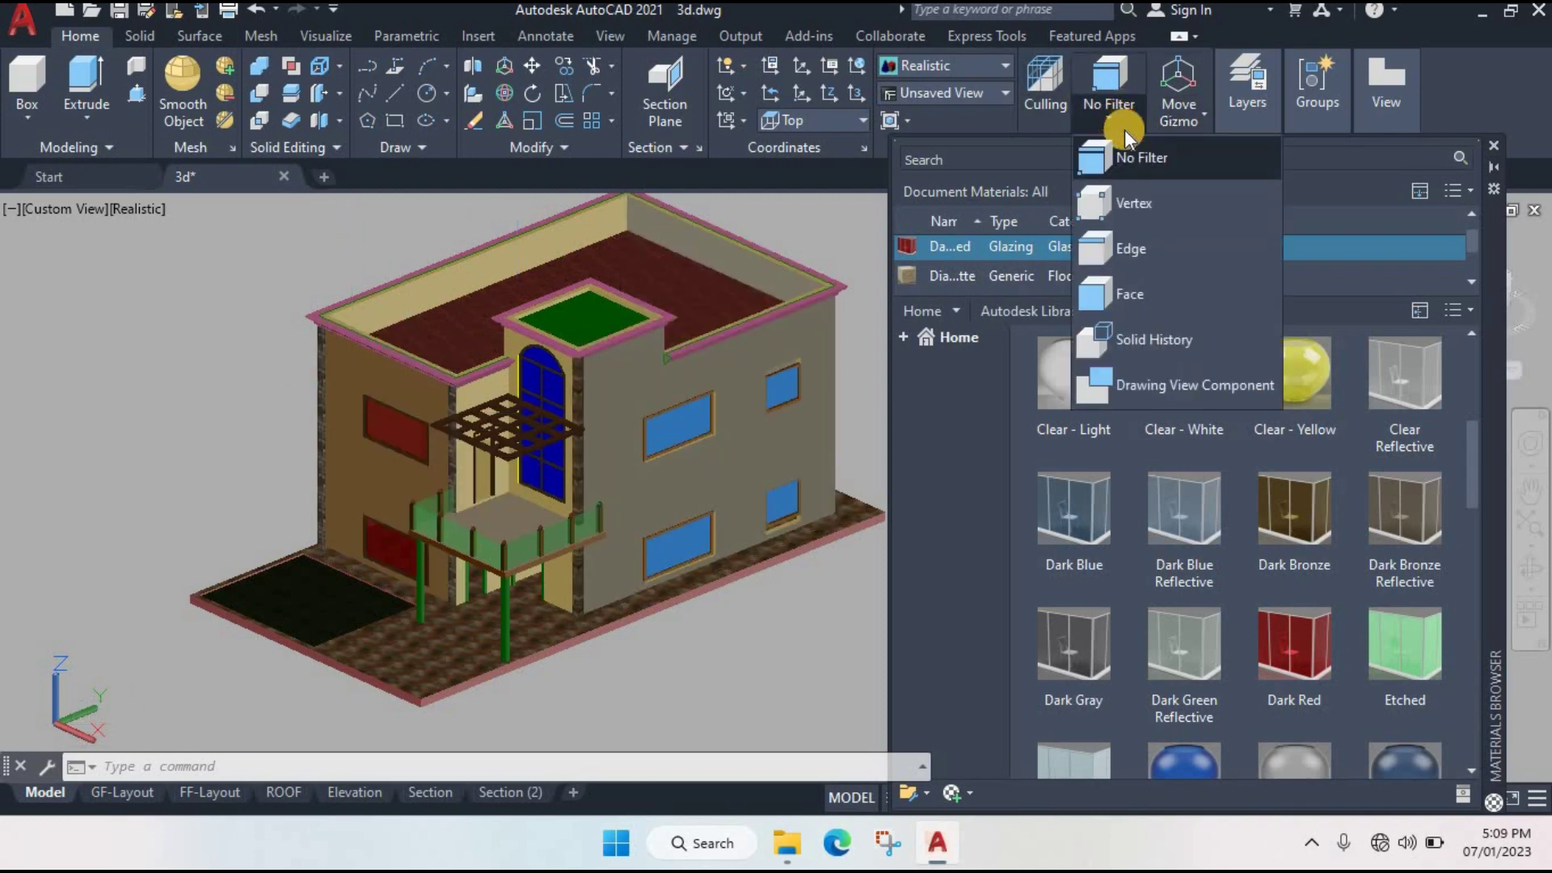
pyautogui.click(1164, 296)
pyautogui.click(596, 315)
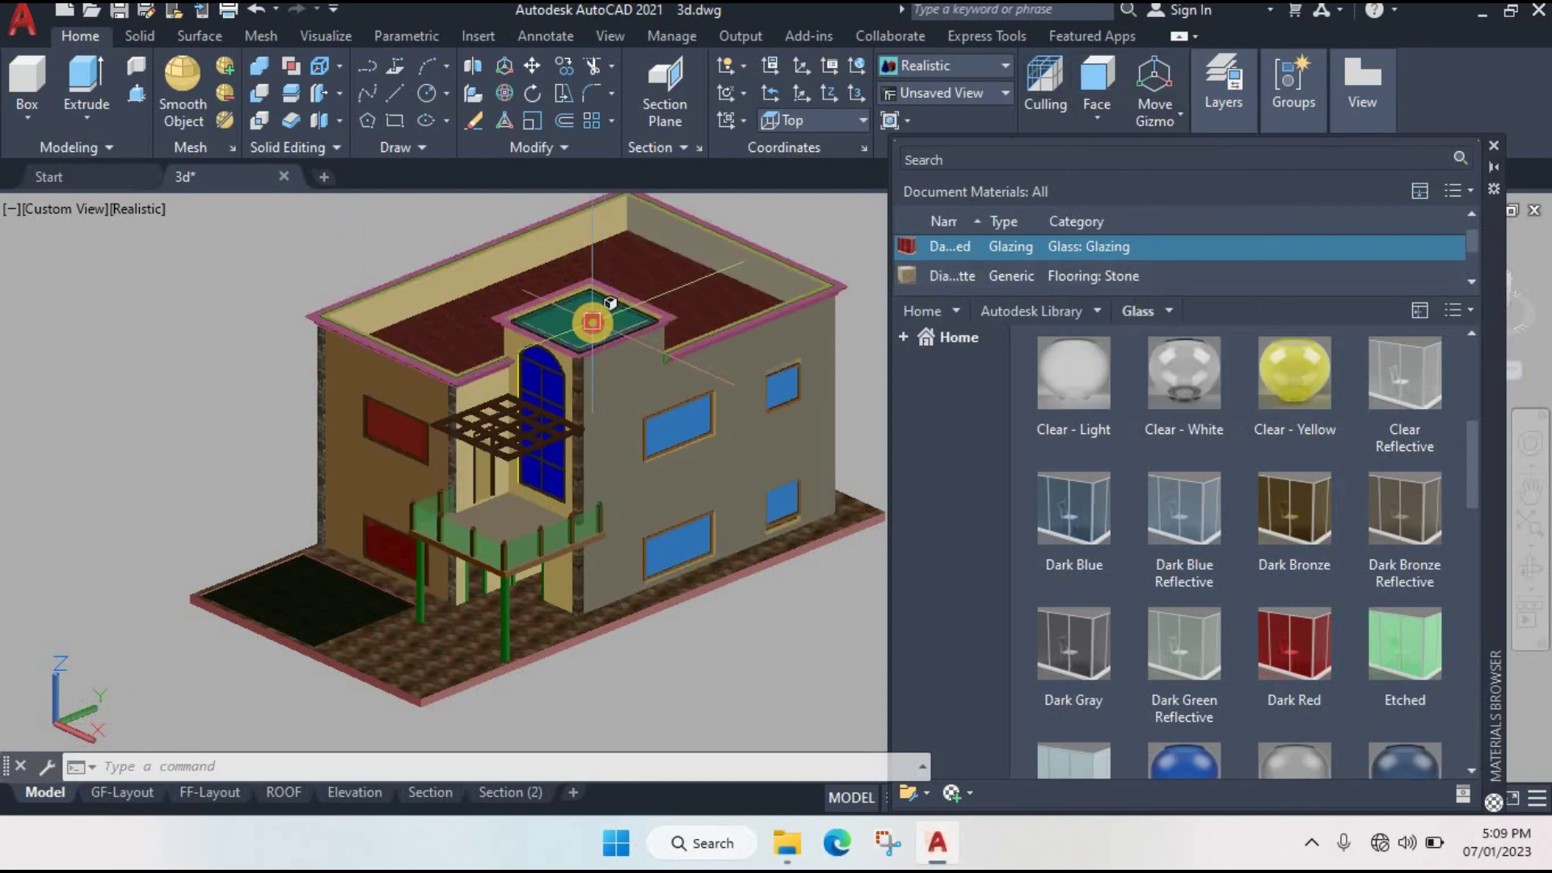
pyautogui.click(1096, 311)
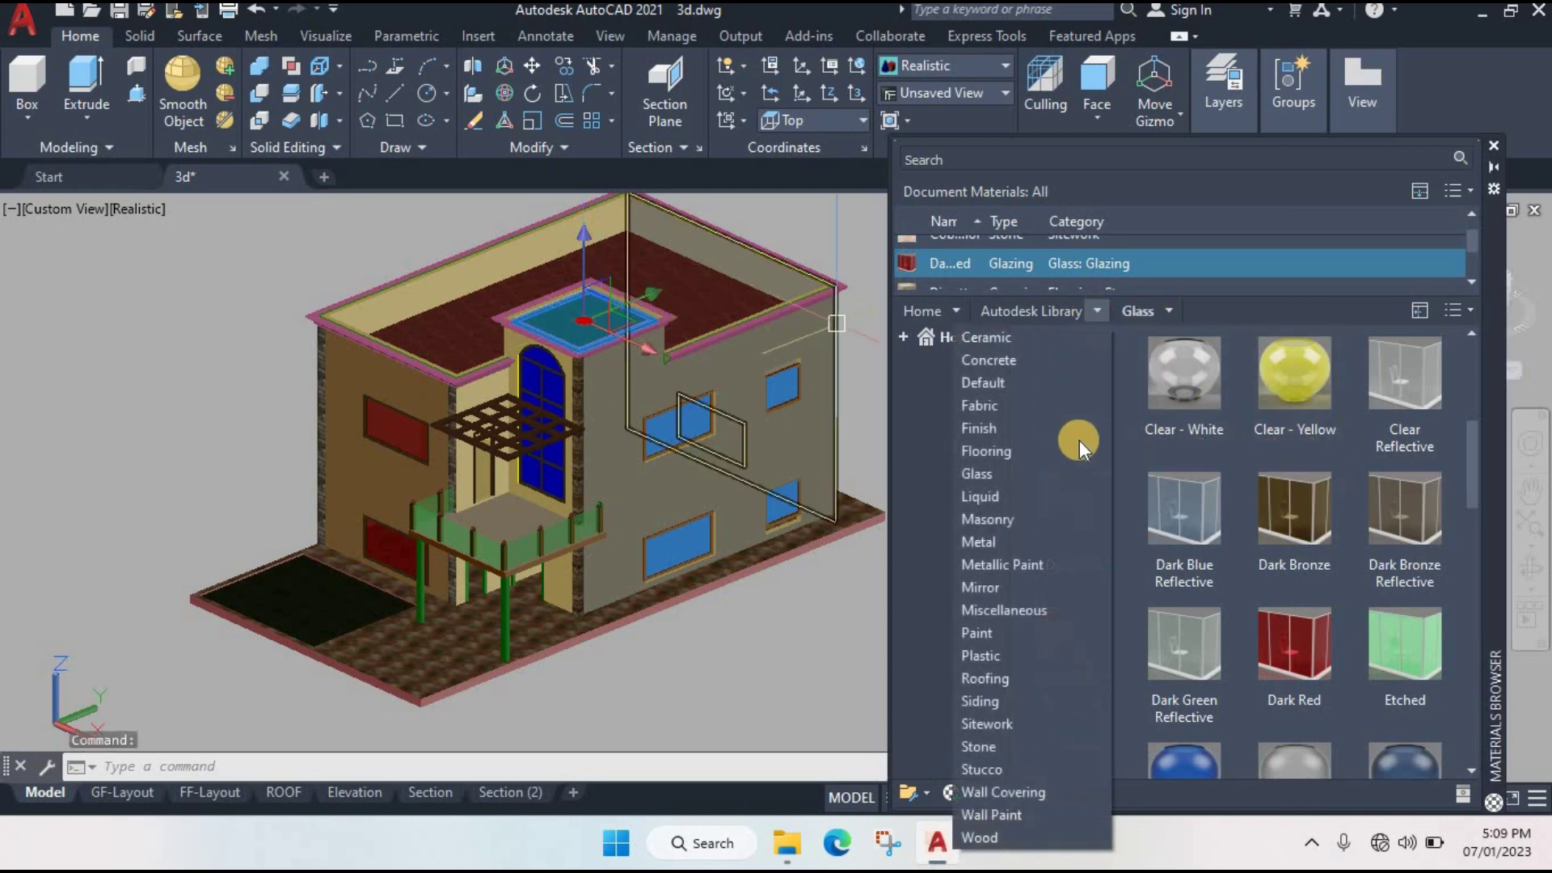
pyautogui.click(1030, 519)
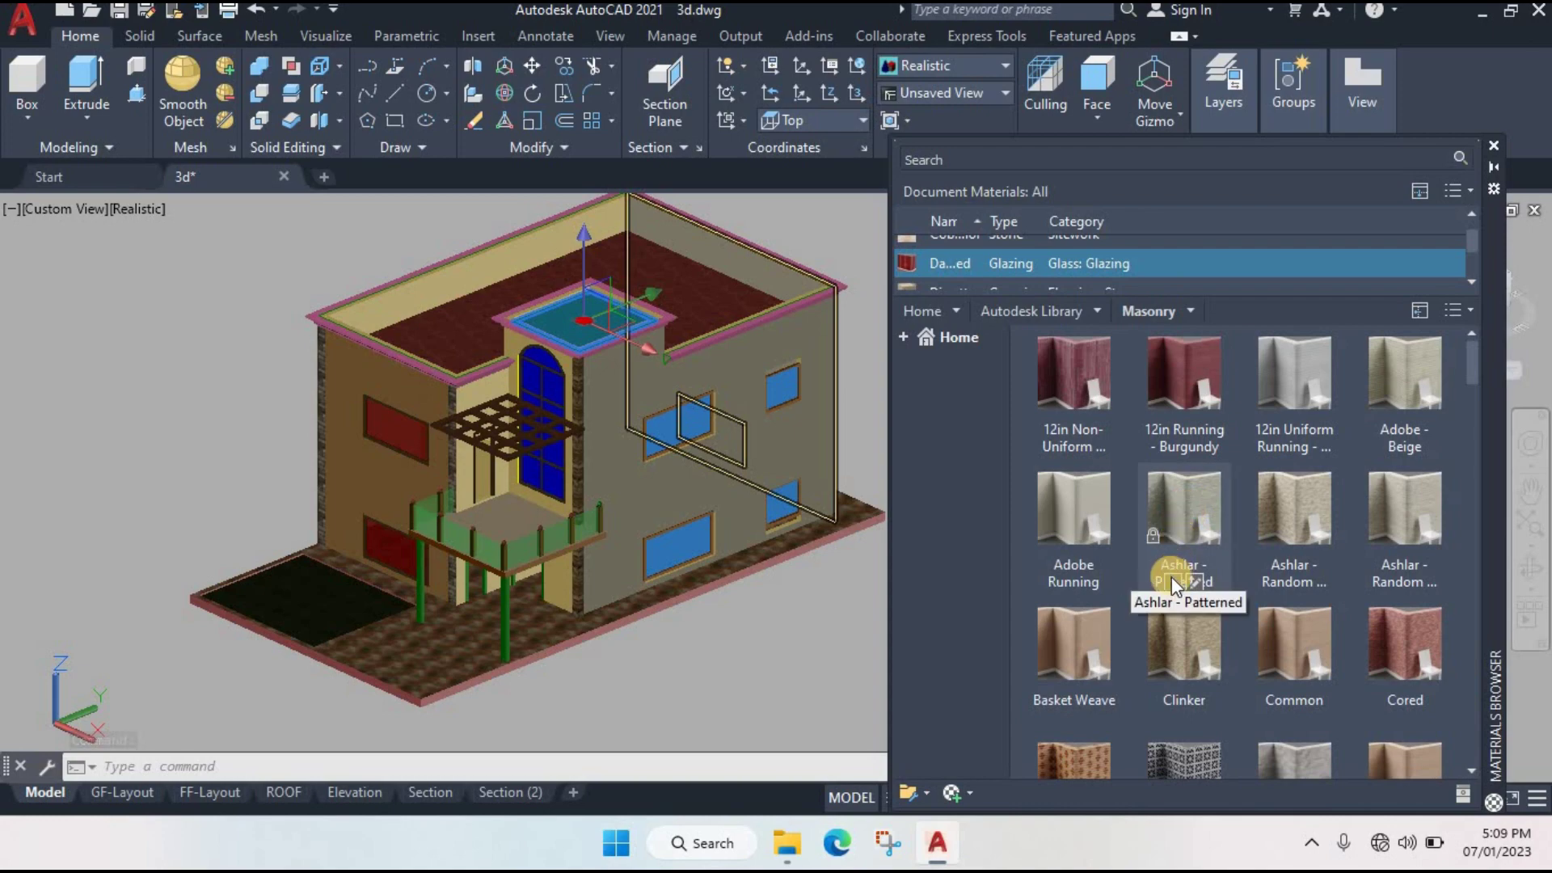
pyautogui.click(1171, 575)
pyautogui.press('Escape')
# - Close the Materials Browser
pyautogui.scroll(3, 590, 299)
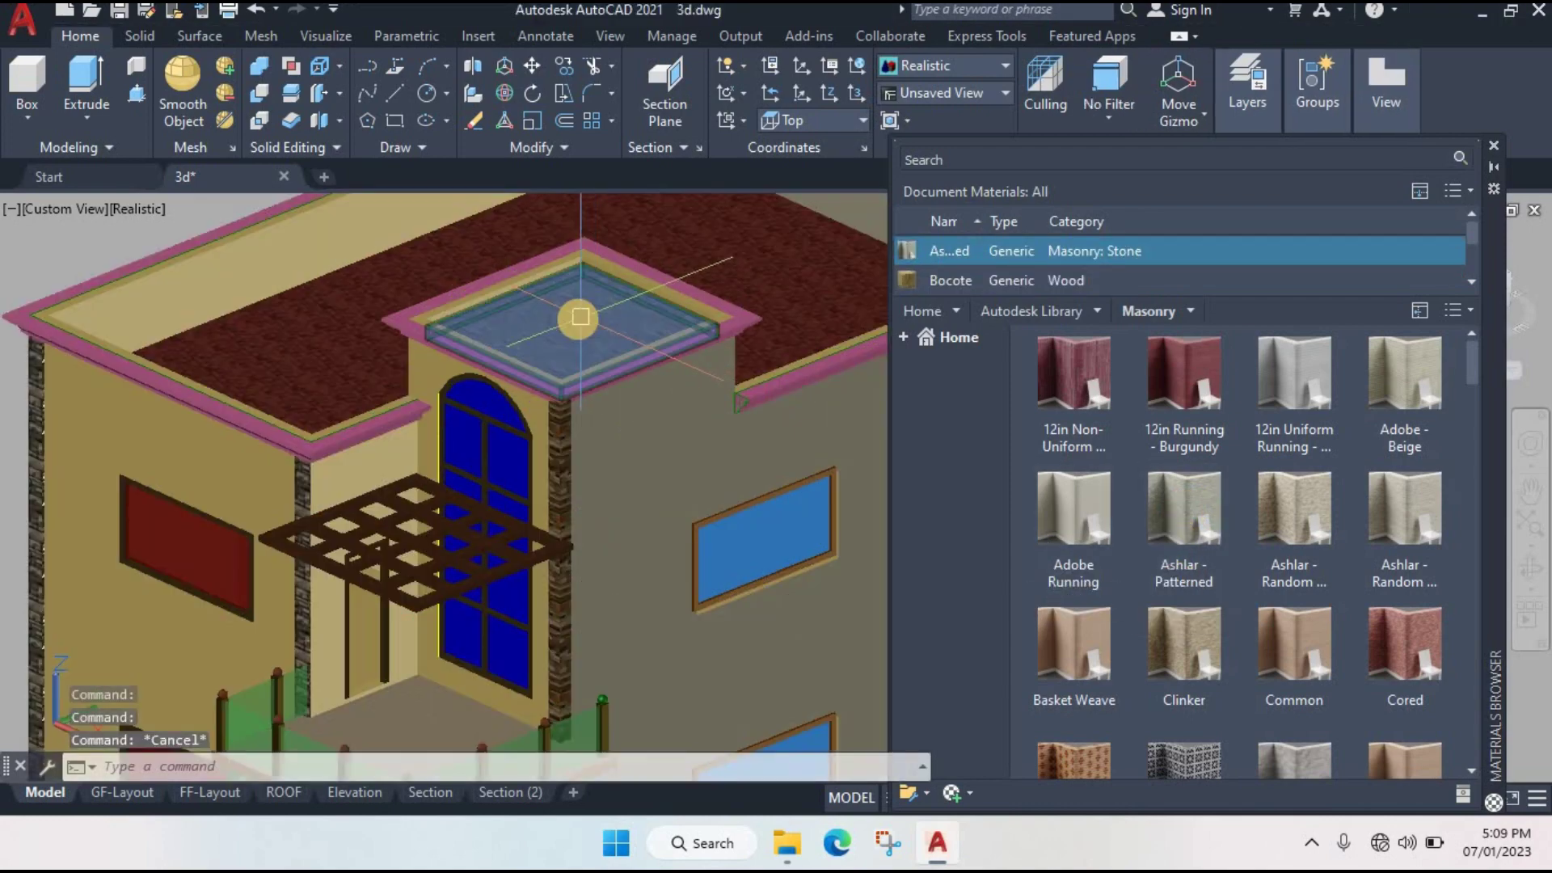
pyautogui.scroll(2, 380, 469)
pyautogui.scroll(-3, 396, 558)
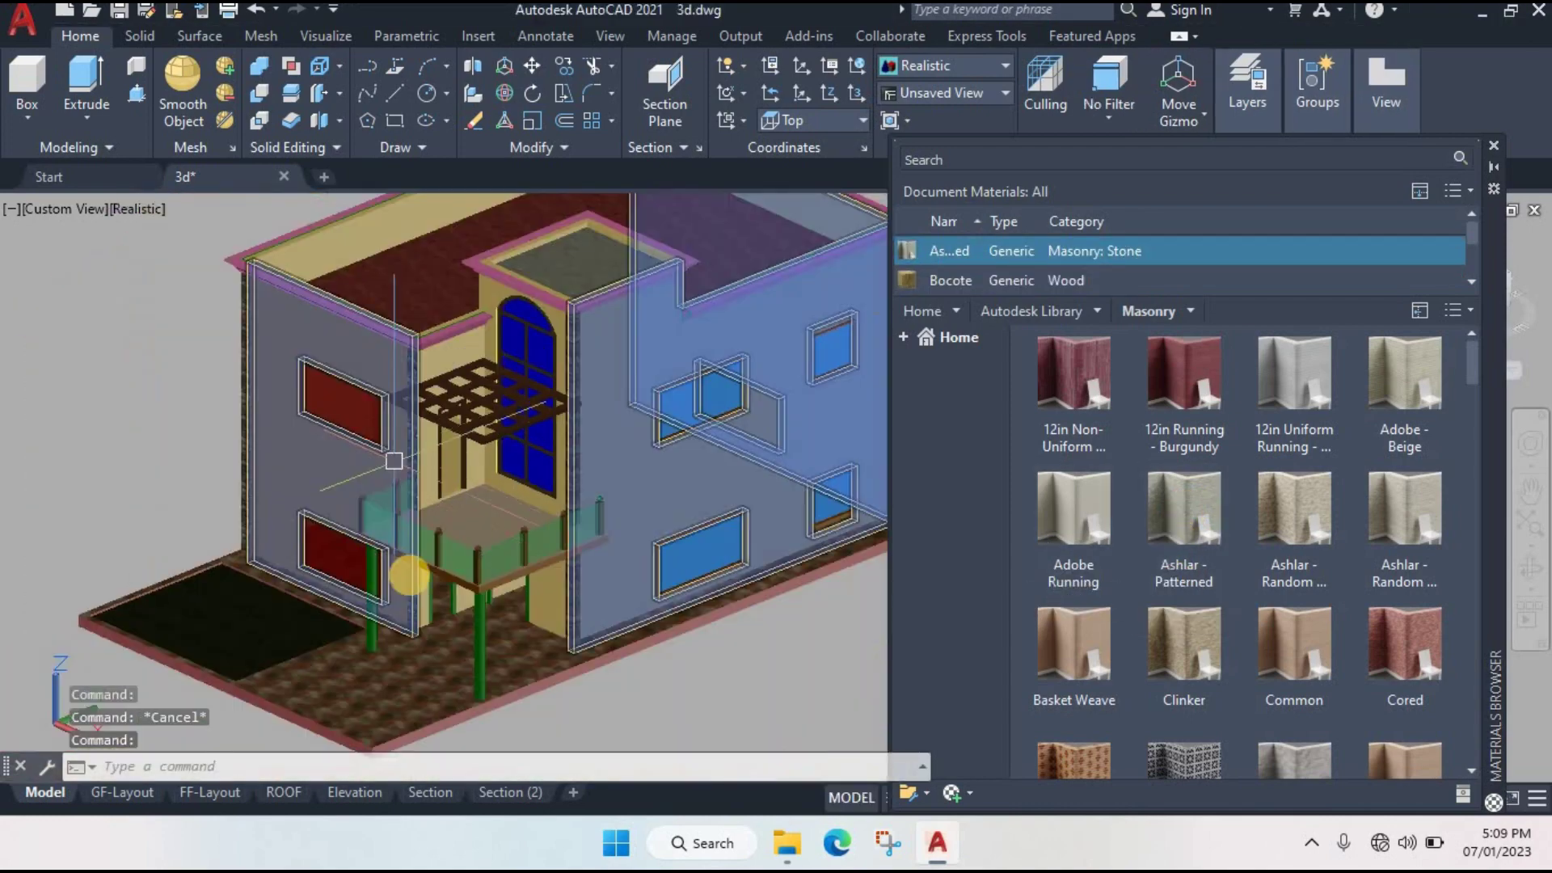
pyautogui.scroll(5, 460, 564)
pyautogui.scroll(-2, 502, 450)
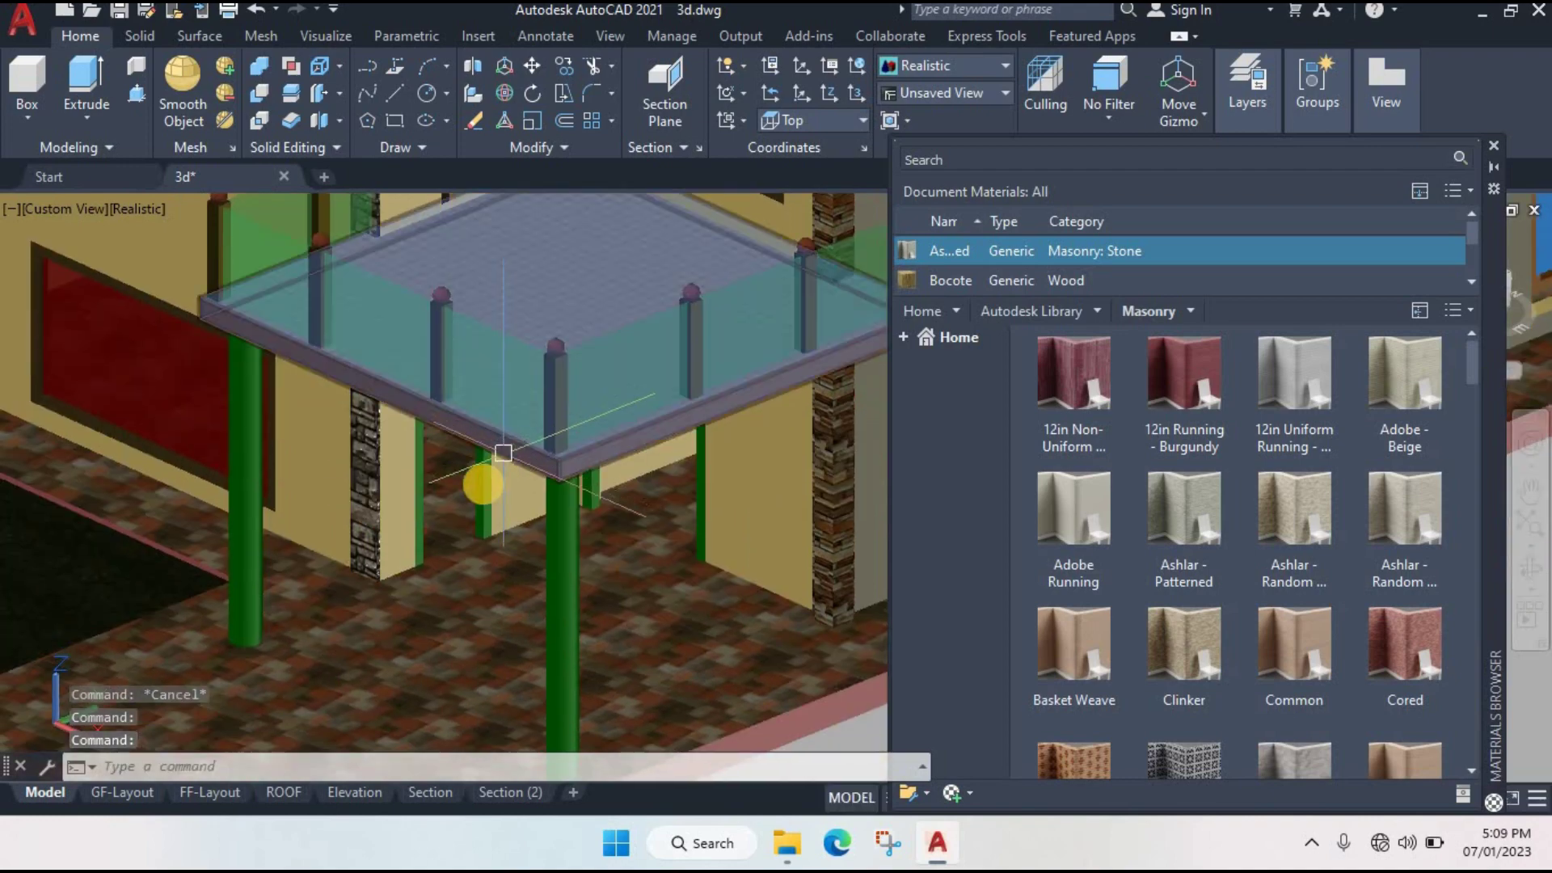
pyautogui.scroll(-2, 456, 508)
pyautogui.scroll(-3, 456, 507)
pyautogui.scroll(-1, 595, 509)
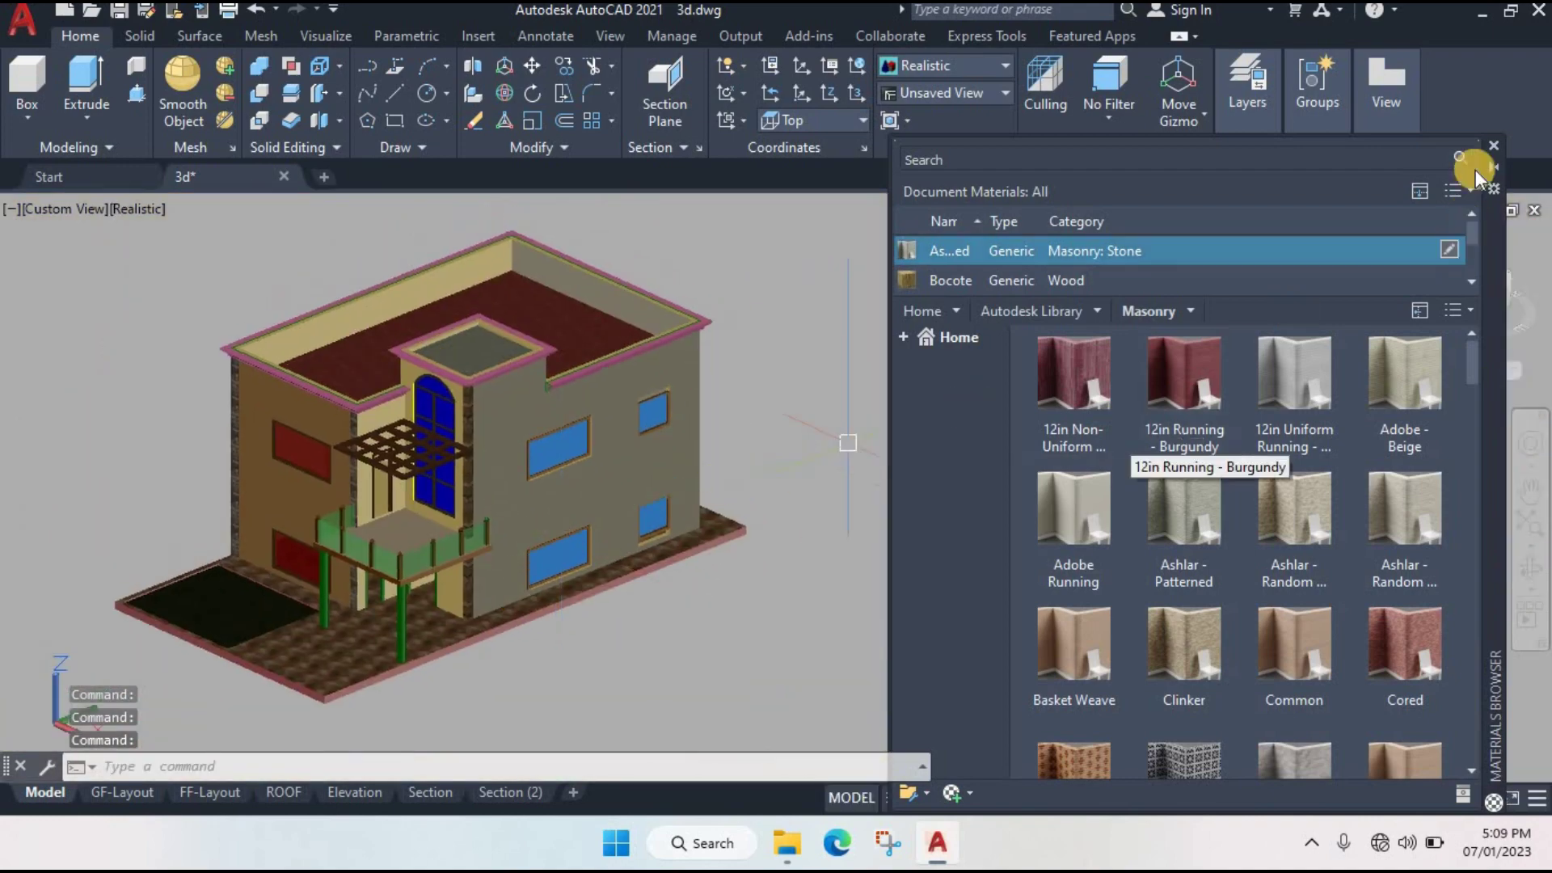
pyautogui.click(1492, 144)
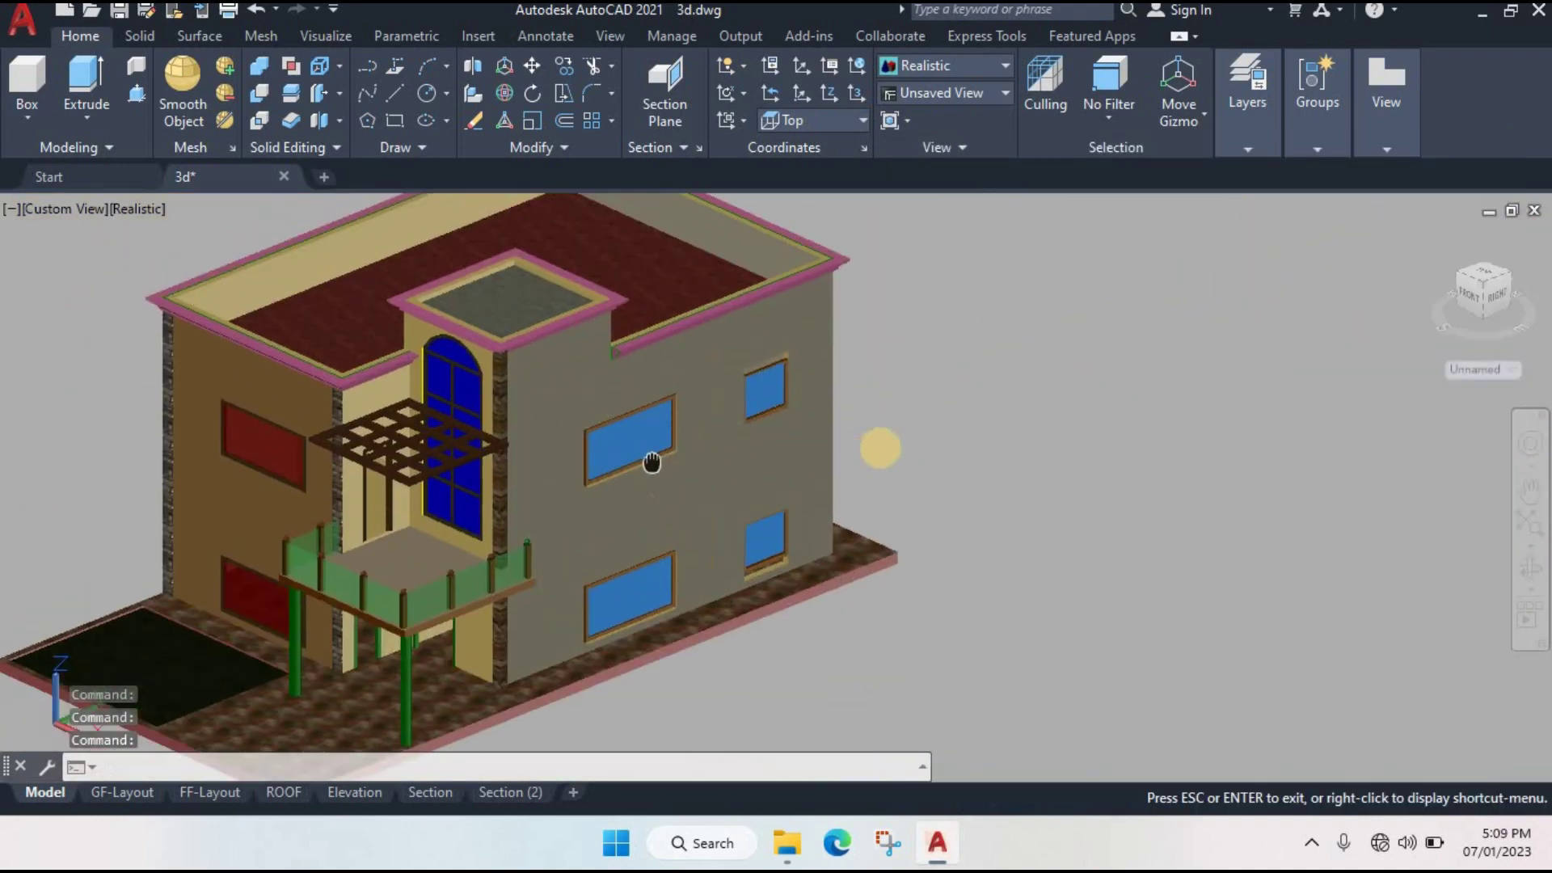
pyautogui.moveTo(578, 453); pyautogui.dragTo(1073, 485, button='middle')
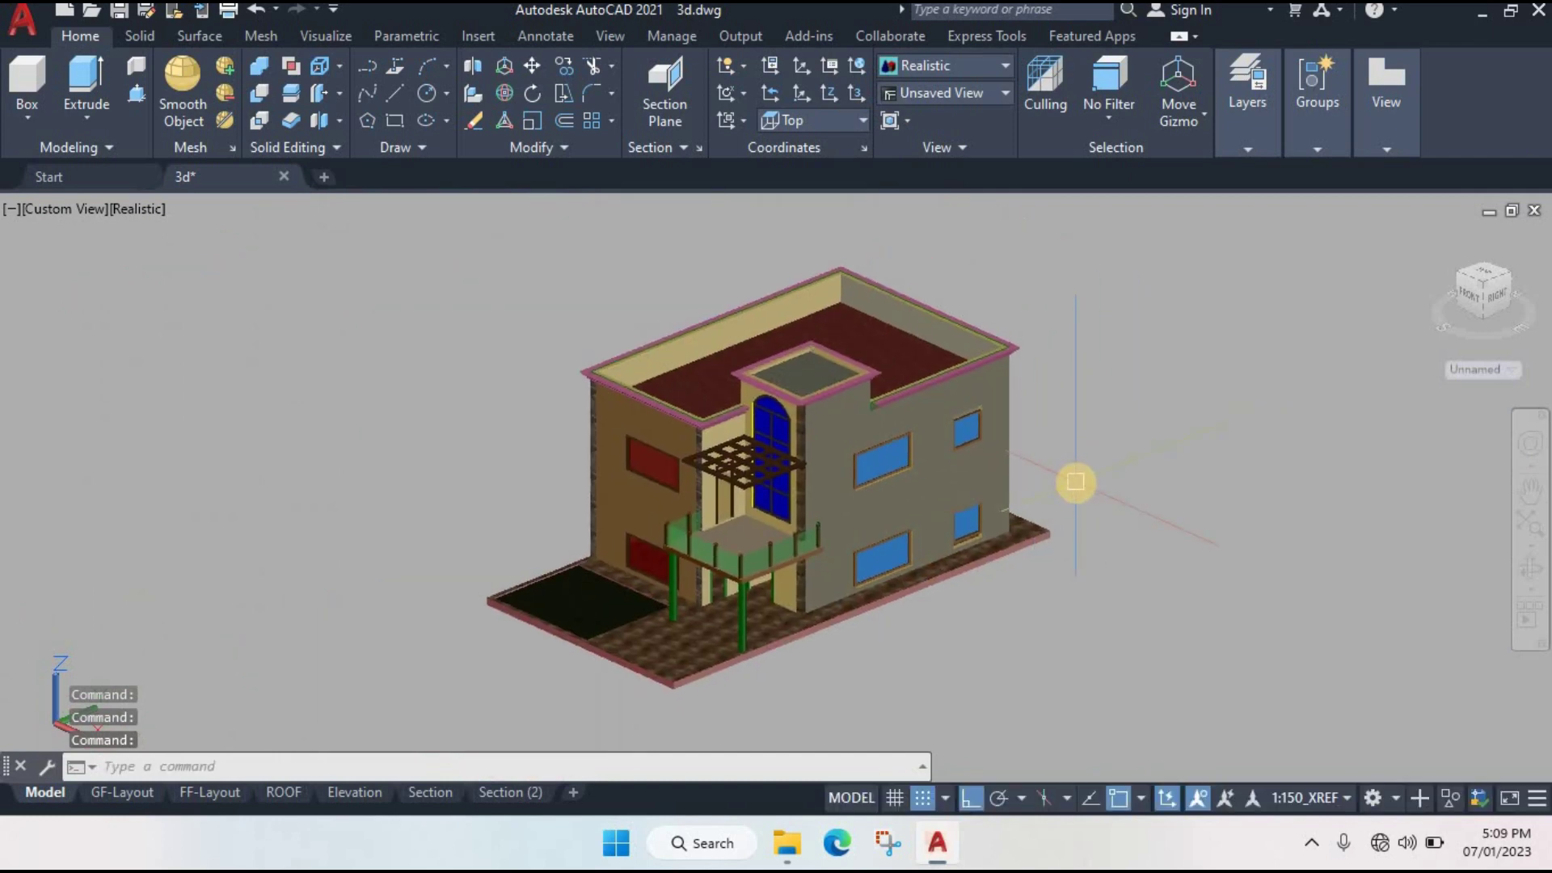
pyautogui.scroll(2, 1030, 480)
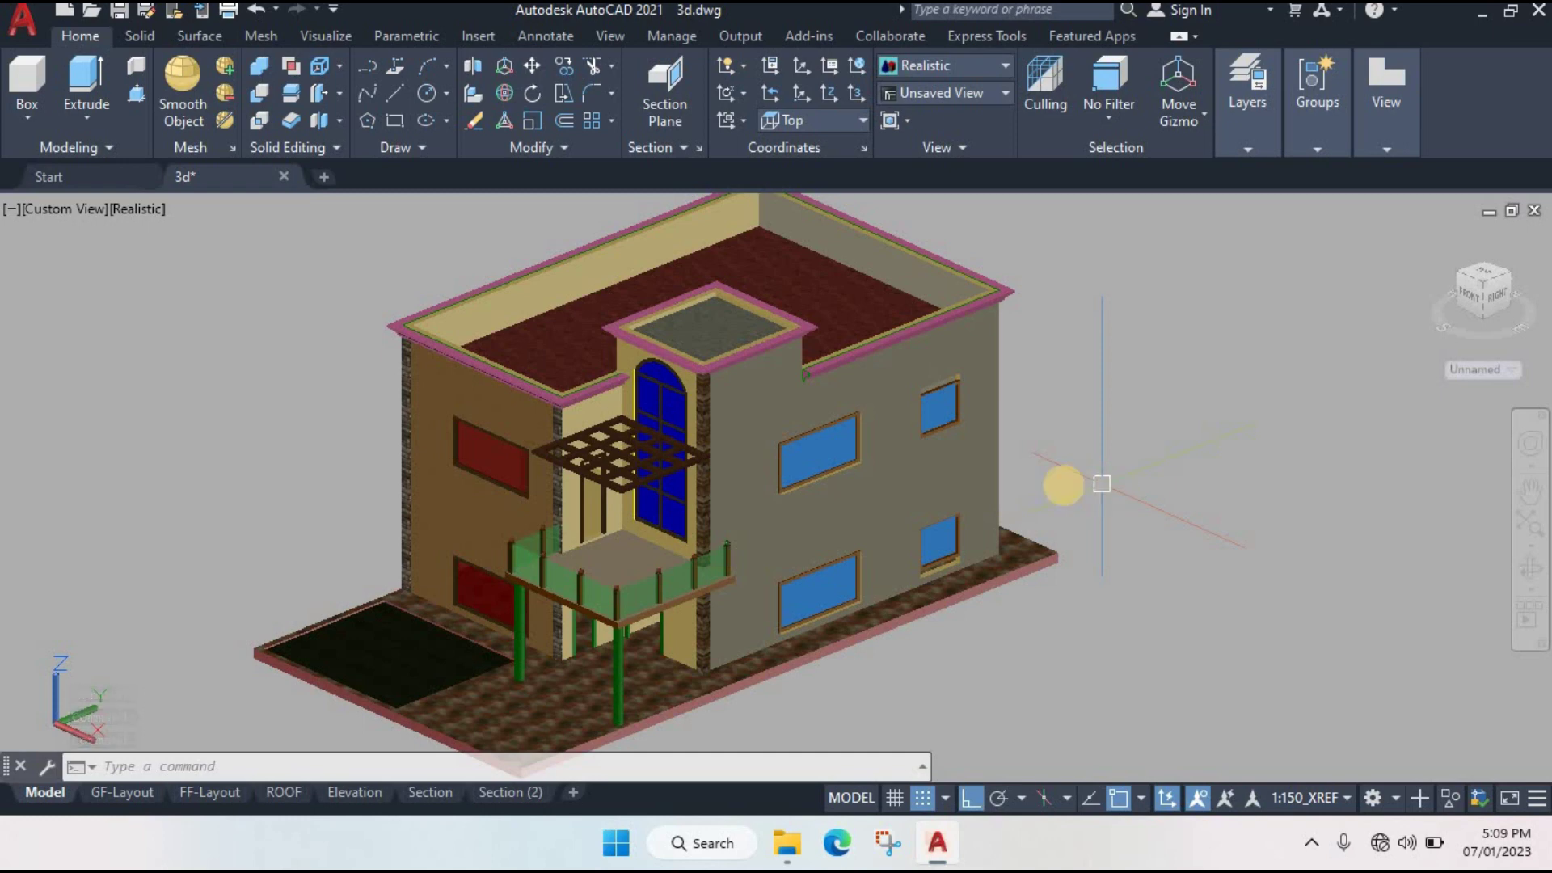
pyautogui.moveTo(1027, 480); pyautogui.dragTo(1085, 496, button='middle')
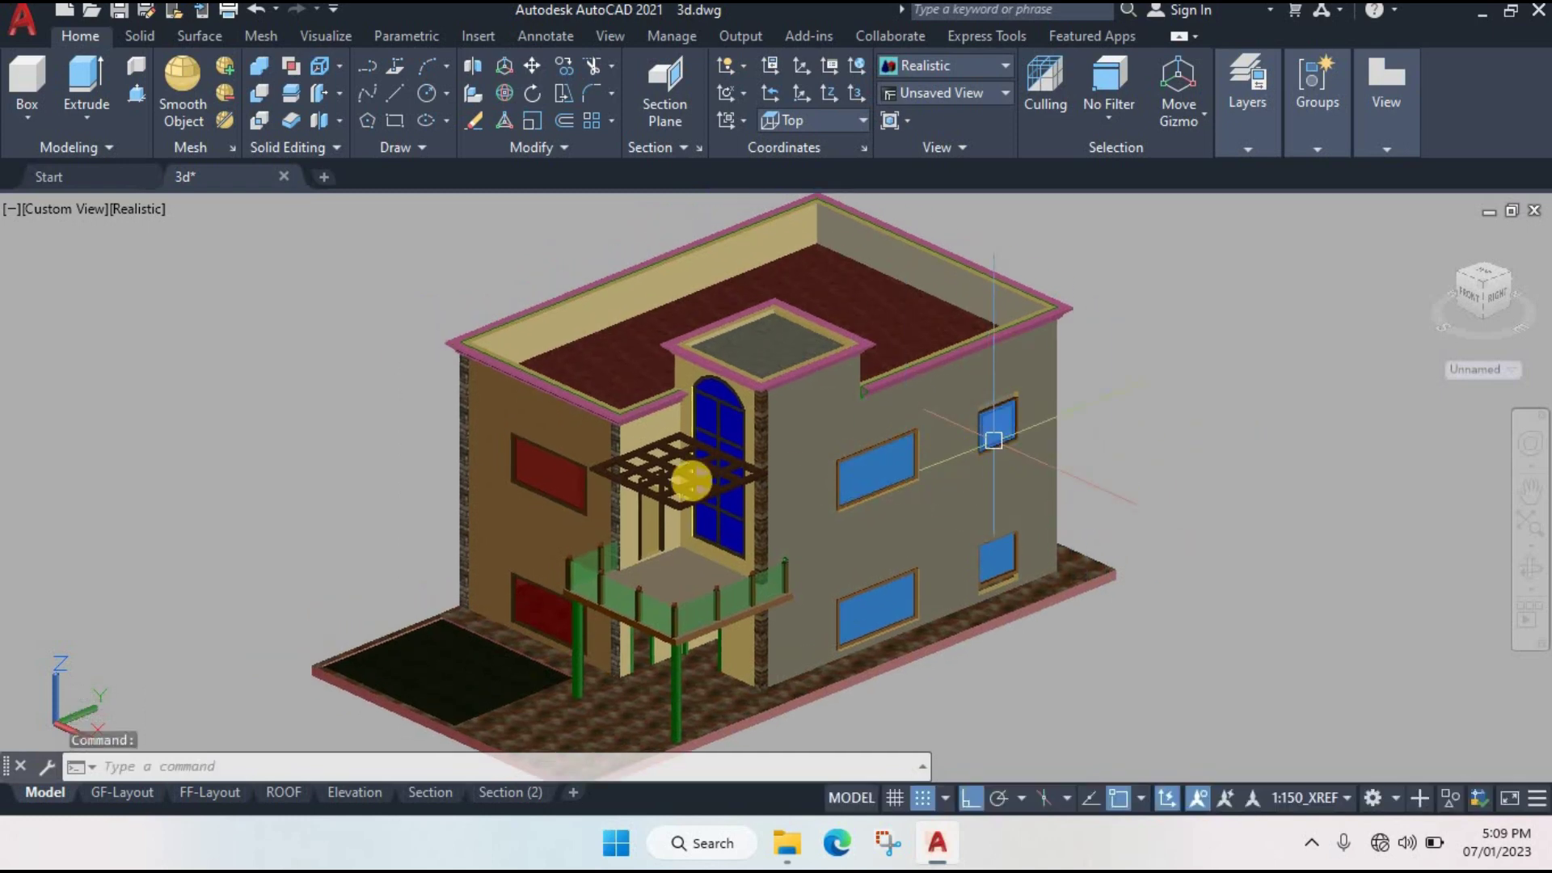
pyautogui.scroll(2, 530, 461)
pyautogui.scroll(2, 525, 409)
pyautogui.scroll(2, 534, 324)
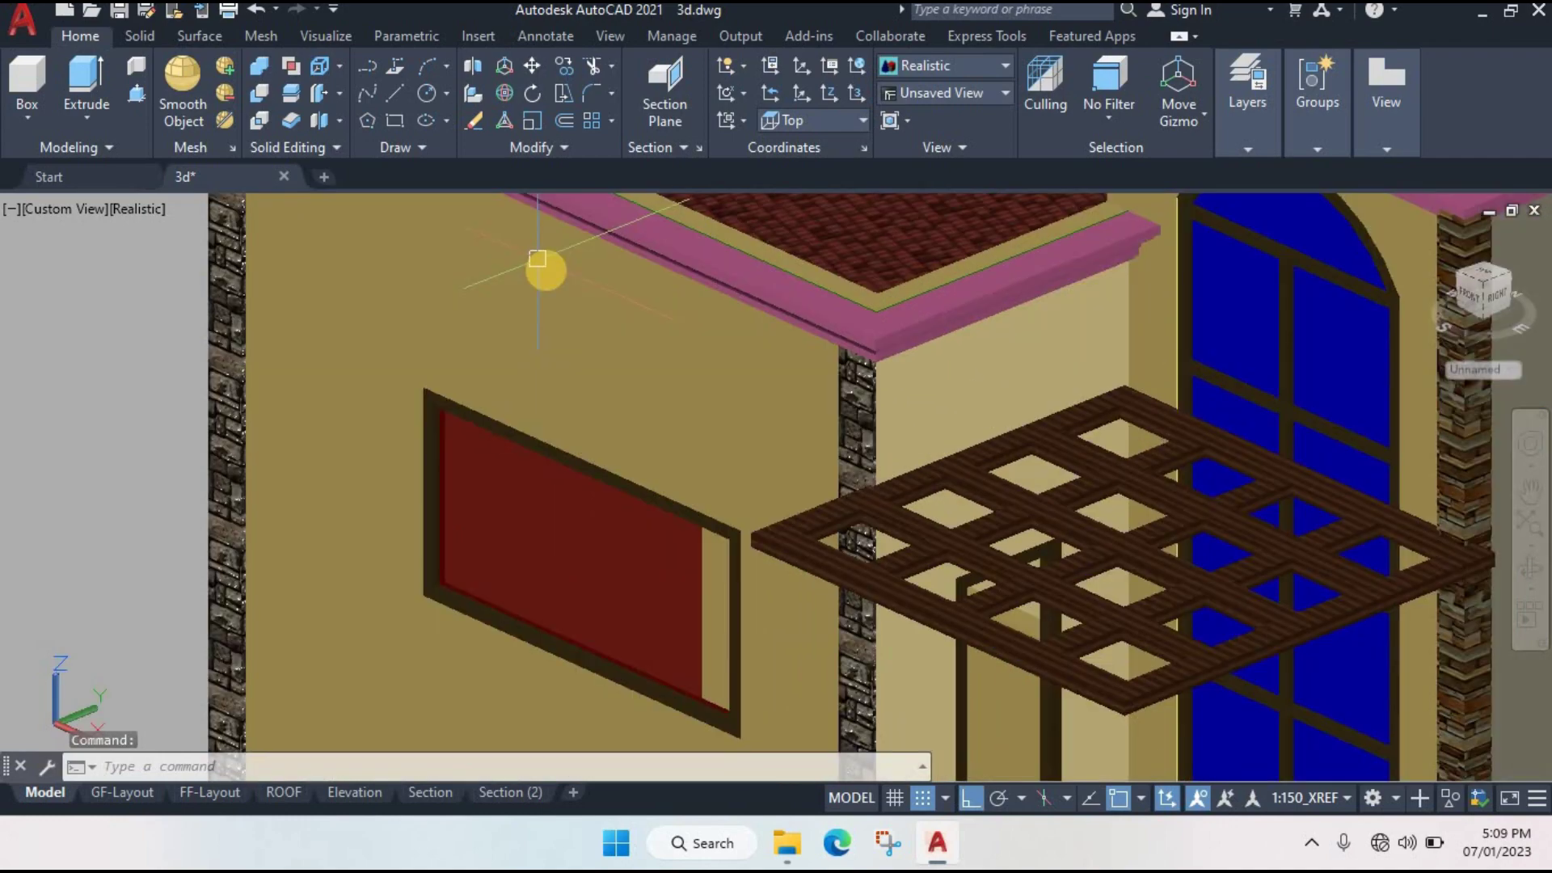
pyautogui.scroll(-4, 566, 291)
pyautogui.scroll(-2, 884, 415)
pyautogui.moveTo(988, 509); pyautogui.dragTo(1047, 499, button='middle')
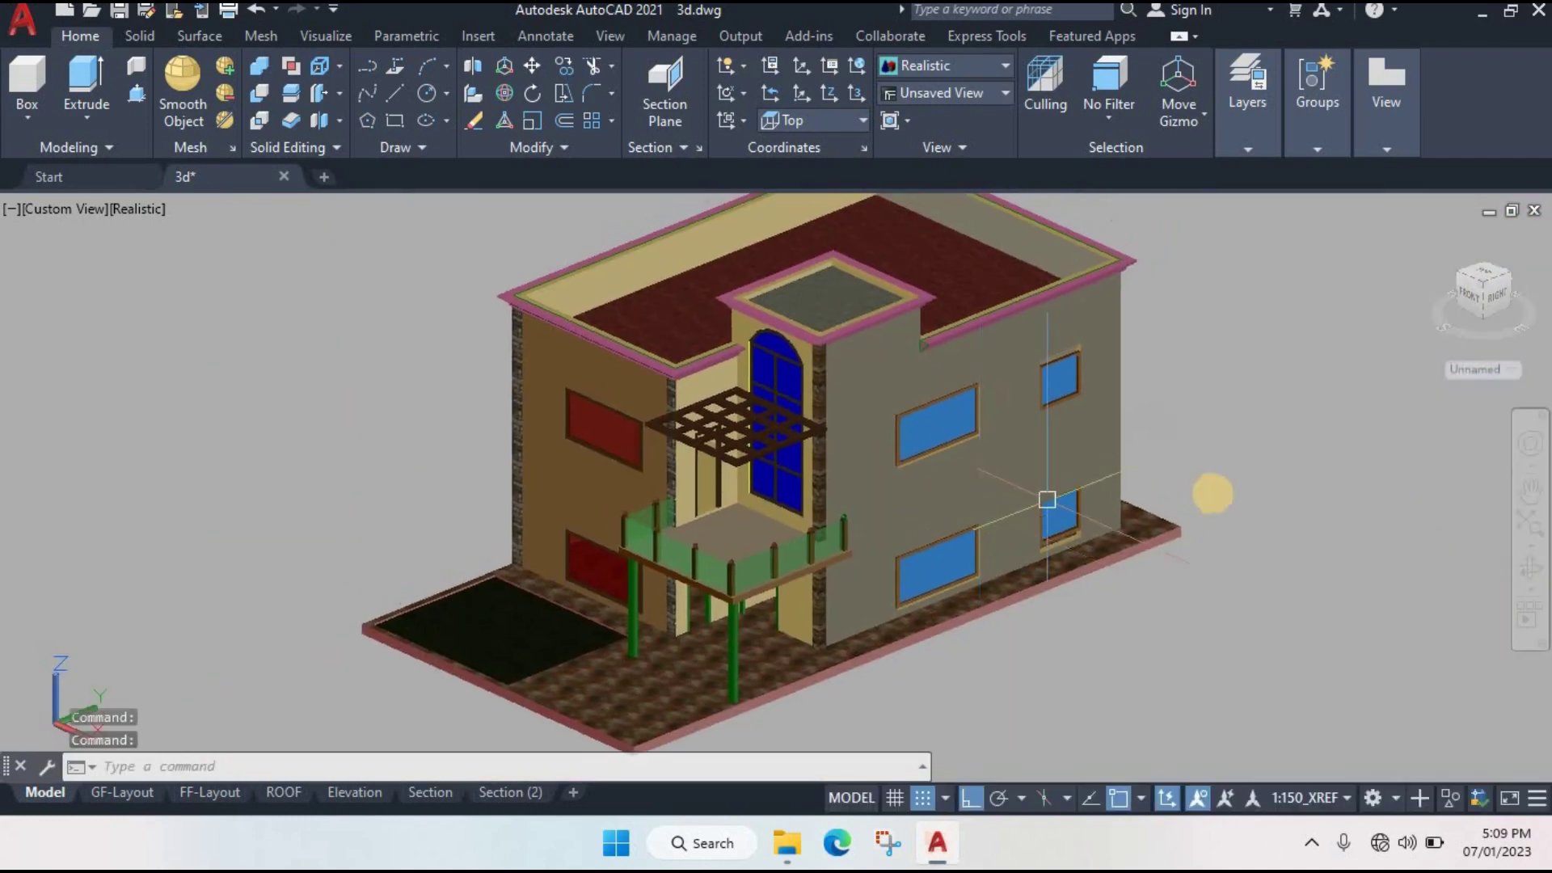
pyautogui.moveTo(1235, 482); pyautogui.dragTo(1196, 513, button='middle')
pyautogui.scroll(-2, 1156, 477)
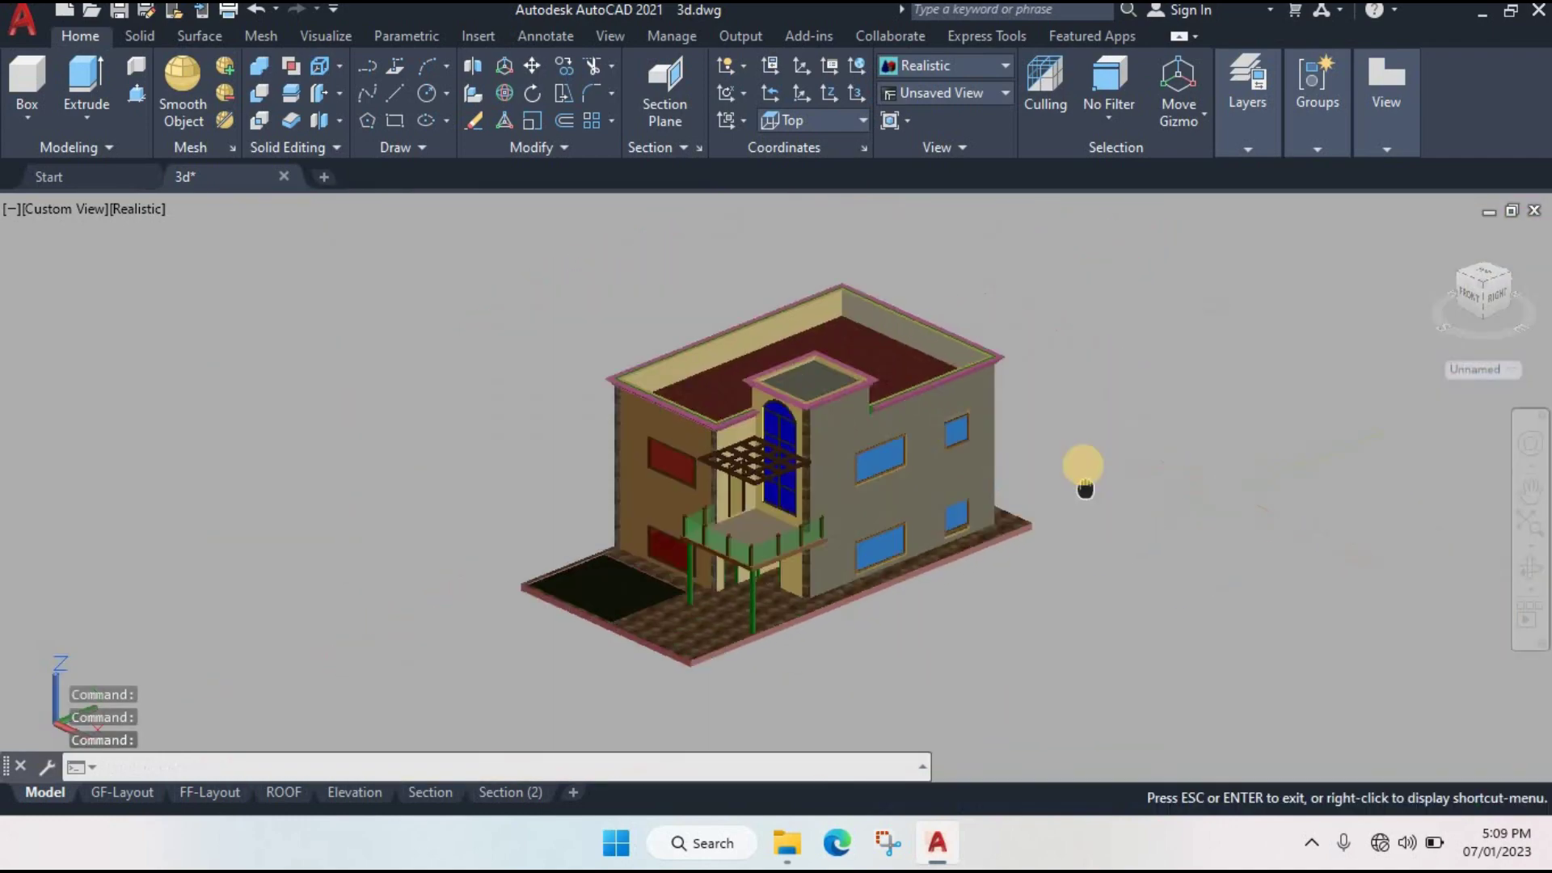
pyautogui.scroll(1, 1104, 456)
pyautogui.scroll(-1, 1156, 448)
pyautogui.scroll(1, 1205, 452)
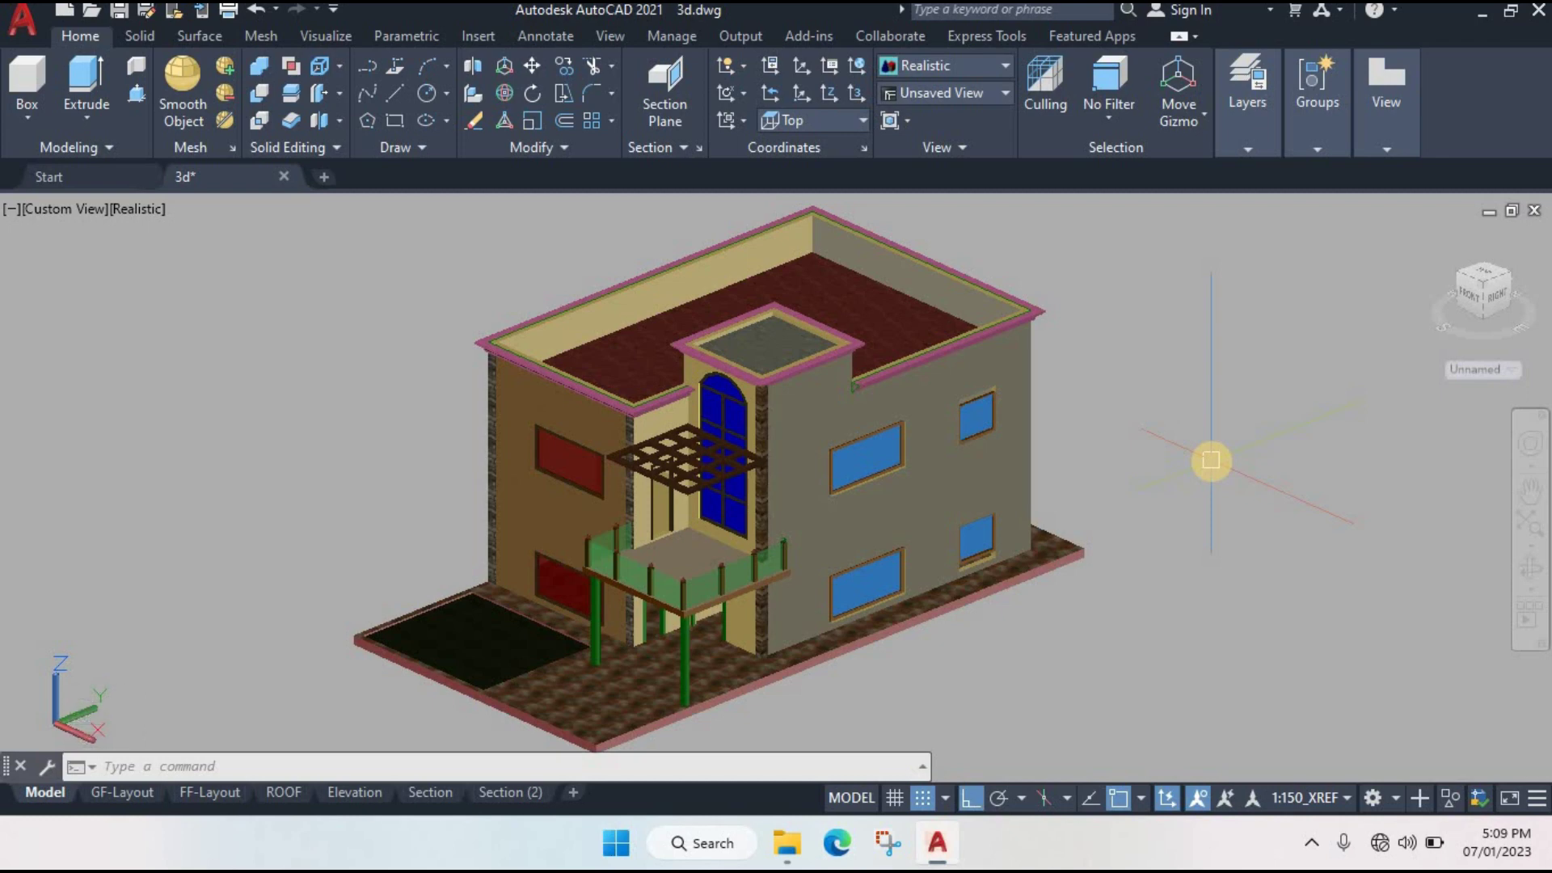
pyautogui.moveTo(1128, 471); pyautogui.dragTo(1231, 465, button='middle')
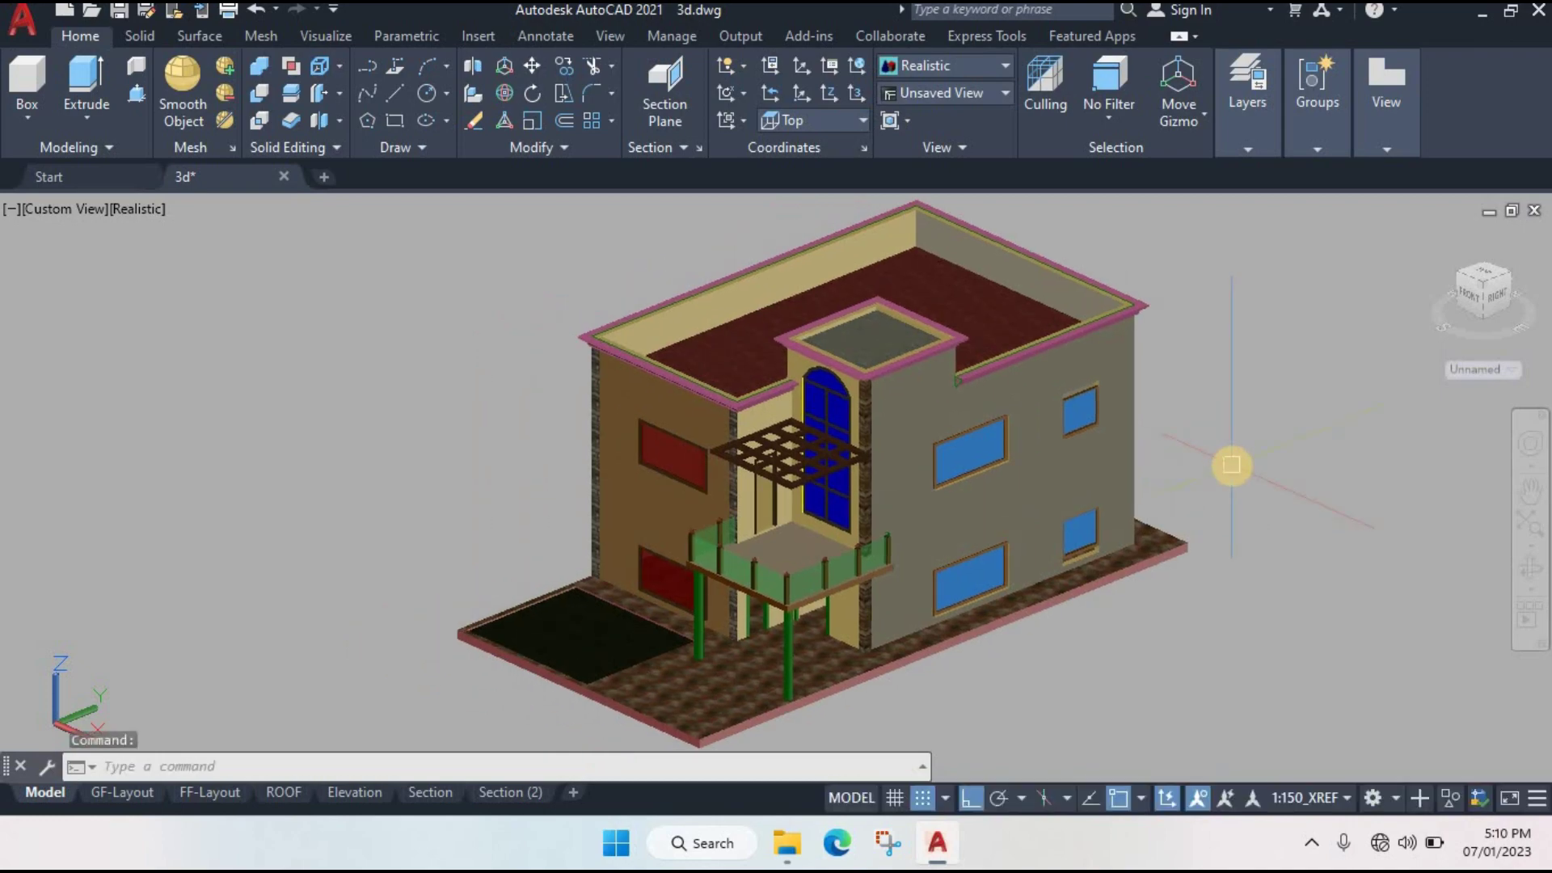